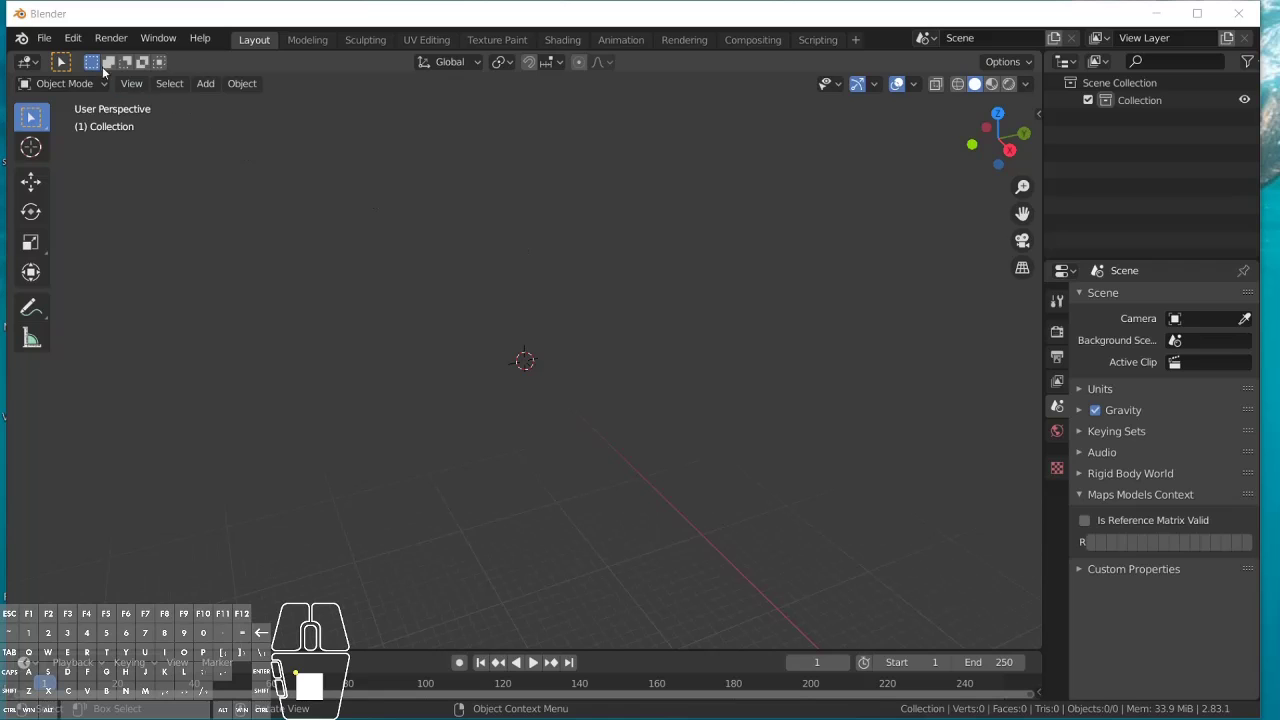
{"action": "left_click", "coordinate": [44, 38]}
{"action": "left_click", "coordinate": [55, 76]}
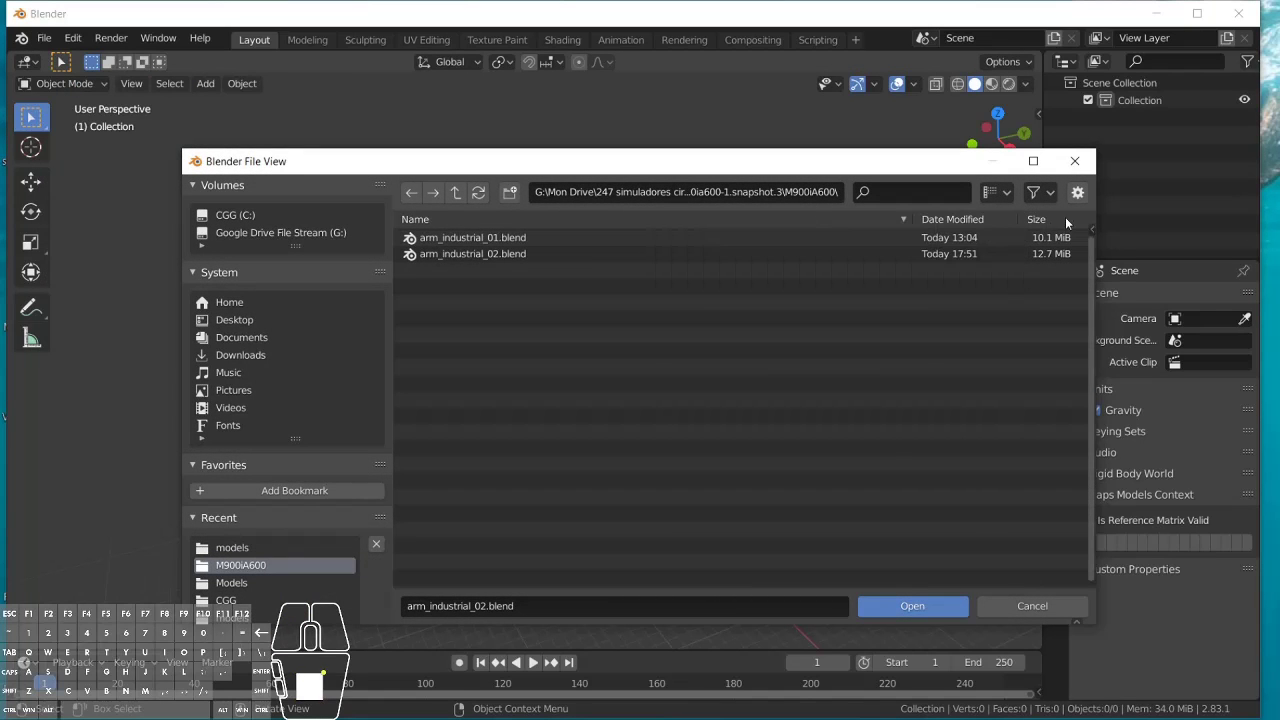
{"action": "left_click", "coordinate": [1074, 160]}
Step: Try to import an STL from the M900iA600 folder without choosing a file
{"action": "left_click", "coordinate": [44, 38]}
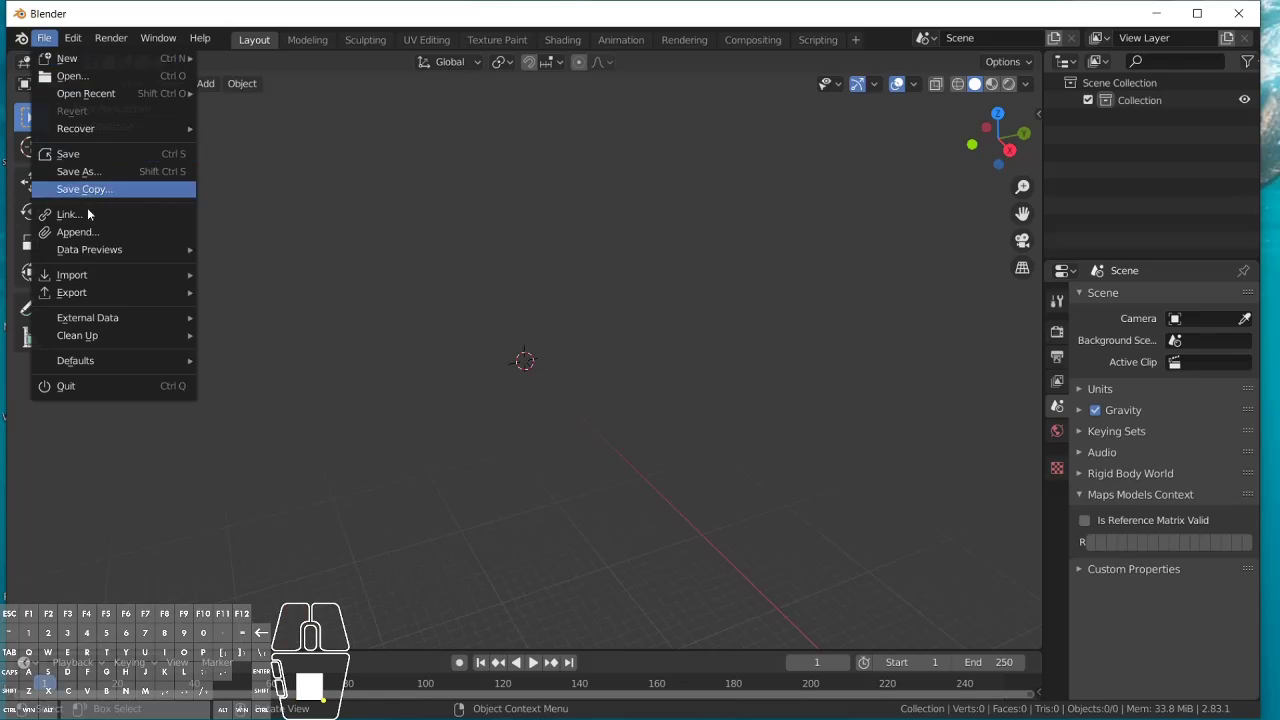
{"action": "left_click", "coordinate": [80, 275]}
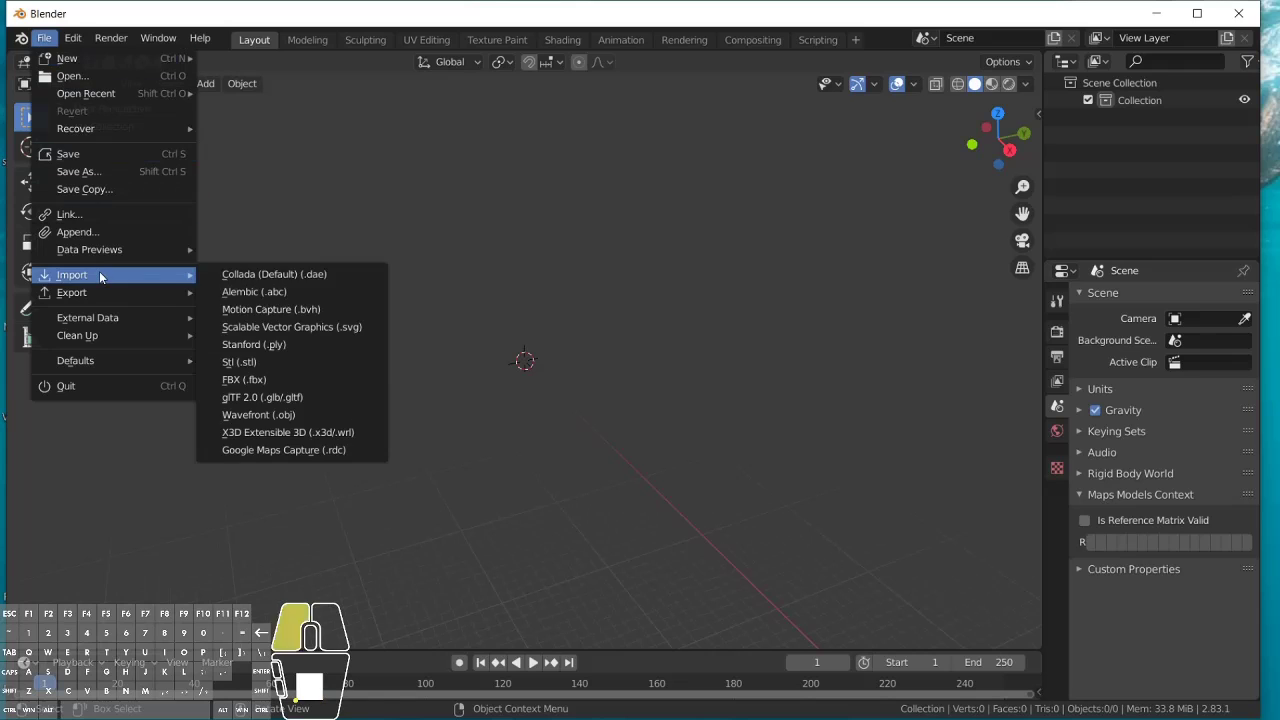
{"action": "left_click", "coordinate": [260, 362]}
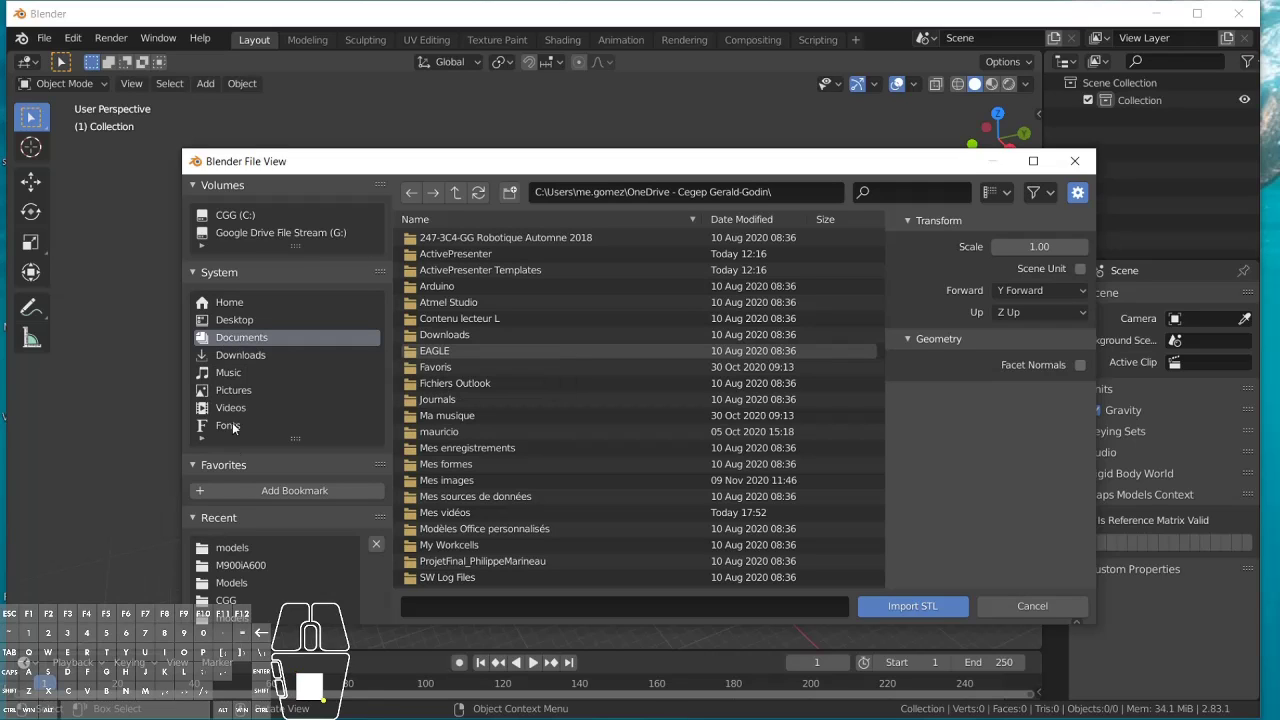
{"action": "double_click", "coordinate": [237, 566]}
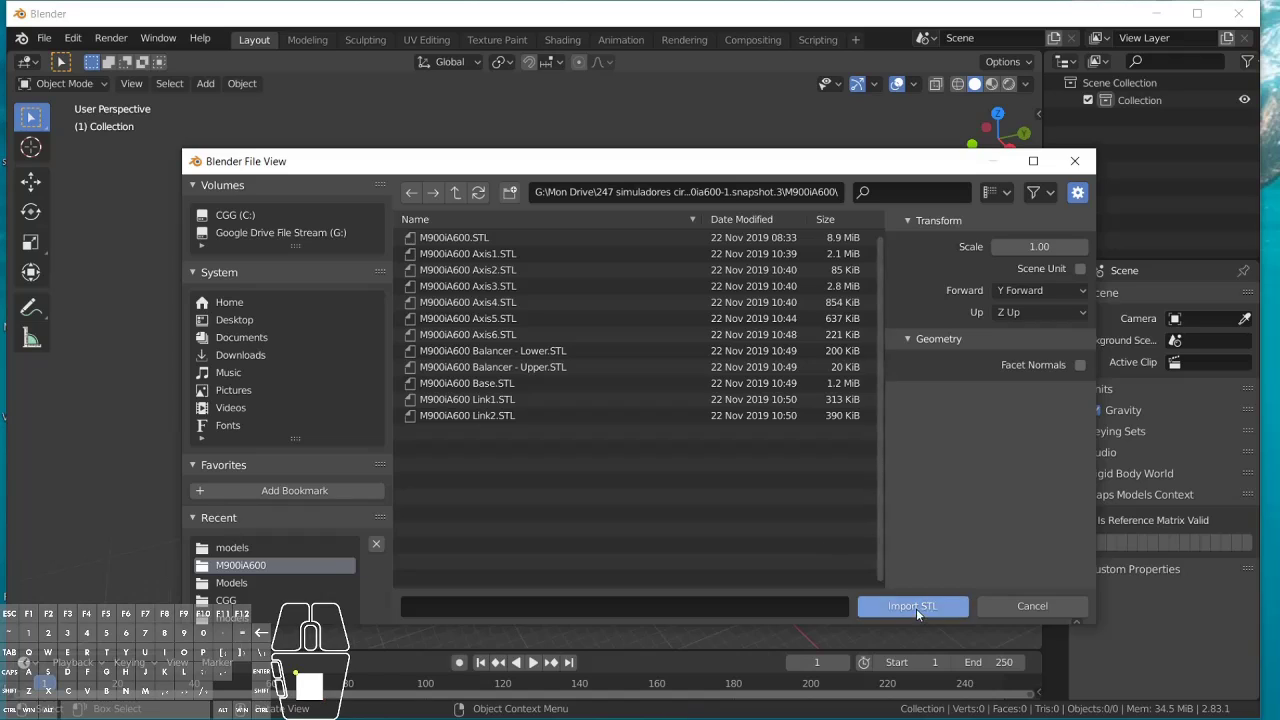
{"action": "left_click", "coordinate": [915, 608]}
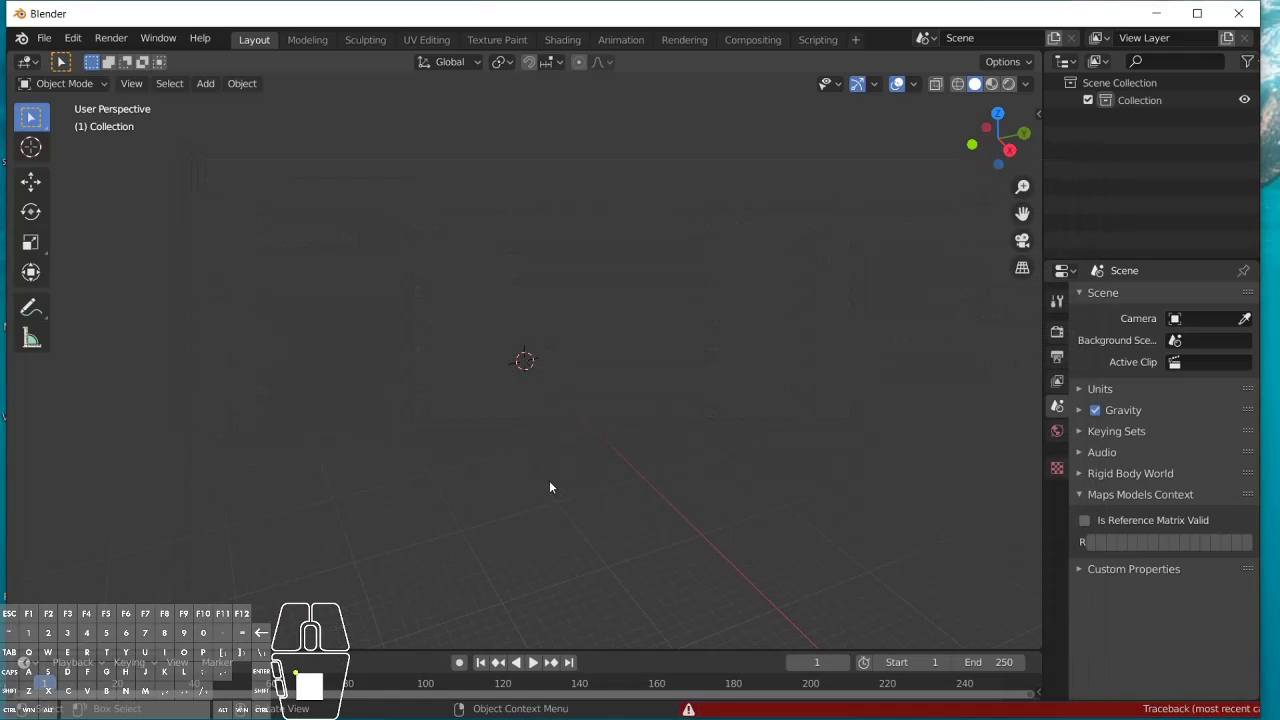
Step: Import the STL file M900iA600 Axis1.STL from the M900iA600 folder at the default scale
{"action": "left_click", "coordinate": [44, 38]}
{"action": "left_click", "coordinate": [92, 275]}
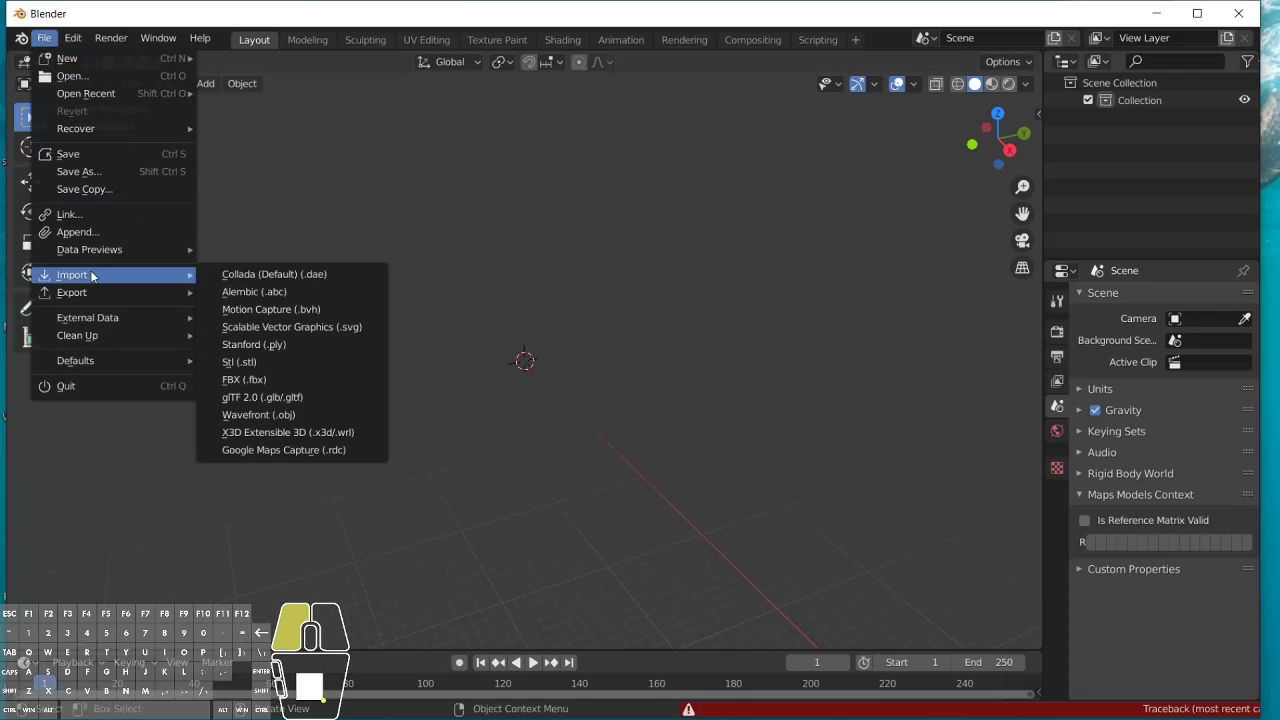
{"action": "left_click", "coordinate": [245, 363]}
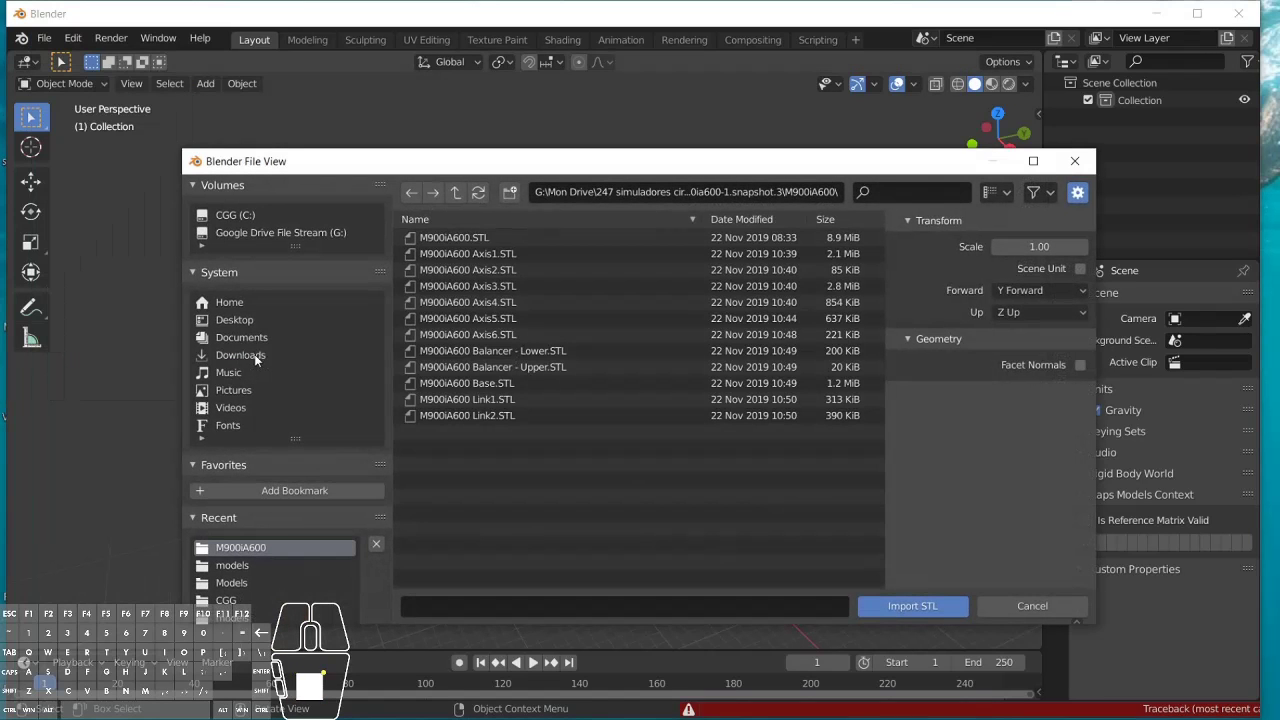
{"action": "left_click", "coordinate": [505, 253]}
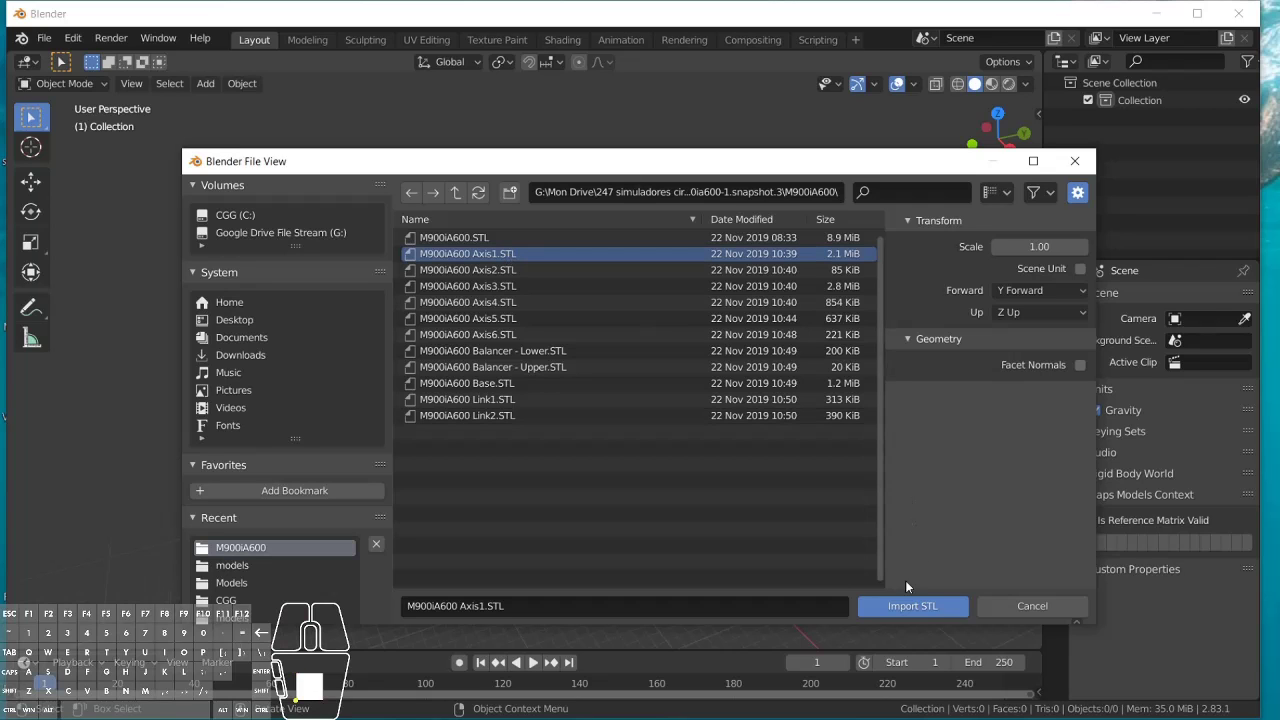
{"action": "left_click", "coordinate": [906, 608]}
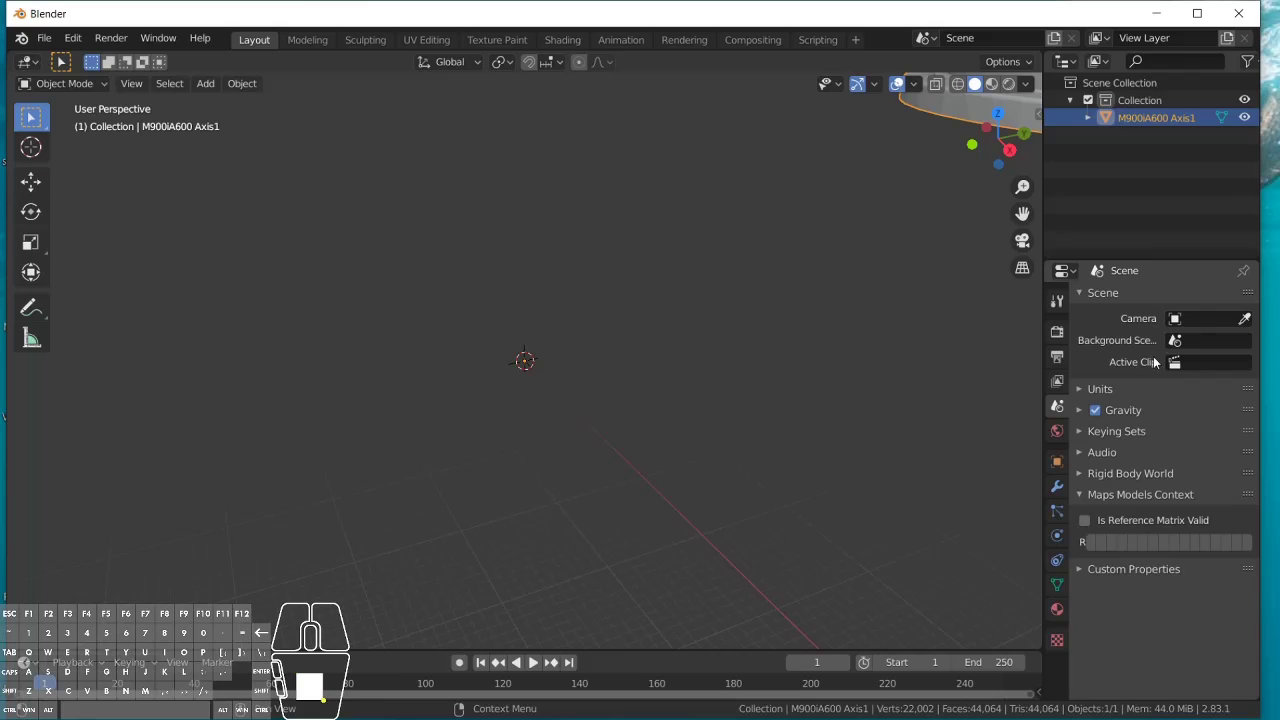
Step: Set the Axis1 part's X, Y and Z scale to 0.016
{"action": "left_click", "coordinate": [1057, 463]}
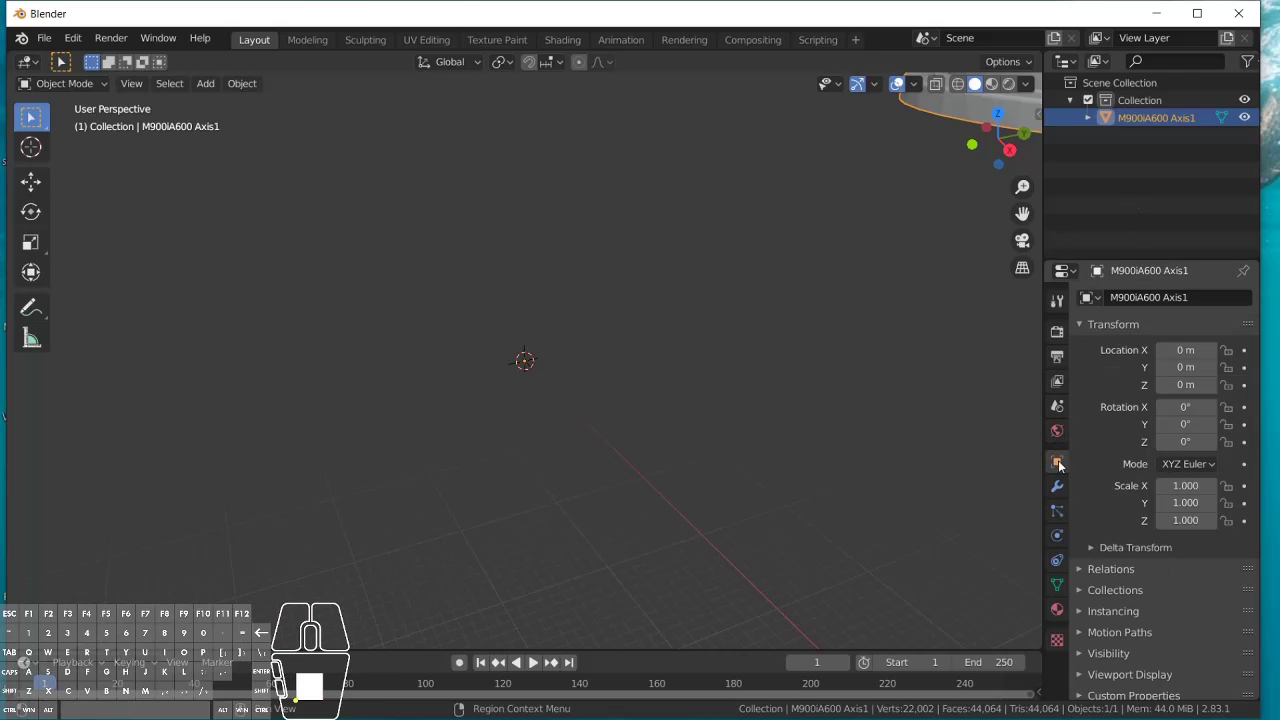
{"action": "left_click", "coordinate": [1189, 485]}
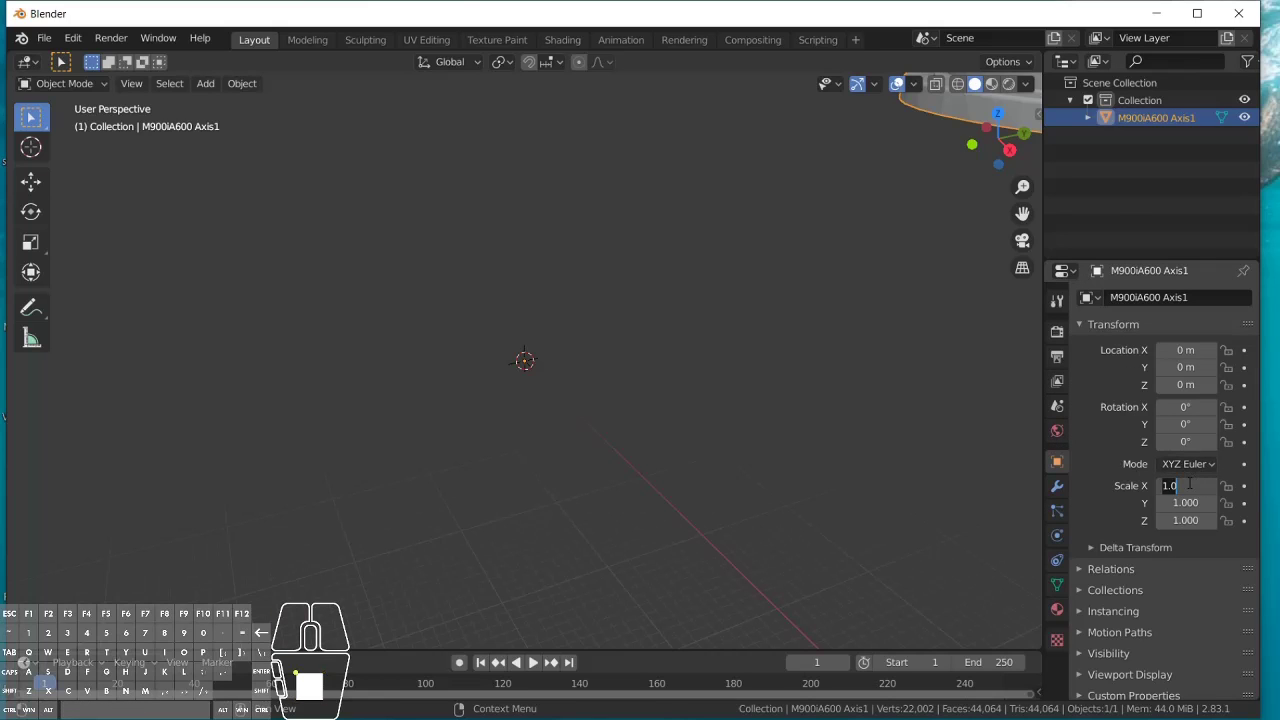
{"action": "key", "text": "BackSpace"}
{"action": "double_click", "coordinate": [1190, 485]}
{"action": "key", "text": "ctrl+c"}
{"action": "key", "text": "Return"}
{"action": "key", "text": "ctrl+v"}
{"action": "double_click", "coordinate": [1185, 520]}
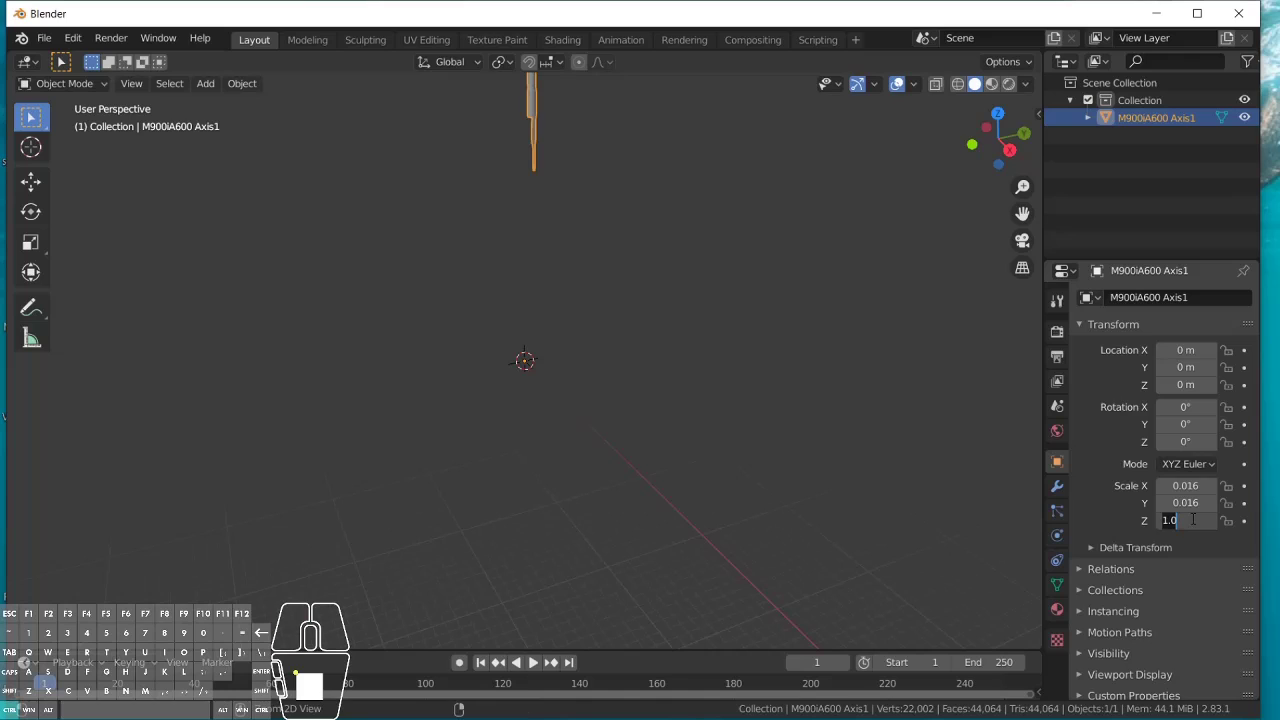
{"action": "key", "text": "ctrl+v"}
{"action": "key", "text": "Return"}
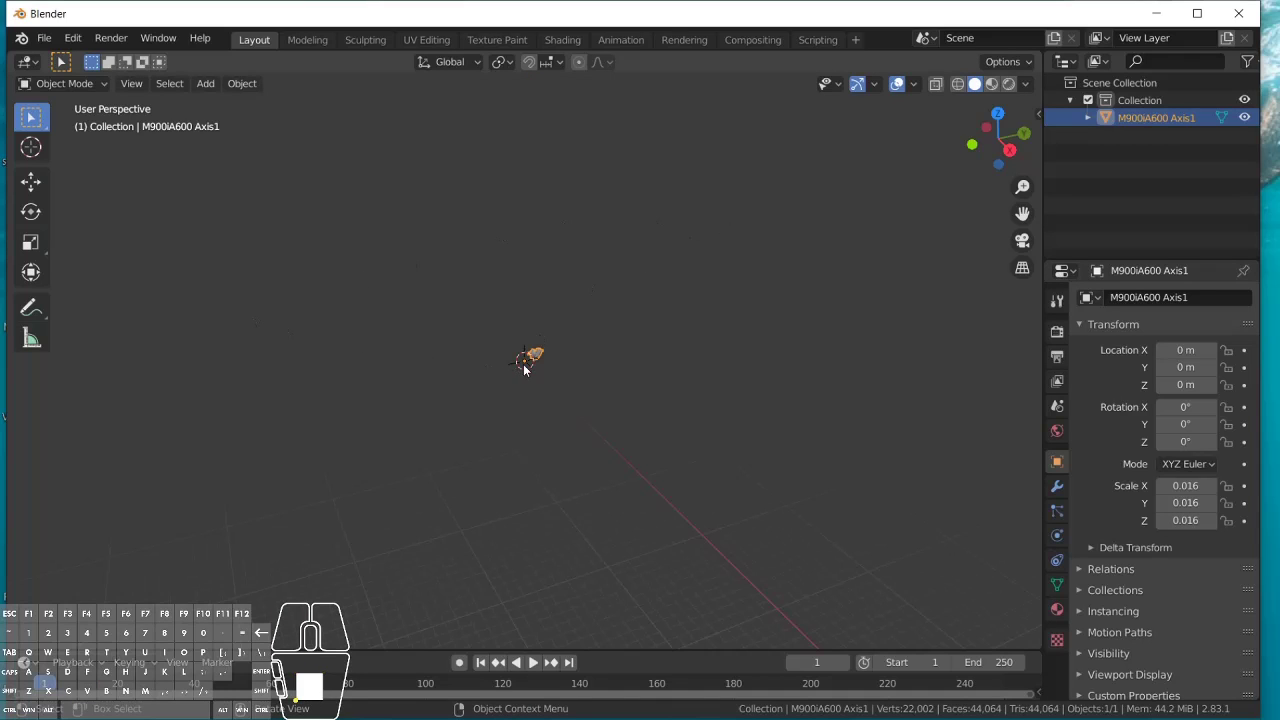
Step: Frame the selected Axis1 part in the viewport, leaving some space around it
{"action": "left_click", "coordinate": [133, 84]}
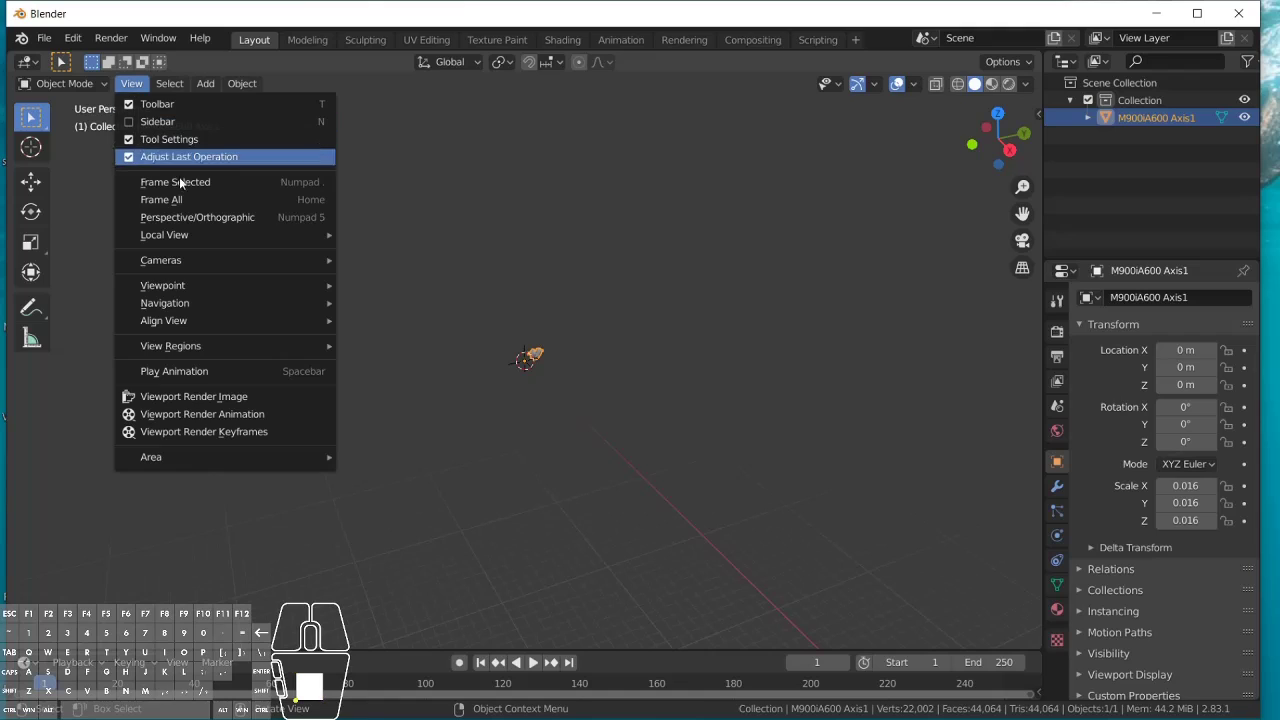
{"action": "mouse_move", "coordinate": [279, 289]}
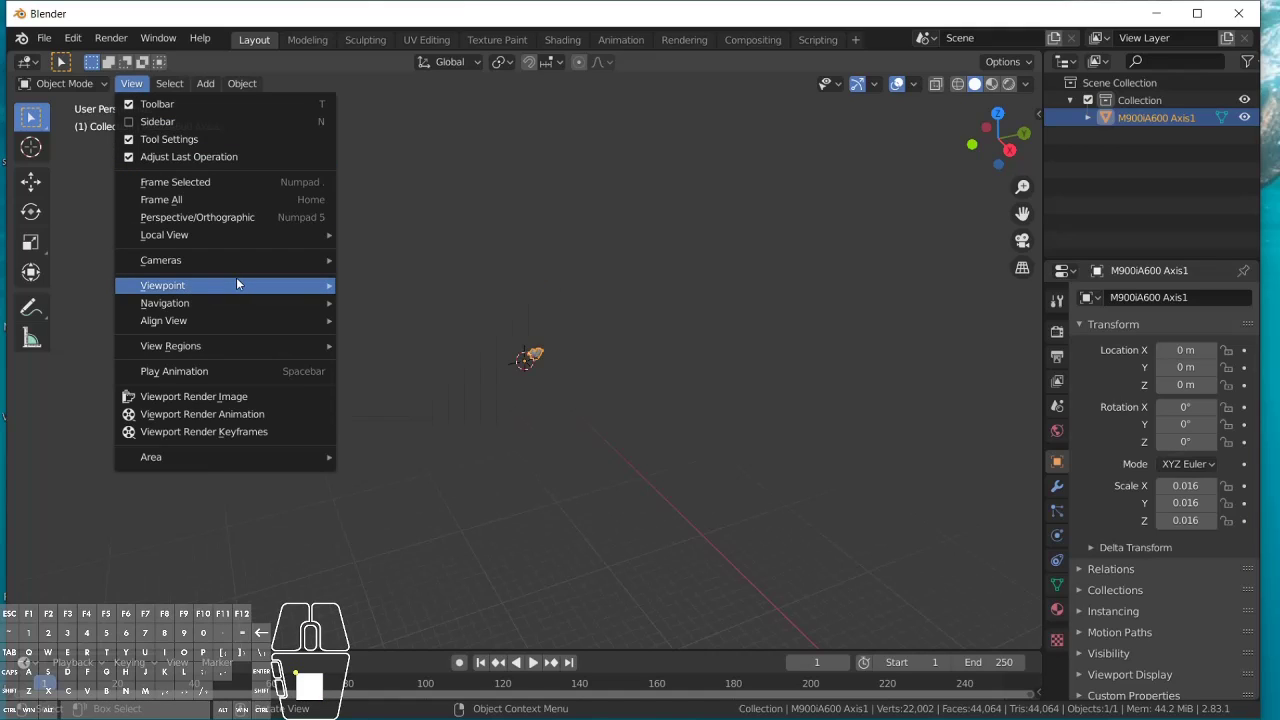
{"action": "left_click", "coordinate": [236, 182]}
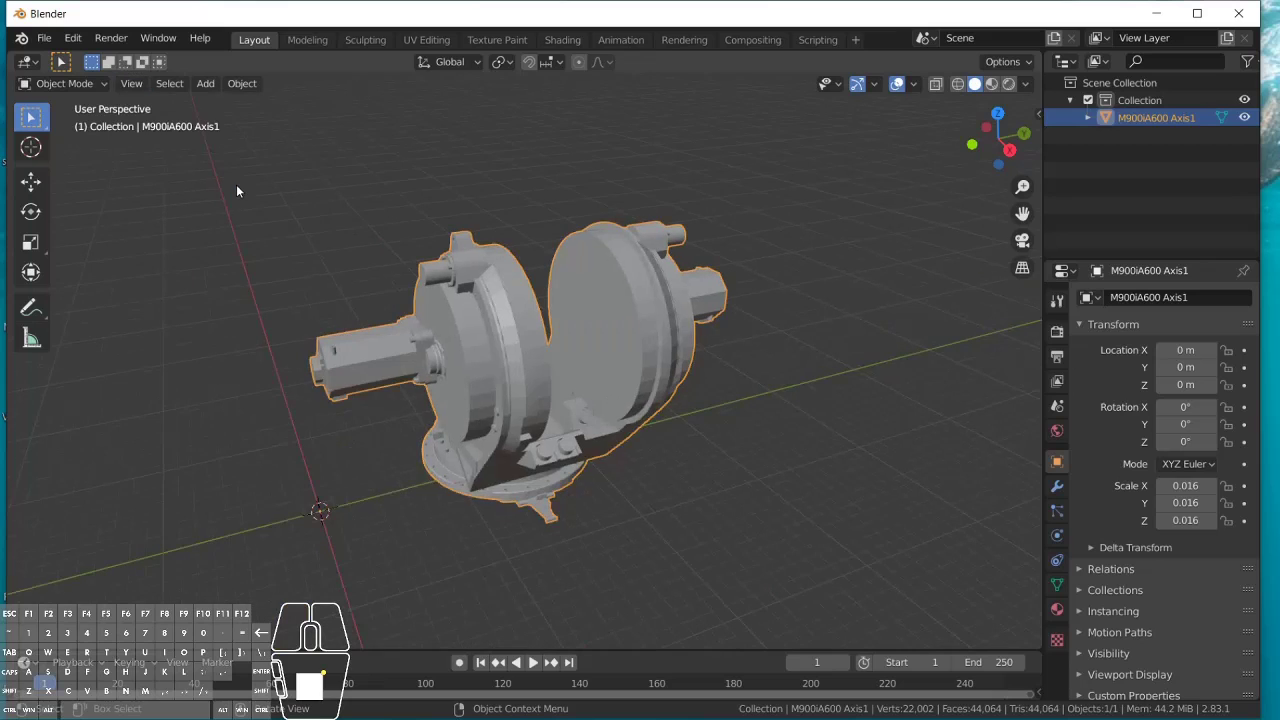
{"action": "scroll", "coordinate": [573, 447], "scroll_direction": "down", "scroll_amount": 5}
{"action": "scroll", "coordinate": [573, 447], "scroll_direction": "up", "scroll_amount": 3}
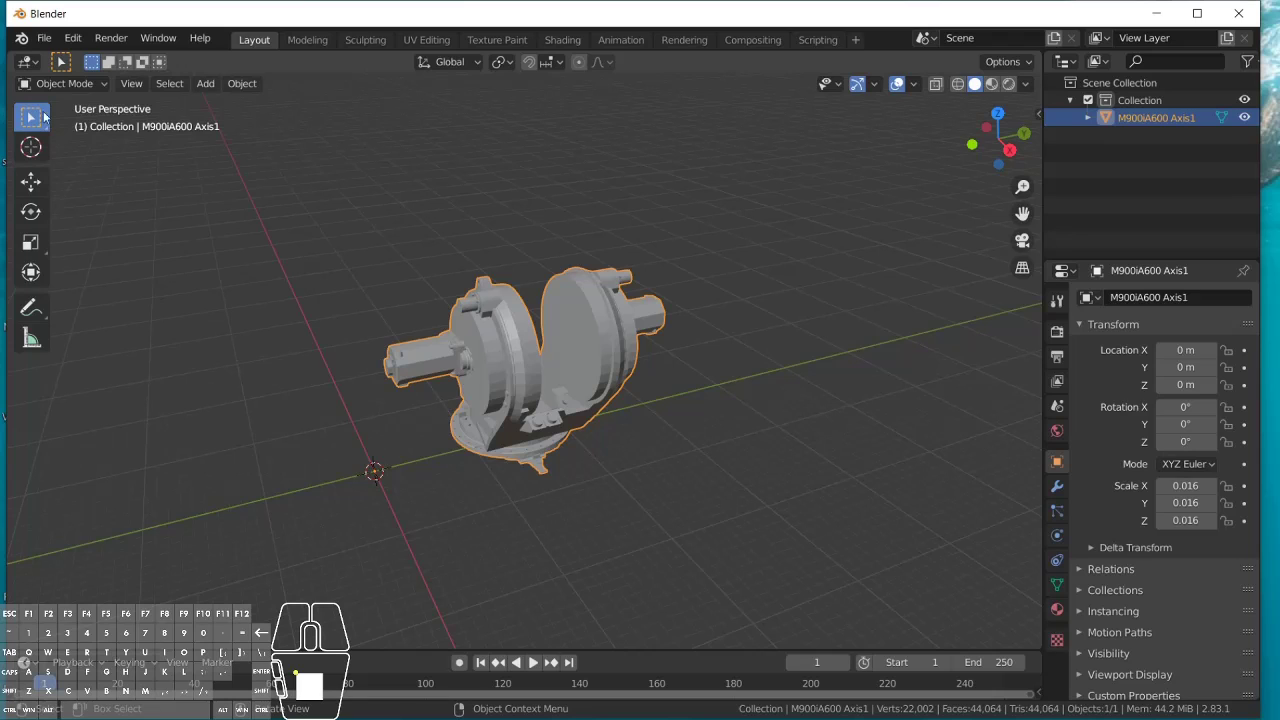
Step: Import the STL file M900iA600 Axis2.STL with an import scale of 0.016
{"action": "left_click", "coordinate": [44, 38]}
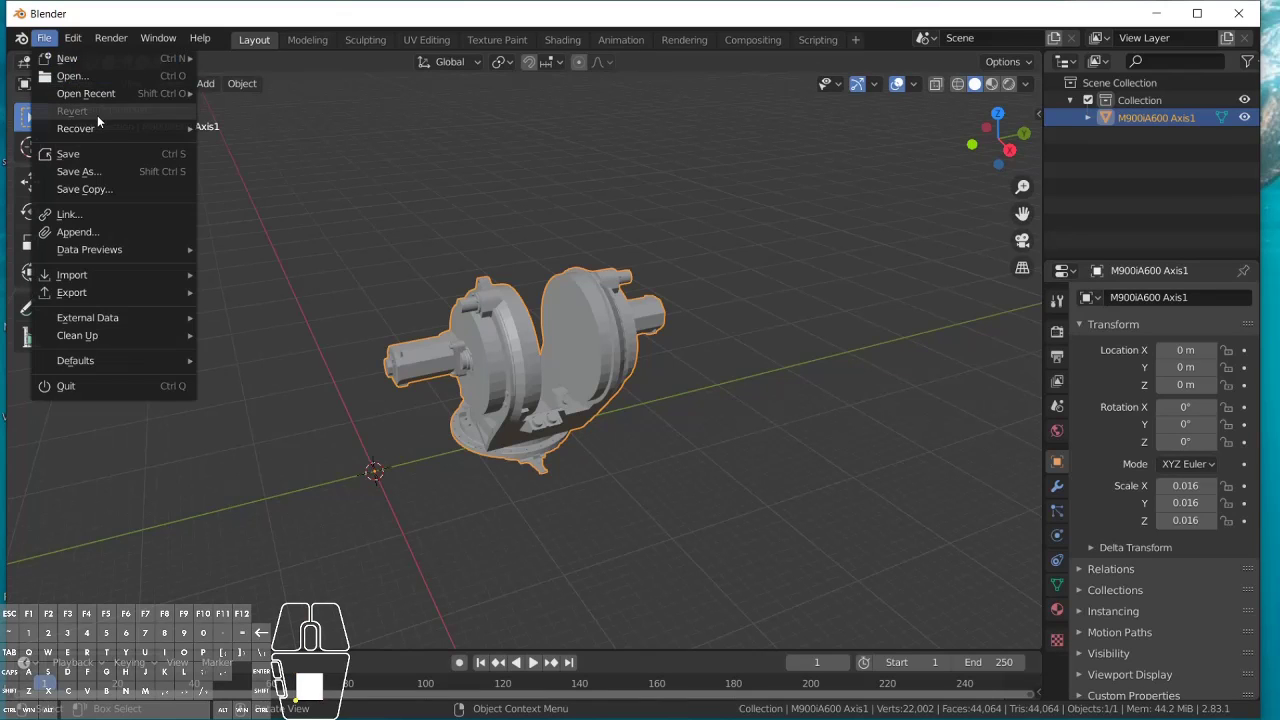
{"action": "mouse_move", "coordinate": [104, 276]}
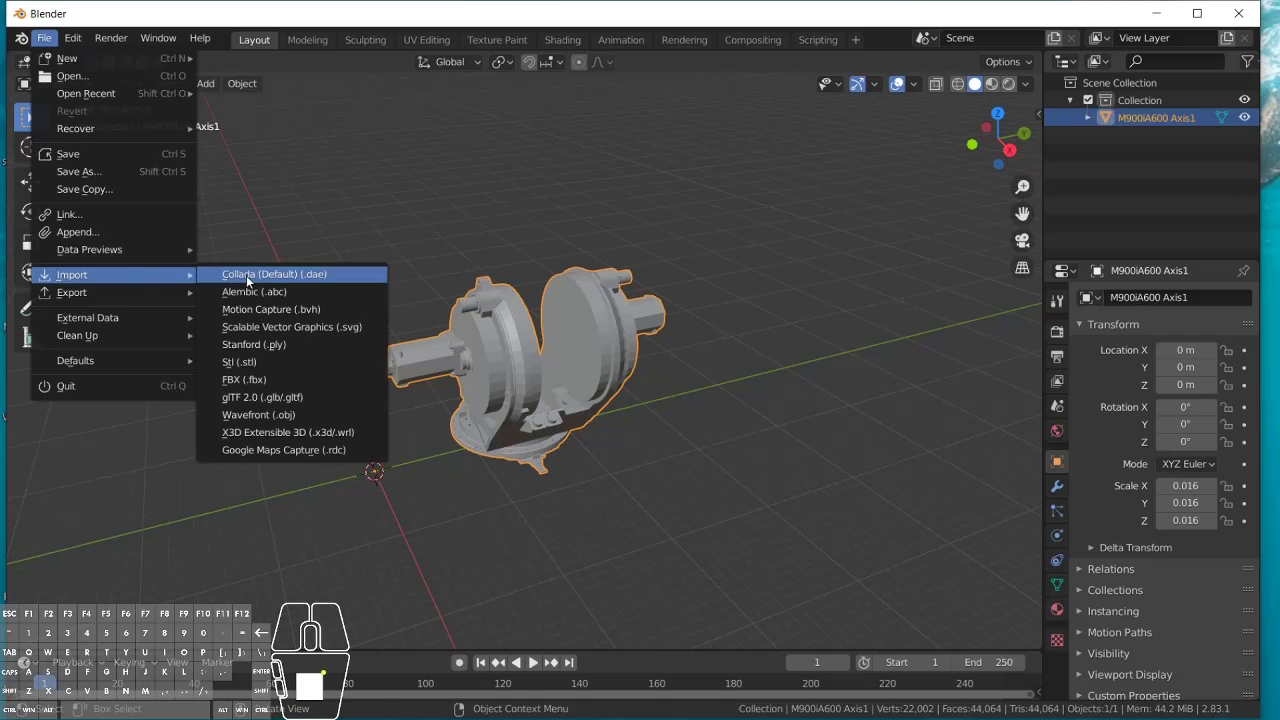
{"action": "left_click", "coordinate": [245, 362]}
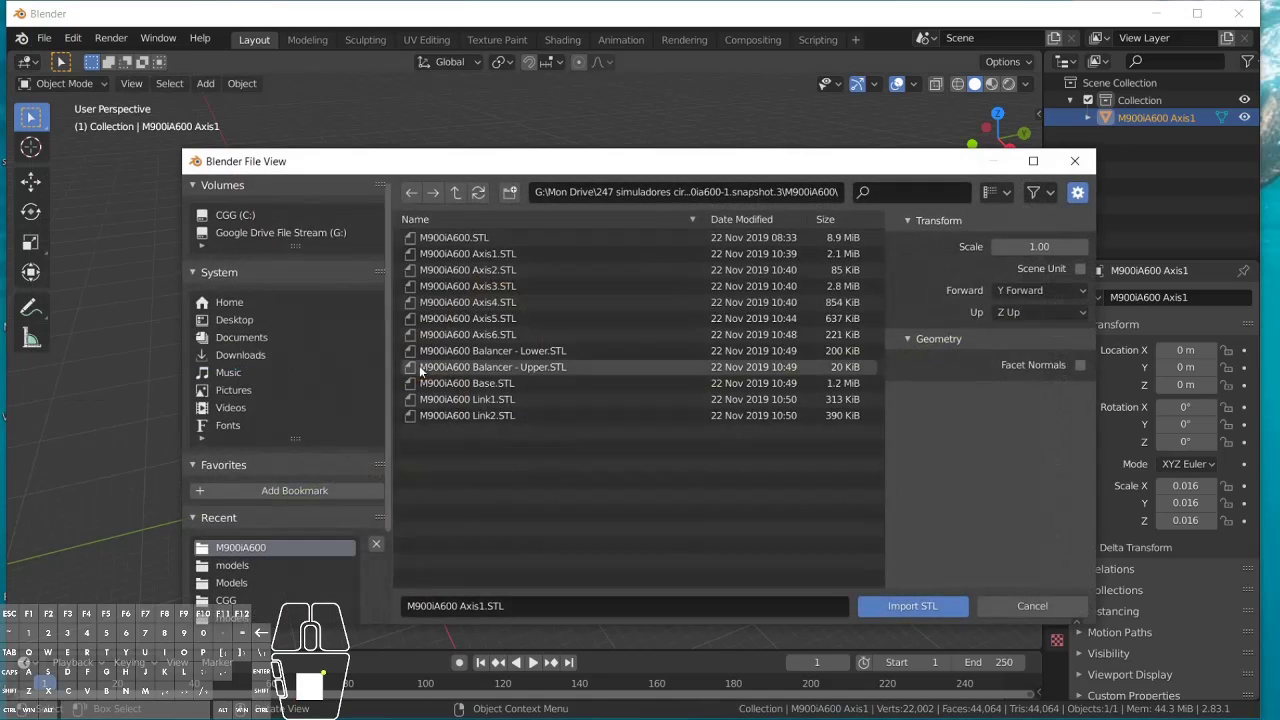
{"action": "left_click", "coordinate": [505, 270]}
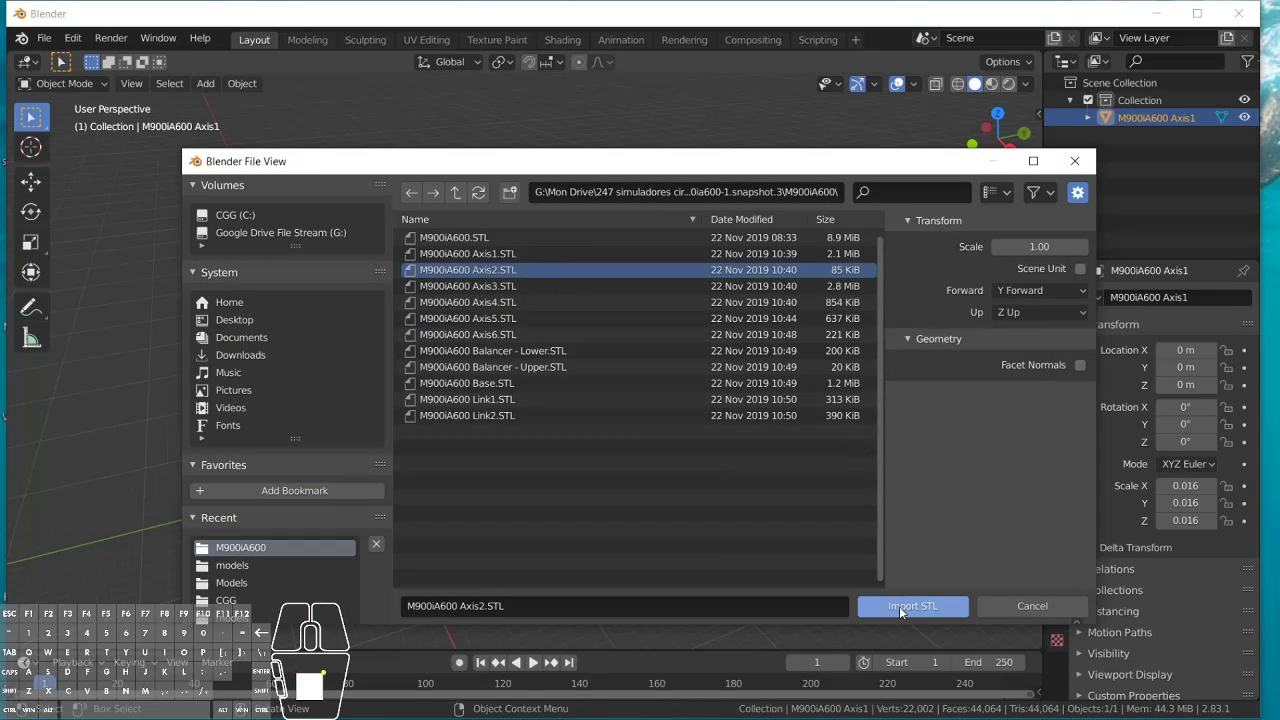
{"action": "left_click", "coordinate": [1060, 249]}
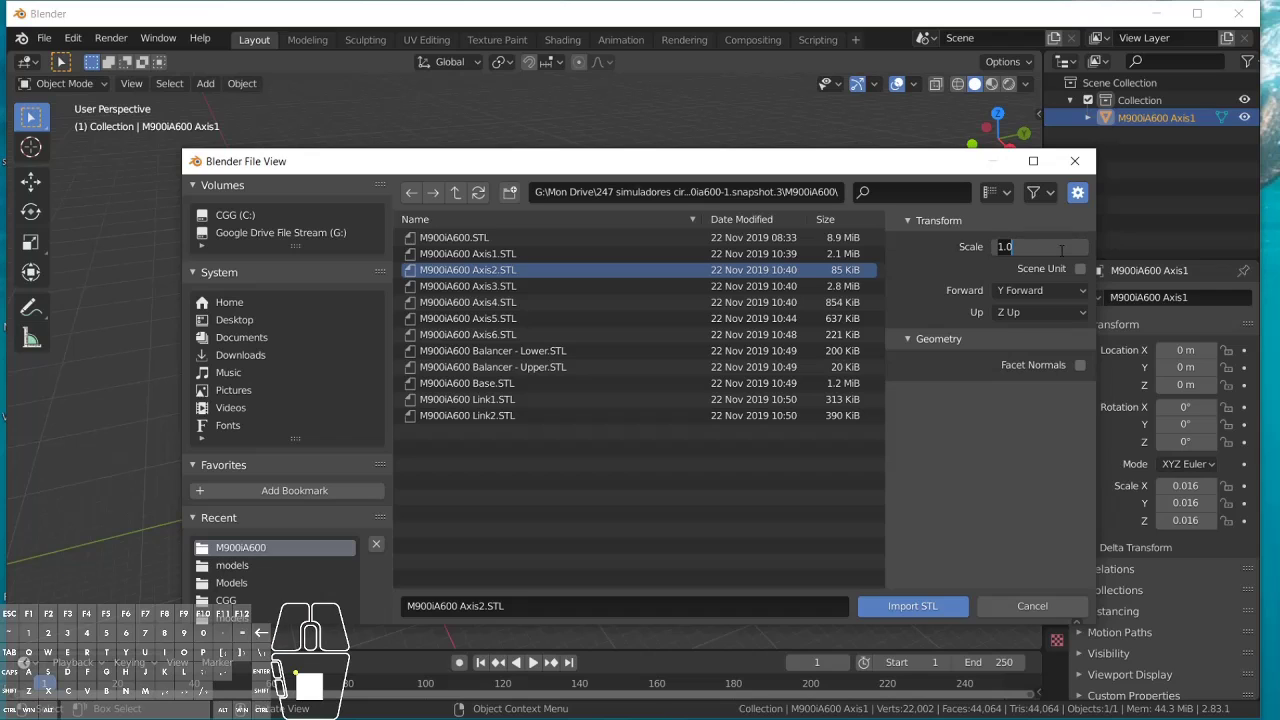
{"action": "left_click_drag", "start_coordinate": [1050, 249], "coordinate": [958, 250]}
{"action": "type", "text": "0.016"}
{"action": "left_click", "coordinate": [924, 607]}
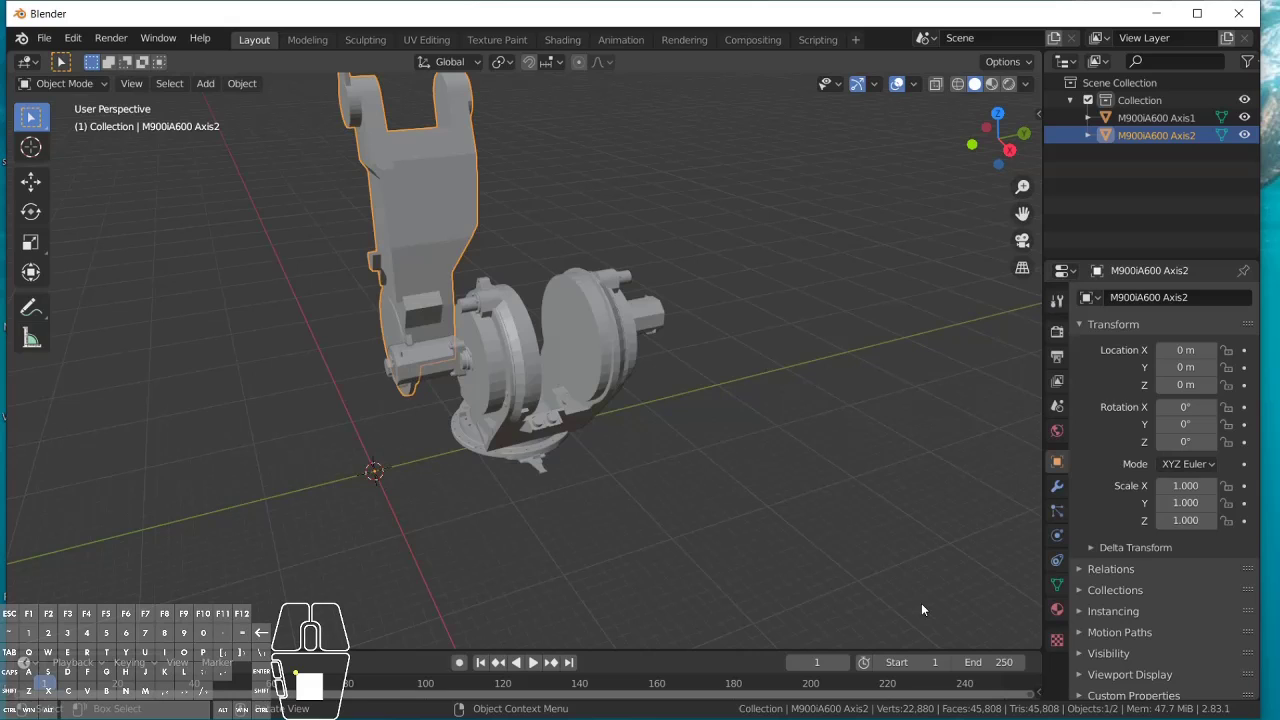
Step: In the front view, move the Axis2 arm about 5.73 m along X to line up with Axis1's round housing
{"action": "left_click", "coordinate": [648, 401]}
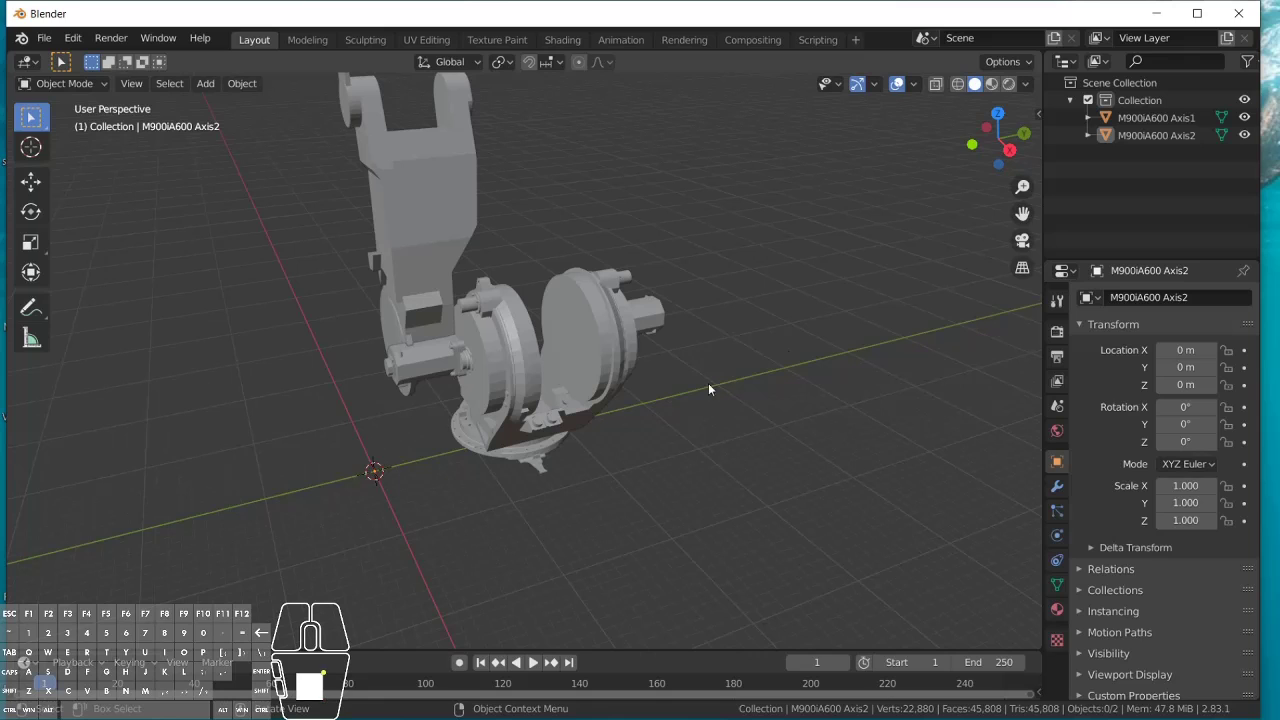
{"action": "left_click", "coordinate": [971, 144]}
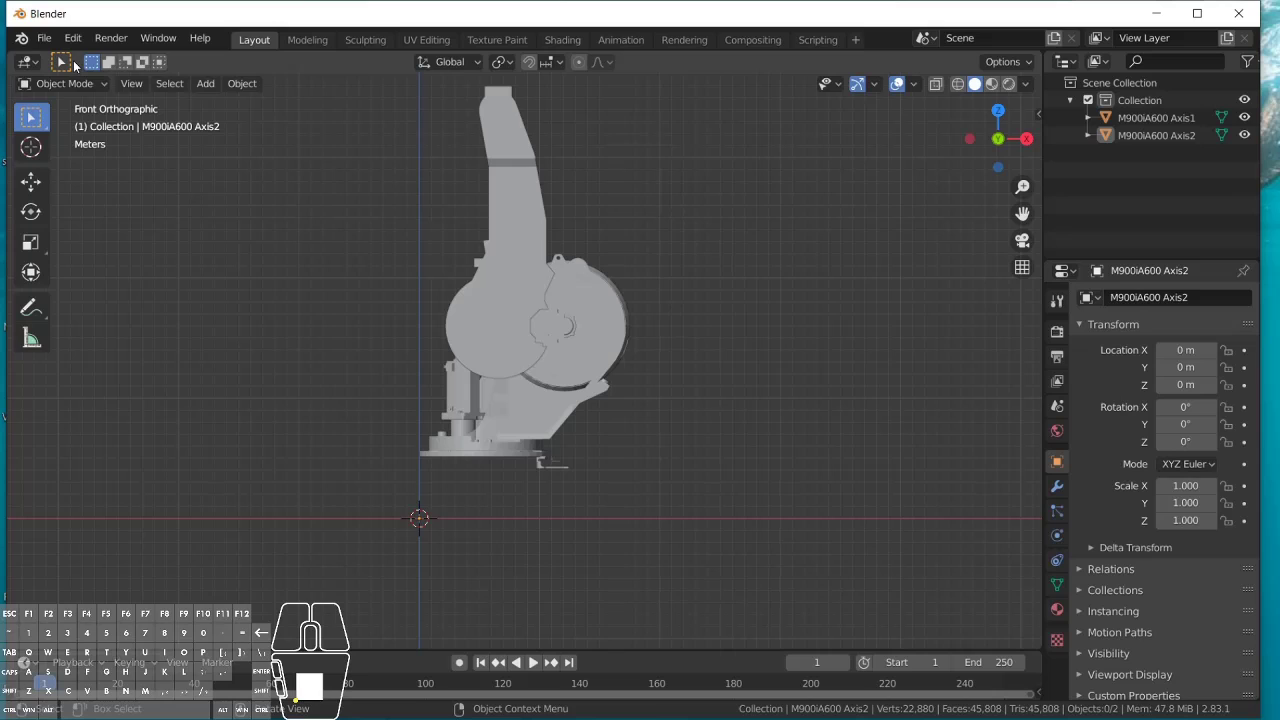
{"action": "left_click", "coordinate": [30, 181]}
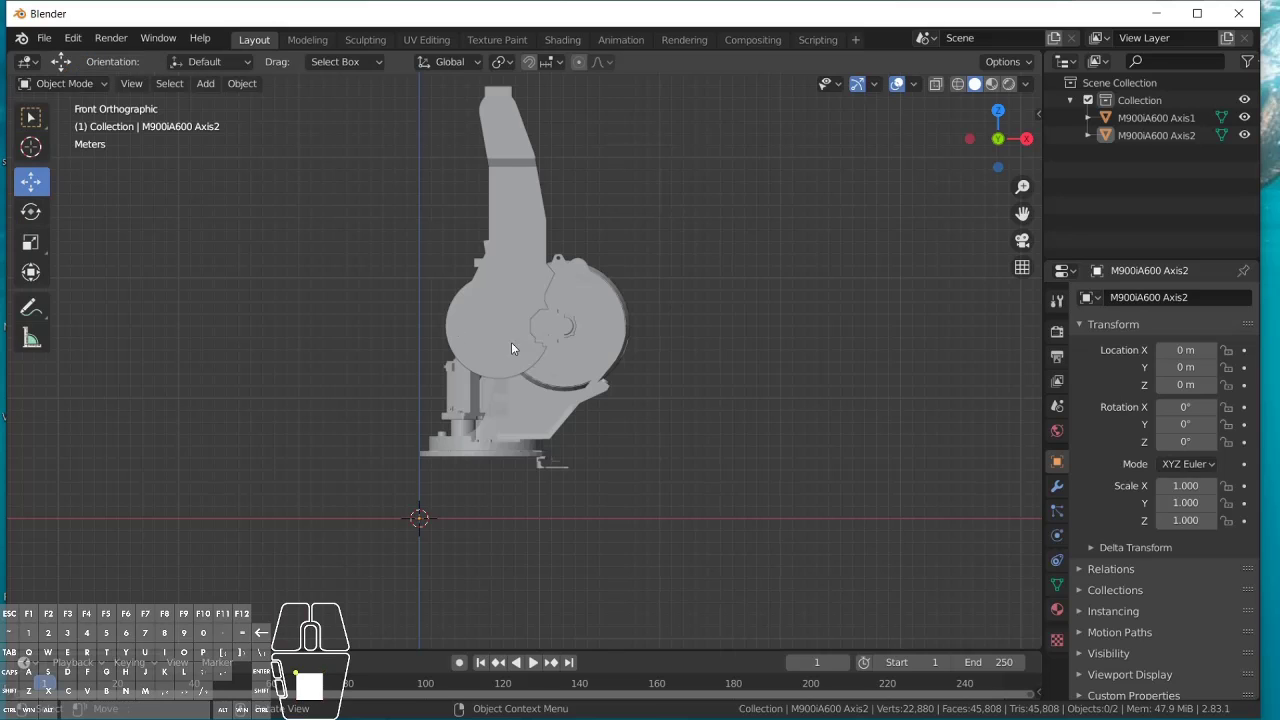
{"action": "left_click", "coordinate": [511, 241]}
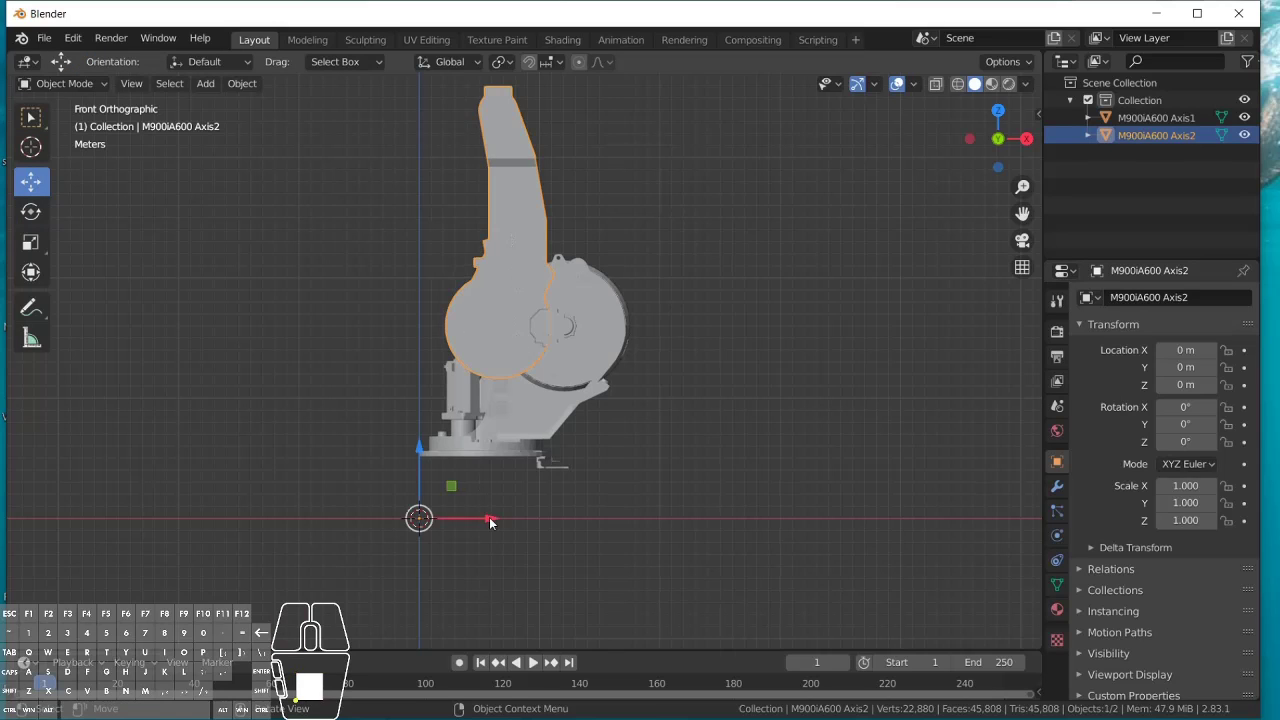
{"action": "left_click_drag", "start_coordinate": [490, 522], "coordinate": [561, 527]}
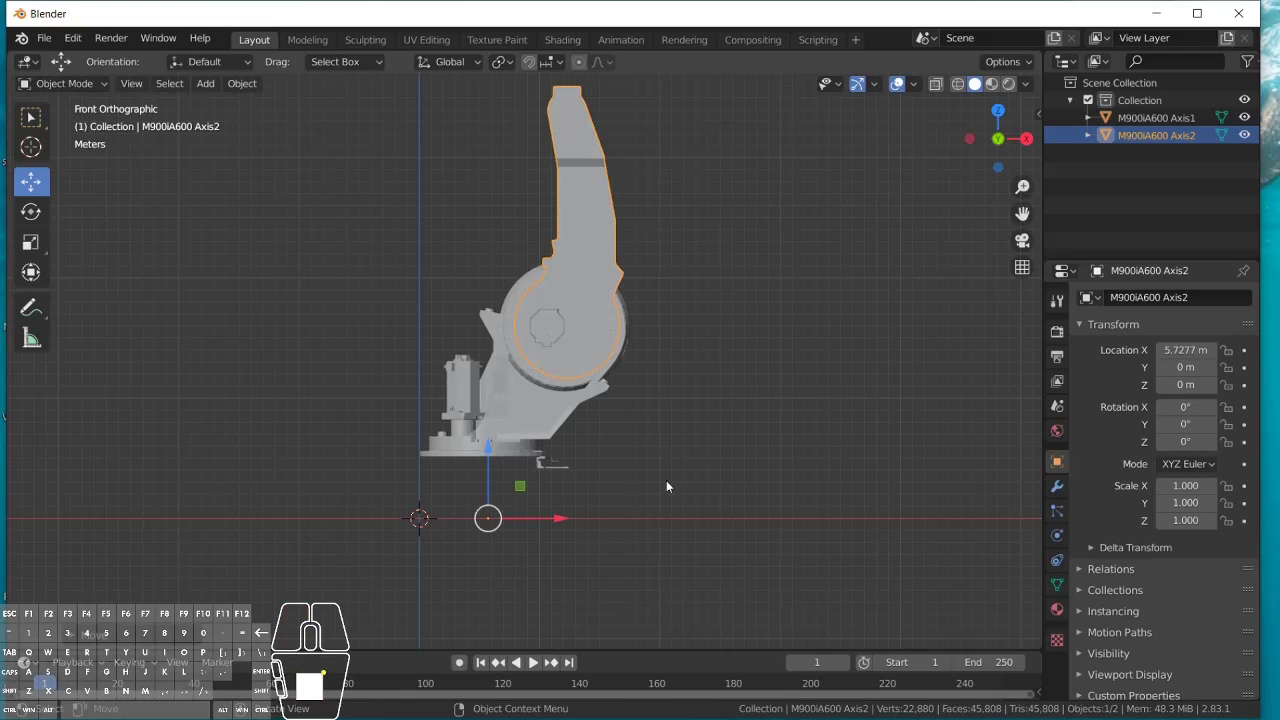
Step: Move the Axis2 arm about 7.95 m along Y between Axis1's two housings and check its fit from several sides
{"action": "left_click", "coordinate": [967, 139]}
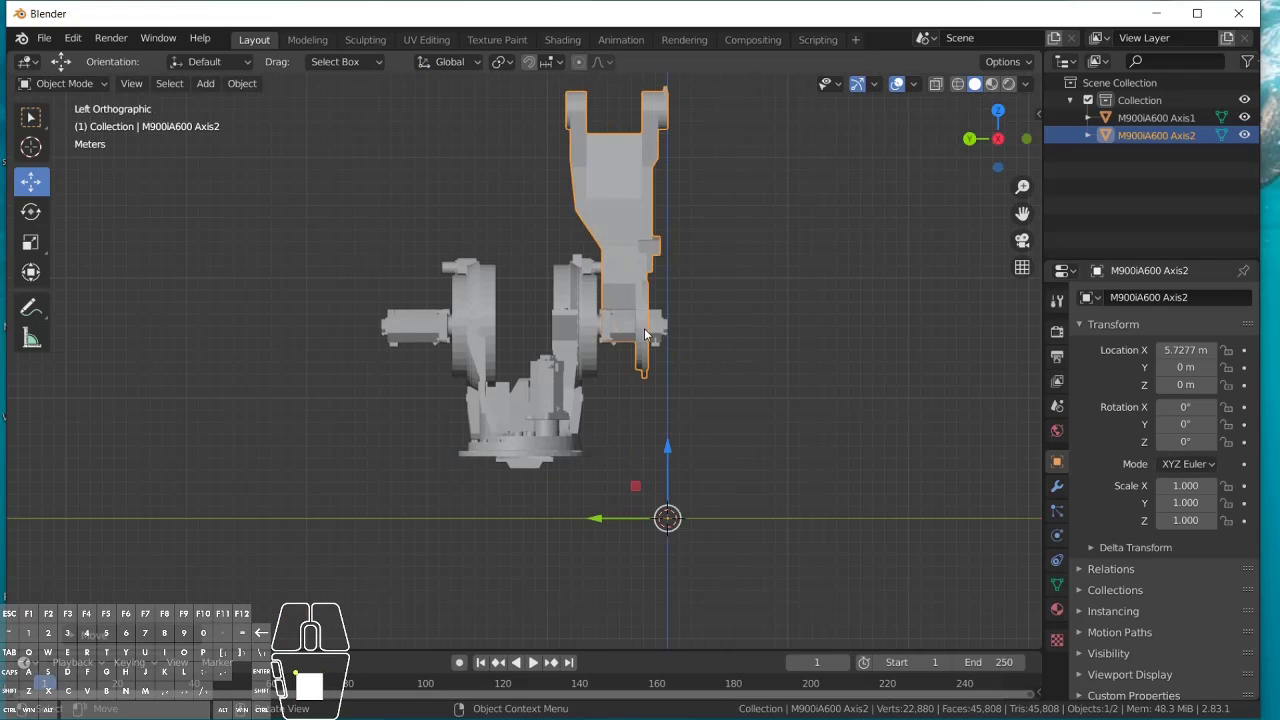
{"action": "left_click_drag", "start_coordinate": [601, 523], "coordinate": [501, 520]}
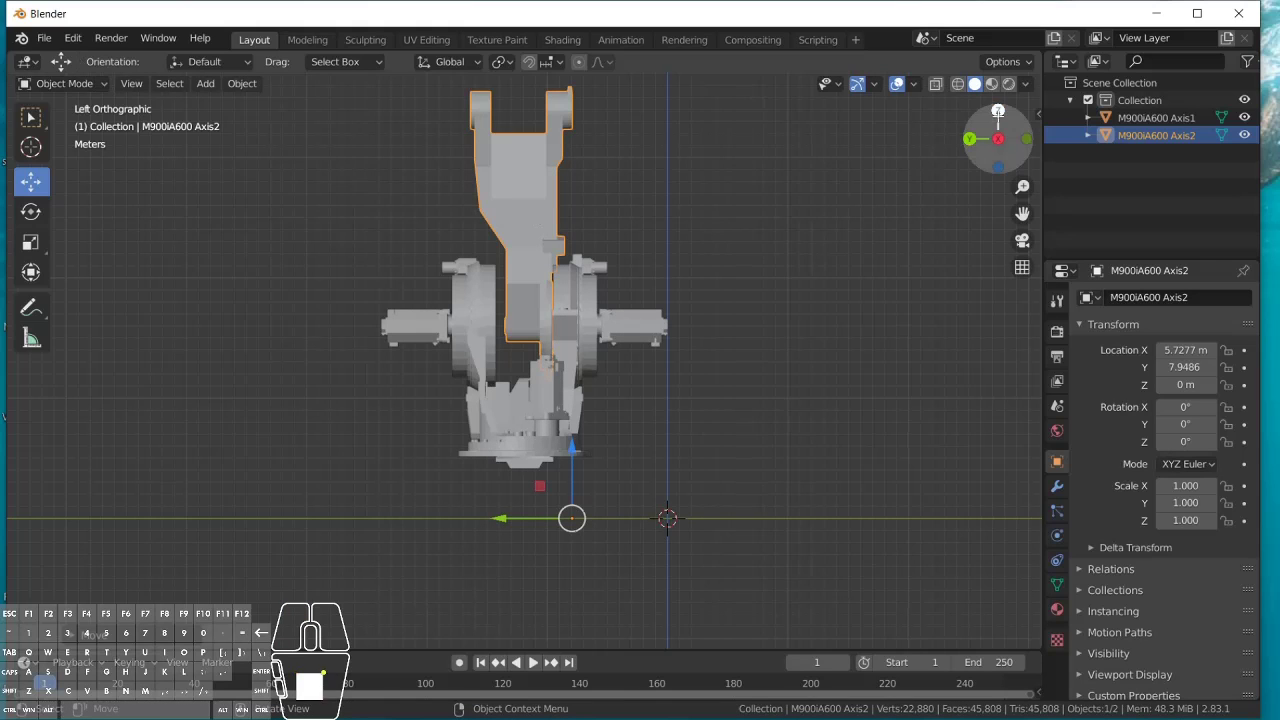
{"action": "left_click", "coordinate": [997, 112]}
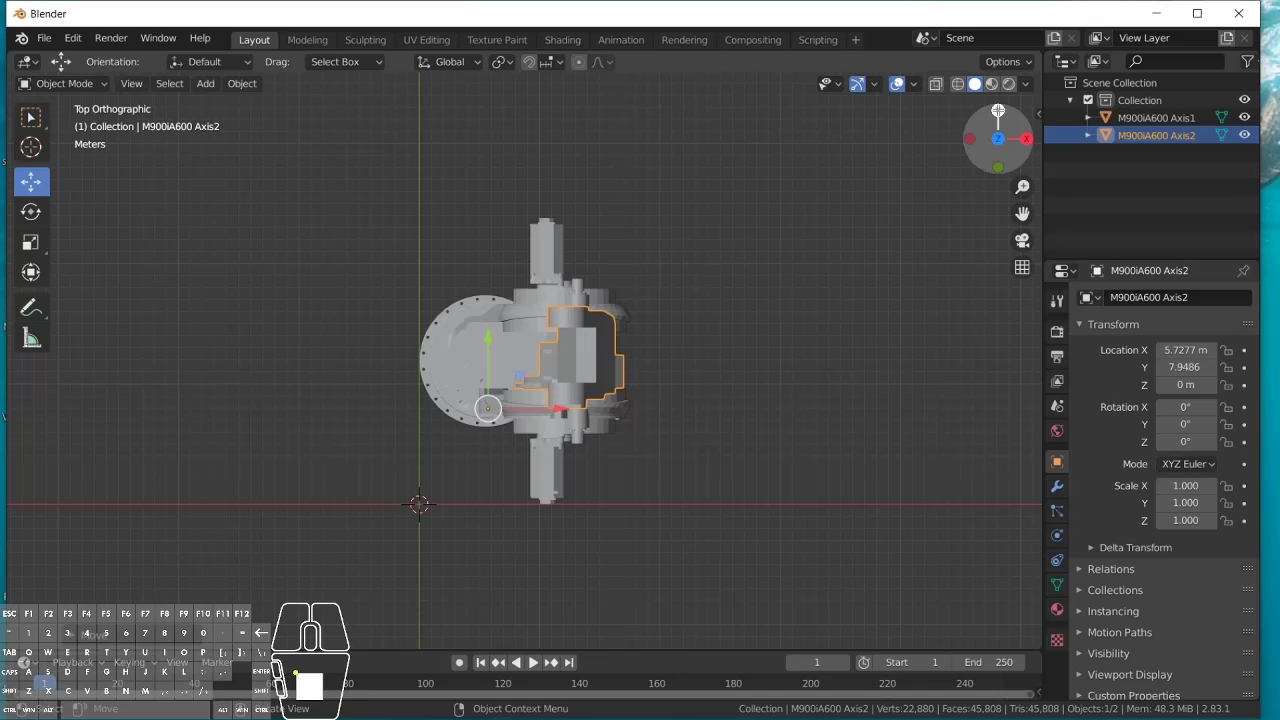
{"action": "left_click", "coordinate": [1025, 139]}
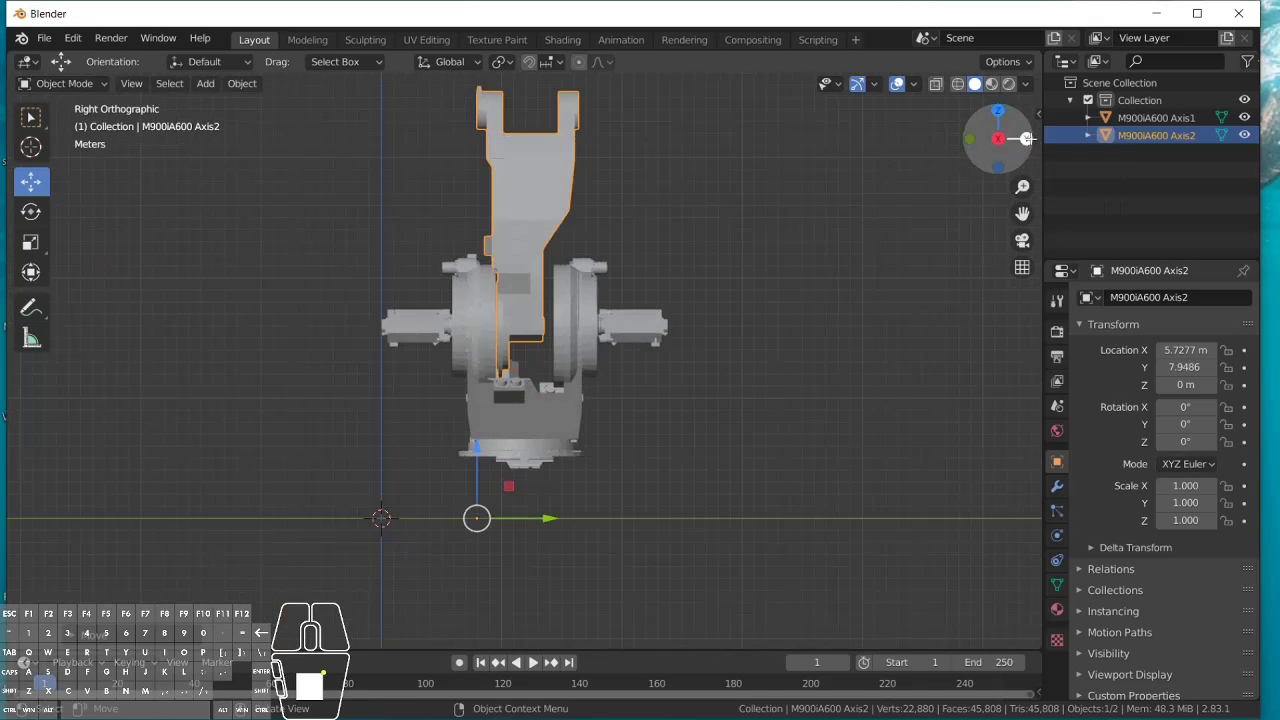
{"action": "left_click", "coordinate": [969, 139]}
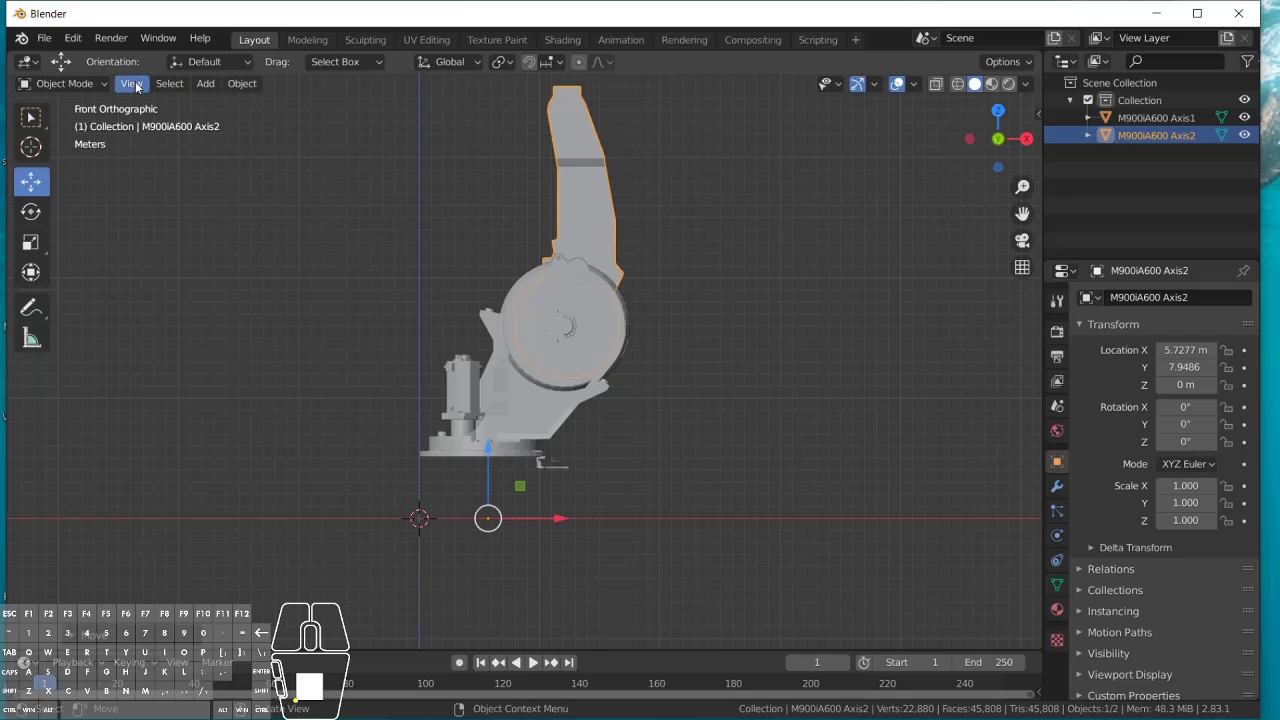
Step: Import the STL file M900iA600 Axis3.STL with an import scale of 0.016
{"action": "left_click", "coordinate": [45, 38]}
{"action": "left_click", "coordinate": [105, 276]}
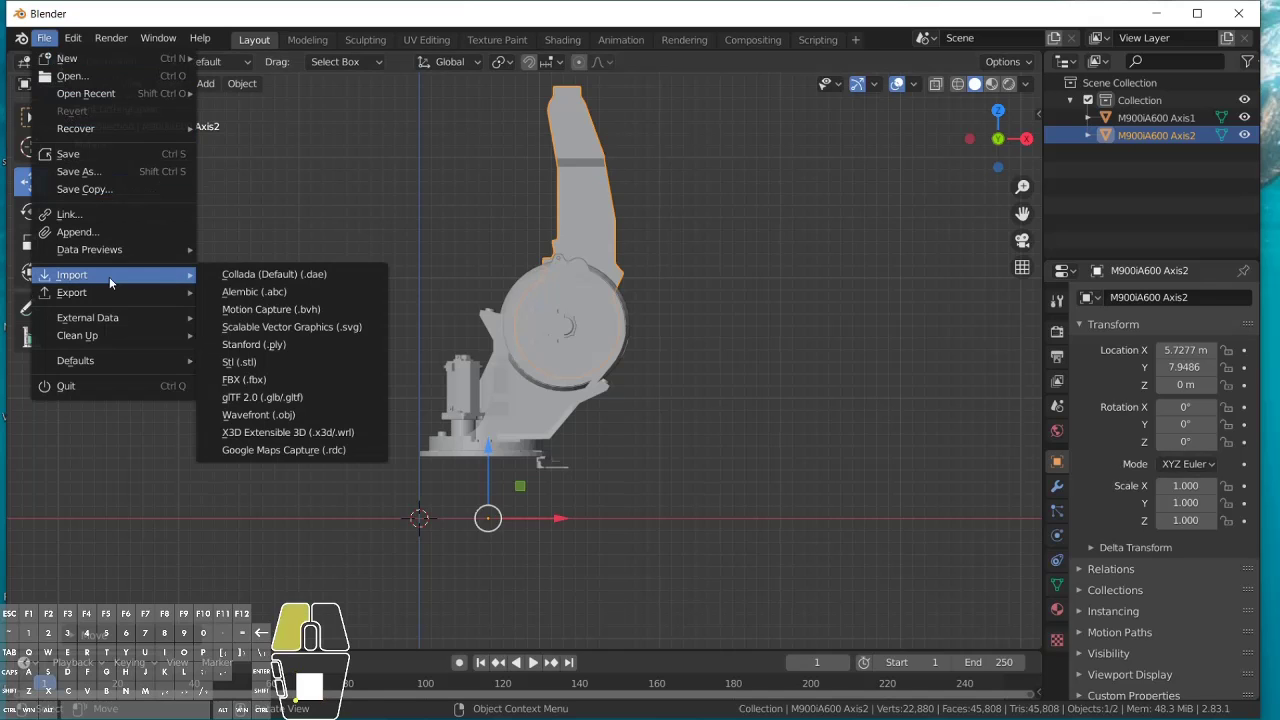
{"action": "left_click", "coordinate": [233, 364]}
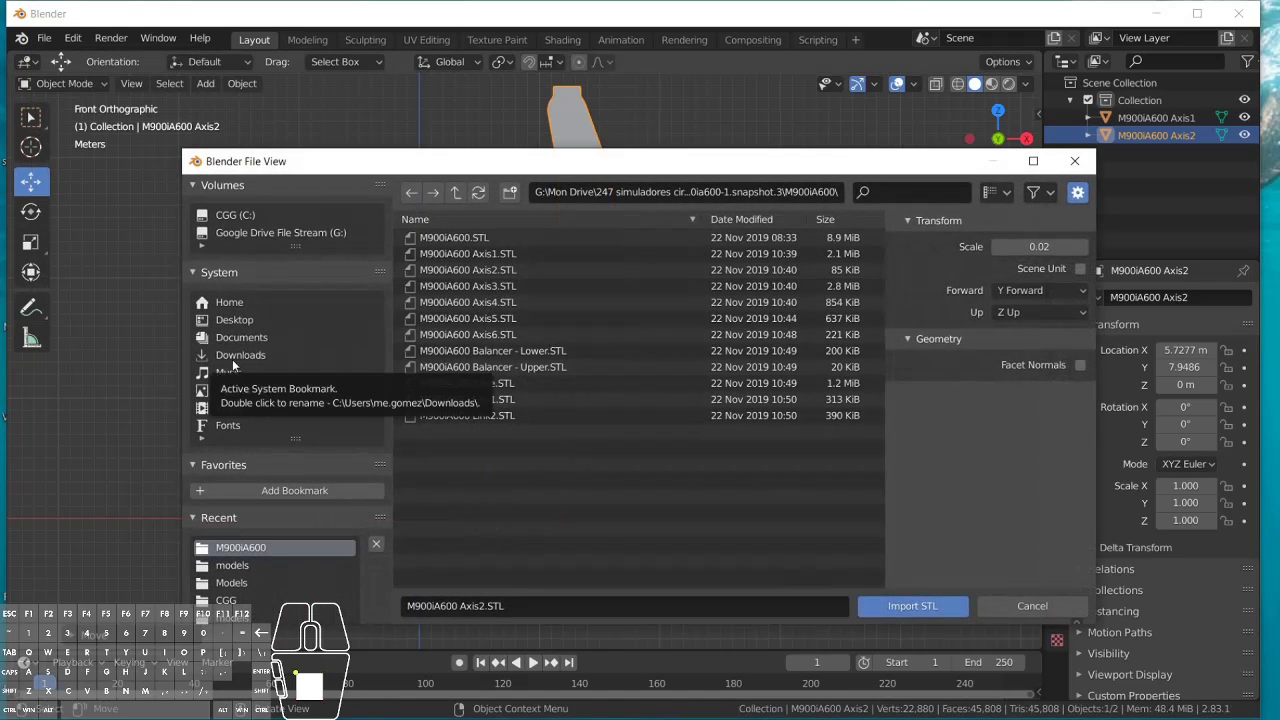
{"action": "left_click", "coordinate": [492, 288]}
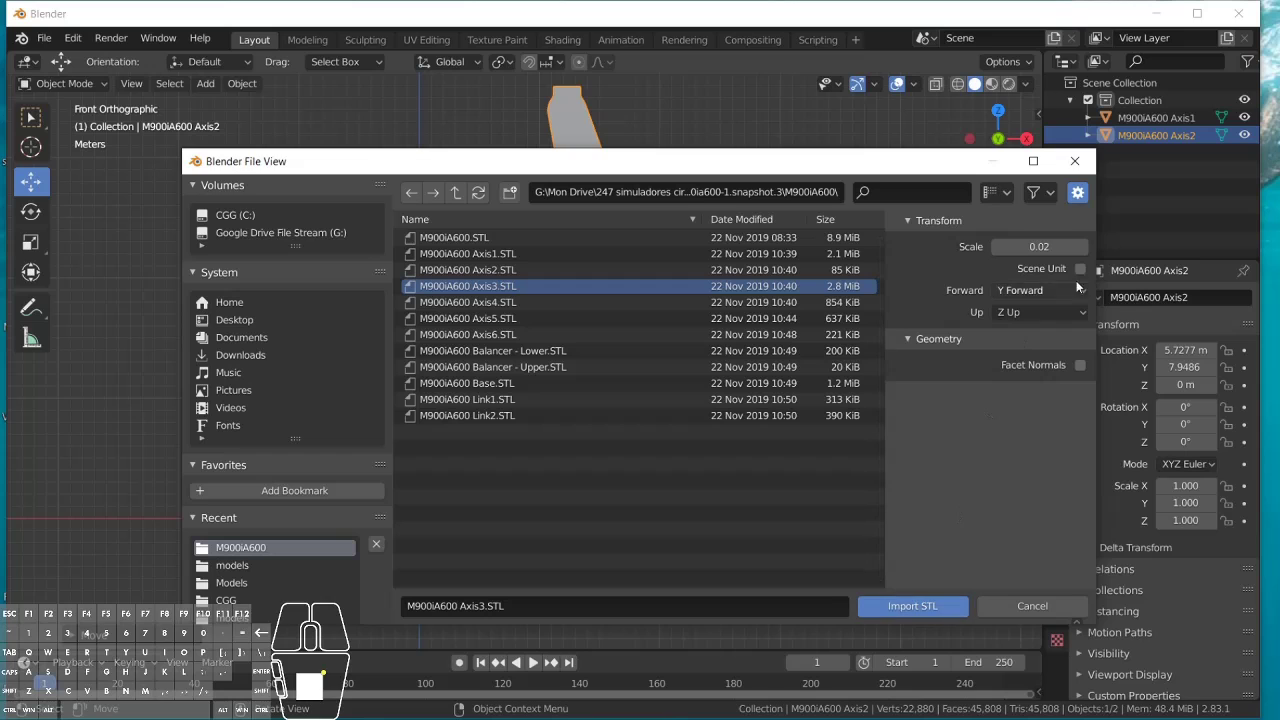
{"action": "left_click", "coordinate": [1040, 246]}
{"action": "type", "text": "0.016"}
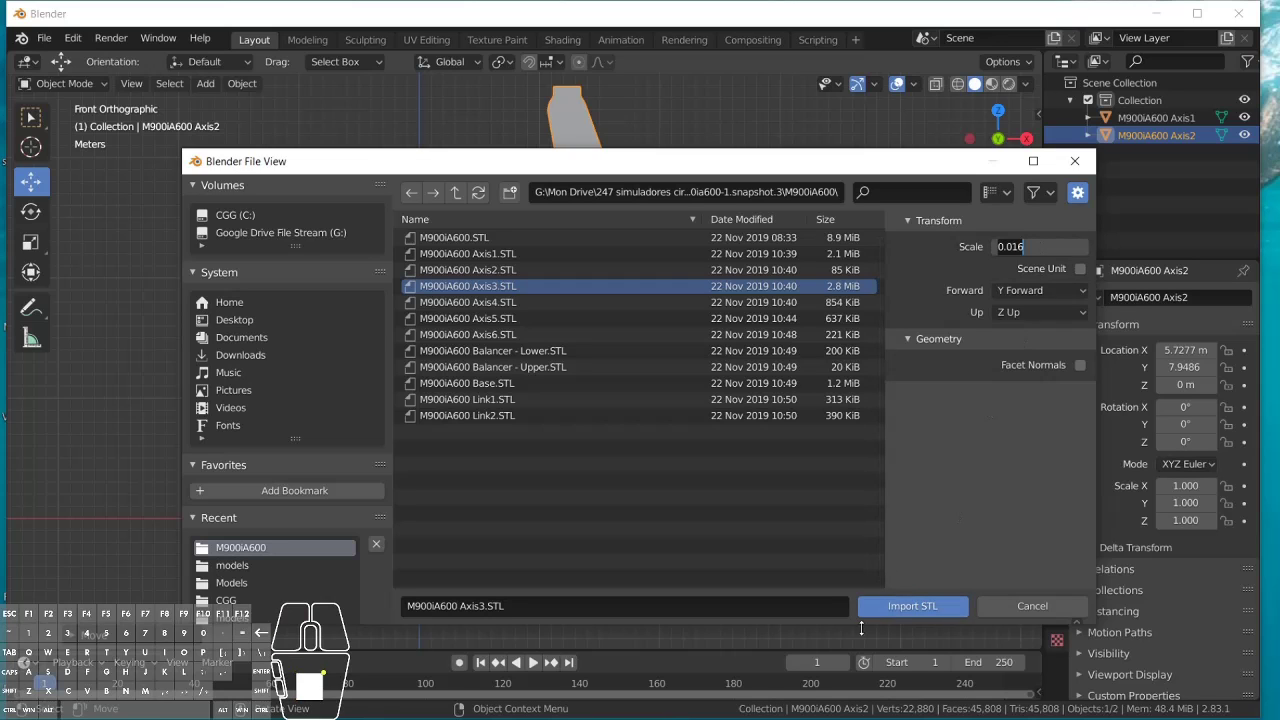
{"action": "left_click", "coordinate": [898, 606]}
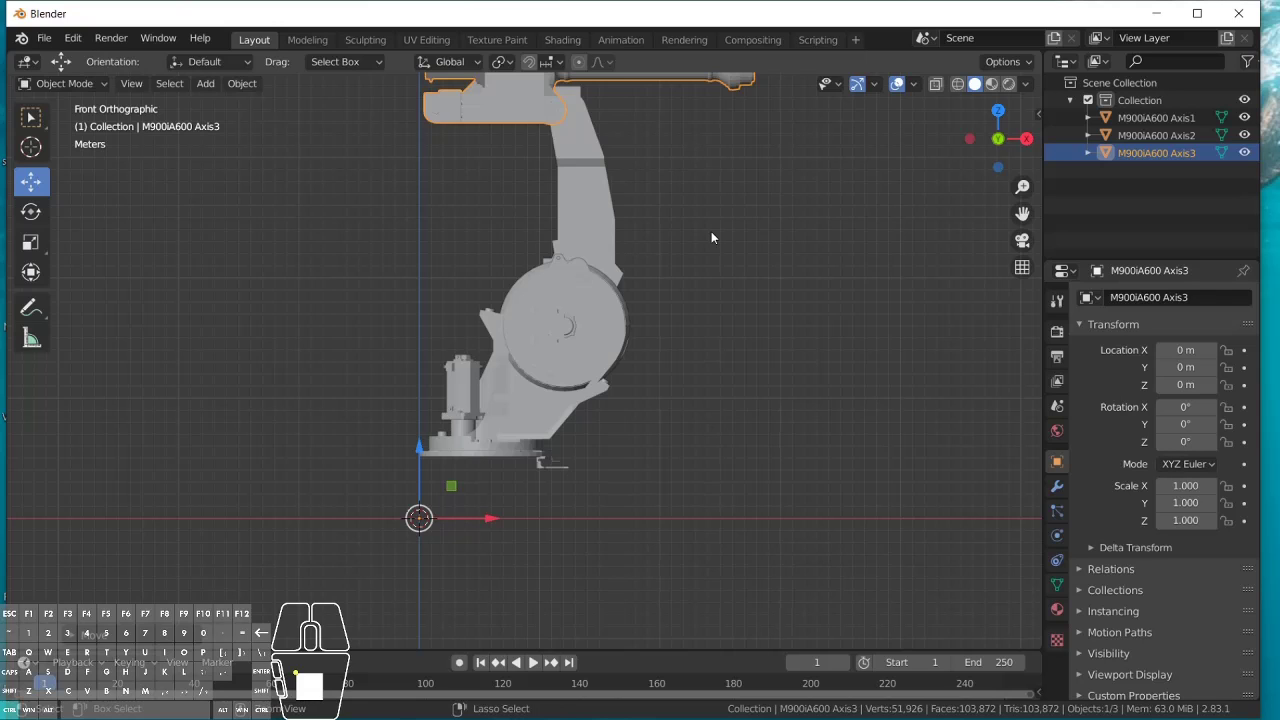
Step: In the front view, move the Axis3 part about 1.33 m along X to line up with the upper end of the Axis2 arm
{"action": "scroll", "coordinate": [711, 237], "scroll_direction": "down", "scroll_amount": 3}
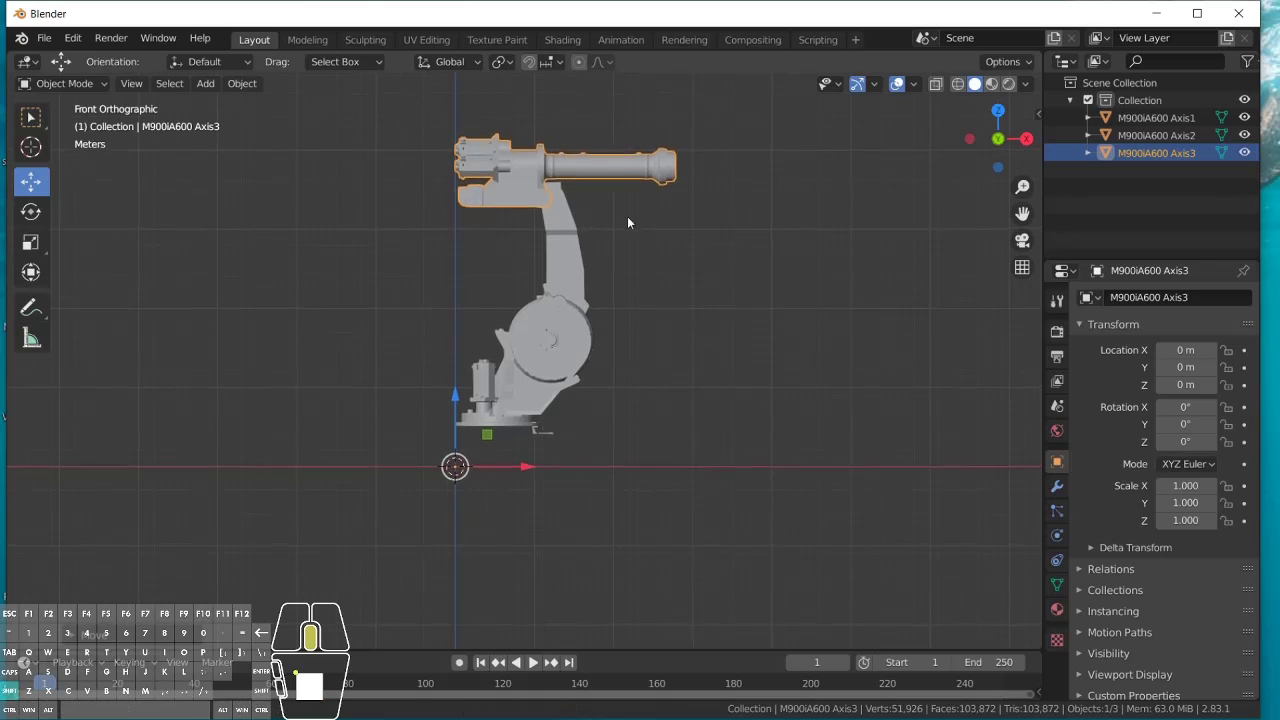
{"action": "middle_click_drag", "start_coordinate": [626, 212], "coordinate": [645, 303], "text": "shift"}
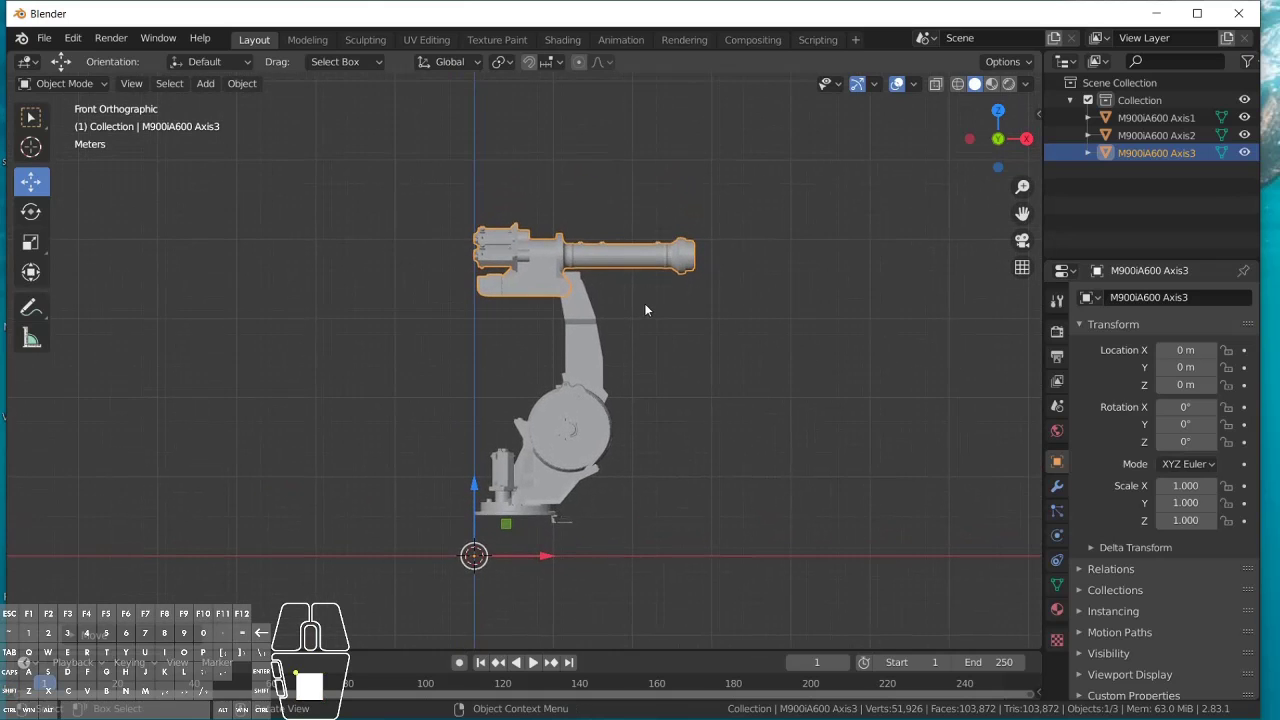
{"action": "scroll", "coordinate": [642, 298], "scroll_direction": "up", "scroll_amount": 5}
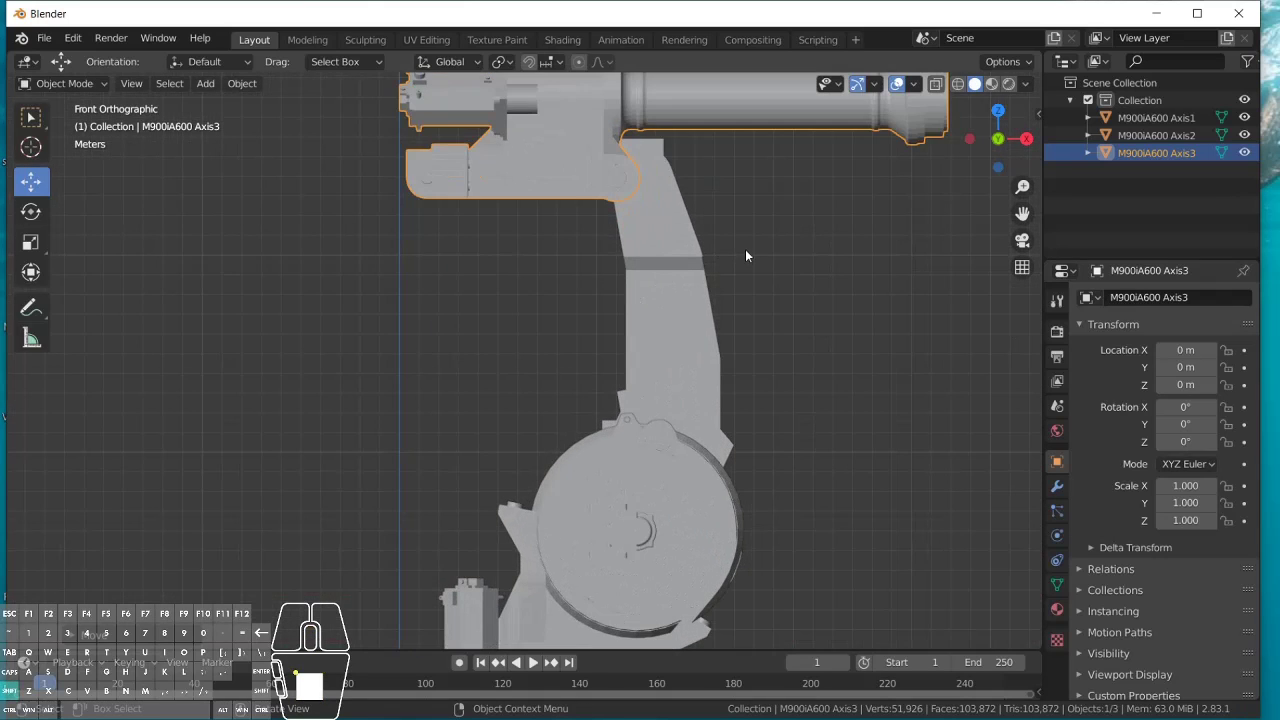
{"action": "middle_click_drag", "start_coordinate": [746, 243], "coordinate": [666, 399], "text": "shift"}
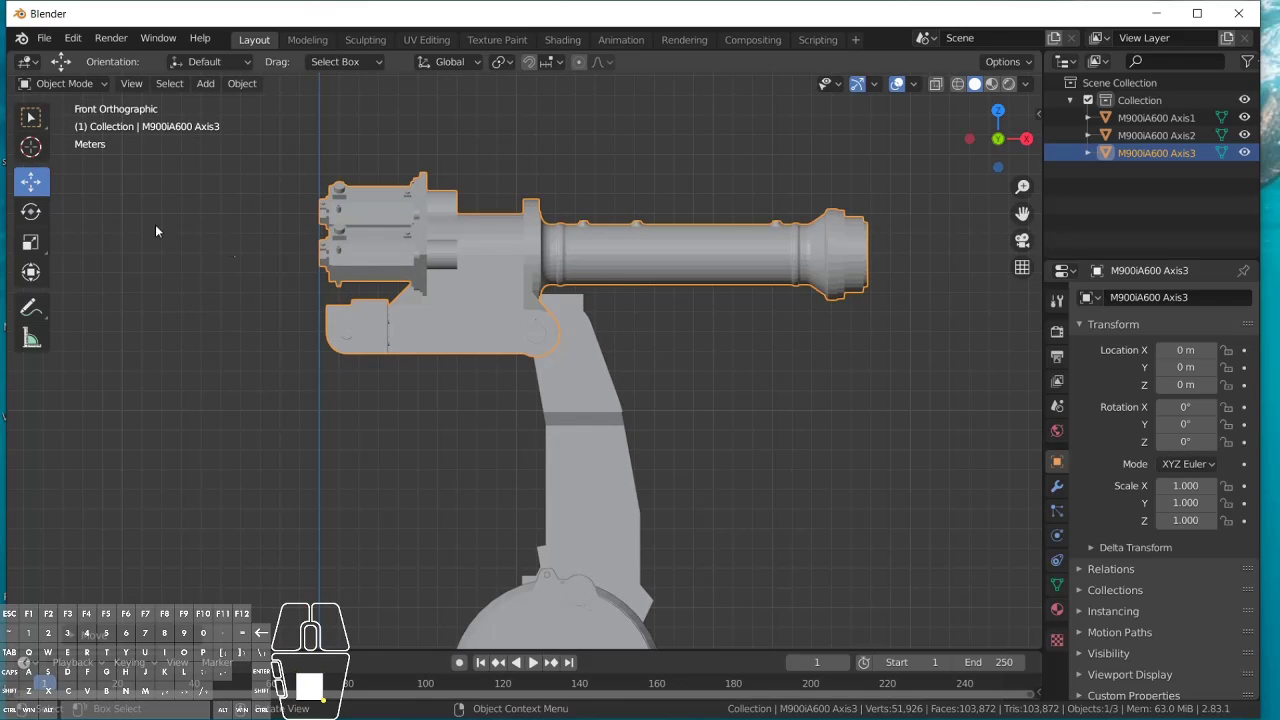
{"action": "scroll", "coordinate": [521, 313], "scroll_direction": "down", "scroll_amount": 4}
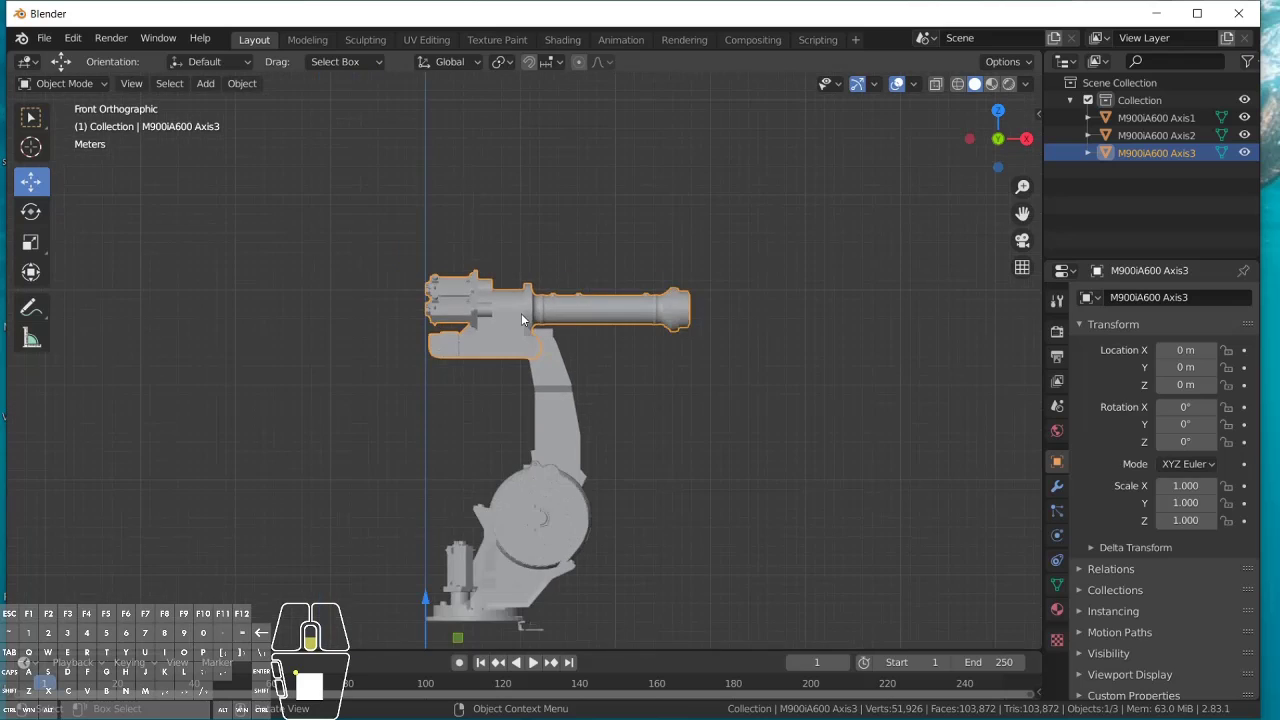
{"action": "scroll", "coordinate": [521, 313], "scroll_direction": "down", "scroll_amount": 1}
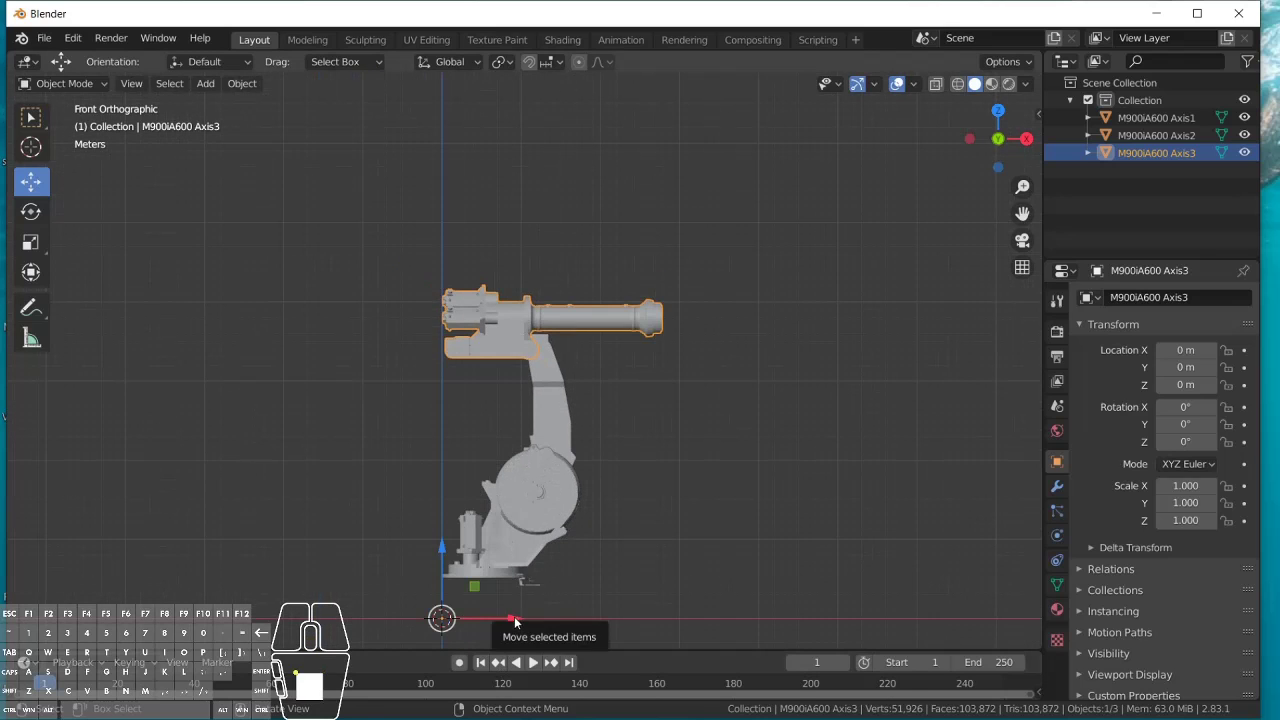
{"action": "left_click_drag", "start_coordinate": [518, 616], "coordinate": [528, 621]}
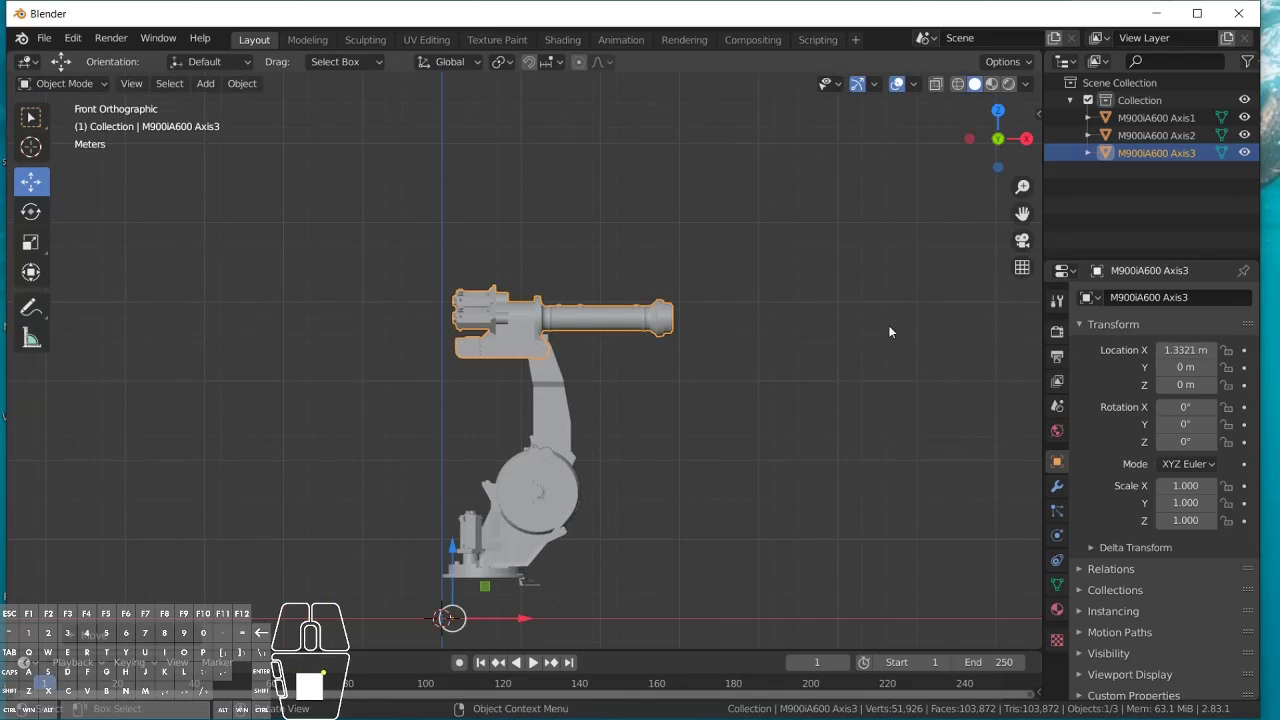
Step: Move the Axis3 part about 5.33 m along Y to centre it on the Axis2 fork, check its fit, and deselect it
{"action": "left_click", "coordinate": [969, 138]}
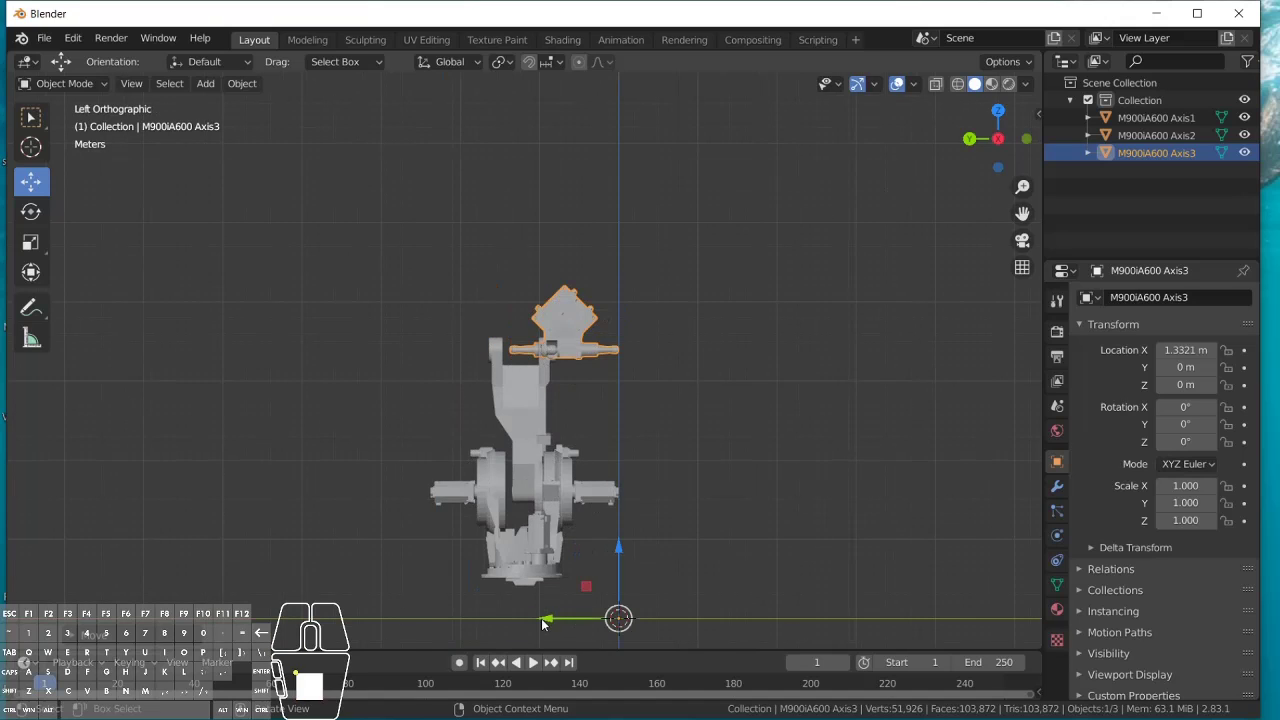
{"action": "left_click_drag", "start_coordinate": [542, 624], "coordinate": [503, 625]}
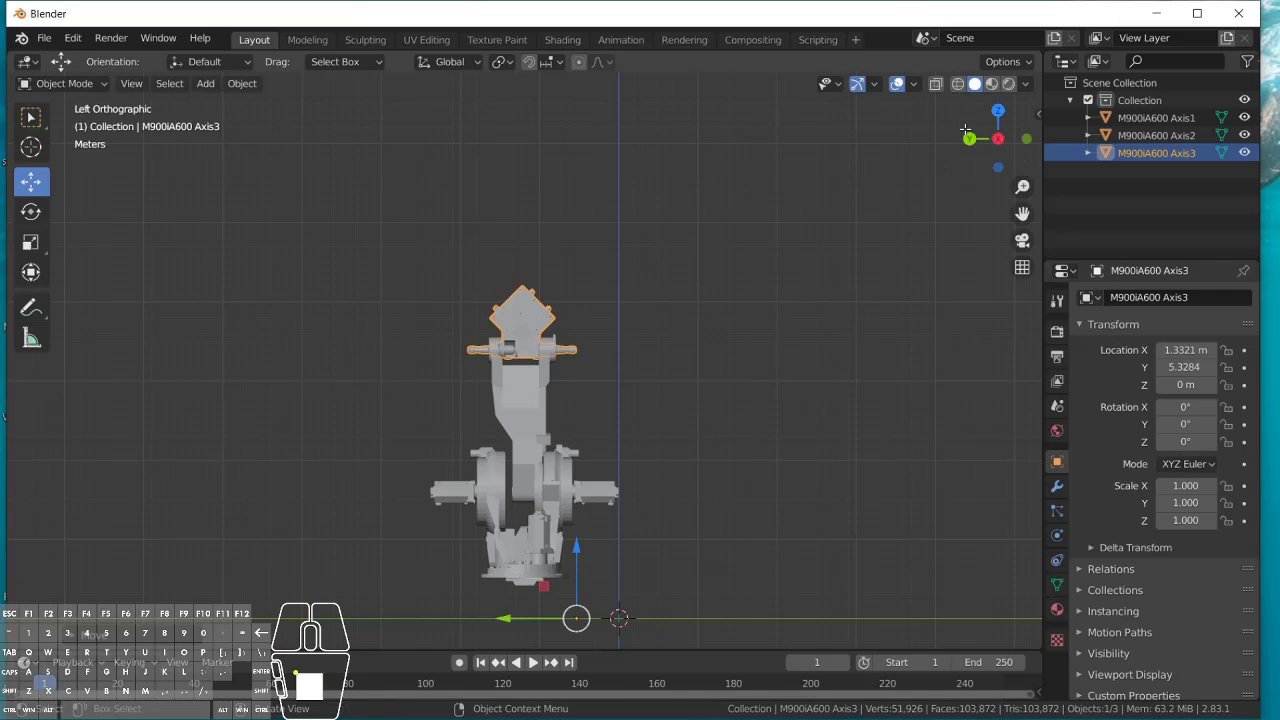
{"action": "left_click", "coordinate": [969, 138]}
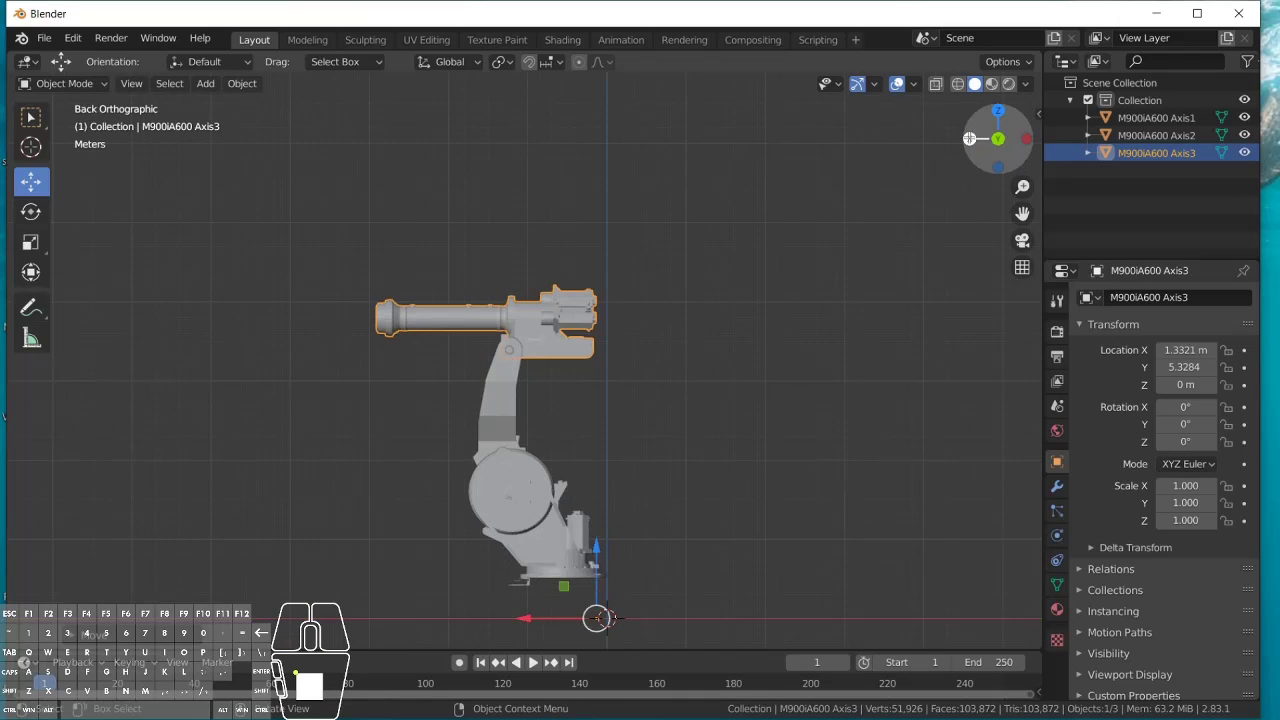
{"action": "left_click", "coordinate": [998, 111]}
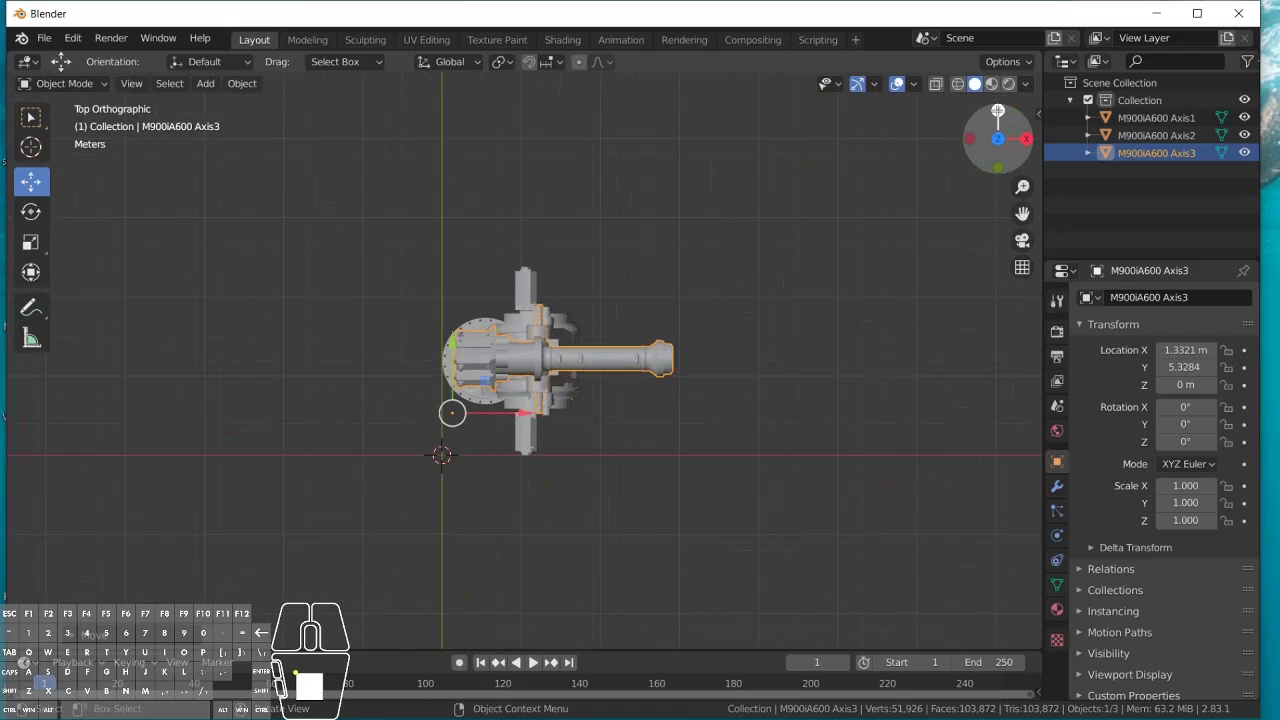
{"action": "left_click", "coordinate": [738, 370]}
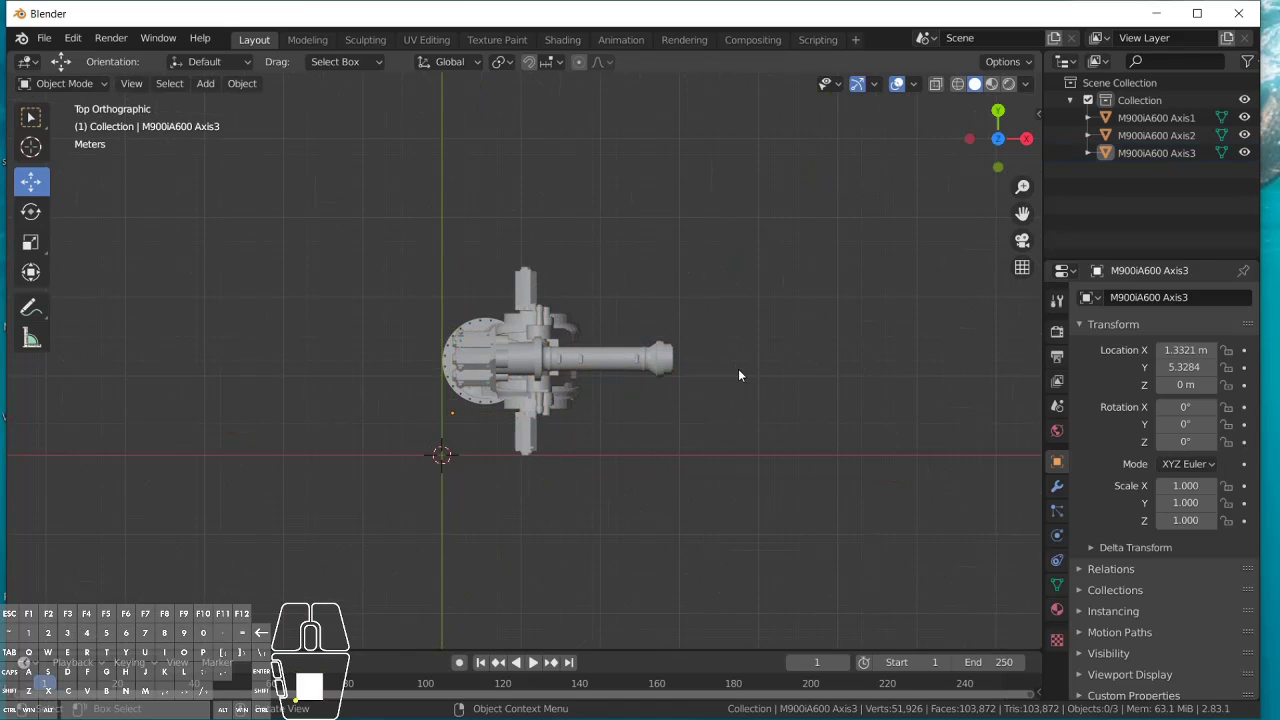
Step: Import the STL file M900iA600 Axis4.STL with the current import scale
{"action": "left_click", "coordinate": [44, 38]}
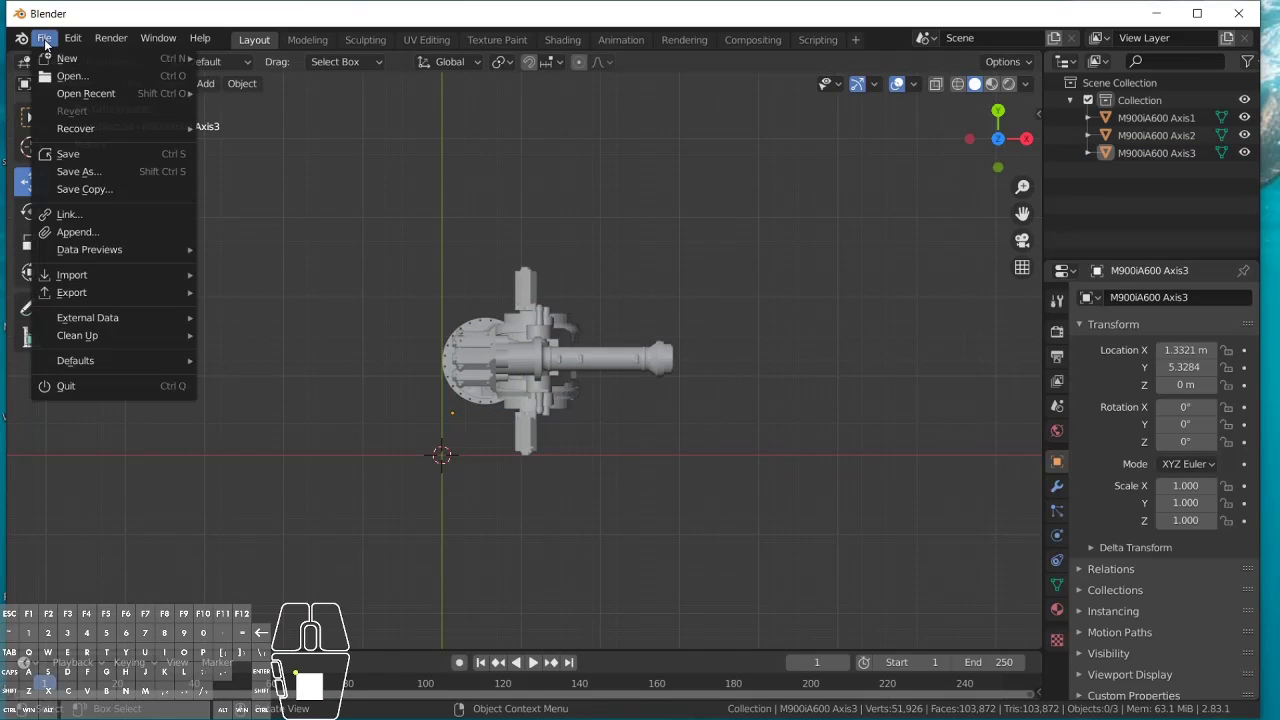
{"action": "mouse_move", "coordinate": [143, 277]}
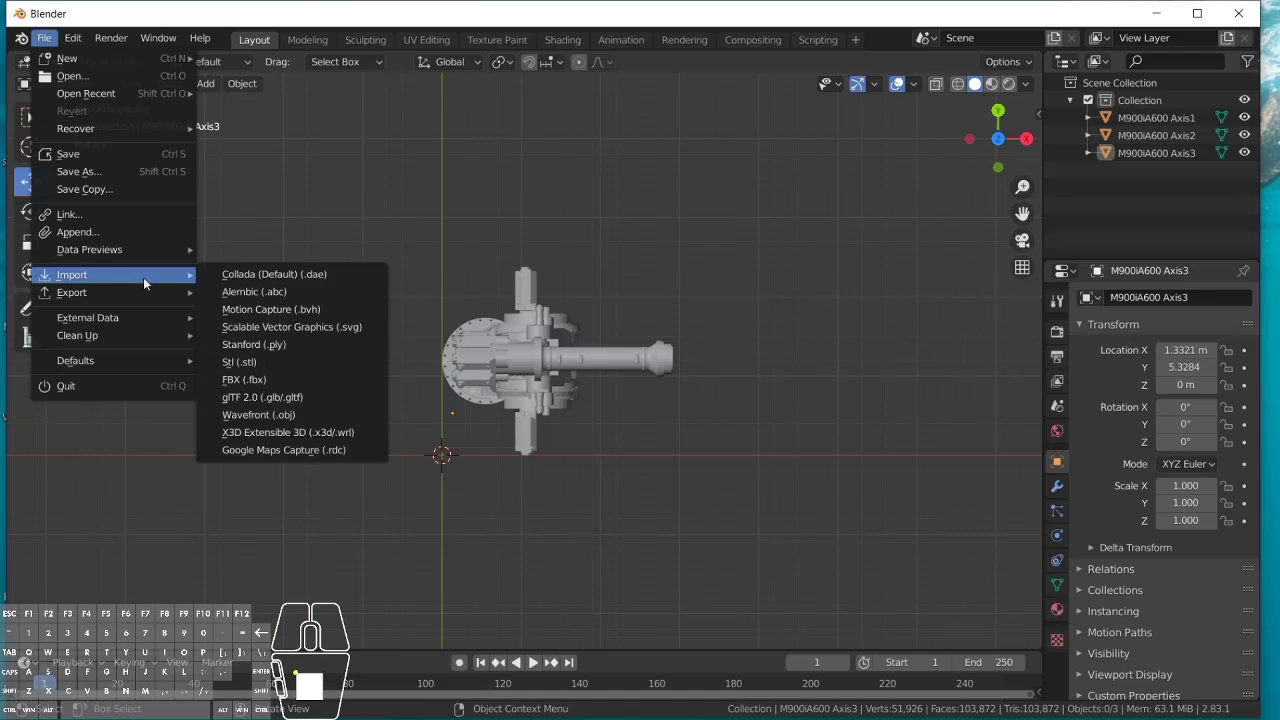
{"action": "left_click", "coordinate": [229, 364]}
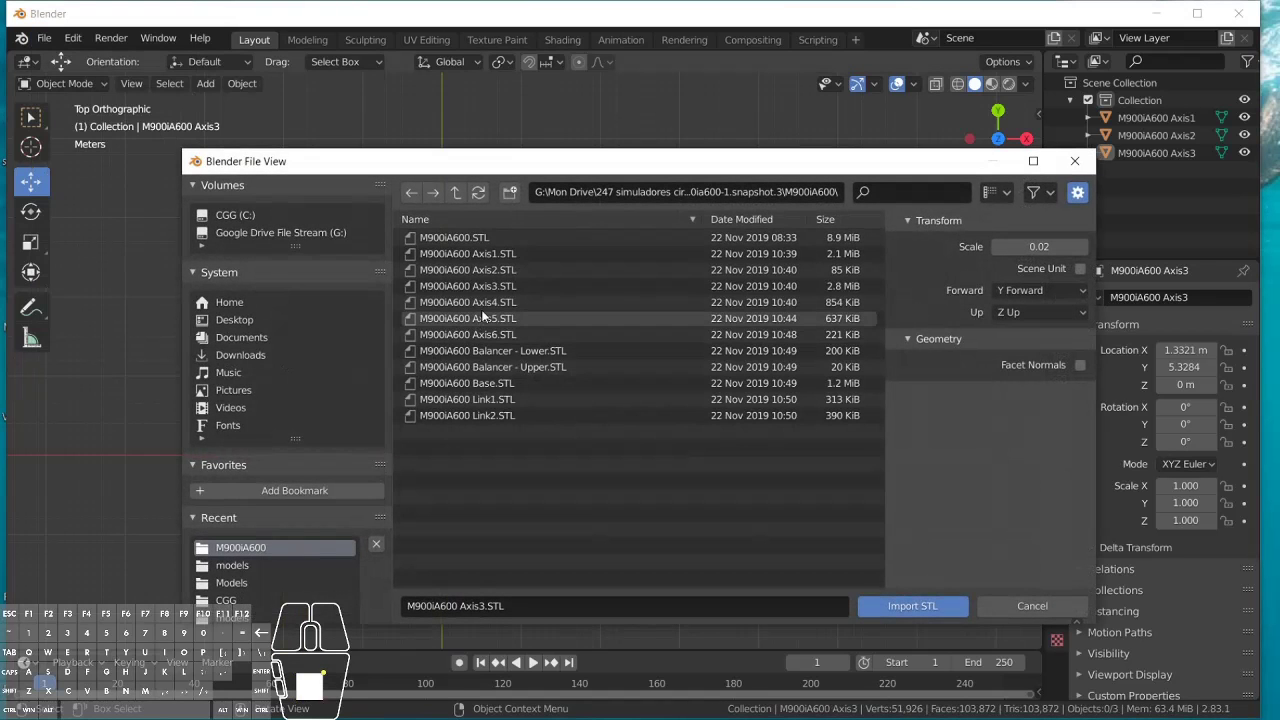
{"action": "left_click", "coordinate": [560, 302]}
{"action": "left_click", "coordinate": [900, 606]}
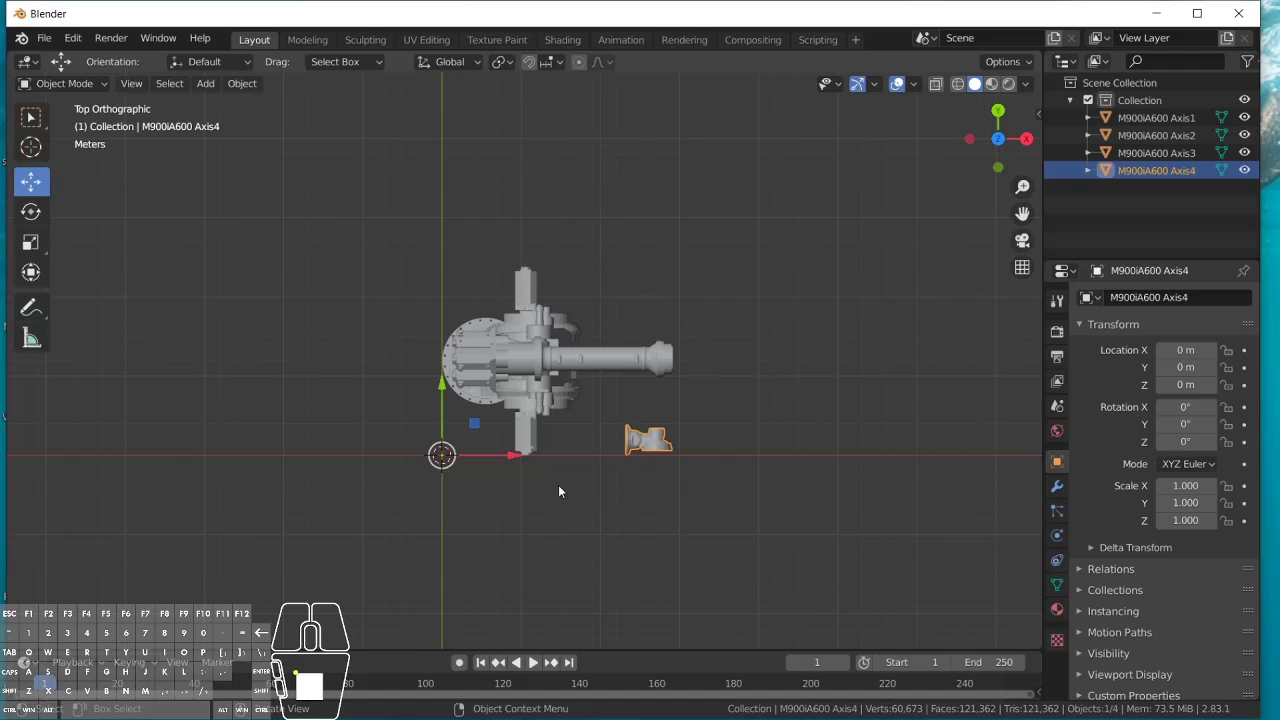
Step: In the top view, move the Axis4 part about 5.91 m along X and 10.21 m along Y against the end of Axis3's tube
{"action": "left_click_drag", "start_coordinate": [475, 425], "coordinate": [524, 335]}
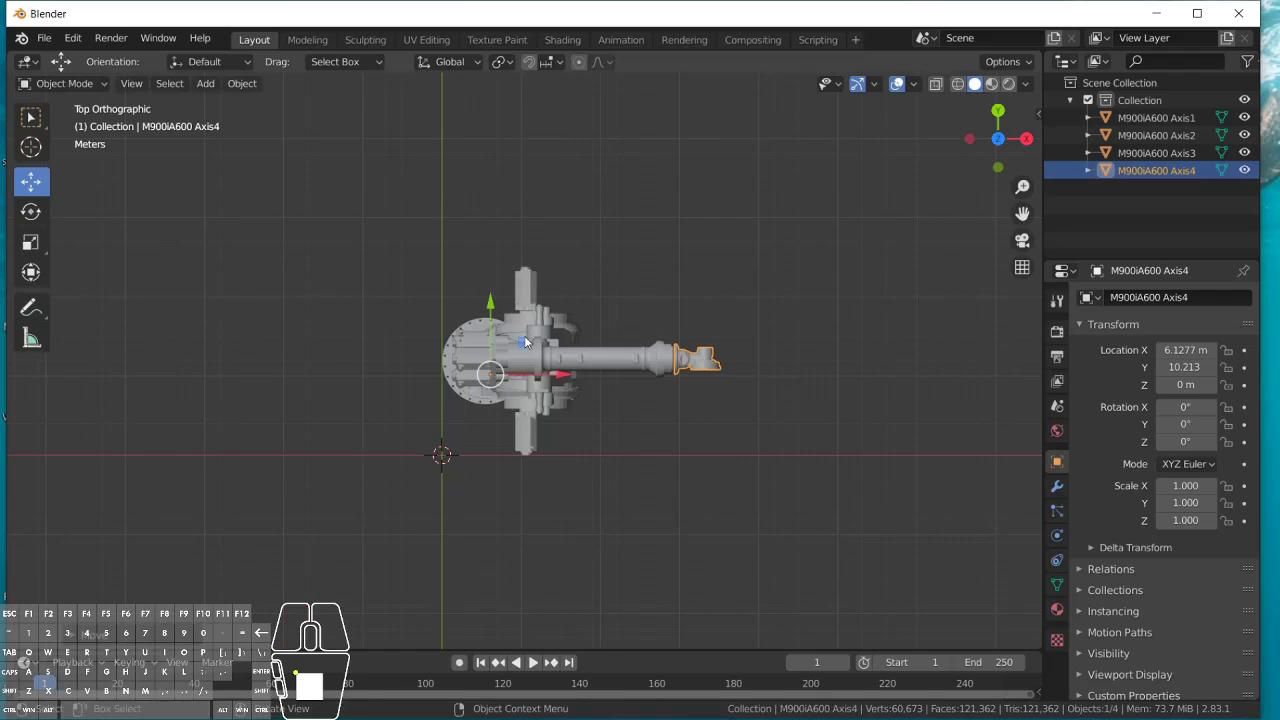
{"action": "scroll", "coordinate": [673, 352], "scroll_direction": "down", "scroll_amount": 4}
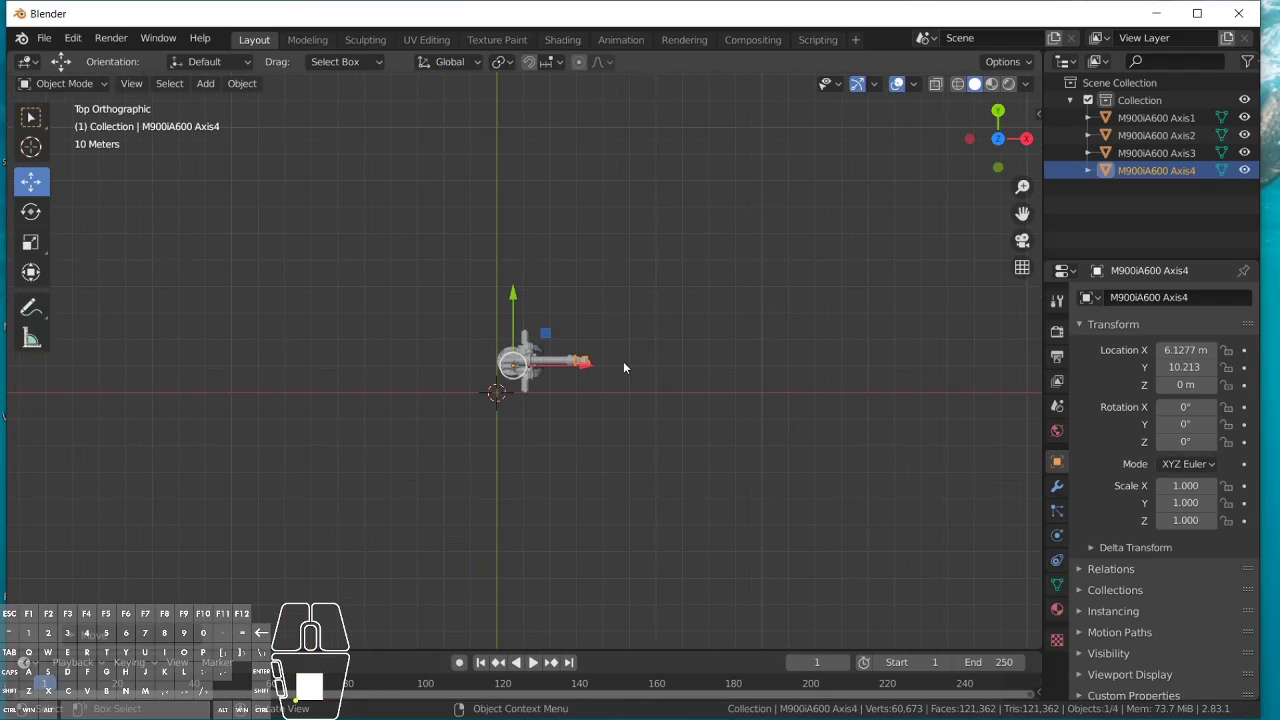
{"action": "scroll", "coordinate": [623, 361], "scroll_direction": "up", "scroll_amount": 9}
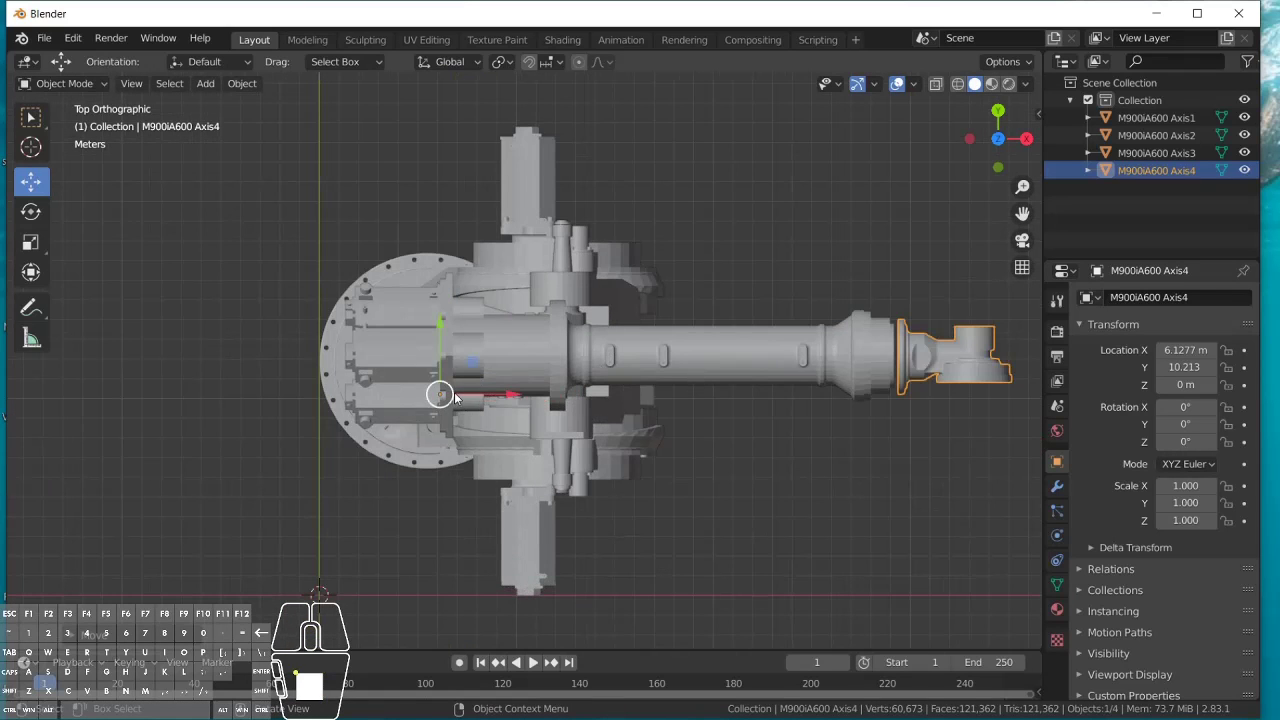
{"action": "left_click_drag", "start_coordinate": [511, 398], "coordinate": [502, 395]}
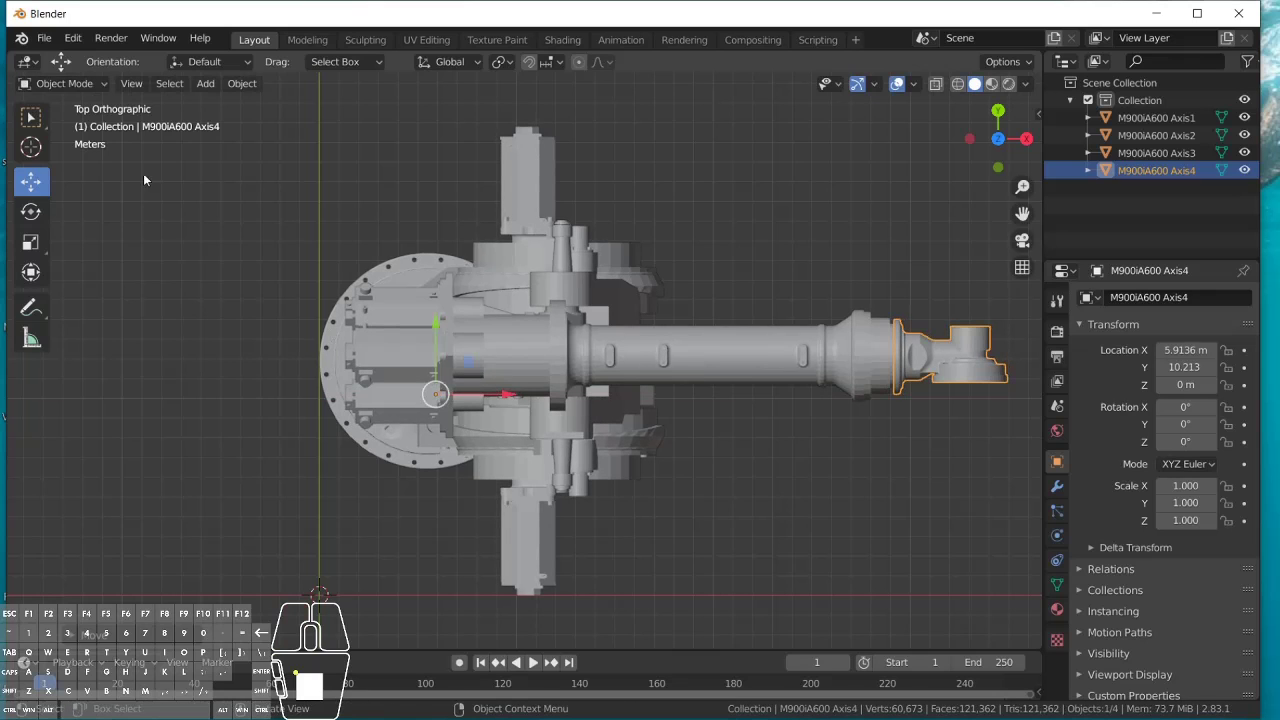
Step: Import the STL file M900iA600 Axis5.STL with the current import scale
{"action": "left_click", "coordinate": [44, 38]}
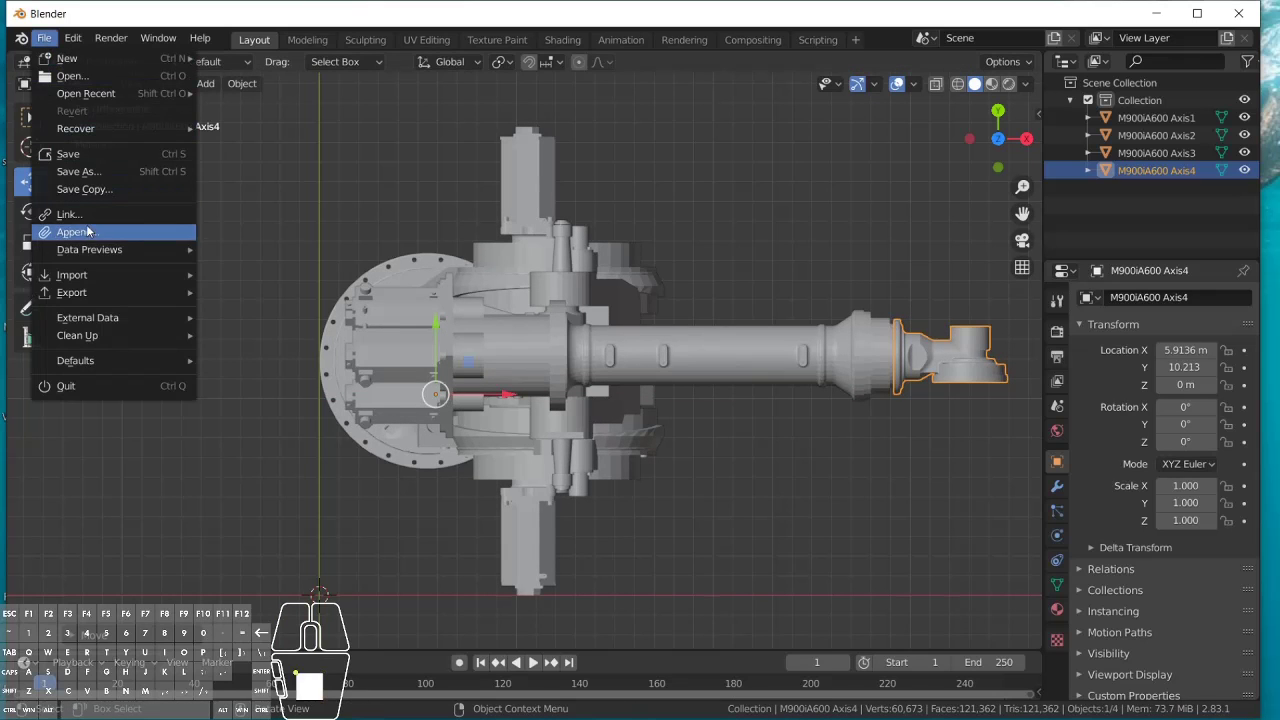
{"action": "mouse_move", "coordinate": [89, 280]}
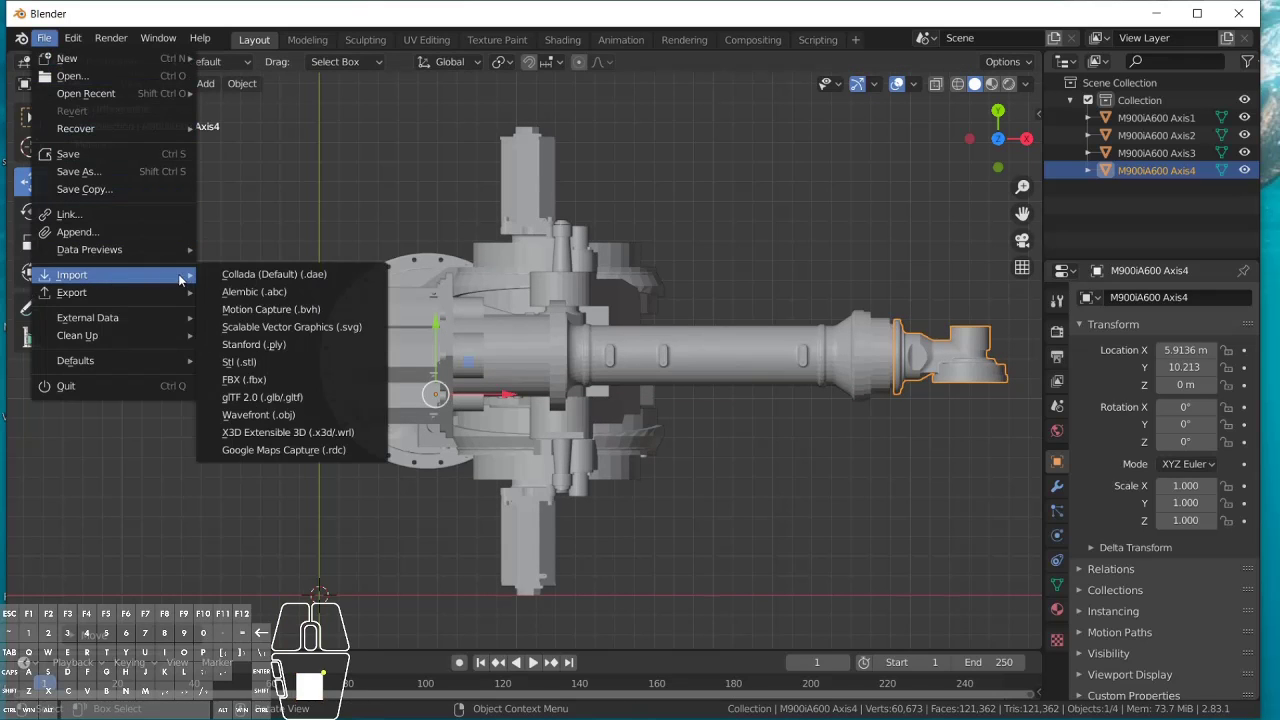
{"action": "left_click", "coordinate": [220, 366]}
{"action": "left_click", "coordinate": [470, 318]}
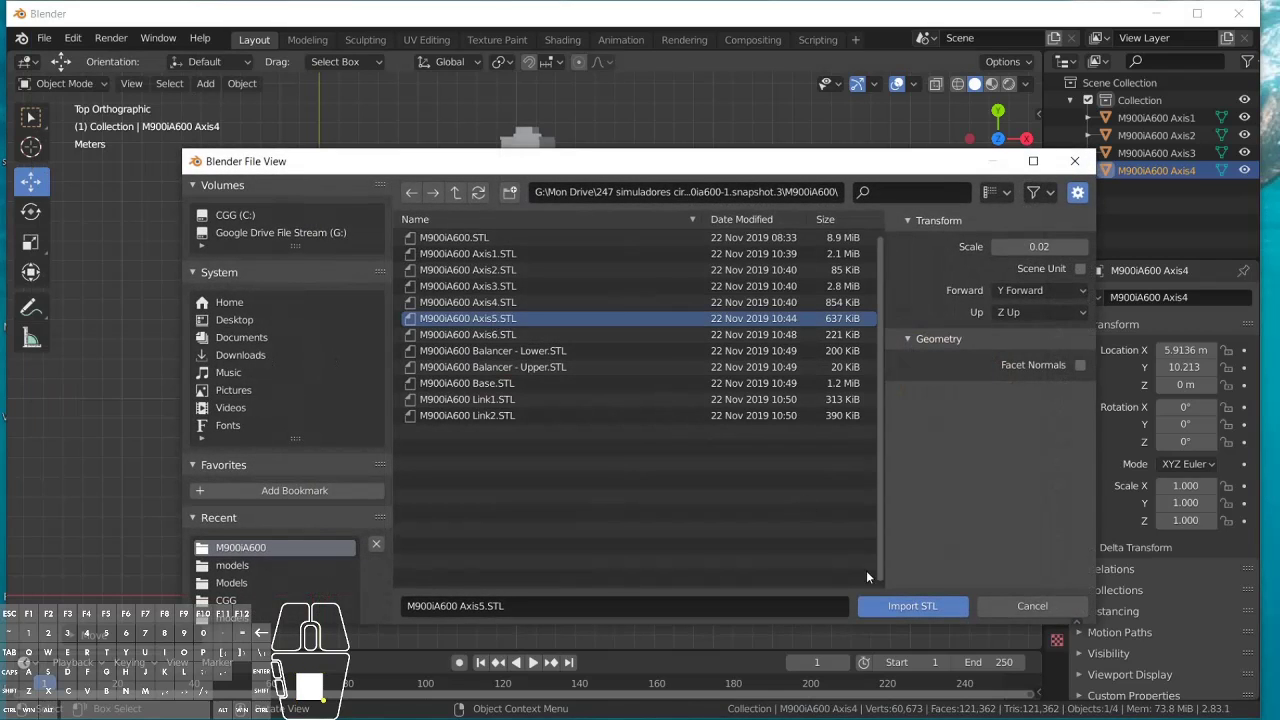
{"action": "left_click", "coordinate": [890, 607]}
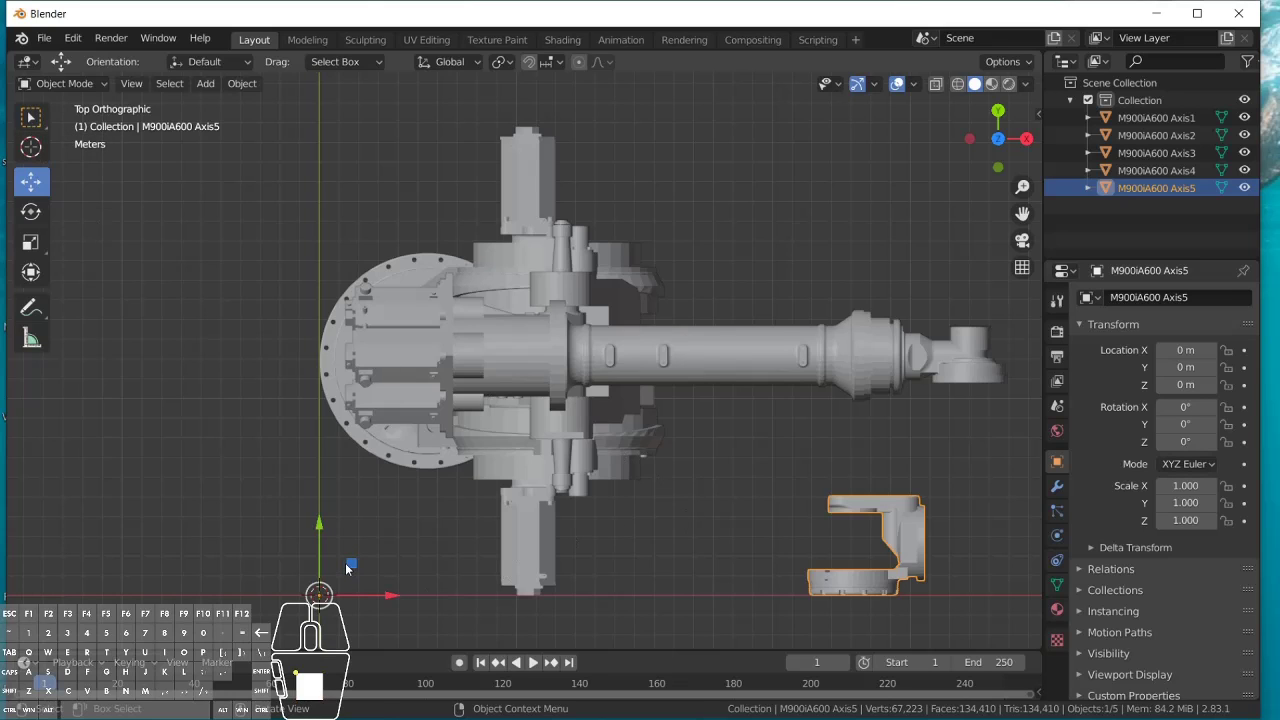
Step: Move the Axis5 part about 6.03 m along X and 9.42 m along Y around Axis4's end and check its fit from several sides
{"action": "left_click_drag", "start_coordinate": [345, 563], "coordinate": [474, 377]}
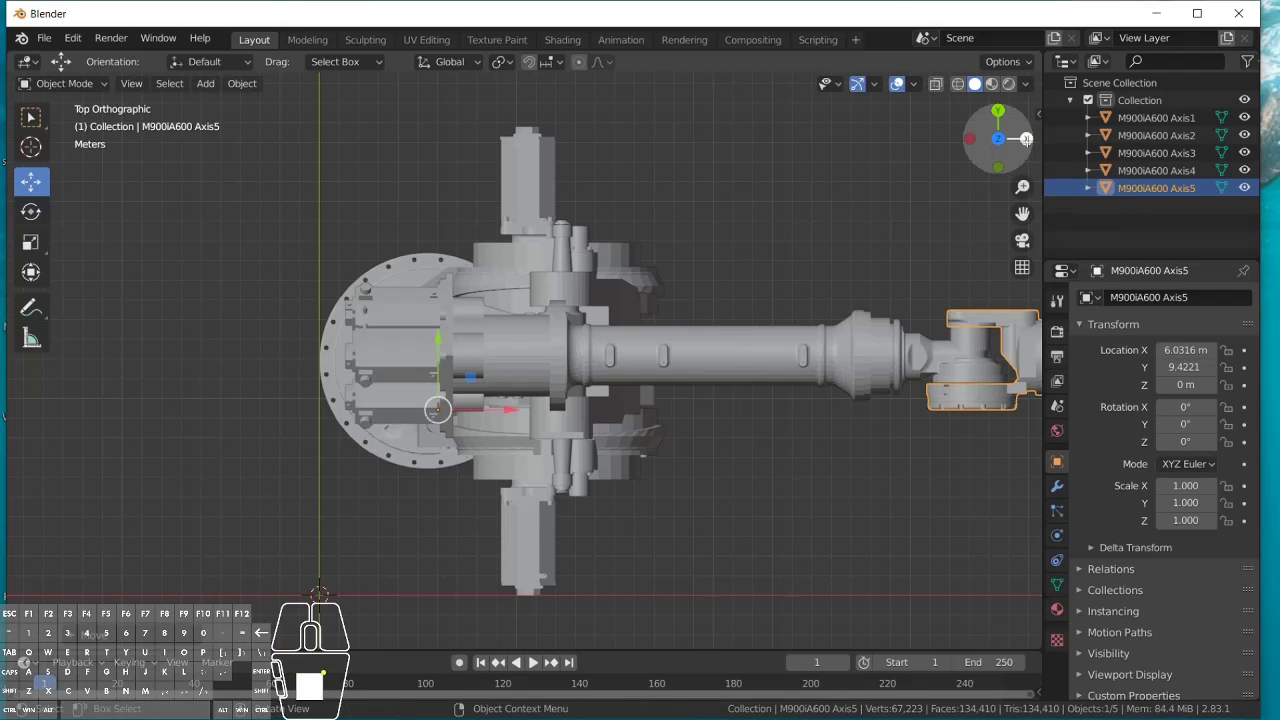
{"action": "left_click", "coordinate": [1025, 139]}
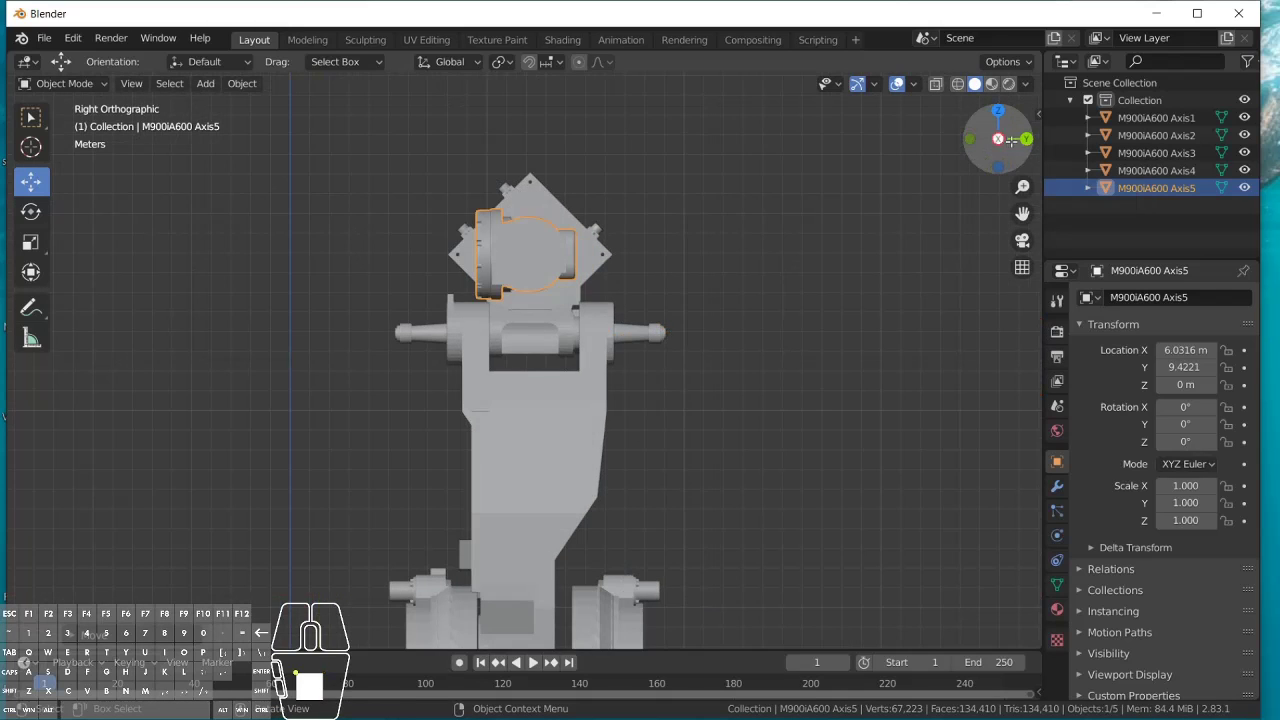
{"action": "left_click", "coordinate": [969, 140]}
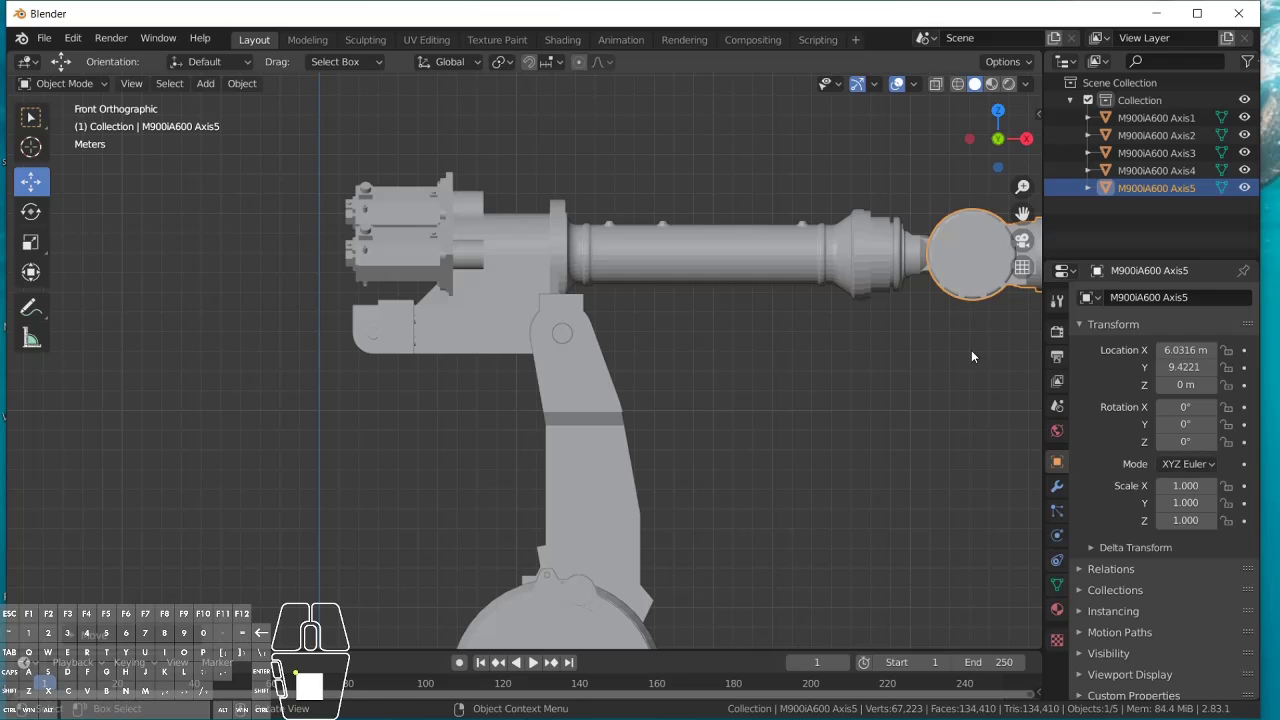
{"action": "middle_click_drag", "start_coordinate": [971, 357], "coordinate": [800, 366]}
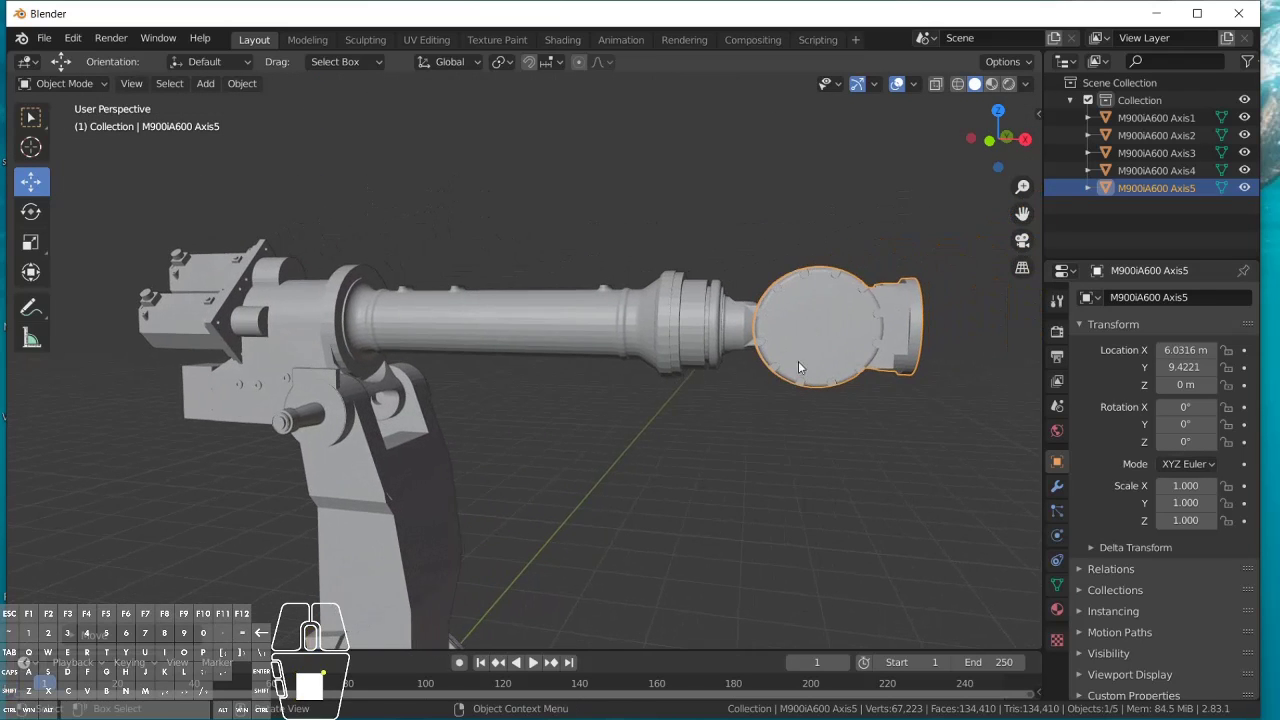
{"action": "left_click", "coordinate": [989, 138]}
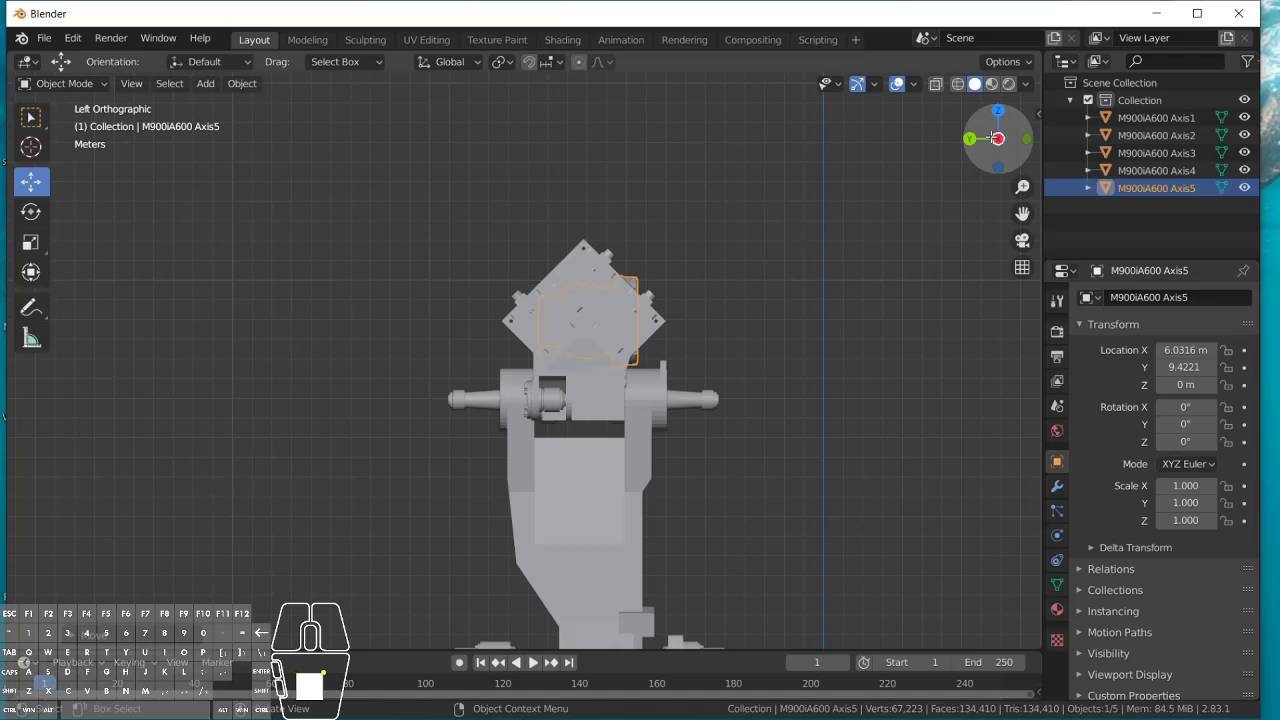
{"action": "left_click", "coordinate": [1026, 138]}
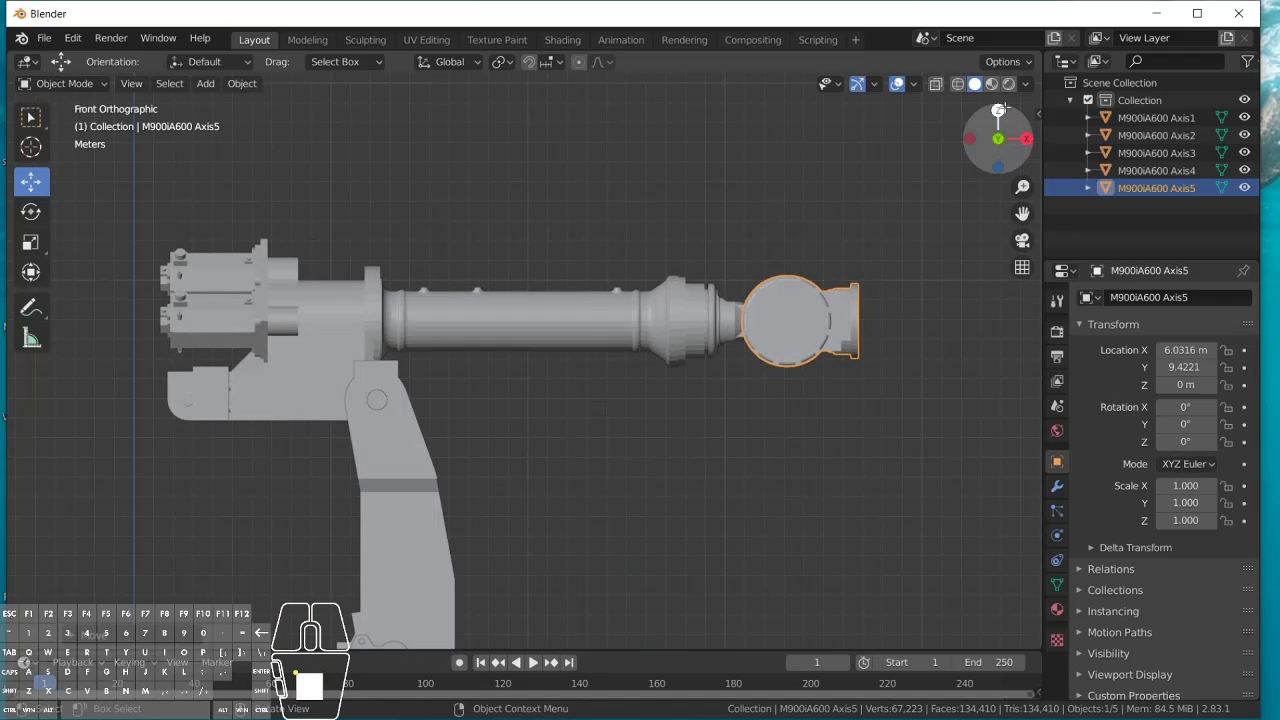
Step: Import the STL file M900iA600 Axis6.STL with the current import scale
{"action": "left_click", "coordinate": [998, 111]}
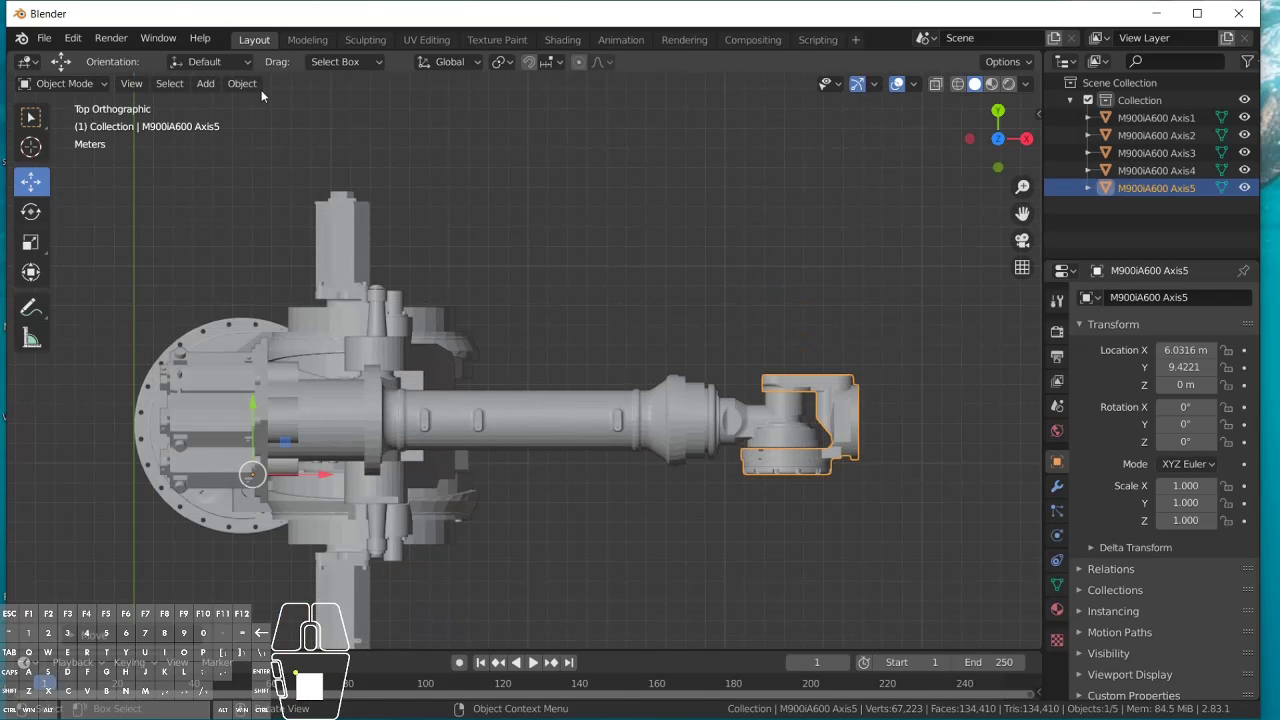
{"action": "left_click", "coordinate": [44, 38]}
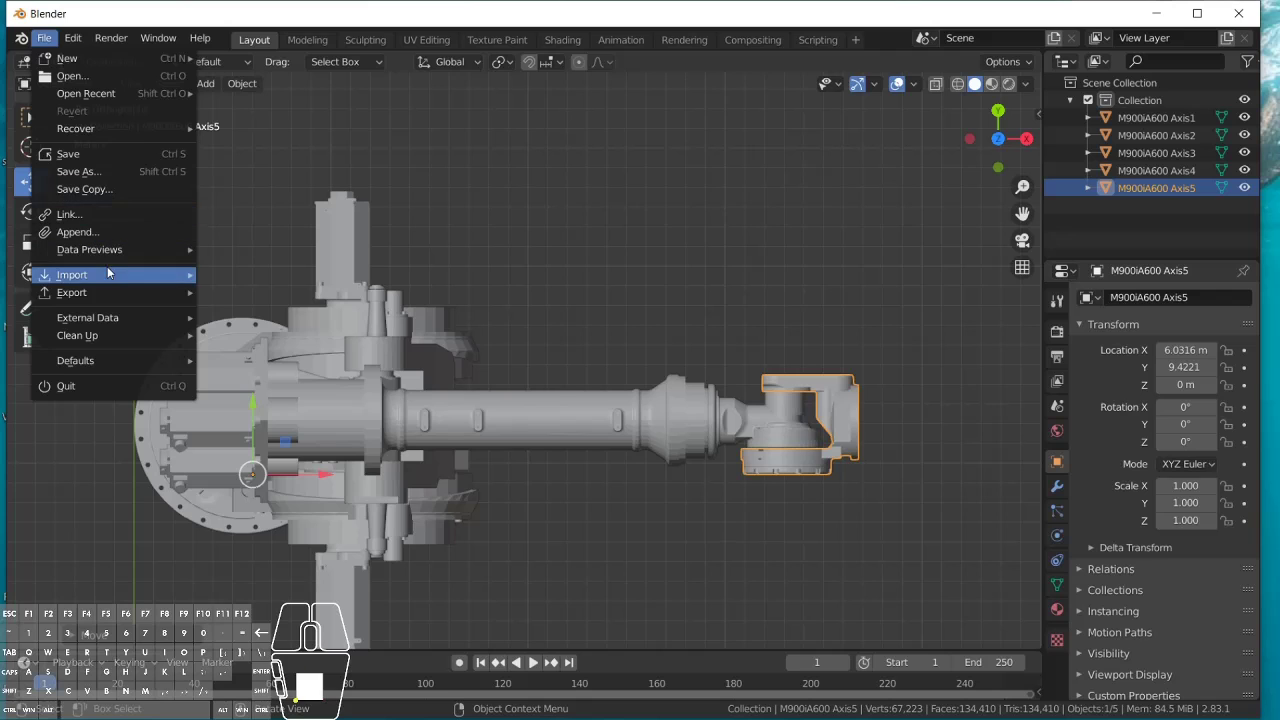
{"action": "mouse_move", "coordinate": [112, 276]}
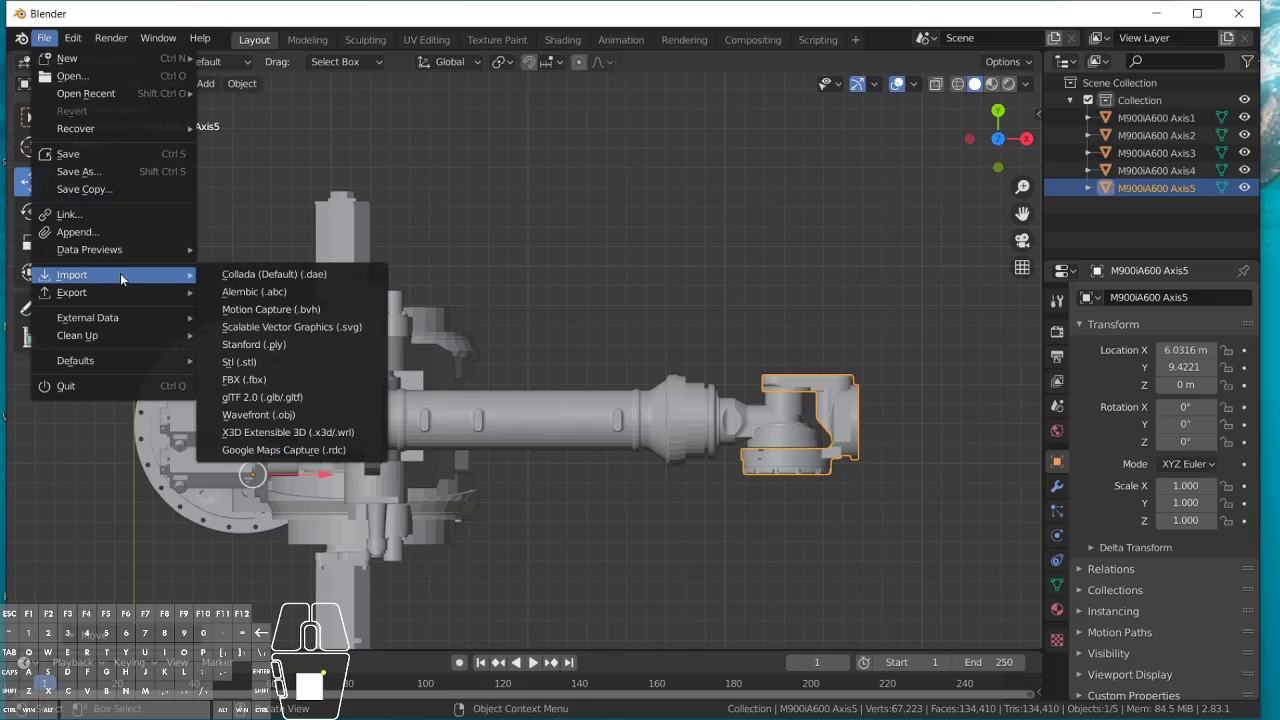
{"action": "left_click", "coordinate": [258, 365]}
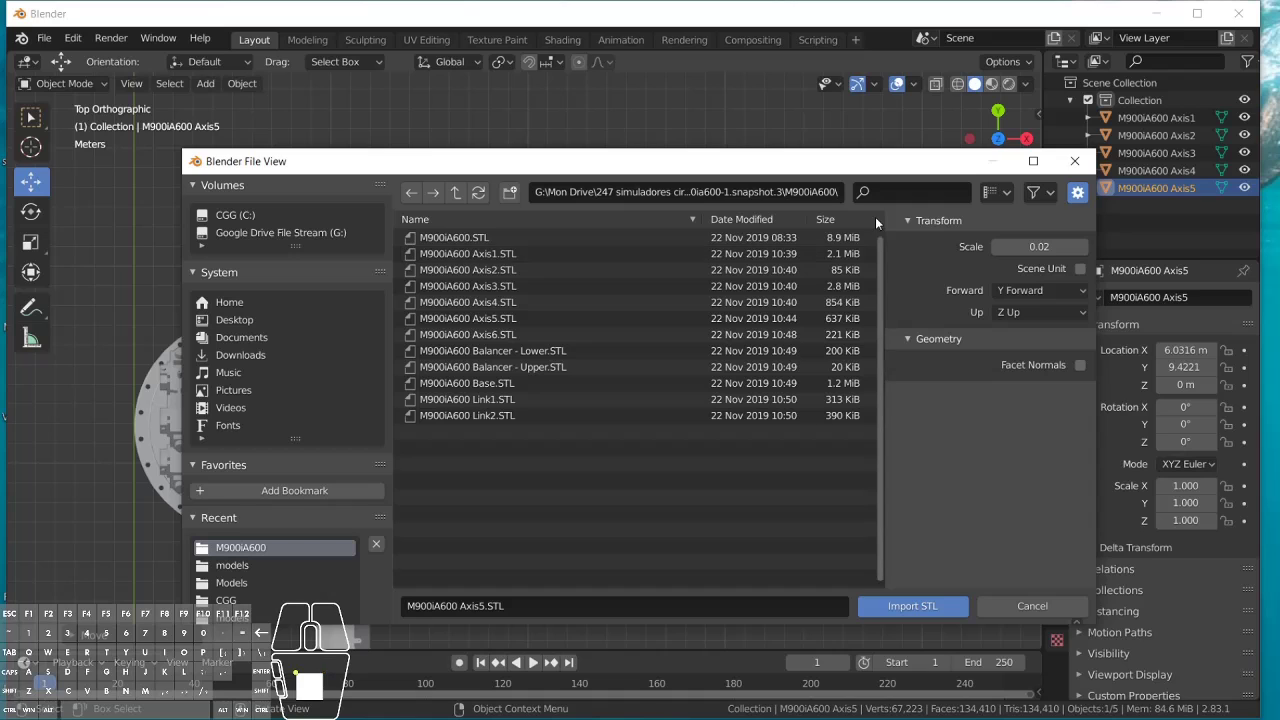
{"action": "left_click", "coordinate": [480, 334]}
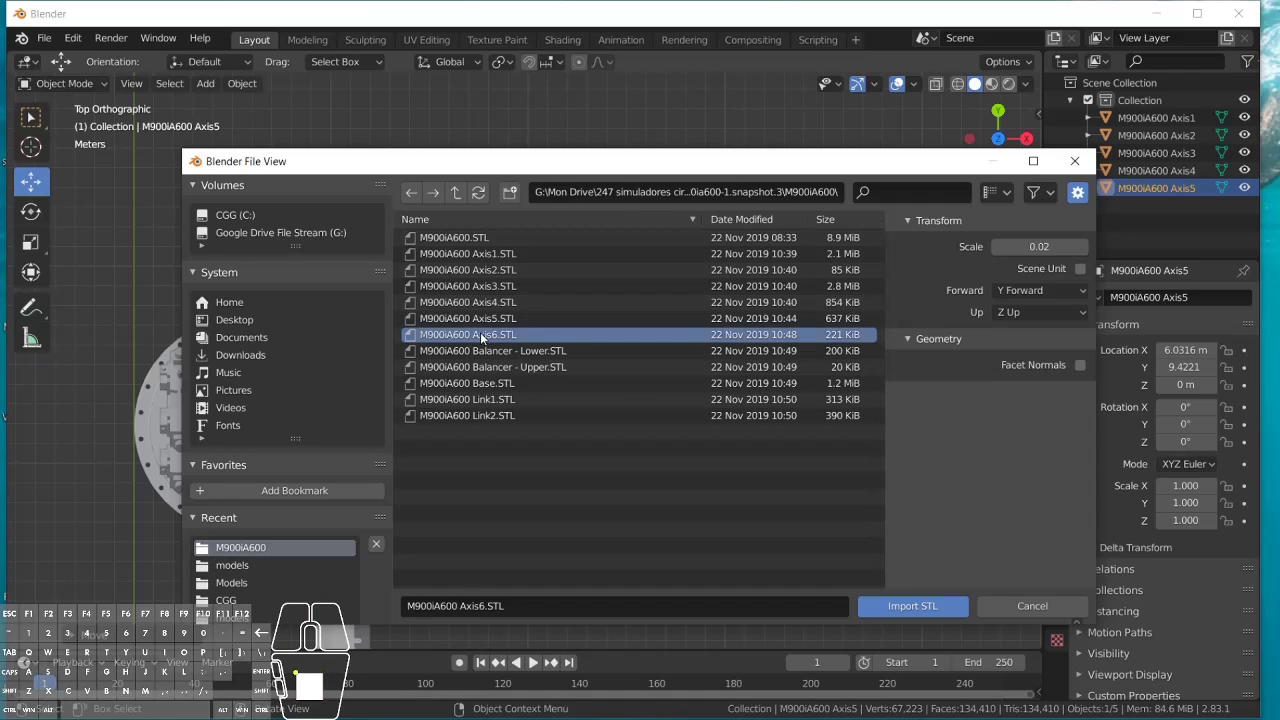
{"action": "left_click", "coordinate": [897, 607]}
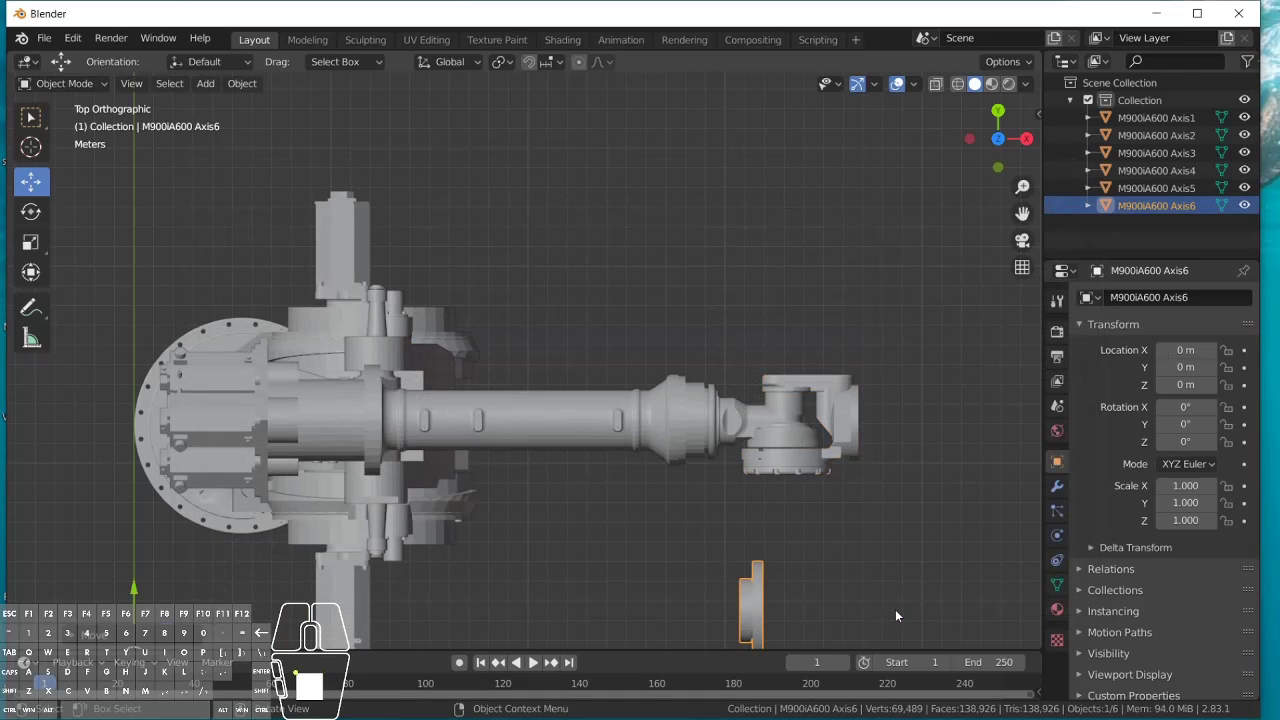
Step: In the top view, move the Axis6 flange about 5.98 m along X and 9.48 m along Y onto Axis5's end and check its fit
{"action": "scroll", "coordinate": [867, 607], "scroll_direction": "down", "scroll_amount": 1}
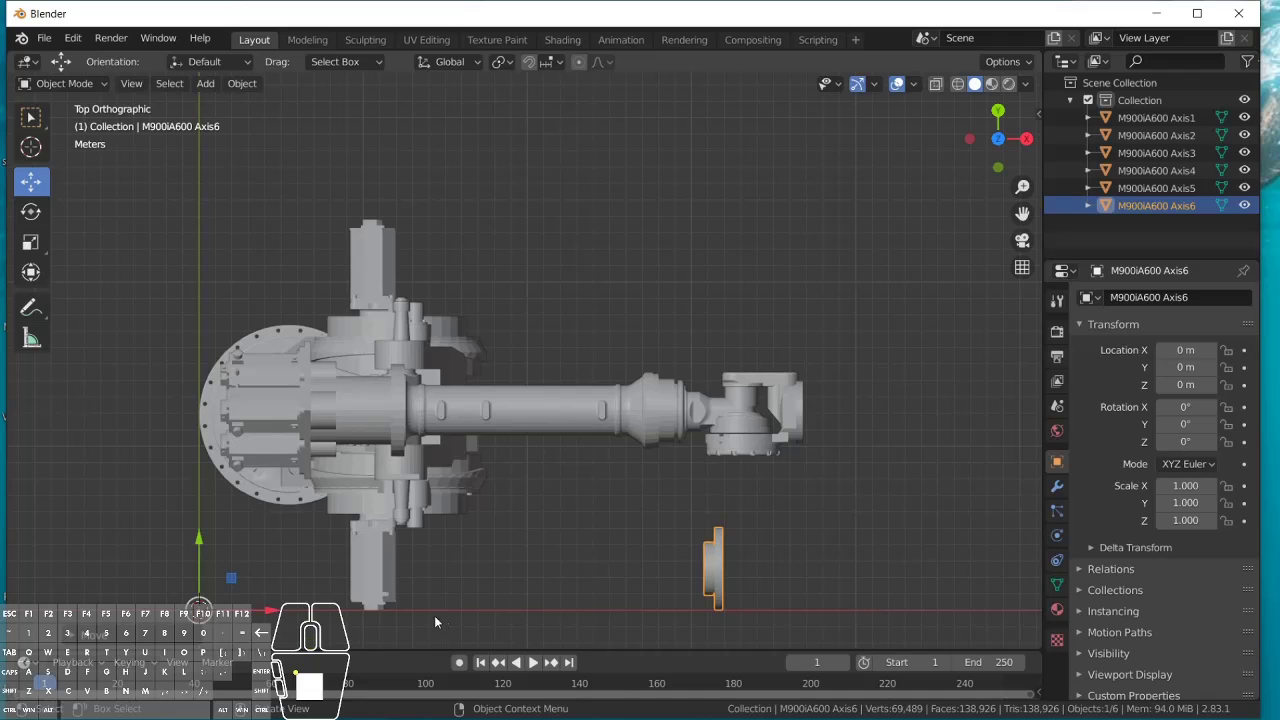
{"action": "left_click_drag", "start_coordinate": [236, 580], "coordinate": [332, 415]}
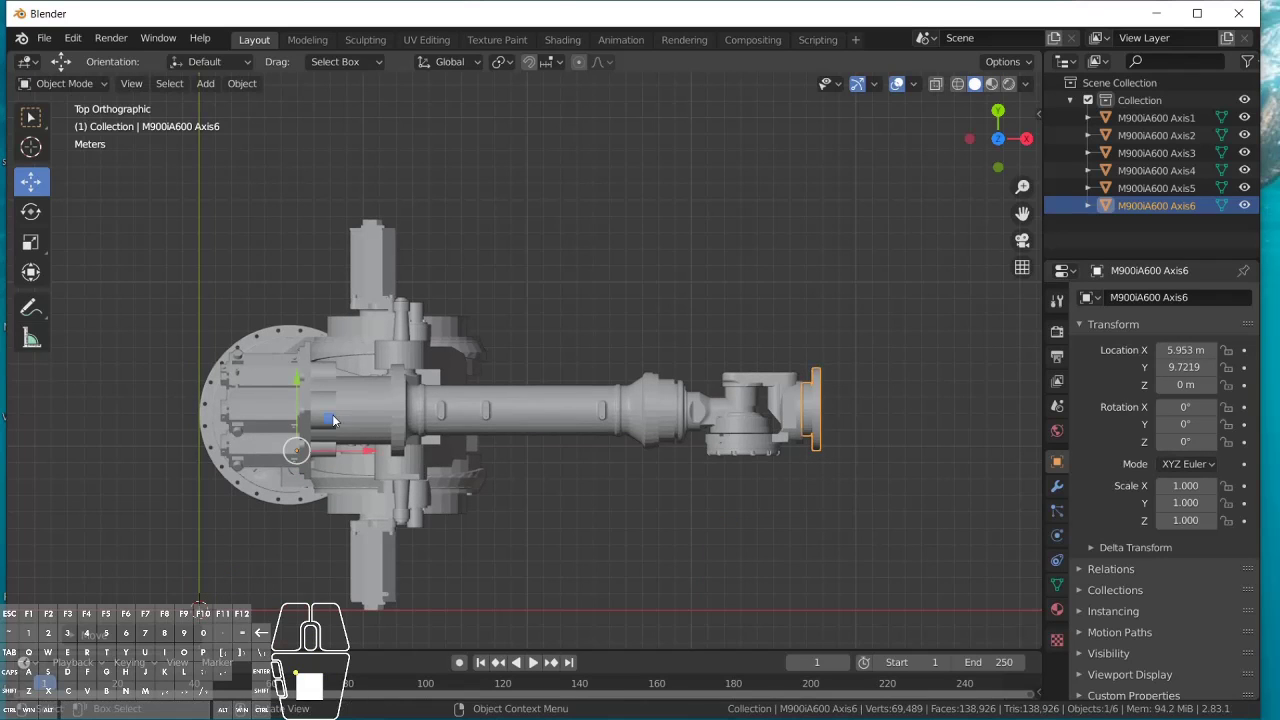
{"action": "scroll", "coordinate": [758, 435], "scroll_direction": "down", "scroll_amount": 1}
{"action": "scroll", "coordinate": [758, 435], "scroll_direction": "up", "scroll_amount": 3}
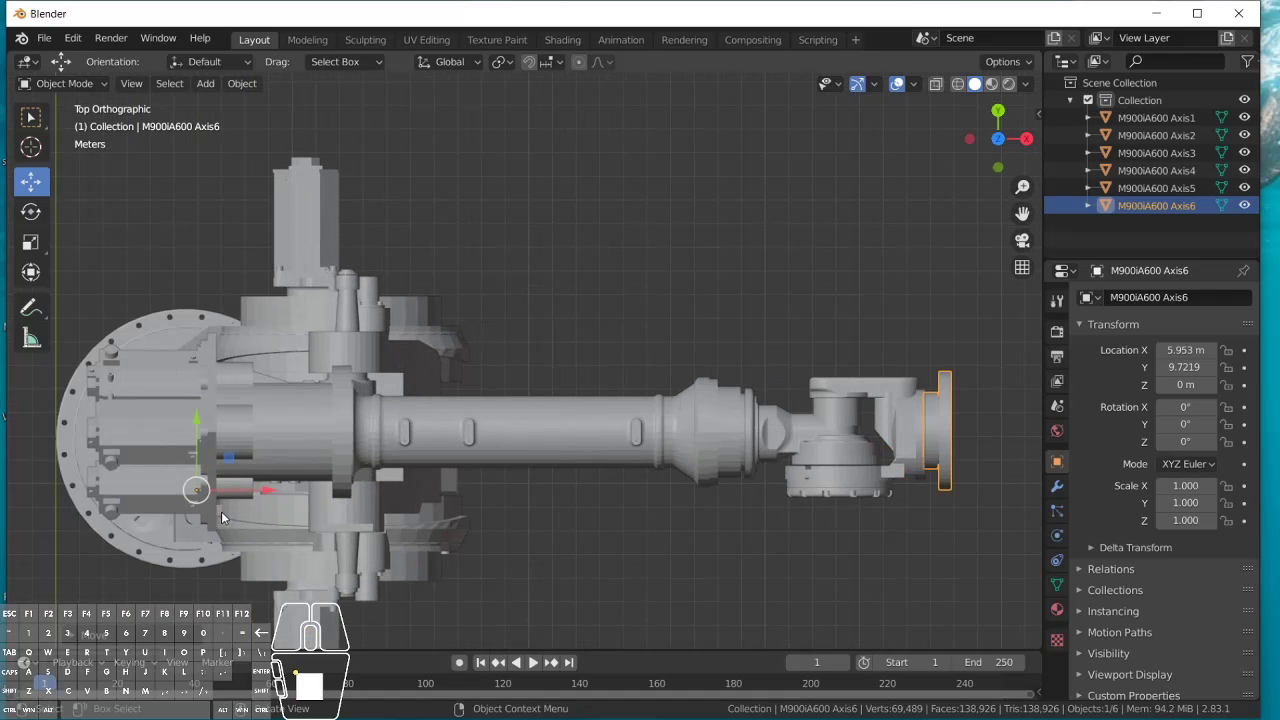
{"action": "left_click_drag", "start_coordinate": [268, 491], "coordinate": [228, 467]}
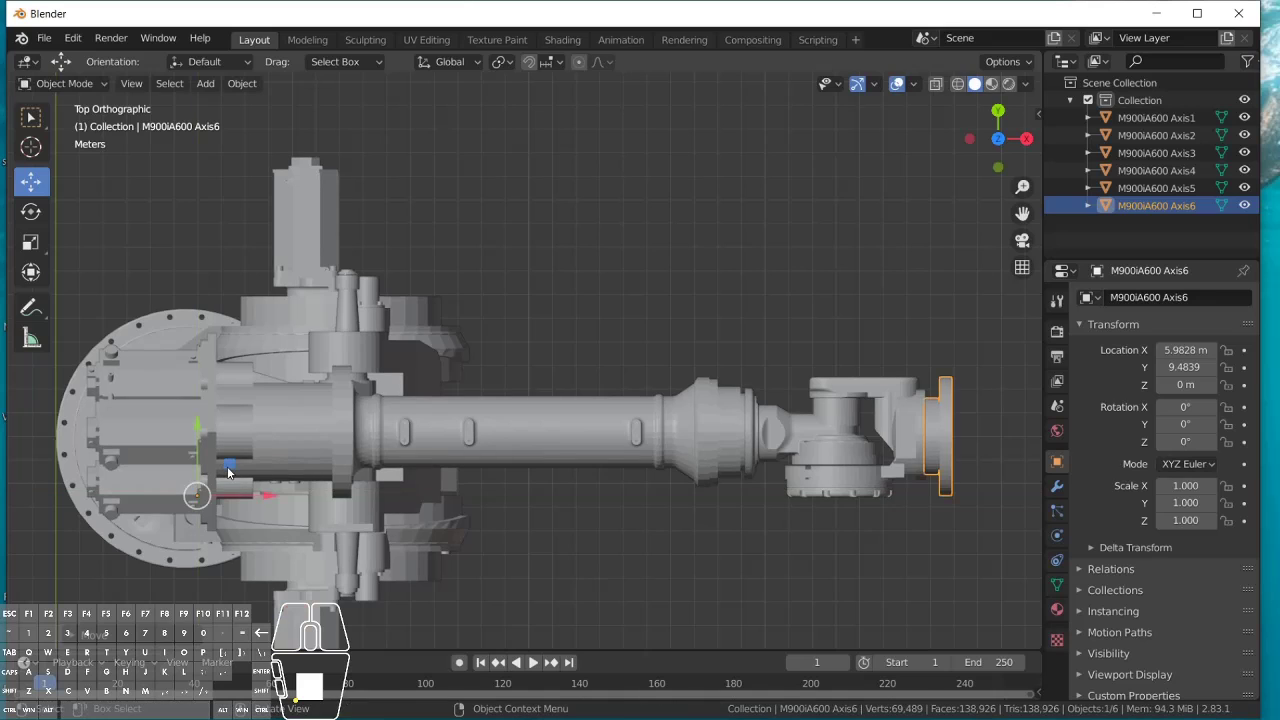
{"action": "left_click", "coordinate": [997, 110]}
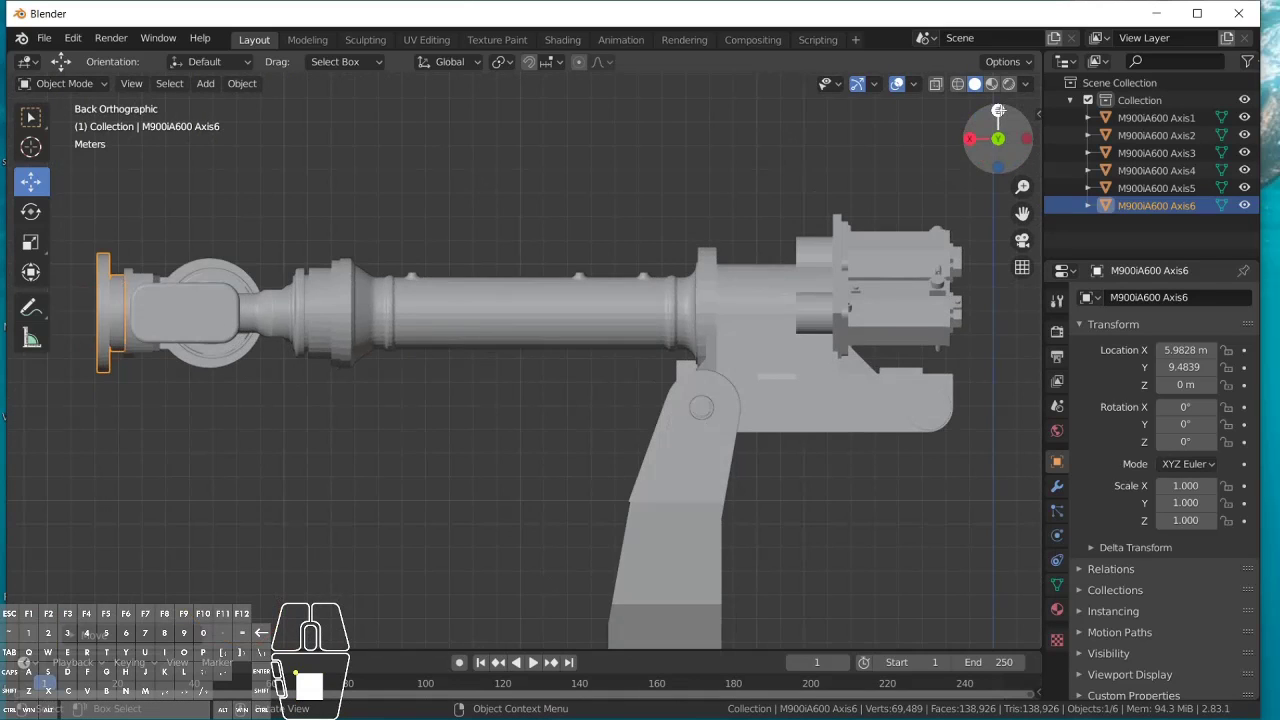
{"action": "left_click", "coordinate": [969, 138]}
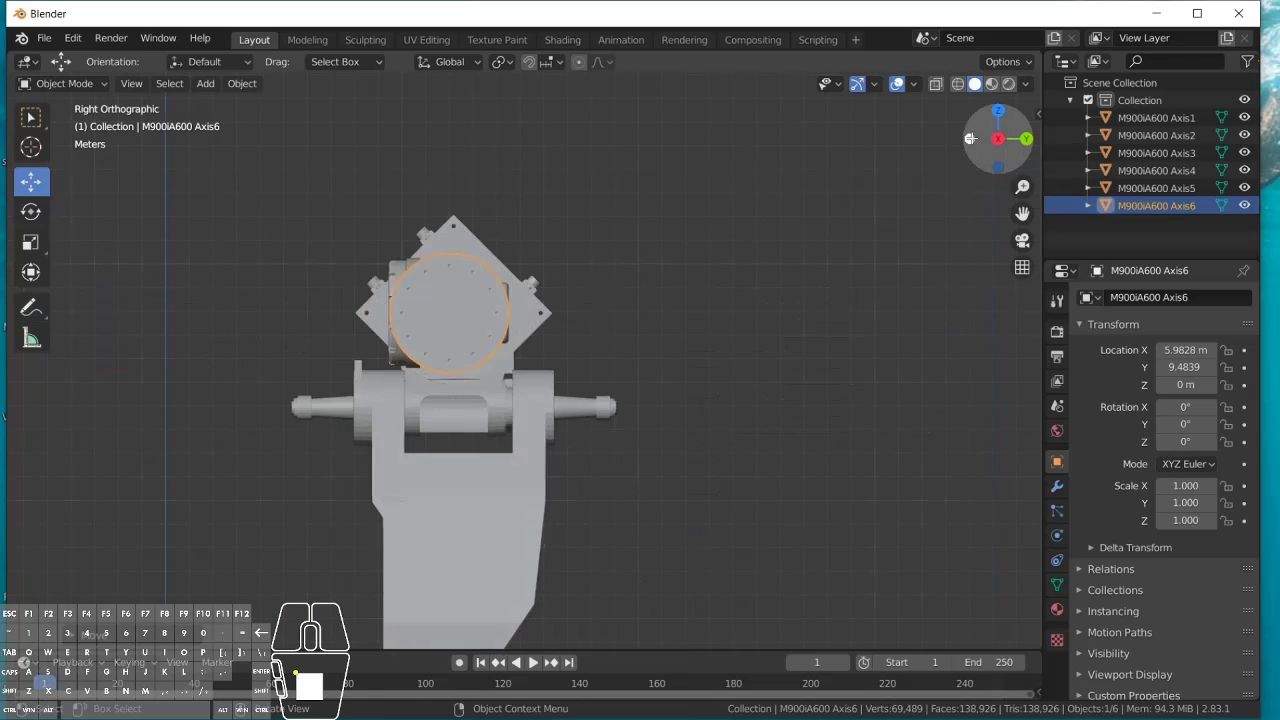
{"action": "left_click", "coordinate": [969, 138]}
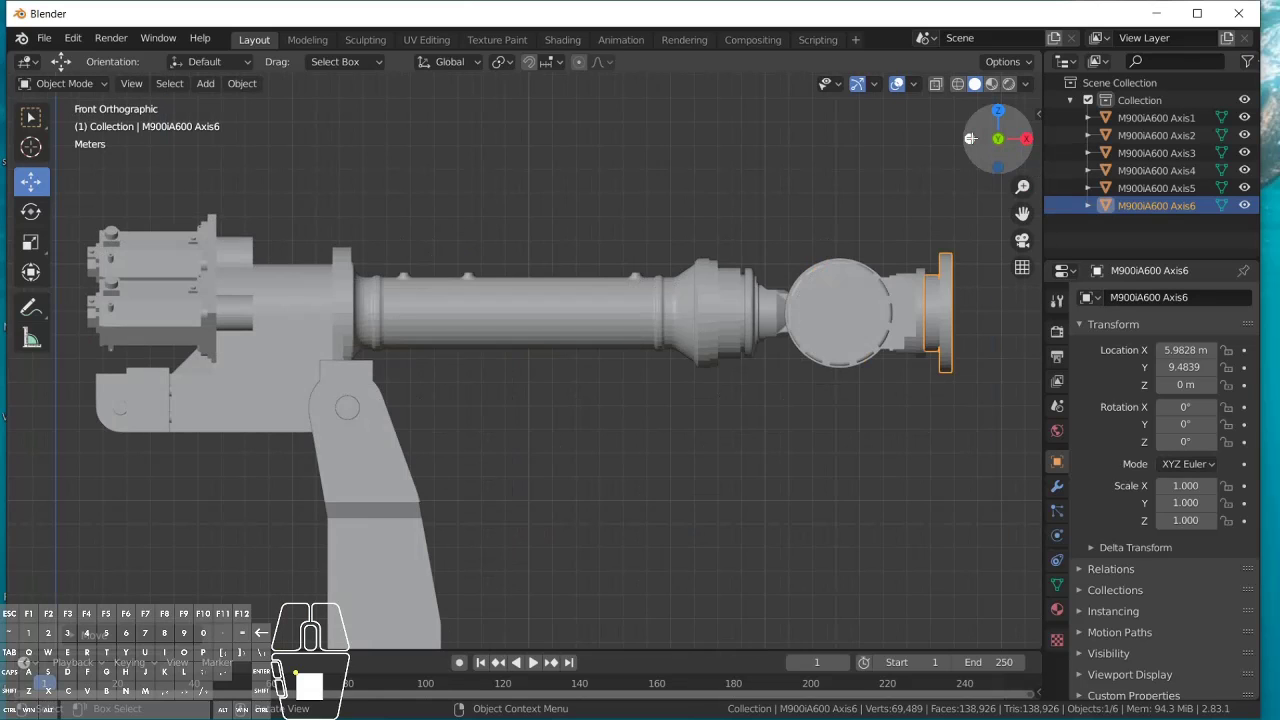
{"action": "scroll", "coordinate": [654, 362], "scroll_direction": "down", "scroll_amount": 7}
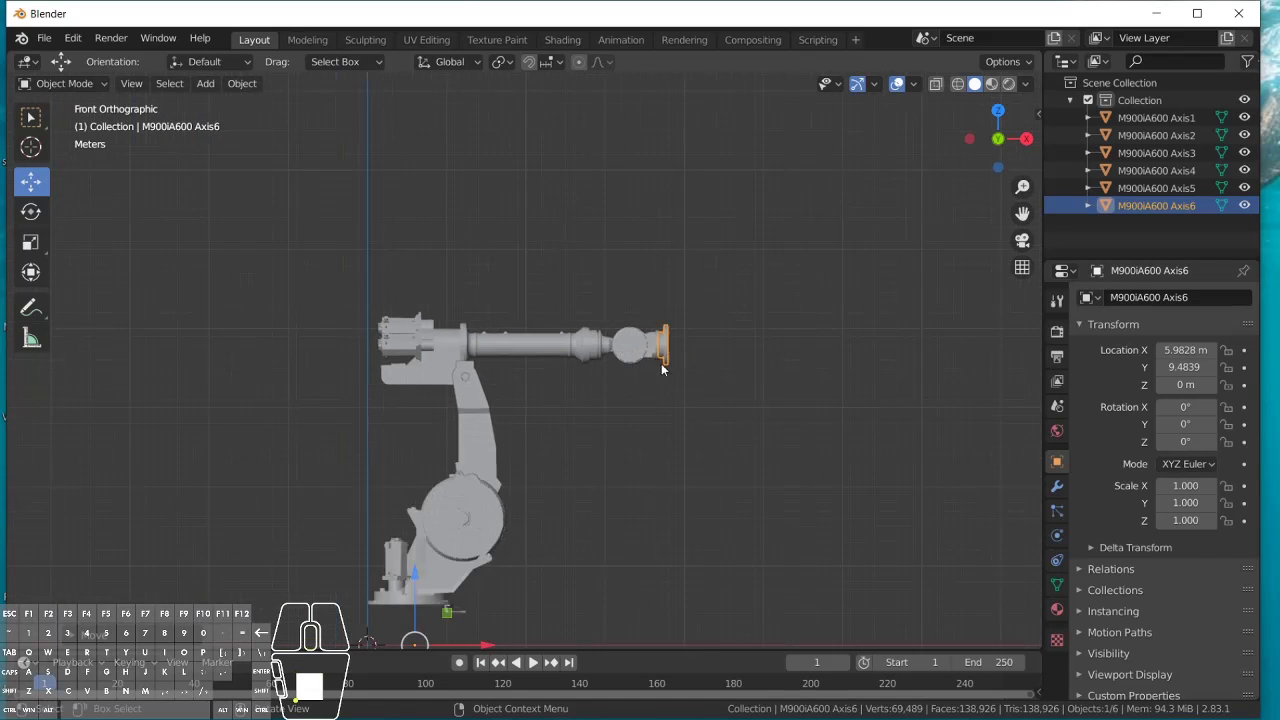
{"action": "scroll", "coordinate": [515, 513], "scroll_direction": "up", "scroll_amount": 1}
{"action": "middle_click_drag", "start_coordinate": [522, 513], "coordinate": [563, 438], "text": "shift"}
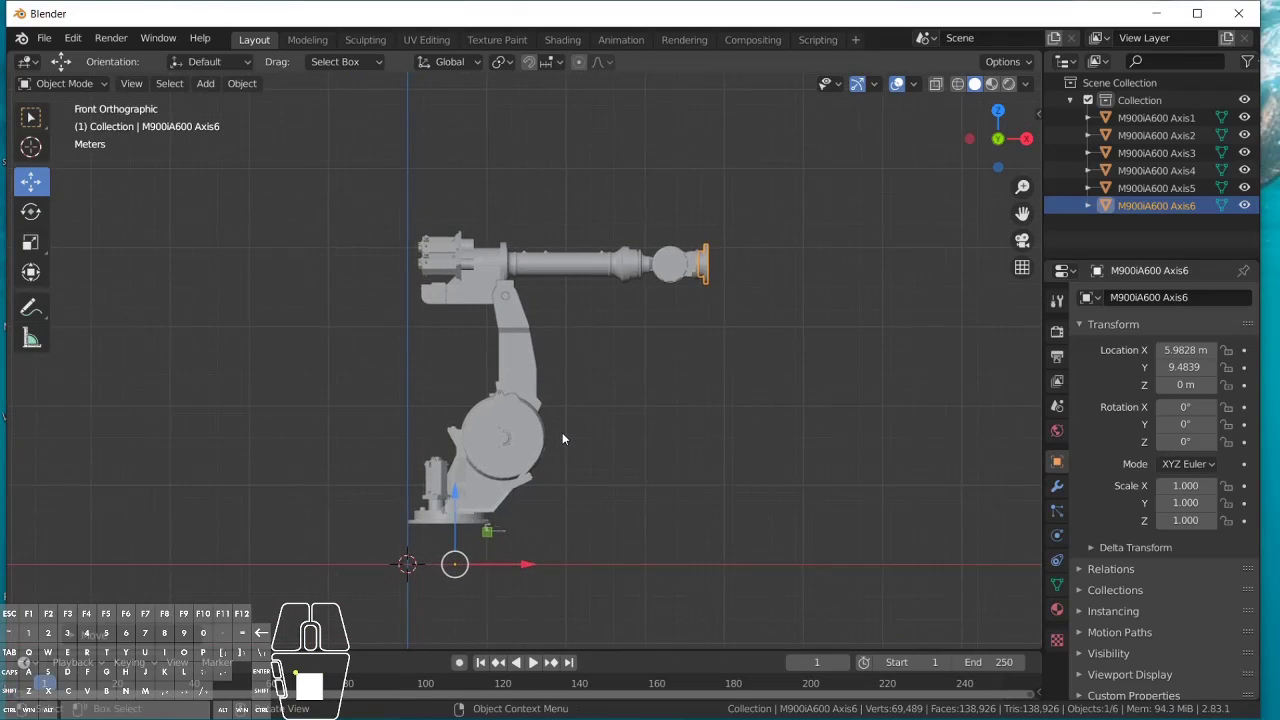
{"action": "scroll", "coordinate": [562, 438], "scroll_direction": "up", "scroll_amount": 2}
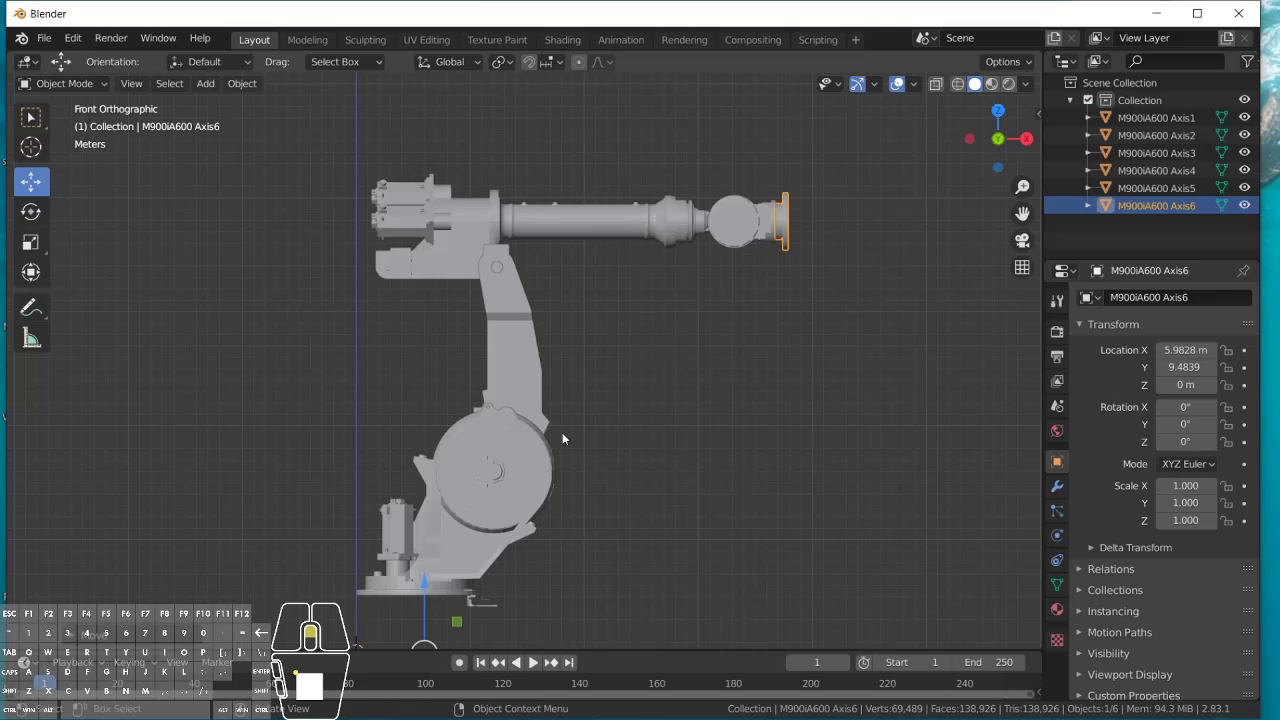
Step: Deselect all robot parts and add an armature at the world origin
{"action": "left_click", "coordinate": [204, 85]}
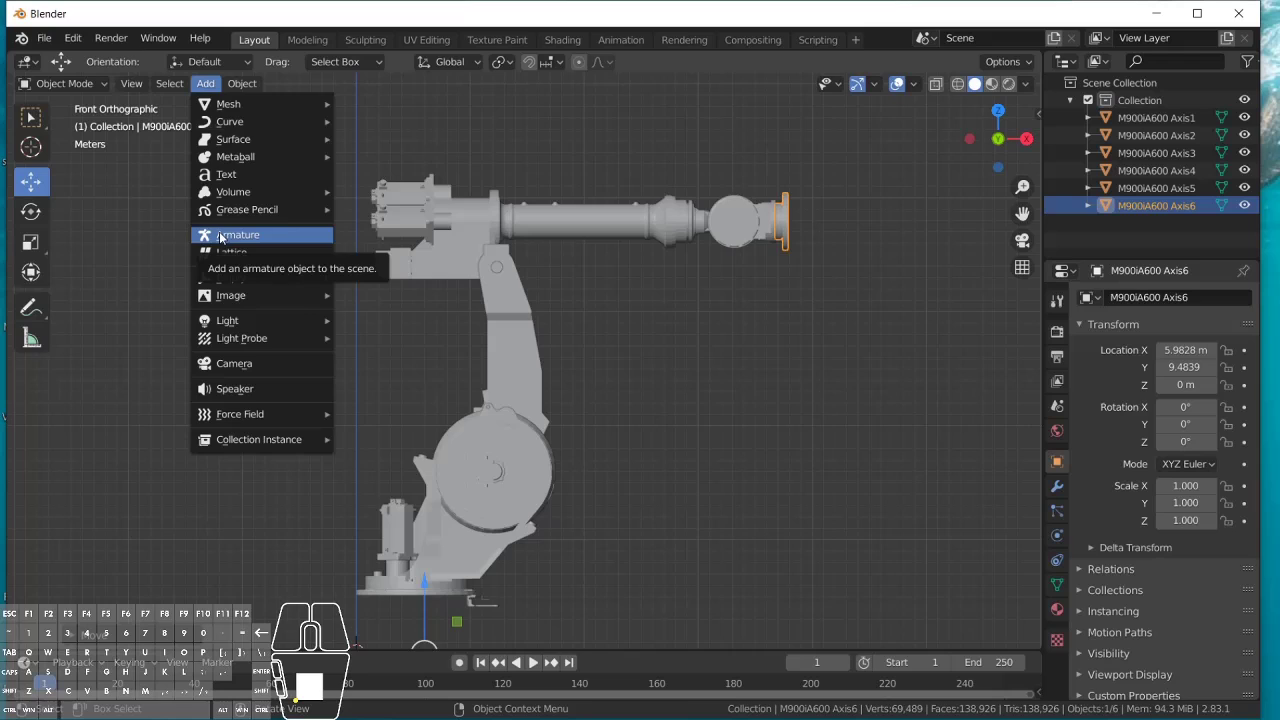
{"action": "left_click", "coordinate": [206, 84]}
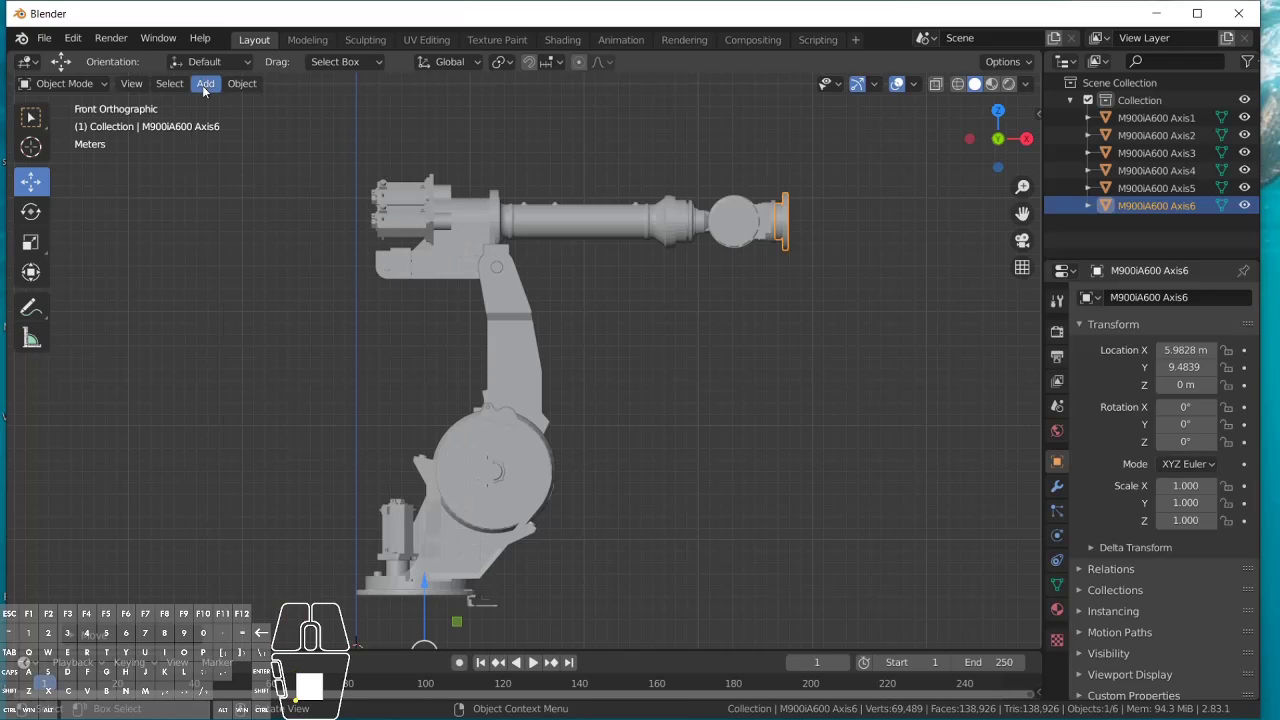
{"action": "left_click", "coordinate": [1156, 220]}
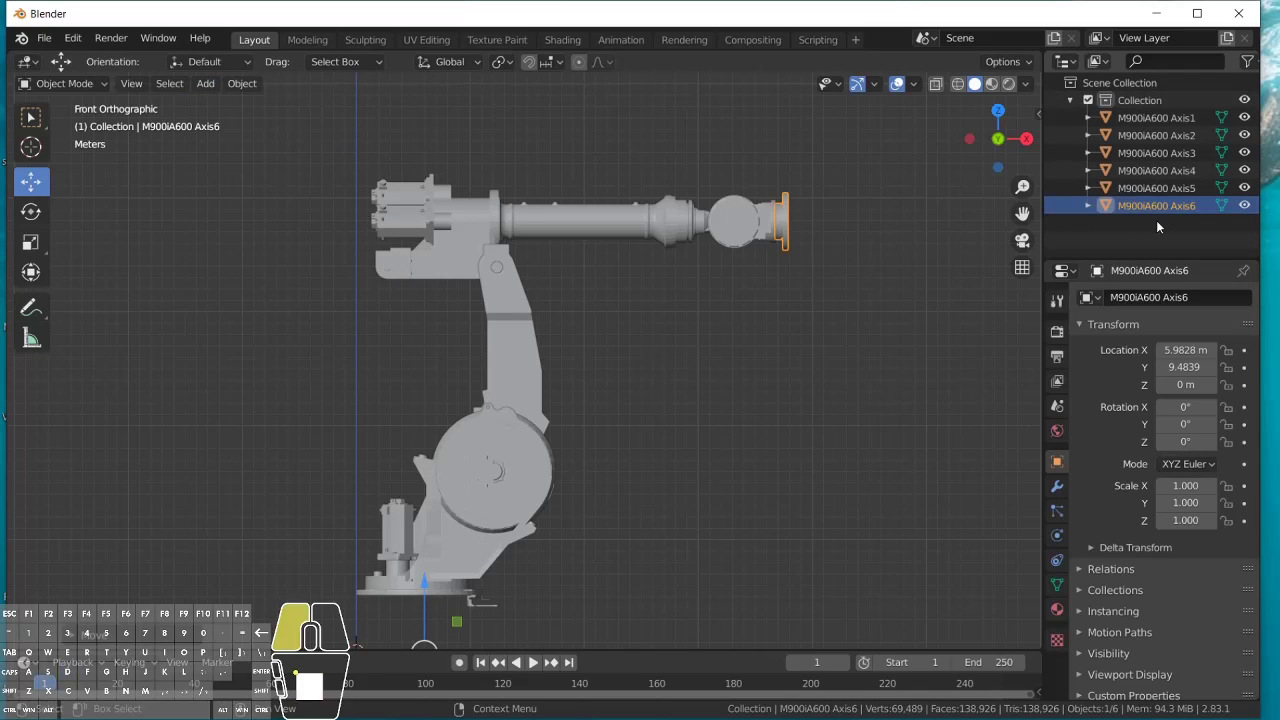
{"action": "left_click", "coordinate": [1147, 118]}
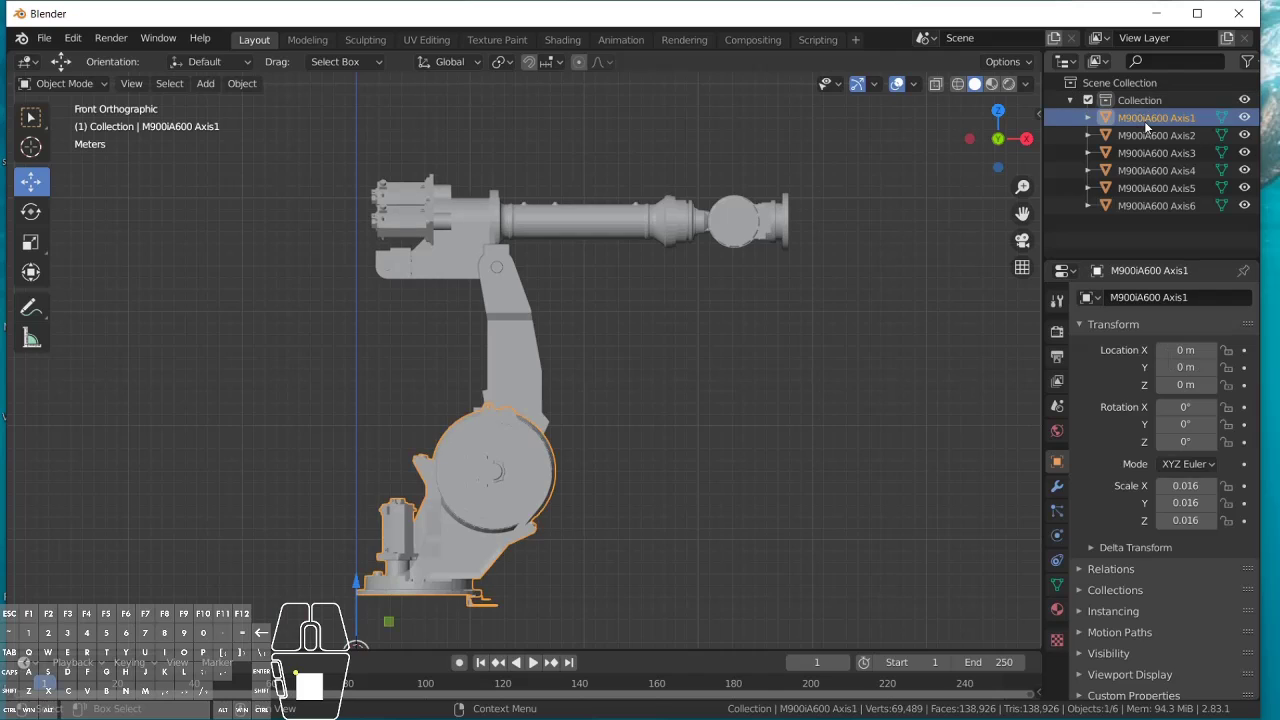
{"action": "left_click", "coordinate": [1122, 219]}
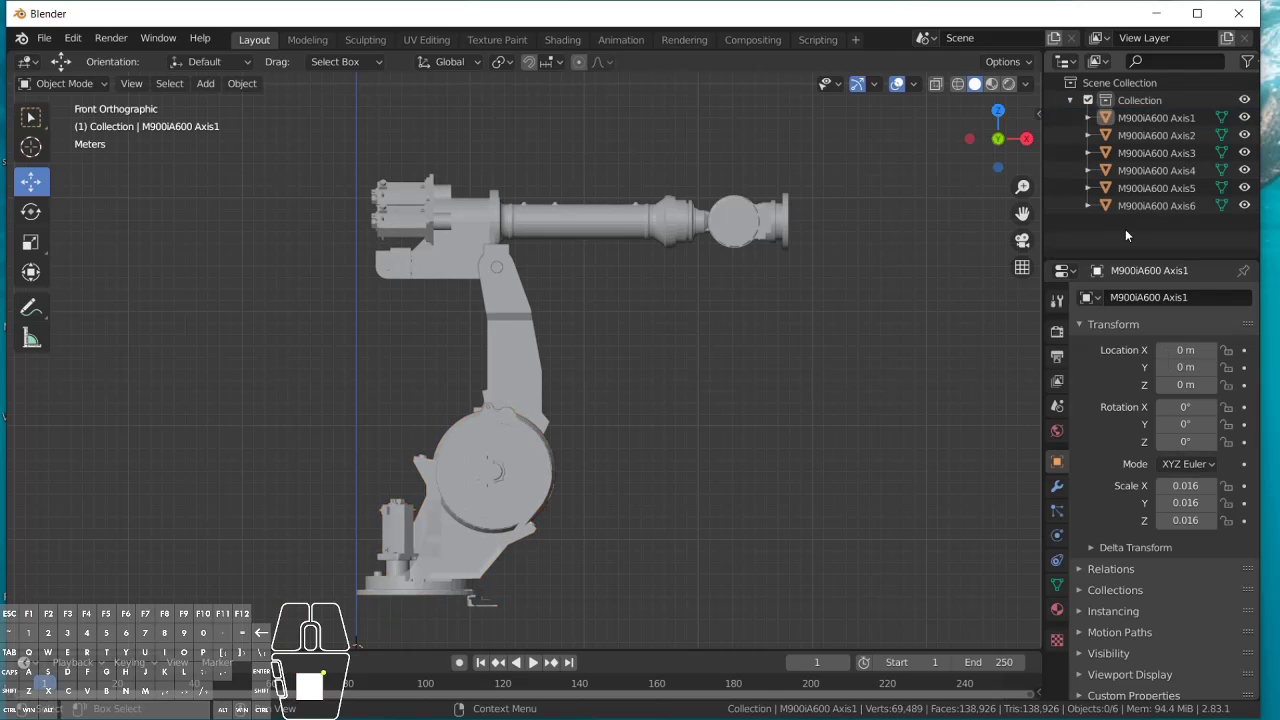
{"action": "left_click", "coordinate": [205, 83]}
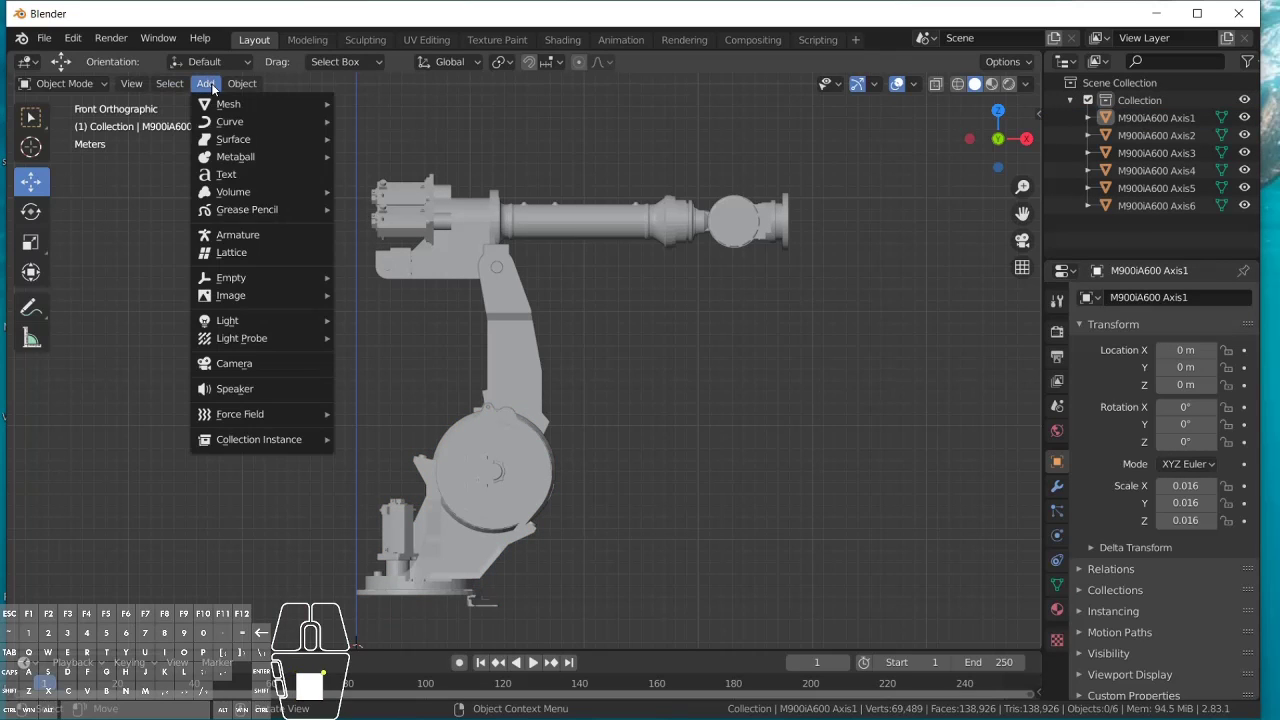
{"action": "left_click", "coordinate": [249, 234]}
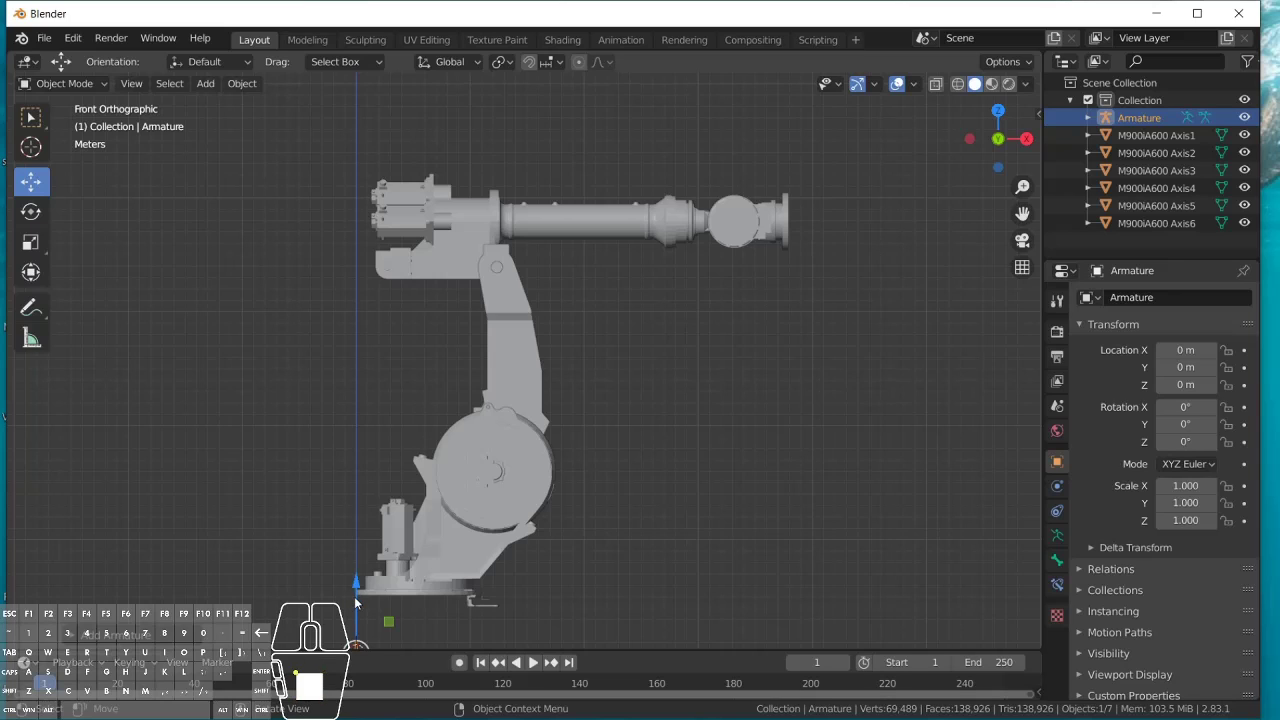
Step: Switch the armature to Edit Mode and raise the bone's tip straight up along Z to lengthen the bone
{"action": "scroll", "coordinate": [356, 602], "scroll_direction": "down", "scroll_amount": 1}
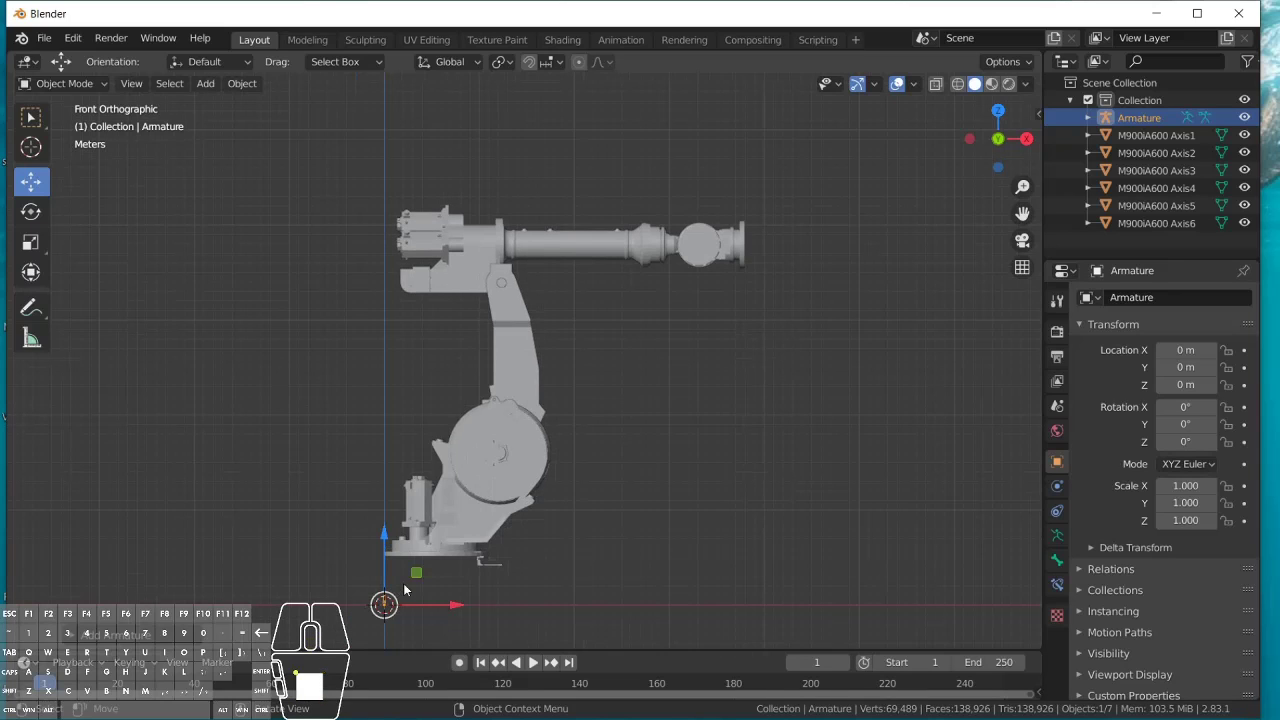
{"action": "left_click", "coordinate": [104, 85]}
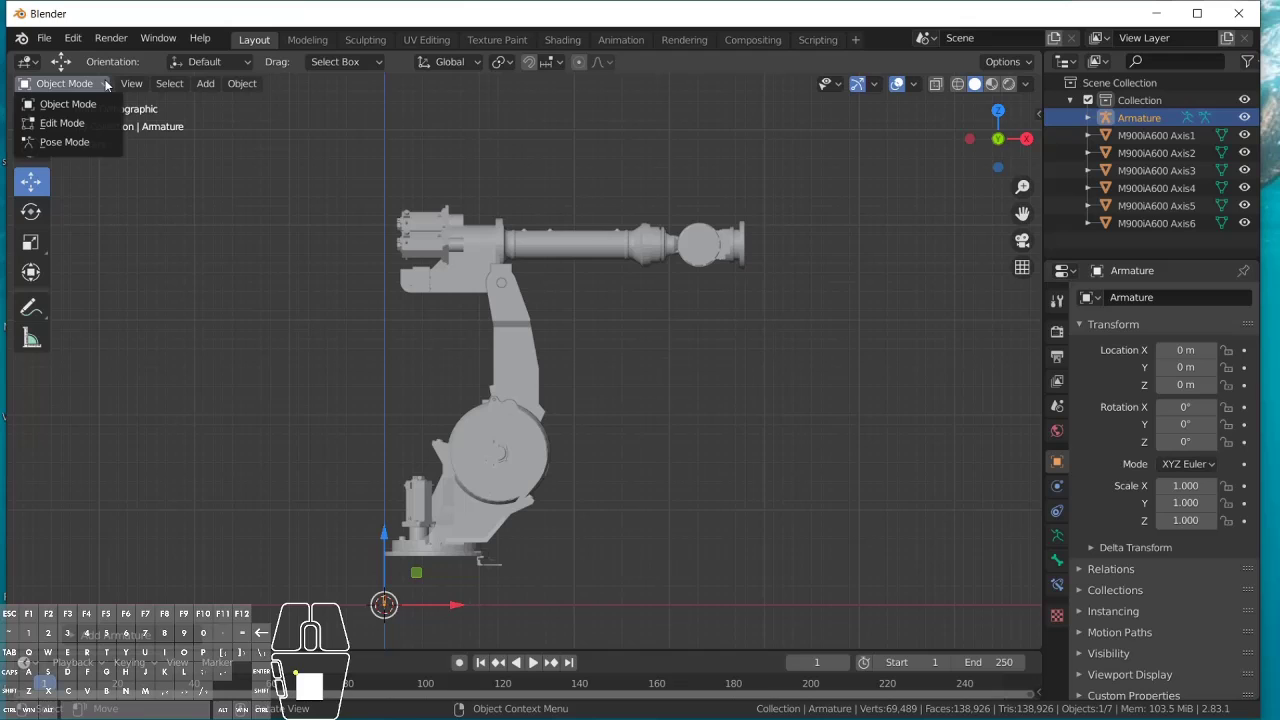
{"action": "left_click", "coordinate": [78, 123]}
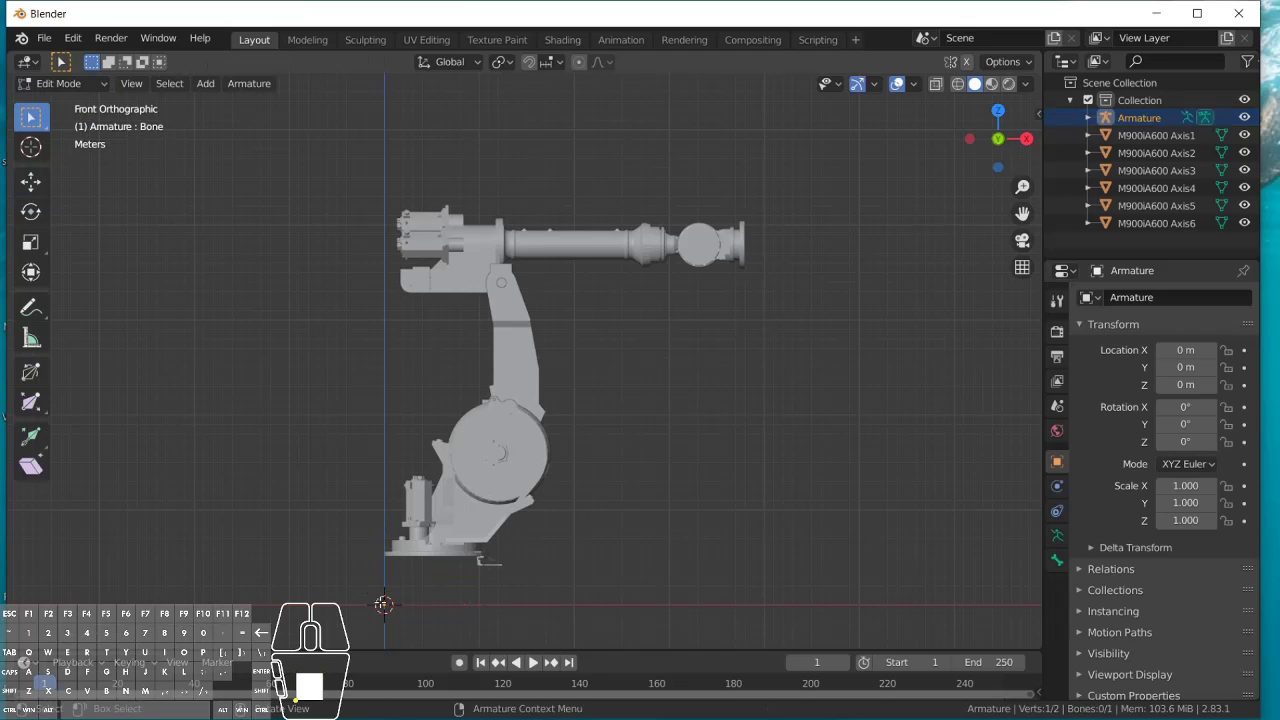
{"action": "scroll", "coordinate": [386, 606], "scroll_direction": "down", "scroll_amount": 2}
{"action": "scroll", "coordinate": [406, 569], "scroll_direction": "up", "scroll_amount": 4}
{"action": "scroll", "coordinate": [398, 587], "scroll_direction": "down", "scroll_amount": 4}
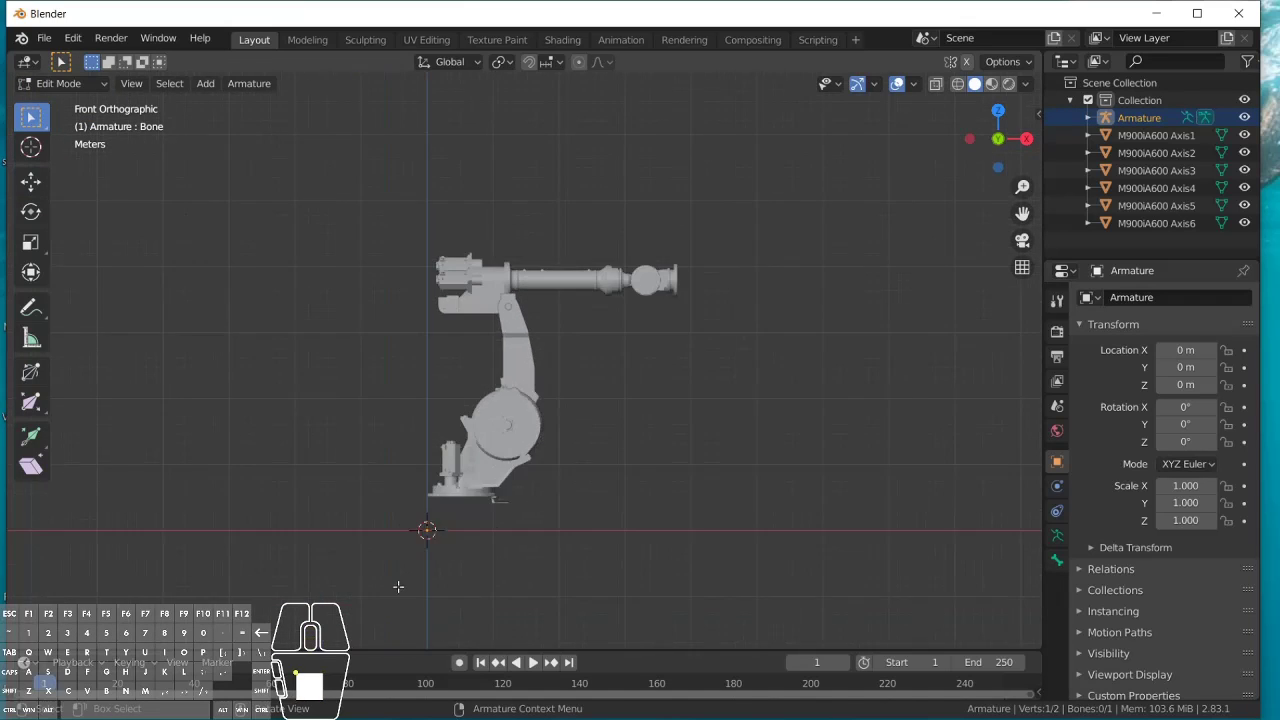
{"action": "scroll", "coordinate": [390, 595], "scroll_direction": "up", "scroll_amount": 2}
{"action": "middle_click_drag", "start_coordinate": [383, 604], "coordinate": [534, 409], "text": "shift"}
{"action": "scroll", "coordinate": [531, 406], "scroll_direction": "up", "scroll_amount": 5}
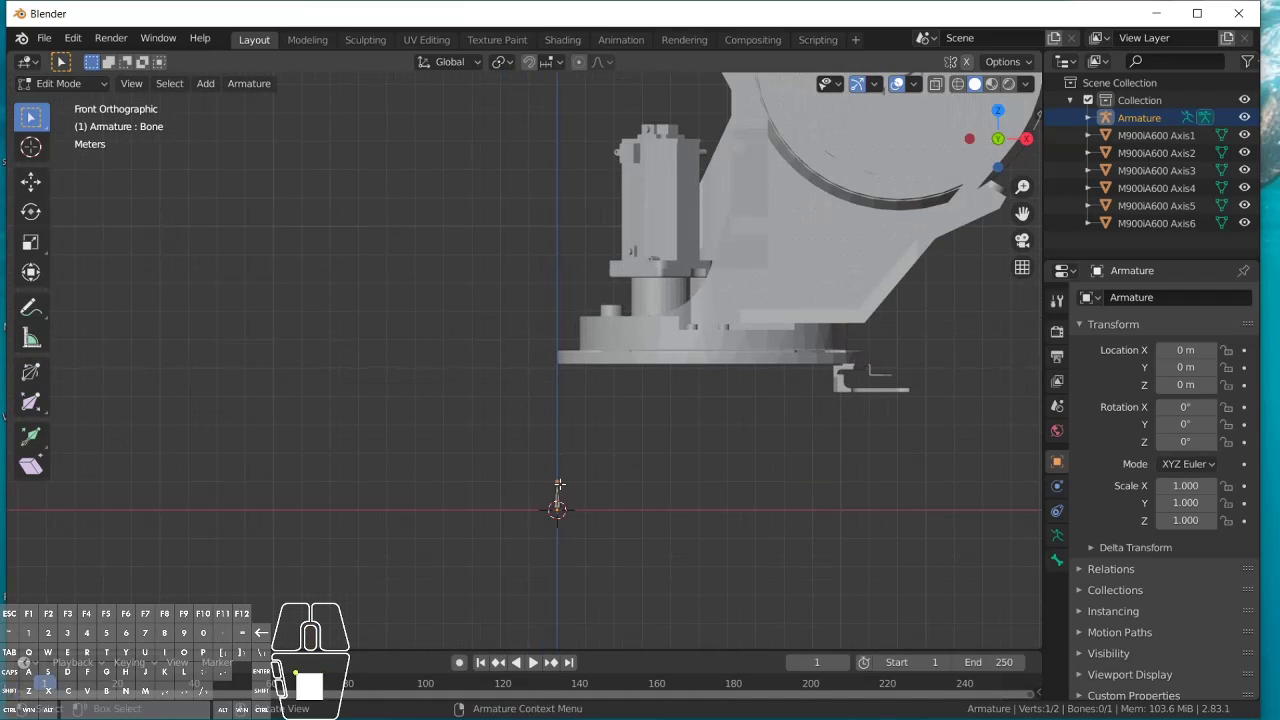
{"action": "left_click_drag", "start_coordinate": [557, 481], "coordinate": [557, 383]}
{"action": "left_click", "coordinate": [31, 181]}
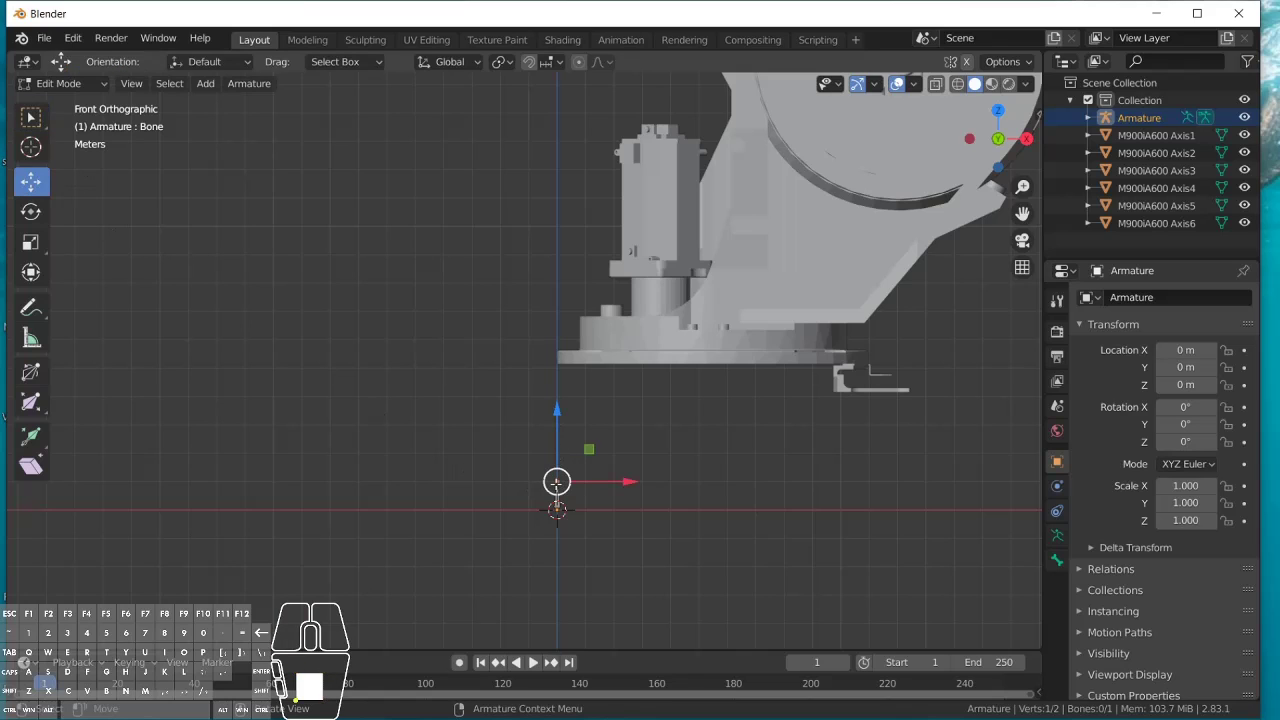
{"action": "left_click_drag", "start_coordinate": [557, 482], "coordinate": [575, 160]}
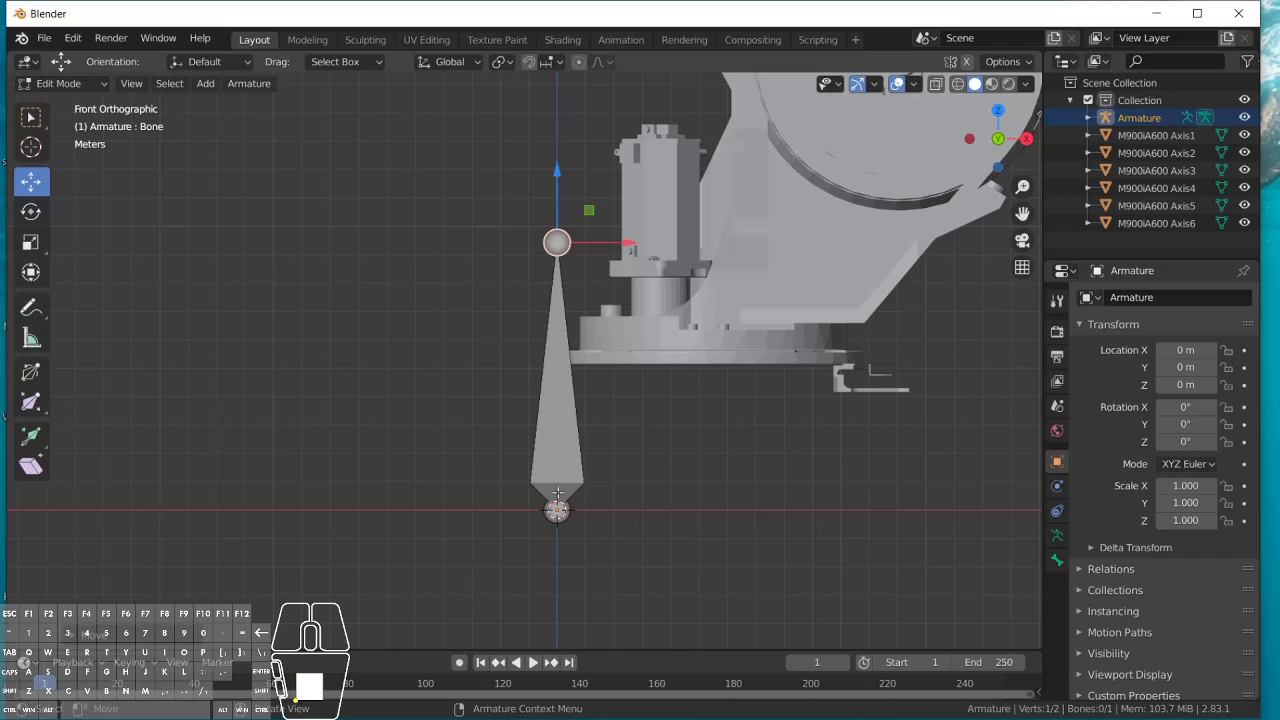
Step: Move the whole bone so its tip sits on the centre of Axis1's large disc, and select its lower joint
{"action": "left_click", "coordinate": [557, 442]}
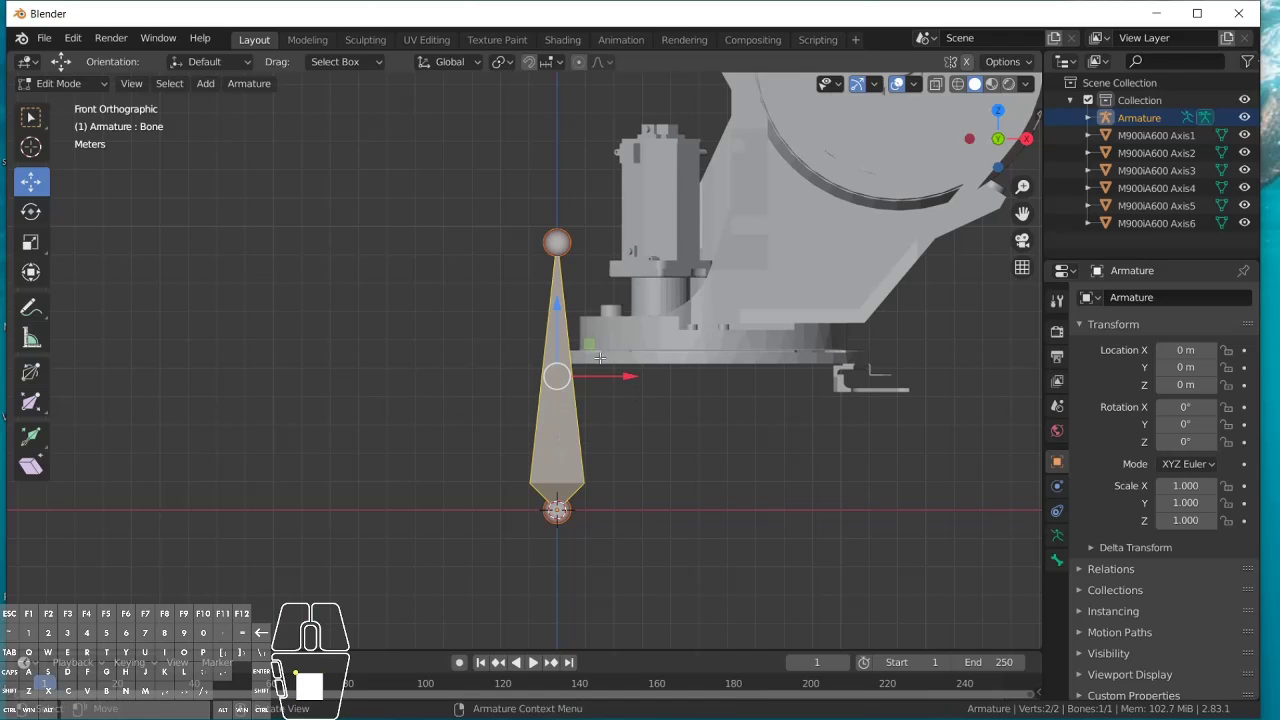
{"action": "left_click_drag", "start_coordinate": [590, 345], "coordinate": [757, 185]}
{"action": "scroll", "coordinate": [757, 185], "scroll_direction": "down", "scroll_amount": 3}
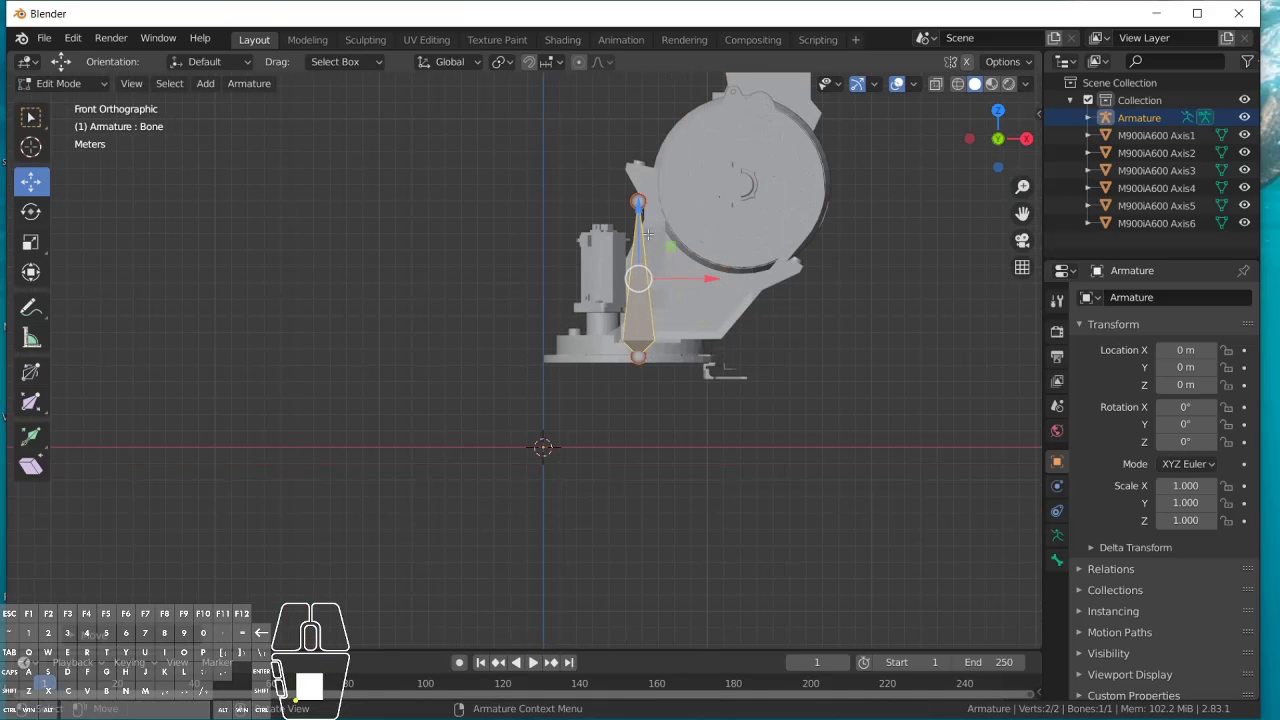
{"action": "left_click_drag", "start_coordinate": [638, 279], "coordinate": [738, 289]}
{"action": "left_click", "coordinate": [738, 340]}
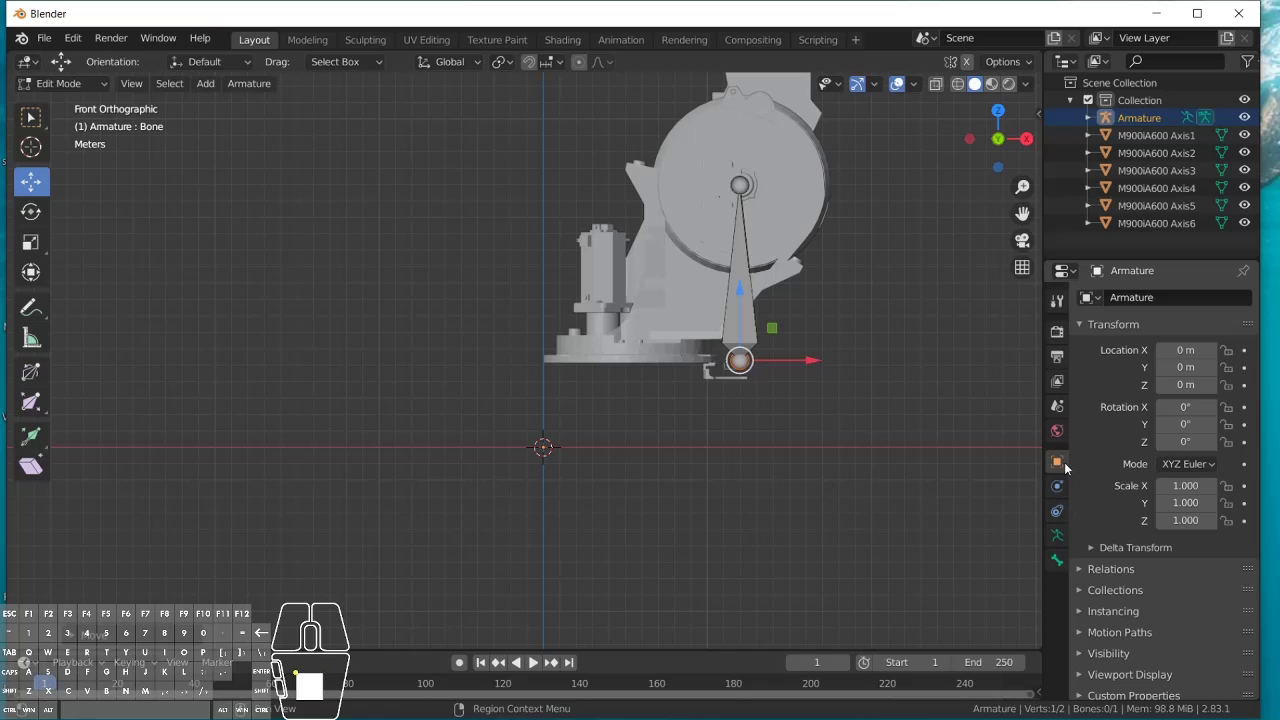
Step: Turn on the armature's In Front display option so its bones are drawn over the robot parts
{"action": "left_click", "coordinate": [1057, 535]}
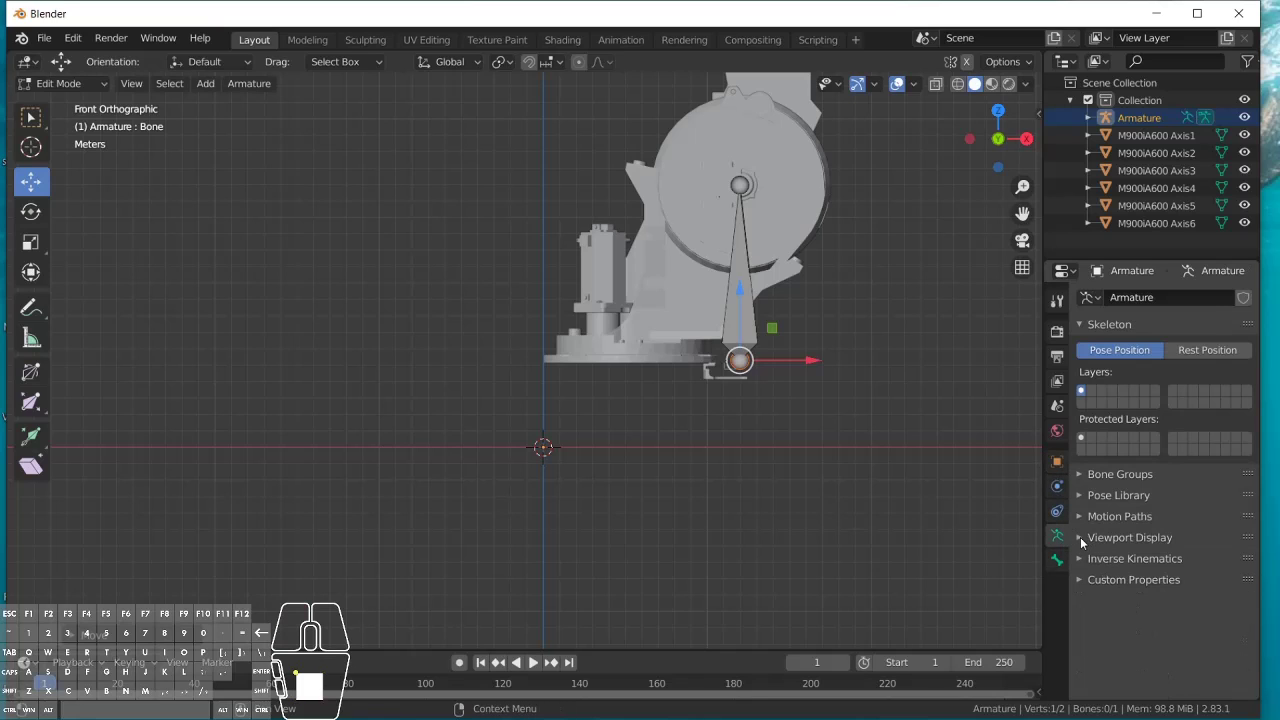
{"action": "left_click", "coordinate": [1081, 539]}
{"action": "left_click", "coordinate": [1227, 606]}
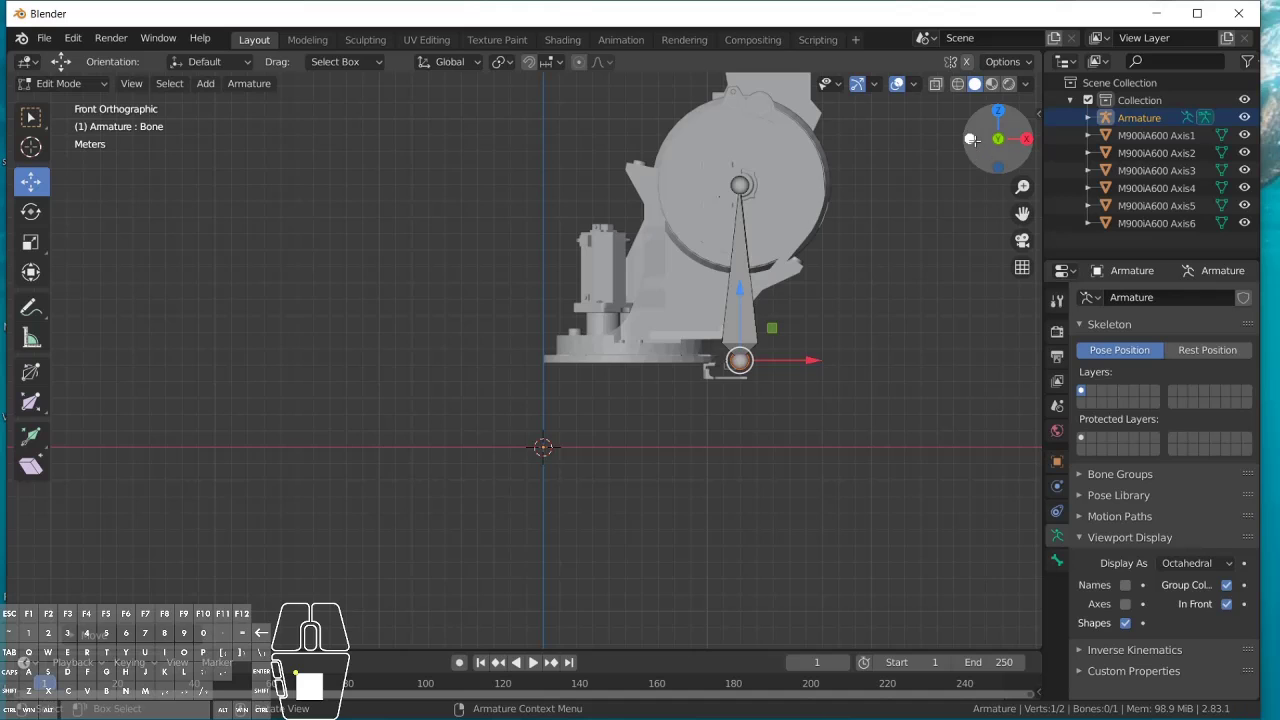
Step: Move the whole bone about 12 m along Y so it stands on the centreline of the robot's base in side view
{"action": "left_click", "coordinate": [971, 140]}
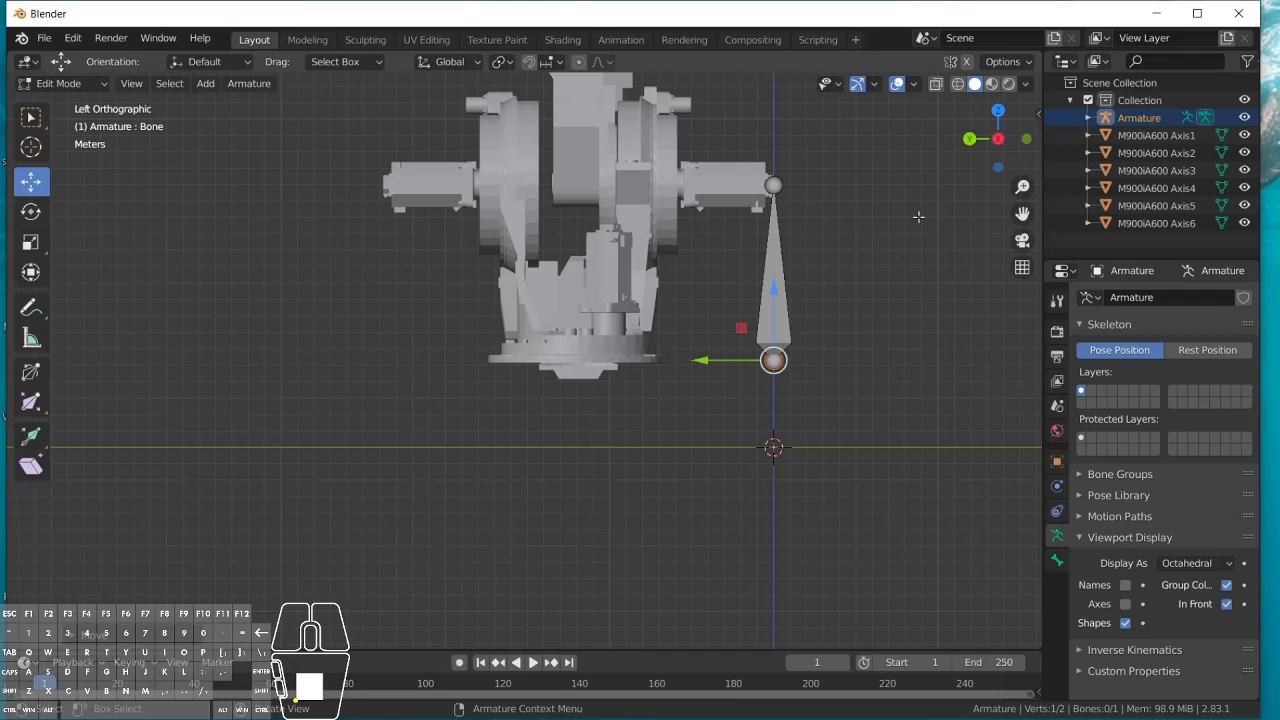
{"action": "left_click", "coordinate": [779, 265]}
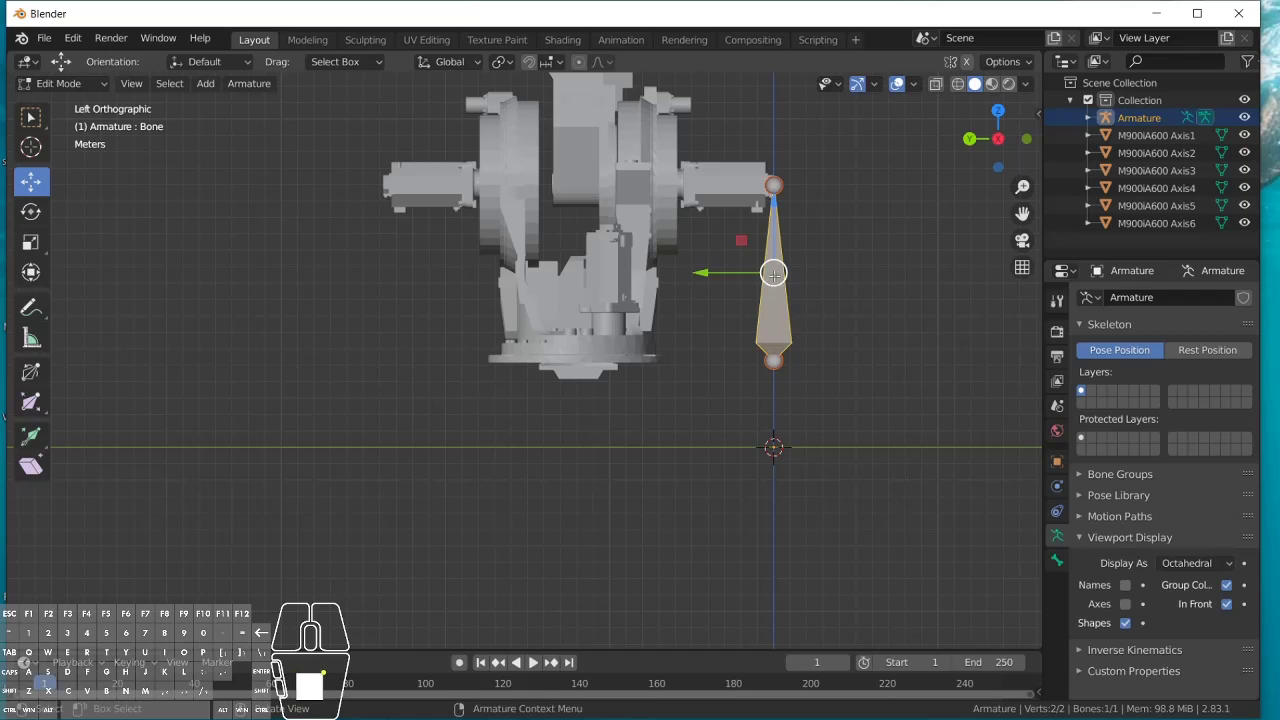
{"action": "left_click_drag", "start_coordinate": [745, 245], "coordinate": [543, 244]}
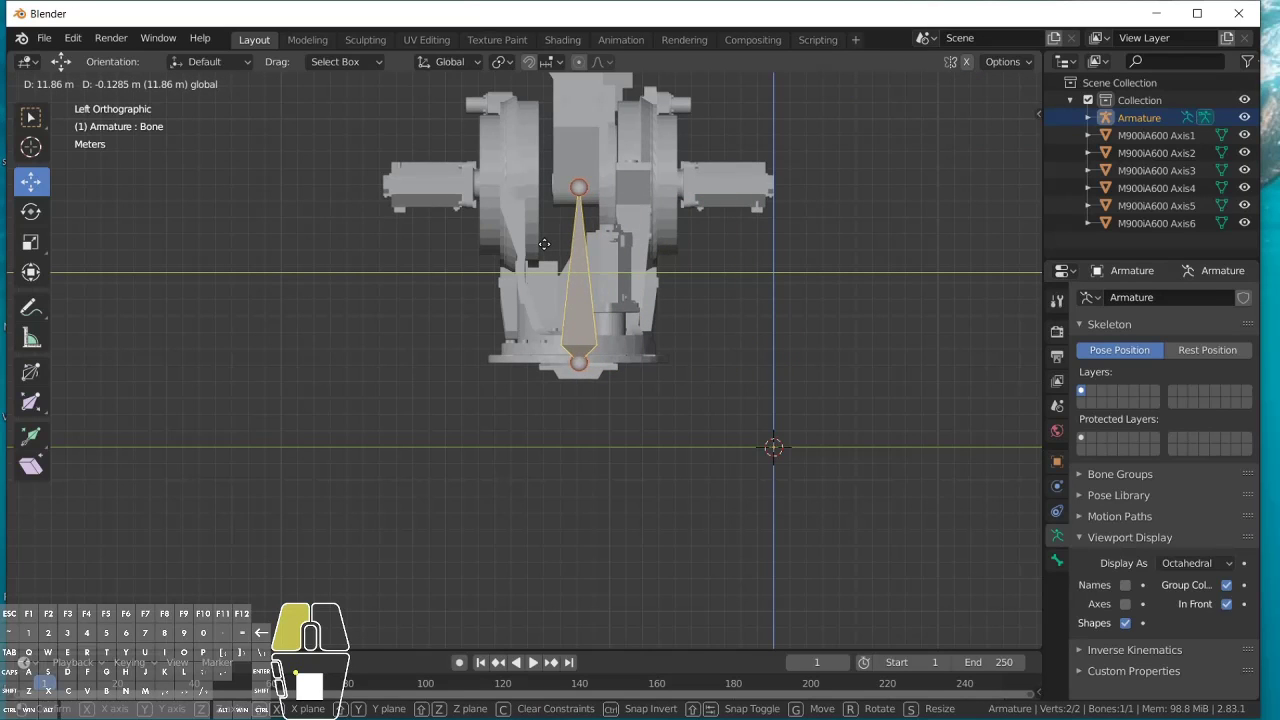
{"action": "left_click_drag", "start_coordinate": [543, 244], "coordinate": [543, 244]}
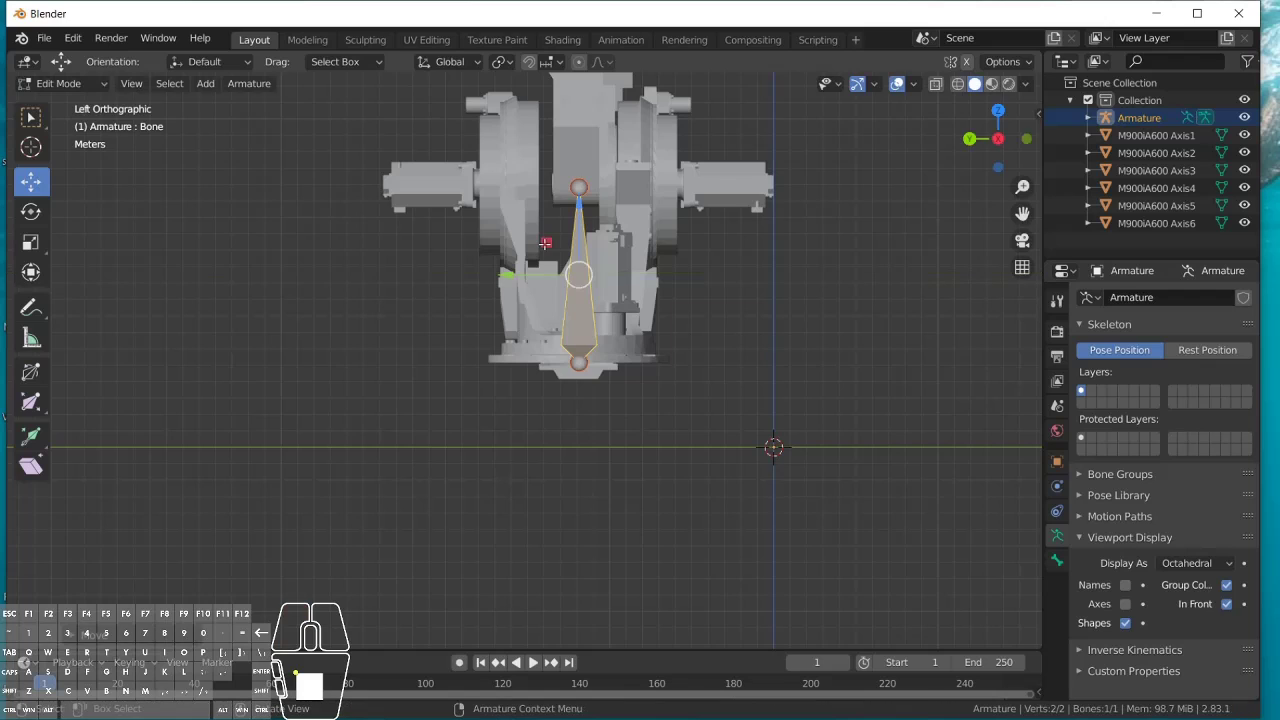
{"action": "scroll", "coordinate": [541, 242], "scroll_direction": "down", "scroll_amount": 3}
{"action": "scroll", "coordinate": [541, 242], "scroll_direction": "down", "scroll_amount": 2}
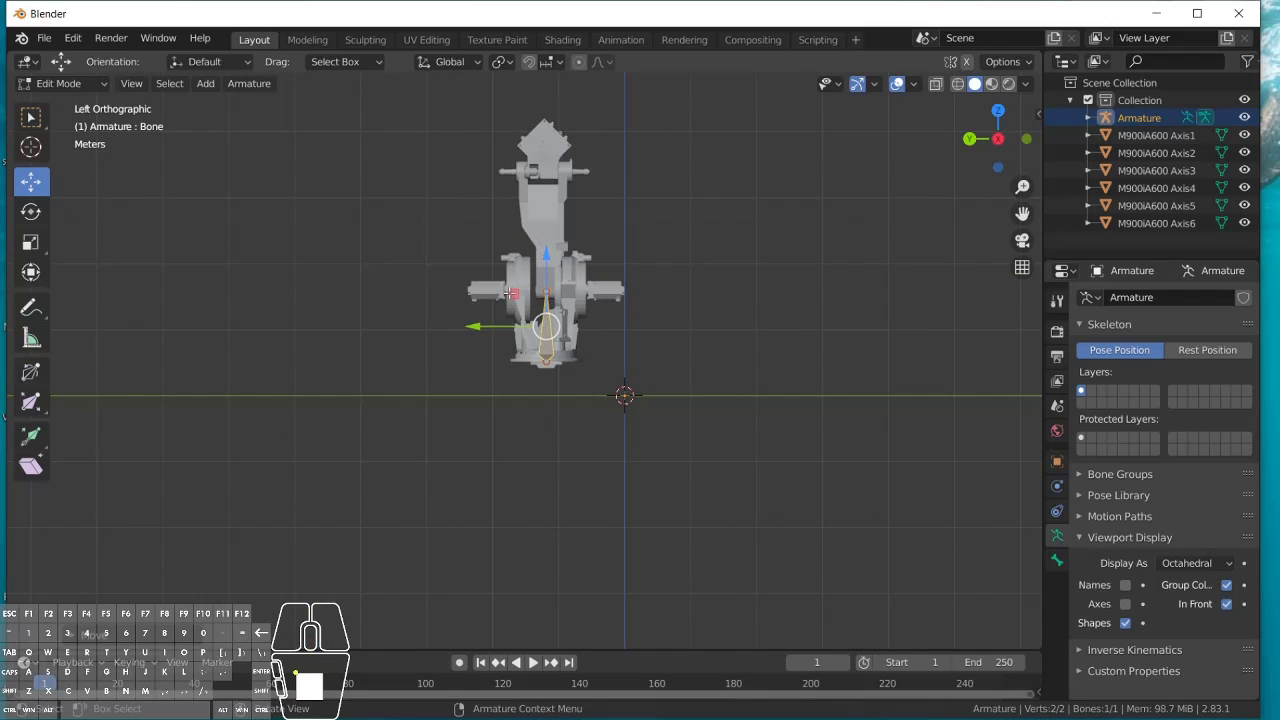
{"action": "left_click_drag", "start_coordinate": [511, 293], "coordinate": [506, 293]}
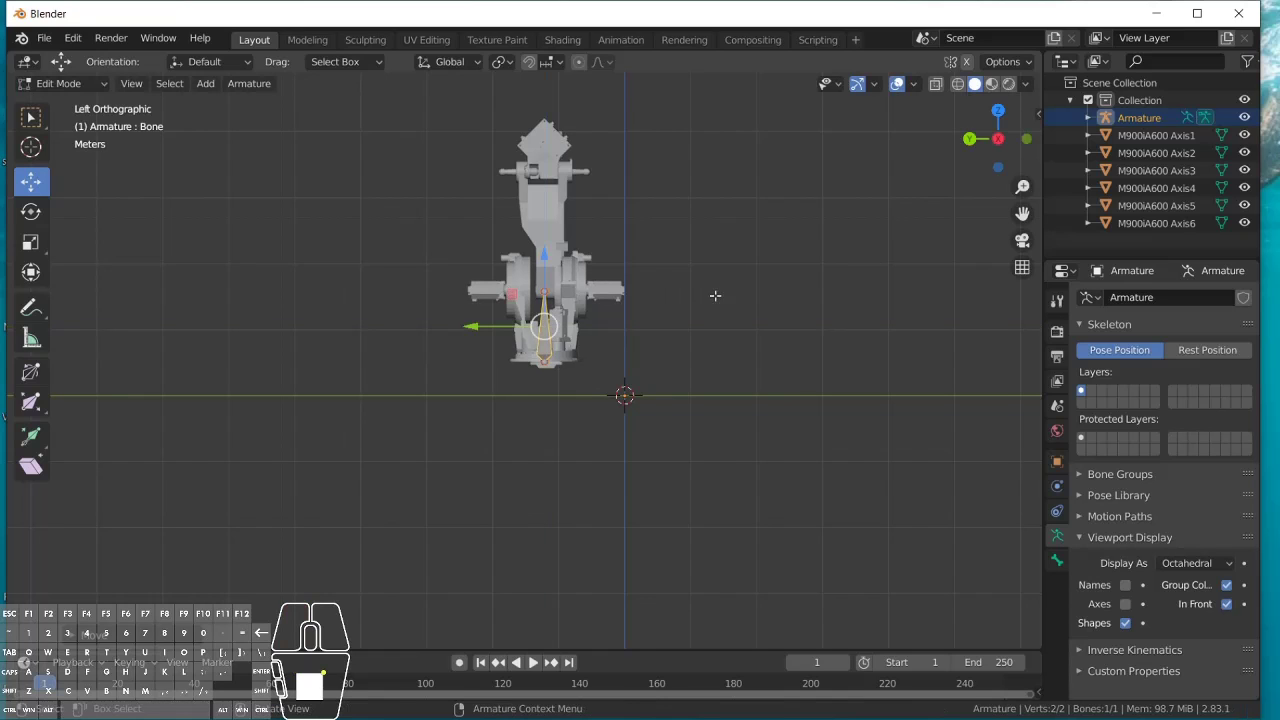
Step: Extrude a second bone about 18 m from the first bone's tip up to the pivot at the top of the Axis2 arm
{"action": "left_click", "coordinate": [969, 139]}
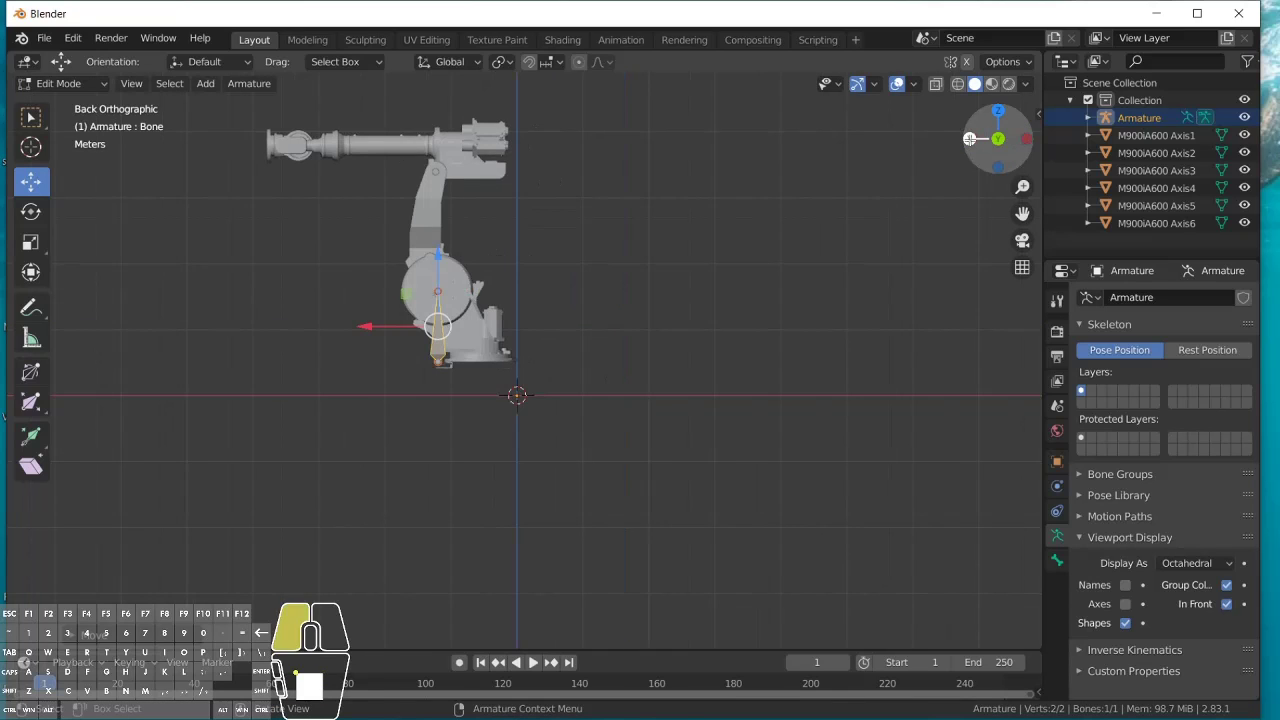
{"action": "left_click", "coordinate": [969, 139]}
{"action": "left_click", "coordinate": [969, 139]}
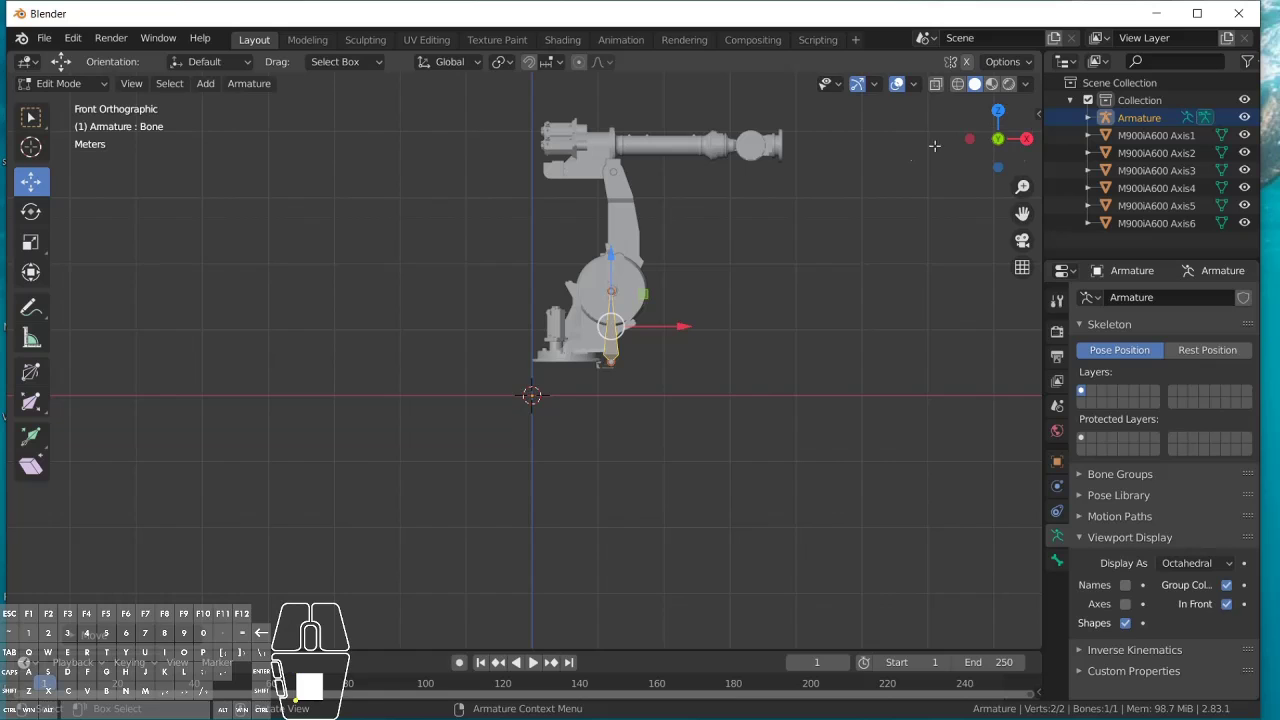
{"action": "scroll", "coordinate": [662, 257], "scroll_direction": "up", "scroll_amount": 5}
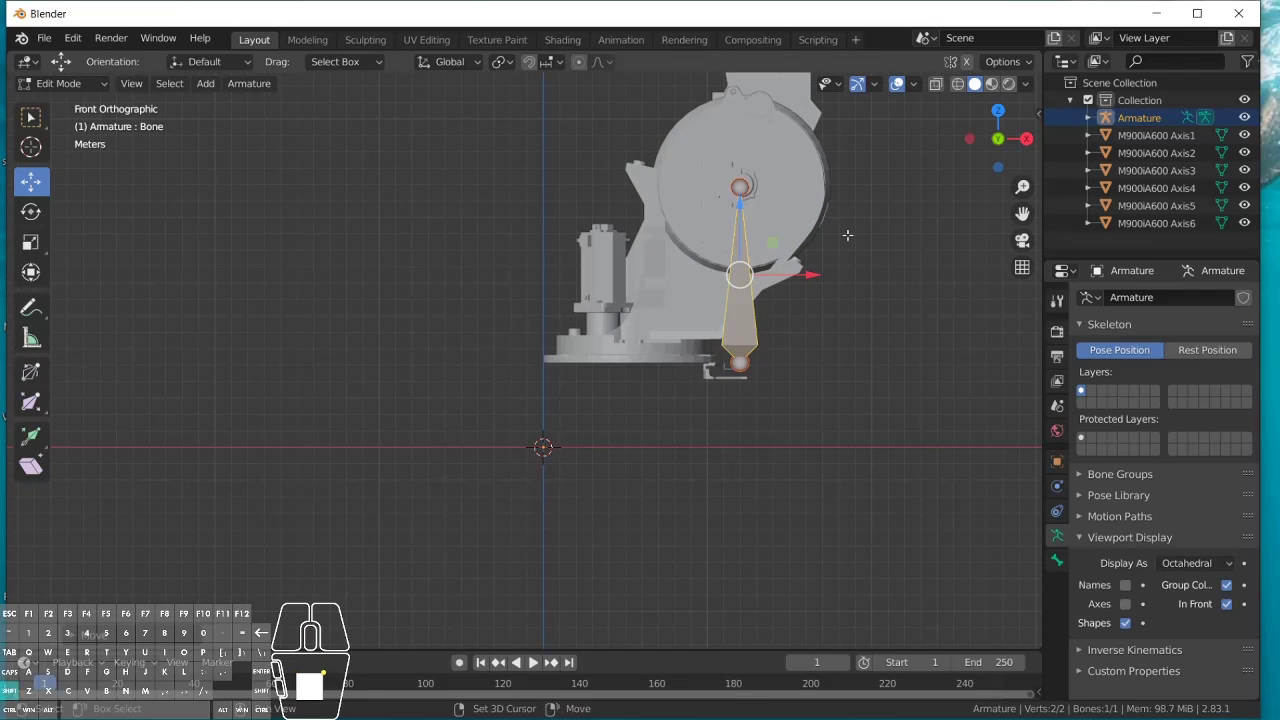
{"action": "middle_click_drag", "start_coordinate": [845, 235], "coordinate": [666, 486], "text": "shift"}
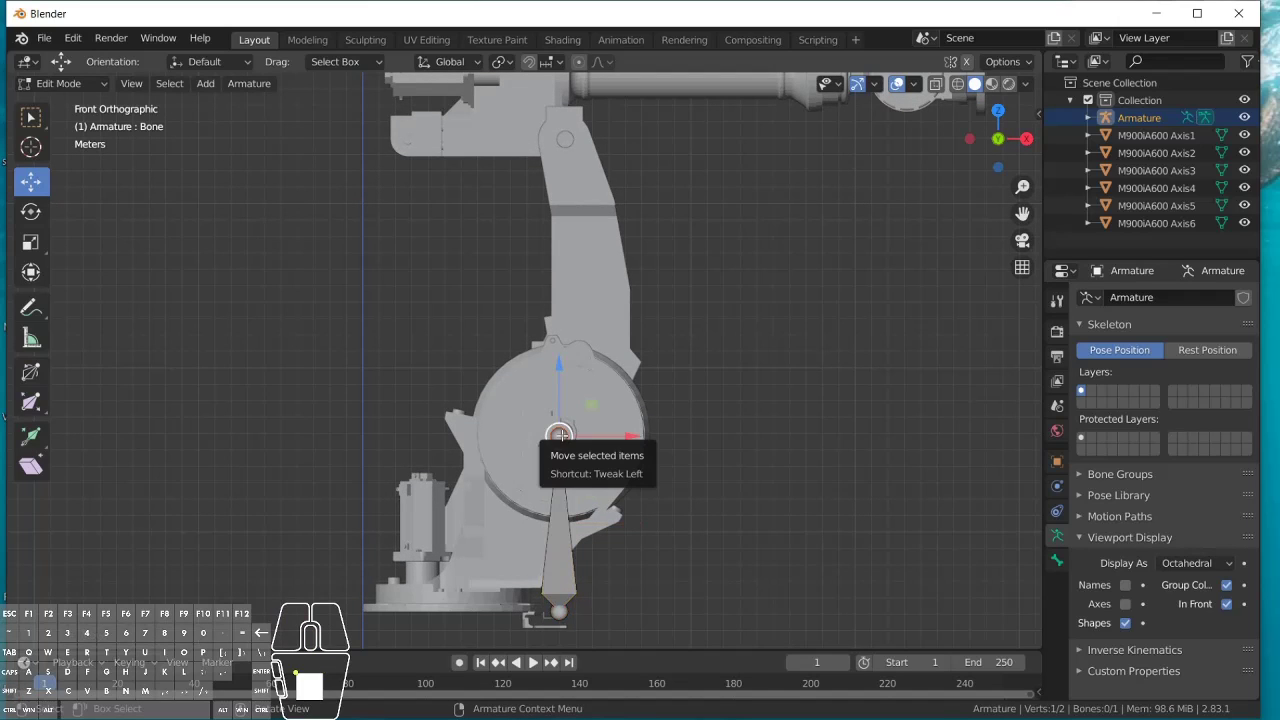
{"action": "key", "text": "e"}
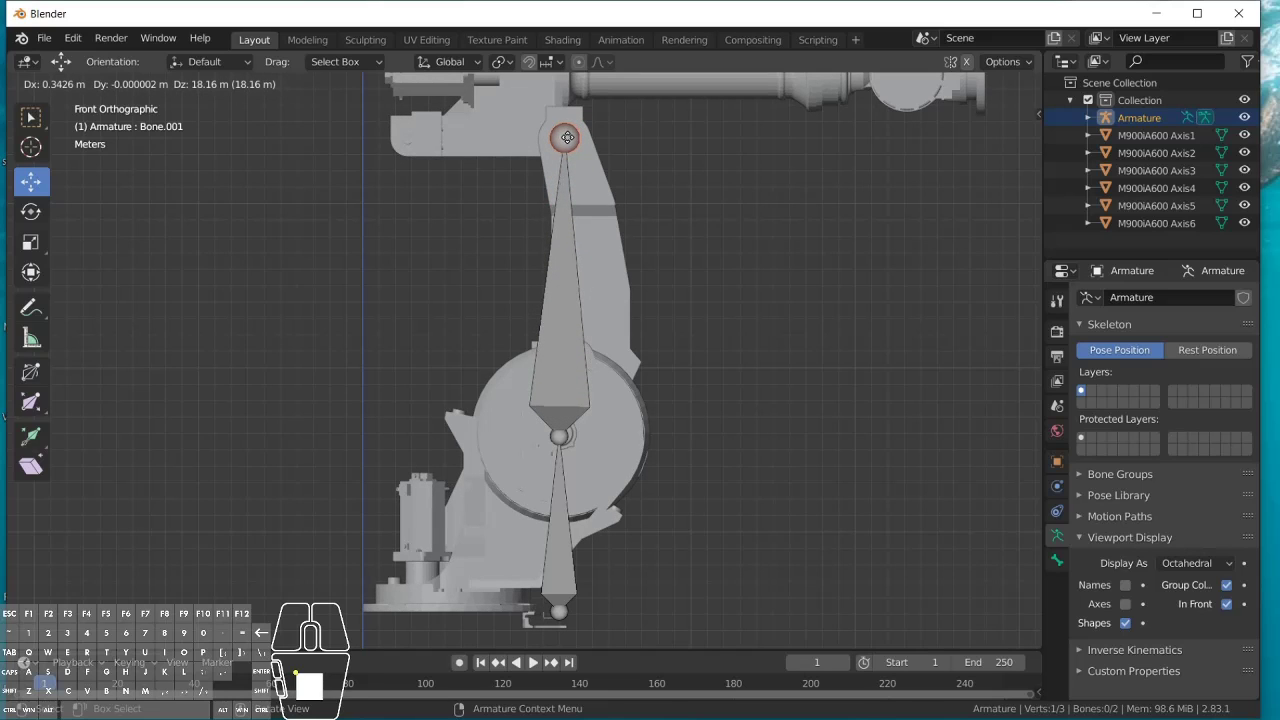
{"action": "left_click", "coordinate": [567, 137]}
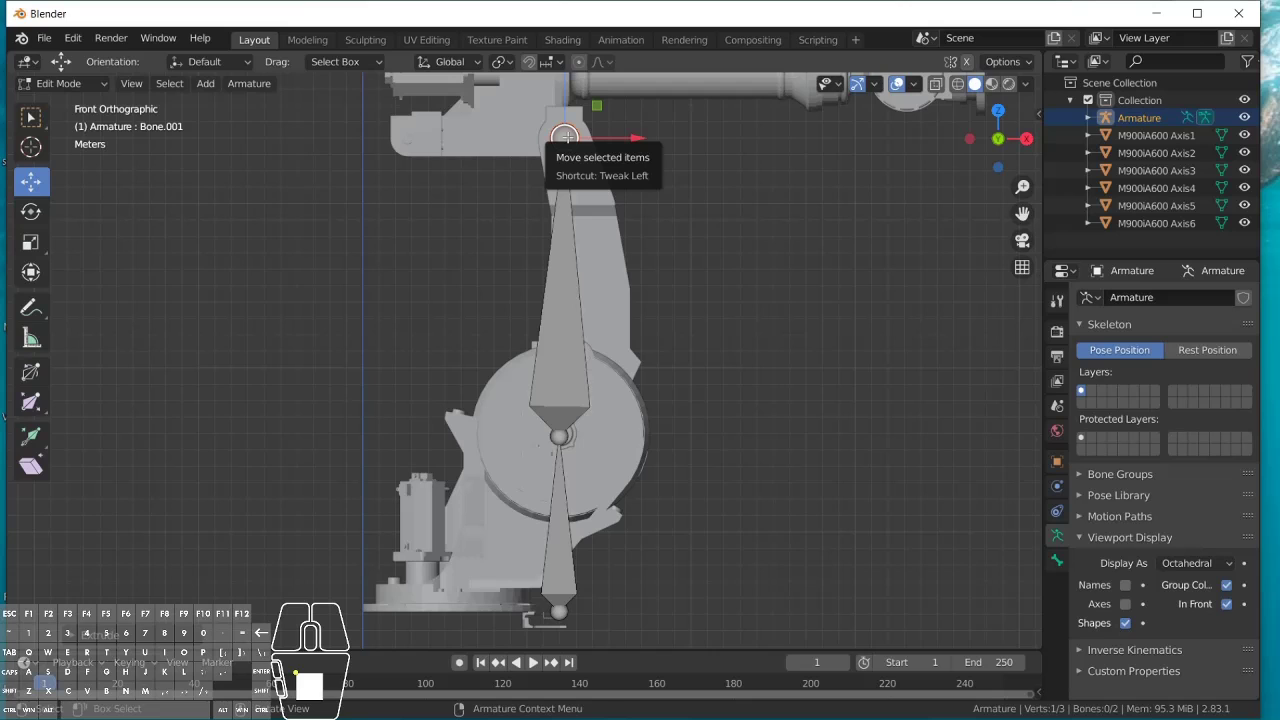
Step: Extrude a third bone from the second bone's tip to the centre of the round wrist joint at the arm's far end
{"action": "scroll", "coordinate": [567, 137], "scroll_direction": "down", "scroll_amount": 1}
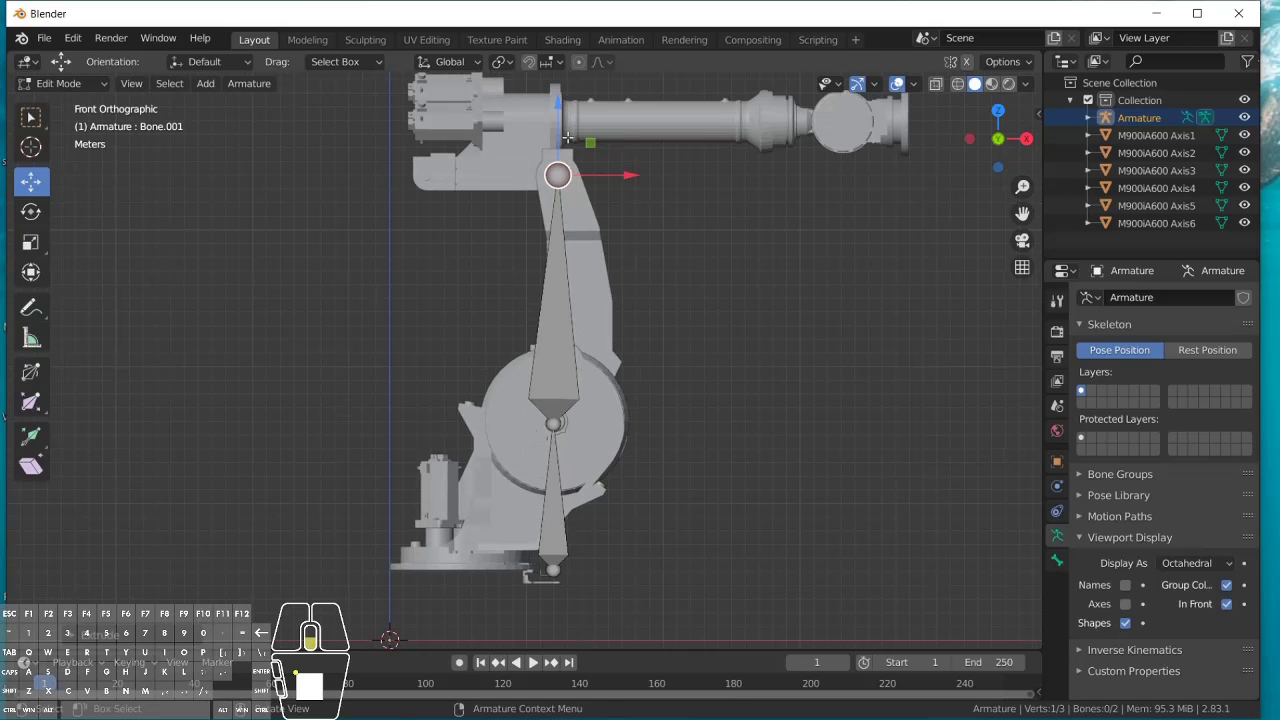
{"action": "key", "text": "e"}
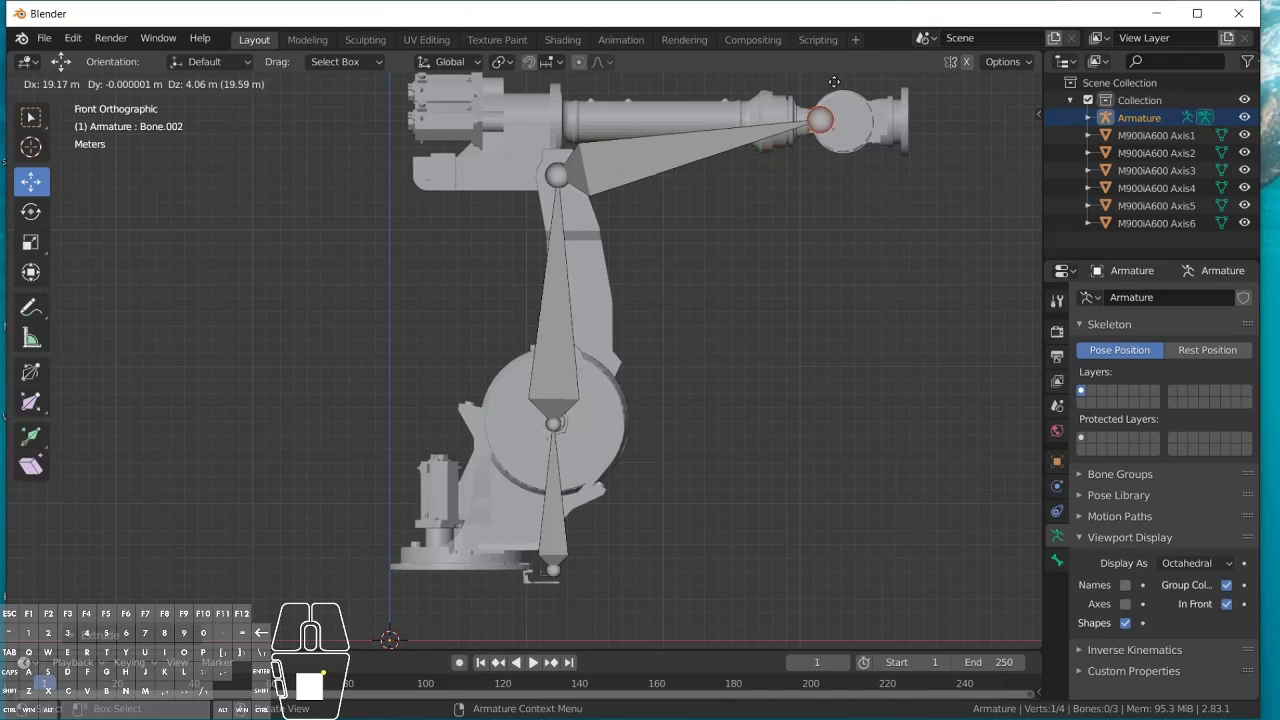
{"action": "left_click", "coordinate": [851, 84]}
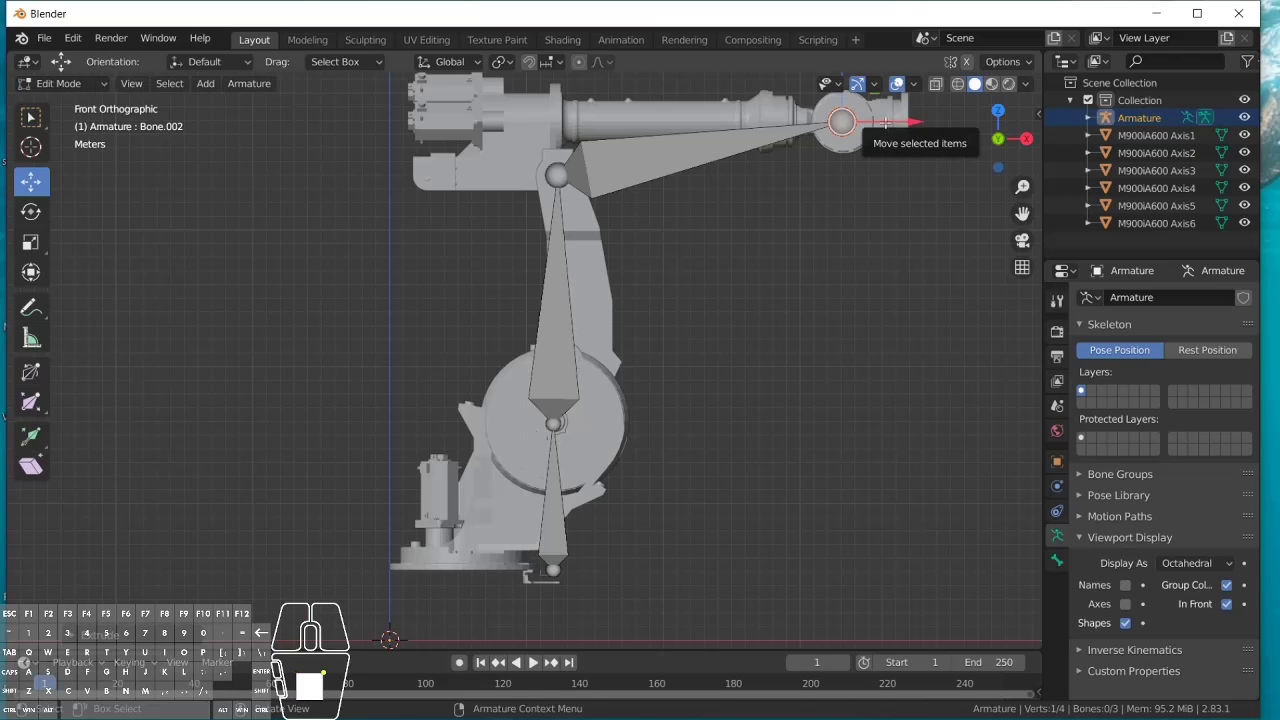
Step: Extrude a fourth bone about 4.9 m along X from the wrist joint to the end flange, and check the chain's alignment from the side
{"action": "key", "text": "e"}
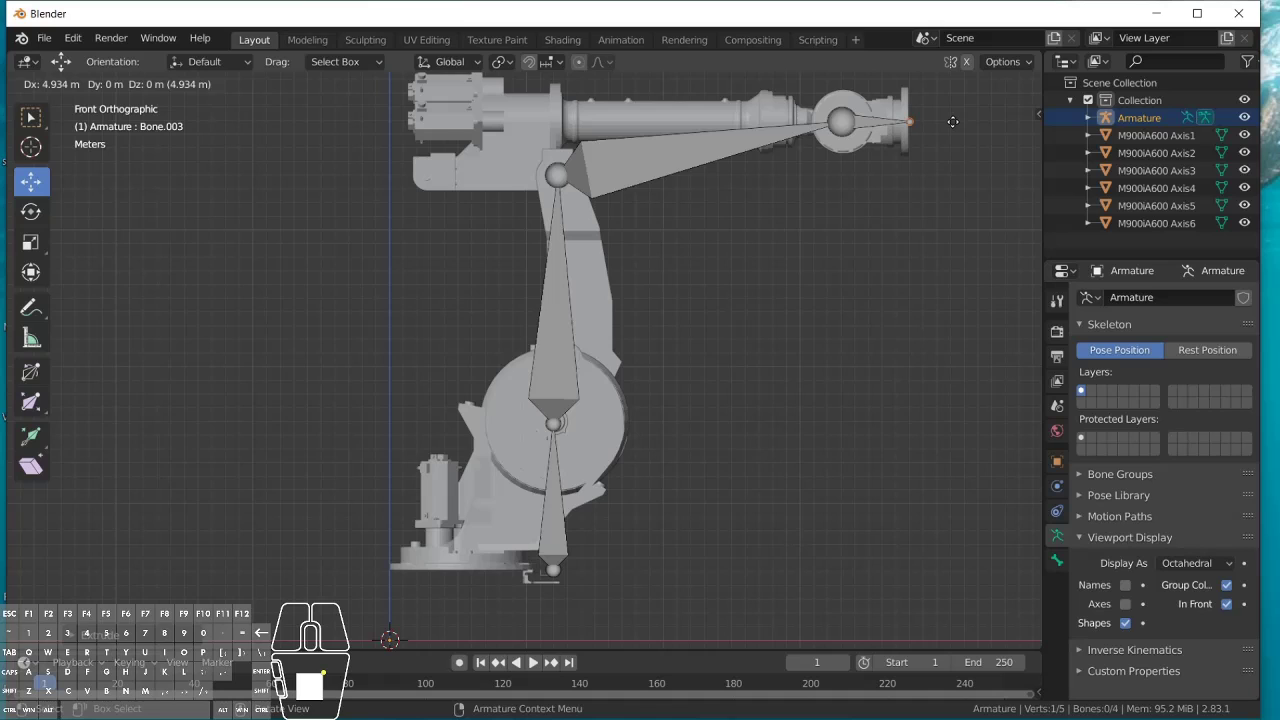
{"action": "left_click", "coordinate": [952, 121]}
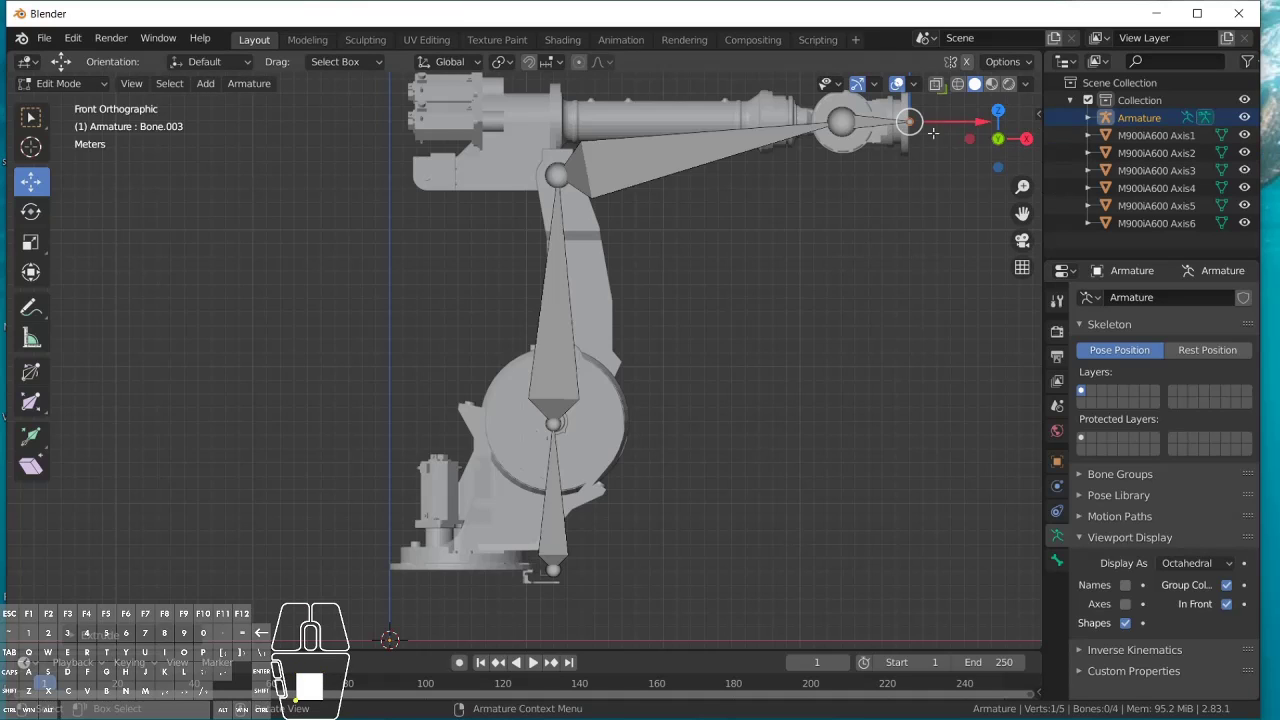
{"action": "left_click", "coordinate": [968, 139]}
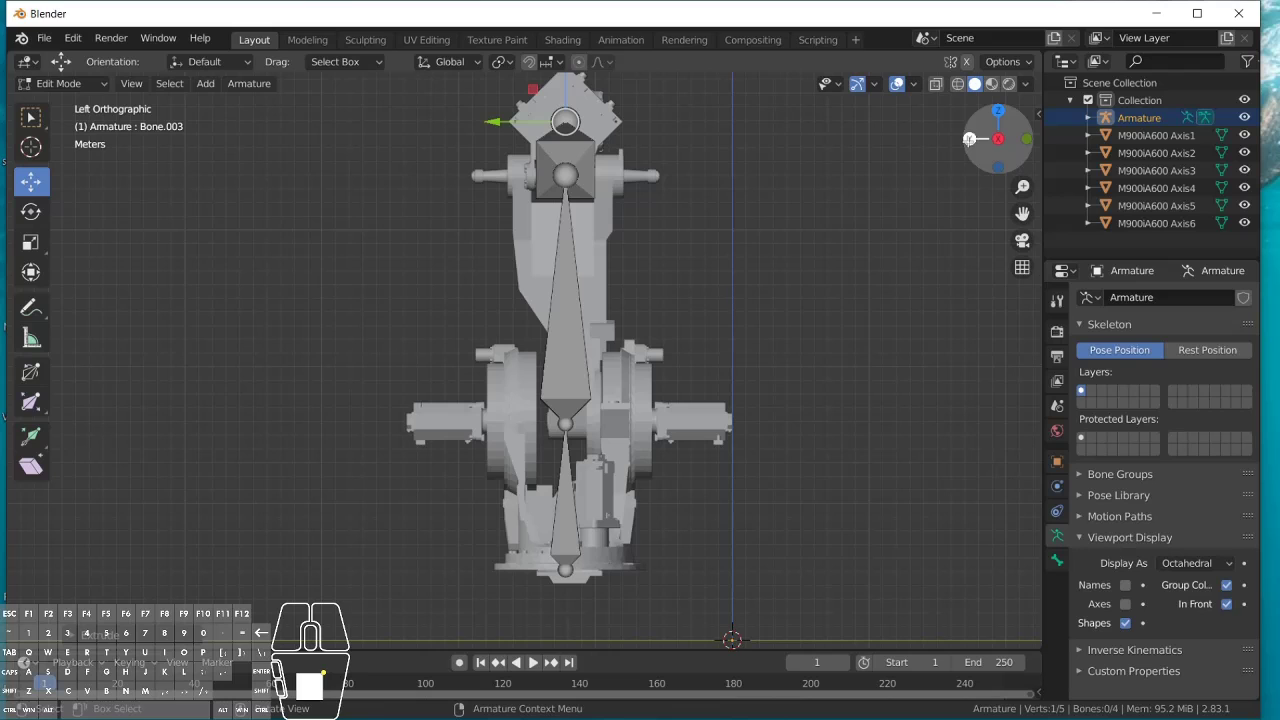
{"action": "left_click", "coordinate": [968, 139]}
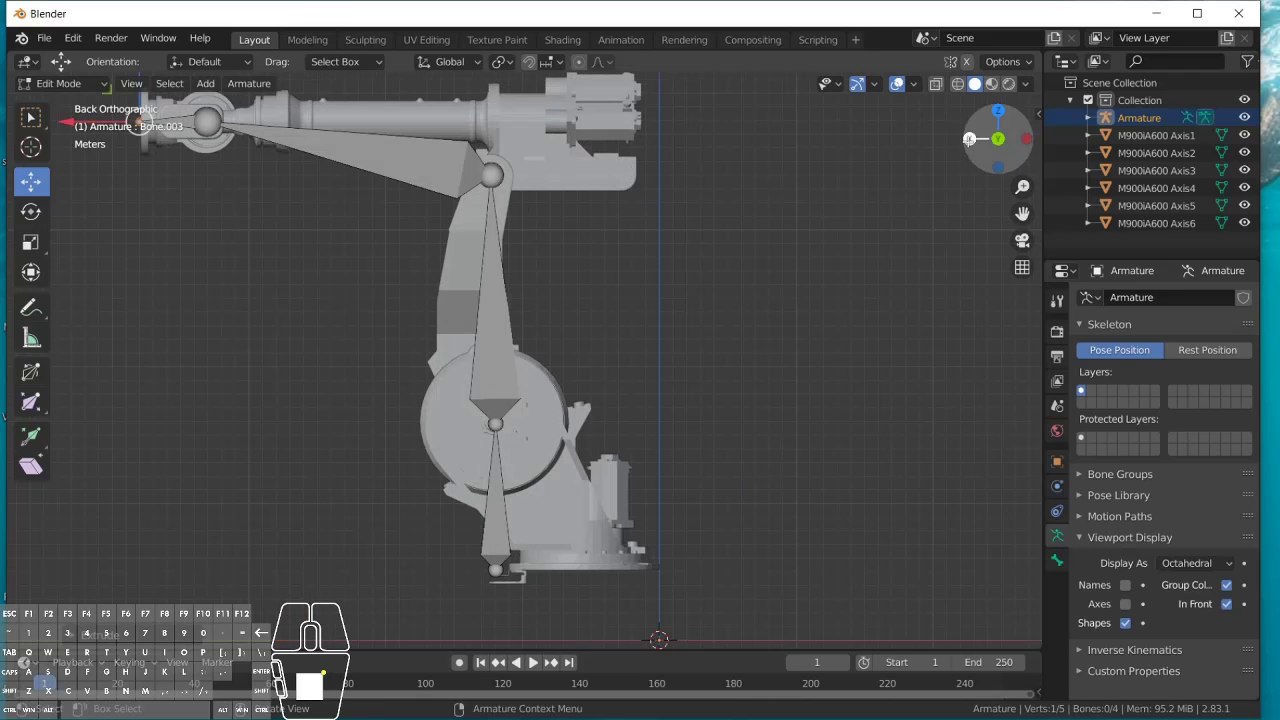
{"action": "left_click", "coordinate": [968, 139]}
{"action": "left_click", "coordinate": [968, 139]}
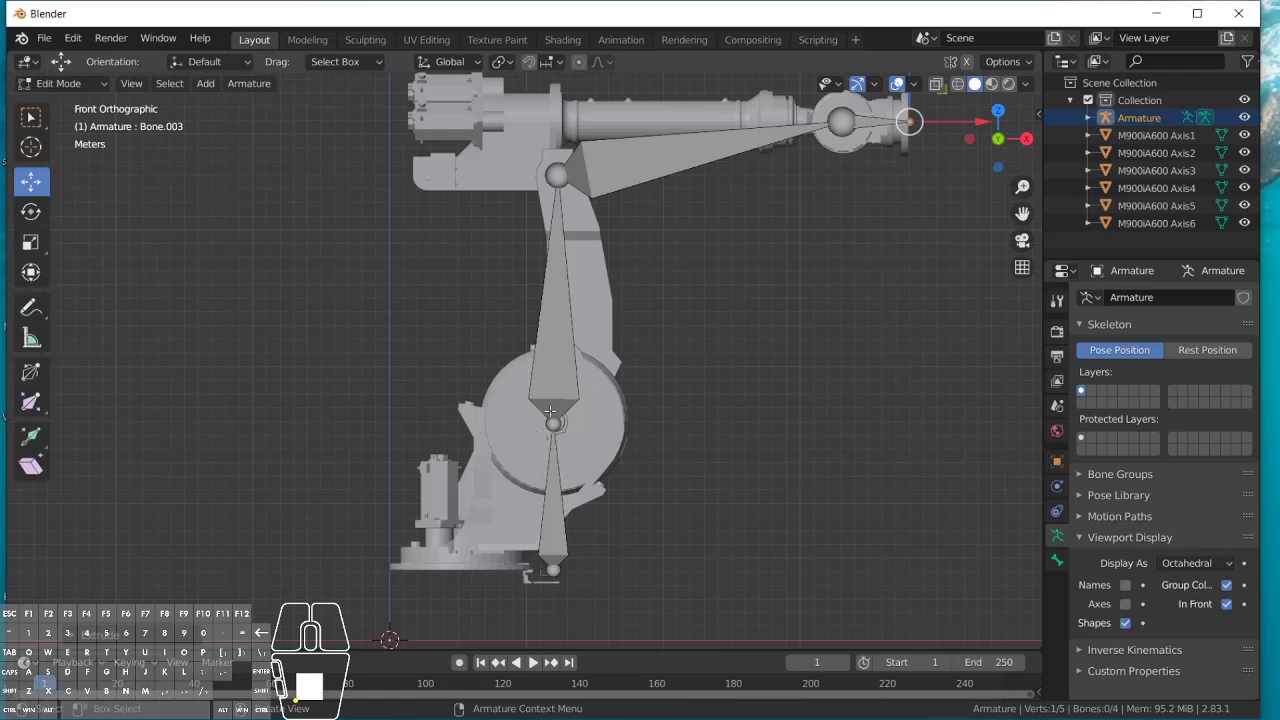
Step: Return the armature to Object Mode and select the Axis1 base part
{"action": "left_click", "coordinate": [62, 83]}
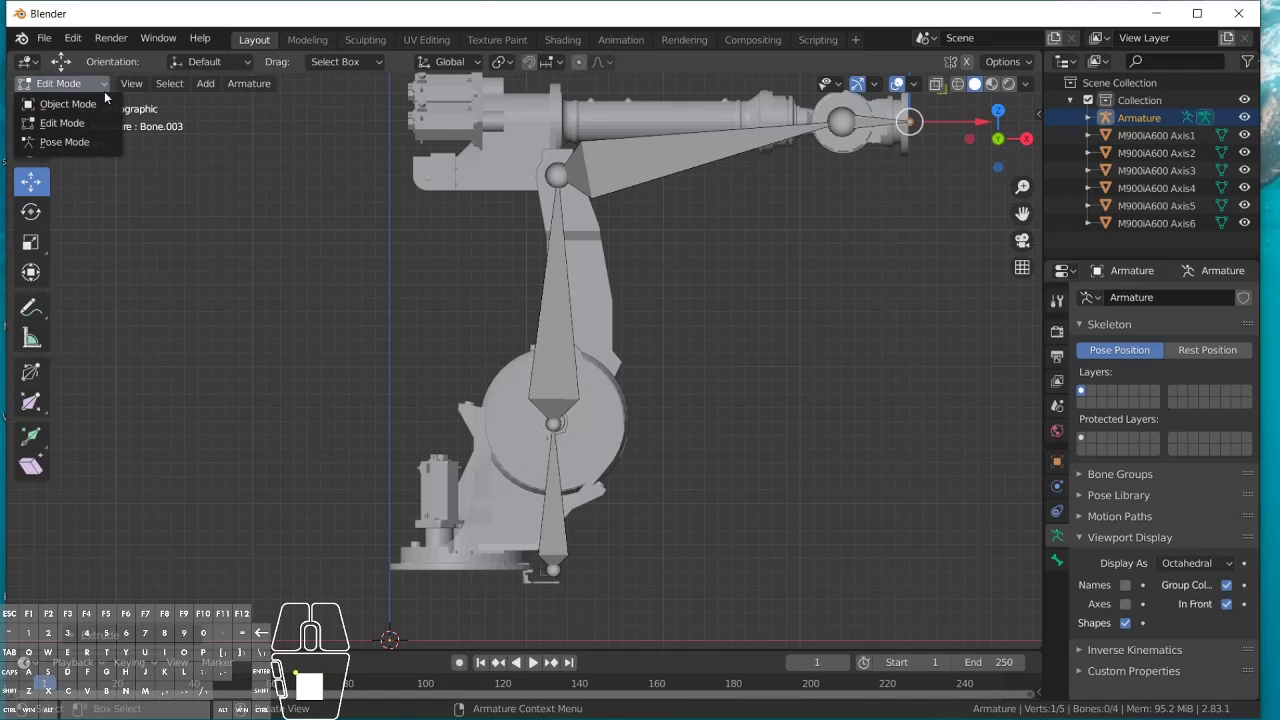
{"action": "left_click", "coordinate": [58, 100]}
{"action": "left_click", "coordinate": [515, 465]}
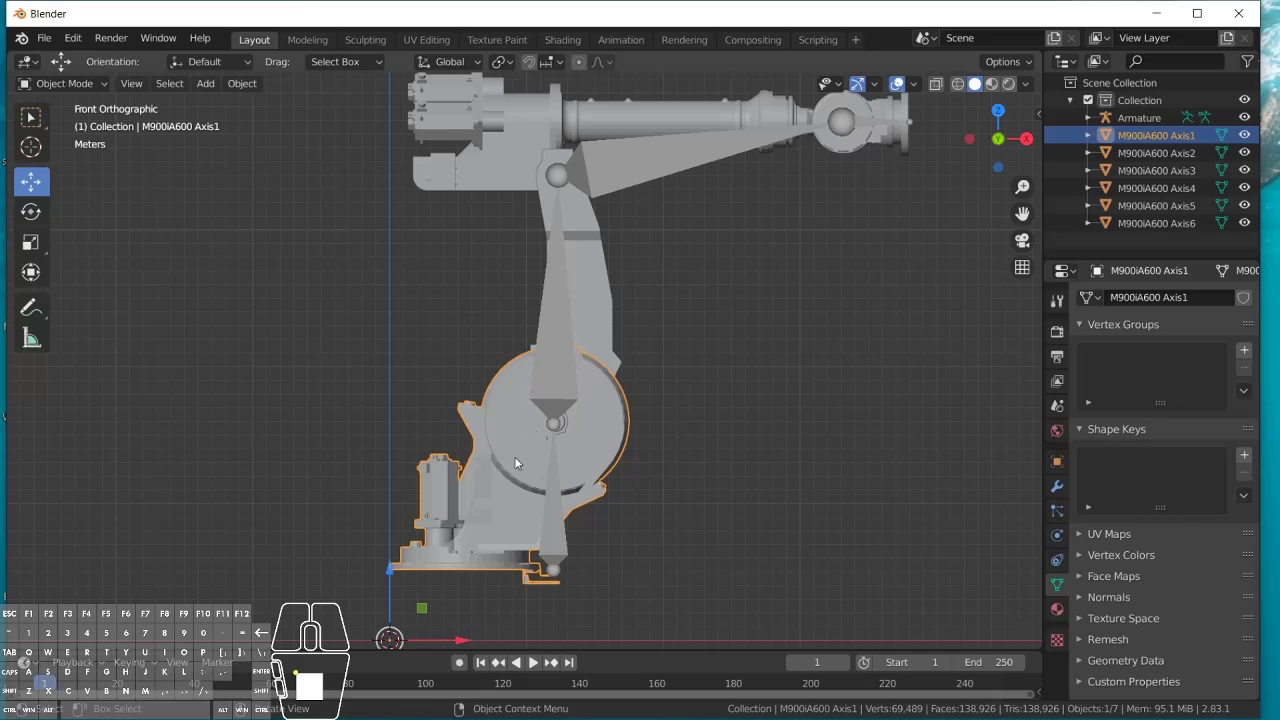
Step: Inspect Axis1's mesh in Edit Mode along with its object properties and vertex groups, and return to Object Mode
{"action": "left_click", "coordinate": [64, 83]}
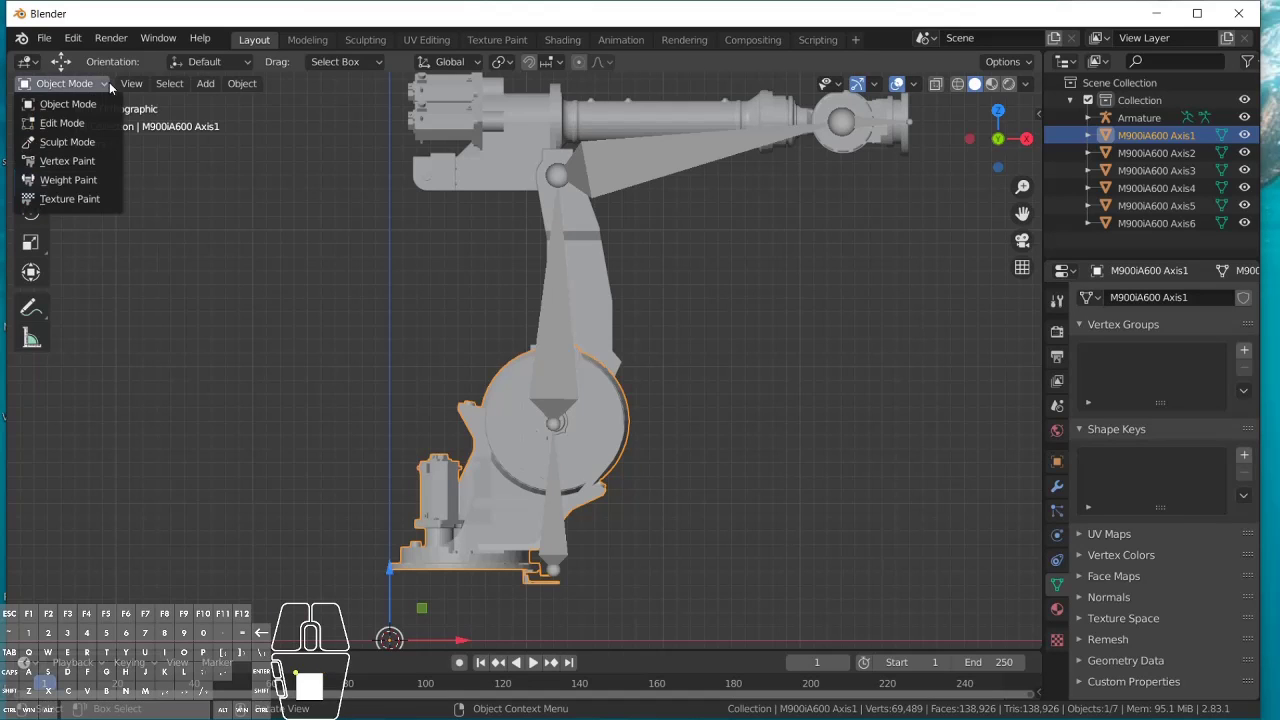
{"action": "left_click", "coordinate": [63, 123]}
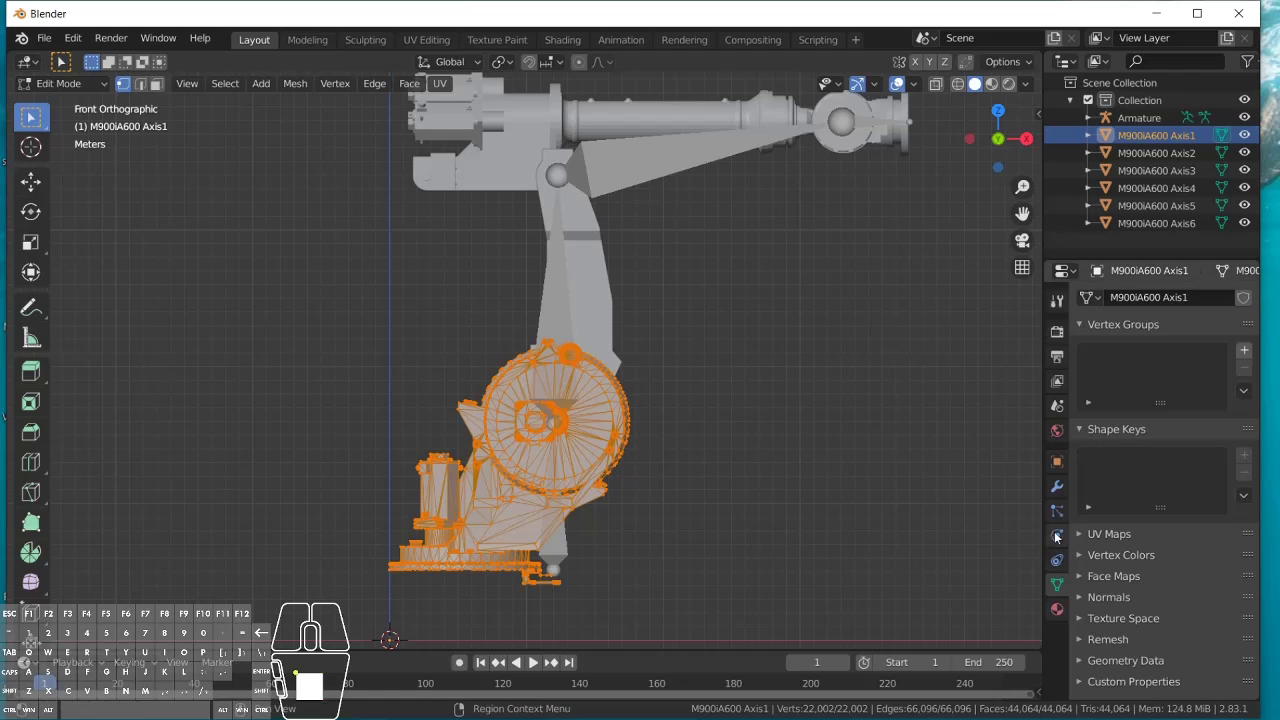
{"action": "left_click", "coordinate": [1056, 464]}
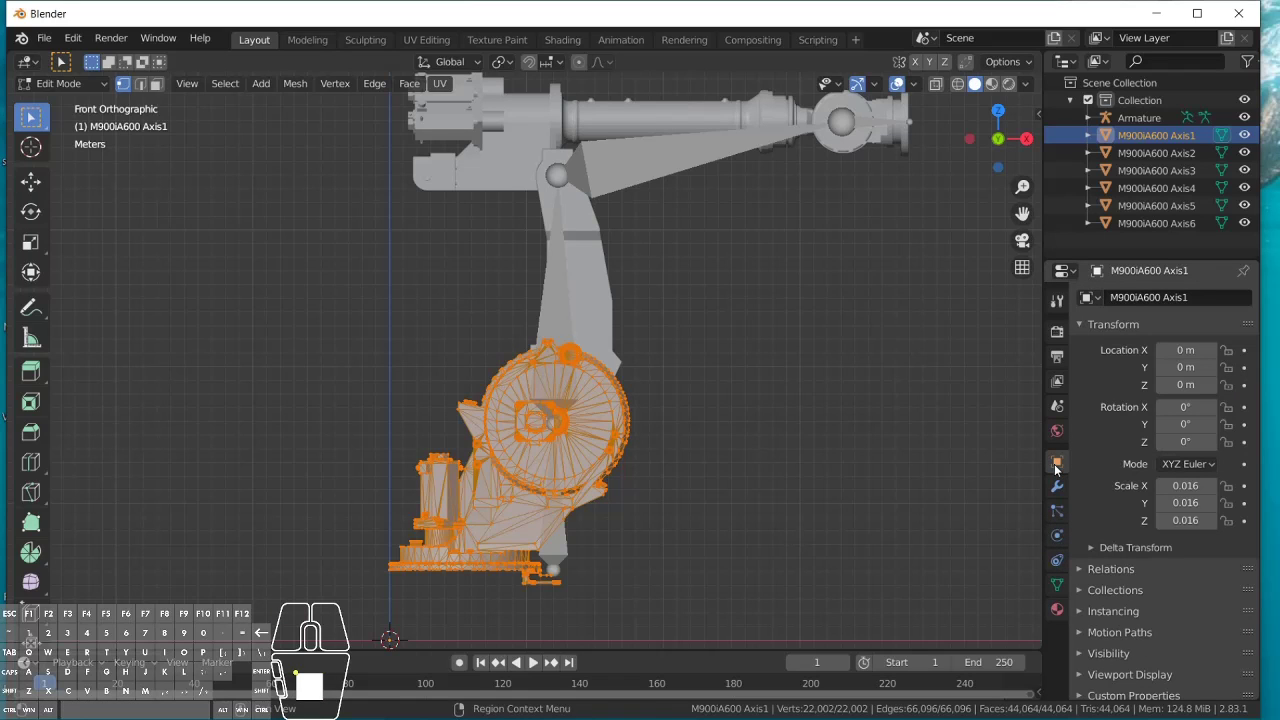
{"action": "left_click", "coordinate": [1057, 584]}
{"action": "left_click", "coordinate": [1024, 544]}
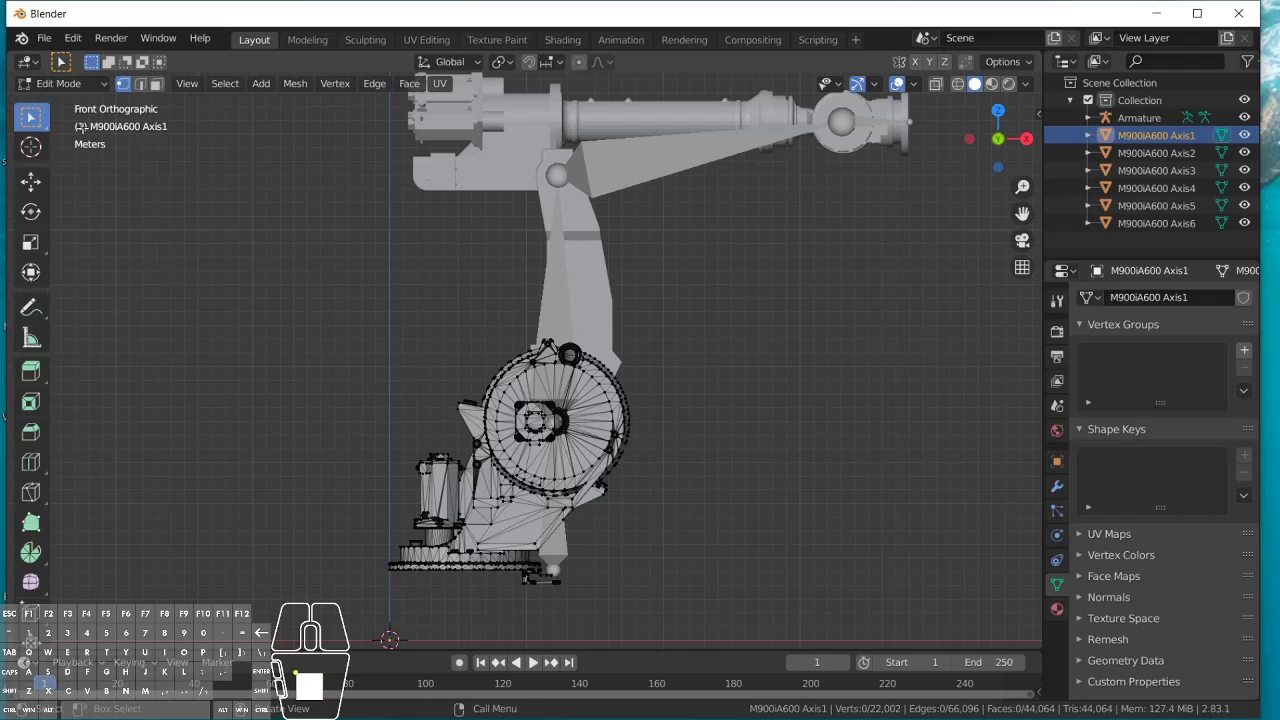
{"action": "left_click", "coordinate": [60, 83]}
{"action": "left_click", "coordinate": [50, 81]}
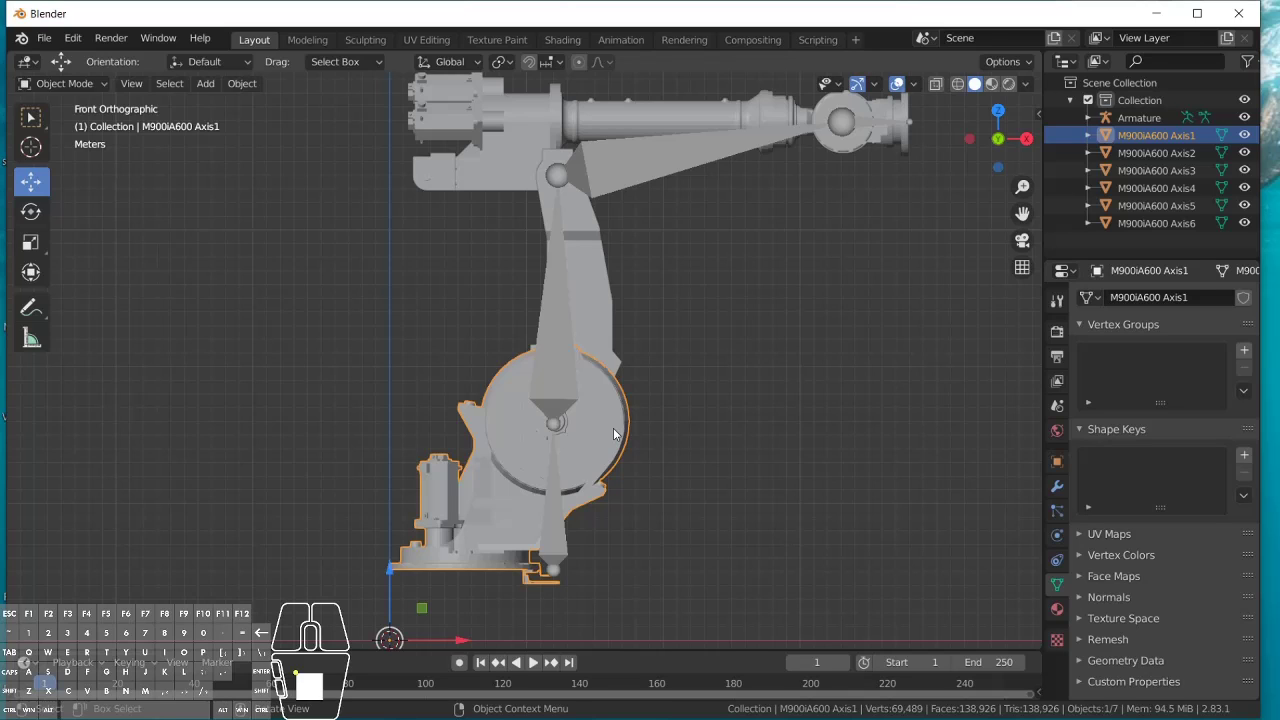
Step: Parent all six Axis parts to the armature using Armature Deform With Automatic Weights, and deselect everything
{"action": "scroll", "coordinate": [613, 433], "scroll_direction": "down", "scroll_amount": 1}
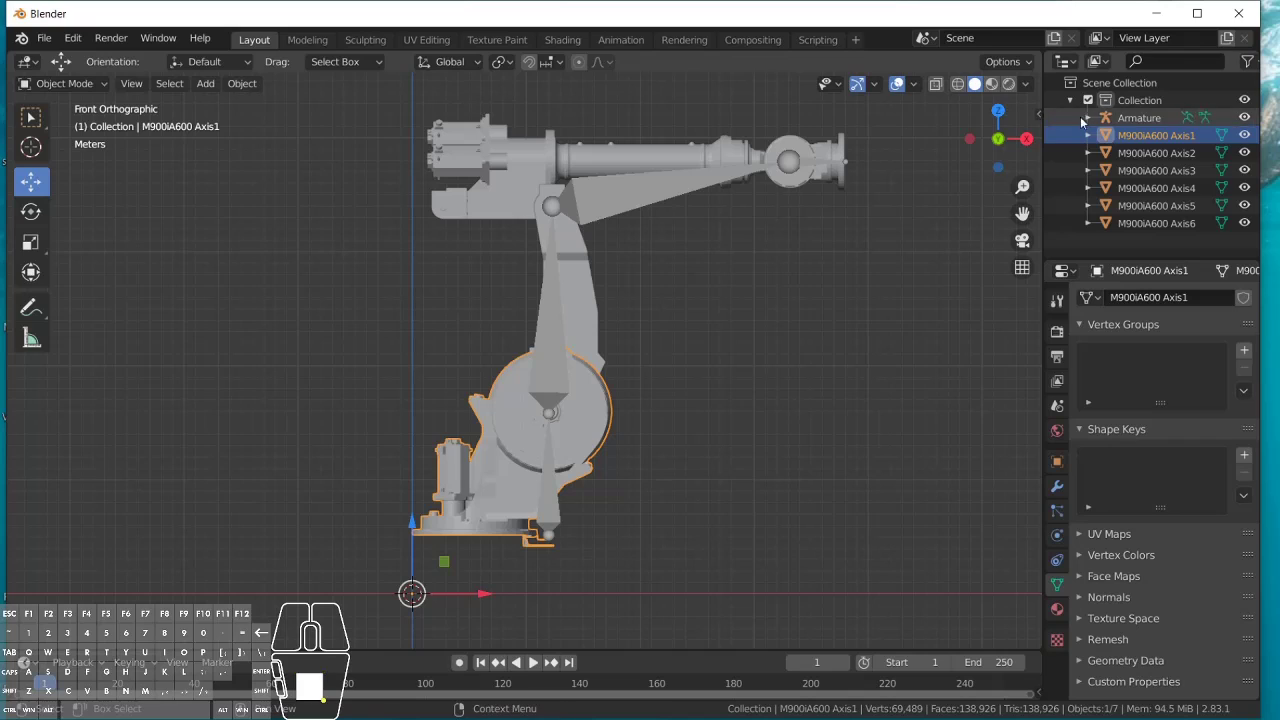
{"action": "left_click", "coordinate": [1140, 223], "text": "shift"}
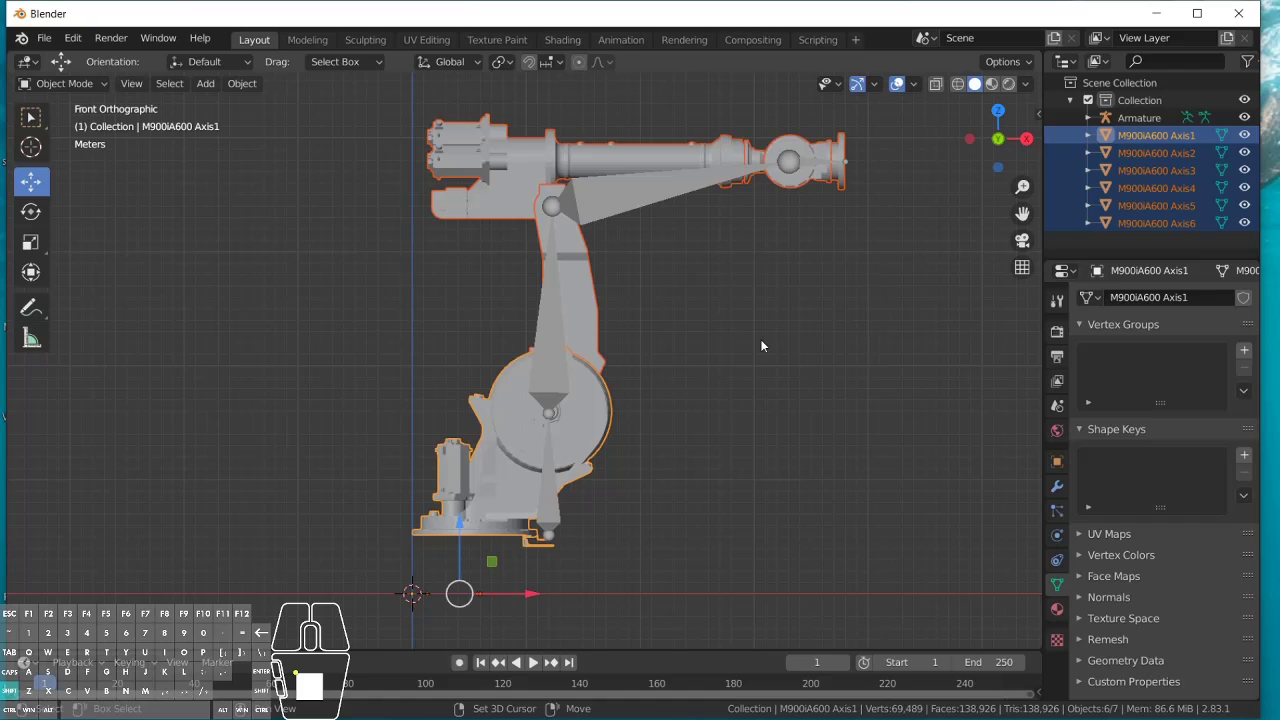
{"action": "left_click", "coordinate": [546, 338], "text": "shift"}
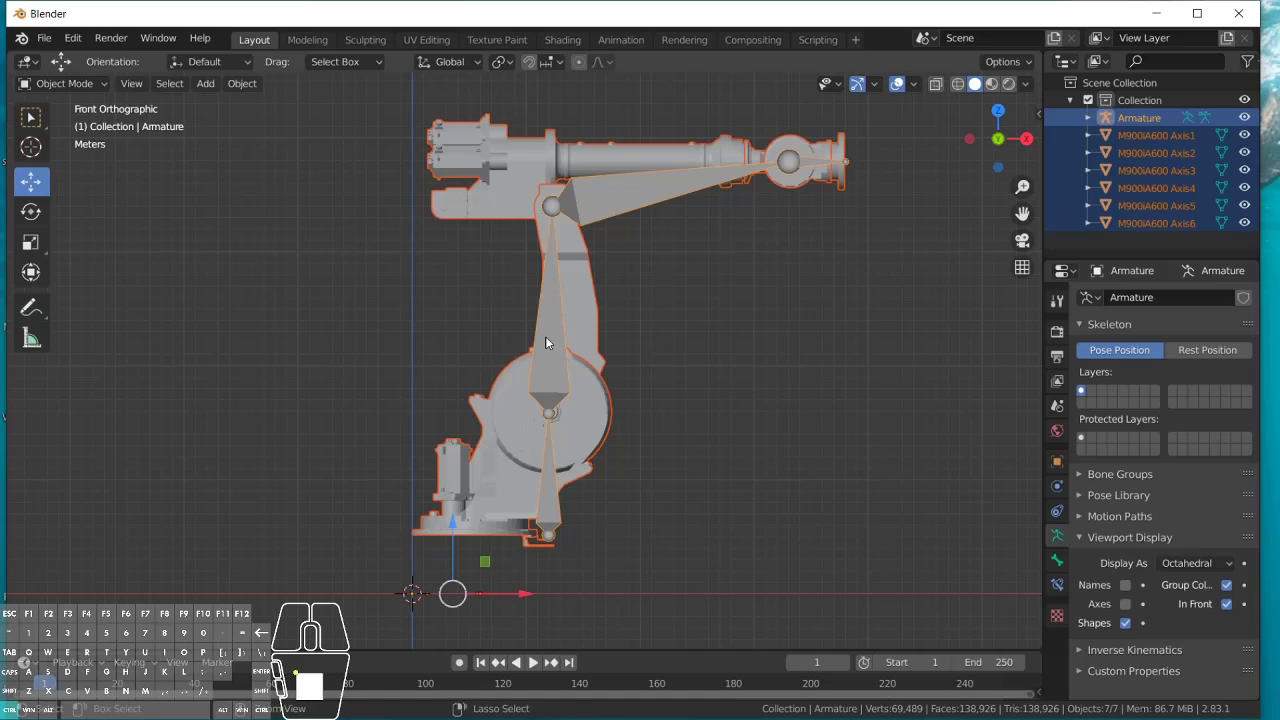
{"action": "key", "text": "ctrl+p"}
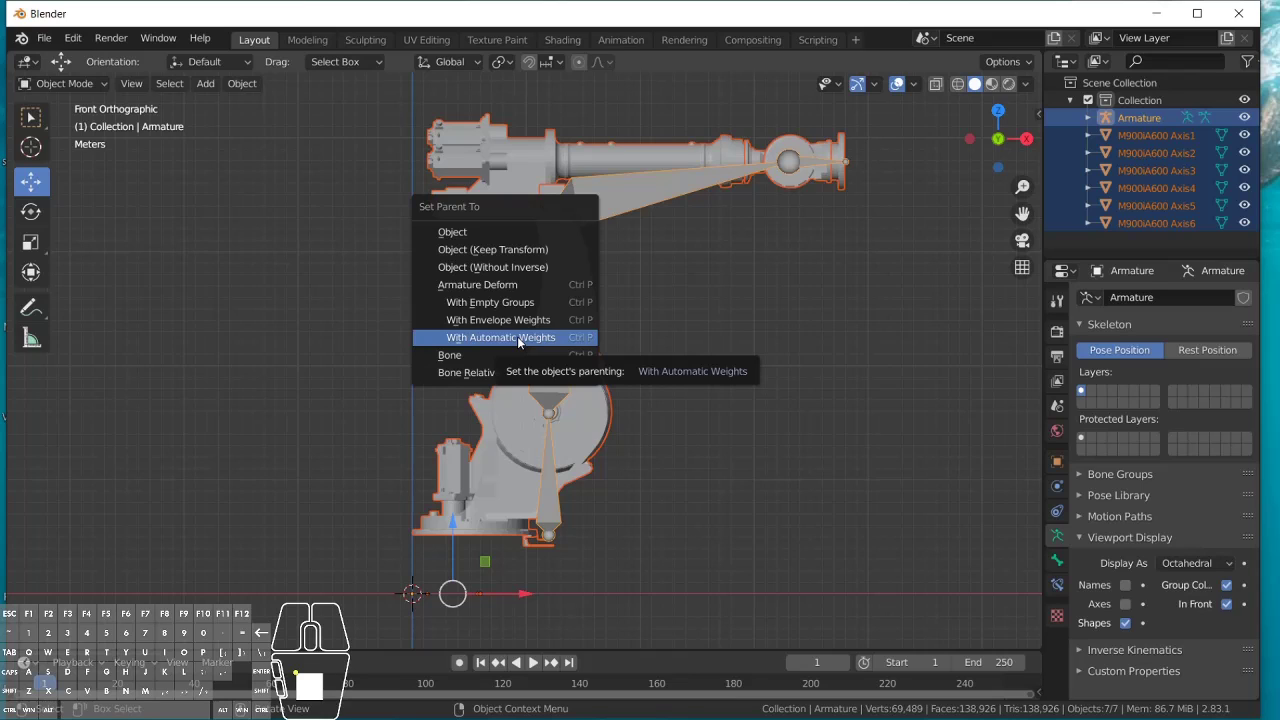
{"action": "left_click", "coordinate": [518, 341]}
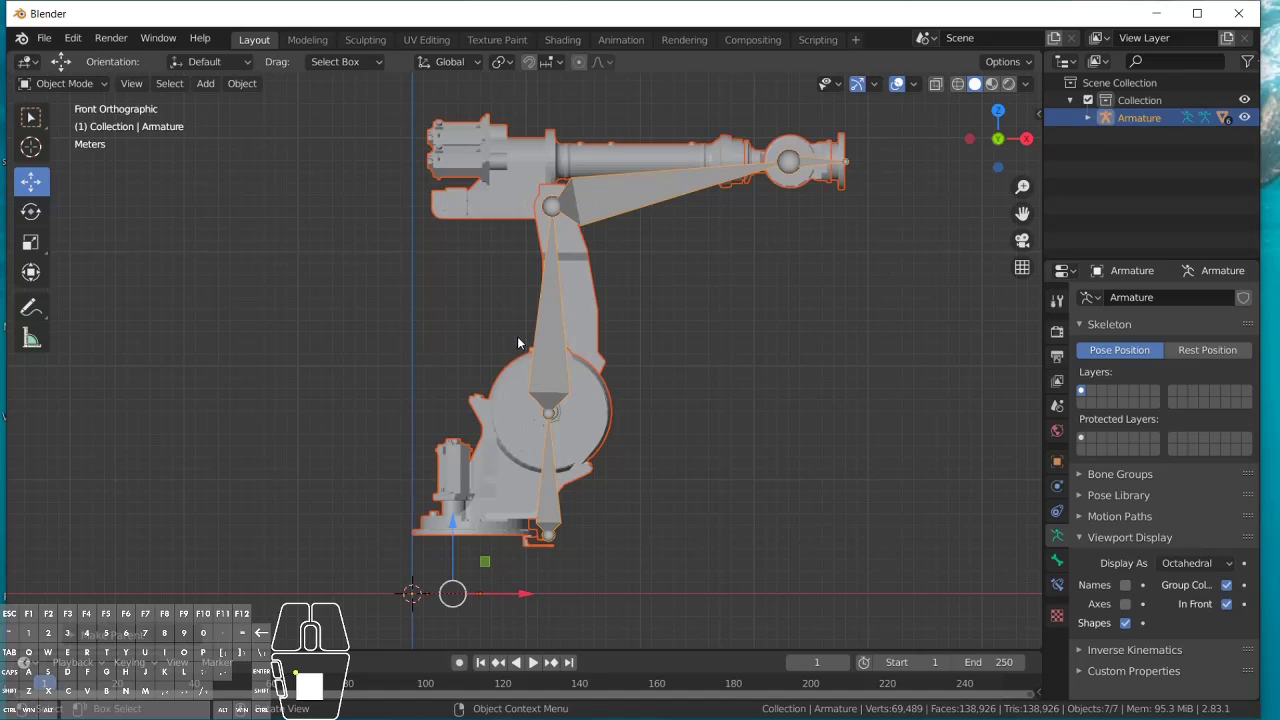
{"action": "left_click", "coordinate": [737, 349]}
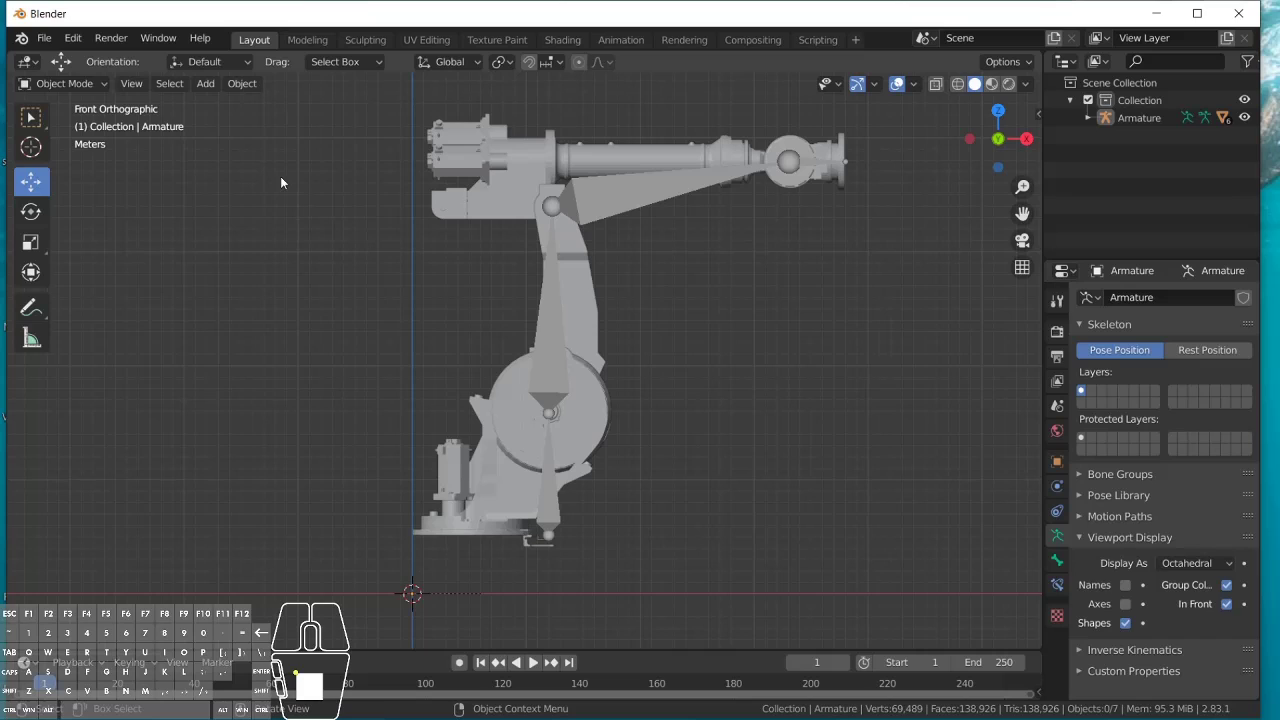
Step: Select the armature, switch it to Pose Mode, and try rotating the second bone, Bone.001
{"action": "left_click", "coordinate": [107, 82]}
{"action": "left_click", "coordinate": [107, 82]}
{"action": "left_click", "coordinate": [107, 82]}
{"action": "left_click", "coordinate": [549, 329]}
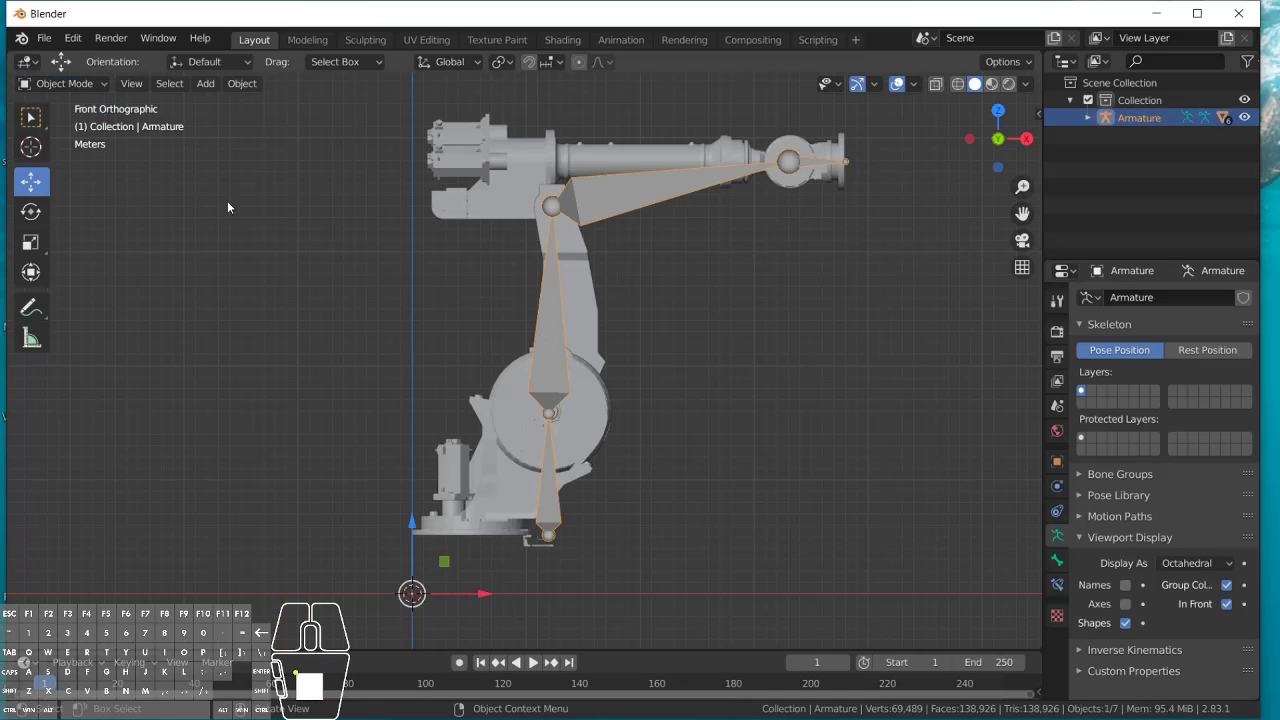
{"action": "left_click", "coordinate": [104, 85]}
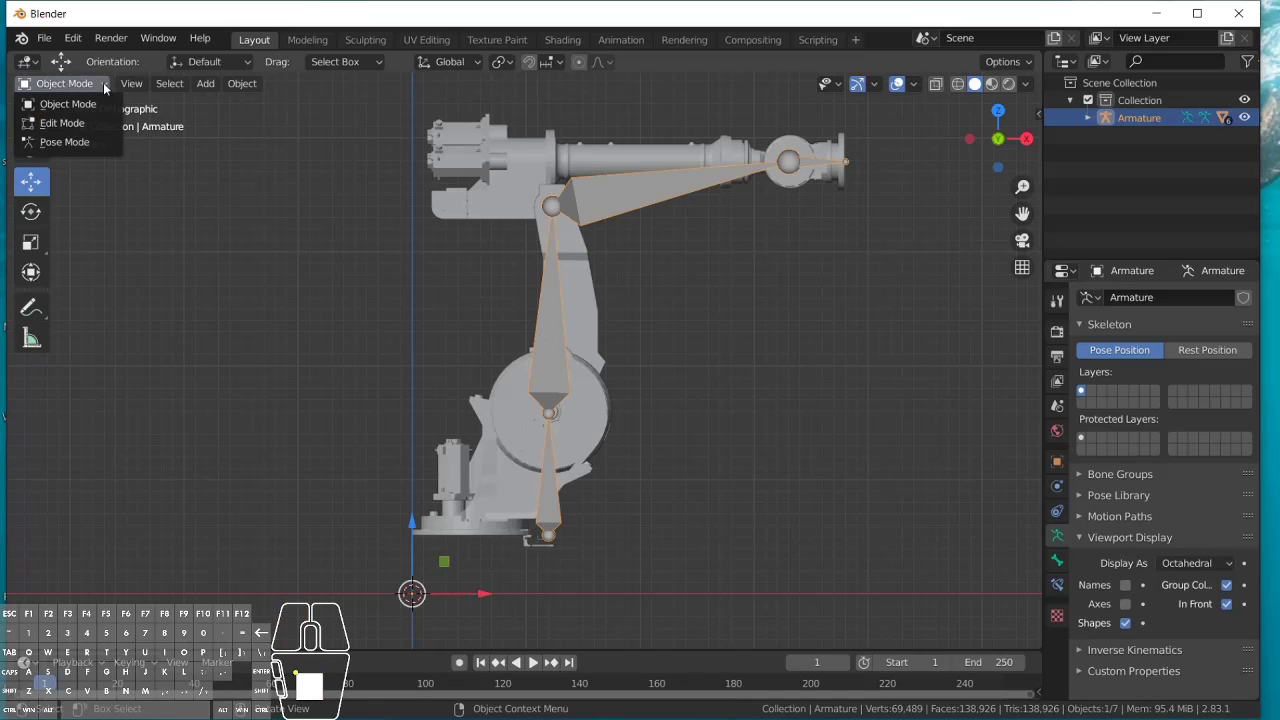
{"action": "left_click", "coordinate": [83, 146]}
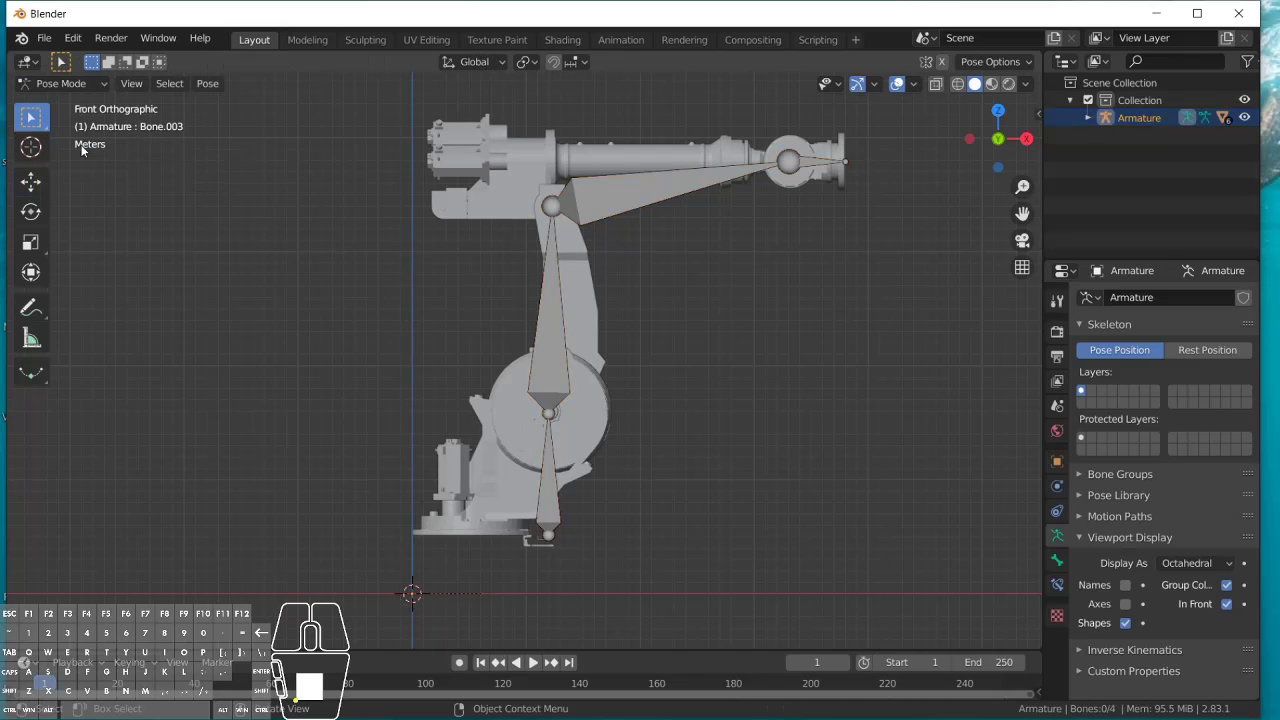
{"action": "left_click", "coordinate": [542, 310]}
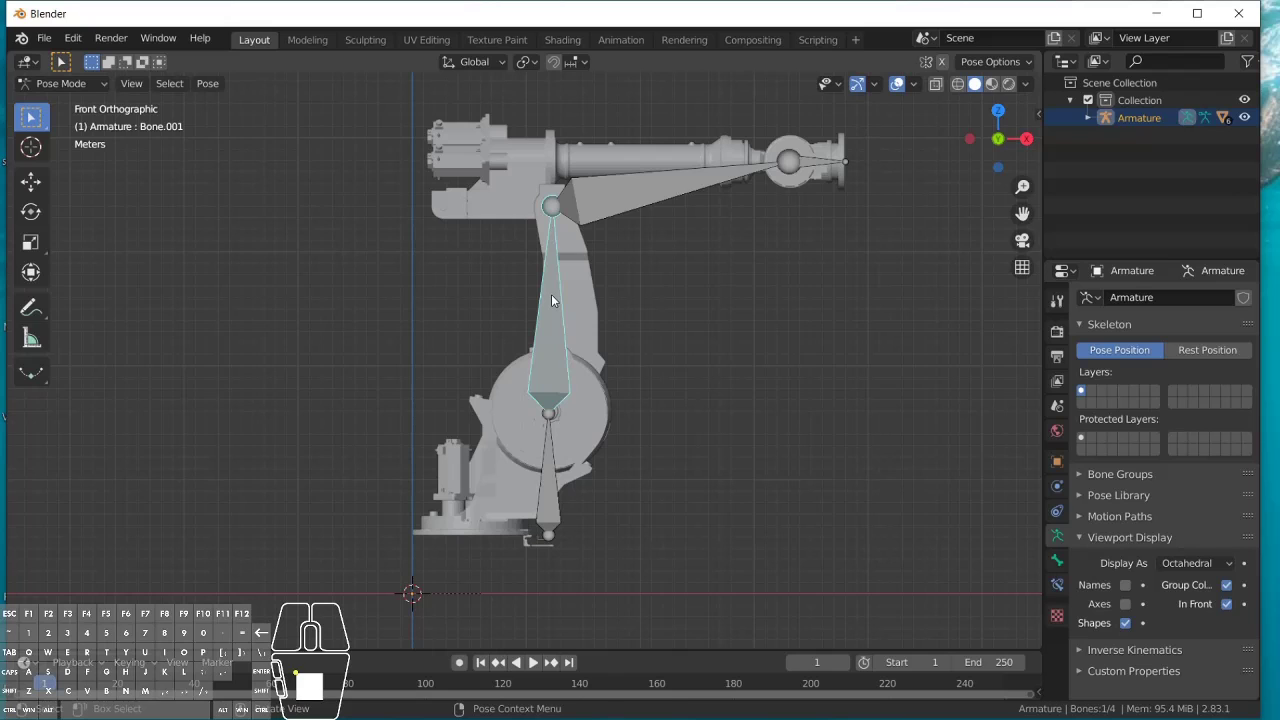
{"action": "key", "text": "r"}
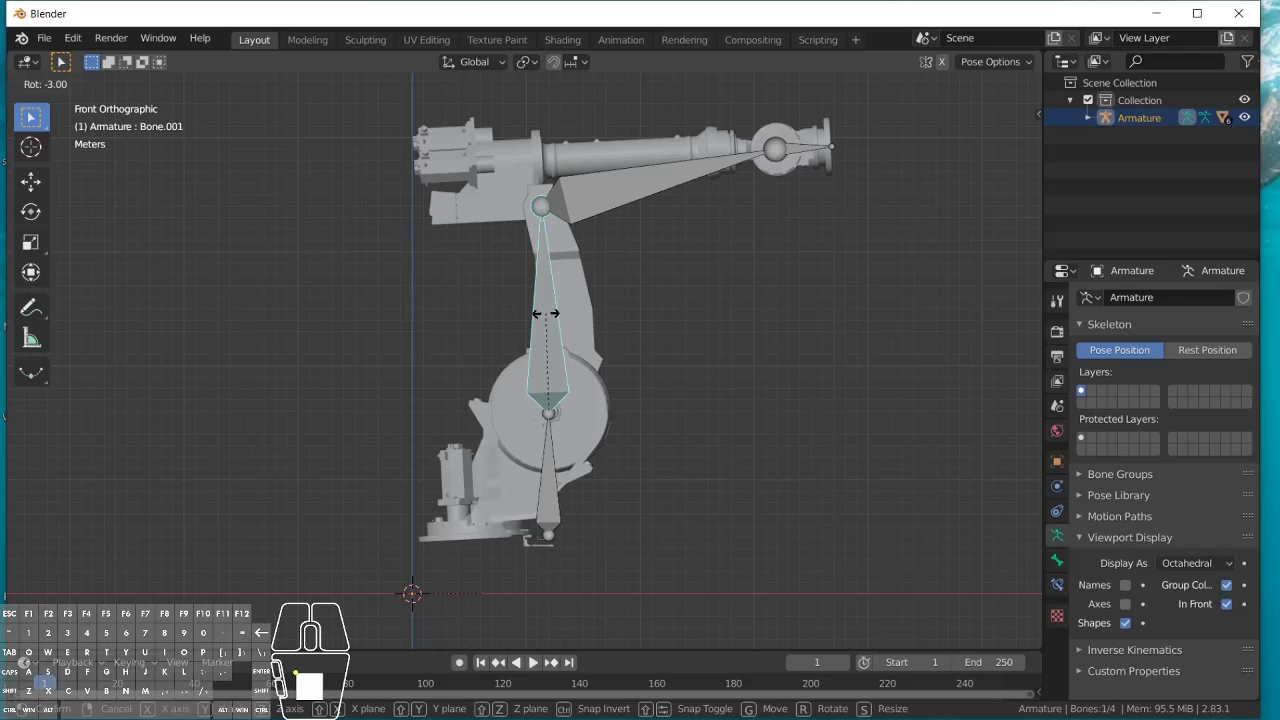
{"action": "left_click", "coordinate": [546, 313]}
Step: Try rotating Bone.002 and Bone.003 to test how the parts follow, and return the armature to Object Mode
{"action": "left_click", "coordinate": [622, 202]}
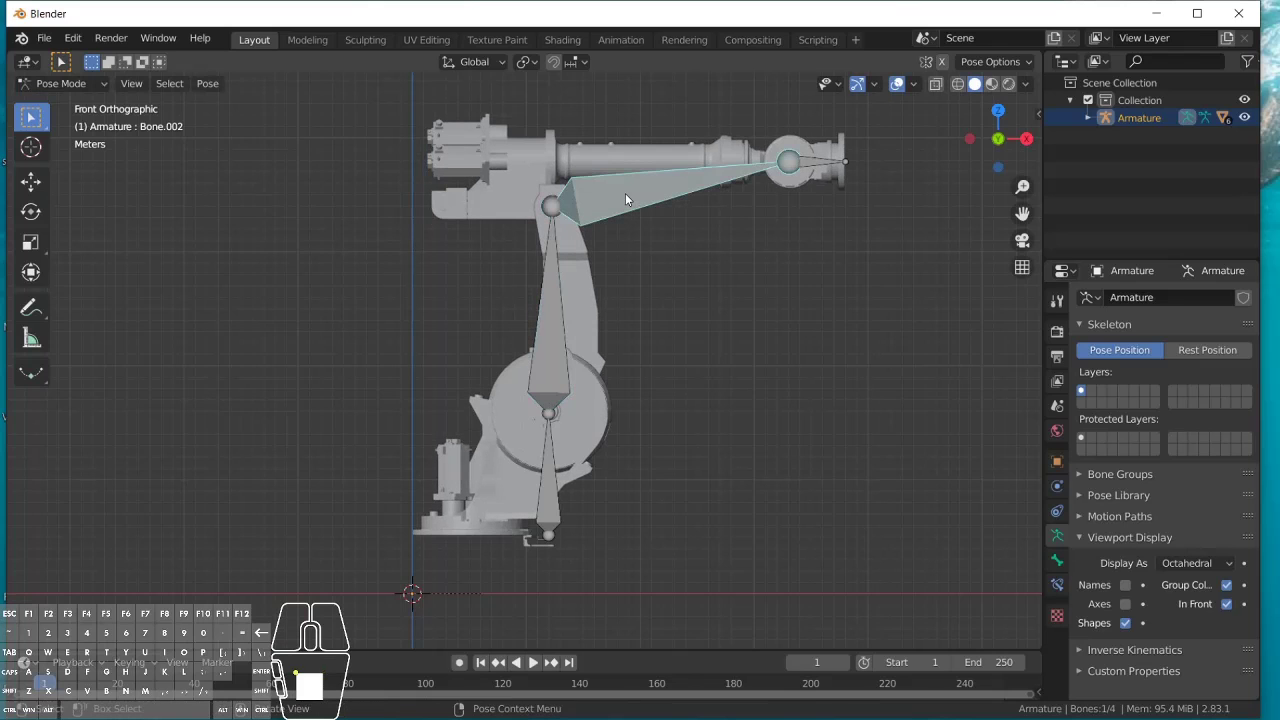
{"action": "key", "text": "r"}
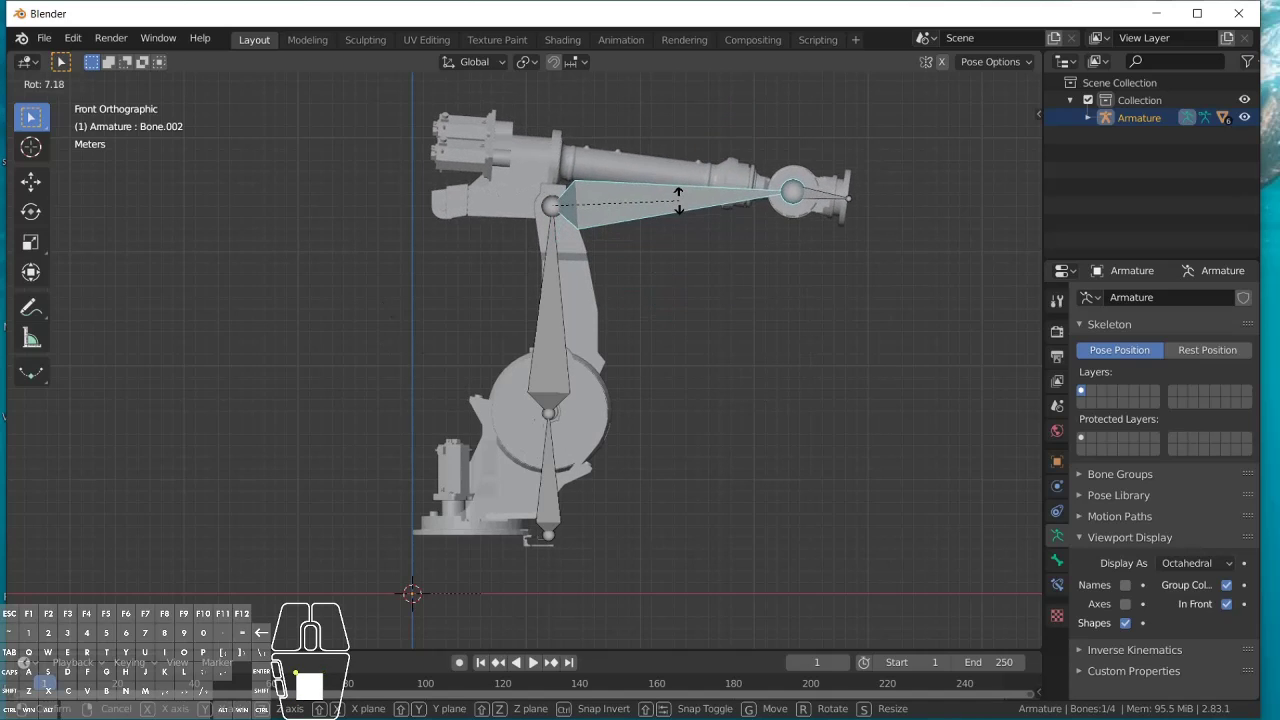
{"action": "left_click", "coordinate": [675, 206]}
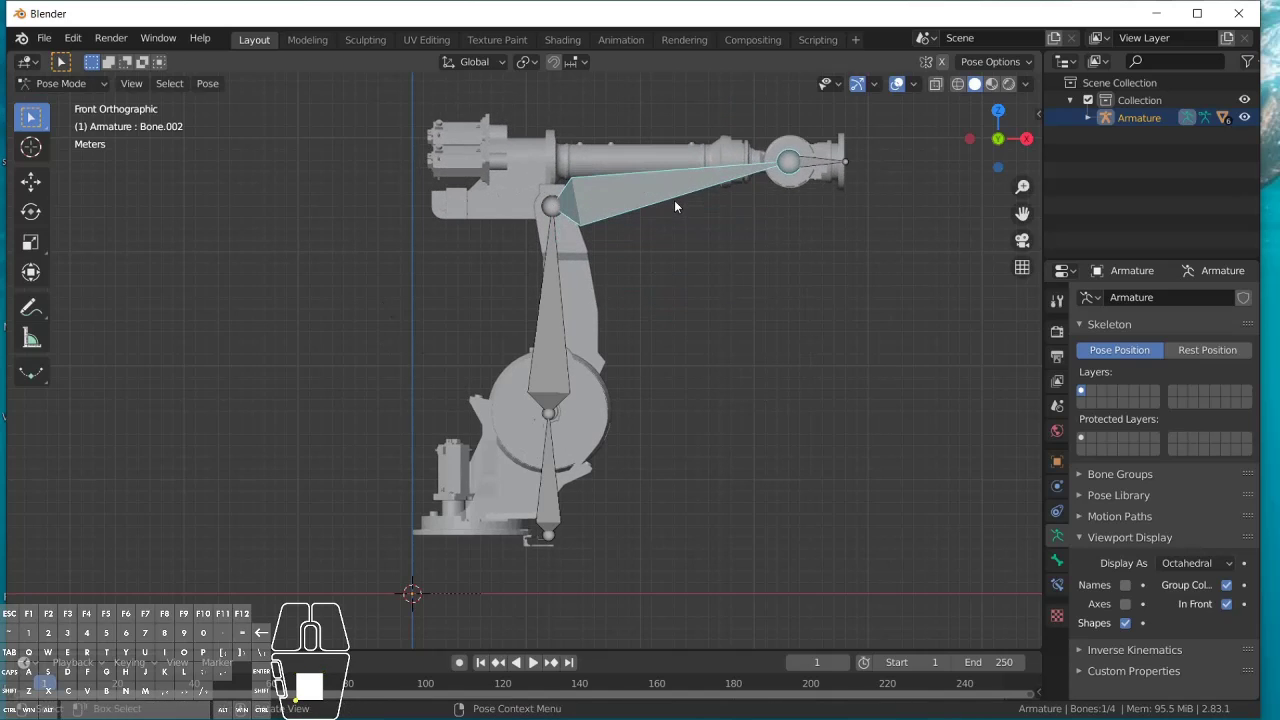
{"action": "left_click", "coordinate": [826, 158]}
{"action": "key", "text": "r"}
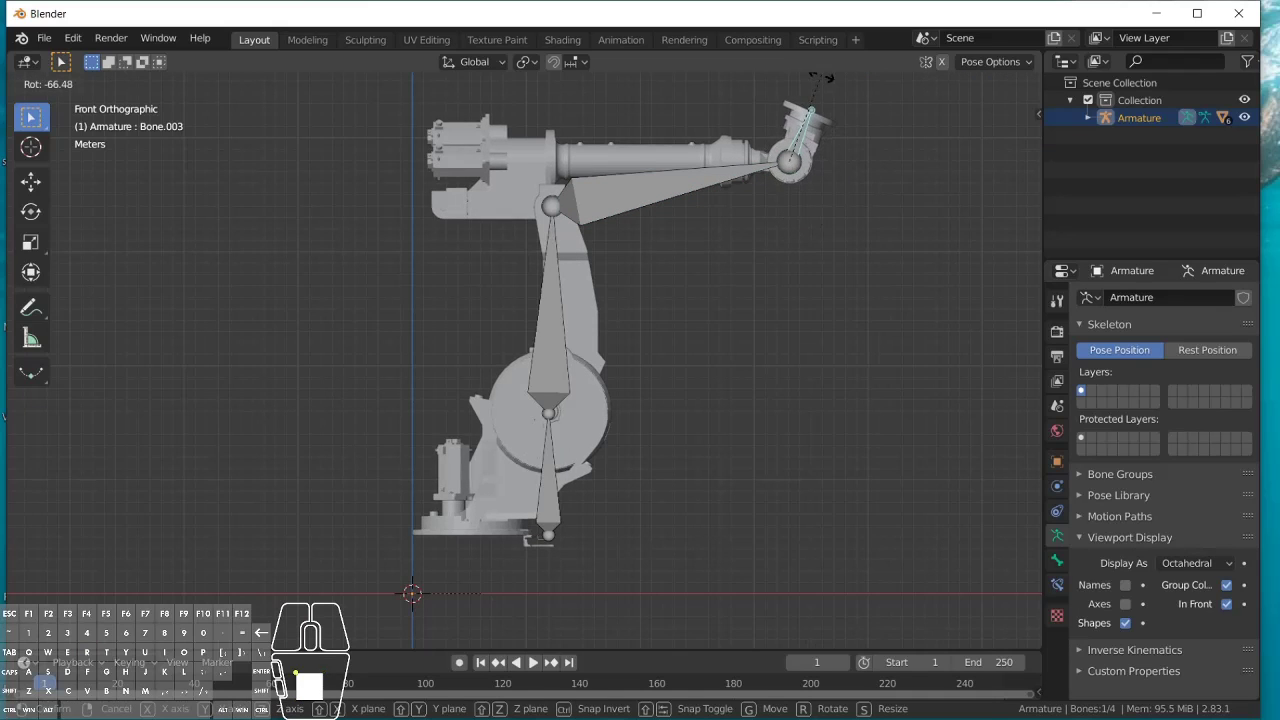
{"action": "key", "text": "Escape"}
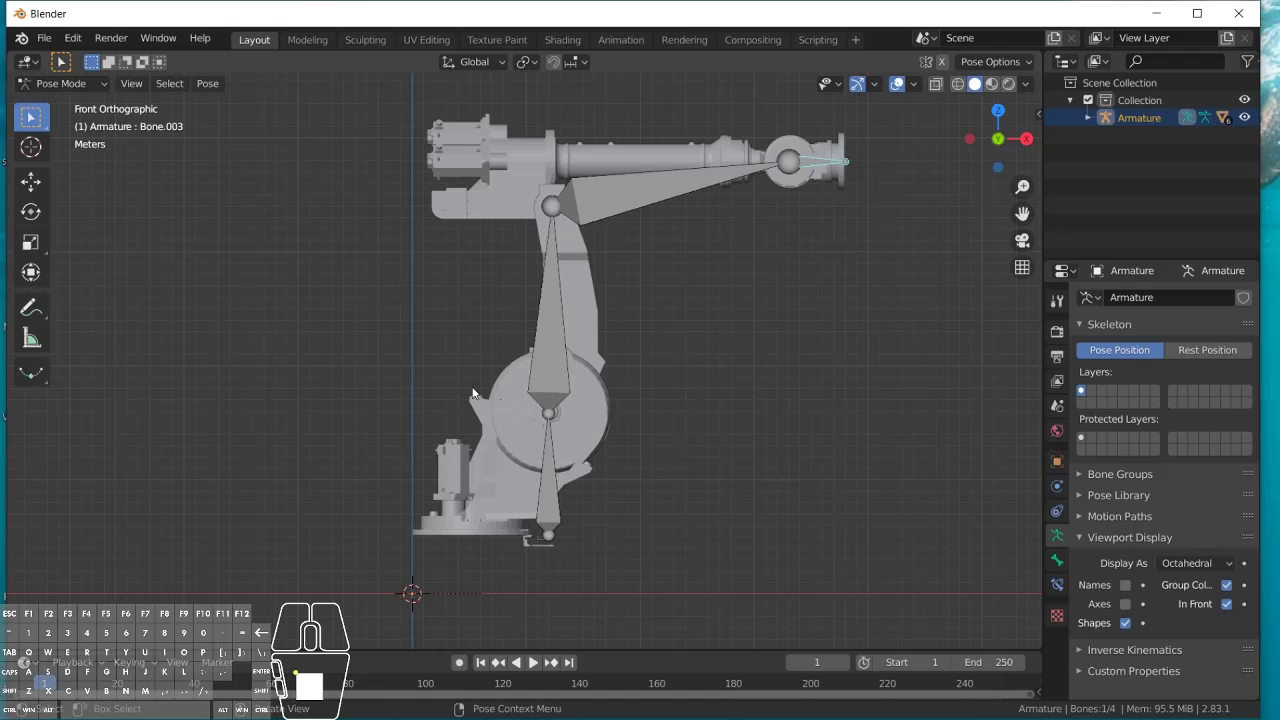
{"action": "left_click", "coordinate": [100, 84]}
{"action": "left_click", "coordinate": [100, 104]}
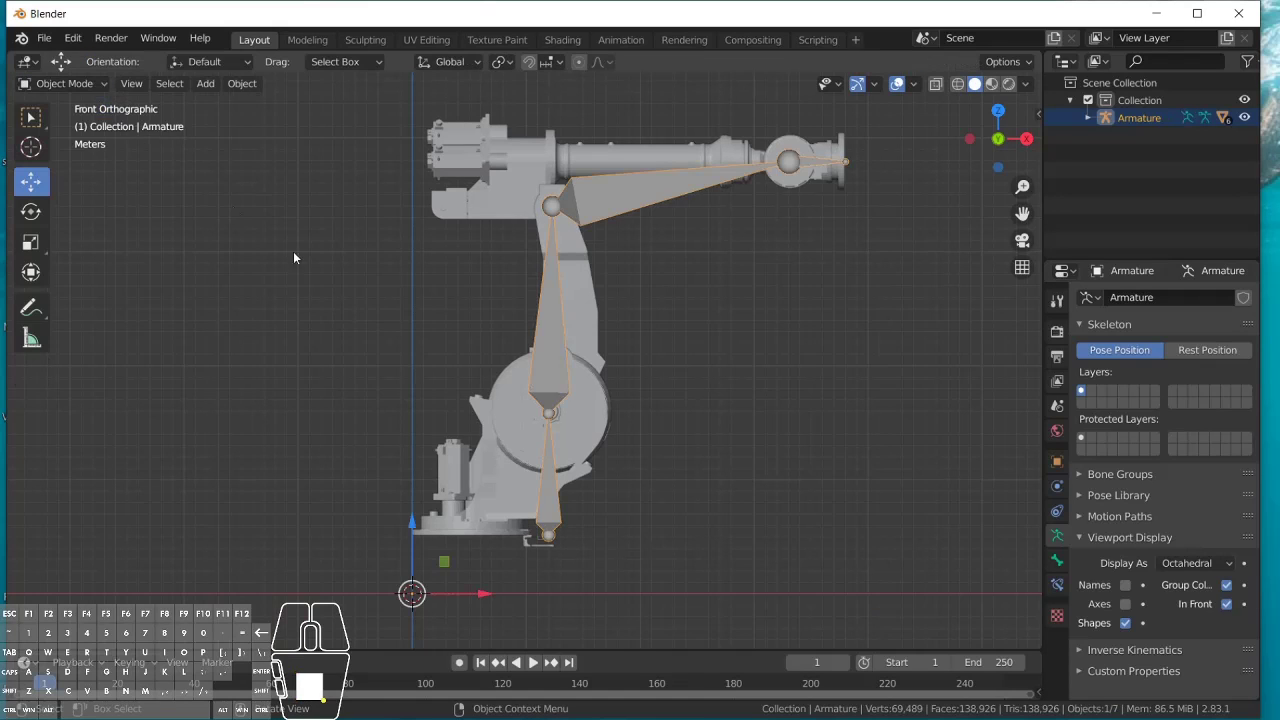
Step: Select the Axis1 part, switch the viewport to wireframe shading, and clear the selection in Object Mode
{"action": "left_click", "coordinate": [509, 404]}
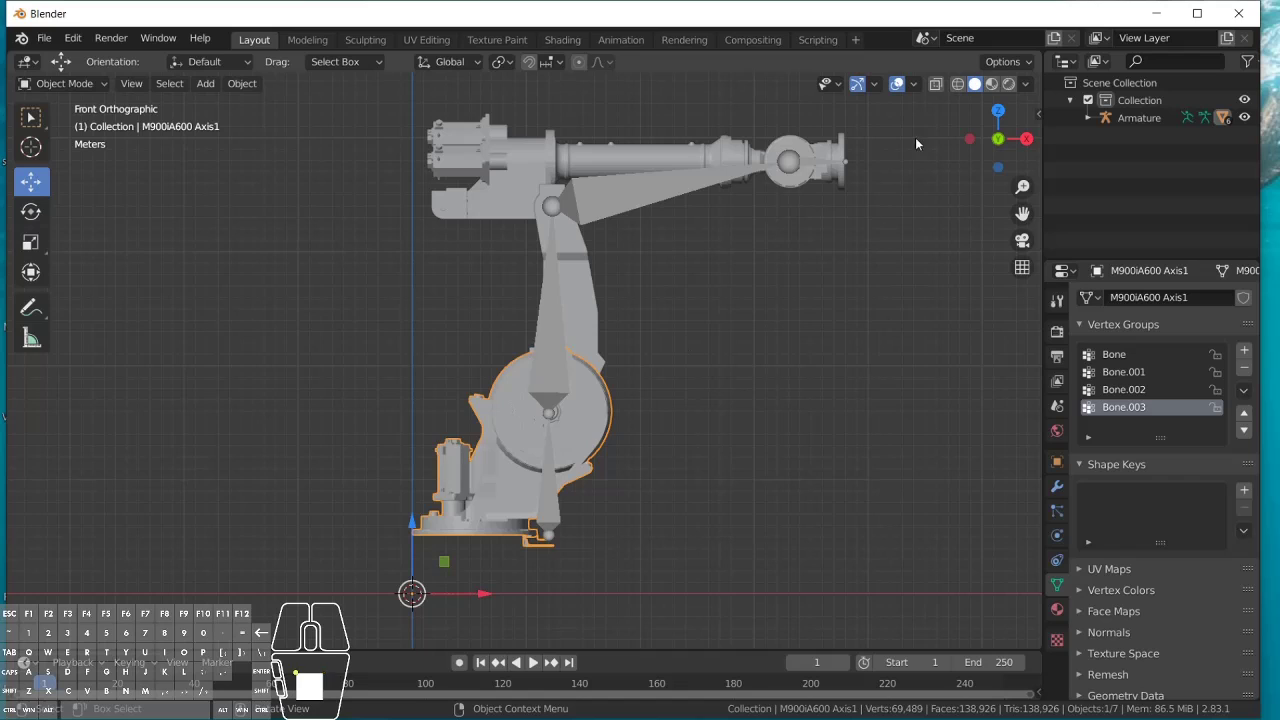
{"action": "left_click", "coordinate": [957, 84]}
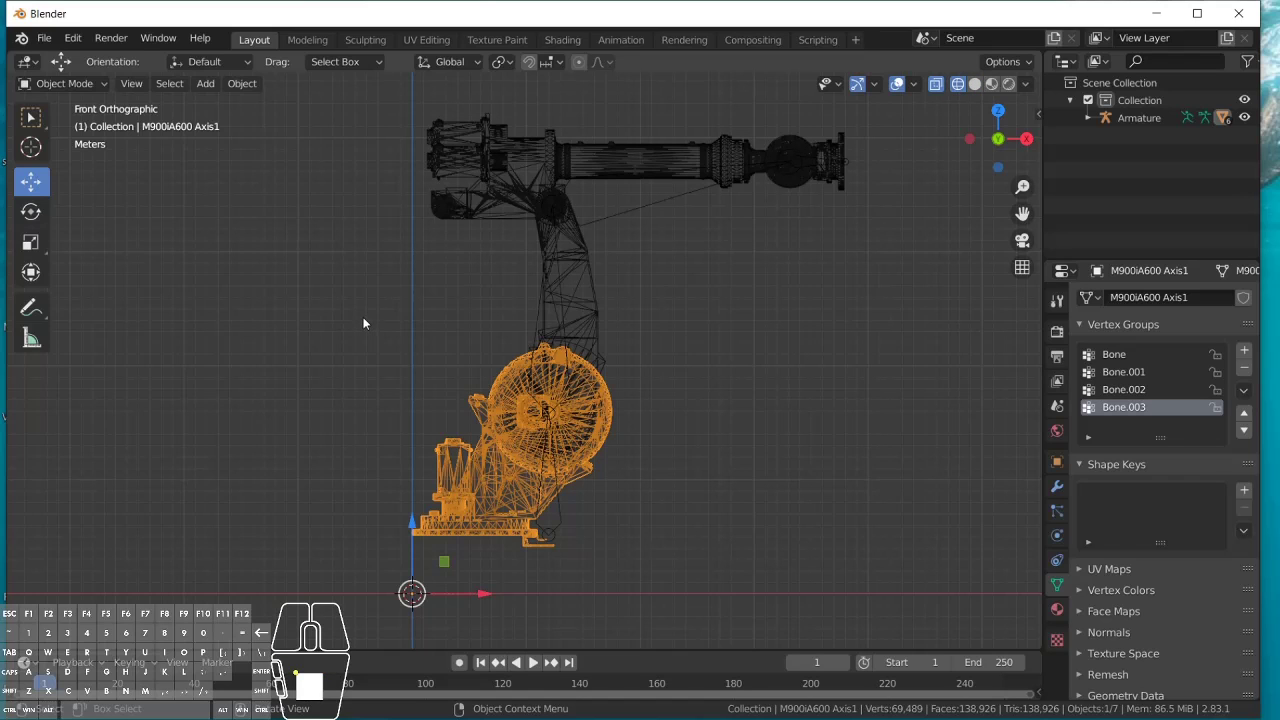
{"action": "left_click_drag", "start_coordinate": [363, 323], "coordinate": [705, 578]}
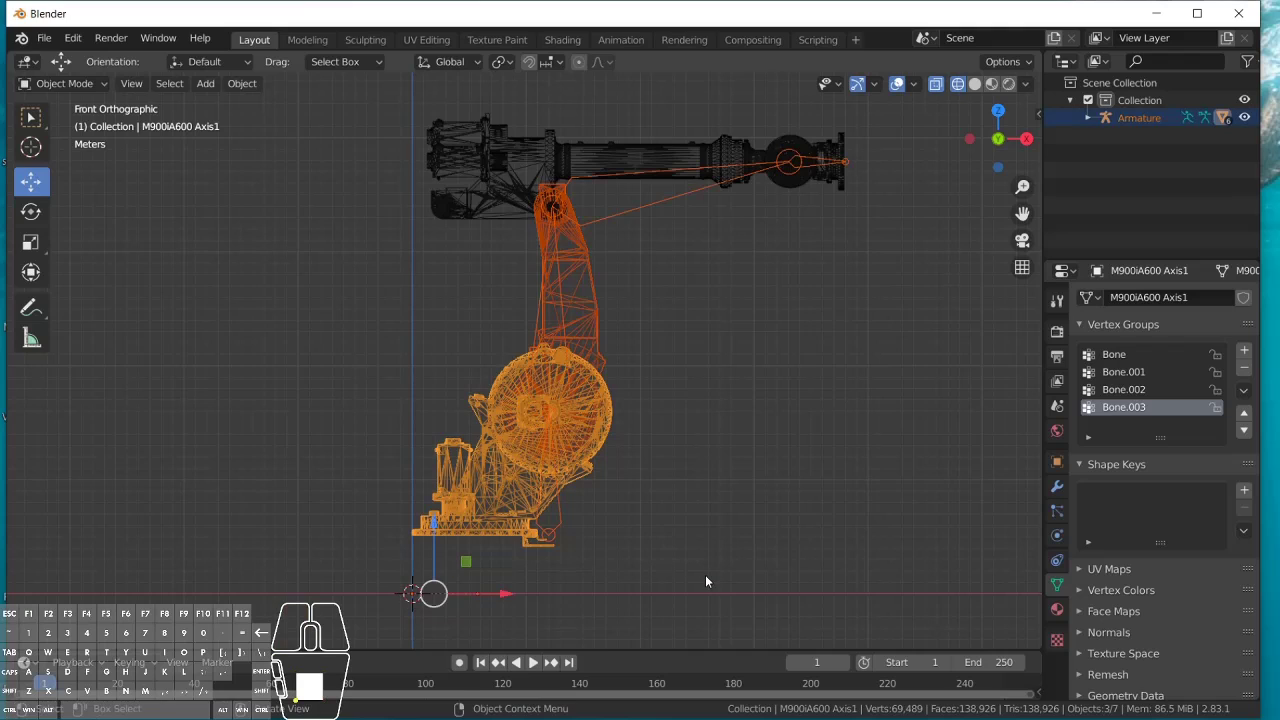
{"action": "left_click", "coordinate": [705, 567]}
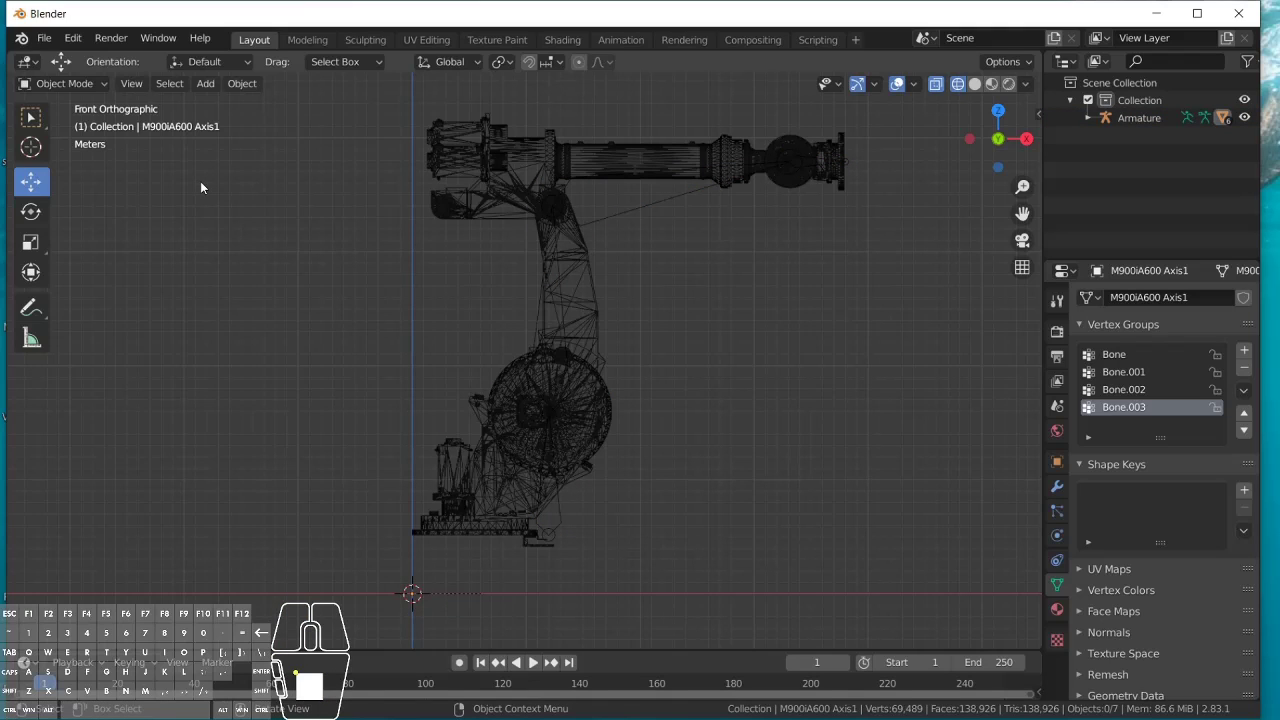
{"action": "left_click", "coordinate": [104, 85]}
{"action": "left_click", "coordinate": [105, 88]}
{"action": "left_click", "coordinate": [105, 88]}
{"action": "left_click", "coordinate": [99, 105]}
Step: Select all of Axis1's vertices in Edit Mode, make Bone its active vertex group, and return to Object Mode with nothing selected
{"action": "left_click", "coordinate": [505, 375]}
{"action": "left_click", "coordinate": [105, 88]}
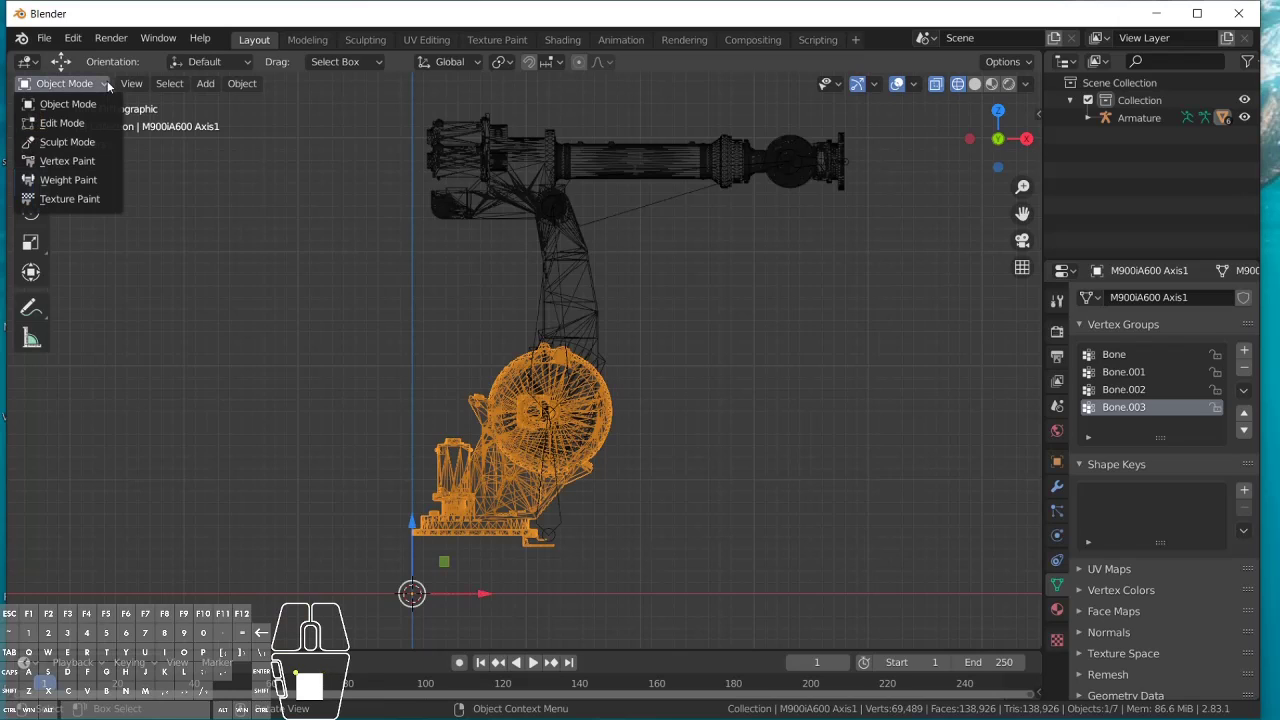
{"action": "left_click", "coordinate": [72, 121]}
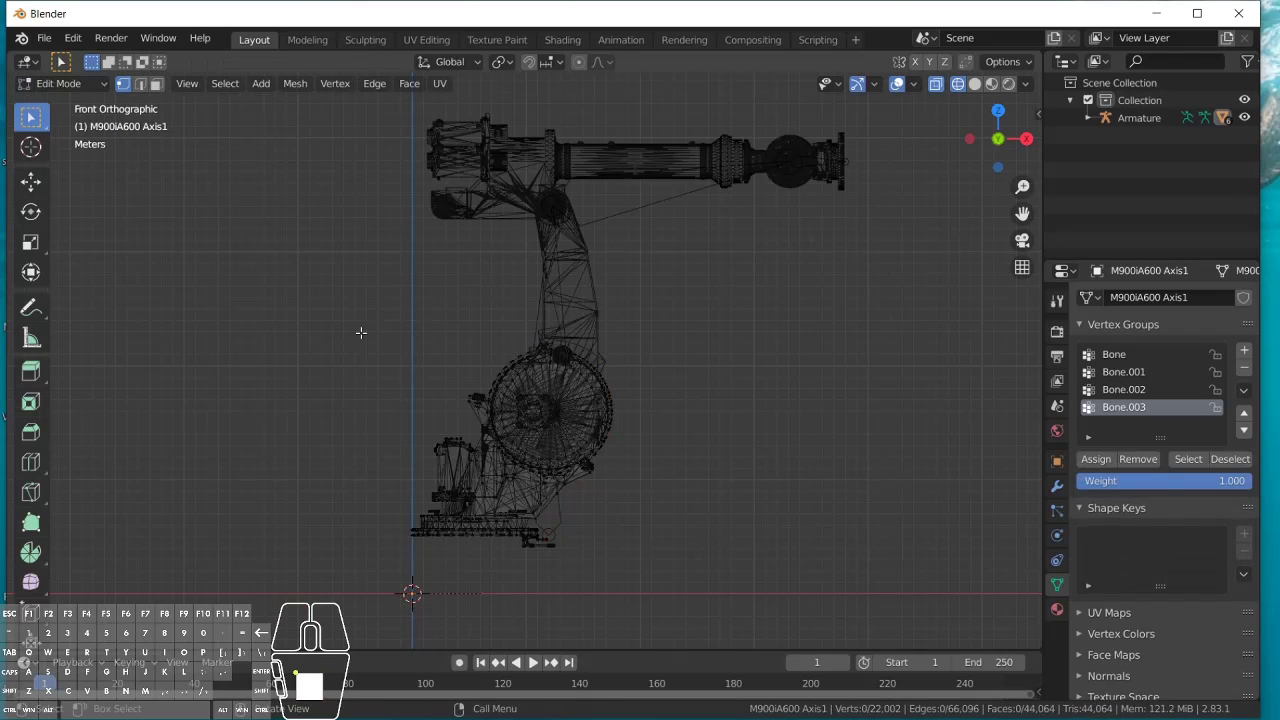
{"action": "left_click_drag", "start_coordinate": [349, 324], "coordinate": [704, 586]}
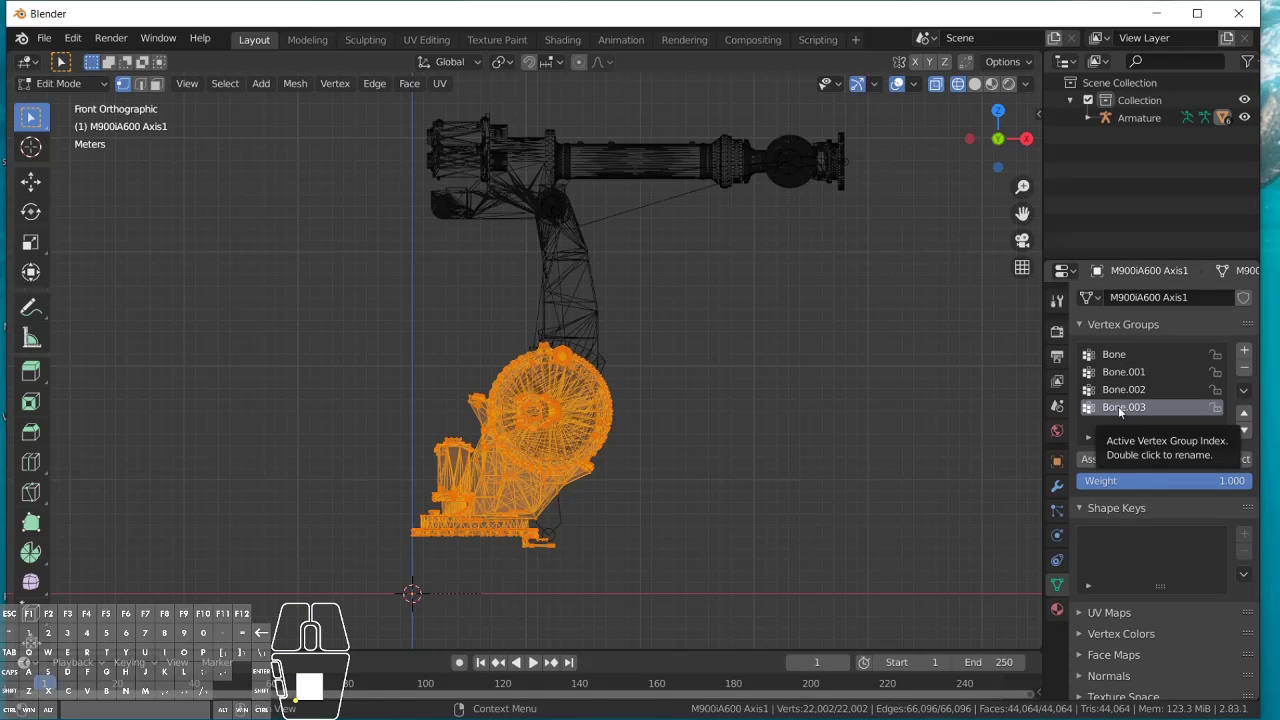
{"action": "left_click", "coordinate": [1122, 358]}
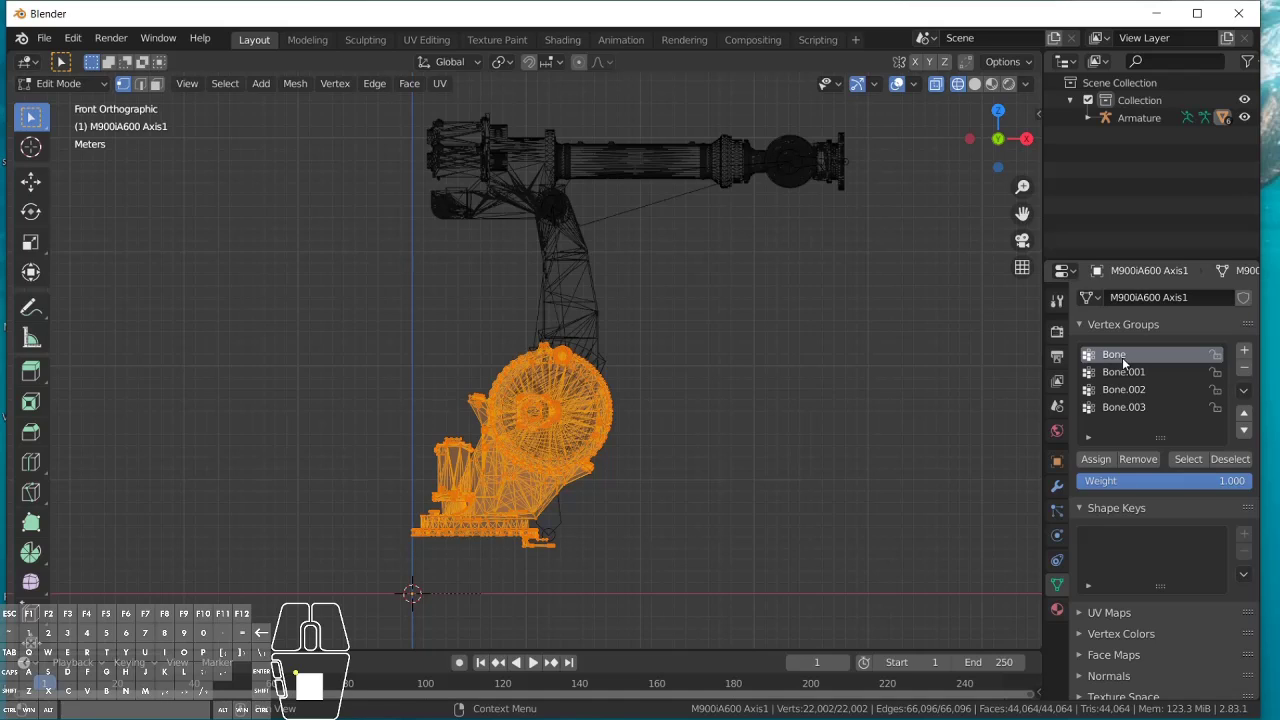
{"action": "left_click", "coordinate": [105, 84]}
{"action": "left_click", "coordinate": [95, 102]}
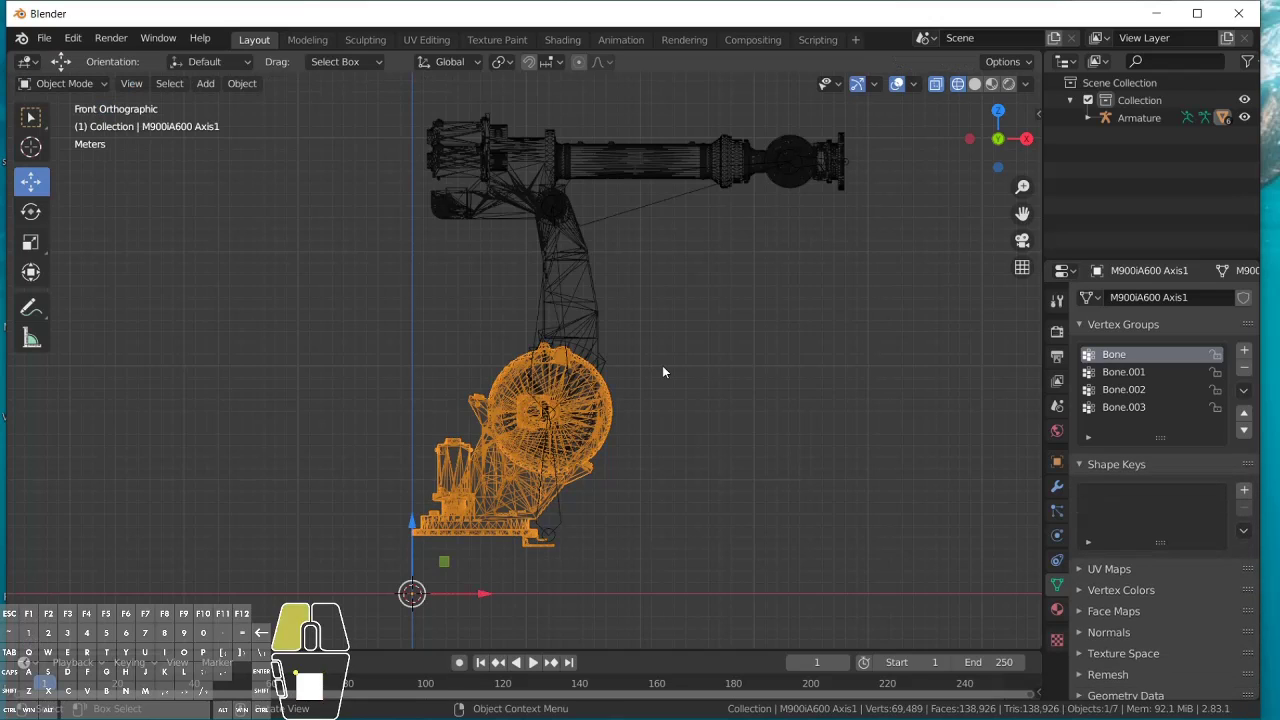
{"action": "left_click", "coordinate": [662, 371]}
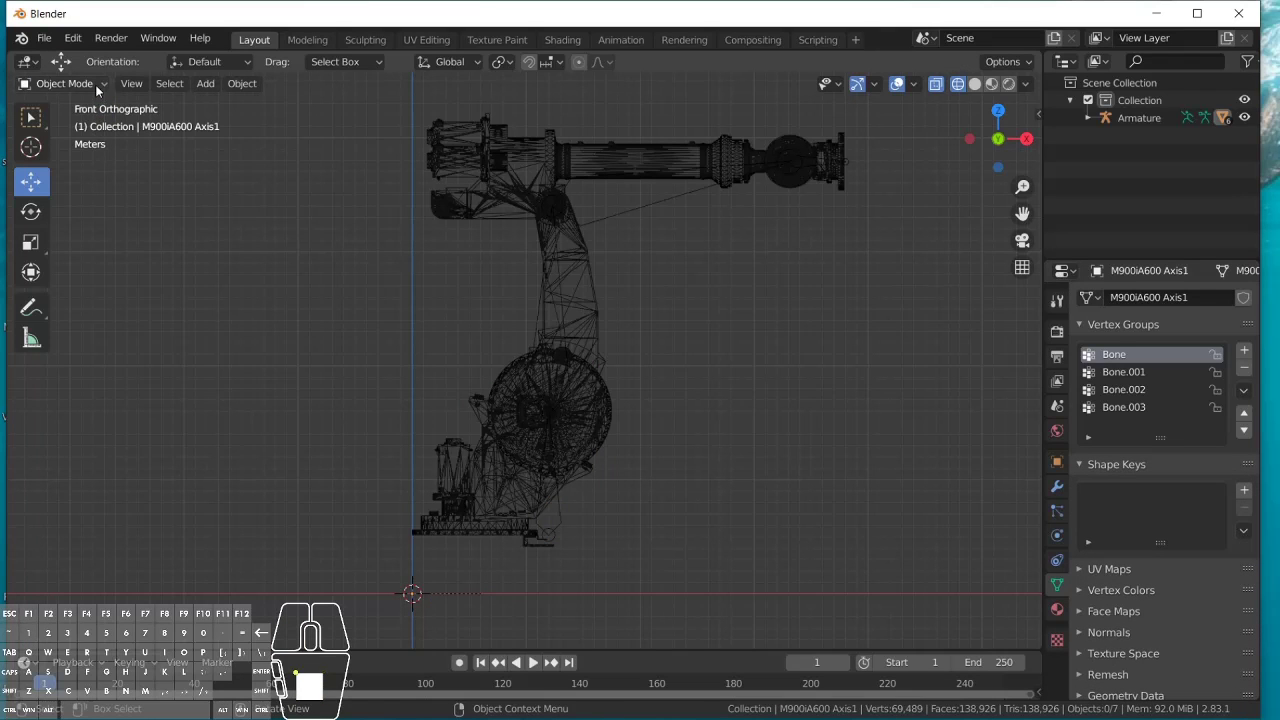
Step: Turn on the display of bone names for the armature and deselect it
{"action": "left_click", "coordinate": [624, 208]}
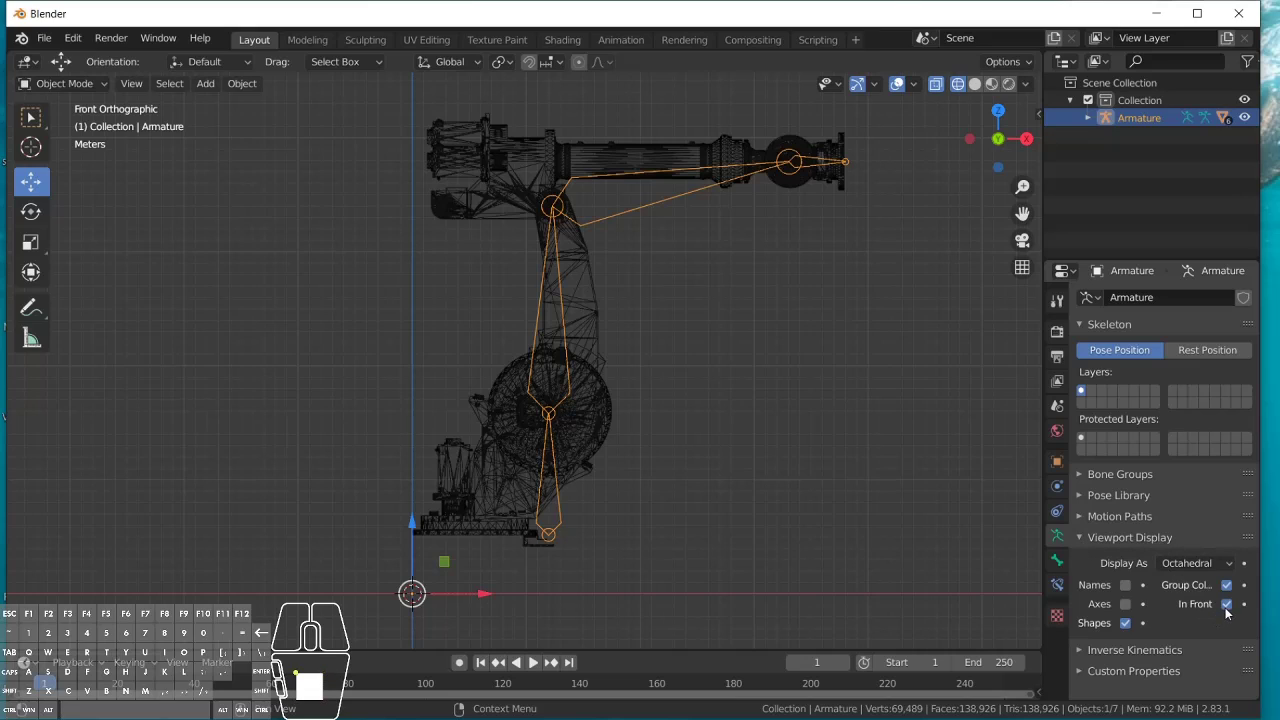
{"action": "left_click", "coordinate": [1126, 586]}
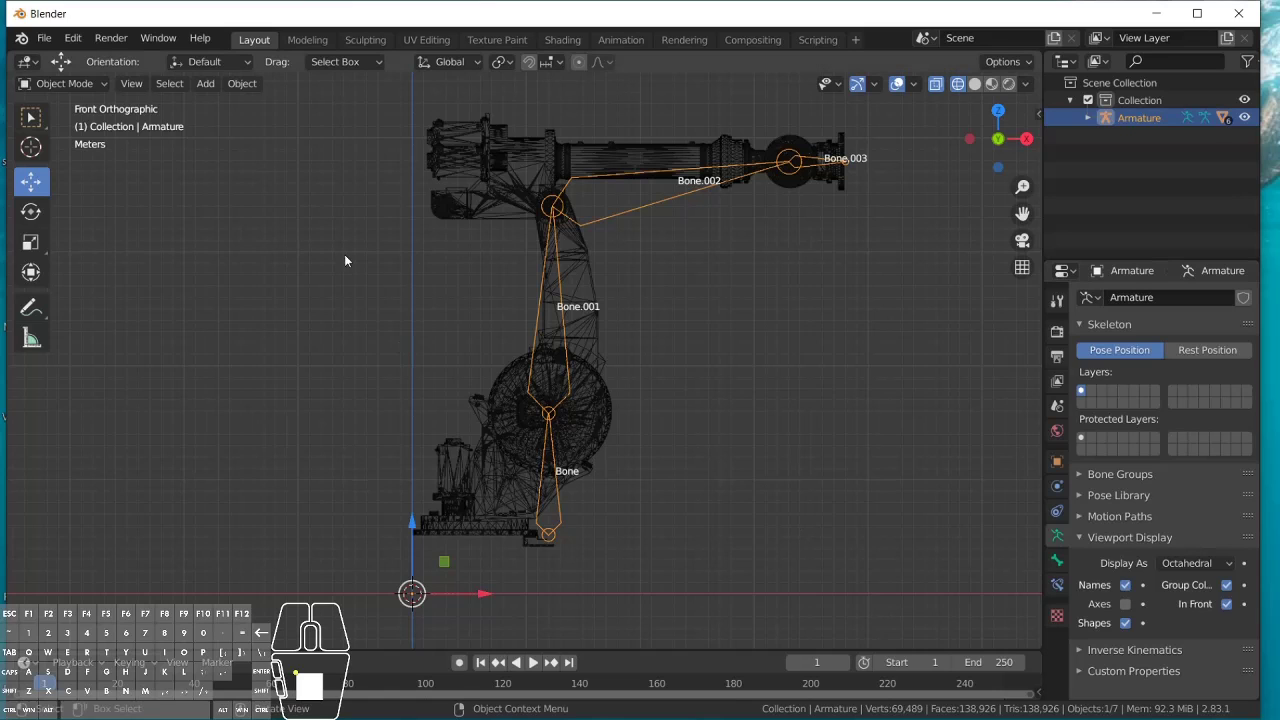
{"action": "left_click", "coordinate": [261, 204]}
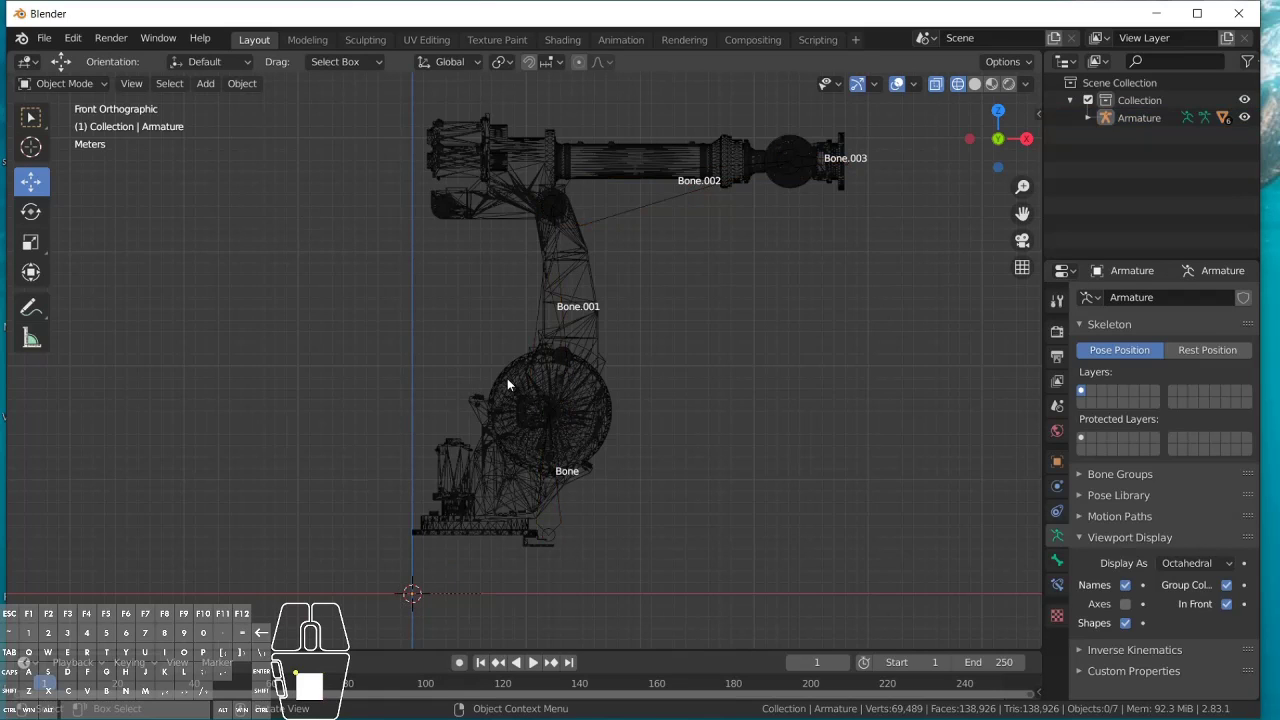
Step: Assign all of Axis1's vertices to the Bone vertex group in Edit Mode with a weight of 1.000
{"action": "left_click", "coordinate": [507, 384]}
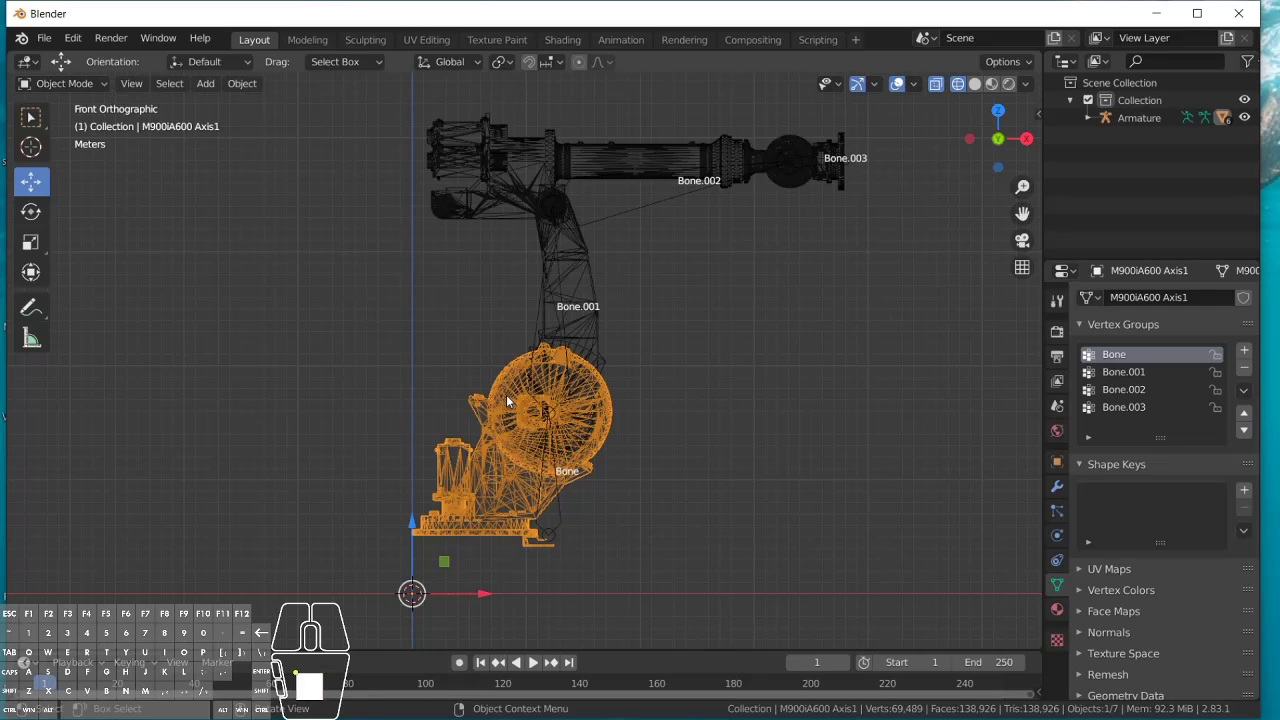
{"action": "left_click", "coordinate": [104, 85]}
{"action": "left_click", "coordinate": [87, 121]}
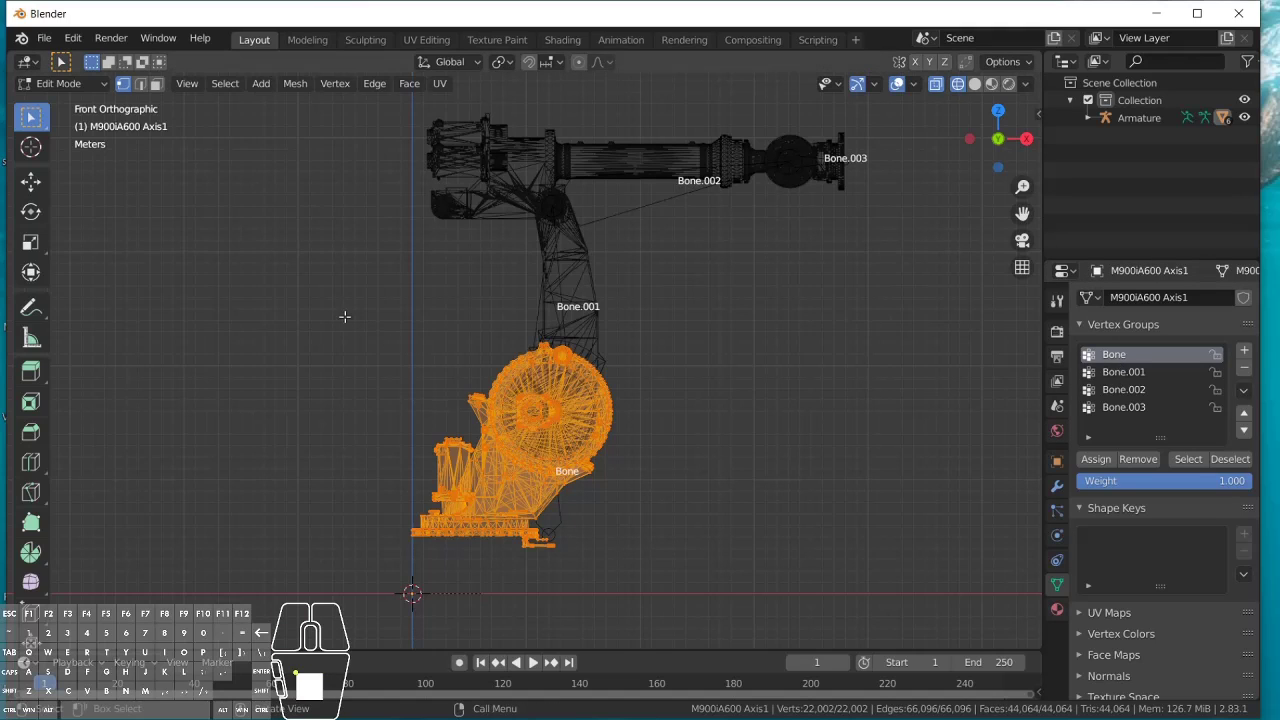
{"action": "left_click_drag", "start_coordinate": [344, 318], "coordinate": [754, 584]}
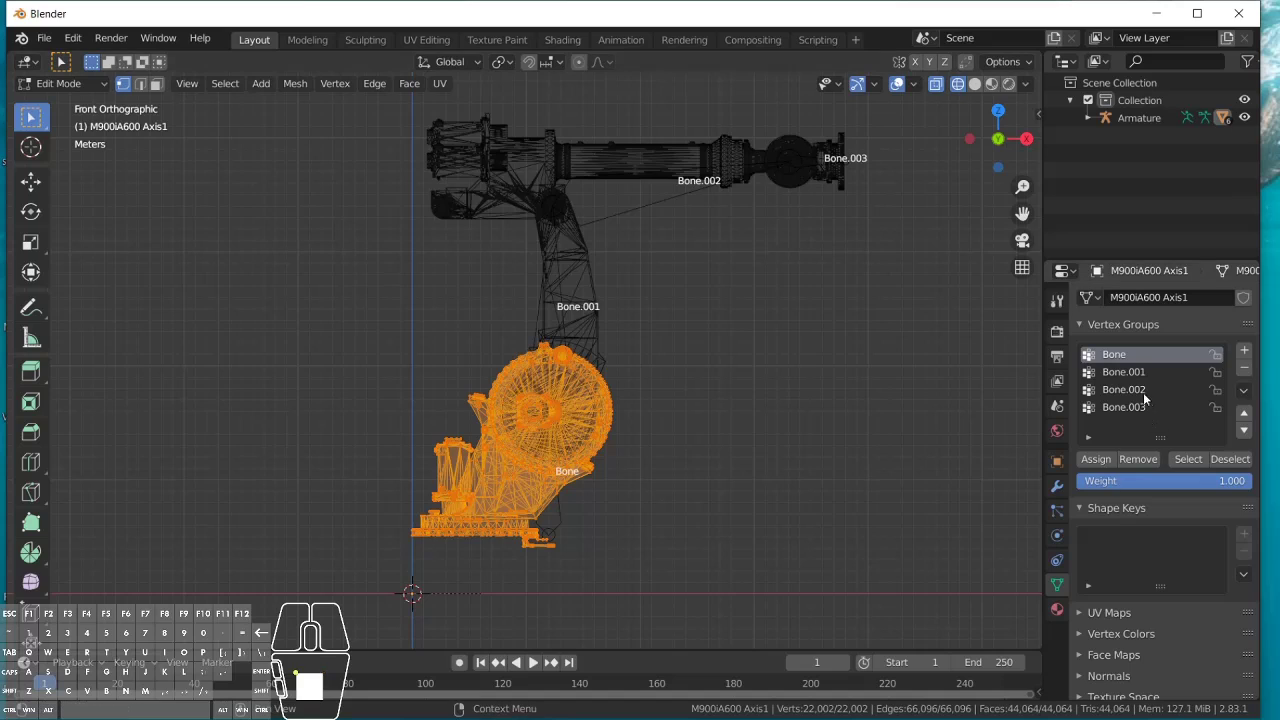
{"action": "left_click", "coordinate": [1096, 459]}
Step: Remove Axis1's vertices from the Bone.001, Bone.002 and Bone.003 vertex groups and return to Object Mode
{"action": "left_click", "coordinate": [1123, 373]}
{"action": "left_click", "coordinate": [1137, 459]}
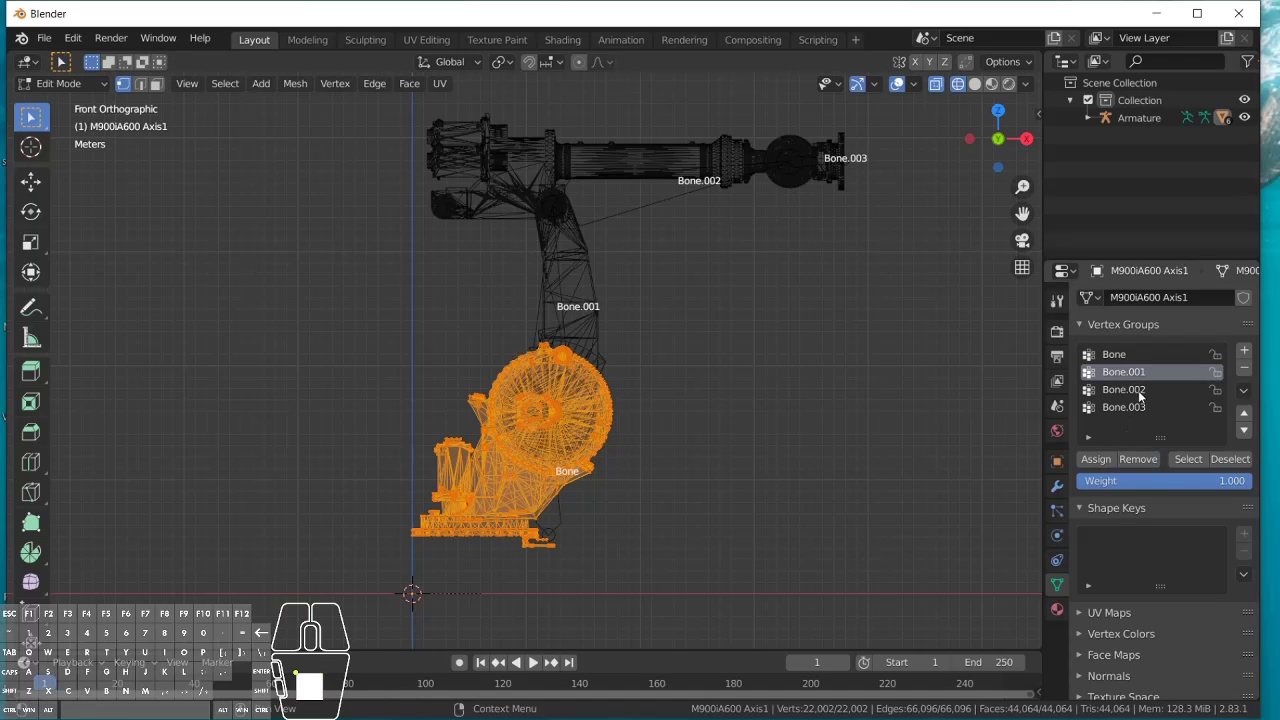
{"action": "left_click", "coordinate": [1140, 392]}
{"action": "left_click", "coordinate": [1142, 460]}
{"action": "left_click", "coordinate": [1135, 408]}
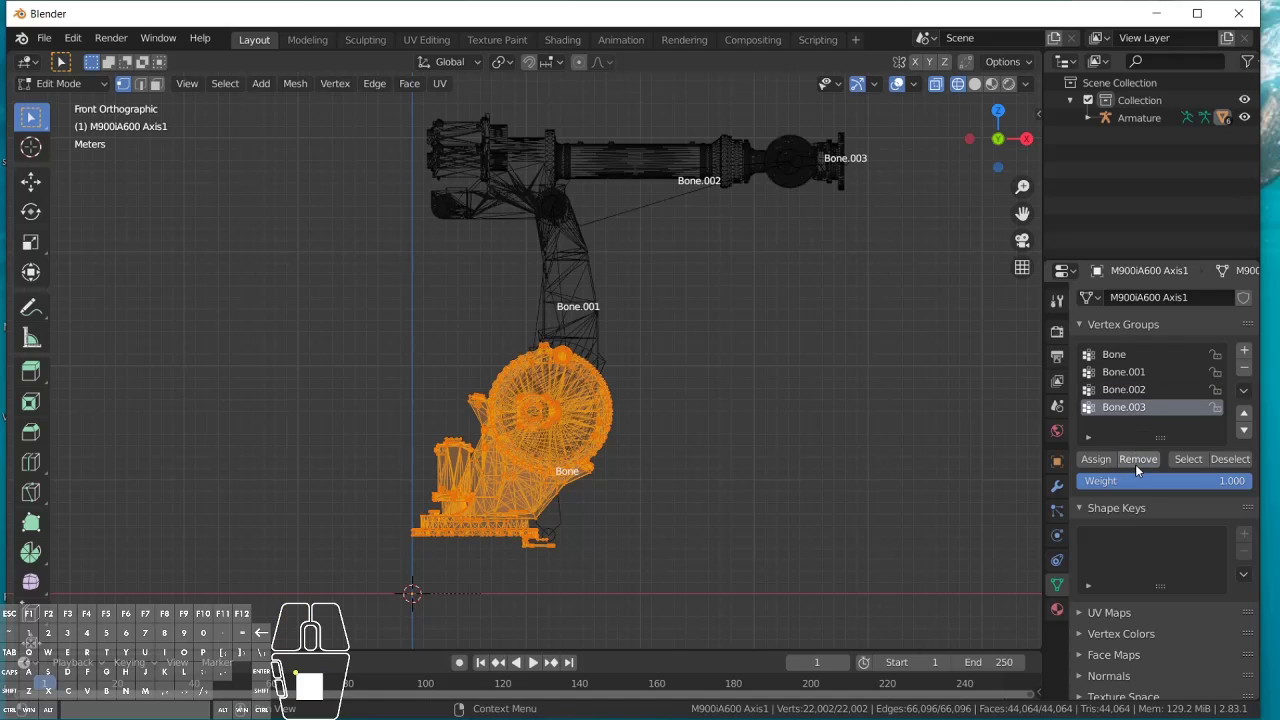
{"action": "left_click", "coordinate": [104, 87]}
{"action": "left_click", "coordinate": [92, 105]}
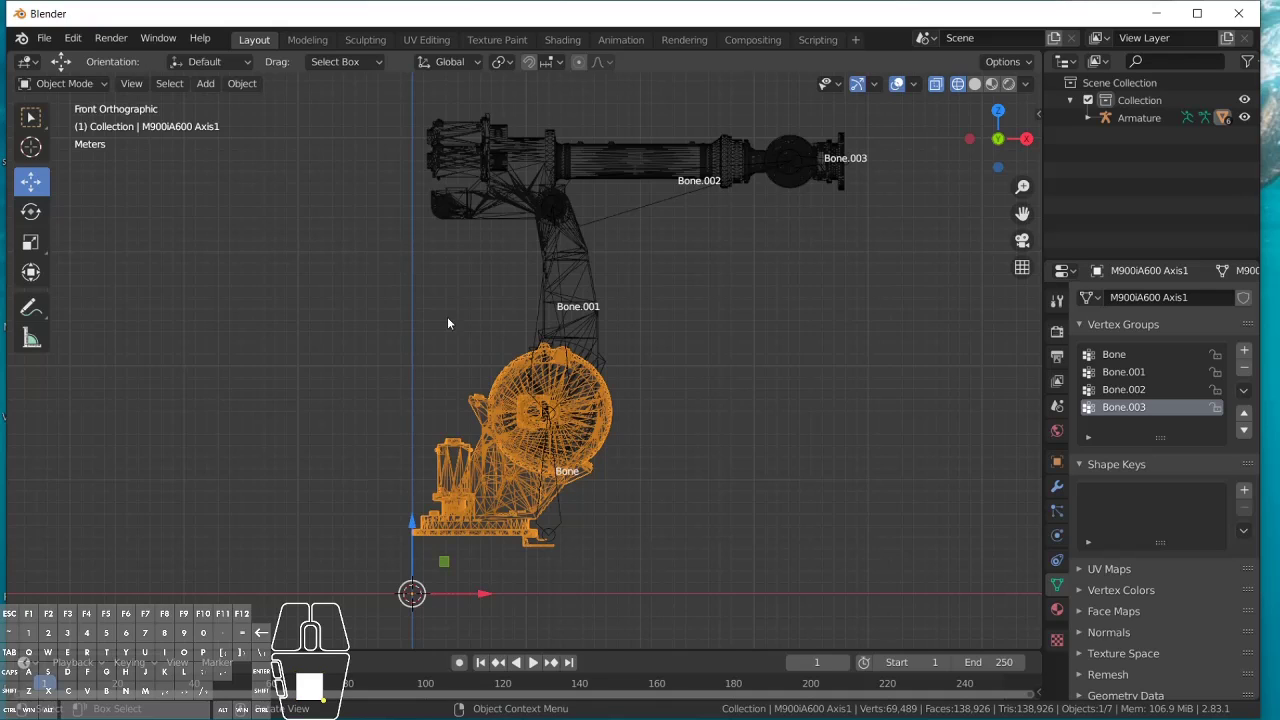
Step: Select all of Axis2's vertices in Edit Mode, remove them from the Bone vertex group and assign them to Bone.001 with a weight of 1.000
{"action": "left_click", "coordinate": [594, 322]}
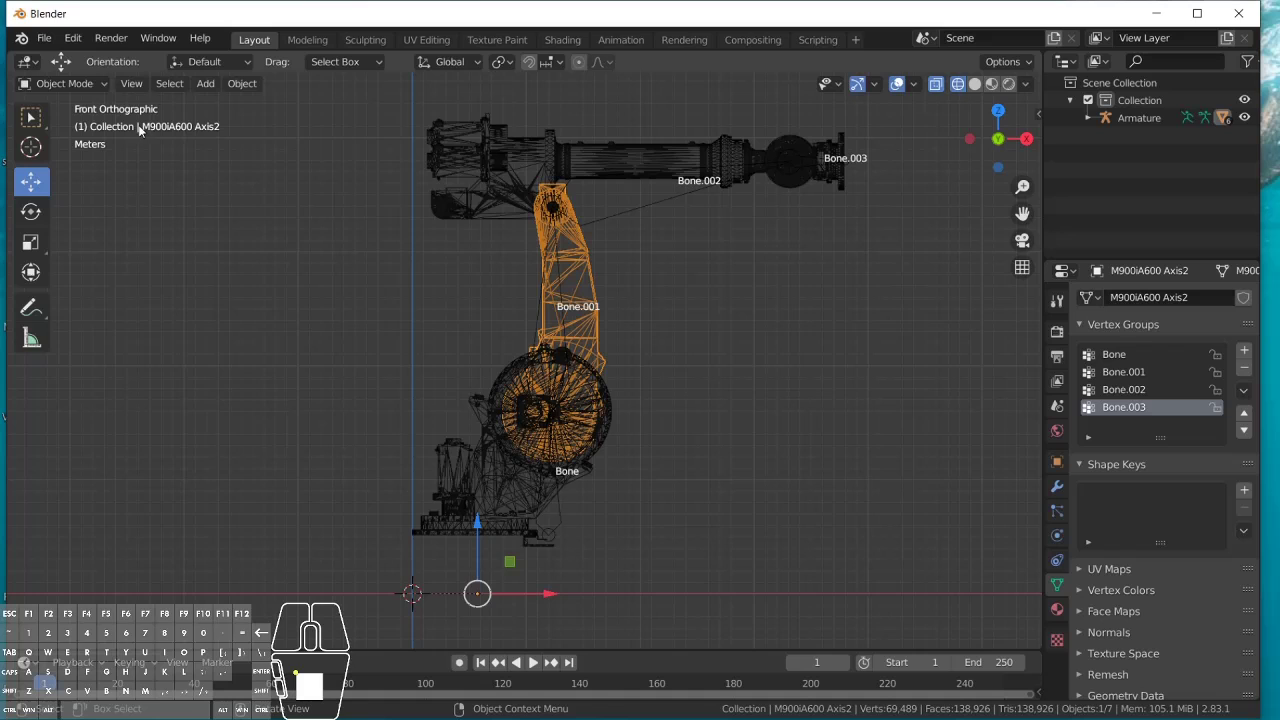
{"action": "left_click", "coordinate": [103, 83]}
{"action": "left_click", "coordinate": [62, 122]}
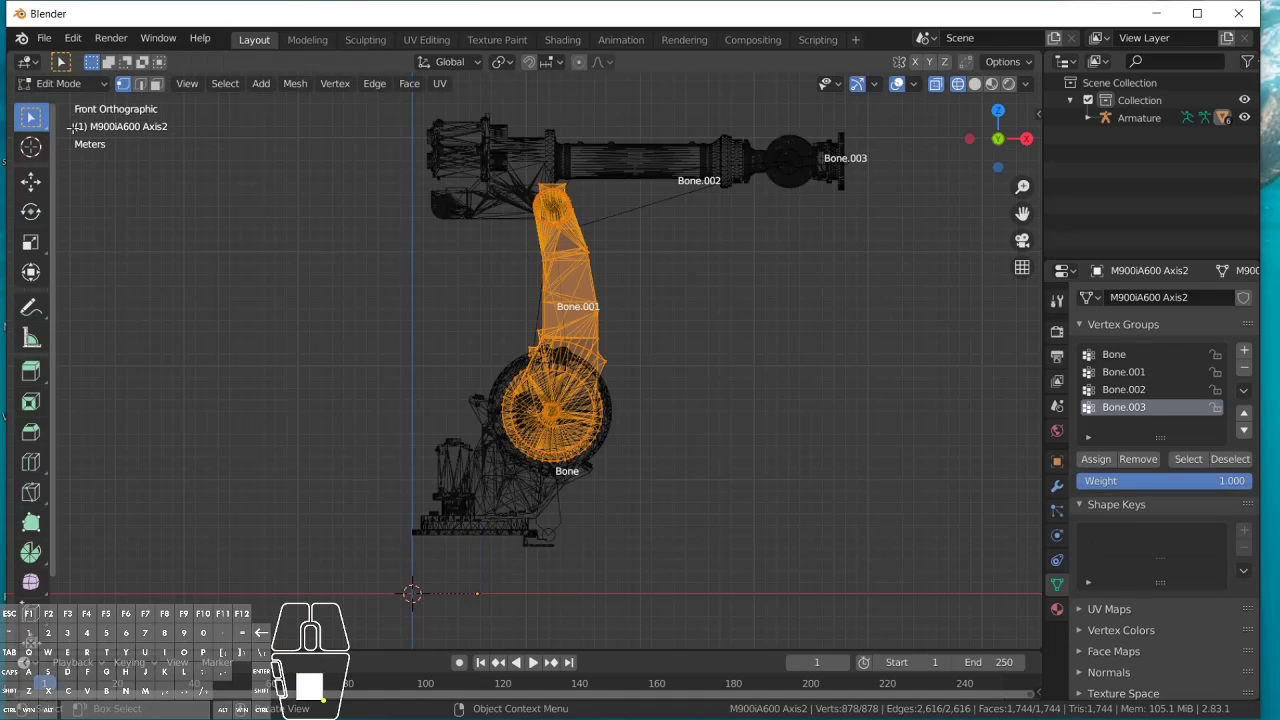
{"action": "left_click_drag", "start_coordinate": [380, 146], "coordinate": [700, 483]}
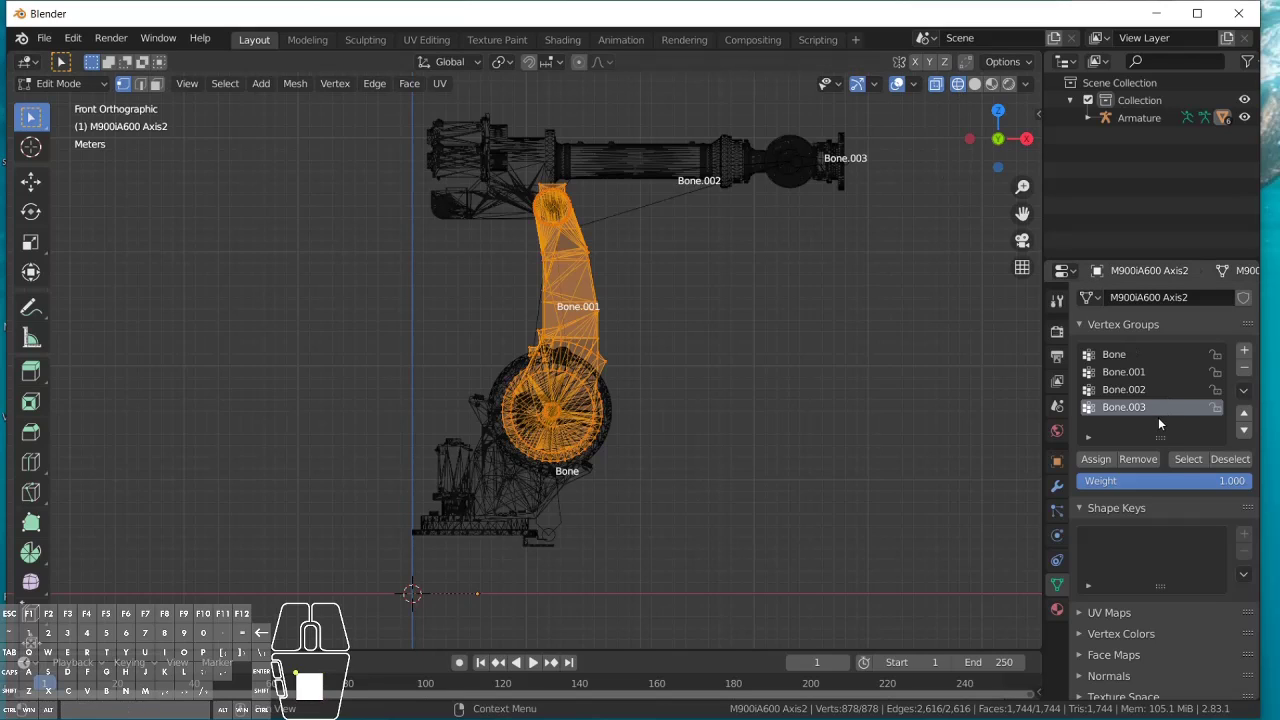
{"action": "left_click", "coordinate": [1127, 356]}
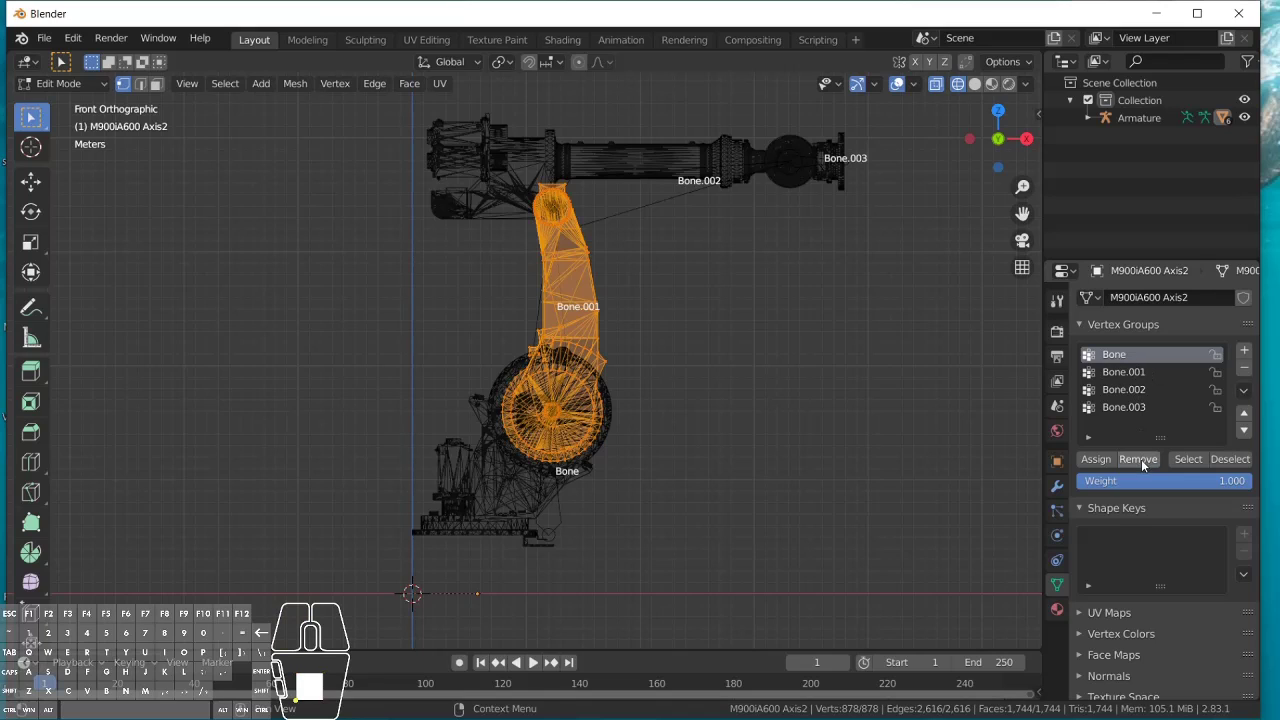
{"action": "left_click", "coordinate": [1140, 376]}
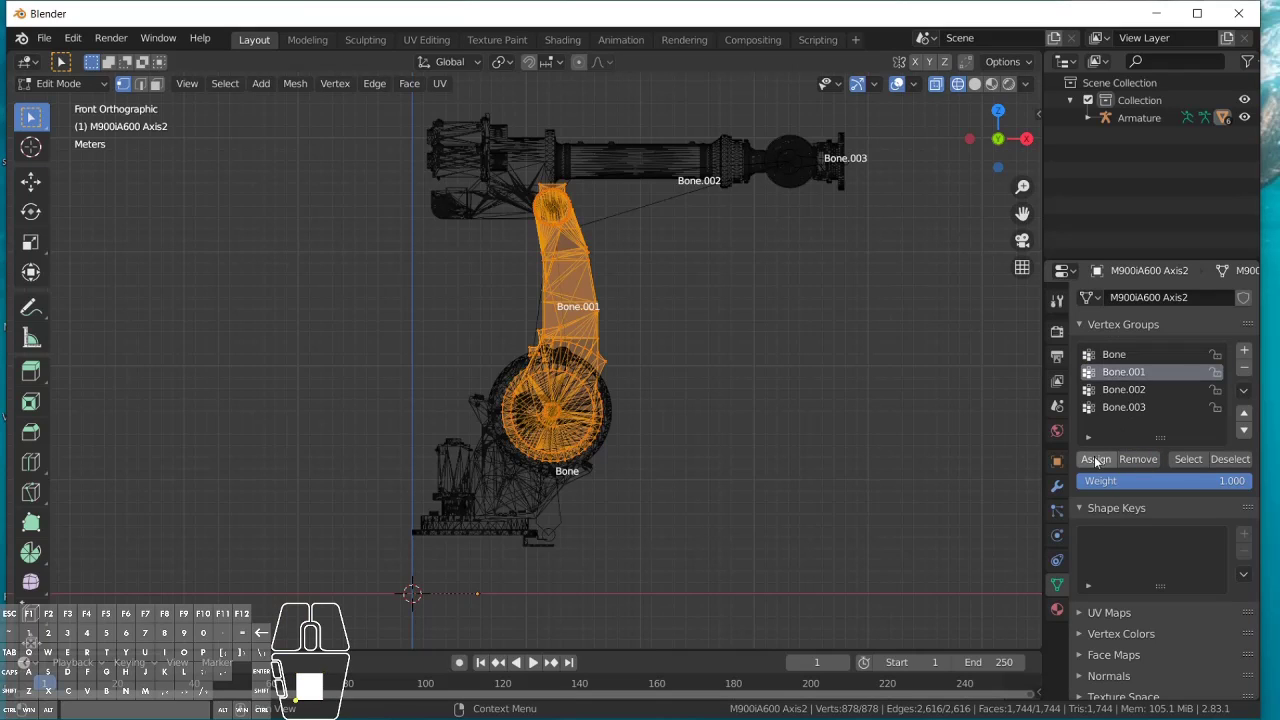
{"action": "left_click", "coordinate": [1095, 460]}
Step: Remove Axis2's vertices from the Bone.002 and Bone.003 vertex groups and return to Object Mode
{"action": "left_click", "coordinate": [1143, 391]}
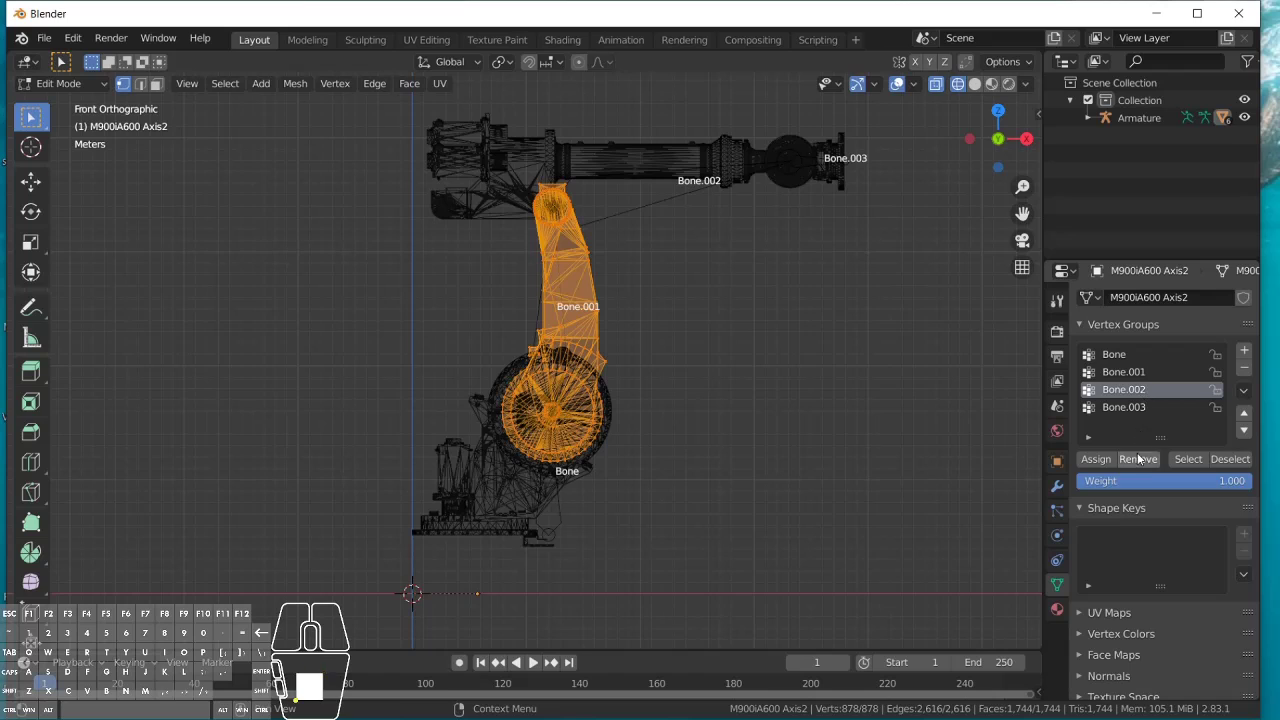
{"action": "left_click", "coordinate": [1138, 459]}
{"action": "left_click", "coordinate": [1138, 407]}
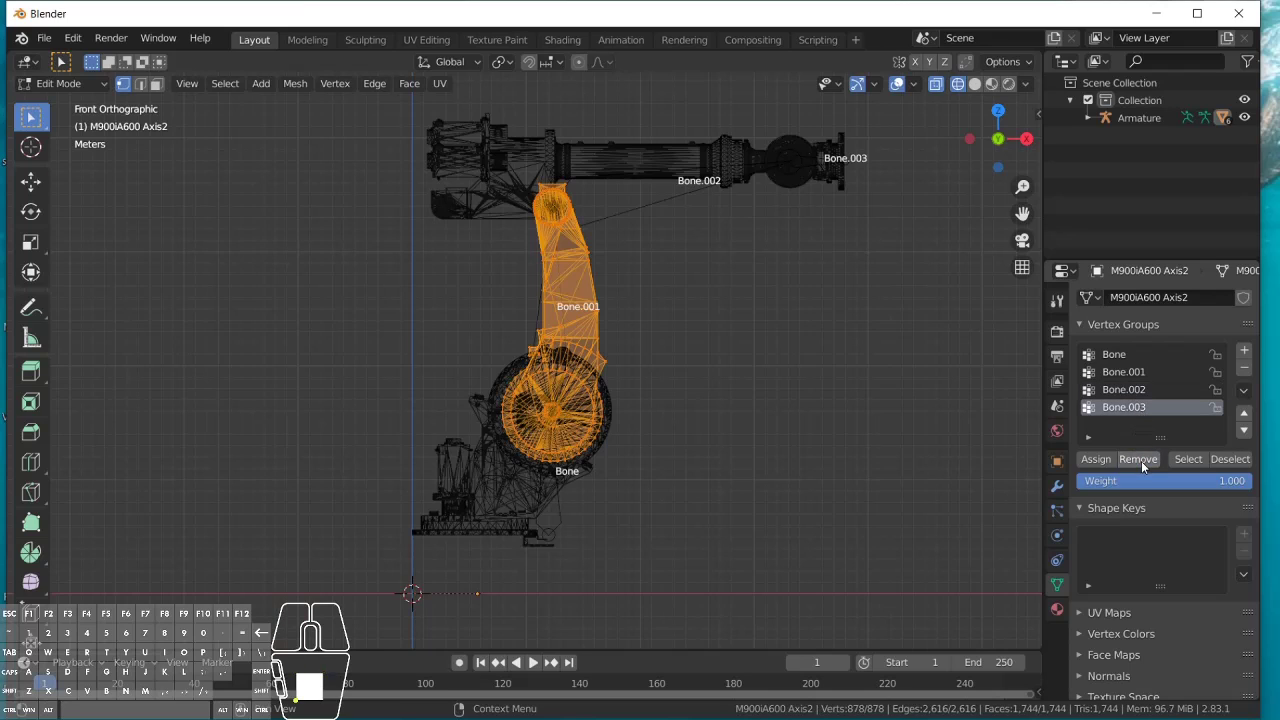
{"action": "left_click", "coordinate": [67, 83]}
{"action": "left_click", "coordinate": [58, 103]}
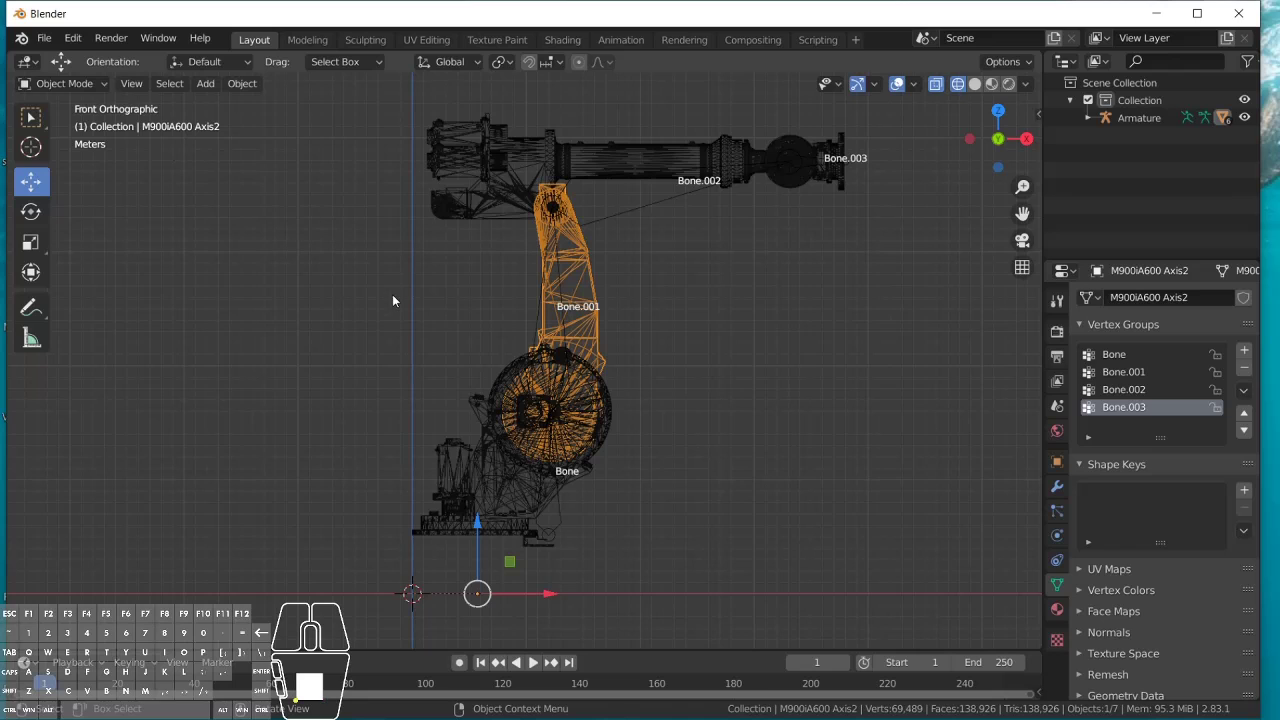
Step: Select all of Axis3's vertices in Edit Mode and remove them from the Bone and Bone.001 vertex groups
{"action": "left_click", "coordinate": [510, 176]}
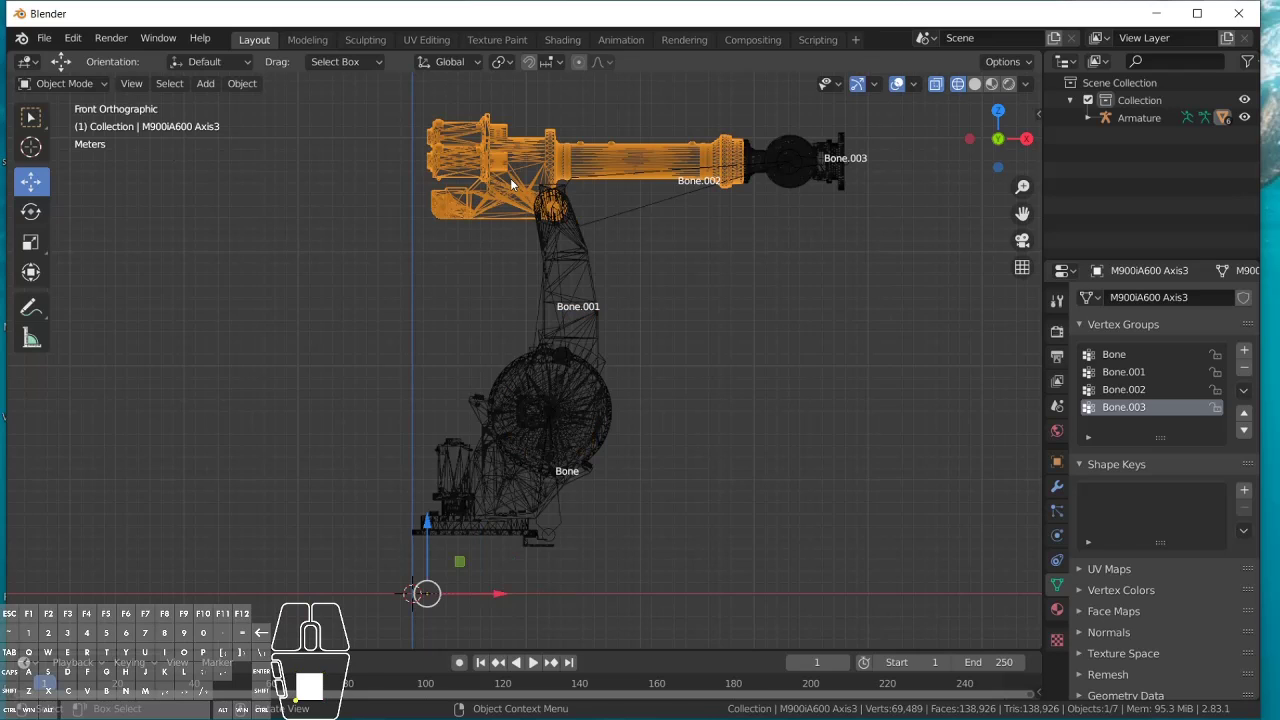
{"action": "left_click", "coordinate": [102, 82]}
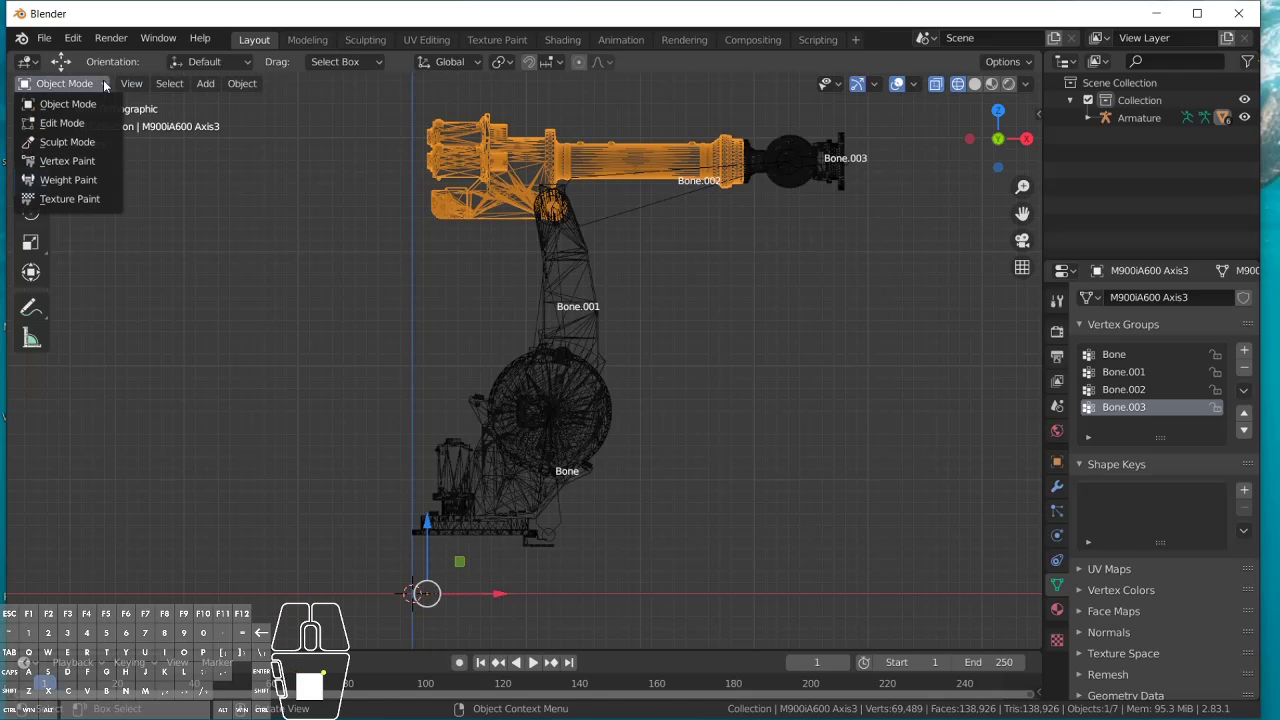
{"action": "left_click", "coordinate": [62, 123]}
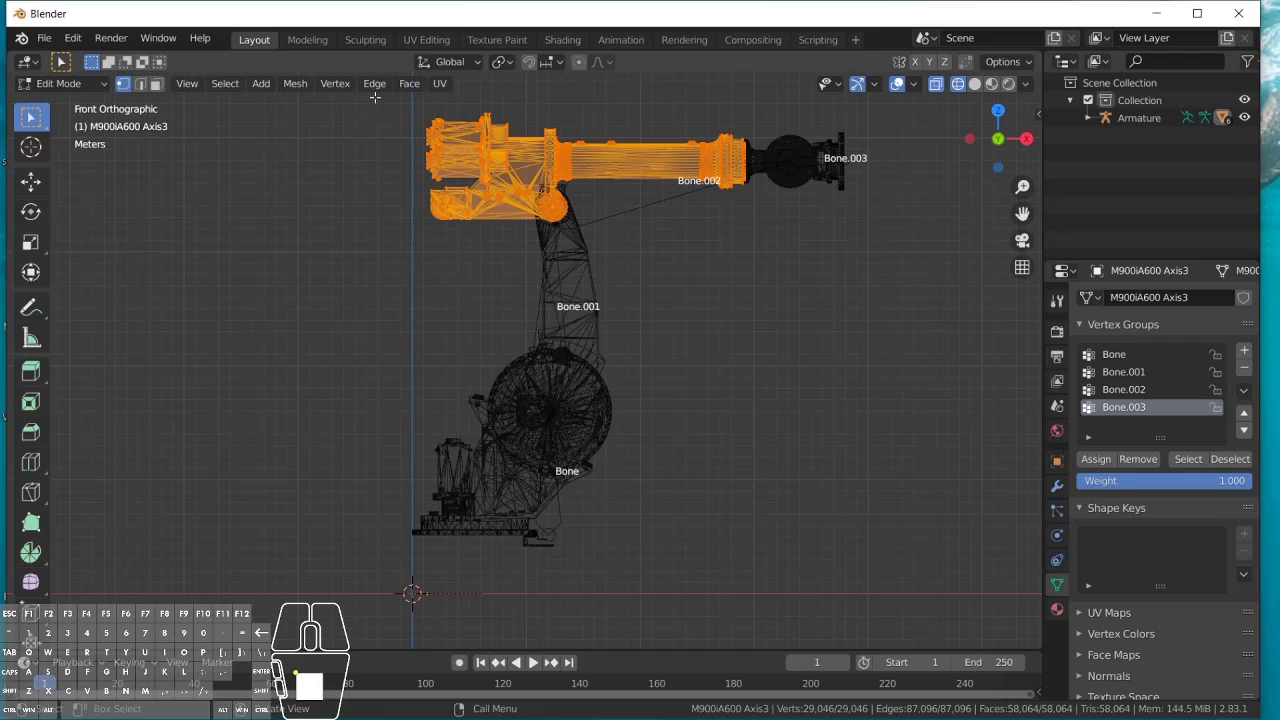
{"action": "left_click_drag", "start_coordinate": [375, 97], "coordinate": [822, 300]}
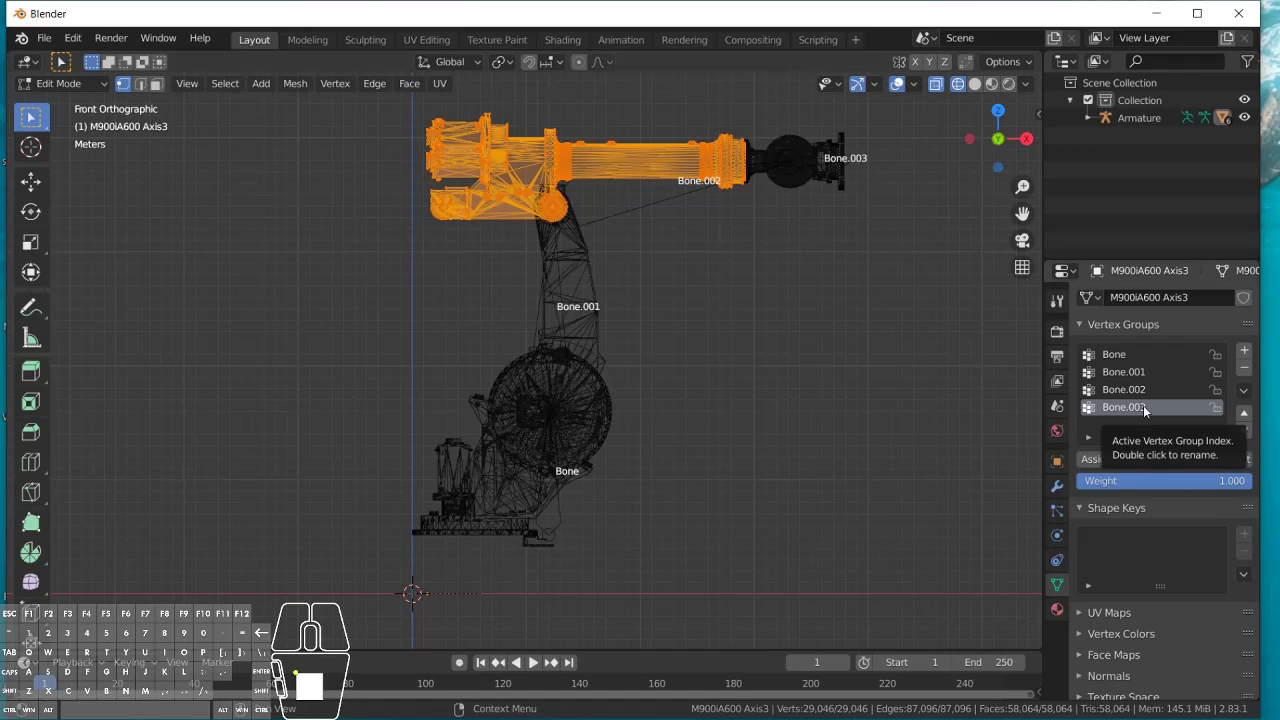
{"action": "left_click", "coordinate": [1147, 354]}
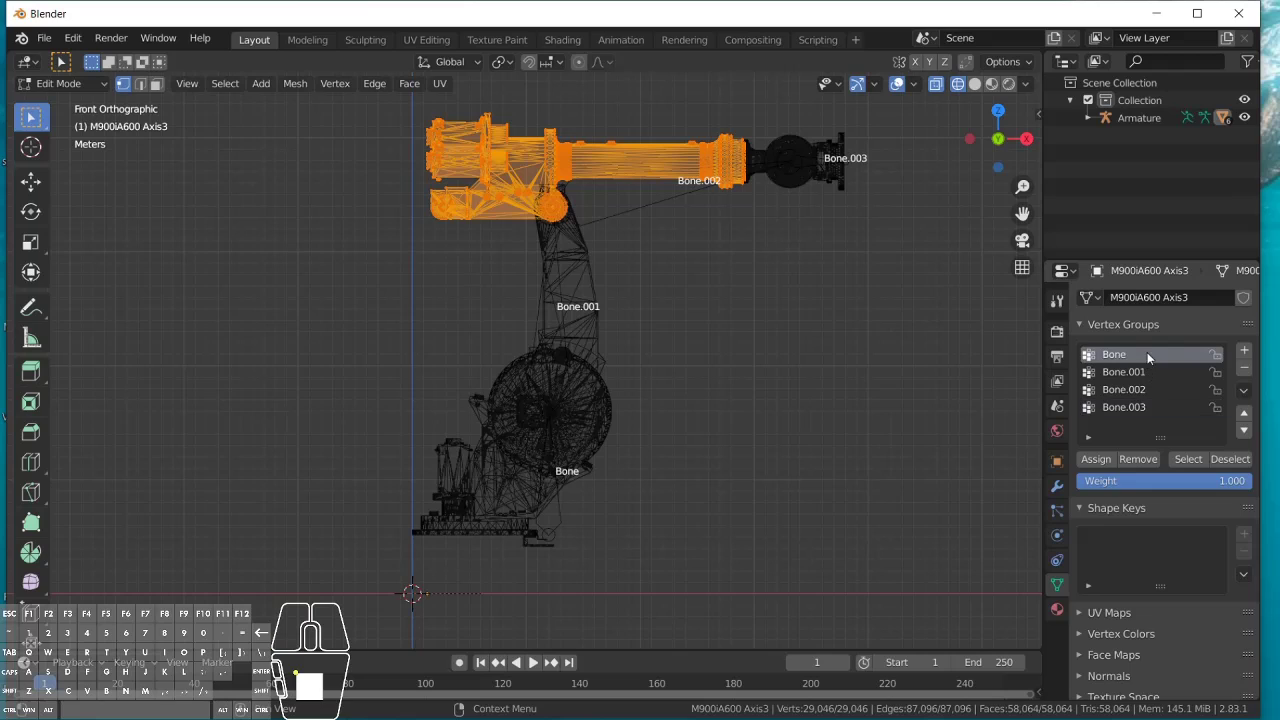
{"action": "left_click", "coordinate": [1148, 372]}
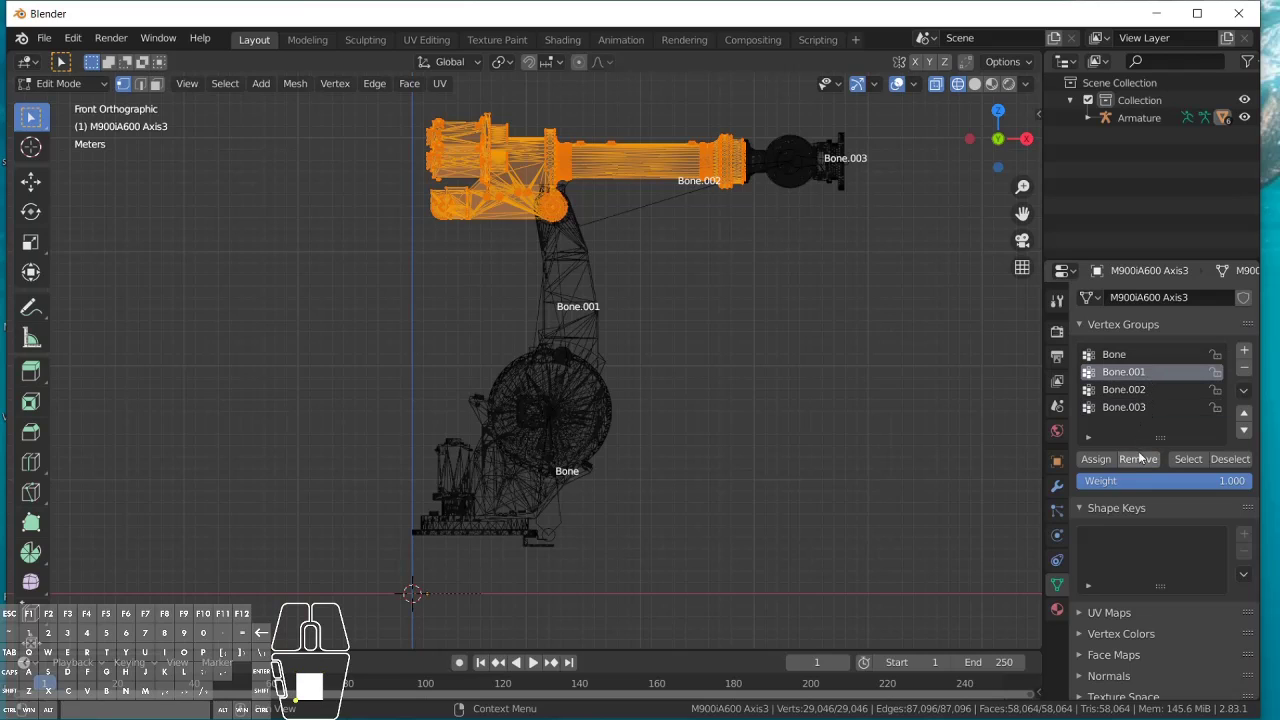
{"action": "left_click", "coordinate": [1140, 459]}
Step: Assign Axis3's vertices to Bone.002 with a weight of 1.000, remove them from Bone.003 and return to Object Mode
{"action": "left_click", "coordinate": [1147, 390]}
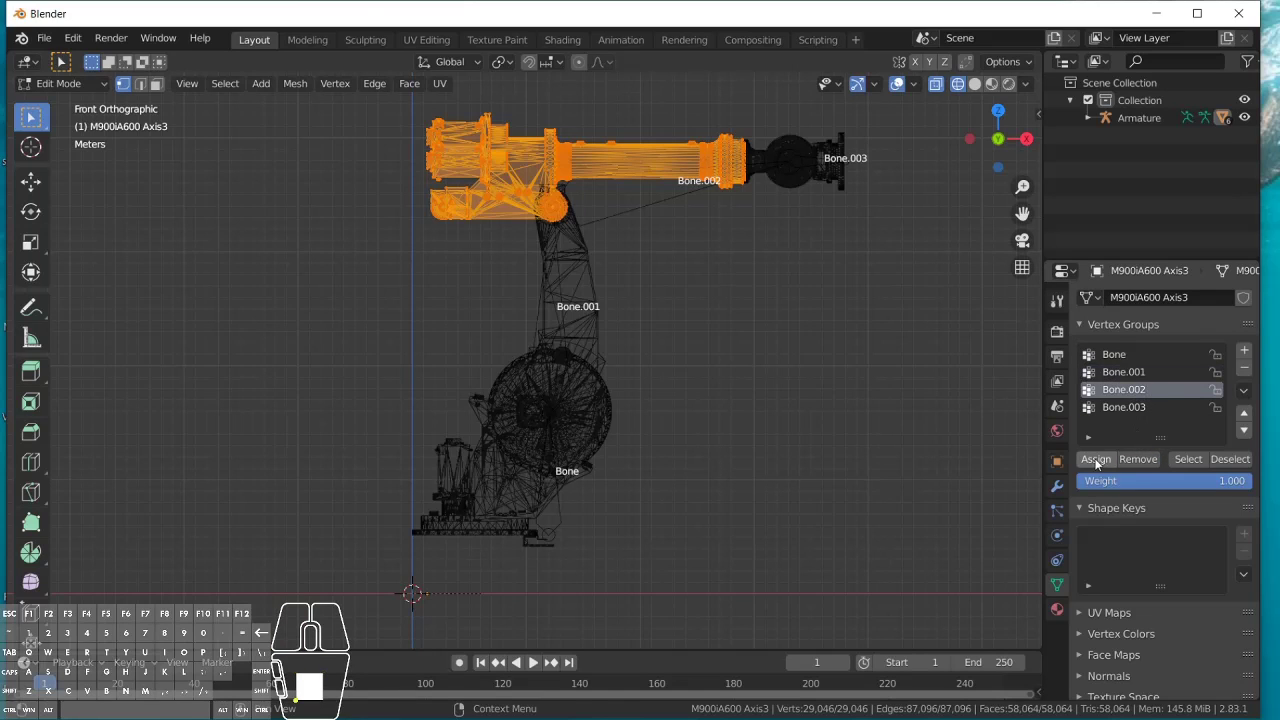
{"action": "left_click", "coordinate": [1096, 460]}
{"action": "left_click", "coordinate": [1140, 410]}
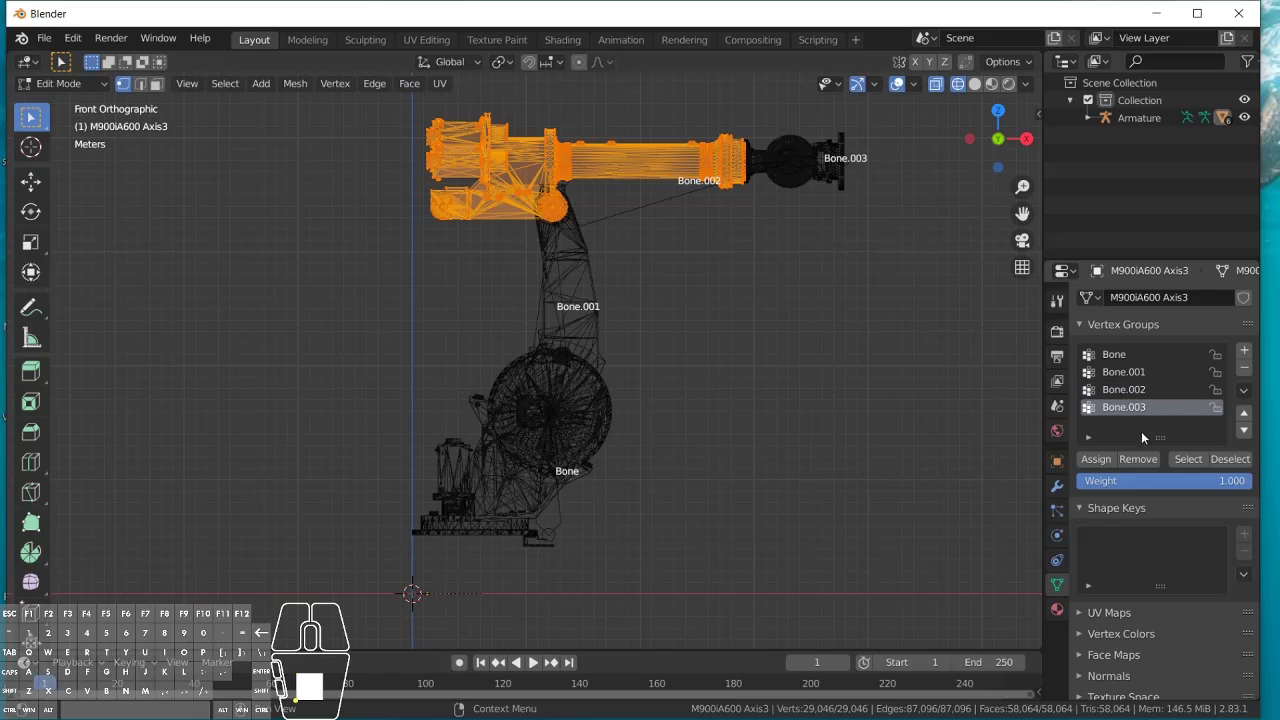
{"action": "left_click", "coordinate": [106, 83]}
{"action": "left_click", "coordinate": [100, 98]}
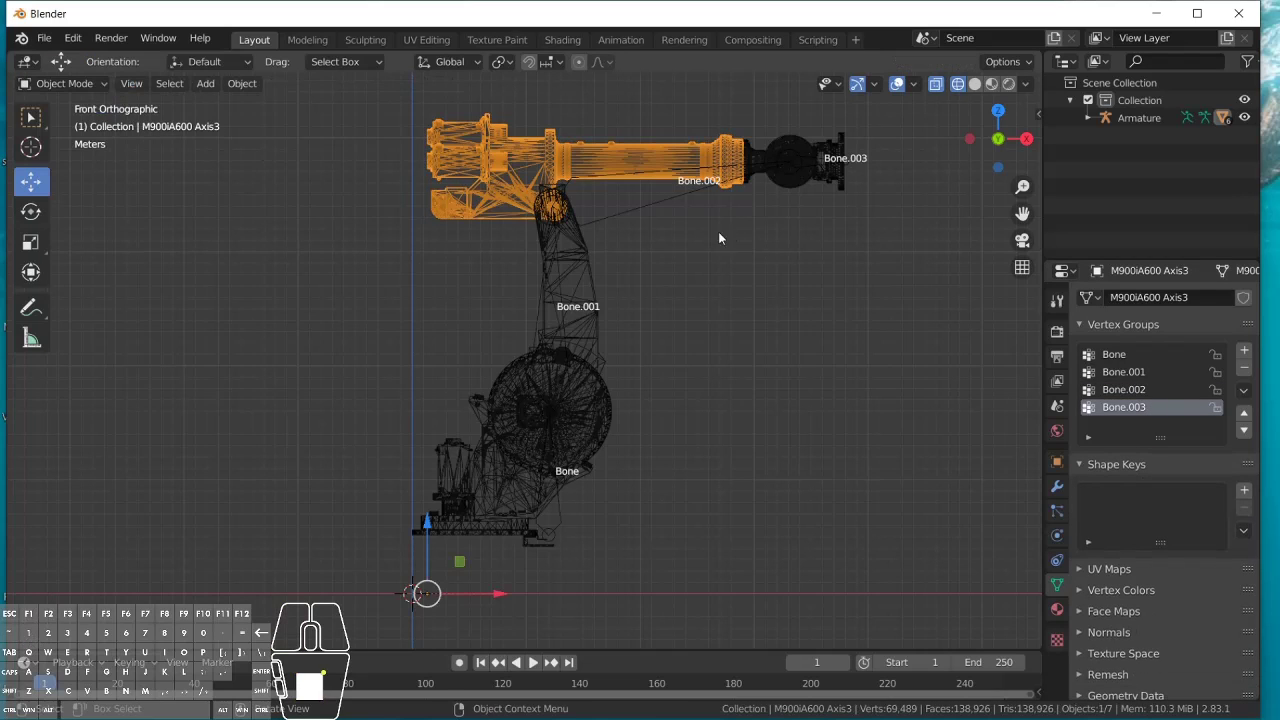
{"action": "left_click", "coordinate": [790, 165]}
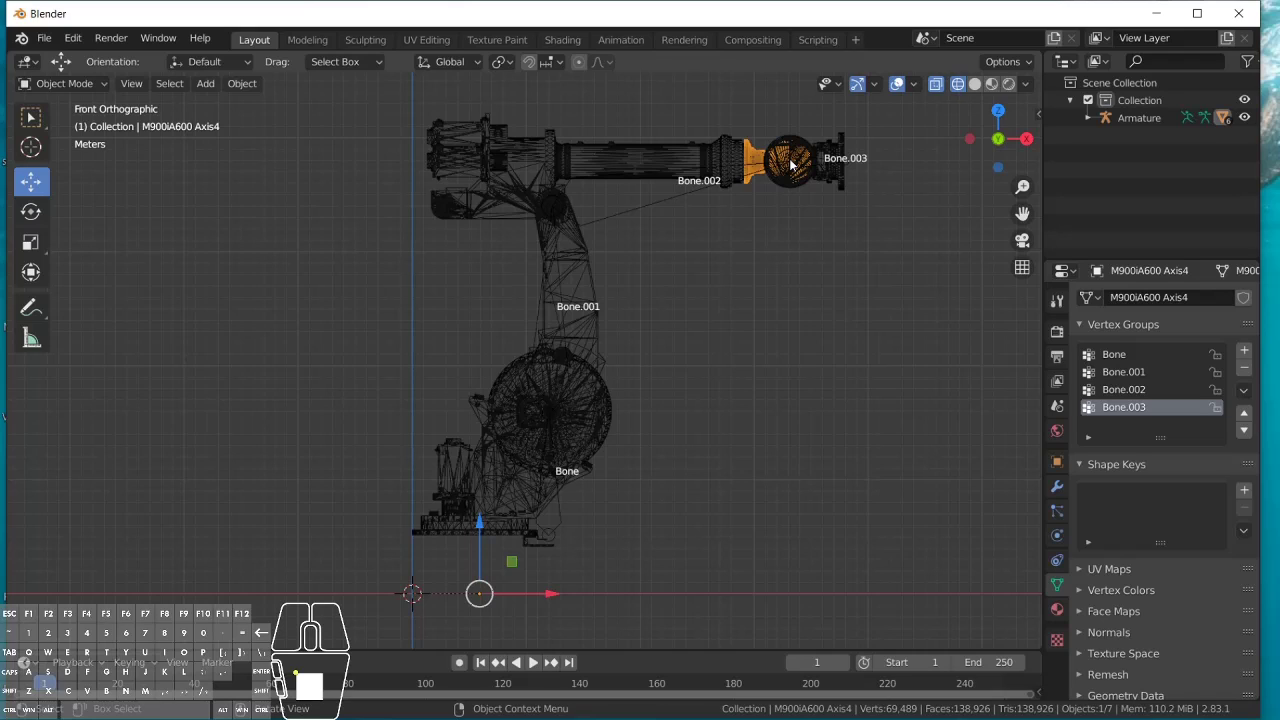
{"action": "key", "text": "ctrl"}
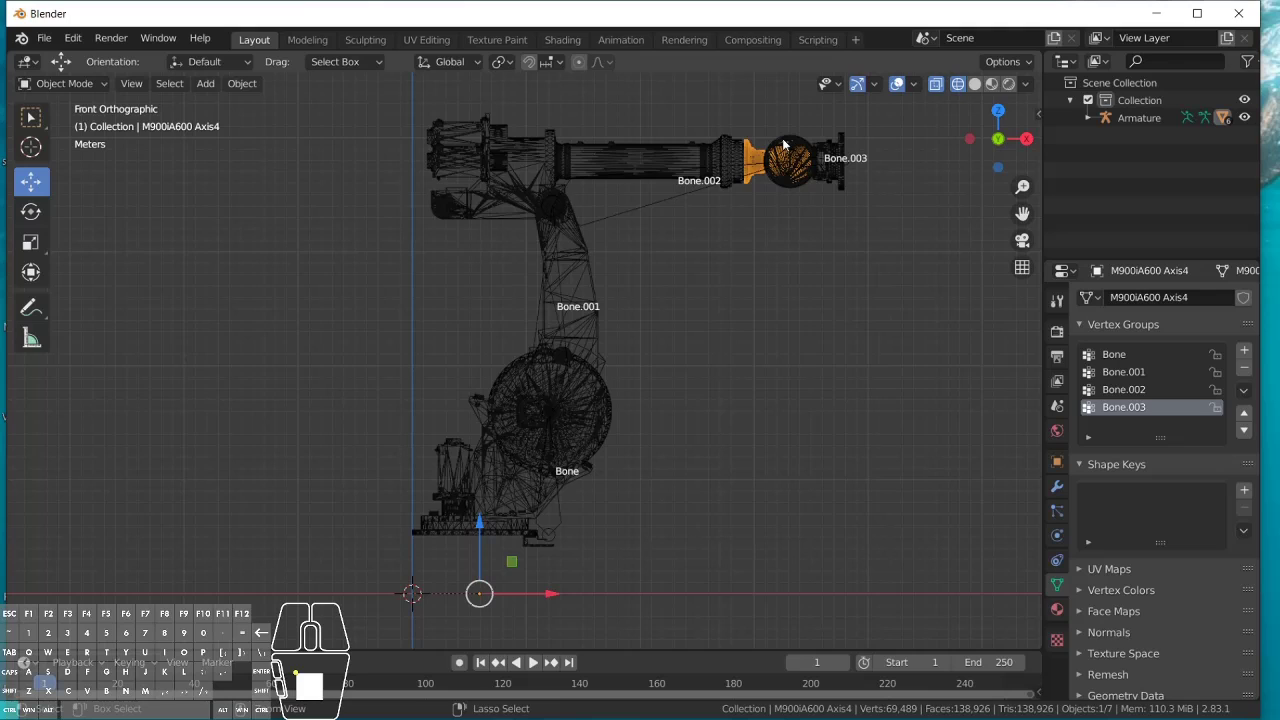
{"action": "left_click", "coordinate": [776, 150]}
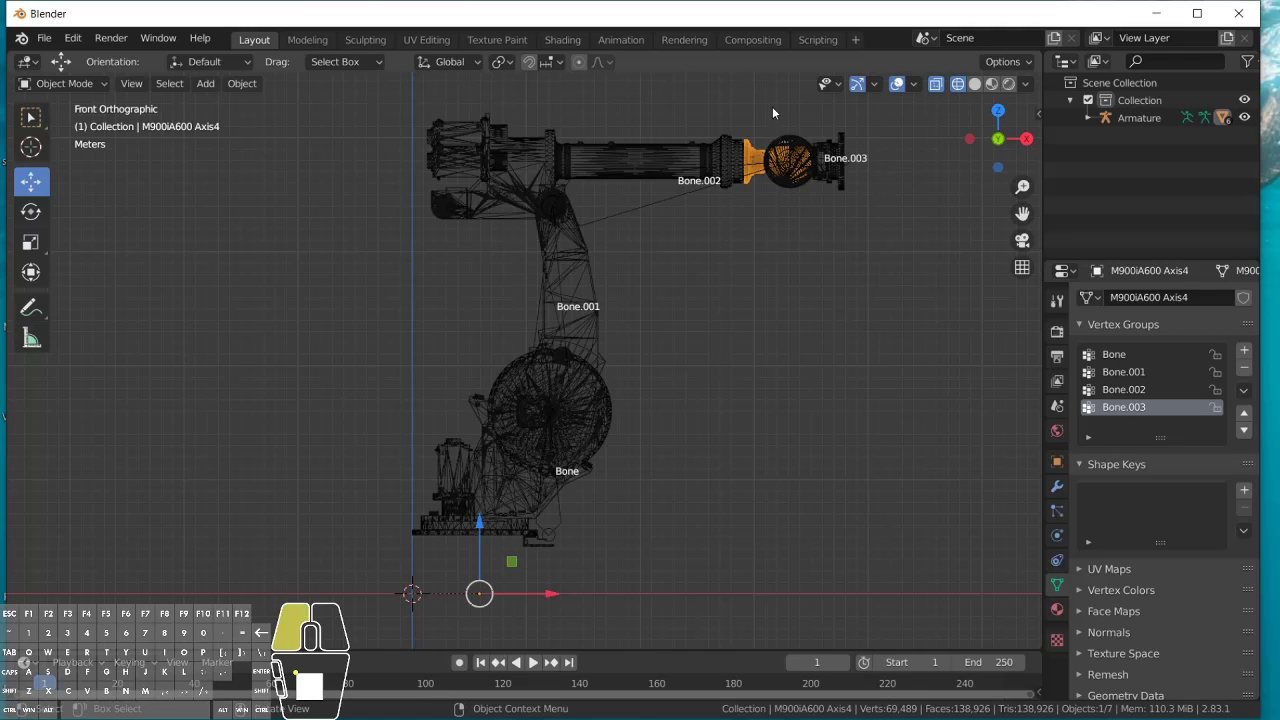
{"action": "key", "text": "ctrl"}
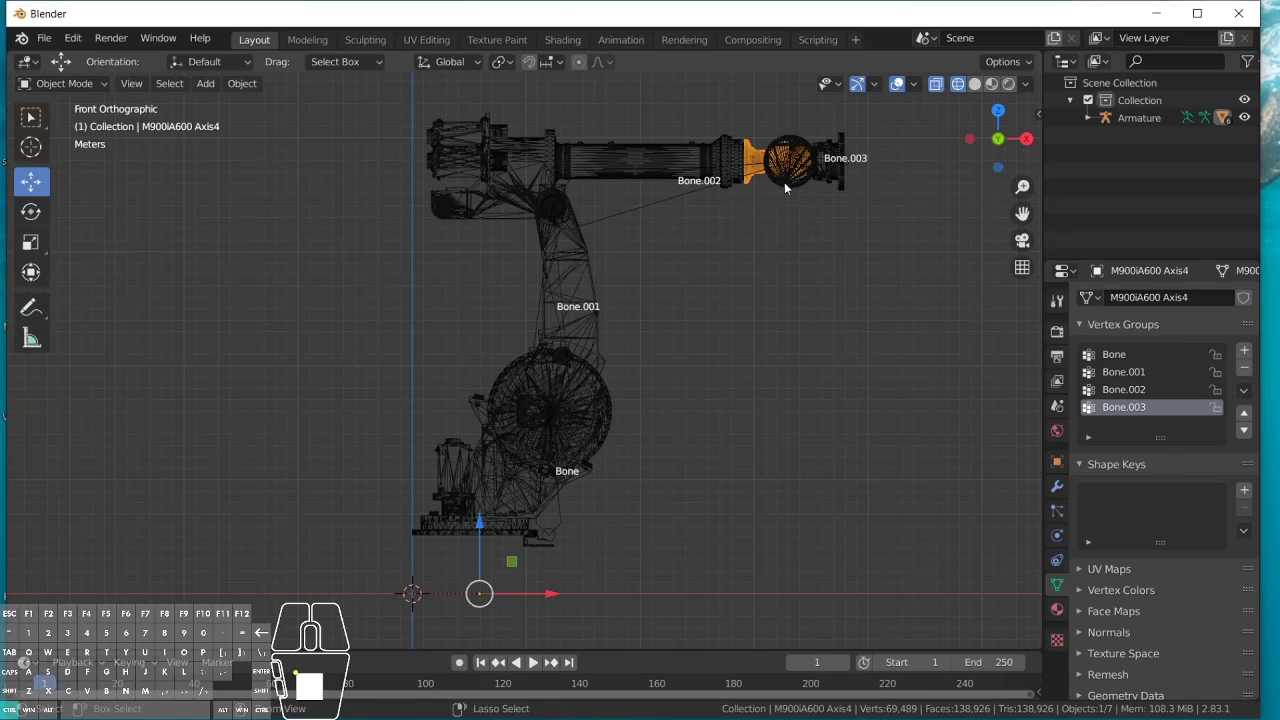
{"action": "left_click", "coordinate": [772, 180], "text": "ctrl"}
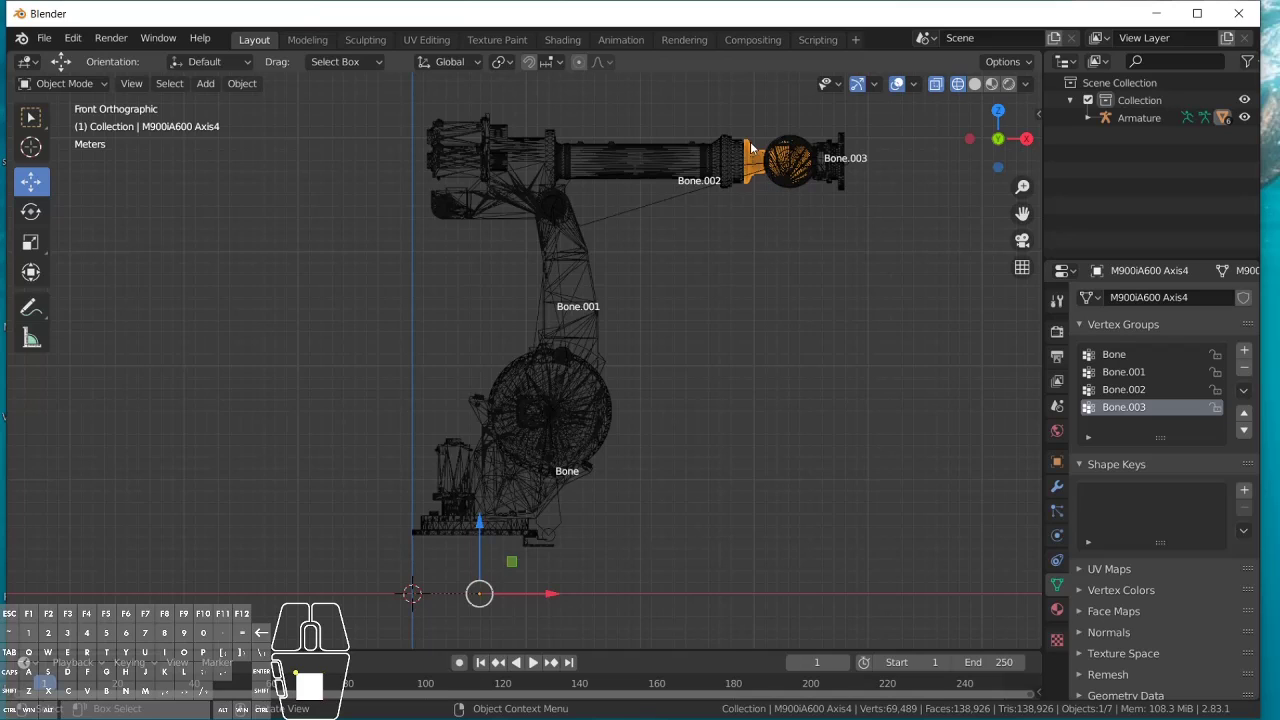
{"action": "left_click_drag", "start_coordinate": [737, 123], "coordinate": [834, 222]}
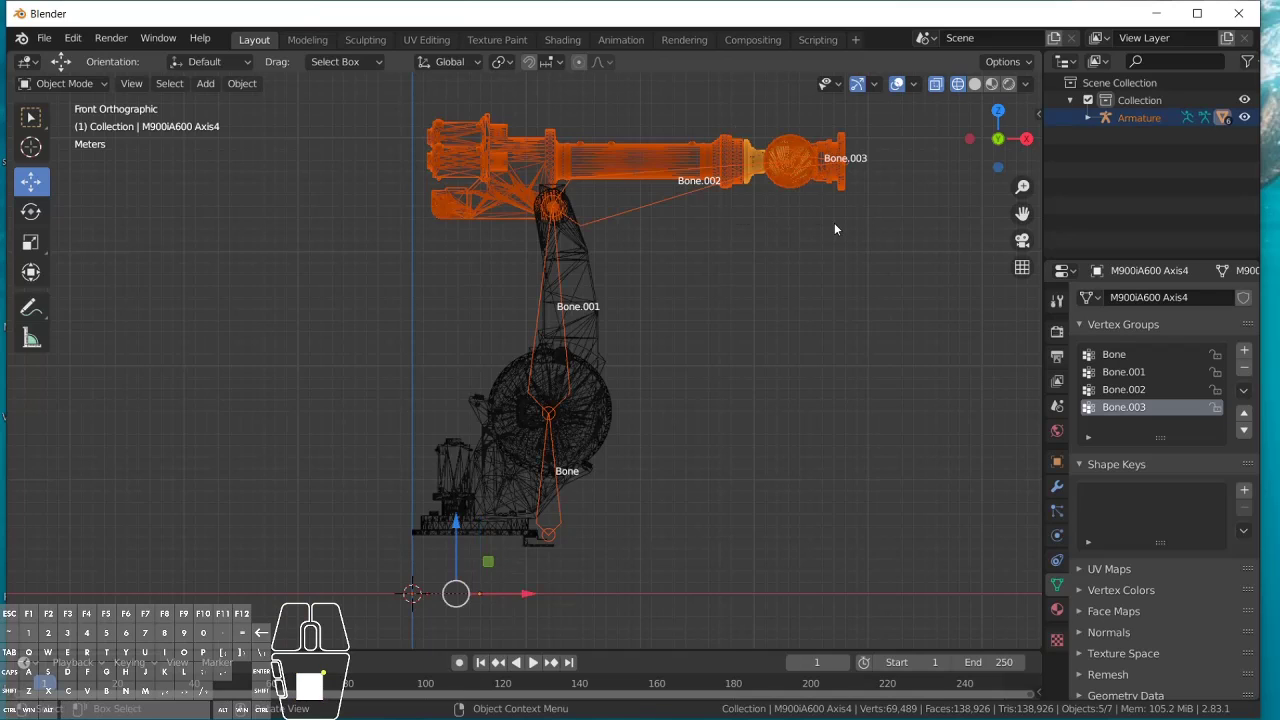
{"action": "left_click", "coordinate": [834, 229]}
{"action": "left_click", "coordinate": [804, 186]}
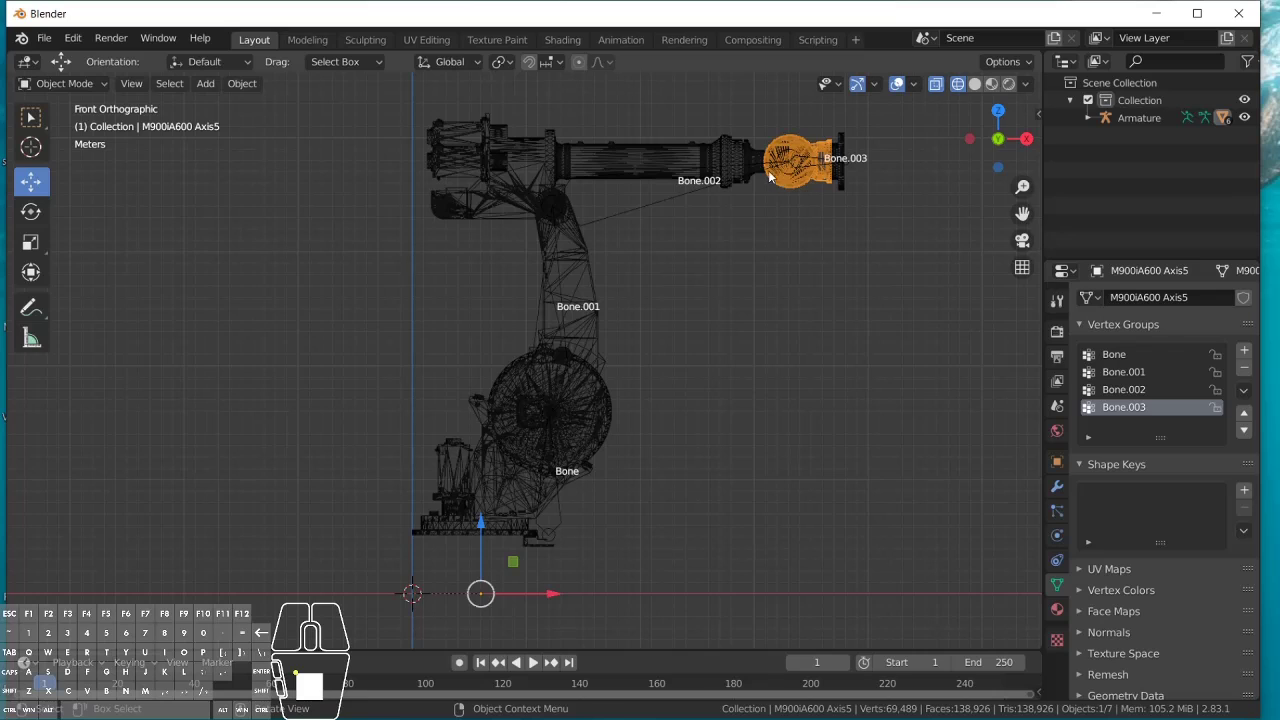
{"action": "left_click", "coordinate": [758, 171], "text": "shift"}
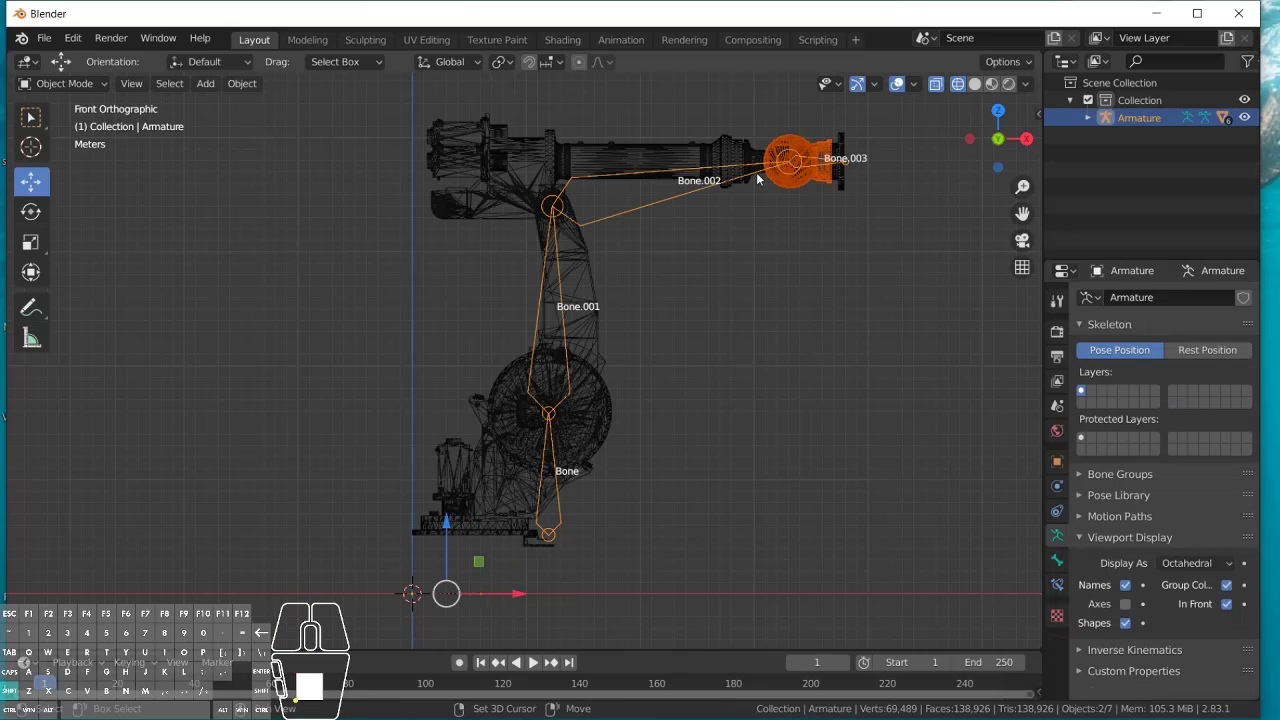
{"action": "left_click", "coordinate": [756, 172], "text": "shift"}
{"action": "left_click", "coordinate": [662, 199], "text": "shift"}
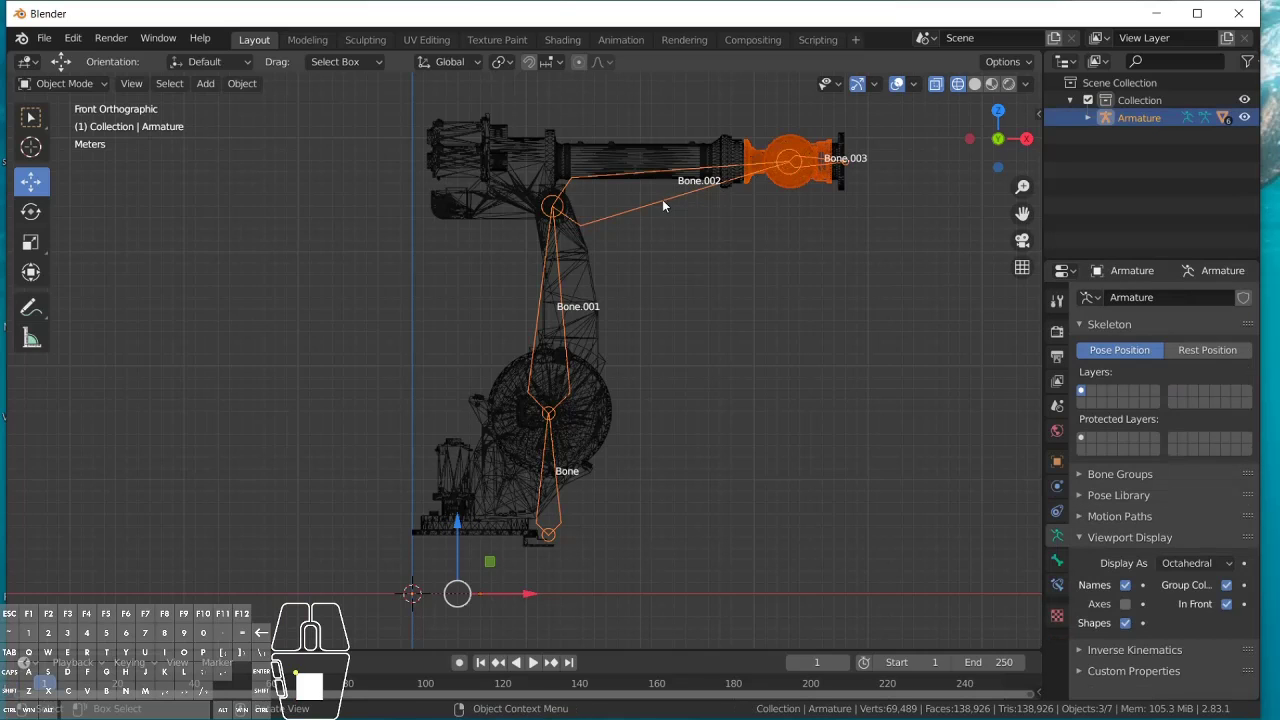
{"action": "left_click", "coordinate": [780, 228]}
{"action": "mouse_move", "coordinate": [740, 129]}
{"action": "left_mouse_down"}
{"action": "mouse_move", "coordinate": [825, 207]}
{"action": "mouse_move", "coordinate": [746, 115]}
{"action": "left_mouse_up"}
{"action": "left_click", "coordinate": [824, 214]}
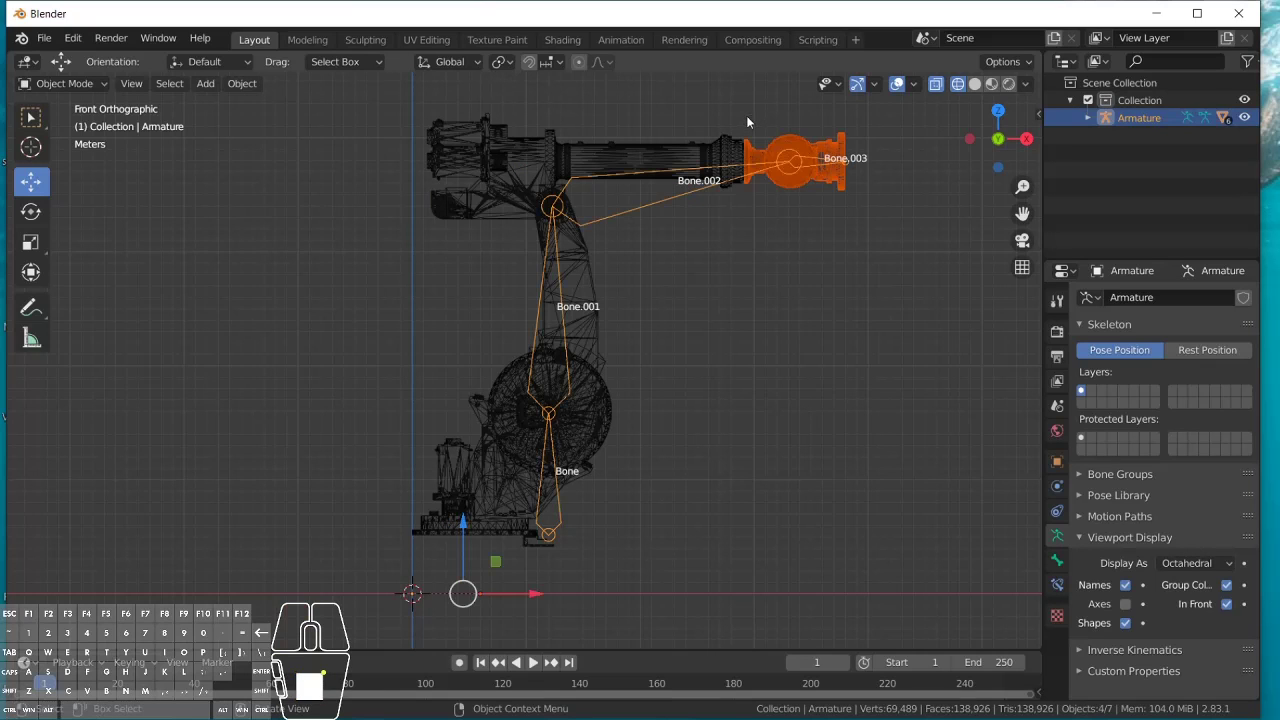
{"action": "left_click", "coordinate": [818, 206]}
{"action": "left_click_drag", "start_coordinate": [829, 204], "coordinate": [749, 127]}
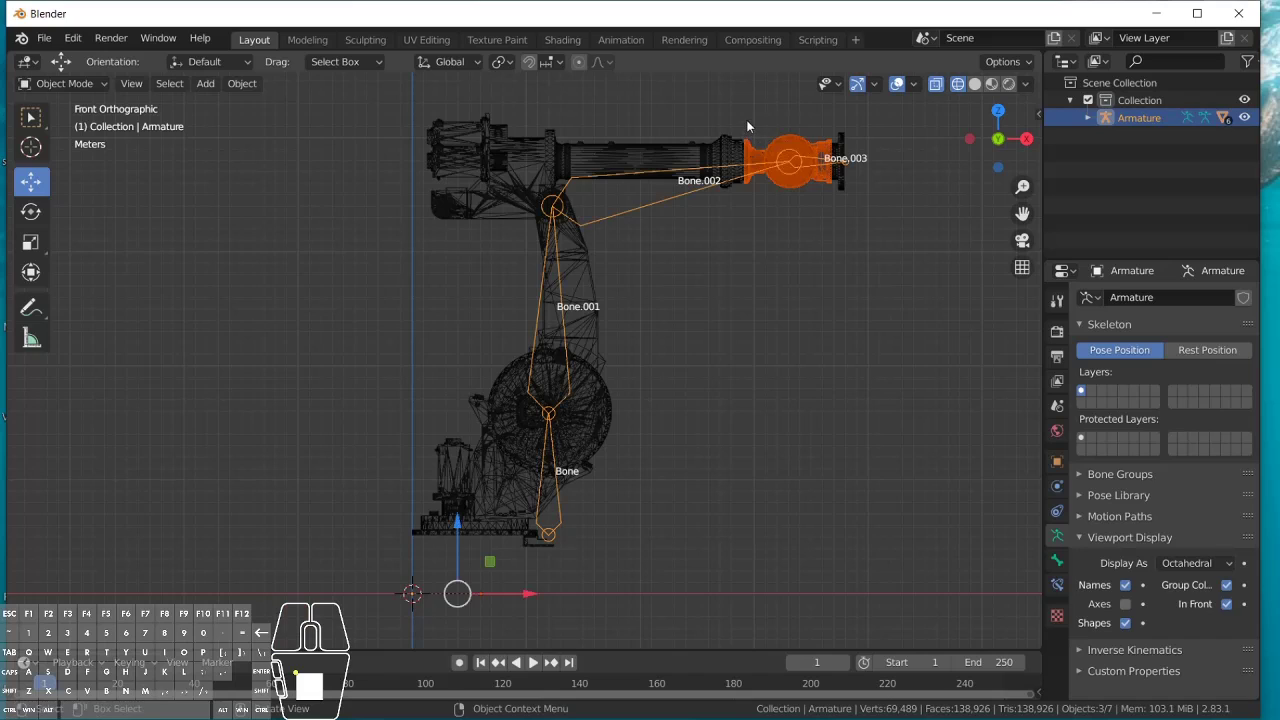
{"action": "left_click", "coordinate": [660, 198], "text": "shift"}
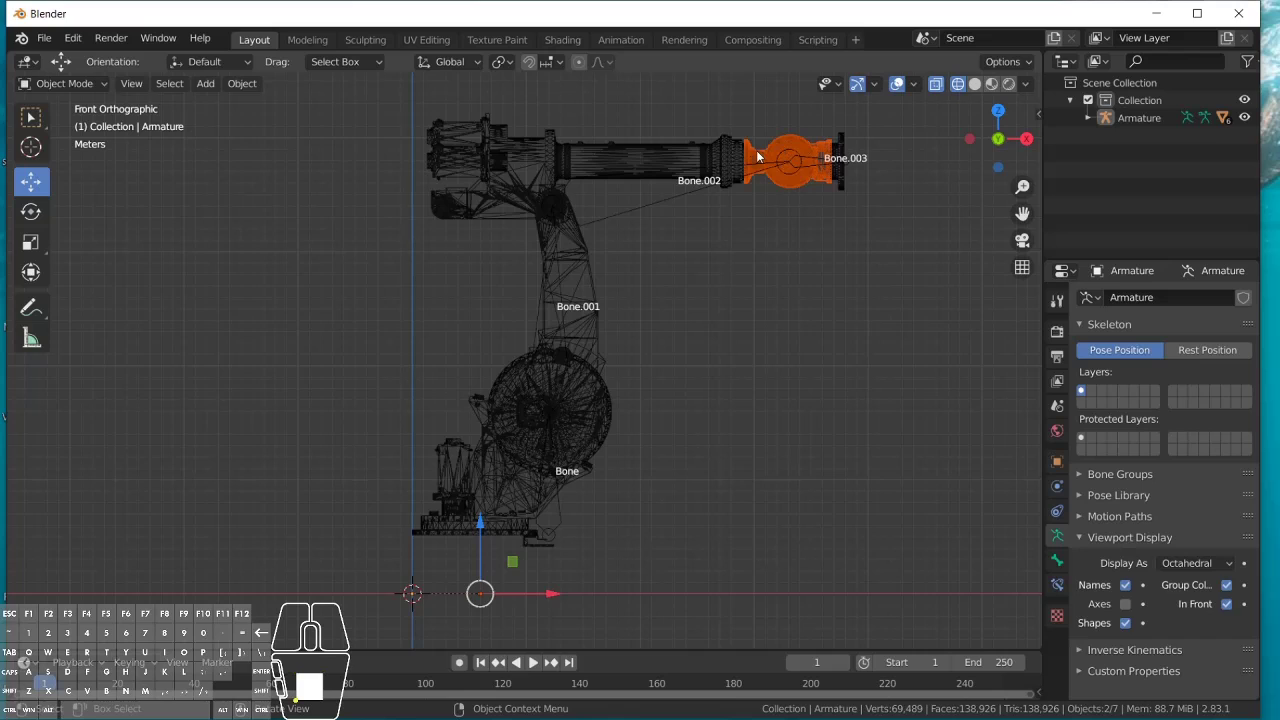
{"action": "left_click", "coordinate": [749, 208]}
Step: Select all of Axis4's vertices in Edit Mode and remove them from the Bone and Bone.001 vertex groups
{"action": "left_click", "coordinate": [754, 152]}
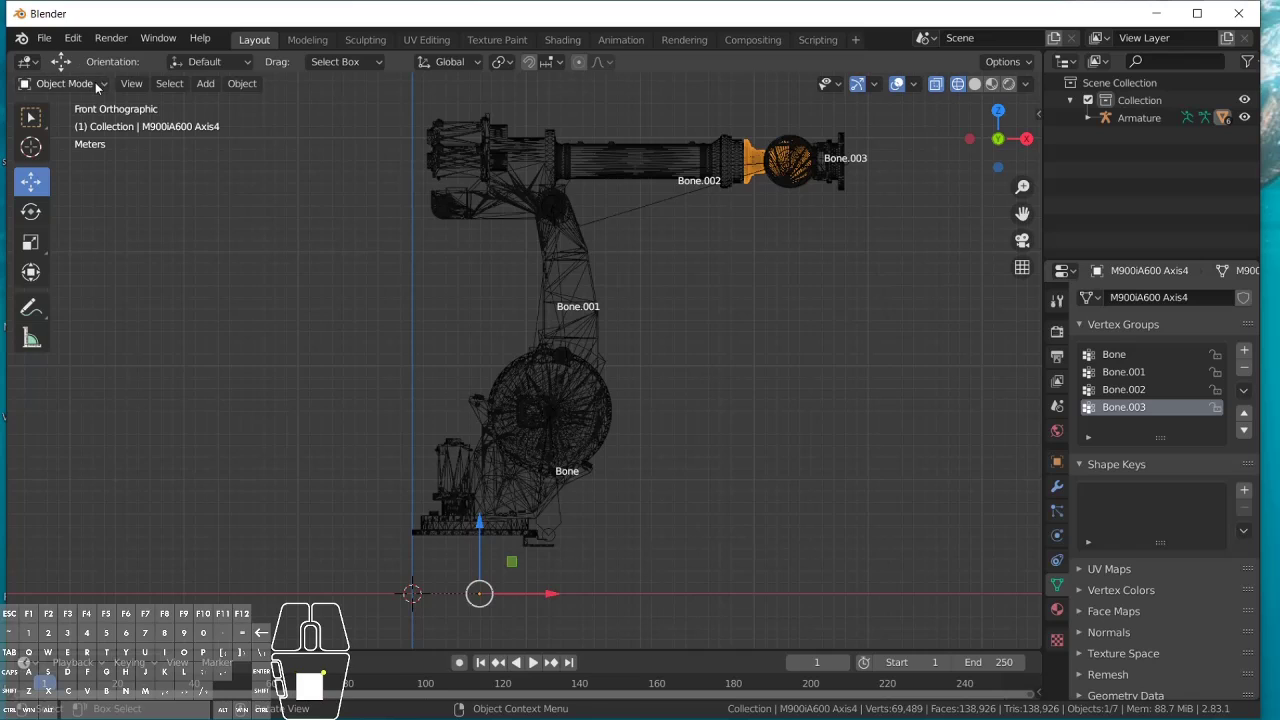
{"action": "left_click", "coordinate": [62, 83]}
{"action": "left_click", "coordinate": [75, 126]}
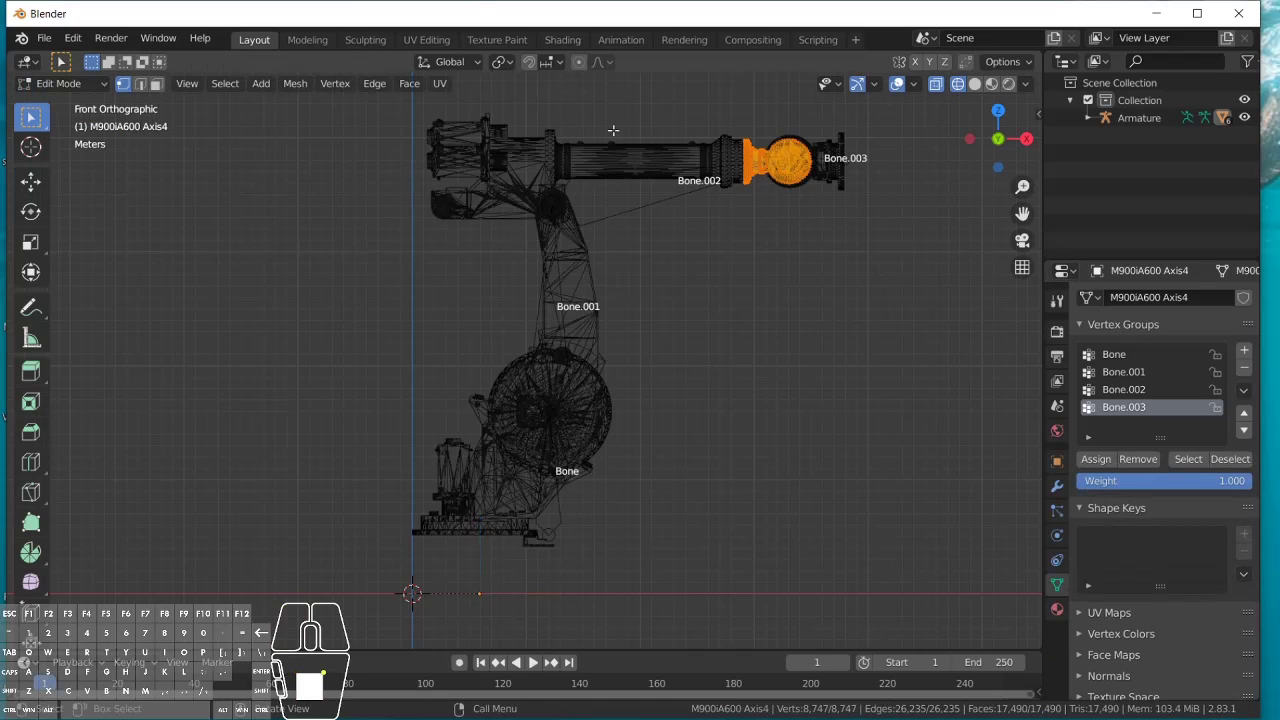
{"action": "left_click_drag", "start_coordinate": [688, 106], "coordinate": [845, 228]}
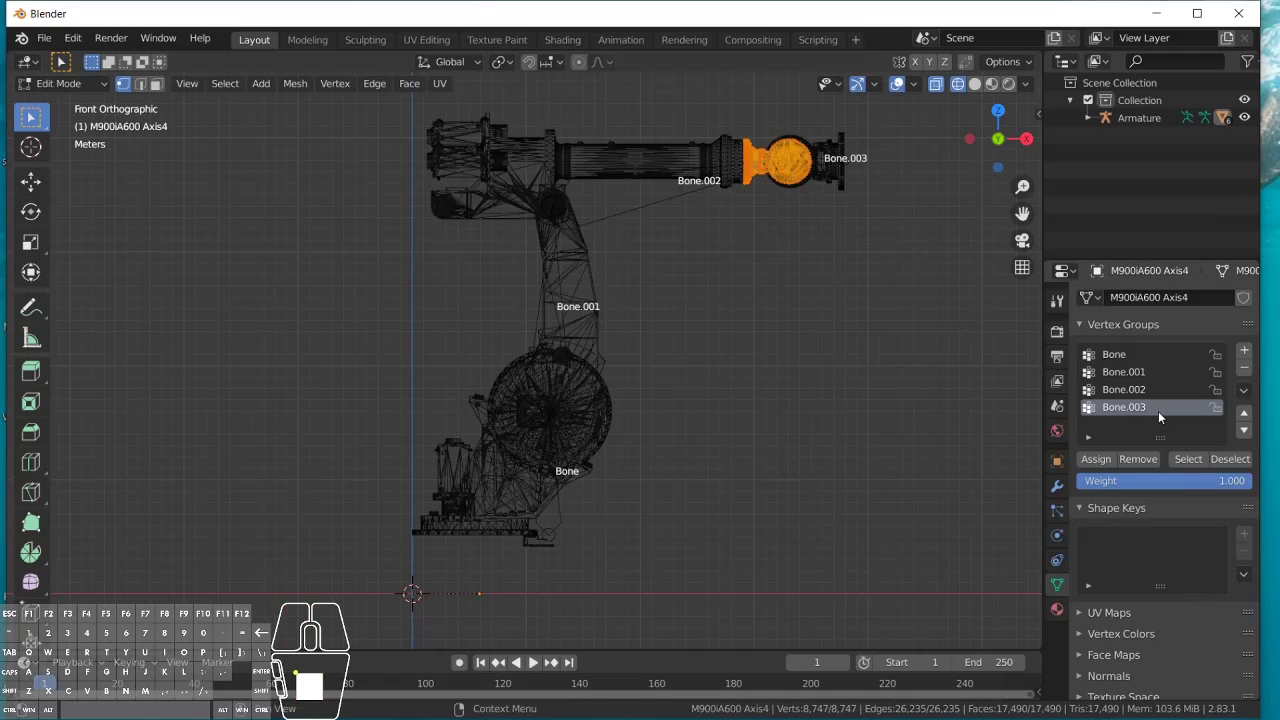
{"action": "left_click", "coordinate": [1140, 358]}
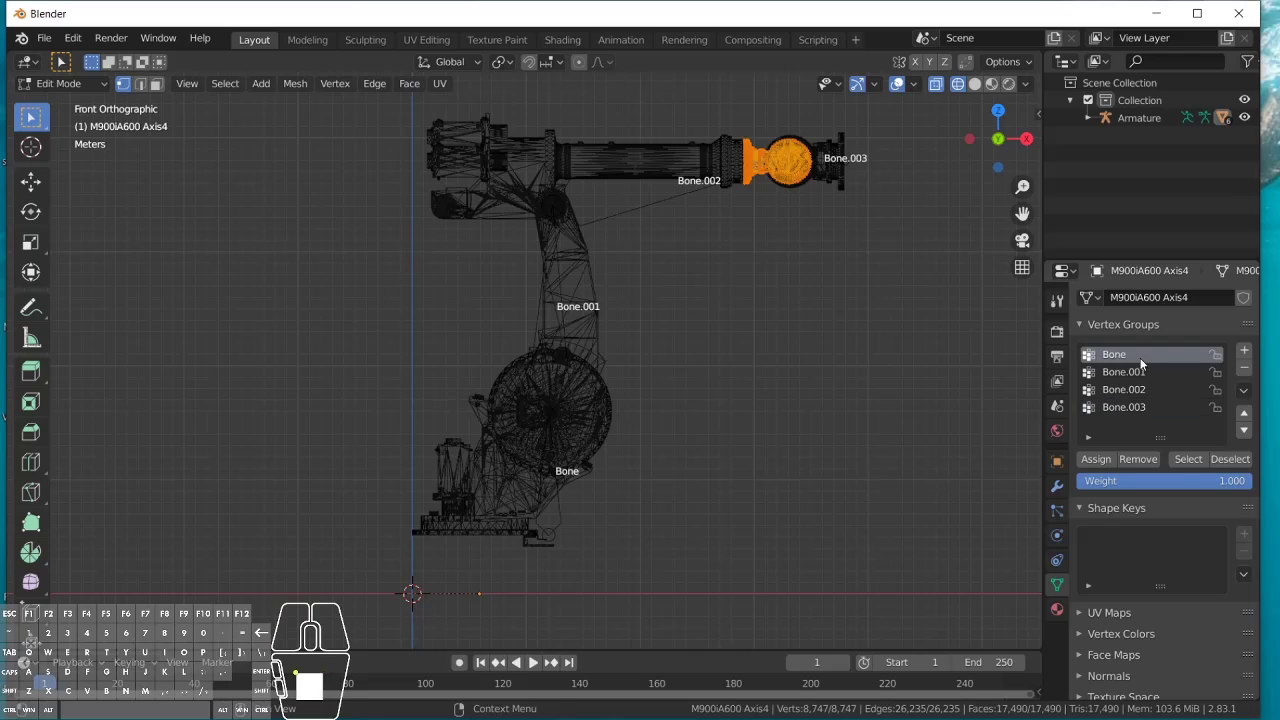
{"action": "left_click", "coordinate": [1138, 459]}
{"action": "left_click", "coordinate": [1138, 372]}
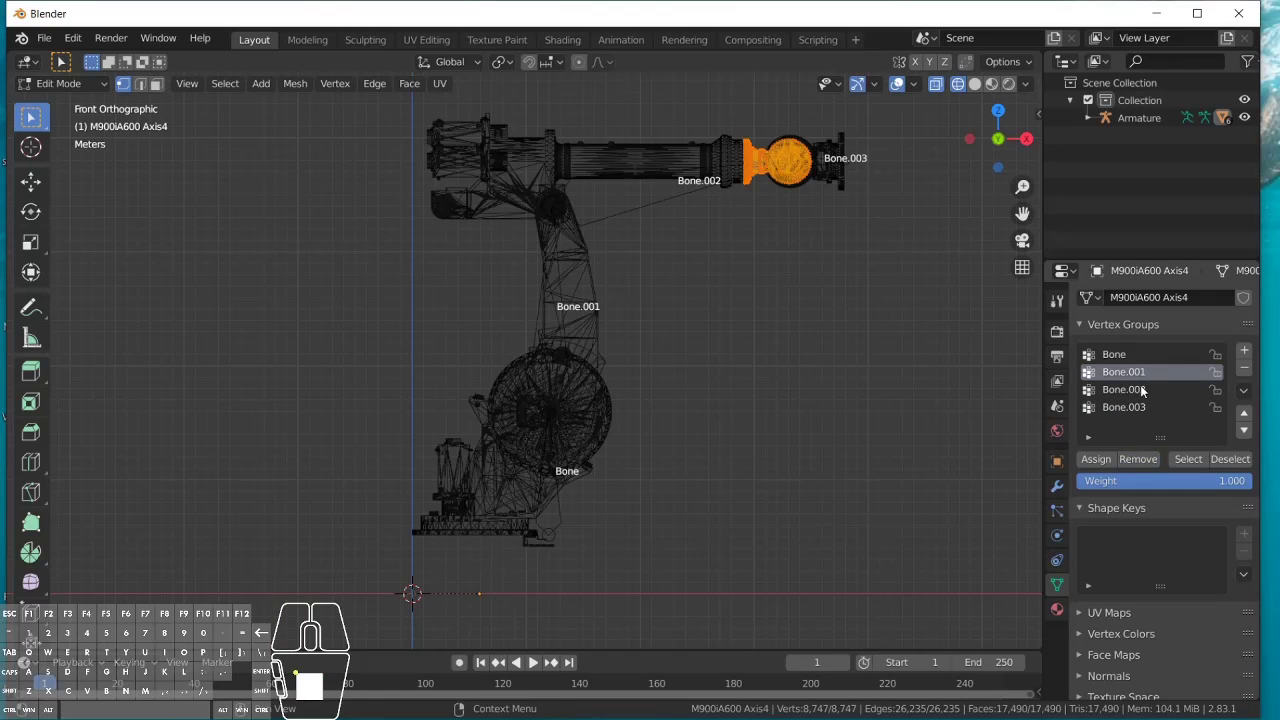
Step: Assign Axis4's vertices to Bone.002 with a weight of 1.000, remove them from Bone.003 and return to Object Mode
{"action": "left_click", "coordinate": [1141, 390]}
{"action": "left_click", "coordinate": [1095, 461]}
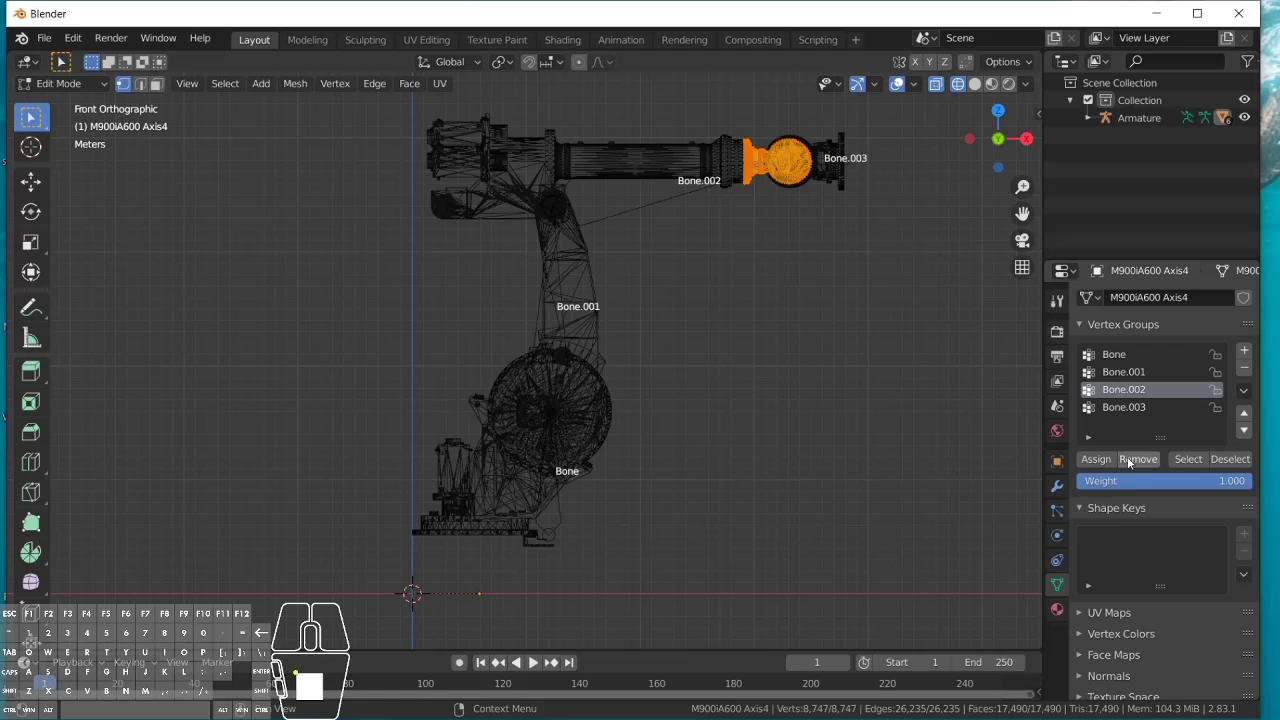
{"action": "left_click", "coordinate": [1140, 408]}
{"action": "left_click", "coordinate": [1140, 459]}
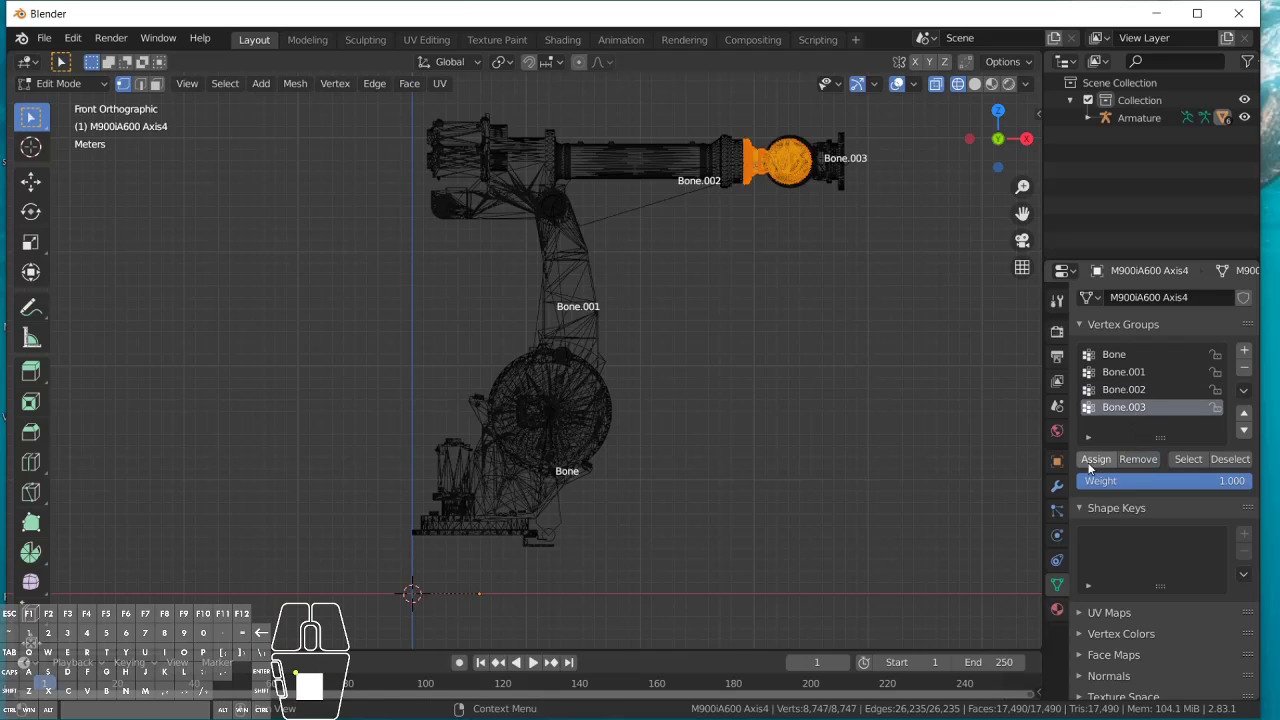
{"action": "left_click", "coordinate": [103, 90]}
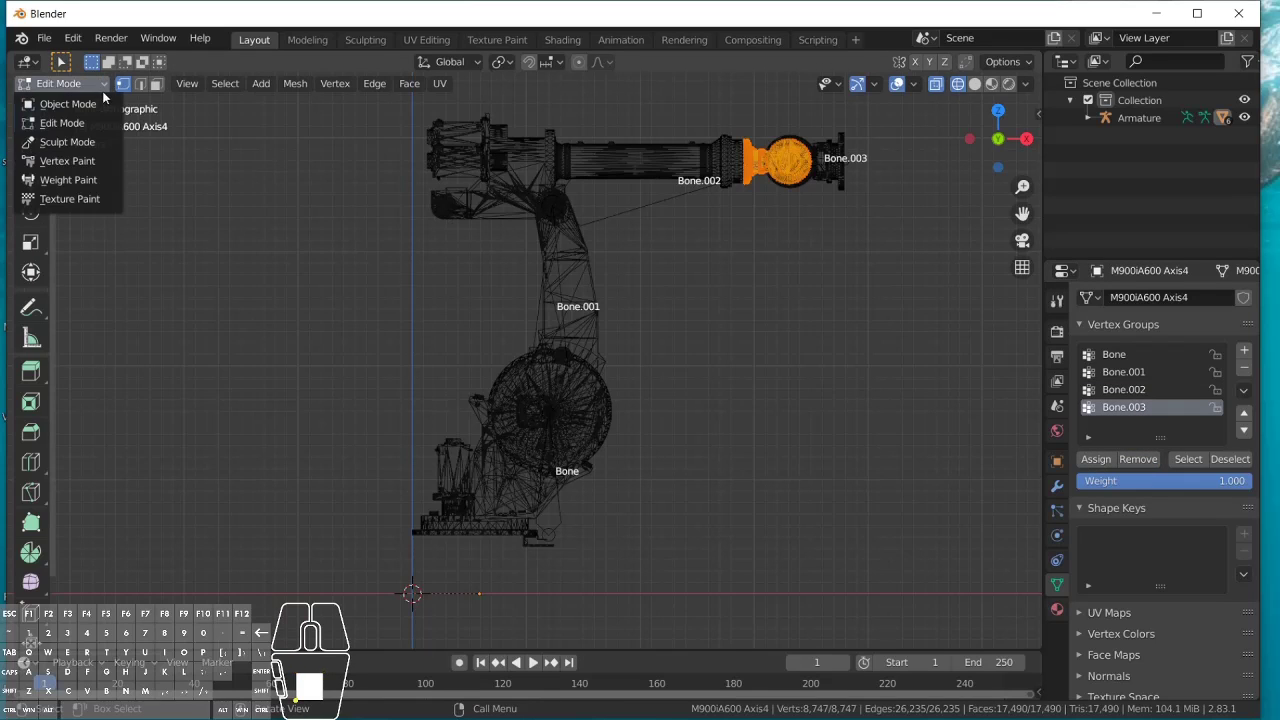
{"action": "left_click", "coordinate": [92, 98]}
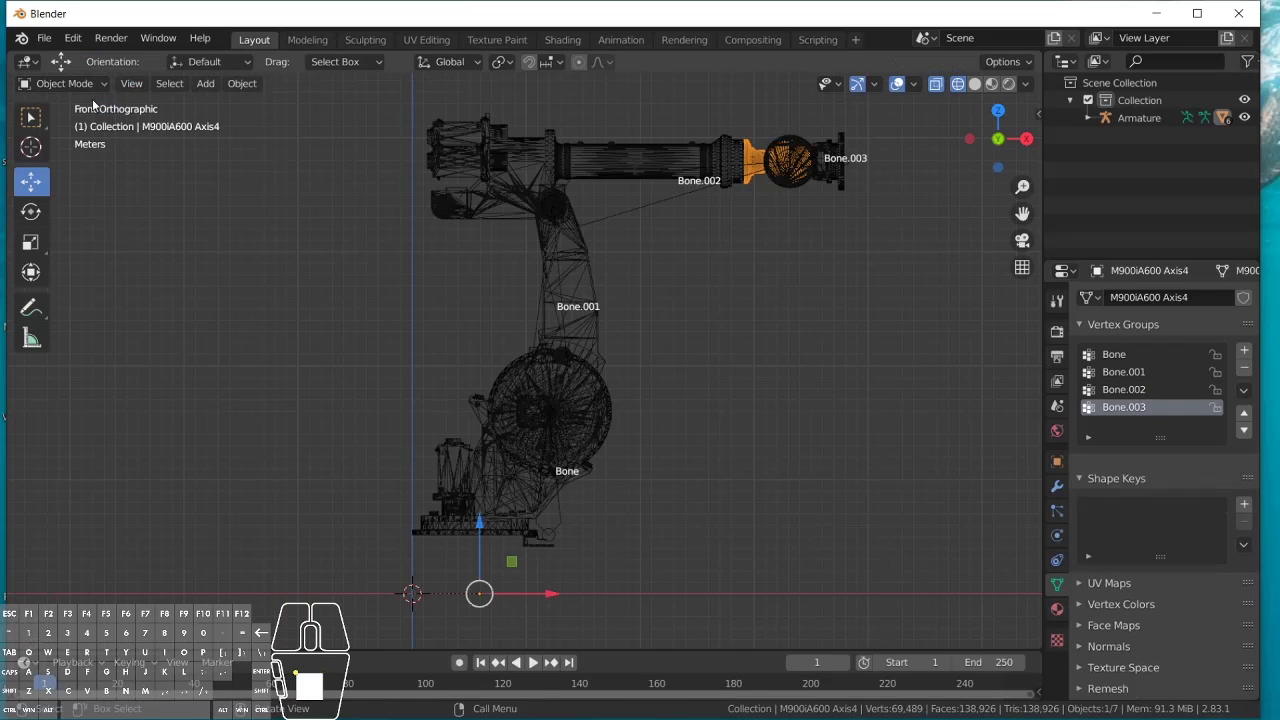
Step: Select all of Axis5's vertices in Edit Mode and remove them from the Bone and Bone.001 vertex groups
{"action": "left_click", "coordinate": [772, 182]}
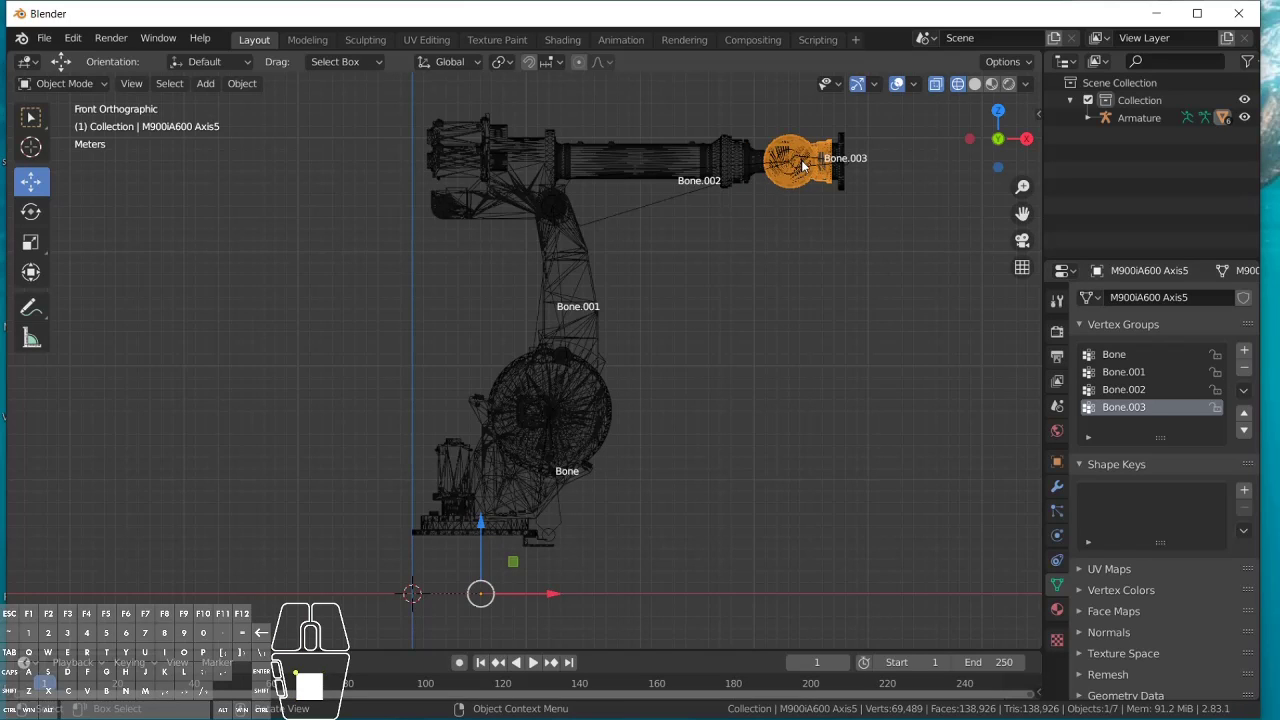
{"action": "left_click", "coordinate": [103, 88]}
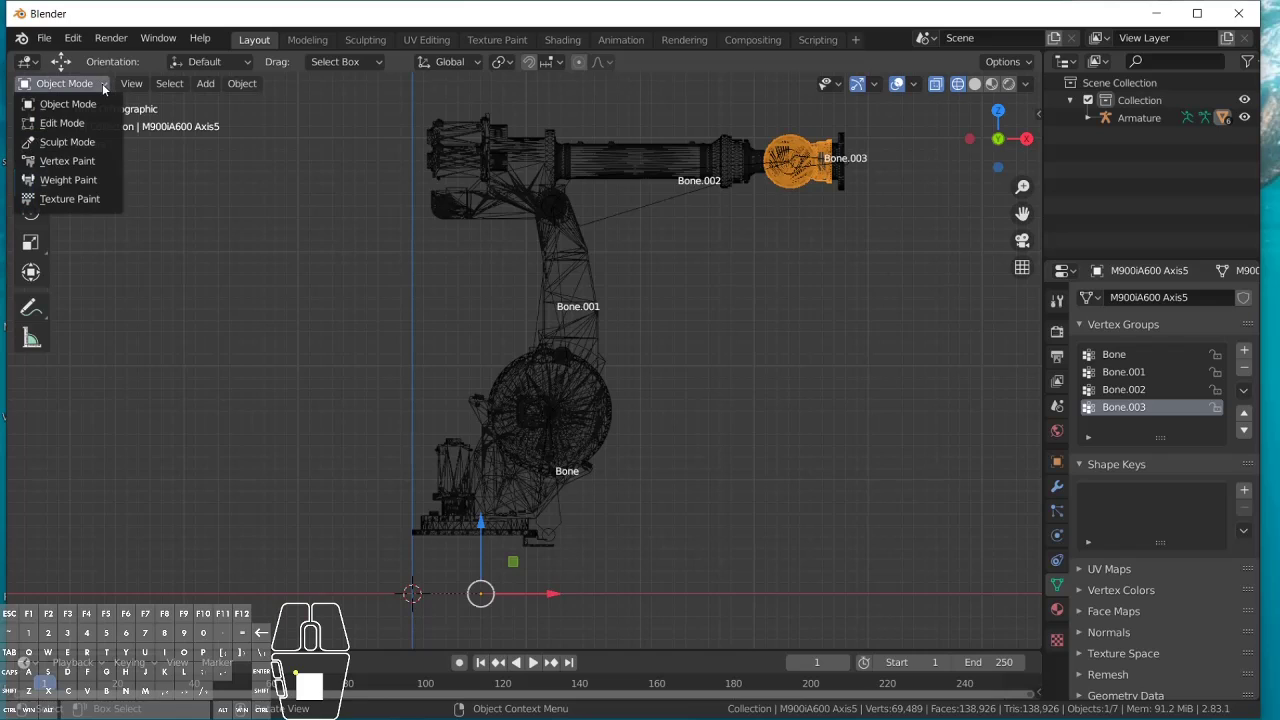
{"action": "left_click", "coordinate": [62, 123]}
{"action": "left_click_drag", "start_coordinate": [695, 114], "coordinate": [914, 232]}
{"action": "left_click", "coordinate": [1141, 355]}
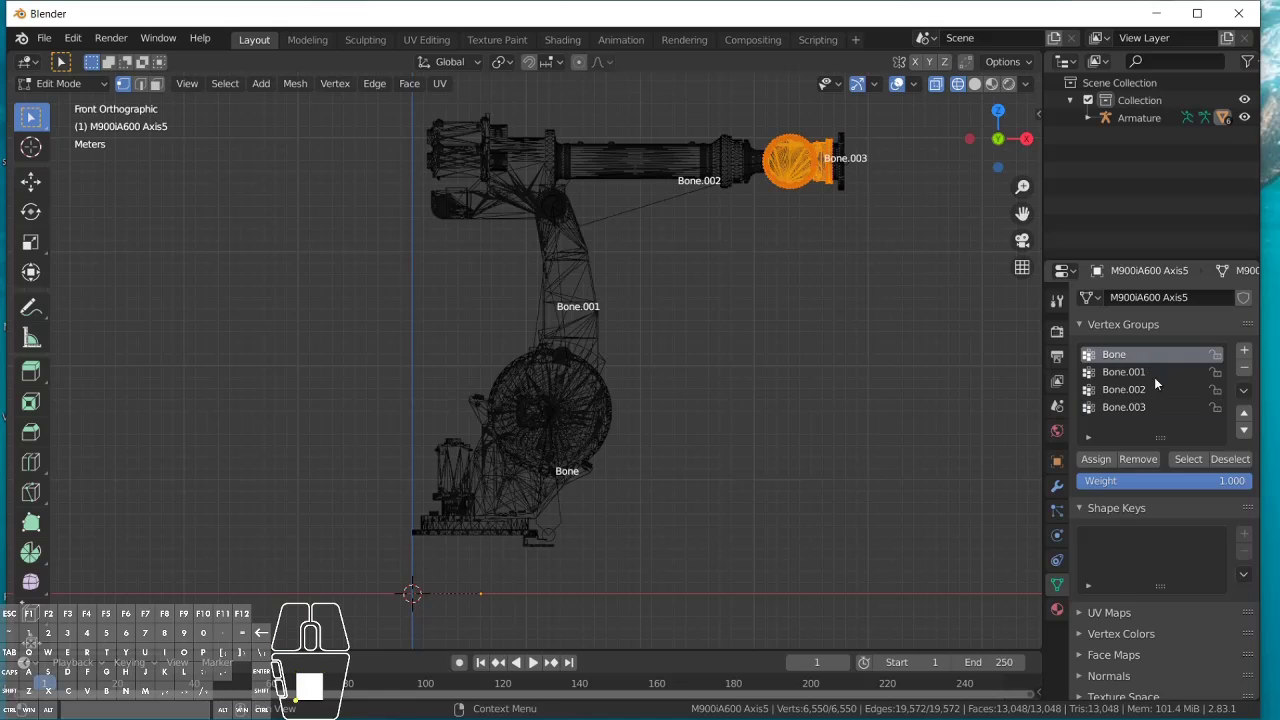
{"action": "left_click", "coordinate": [1160, 372]}
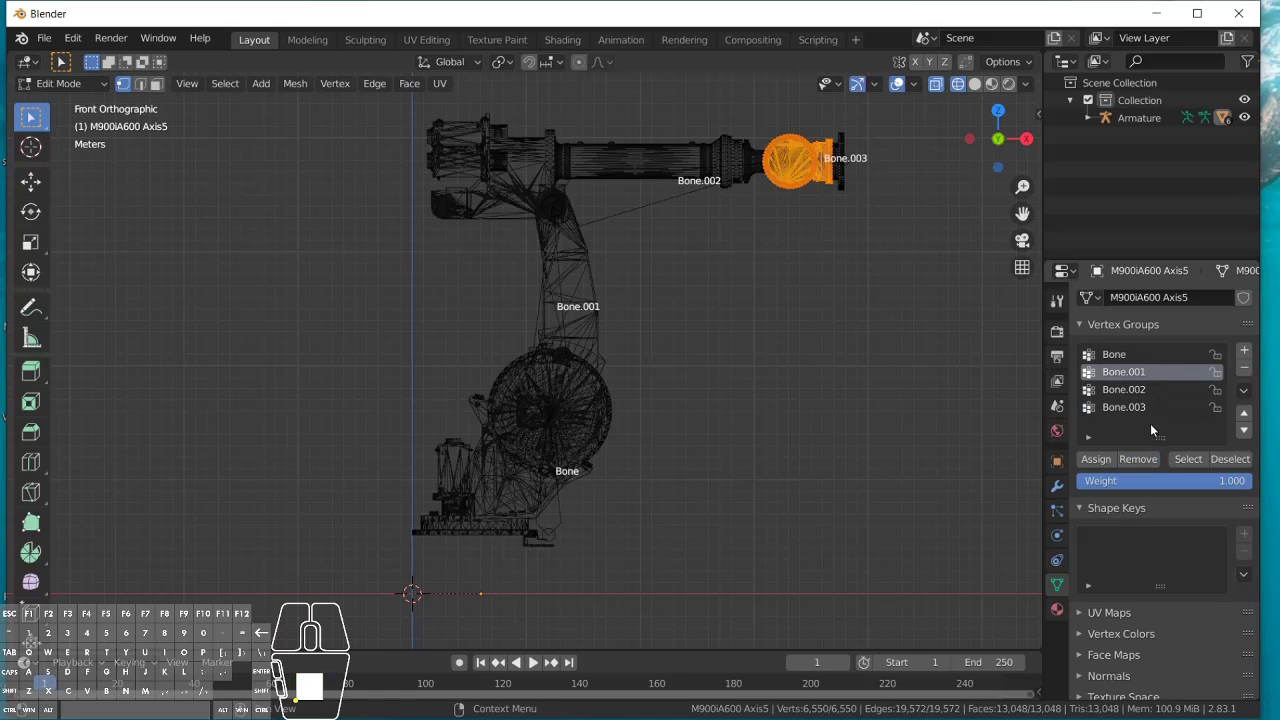
{"action": "left_click", "coordinate": [1136, 457]}
Step: Remove Axis5's vertices from Bone.002, assign them to Bone.003 with a weight of 1.000 and return to Object Mode
{"action": "left_click", "coordinate": [1136, 392]}
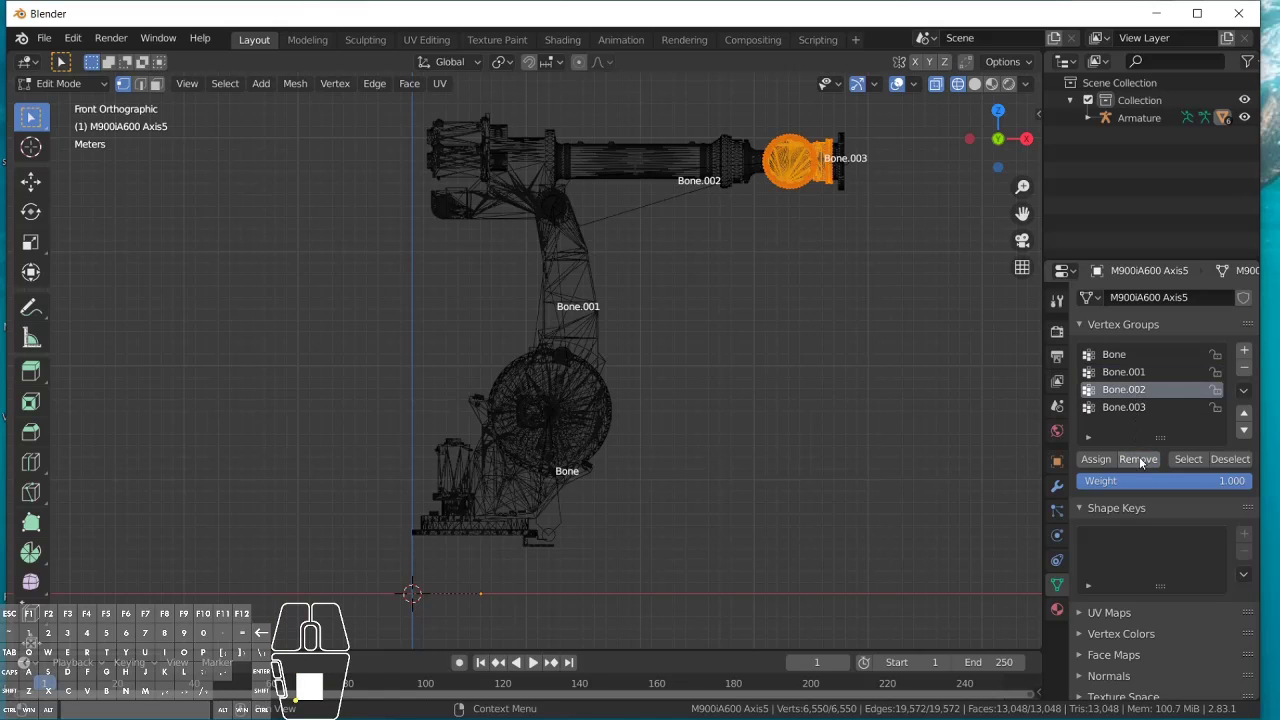
{"action": "left_click", "coordinate": [1141, 461]}
{"action": "left_click", "coordinate": [1136, 408]}
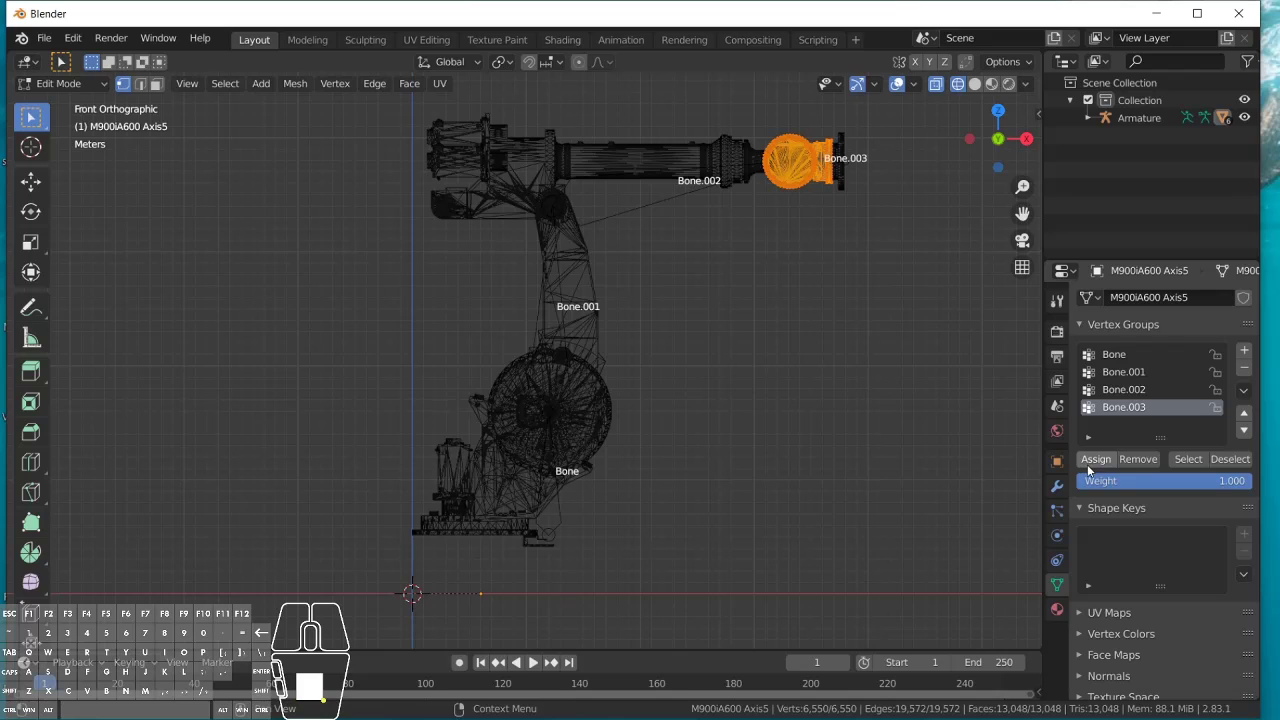
{"action": "left_click", "coordinate": [1093, 461]}
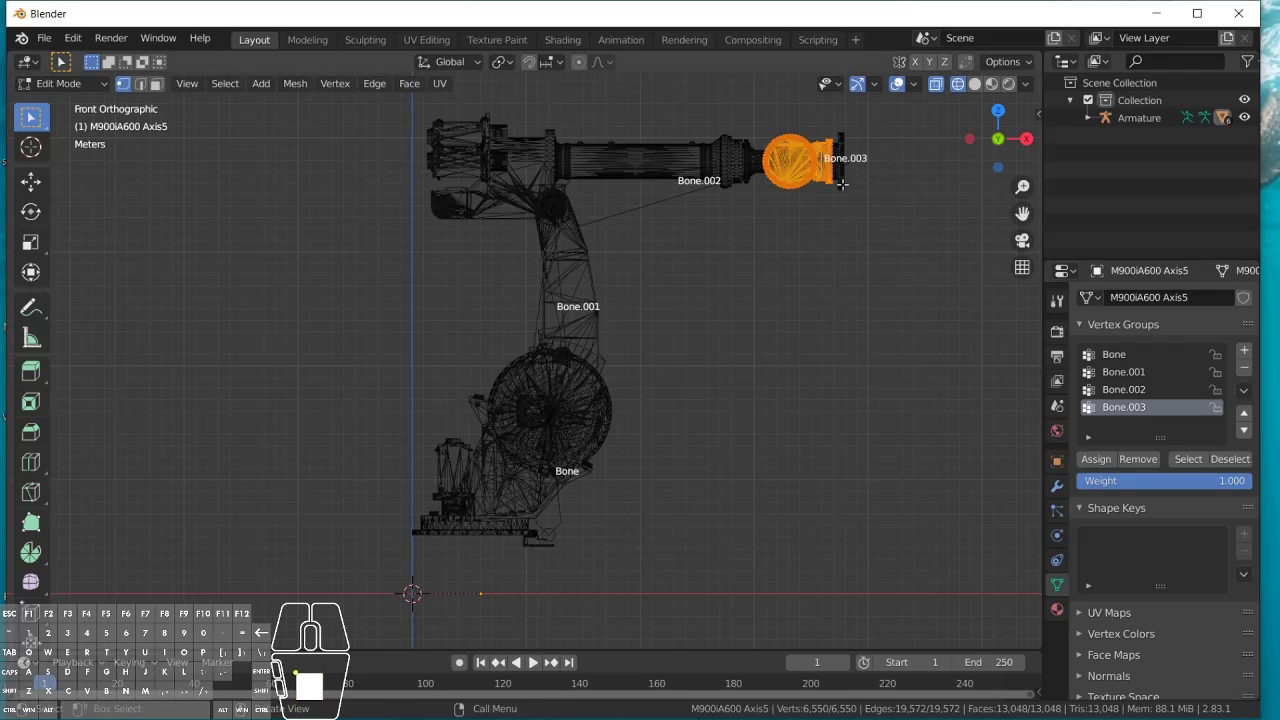
{"action": "left_click", "coordinate": [107, 83]}
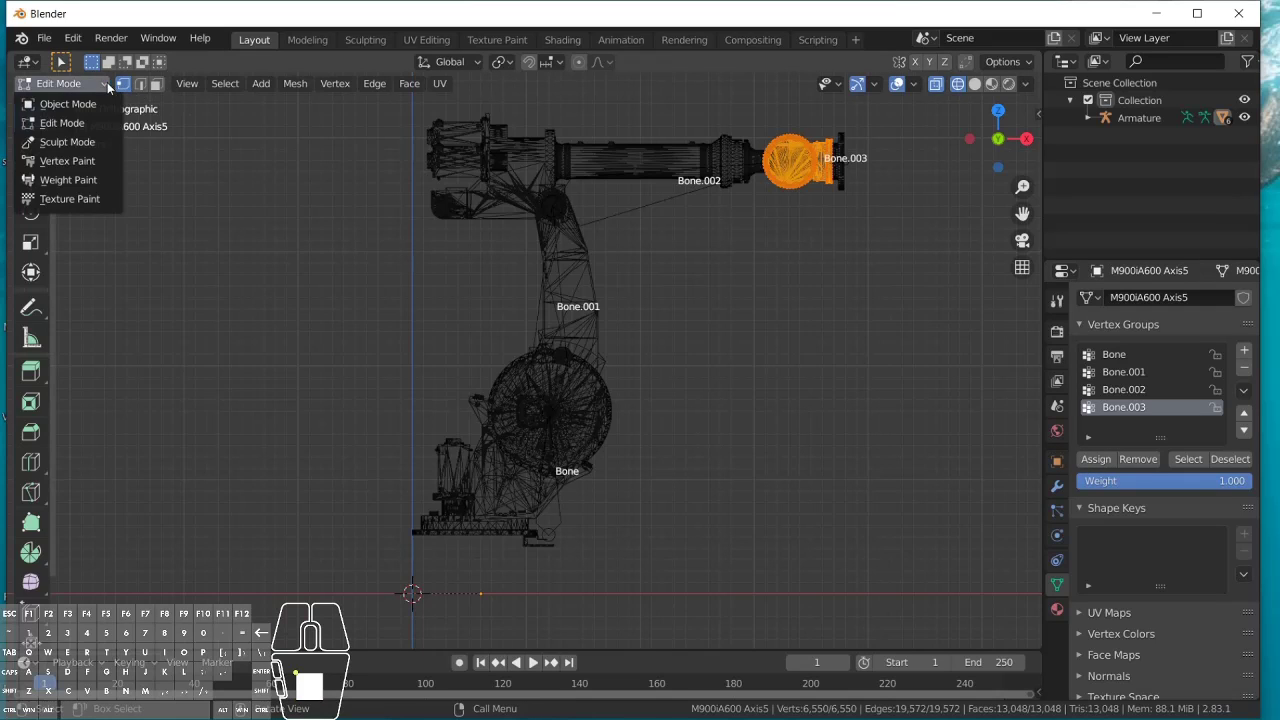
{"action": "left_click", "coordinate": [66, 104]}
Step: Remove all of Axis6's vertices from the Bone and Bone.001 vertex groups in Edit Mode
{"action": "left_click", "coordinate": [843, 181]}
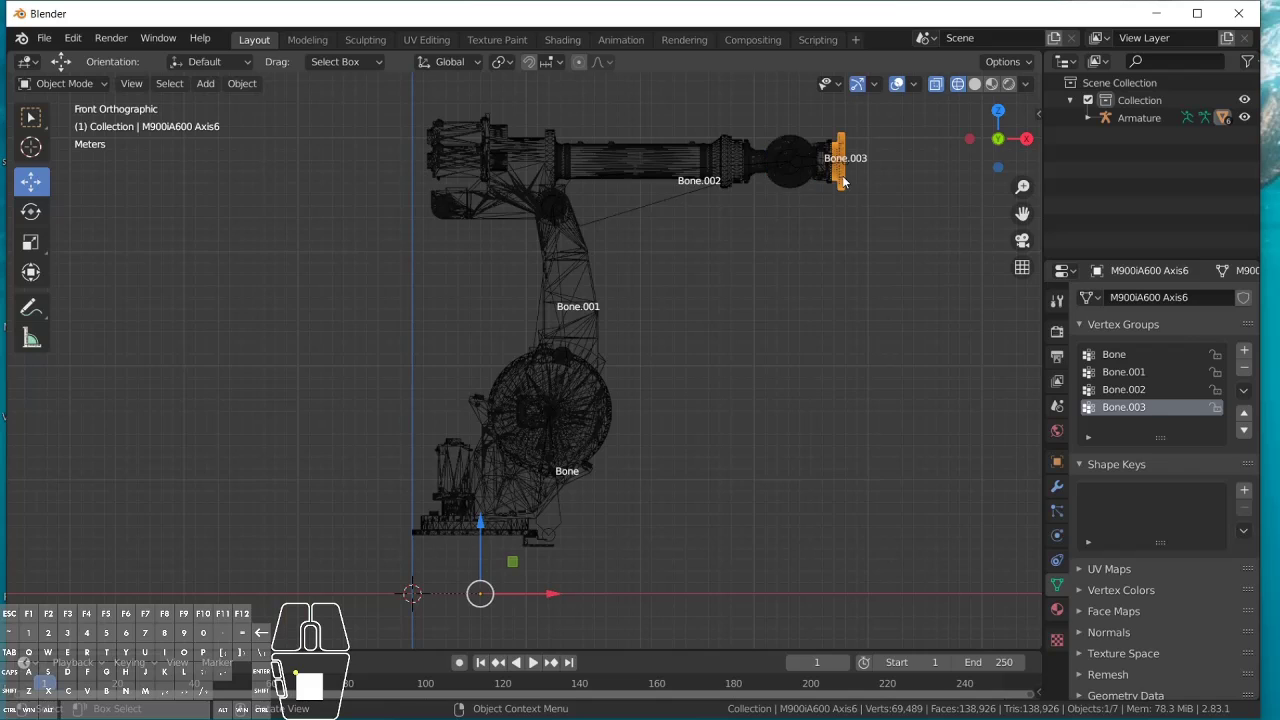
{"action": "left_click", "coordinate": [70, 83]}
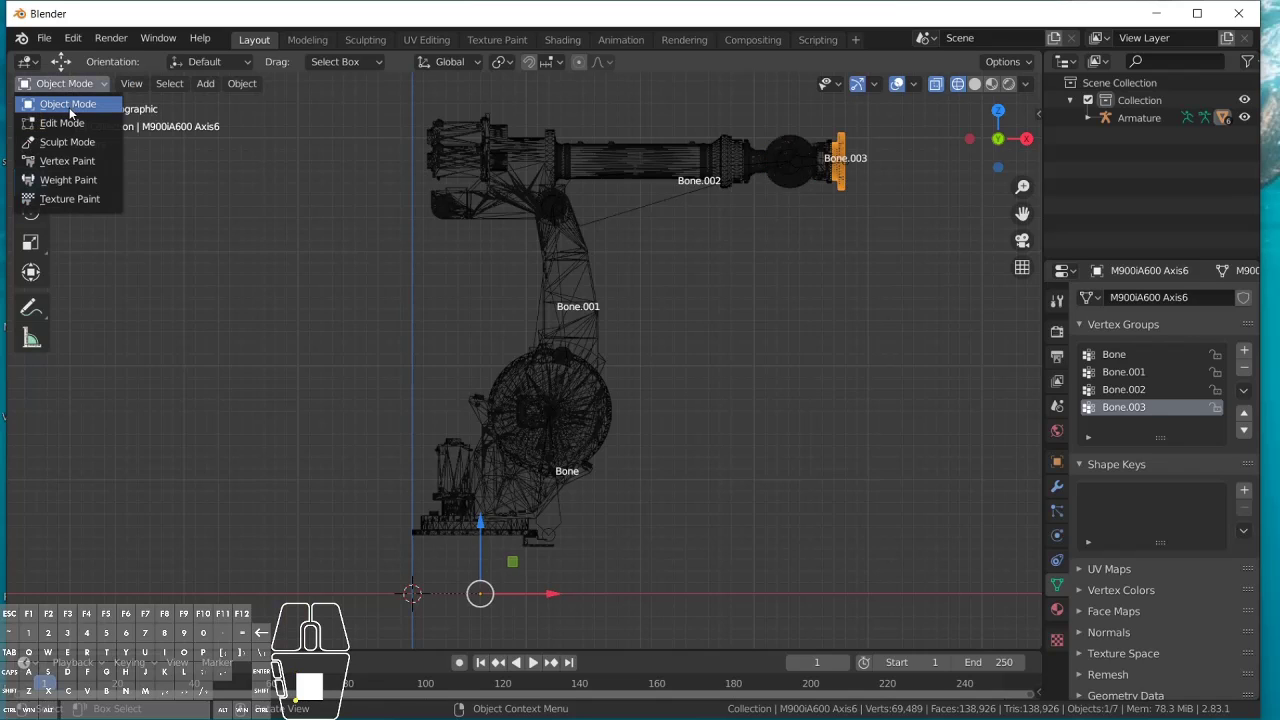
{"action": "left_click", "coordinate": [62, 123]}
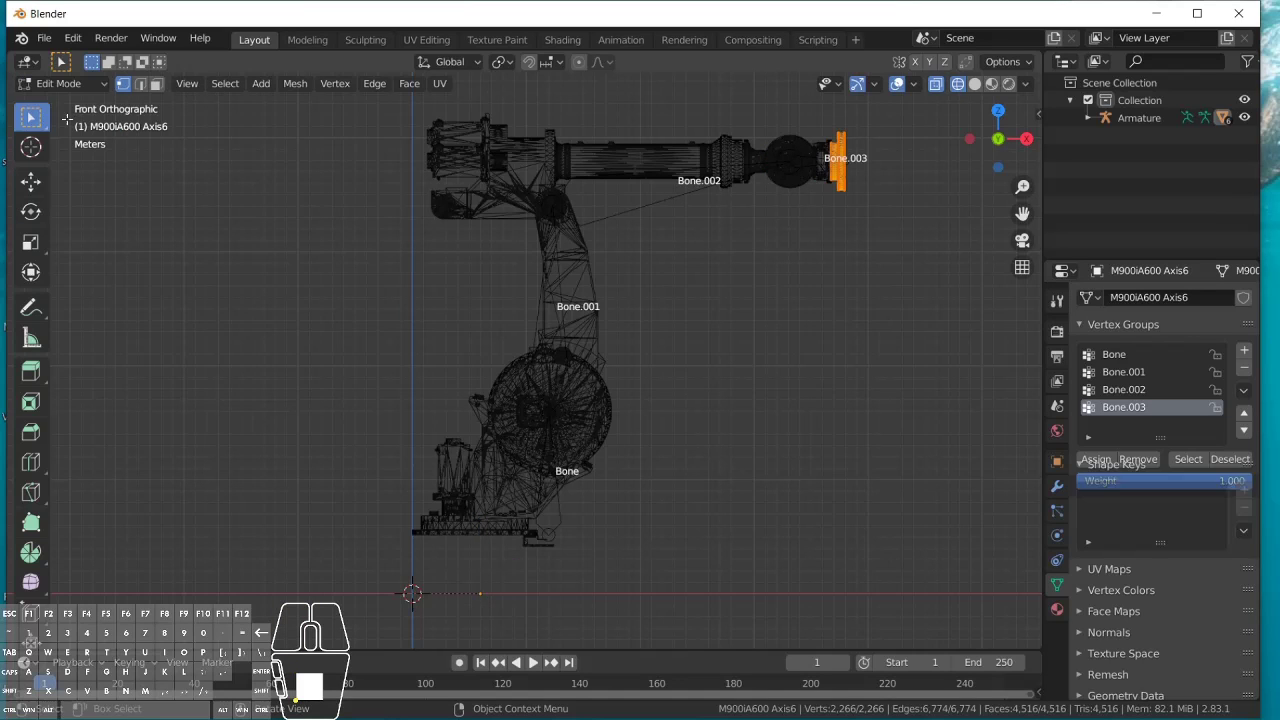
{"action": "left_click", "coordinate": [1150, 357]}
{"action": "left_click", "coordinate": [1136, 460]}
{"action": "left_click", "coordinate": [1146, 372]}
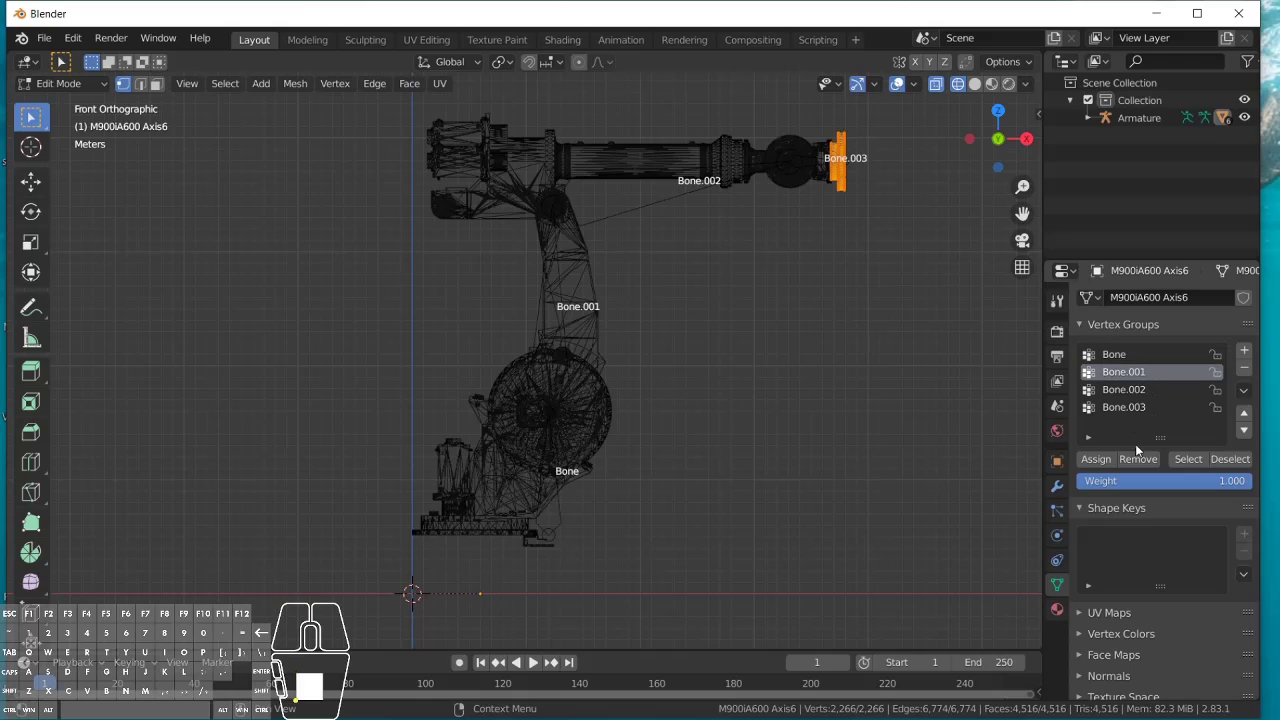
{"action": "left_click", "coordinate": [1136, 459]}
Step: Remove Axis6's vertices from Bone.002, assign them to Bone.003 with a weight of 1.000, and deselect the part in Object Mode
{"action": "left_click", "coordinate": [1142, 390]}
{"action": "left_click", "coordinate": [1136, 460]}
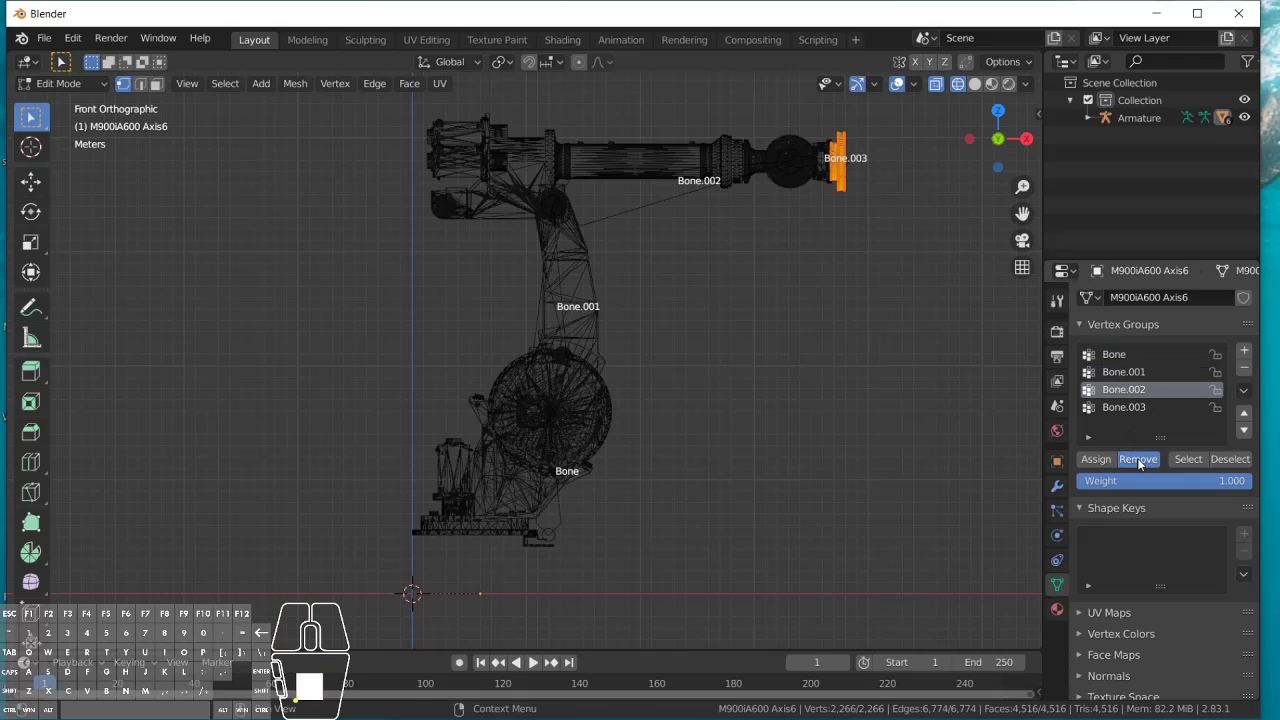
{"action": "left_click", "coordinate": [1136, 406]}
{"action": "left_click", "coordinate": [1096, 460]}
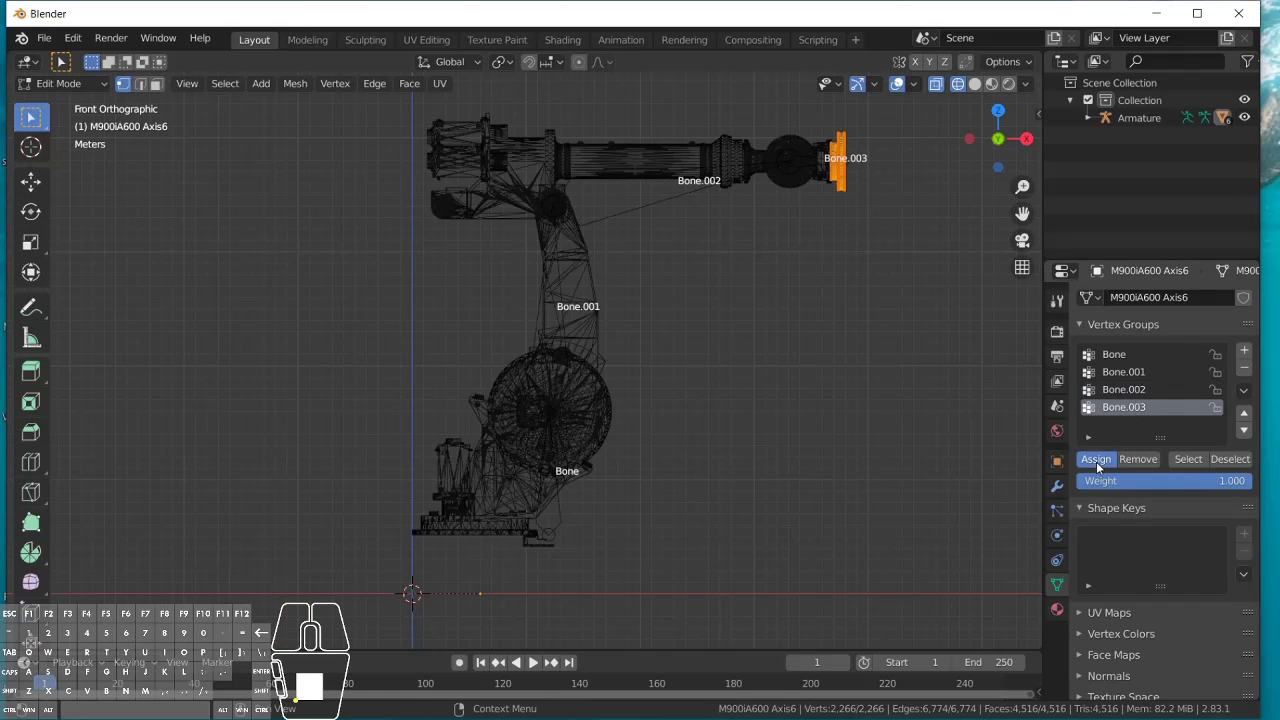
{"action": "left_click", "coordinate": [60, 83]}
{"action": "left_click", "coordinate": [74, 104]}
{"action": "left_click", "coordinate": [783, 326]}
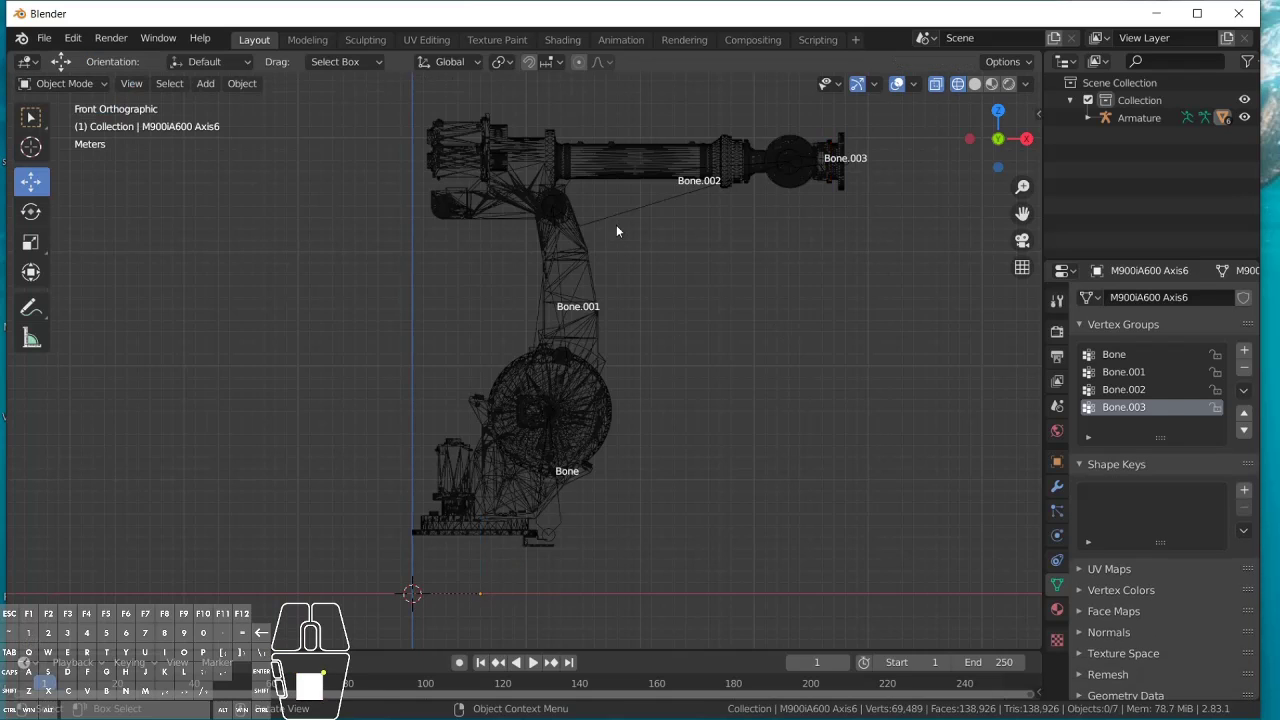
Step: Put the armature in Pose Mode and test-rotate Bone.003 to check the wrist's movement, cancelling the rotation
{"action": "left_click", "coordinate": [633, 208]}
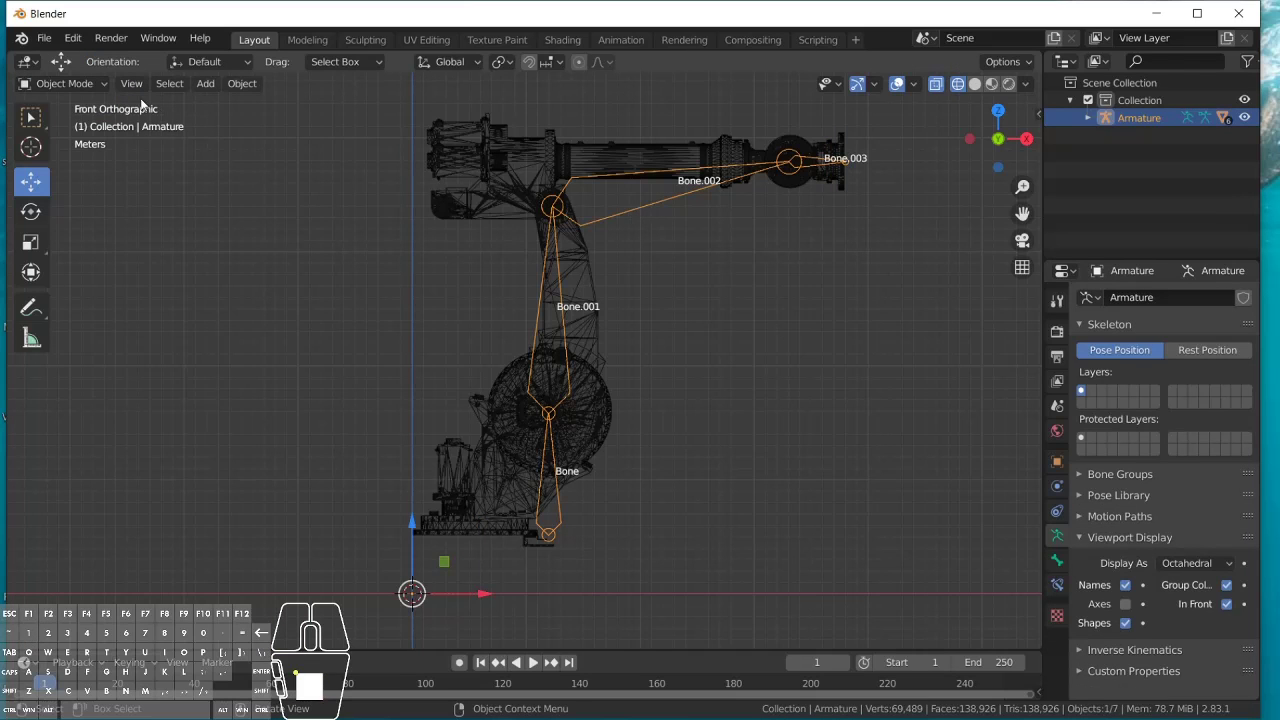
{"action": "left_click", "coordinate": [88, 84]}
{"action": "left_click", "coordinate": [66, 142]}
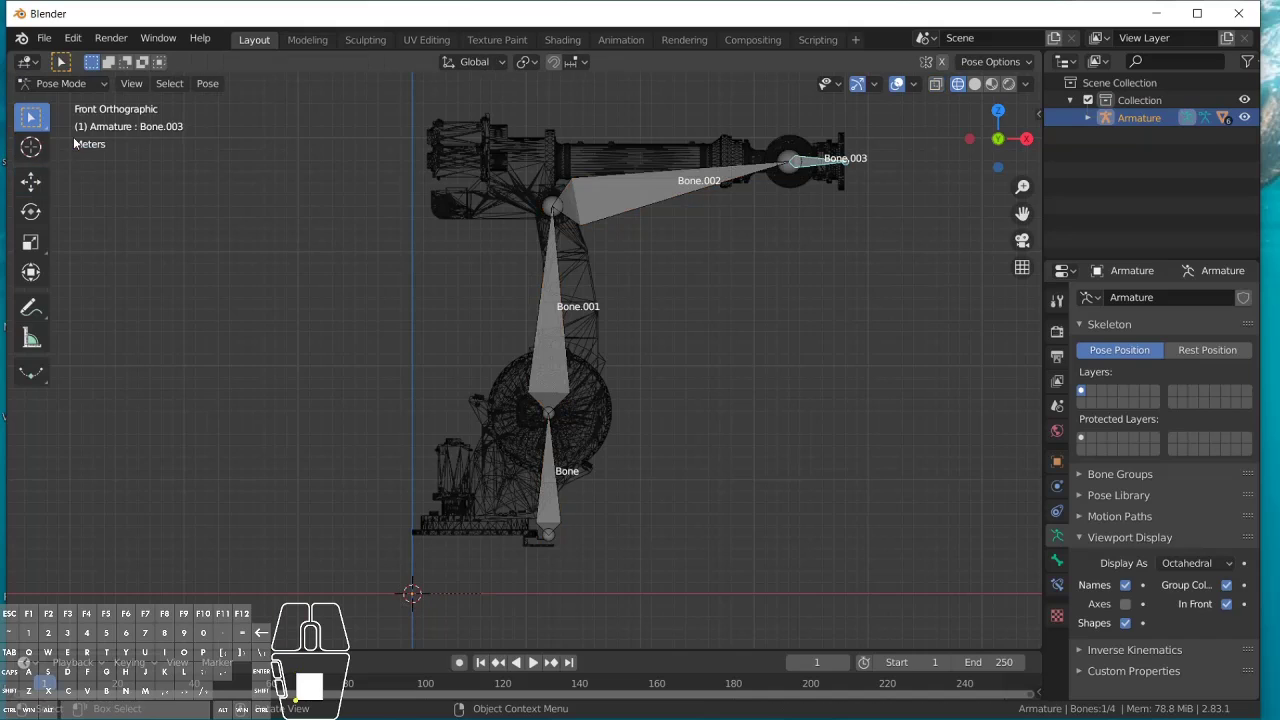
{"action": "left_click", "coordinate": [548, 355]}
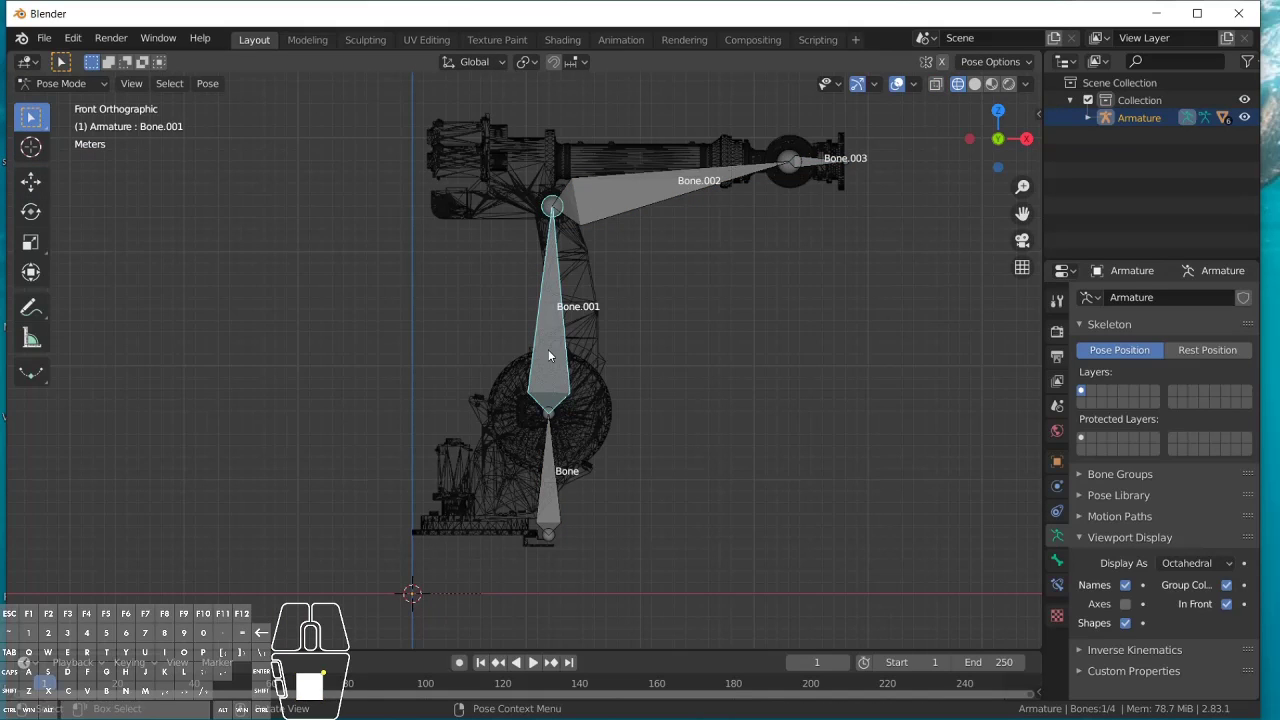
{"action": "left_click", "coordinate": [810, 164]}
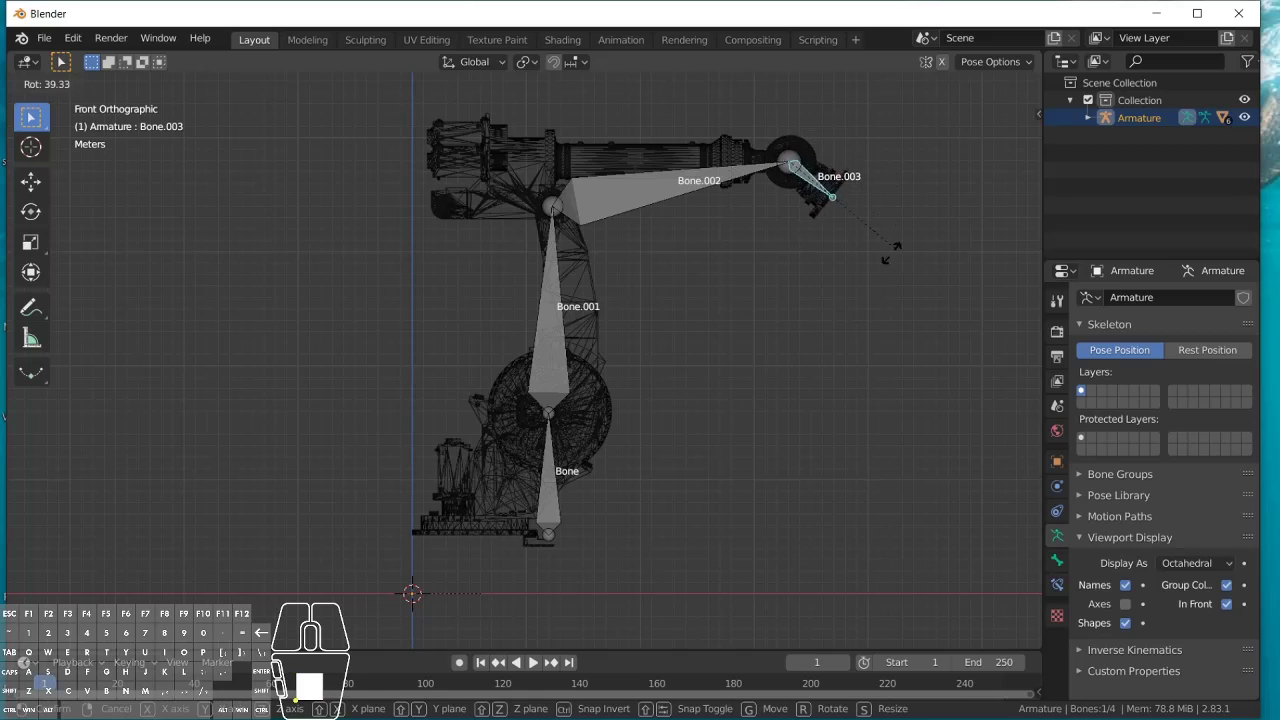
{"action": "left_click", "coordinate": [900, 157]}
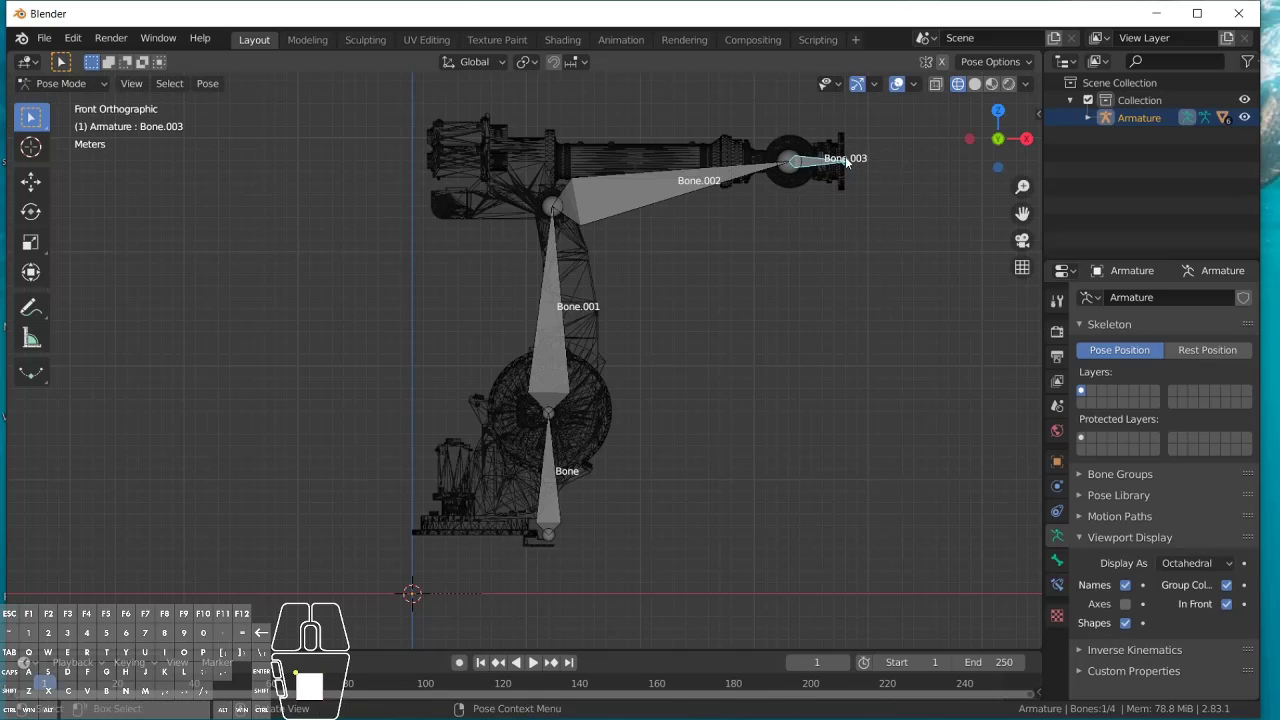
Step: Test-rotate Bone.002 and Bone.001 one after the other to check which arm parts follow, cancelling each rotation
{"action": "left_click", "coordinate": [661, 184]}
{"action": "key", "text": "r"}
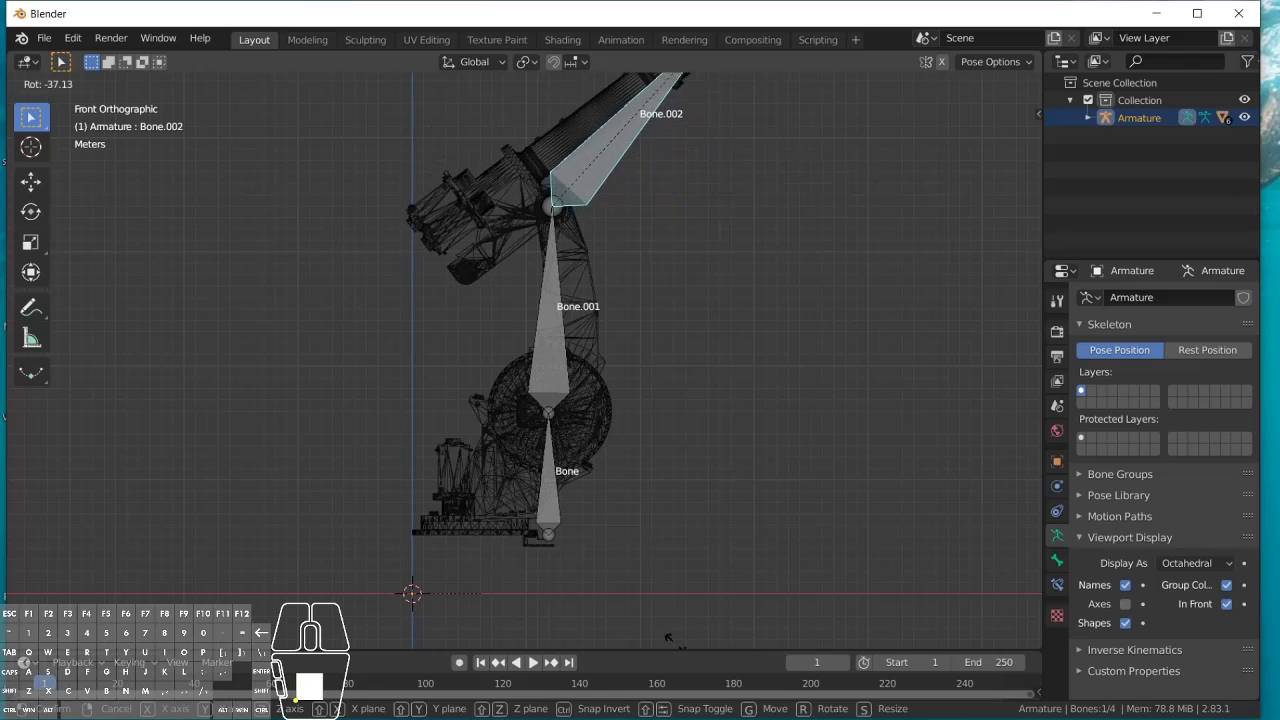
{"action": "left_click", "coordinate": [656, 220]}
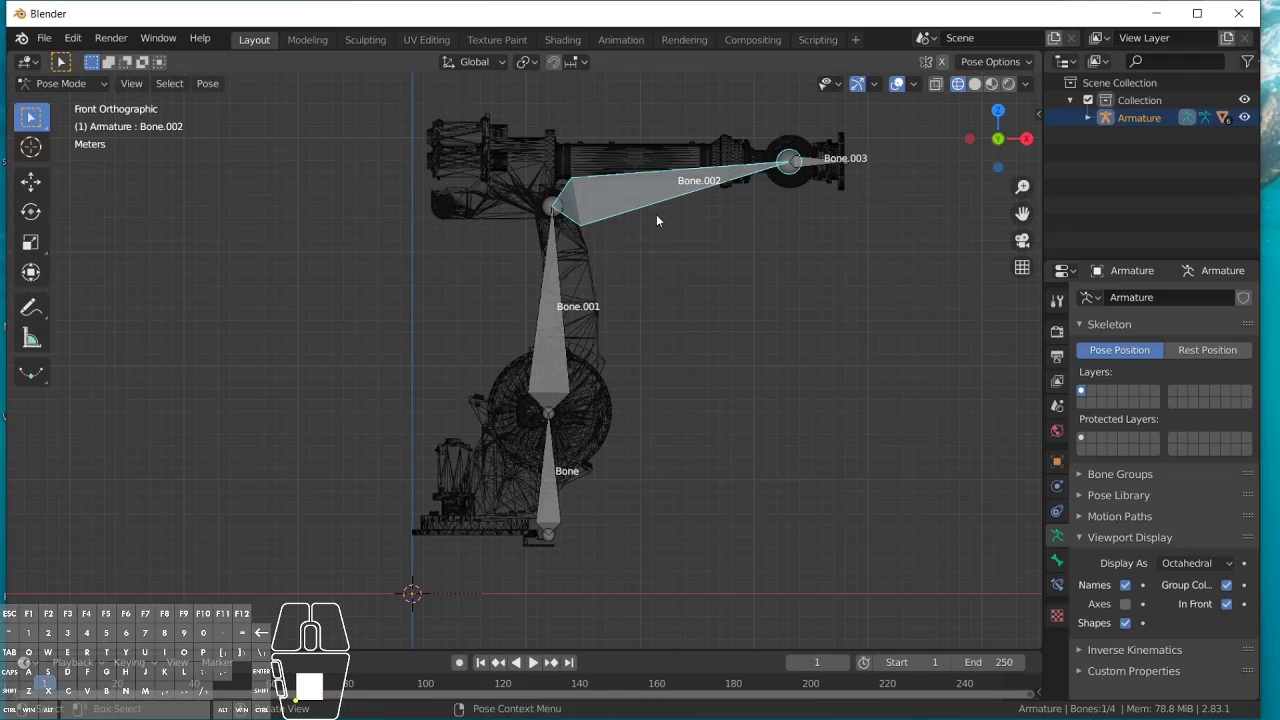
{"action": "left_click", "coordinate": [543, 308]}
{"action": "key", "text": "r"}
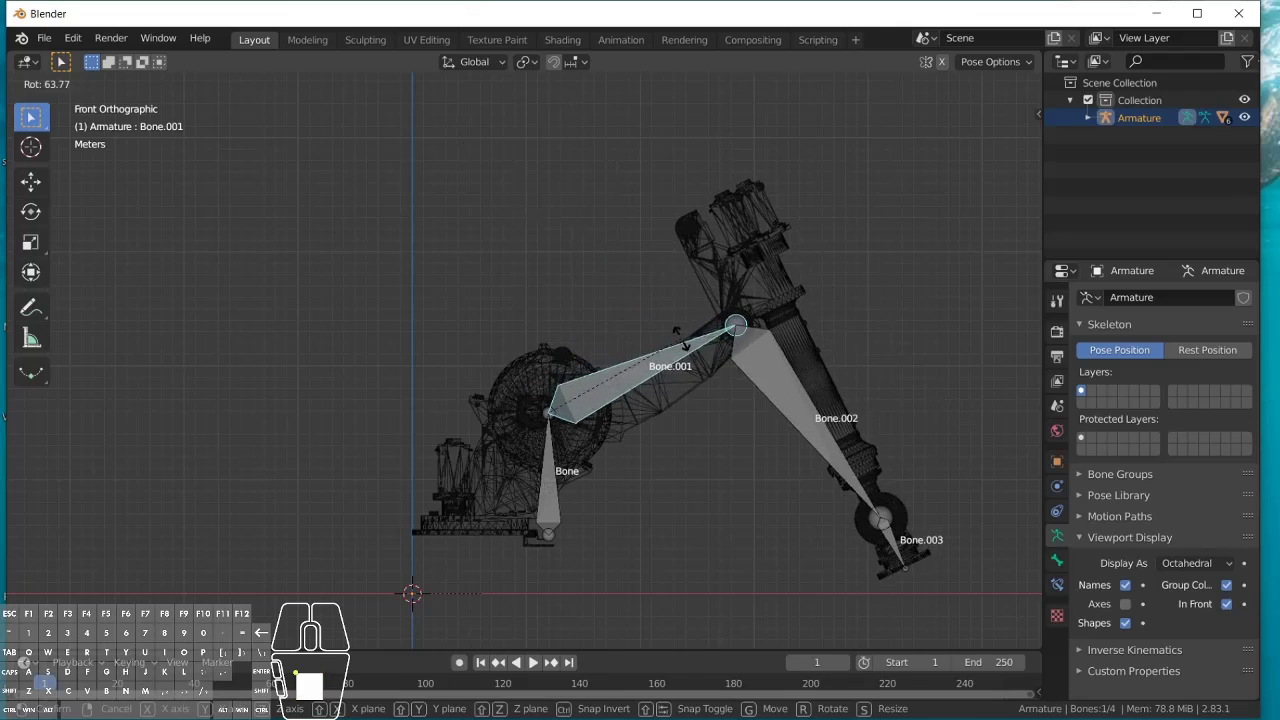
{"action": "left_click", "coordinate": [603, 297]}
Step: Test-rotate the base bone in front and top view, cancelling each rotation, and return the armature to Object Mode
{"action": "left_click", "coordinate": [552, 476]}
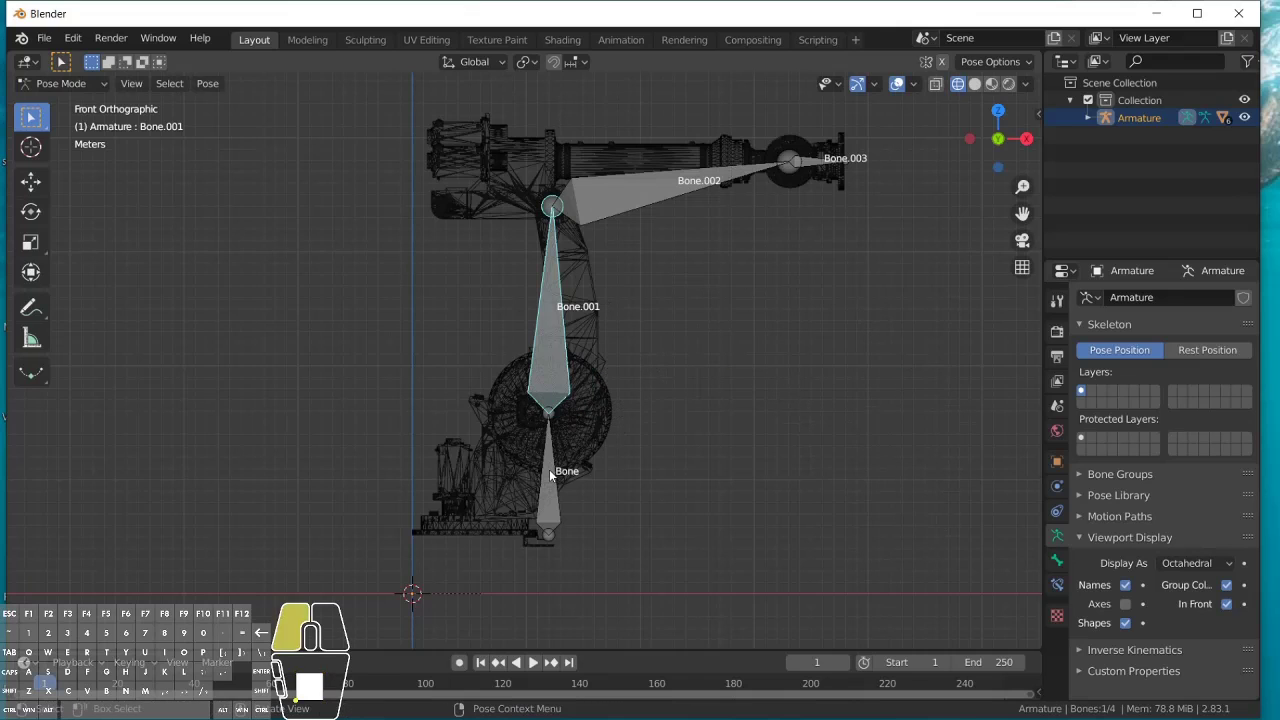
{"action": "key", "text": "r"}
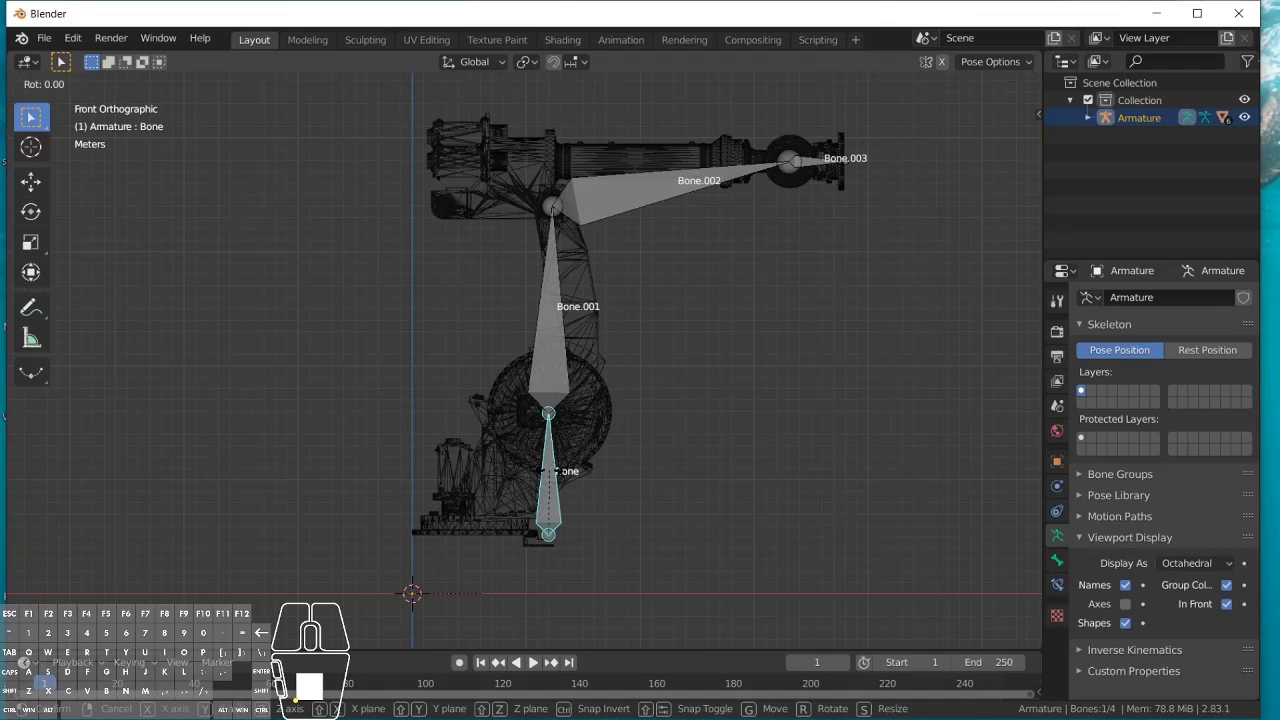
{"action": "key", "text": "Escape"}
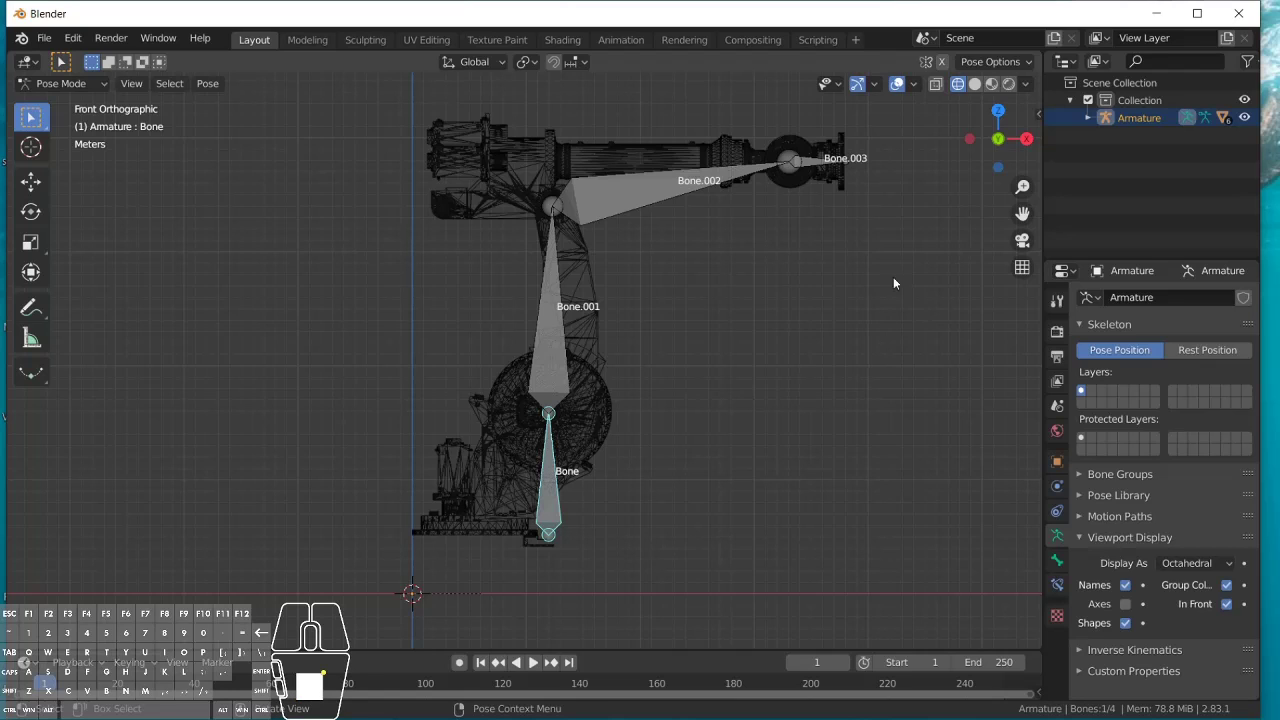
{"action": "left_click", "coordinate": [997, 110]}
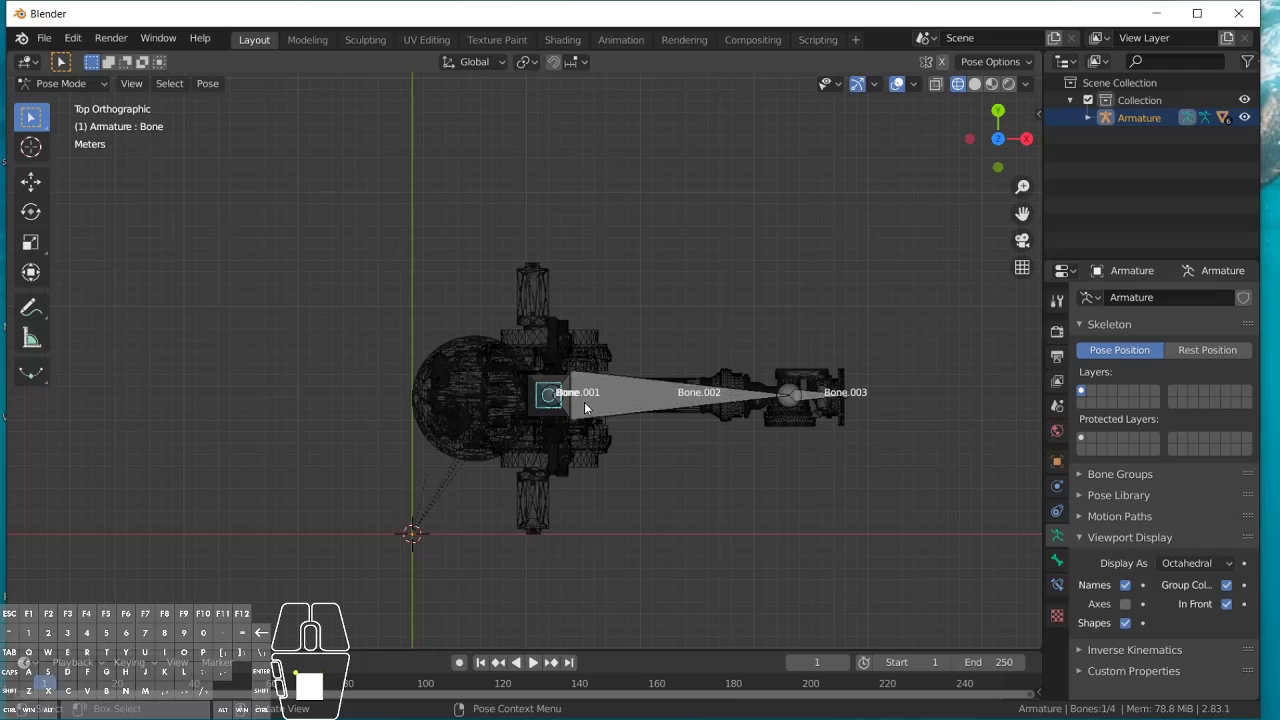
{"action": "key", "text": "r"}
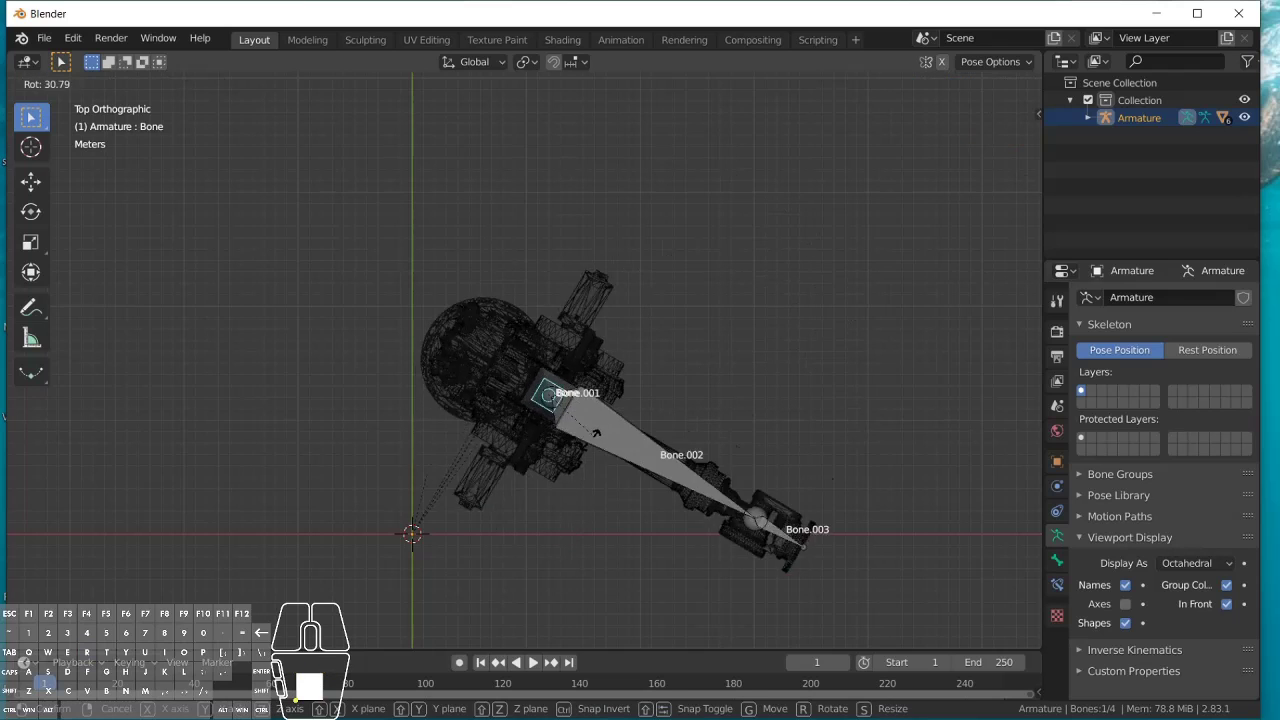
{"action": "right_click", "coordinate": [588, 452]}
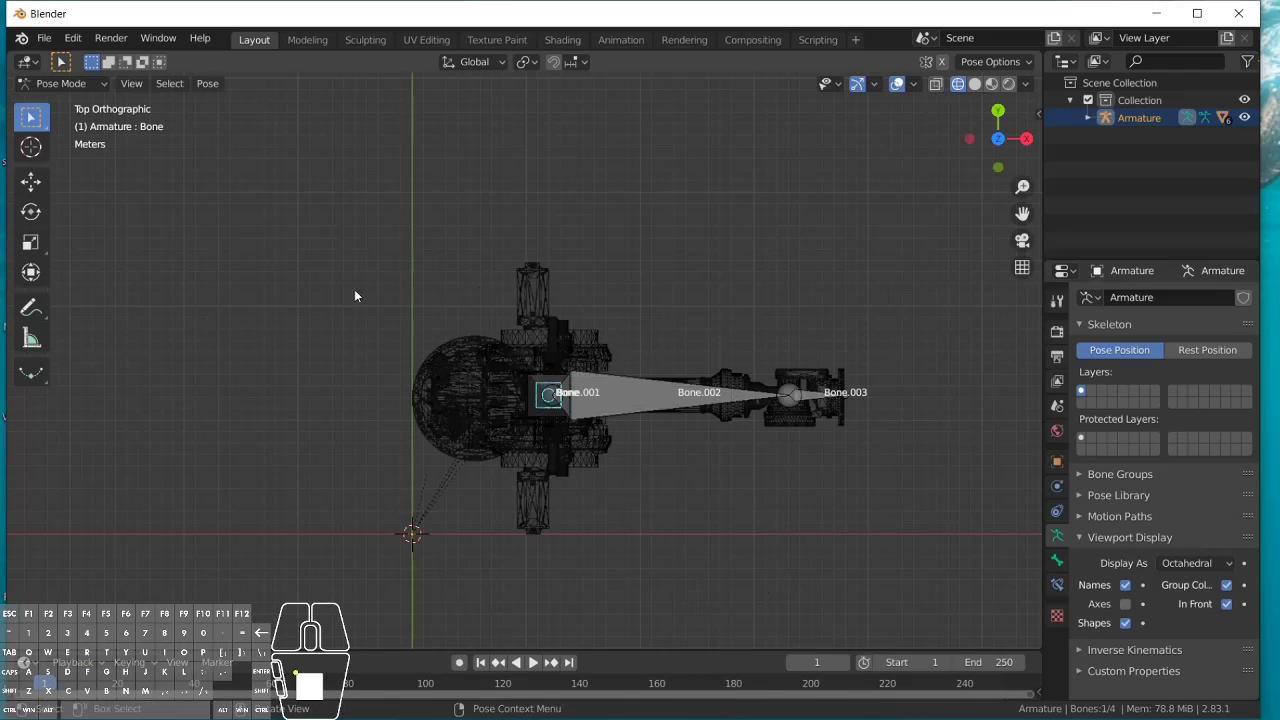
{"action": "left_click", "coordinate": [102, 83]}
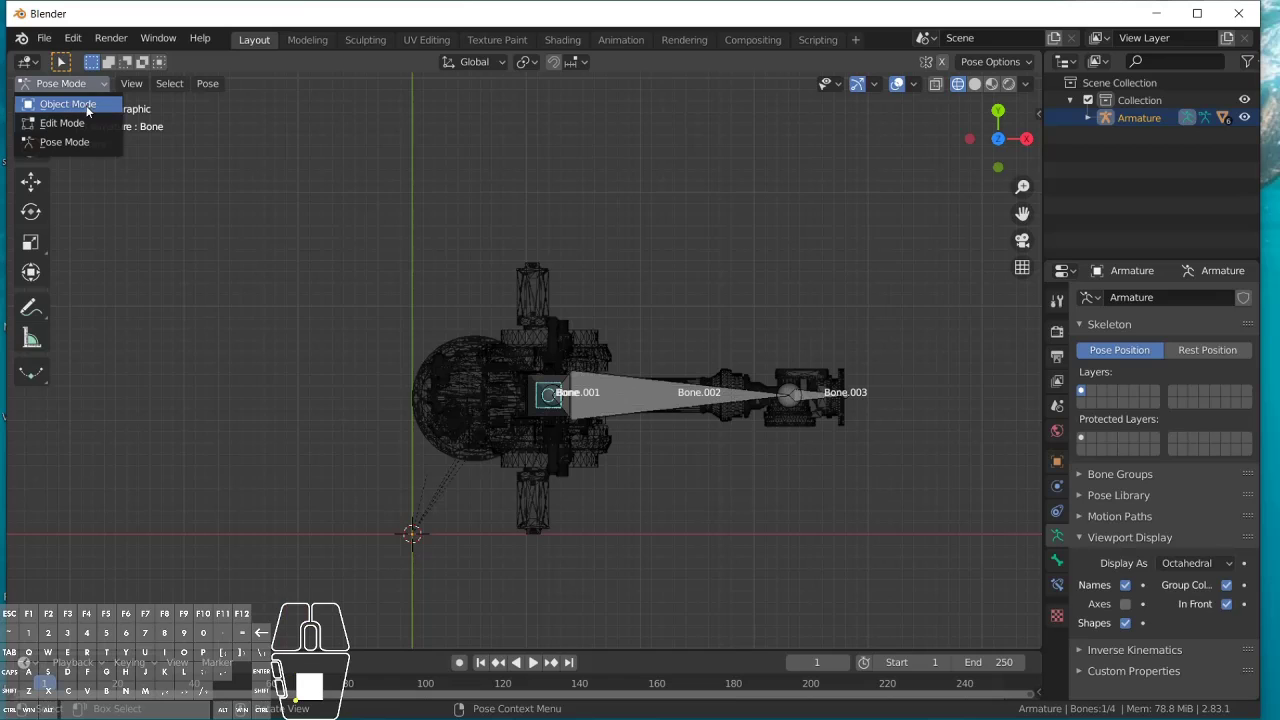
{"action": "left_click", "coordinate": [42, 105]}
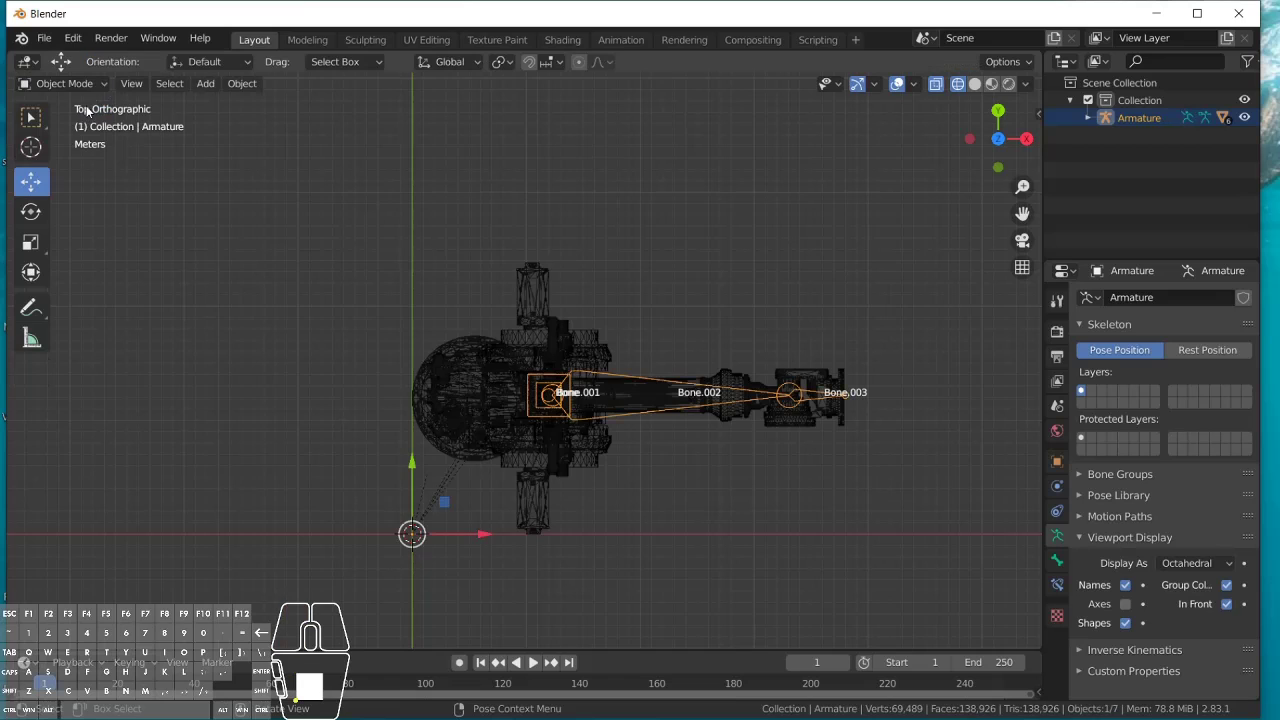
Step: Show the rigged robot arm in front orthographic view and deselect the armature
{"action": "left_click", "coordinate": [969, 139]}
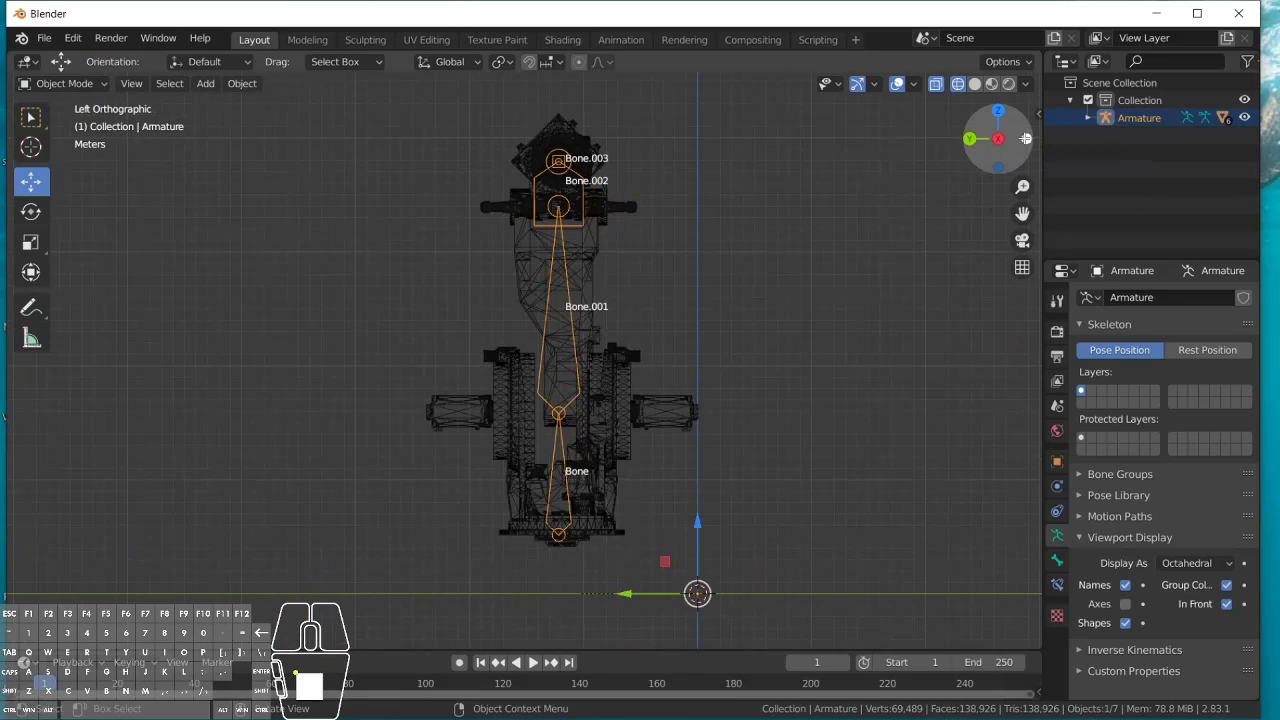
{"action": "left_click", "coordinate": [1014, 139]}
{"action": "left_click", "coordinate": [816, 281]}
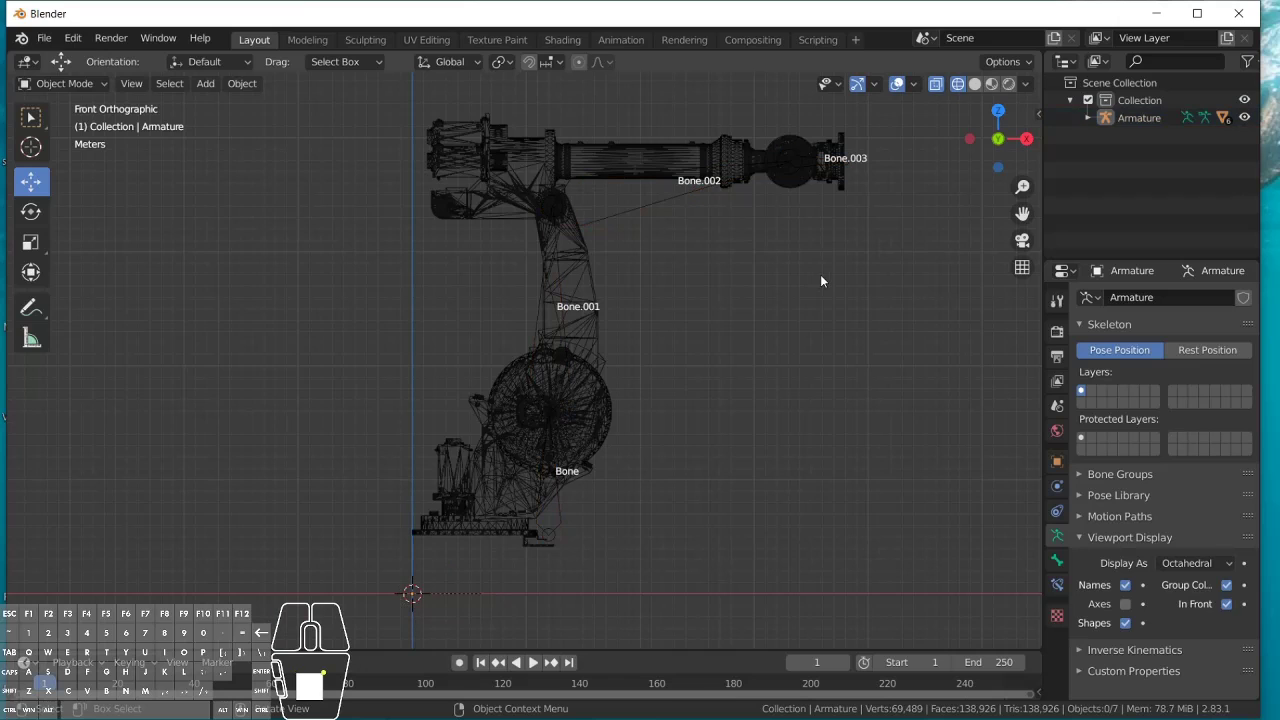
Step: Save the project as arm_industrial_03.blend in the M900iA600 folder
{"action": "left_click", "coordinate": [44, 38]}
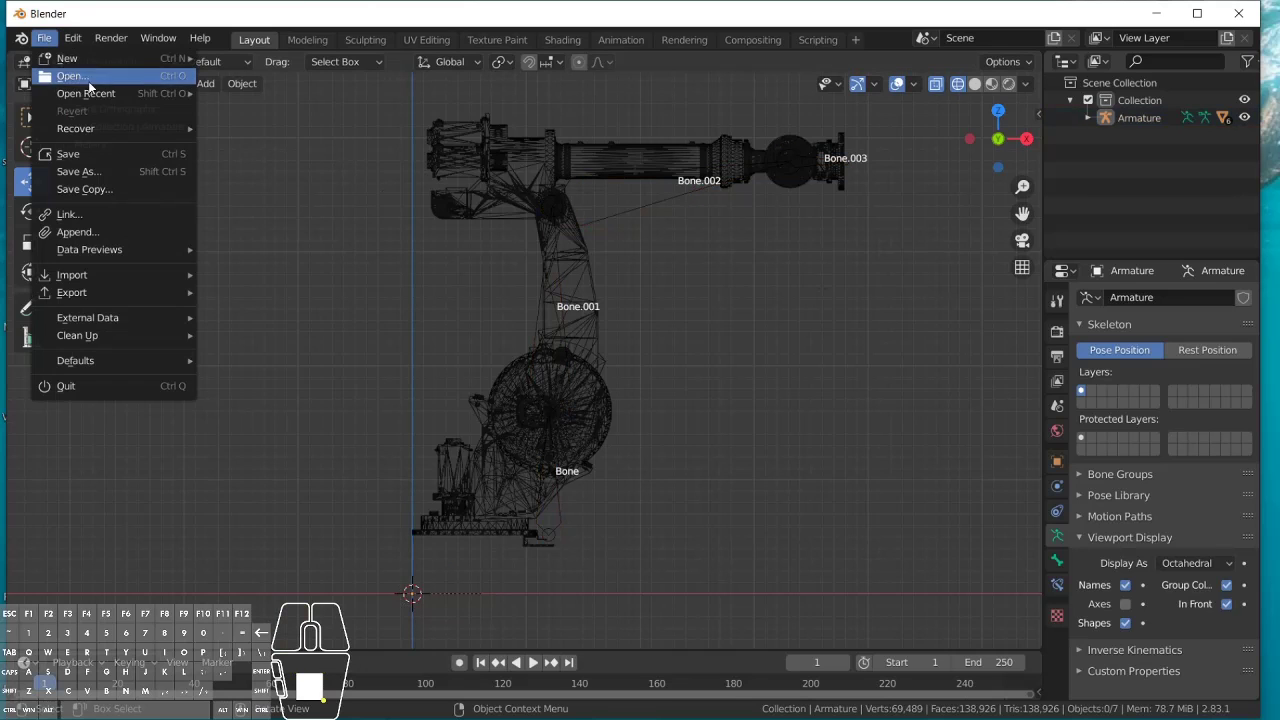
{"action": "left_click", "coordinate": [88, 171]}
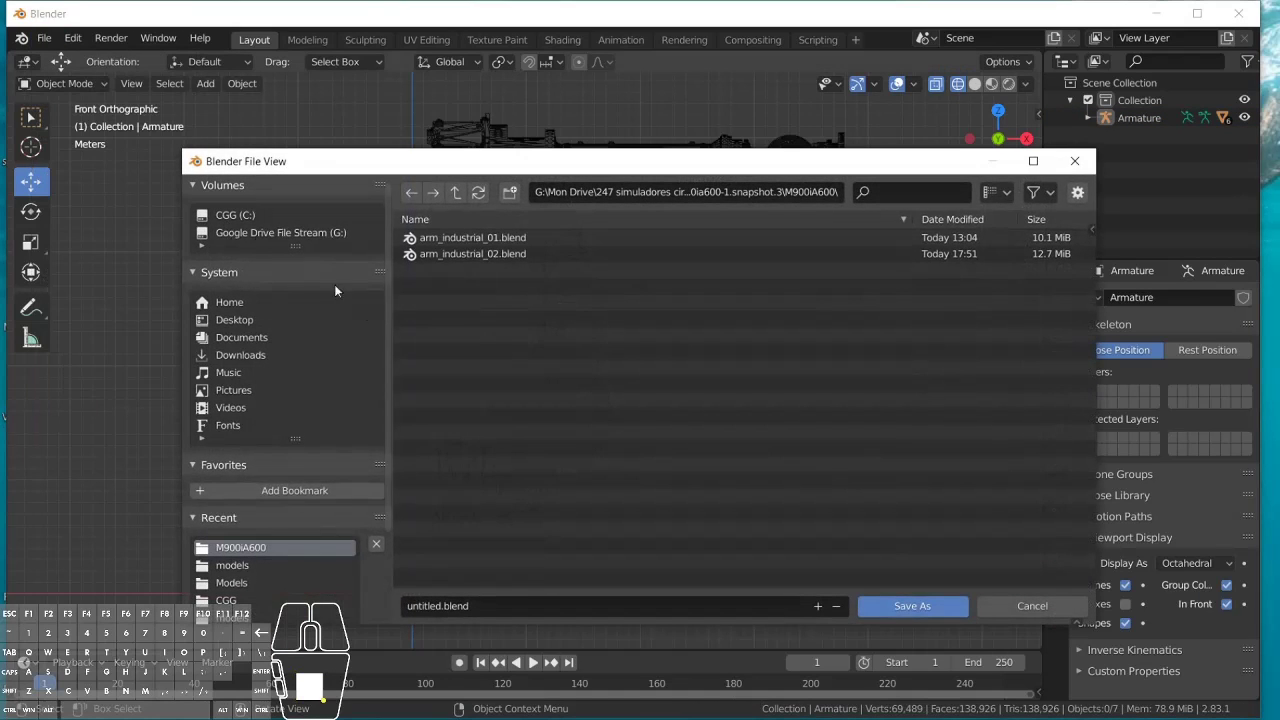
{"action": "left_click", "coordinate": [492, 254]}
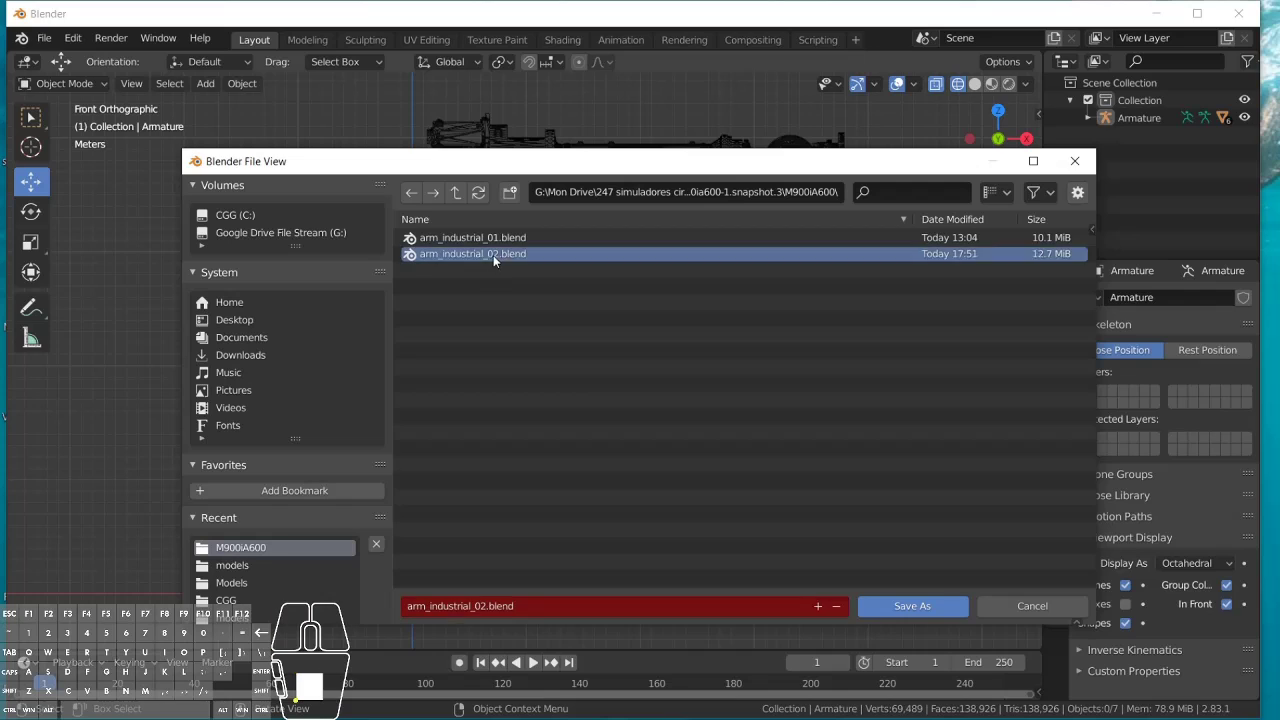
{"action": "left_click", "coordinate": [477, 606]}
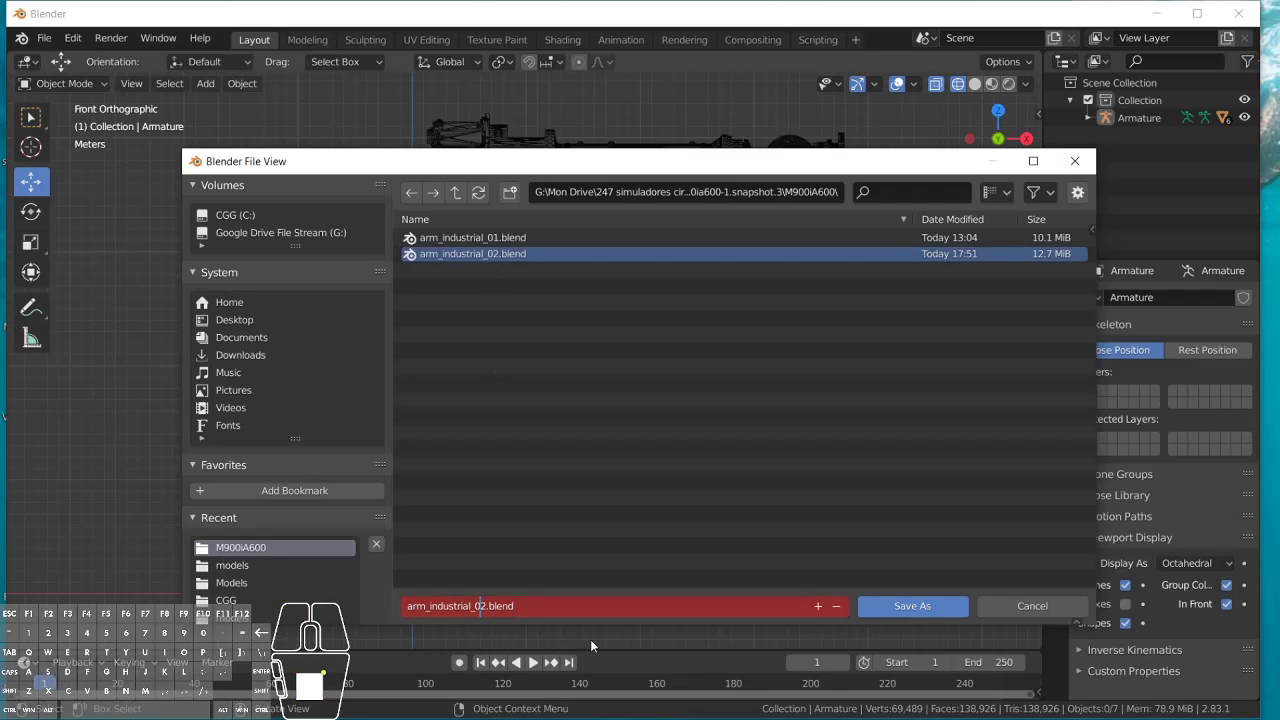
{"action": "key", "text": "Delete"}
{"action": "type", "text": "3"}
{"action": "left_click", "coordinate": [911, 608]}
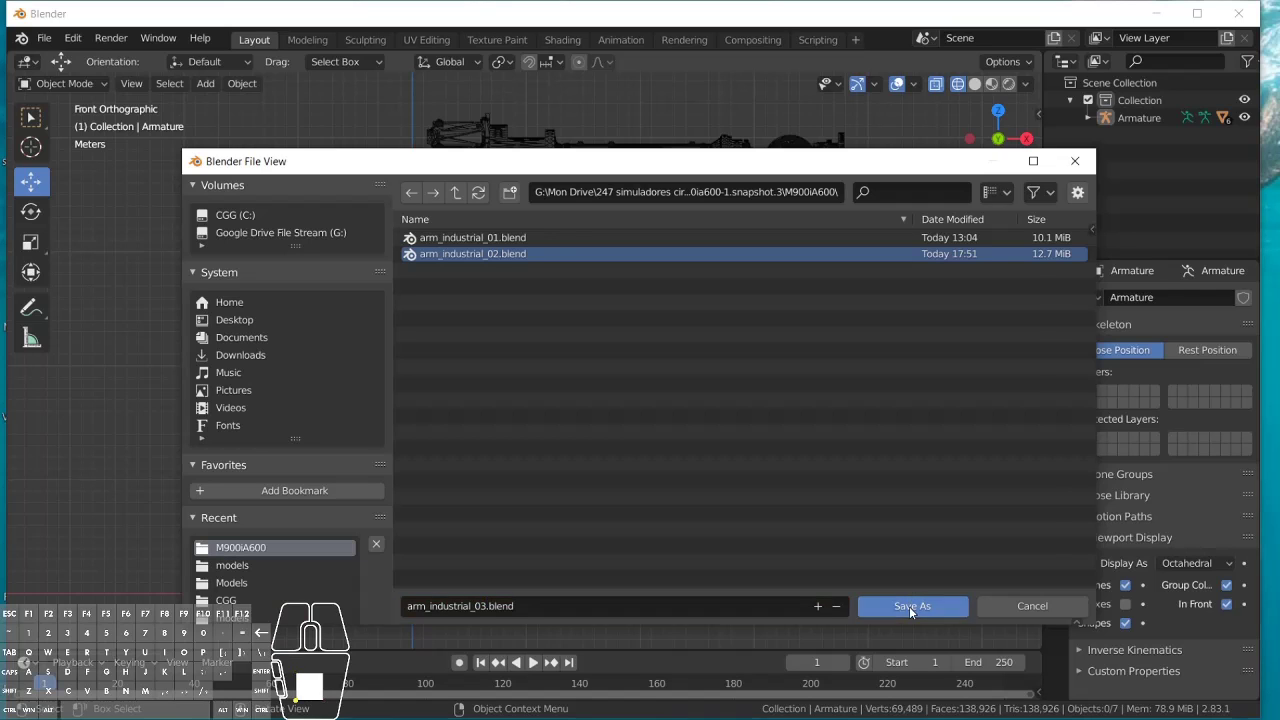
{"action": "left_click", "coordinate": [909, 606]}
Step: Export the rigged robot arm in FBX format as arm_industrial_03.fbx, keeping the default export options
{"action": "left_click", "coordinate": [44, 38]}
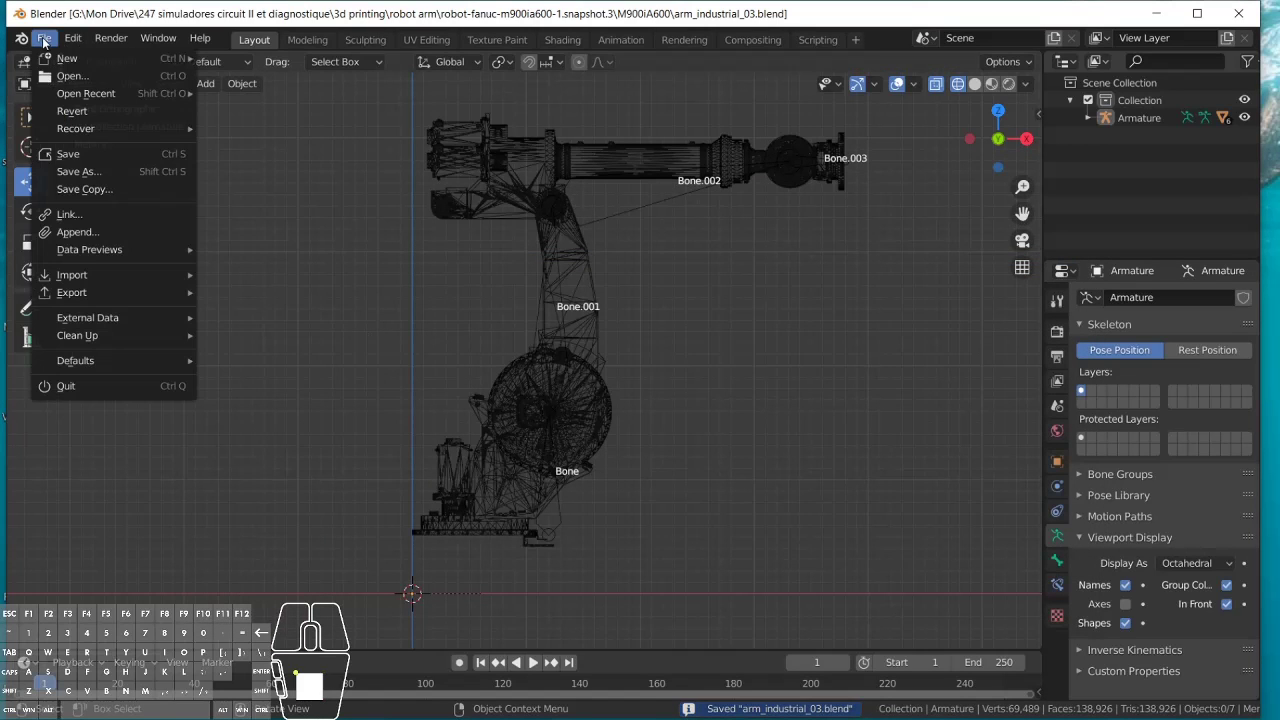
{"action": "mouse_move", "coordinate": [190, 293]}
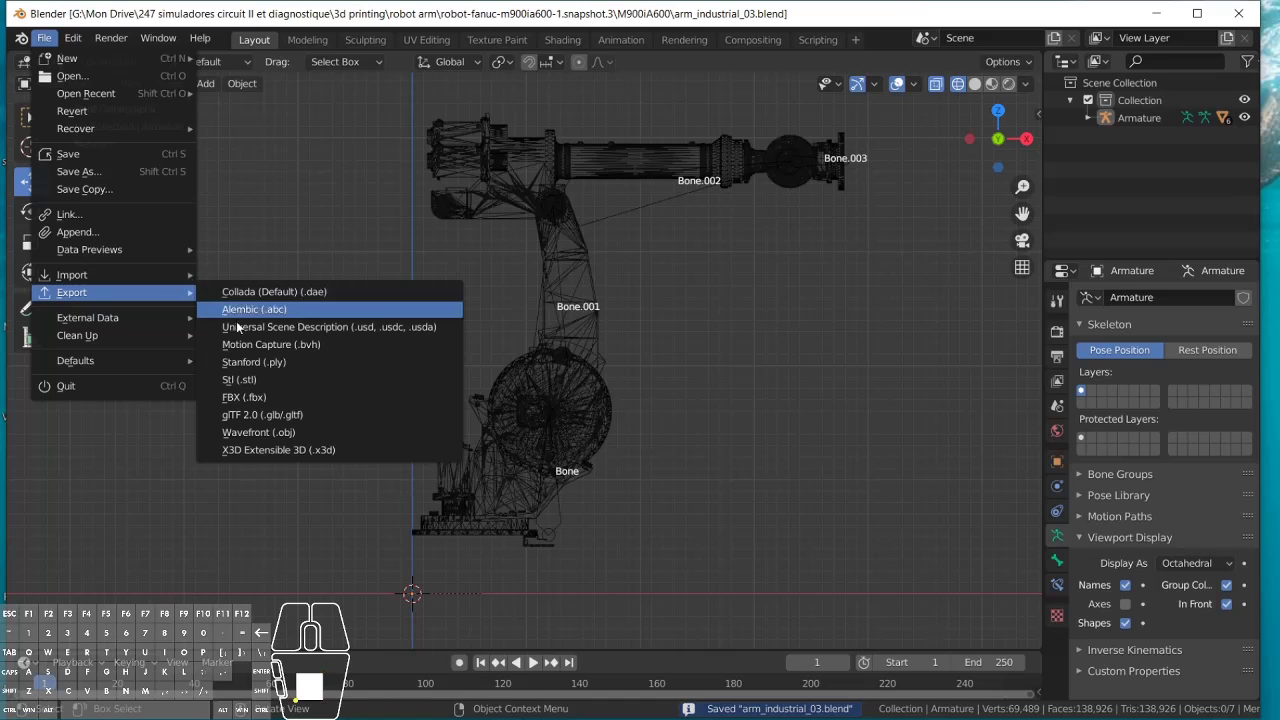
{"action": "left_click", "coordinate": [240, 398]}
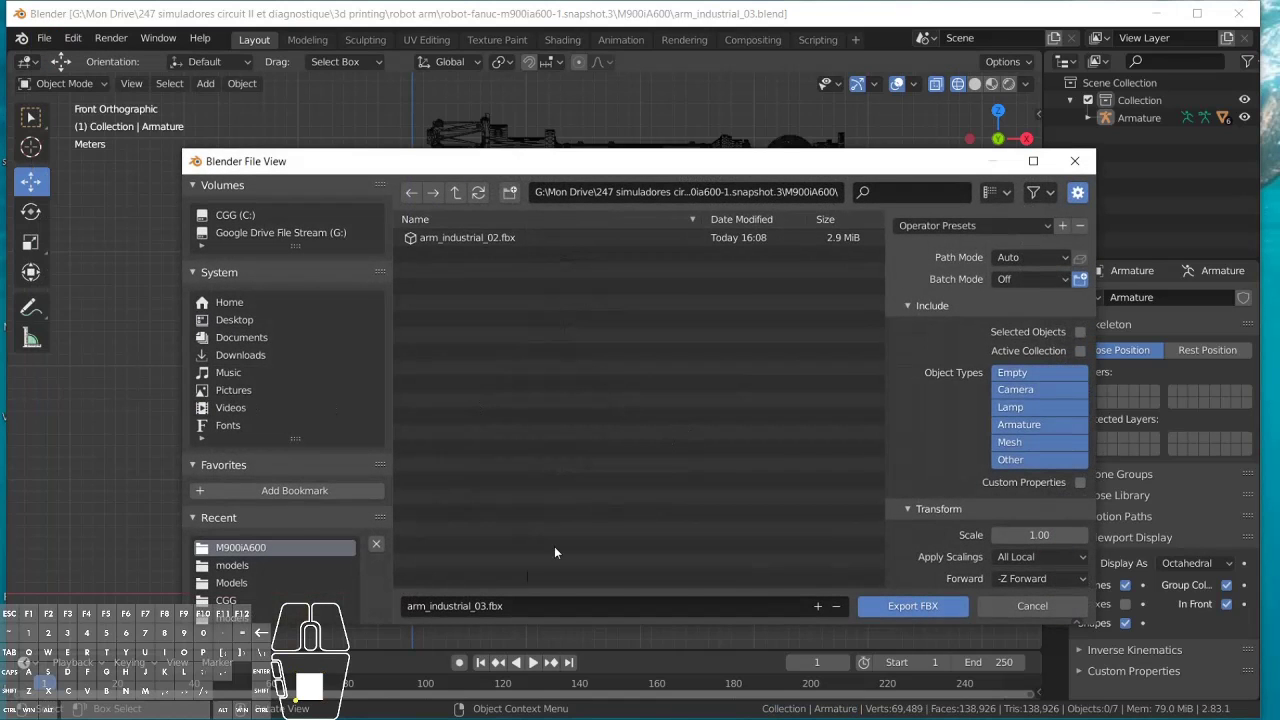
{"action": "left_click", "coordinate": [486, 605]}
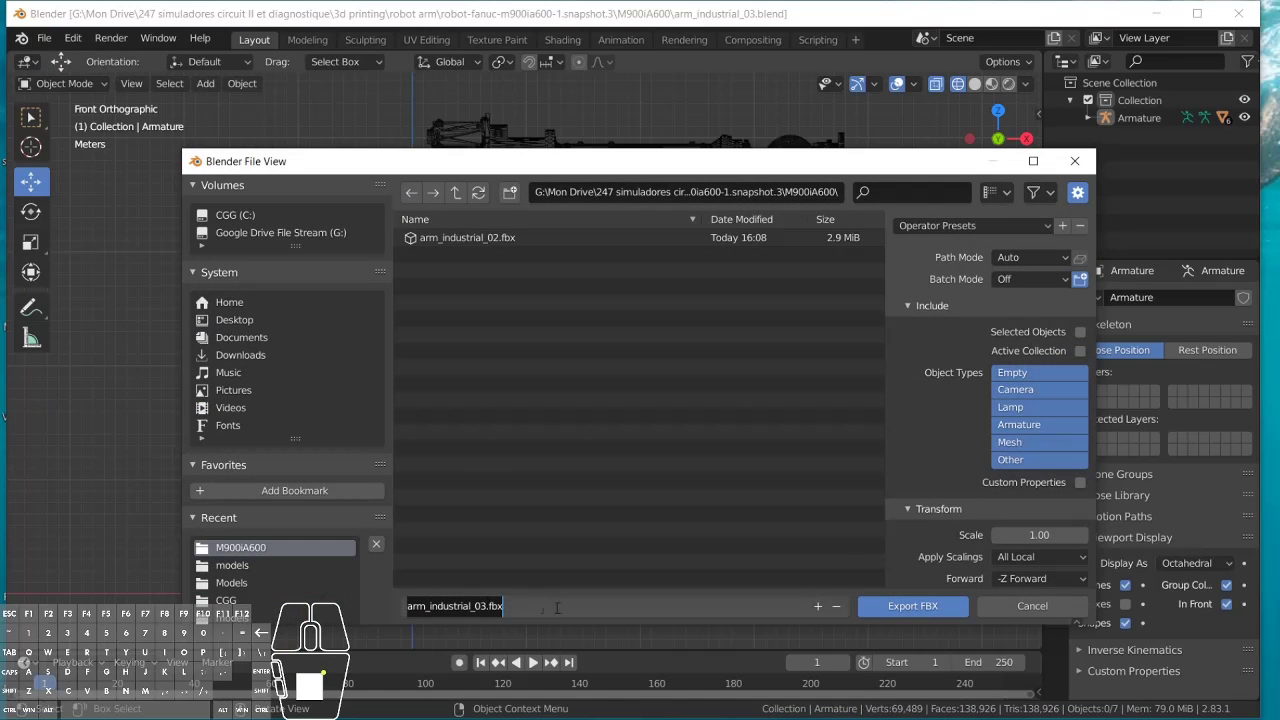
{"action": "left_click", "coordinate": [898, 605]}
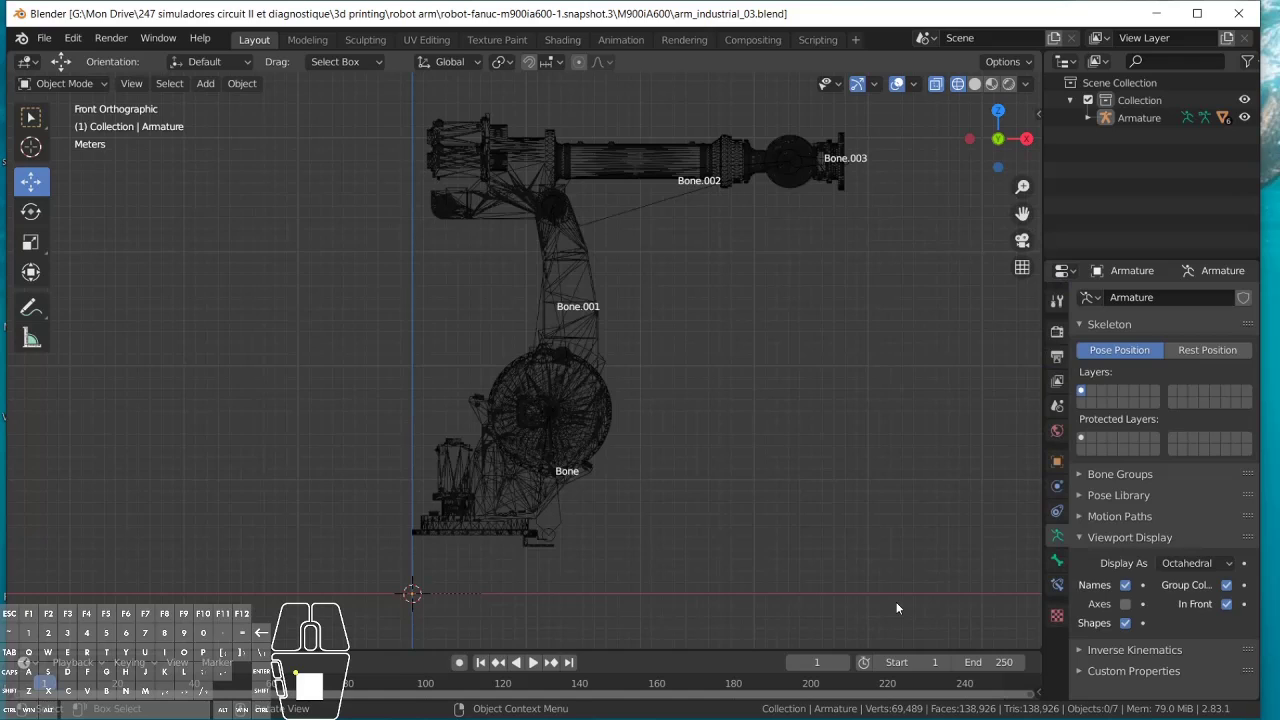
{"action": "left_click", "coordinate": [623, 418]}
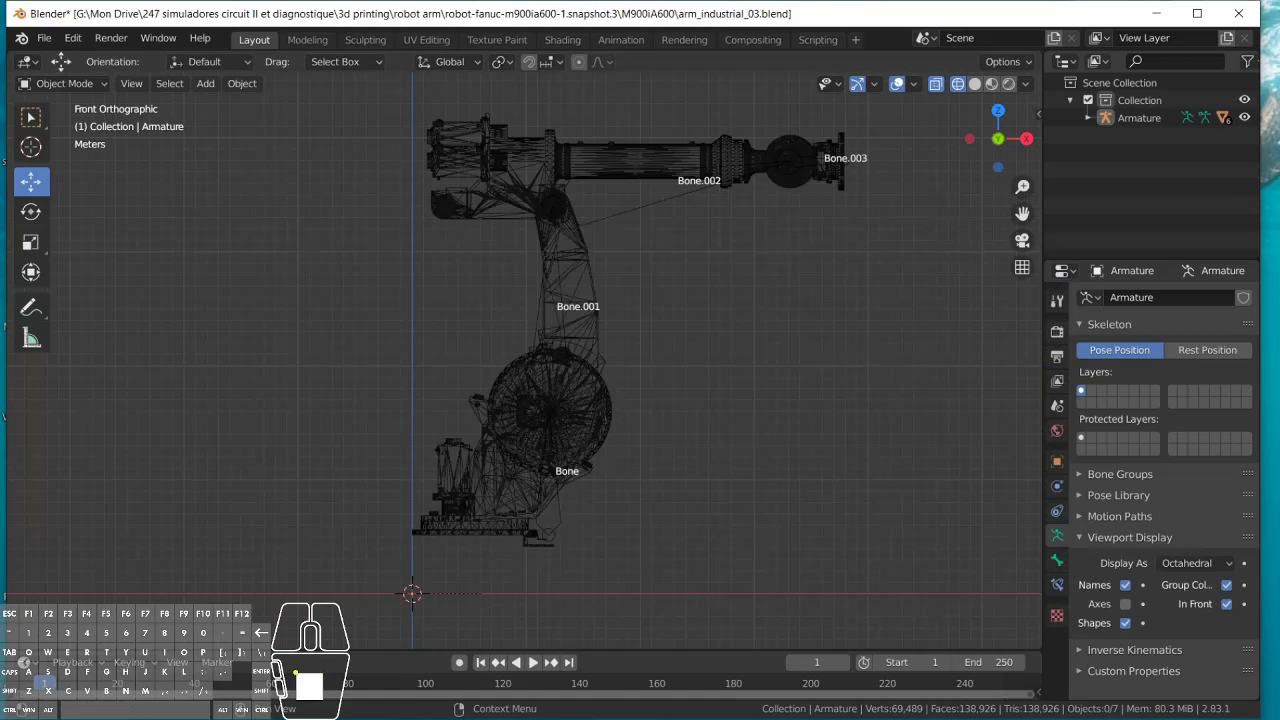
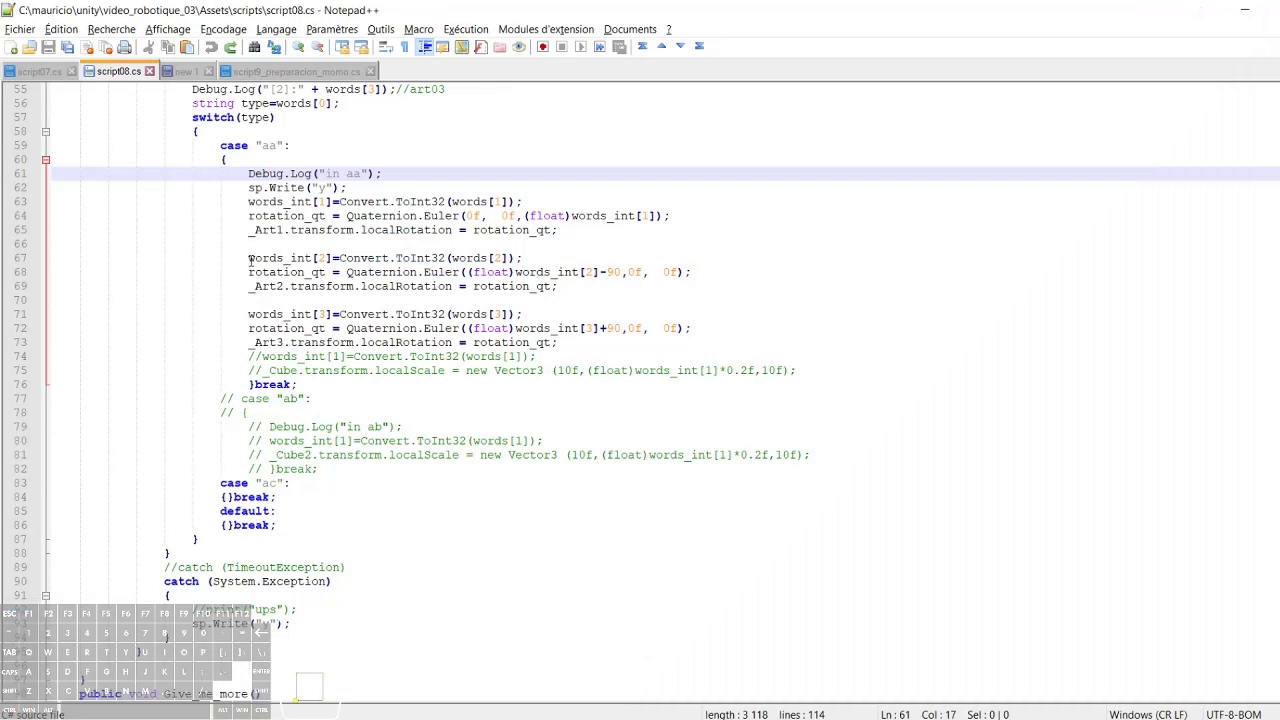
Step: Switch to script08.cs in Notepad++ and review its serial port setup, GameObject variables, message parsing and joint rotation code
{"action": "scroll", "coordinate": [350, 216], "scroll_direction": "up", "scroll_amount": 18}
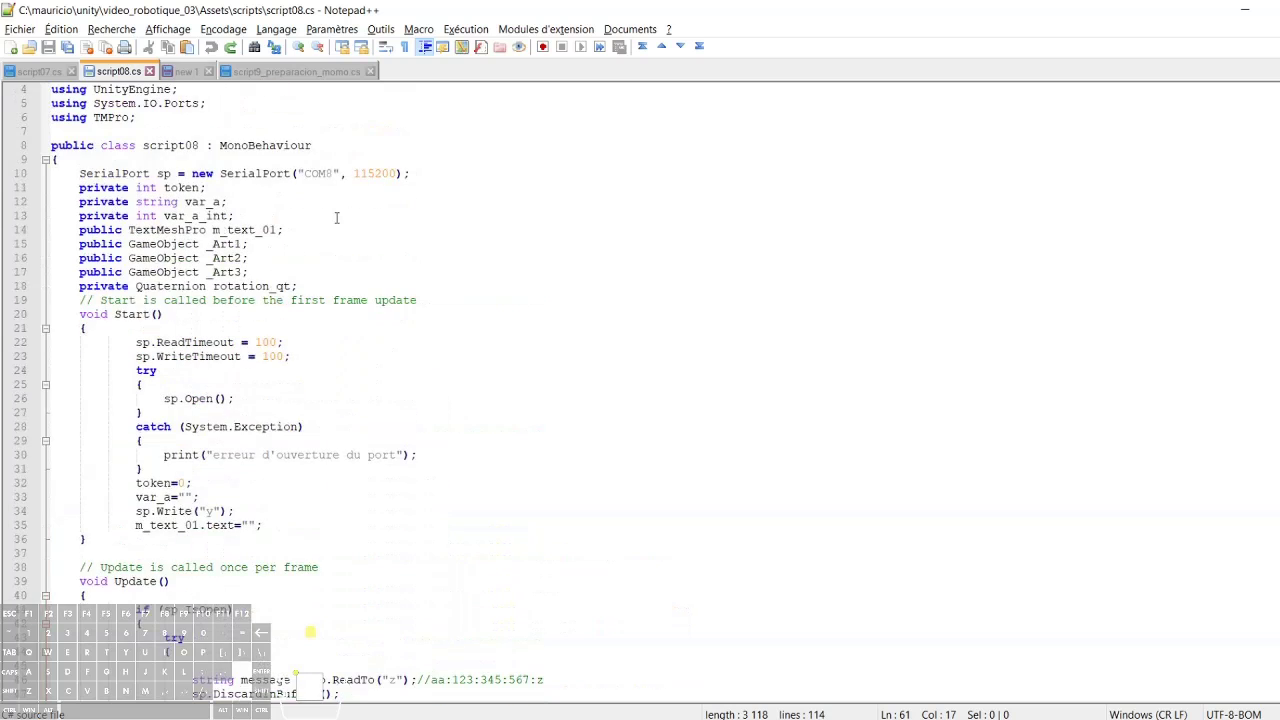
{"action": "scroll", "coordinate": [480, 236], "scroll_direction": "down", "scroll_amount": 2}
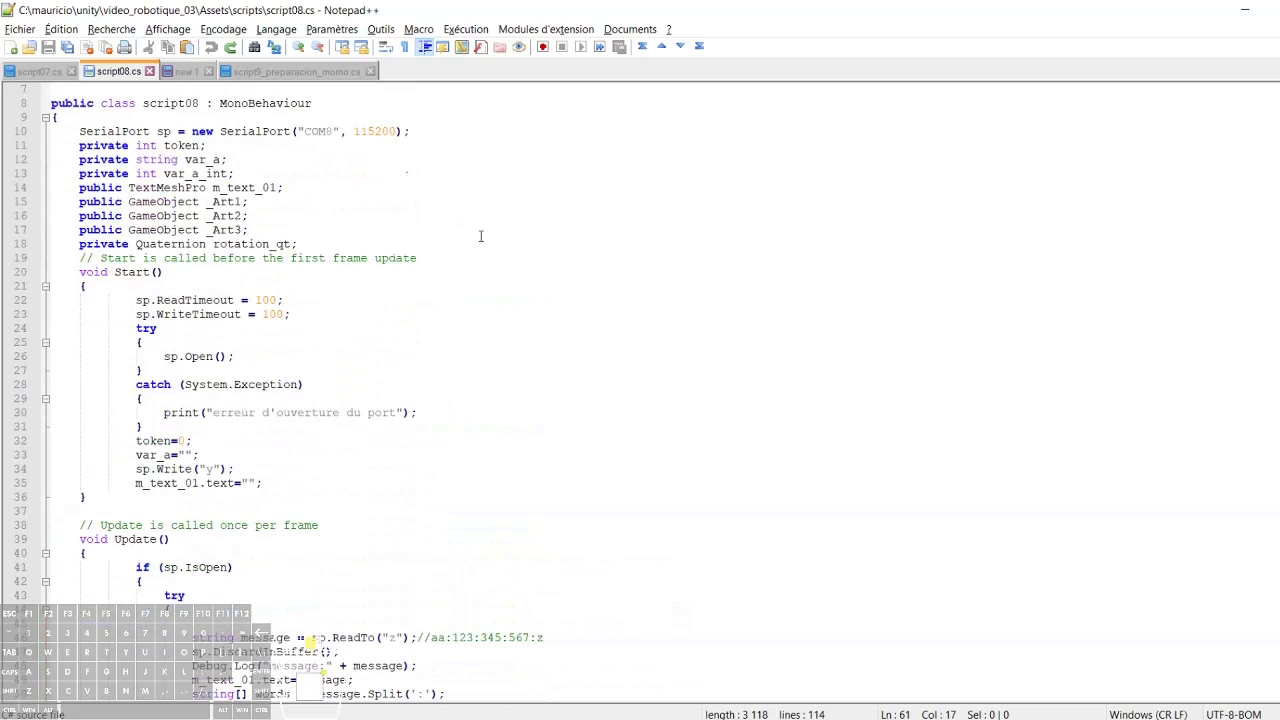
{"action": "scroll", "coordinate": [480, 236], "scroll_direction": "down", "scroll_amount": 8}
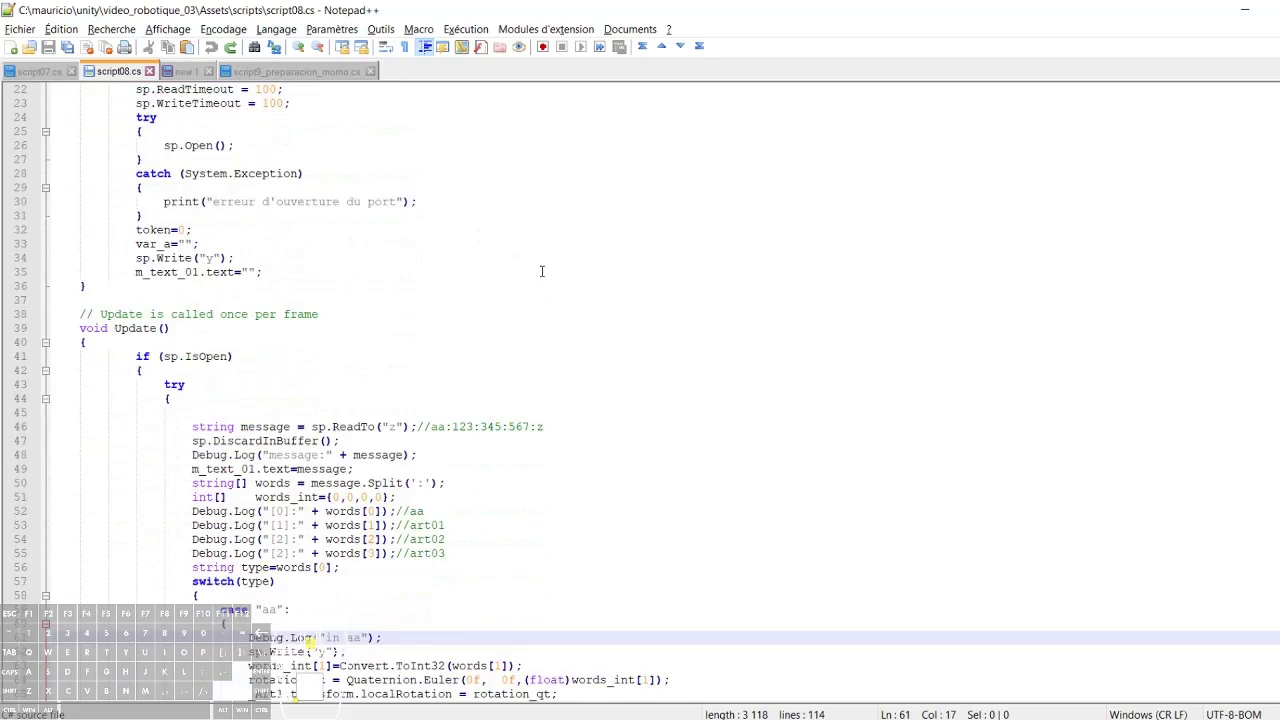
{"action": "scroll", "coordinate": [541, 271], "scroll_direction": "down", "scroll_amount": 11}
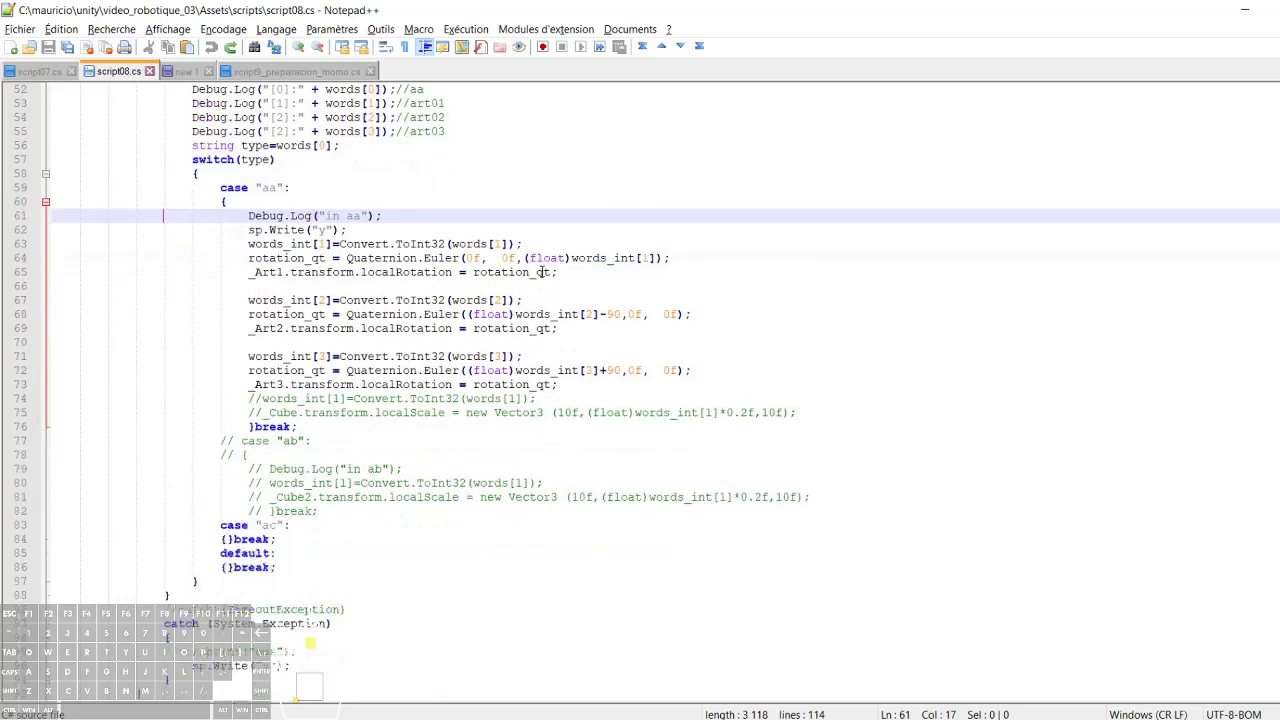
{"action": "scroll", "coordinate": [541, 271], "scroll_direction": "down", "scroll_amount": 2}
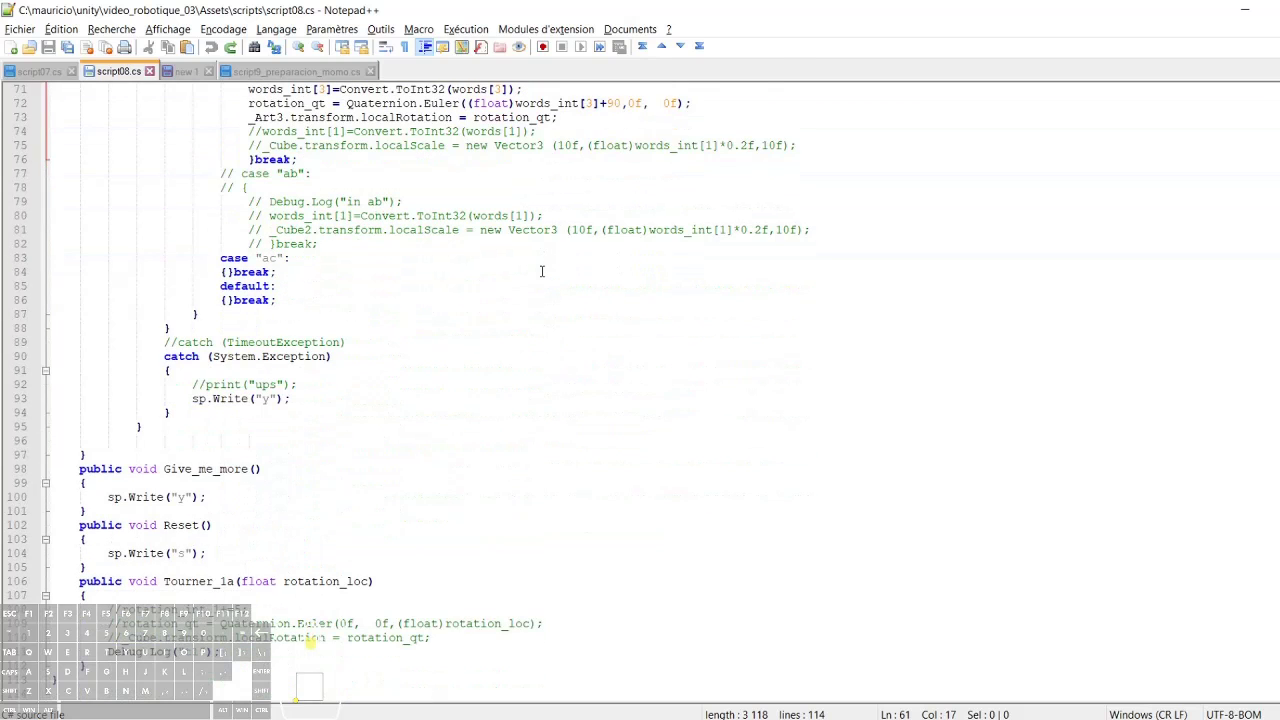
{"action": "scroll", "coordinate": [541, 271], "scroll_direction": "up", "scroll_amount": 11}
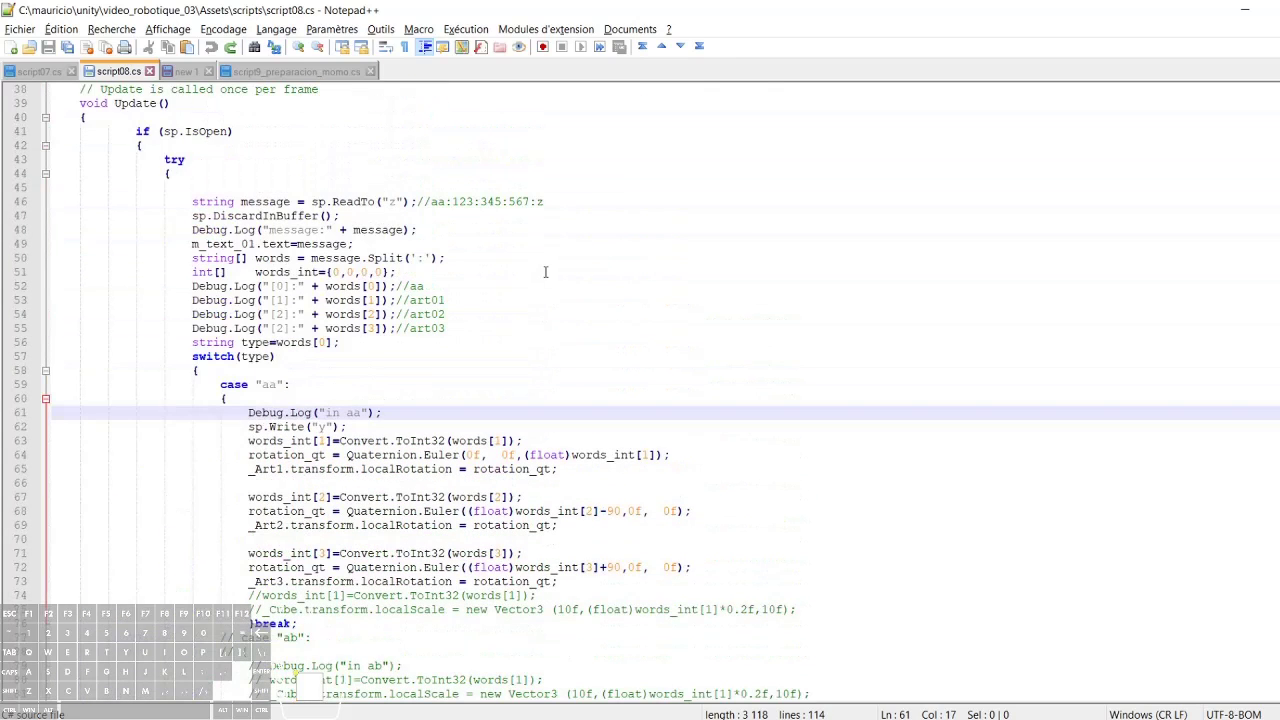
{"action": "scroll", "coordinate": [567, 313], "scroll_direction": "up", "scroll_amount": 11}
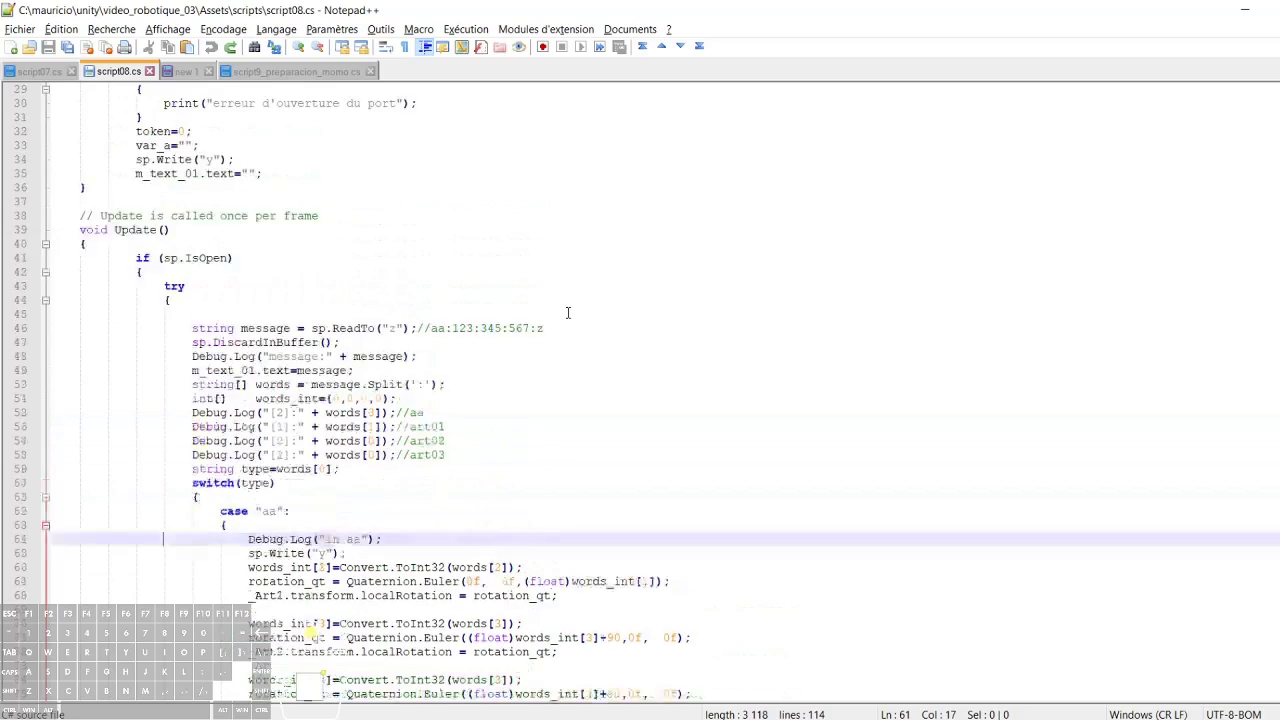
{"action": "scroll", "coordinate": [567, 313], "scroll_direction": "up", "scroll_amount": 2}
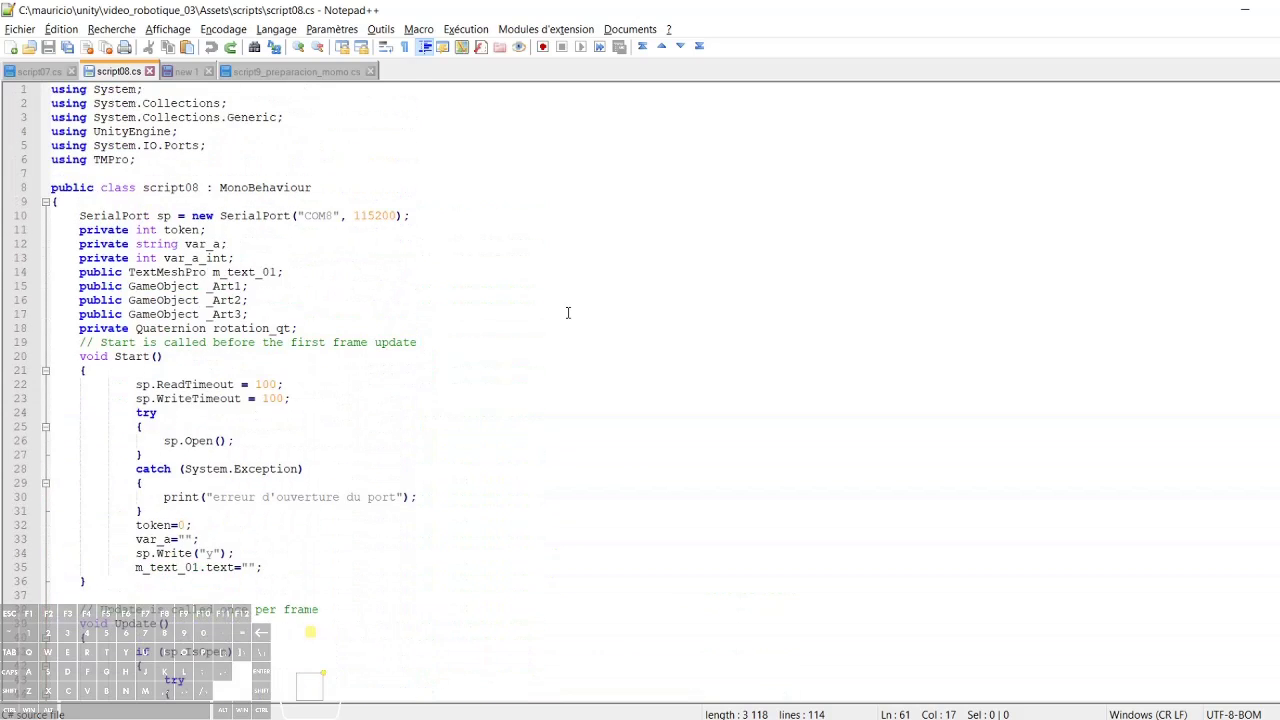
{"action": "scroll", "coordinate": [567, 313], "scroll_direction": "down", "scroll_amount": 4}
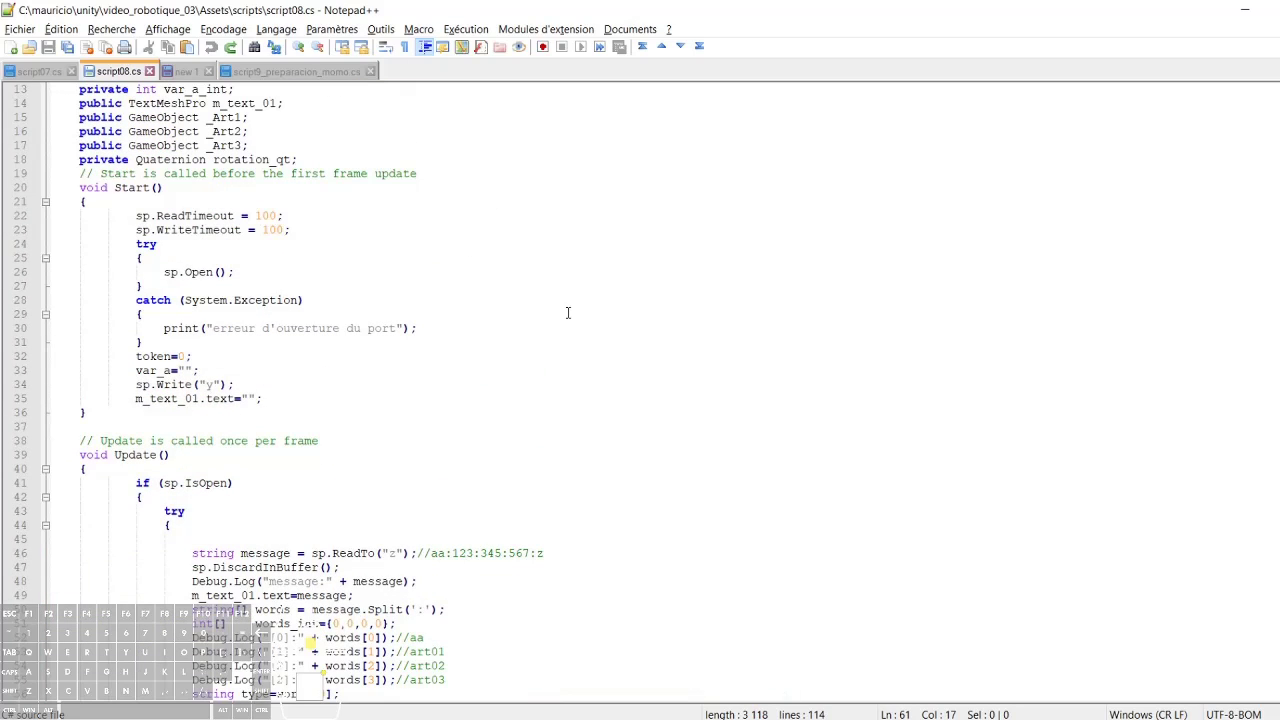
{"action": "scroll", "coordinate": [567, 313], "scroll_direction": "up", "scroll_amount": 4}
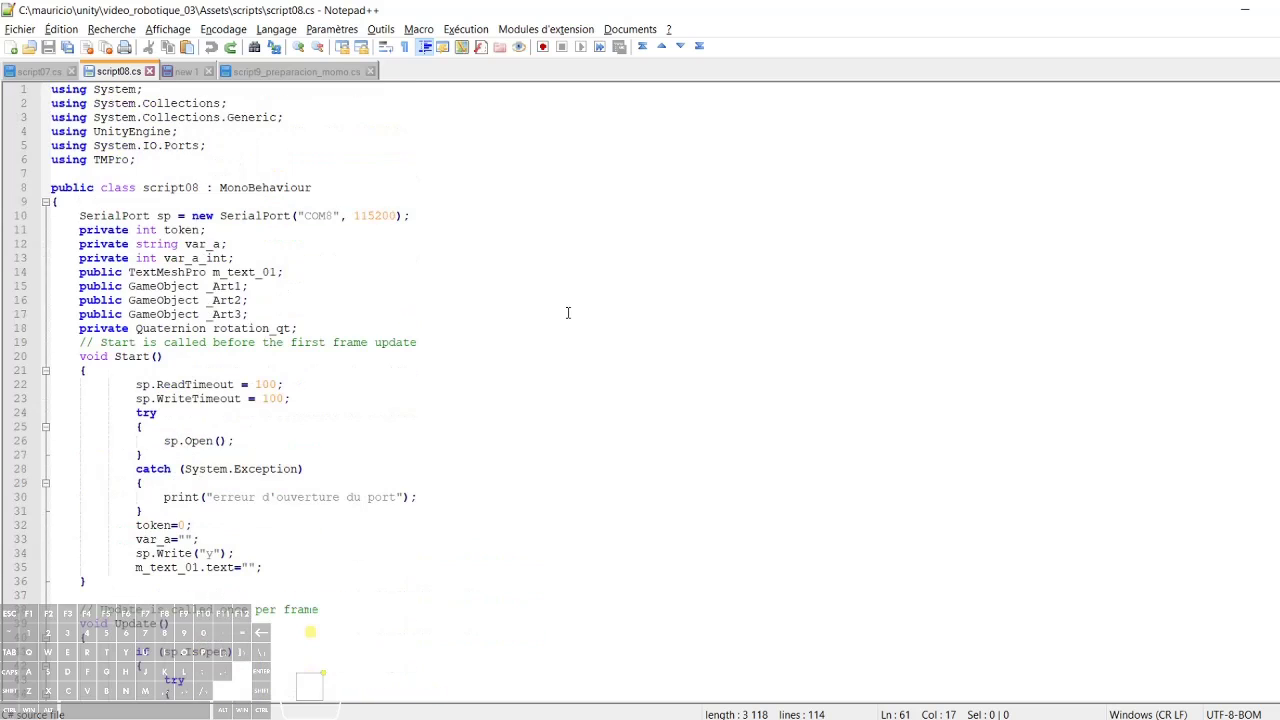
{"action": "key", "text": "ctrl+a"}
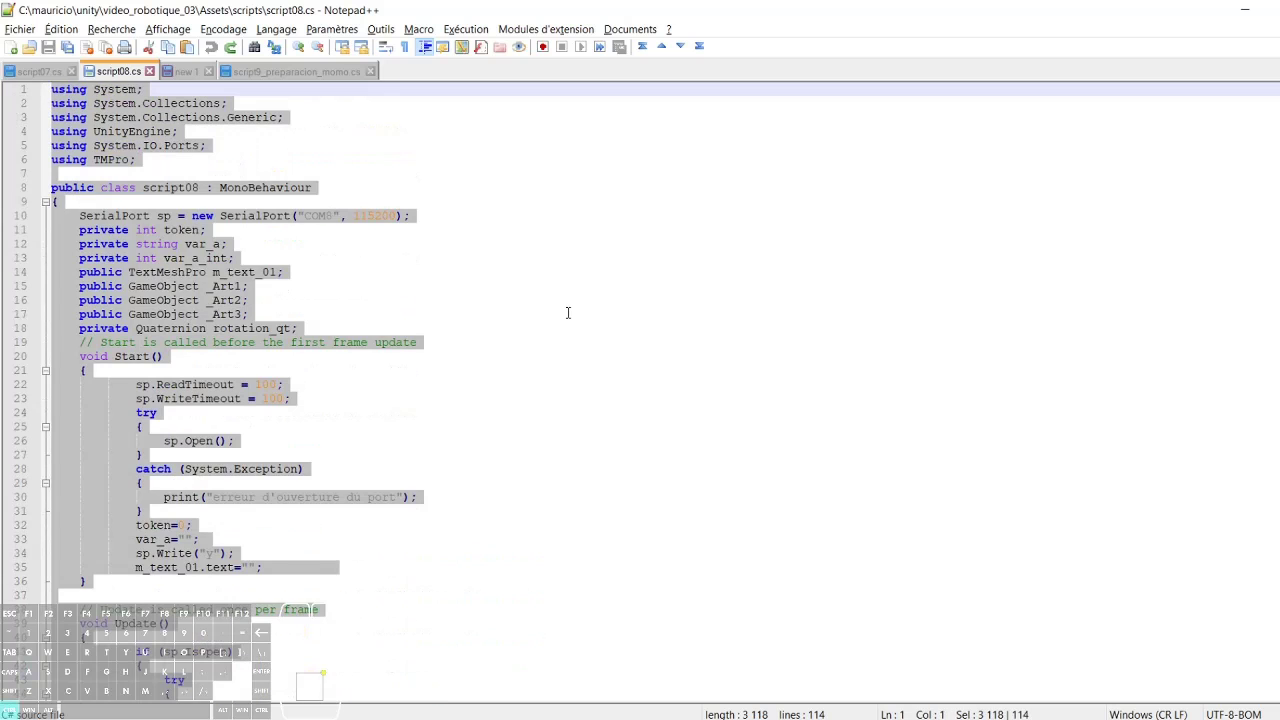
{"action": "left_click", "coordinate": [552, 314]}
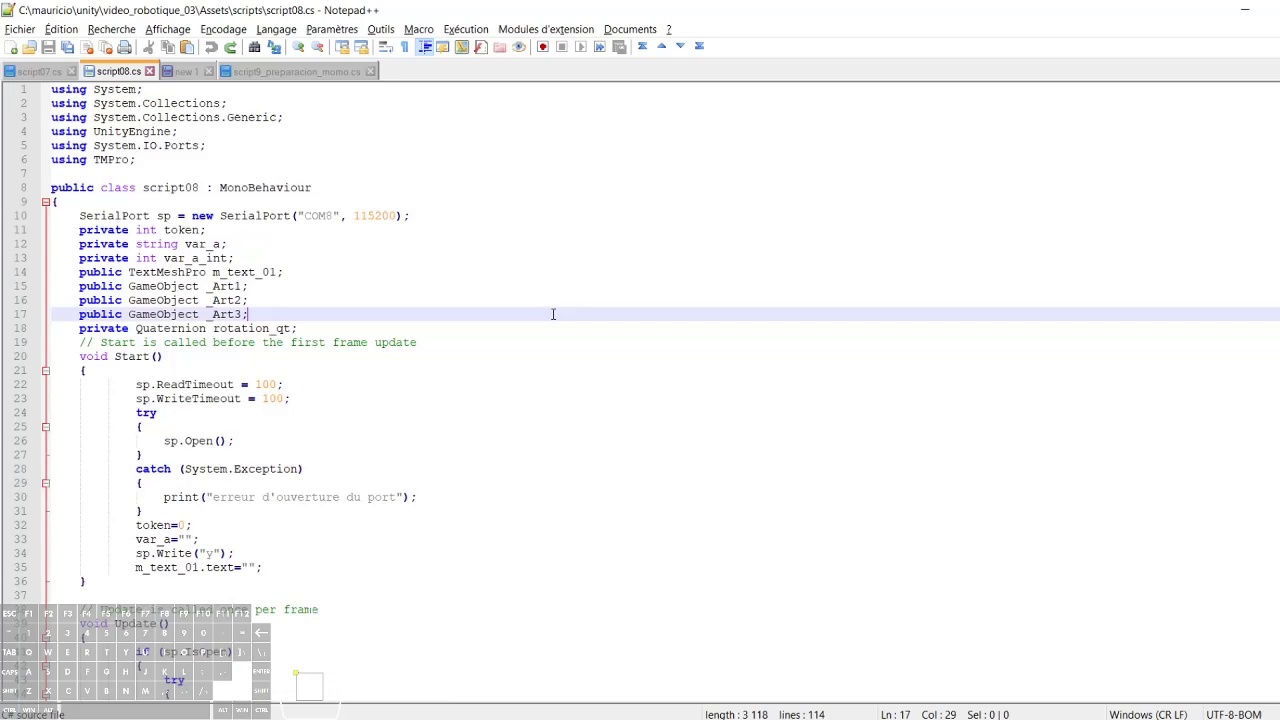
Step: Save a copy of script08.cs as script09.cs in the scripts folder, replacing the existing file
{"action": "left_click", "coordinate": [20, 29]}
{"action": "left_click", "coordinate": [60, 166]}
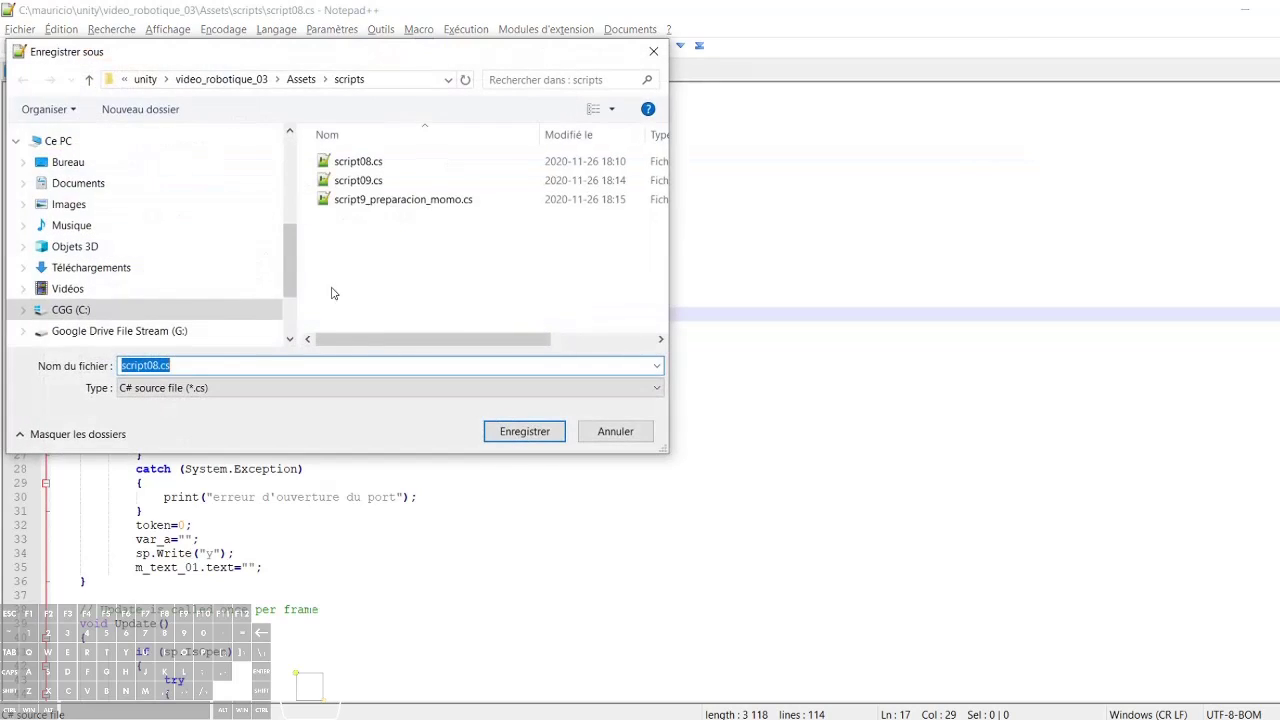
{"action": "left_click", "coordinate": [356, 181]}
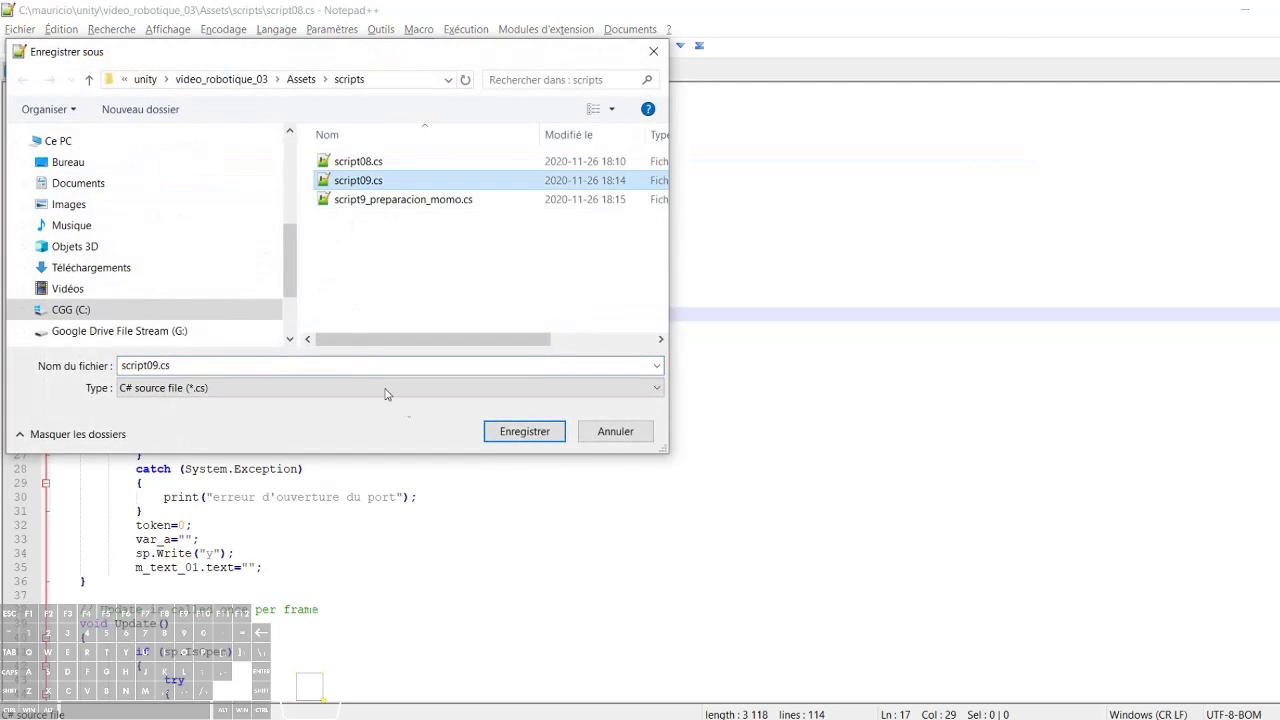
{"action": "left_click", "coordinate": [524, 433]}
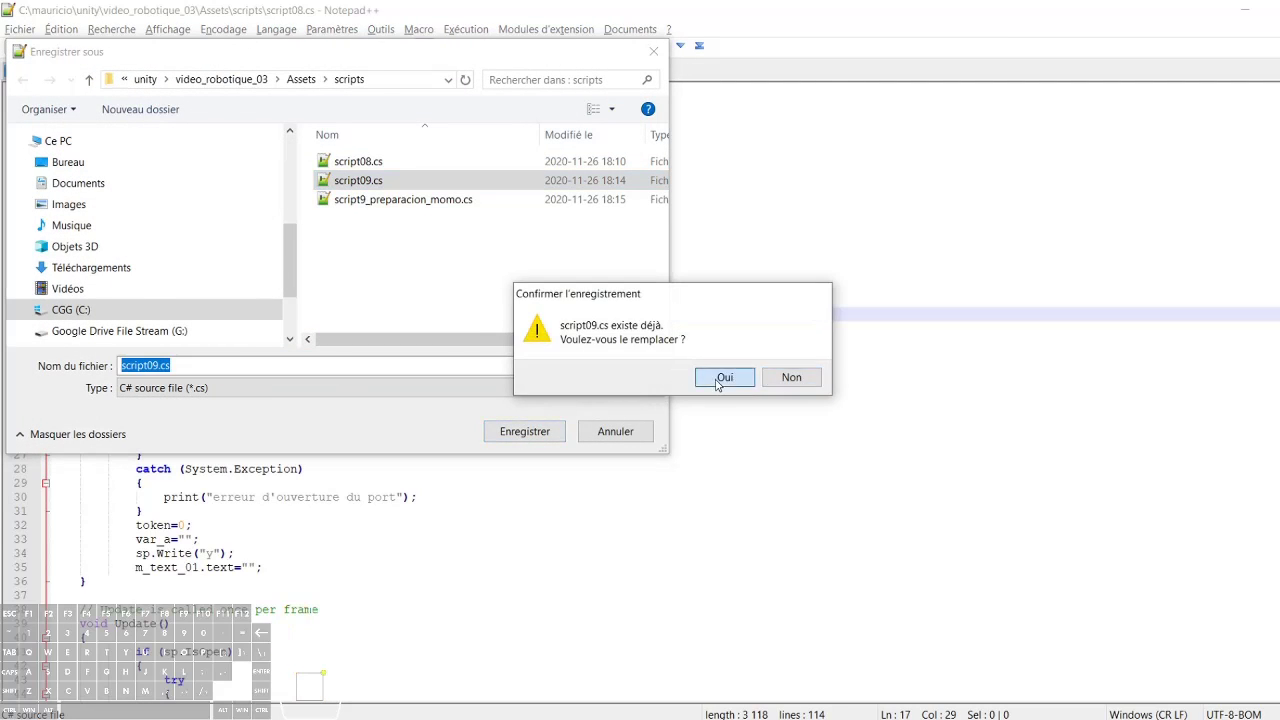
{"action": "left_click", "coordinate": [722, 377]}
Step: Remove the final digit from the class name script08 in the class declaration
{"action": "left_click", "coordinate": [200, 188]}
{"action": "key", "text": "BackSpace"}
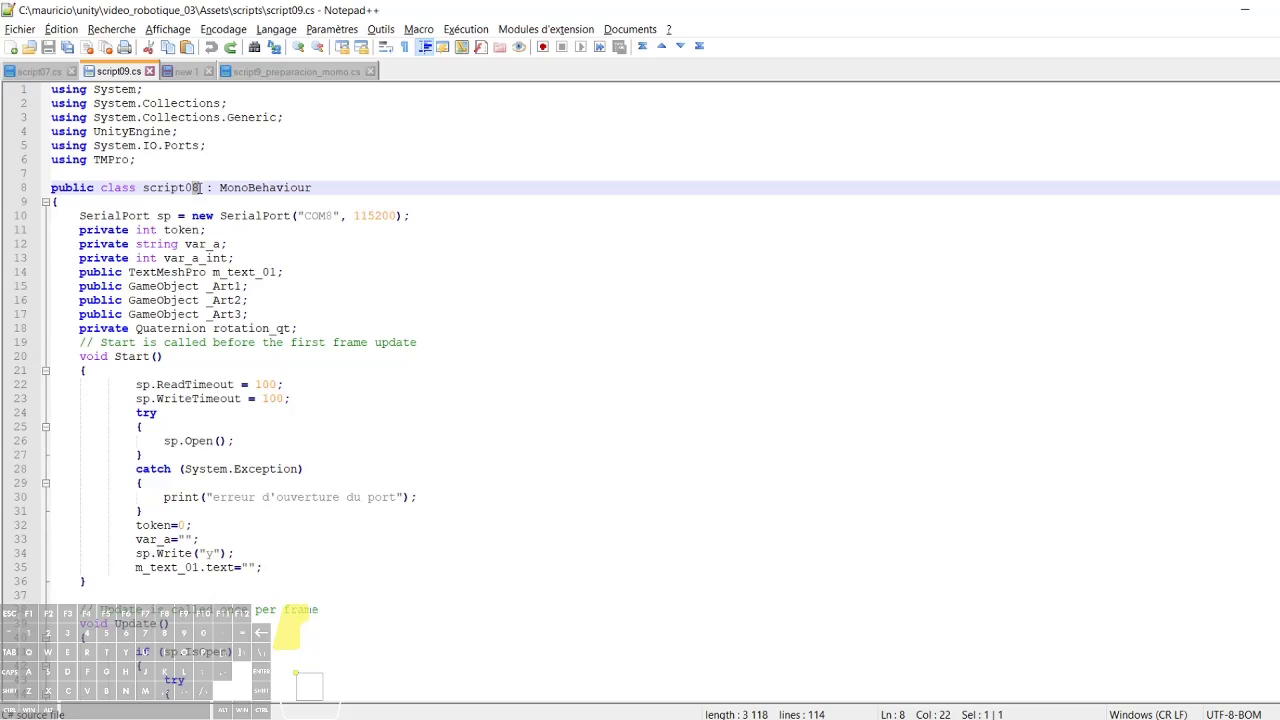
Step: Rename the class in script09.cs to script09 and save the file
{"action": "type", "text": "9"}
{"action": "key", "text": "BackSpace"}
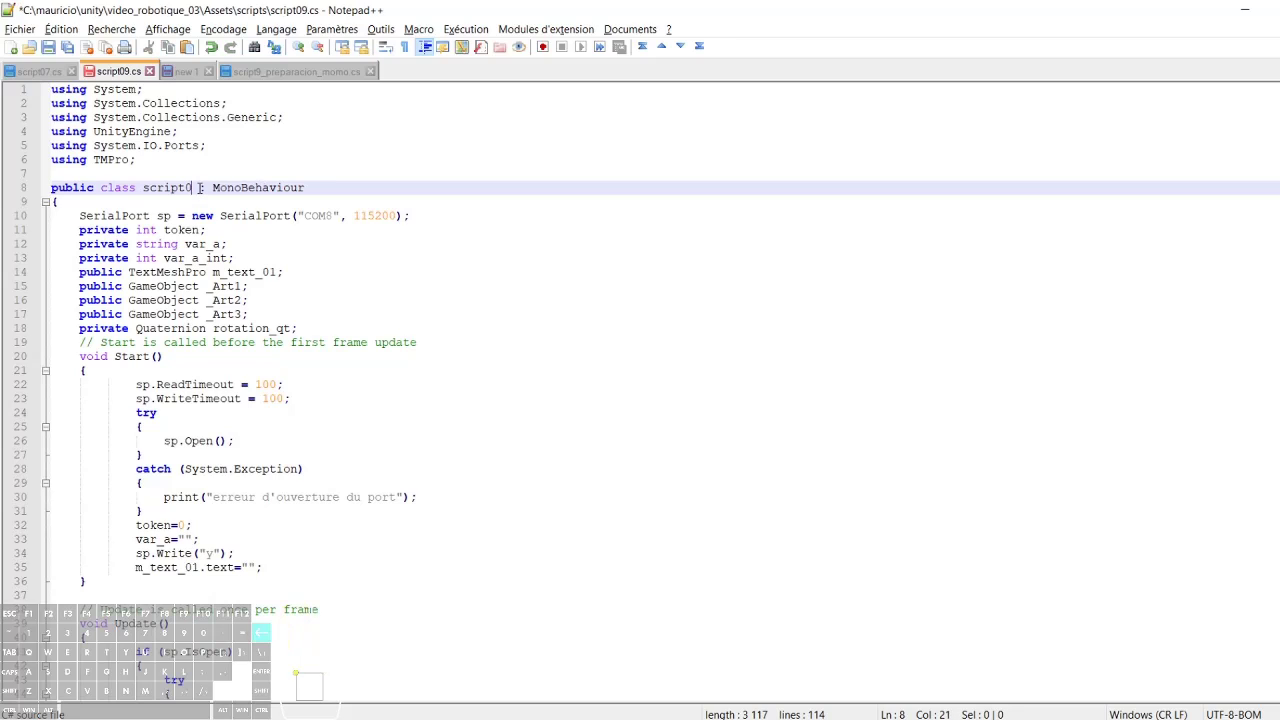
{"action": "type", "text": "9"}
{"action": "left_click", "coordinate": [48, 47]}
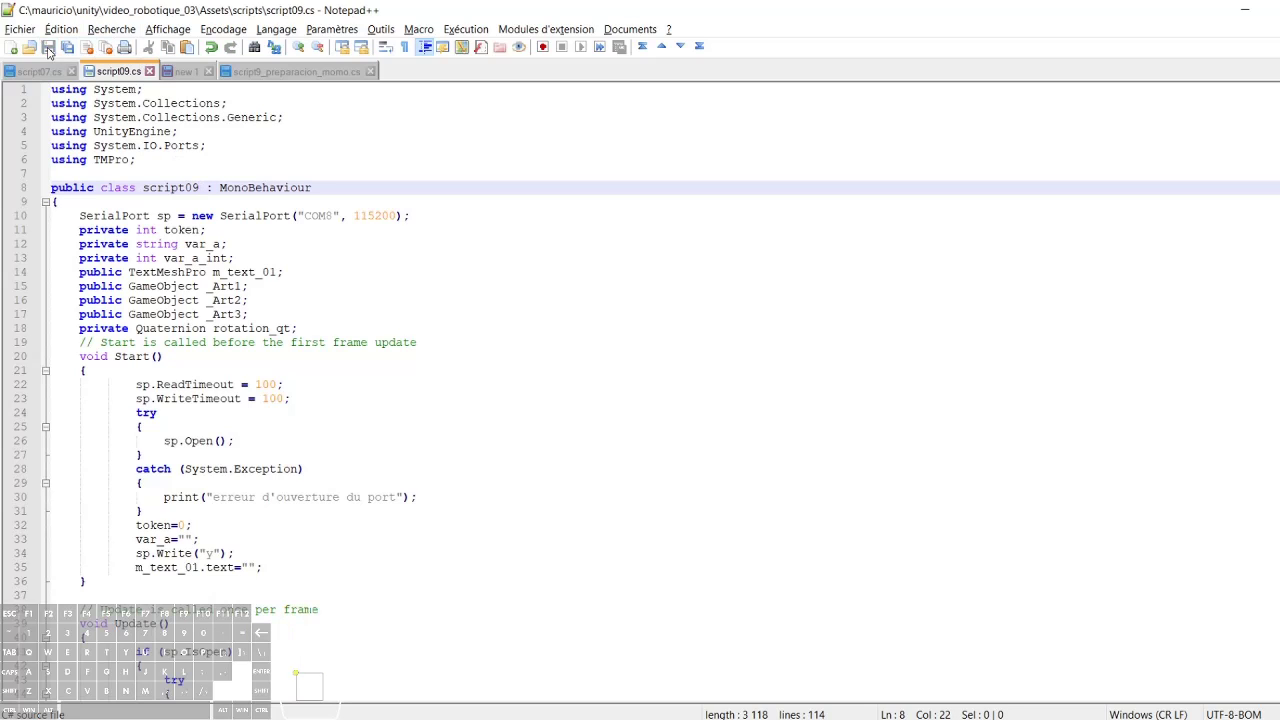
Step: Remove the -90 and +90 offsets from the words_int[2] and words_int[3] Quaternion.Euler calls, and save the script
{"action": "left_click", "coordinate": [435, 343]}
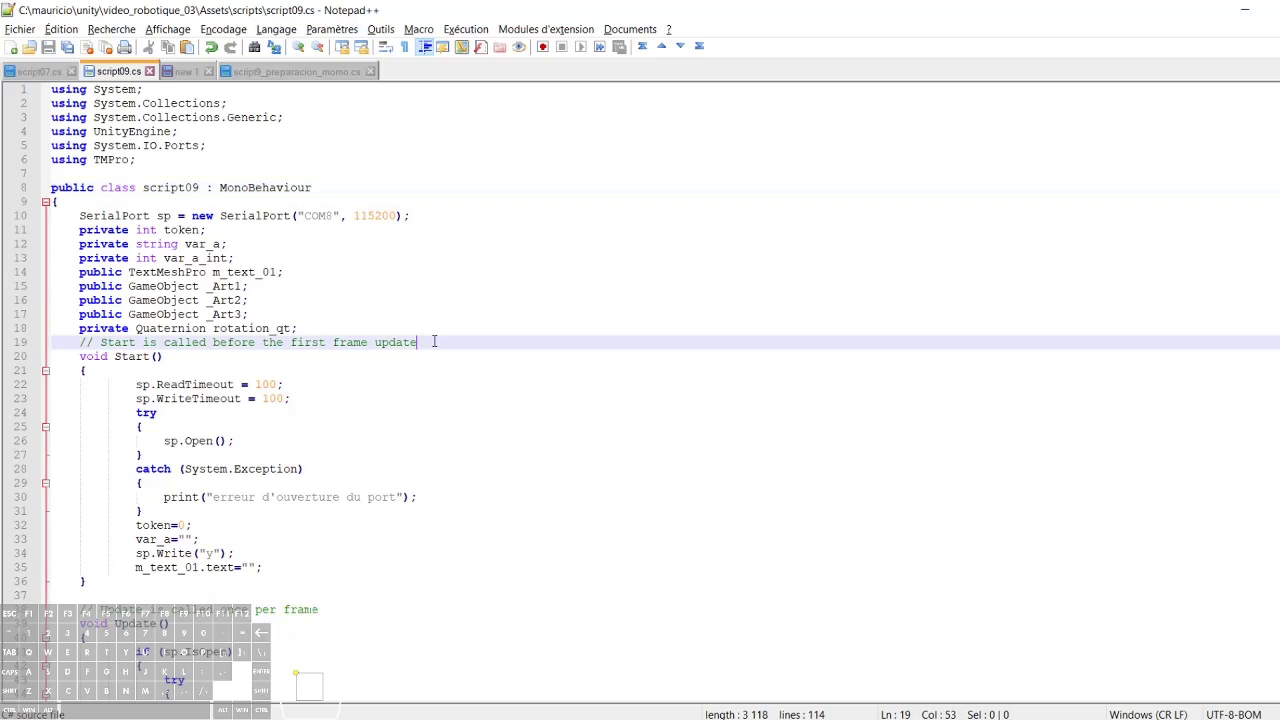
{"action": "scroll", "coordinate": [433, 350], "scroll_direction": "down", "scroll_amount": 14}
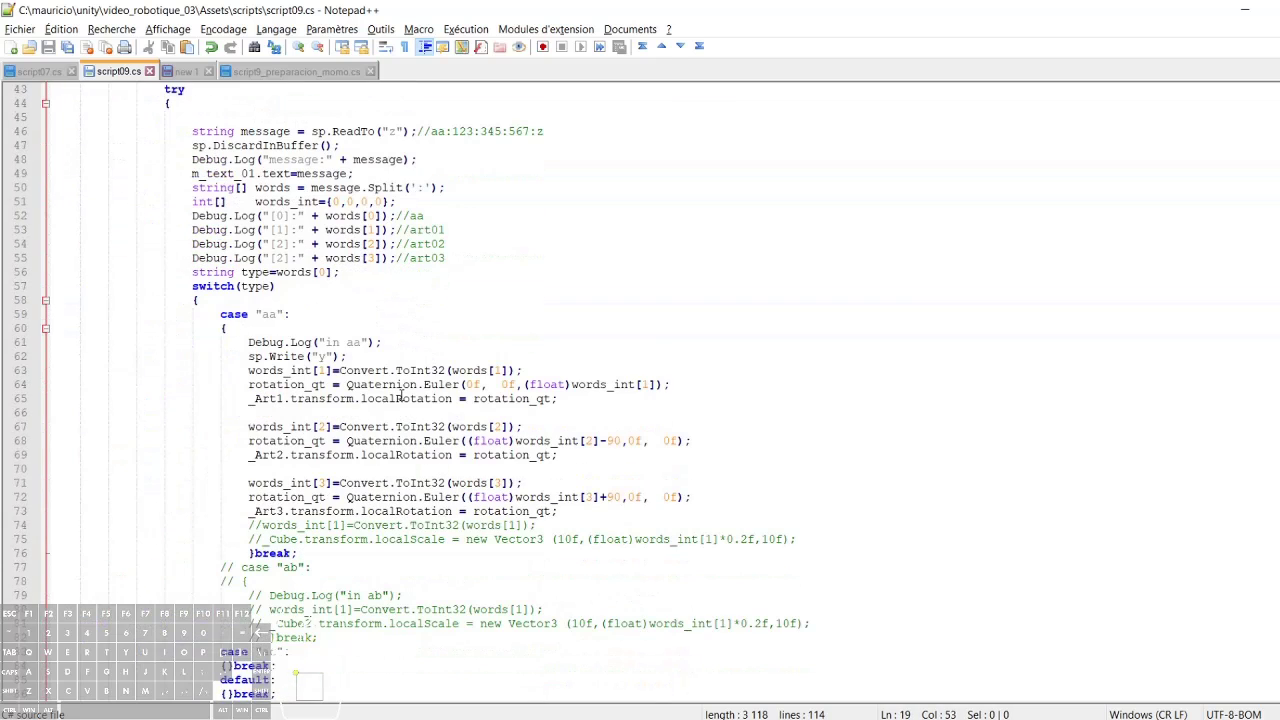
{"action": "left_click", "coordinate": [287, 399]}
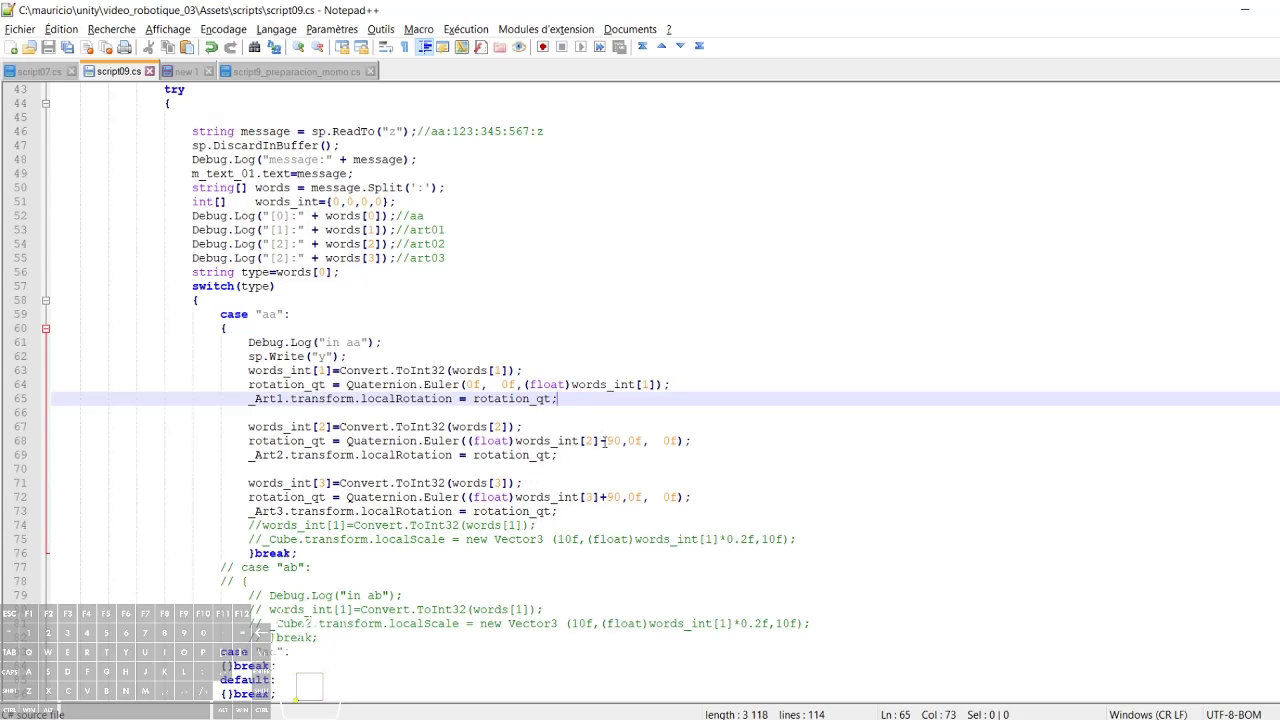
{"action": "left_click_drag", "start_coordinate": [601, 441], "coordinate": [628, 441]}
{"action": "key", "text": "Delete"}
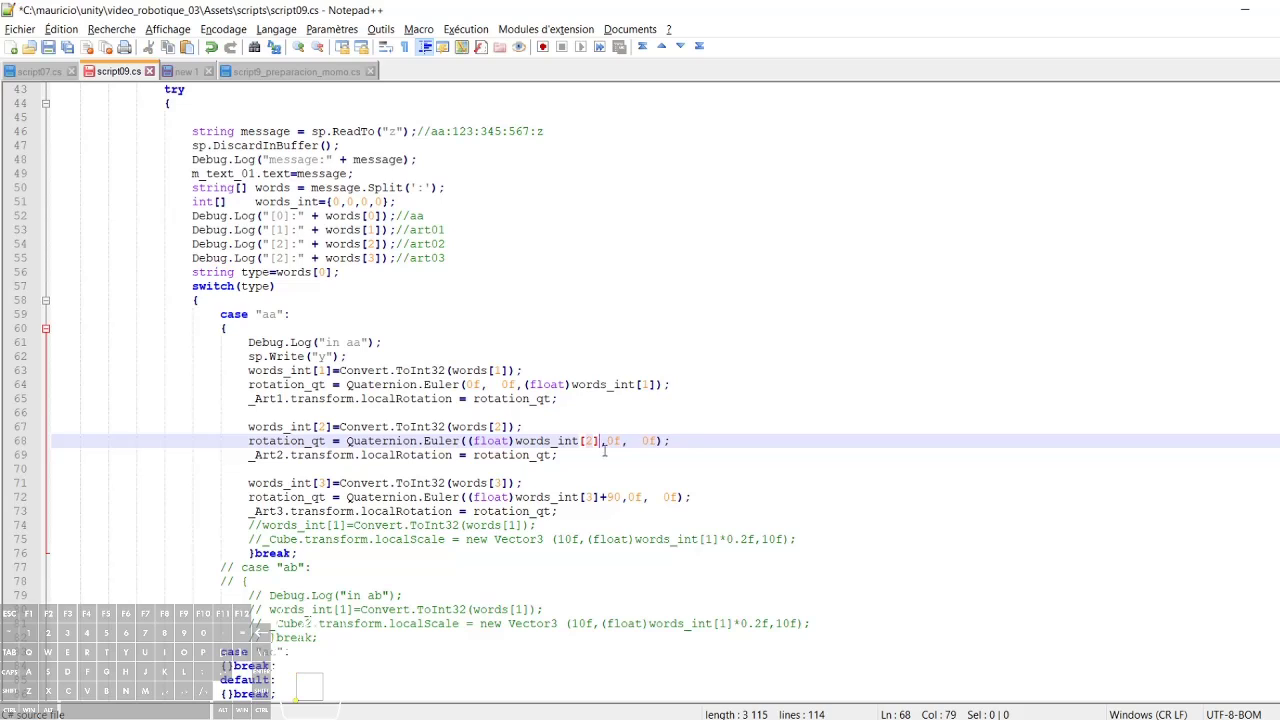
{"action": "left_click_drag", "start_coordinate": [599, 497], "coordinate": [622, 497]}
{"action": "key", "text": "Delete"}
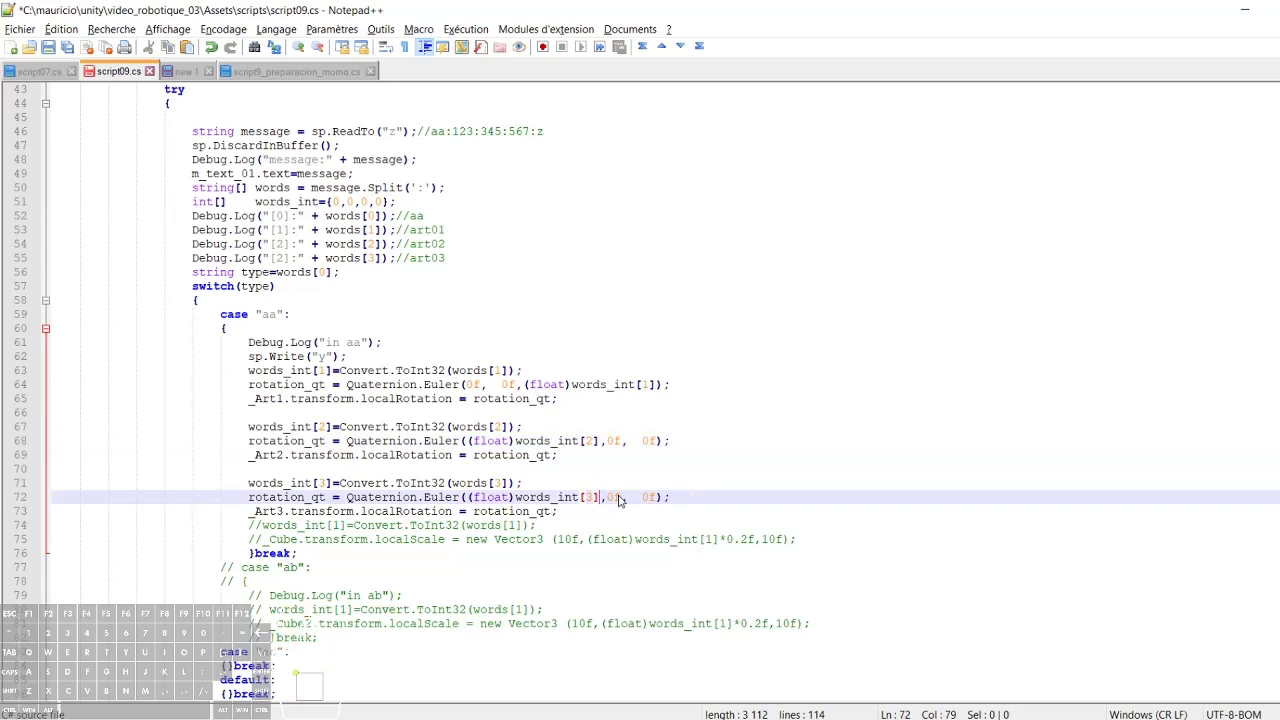
{"action": "left_click", "coordinate": [635, 483]}
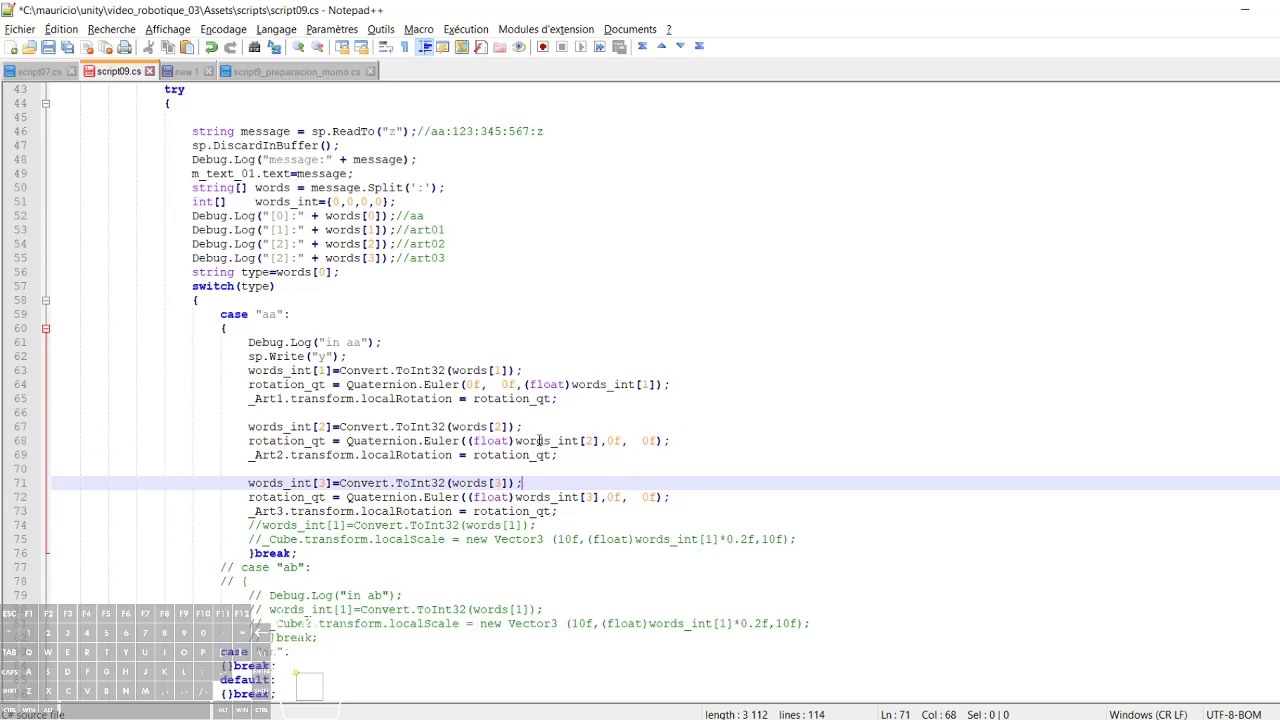
{"action": "left_click", "coordinate": [48, 47]}
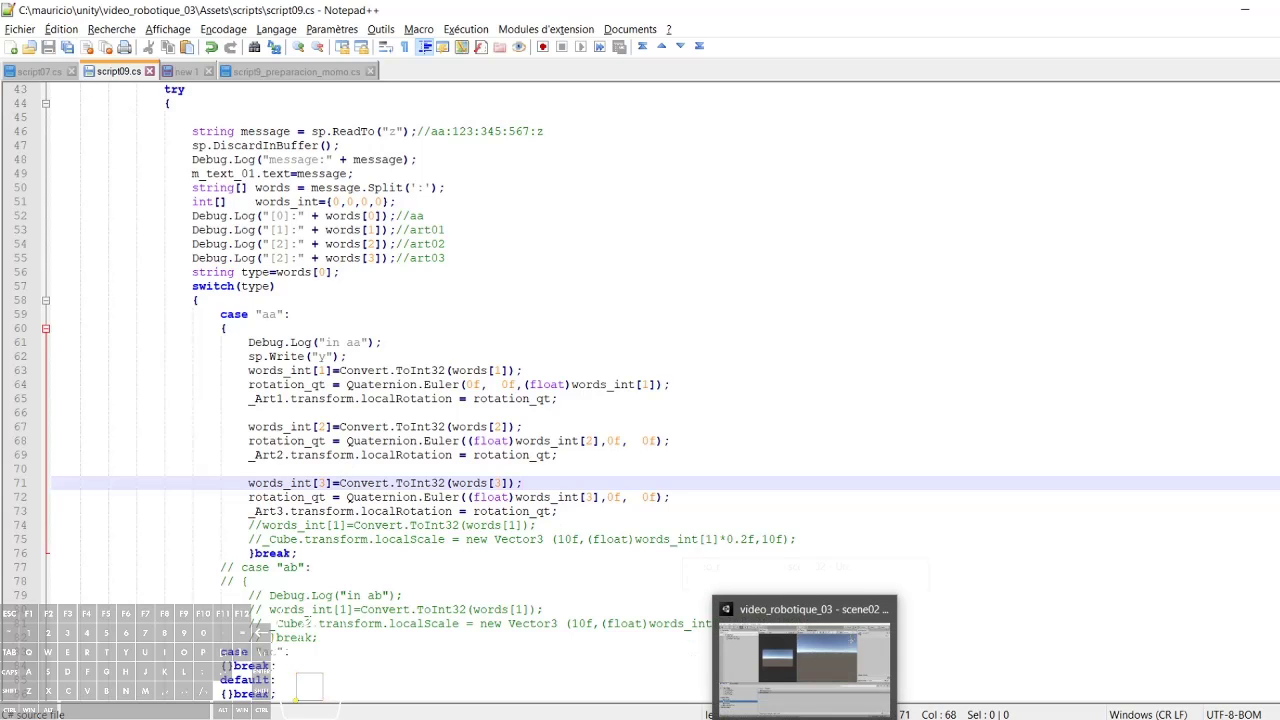
Step: Switch to Unity, then bring up the M900iA600 folder in File Explorer and copy arm_industrial_03.fbx
{"action": "left_click", "coordinate": [806, 650]}
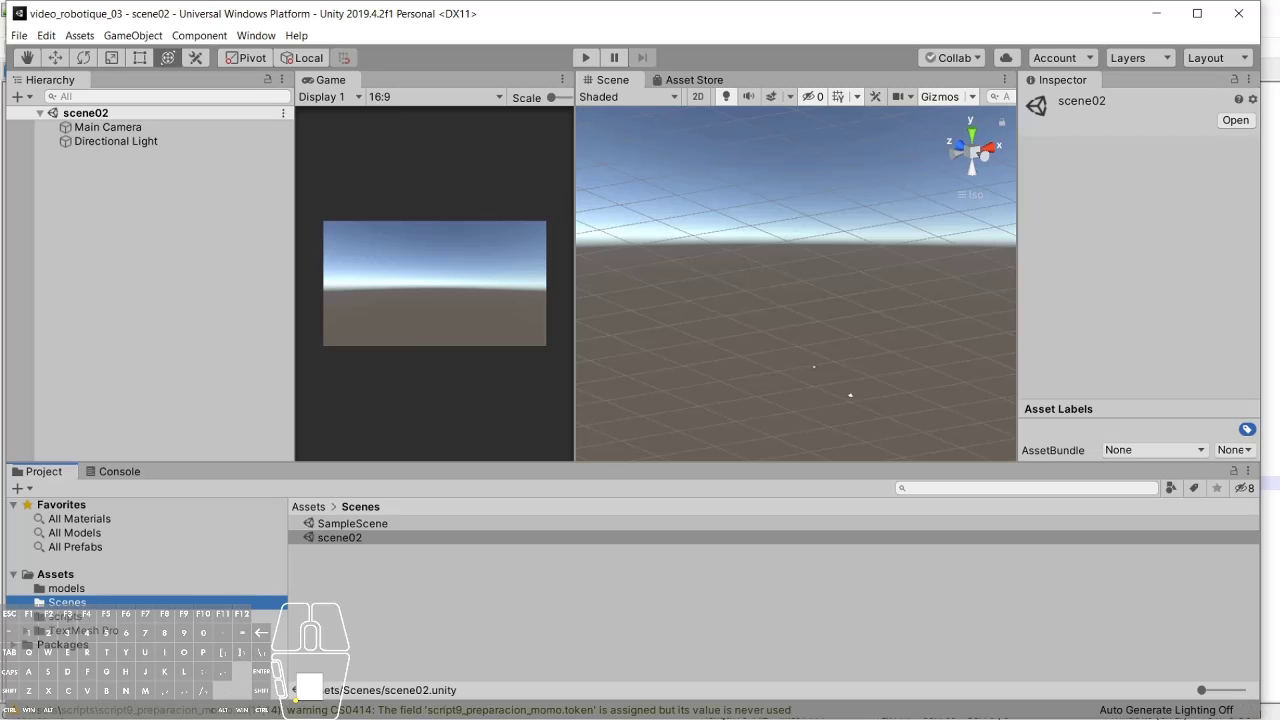
{"action": "mouse_move", "coordinate": [296, 700]}
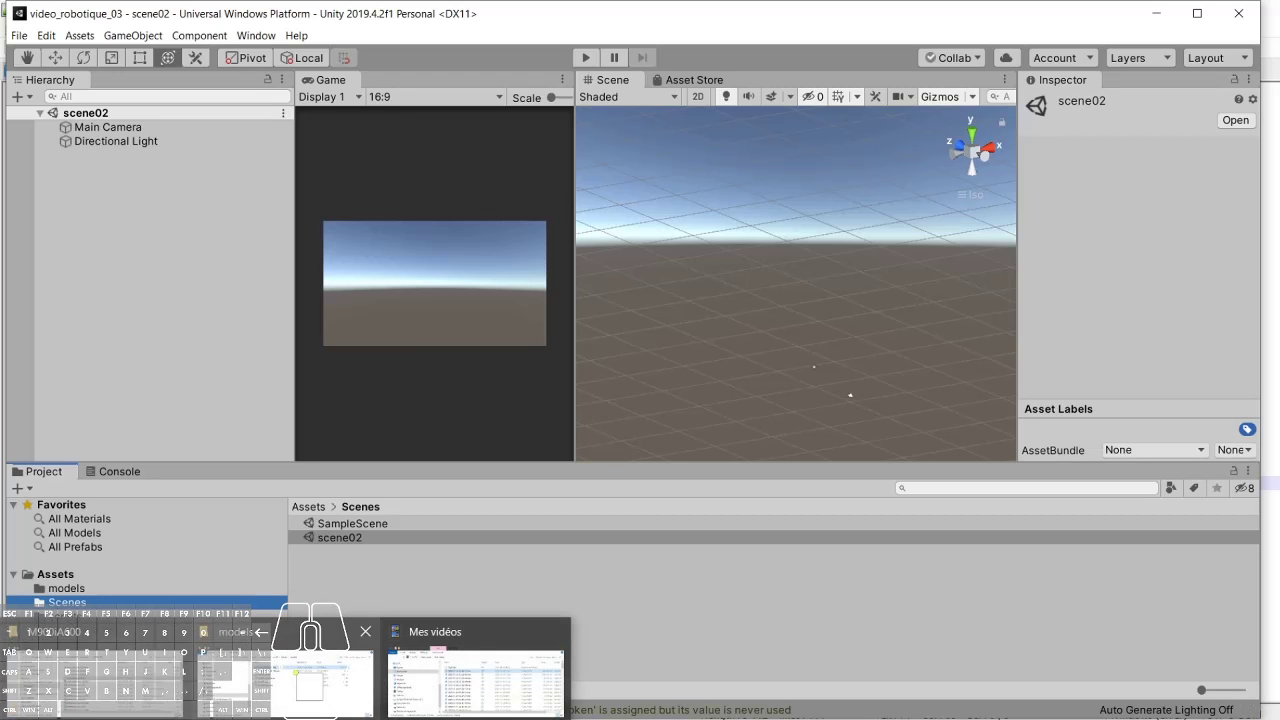
{"action": "left_click", "coordinate": [318, 684]}
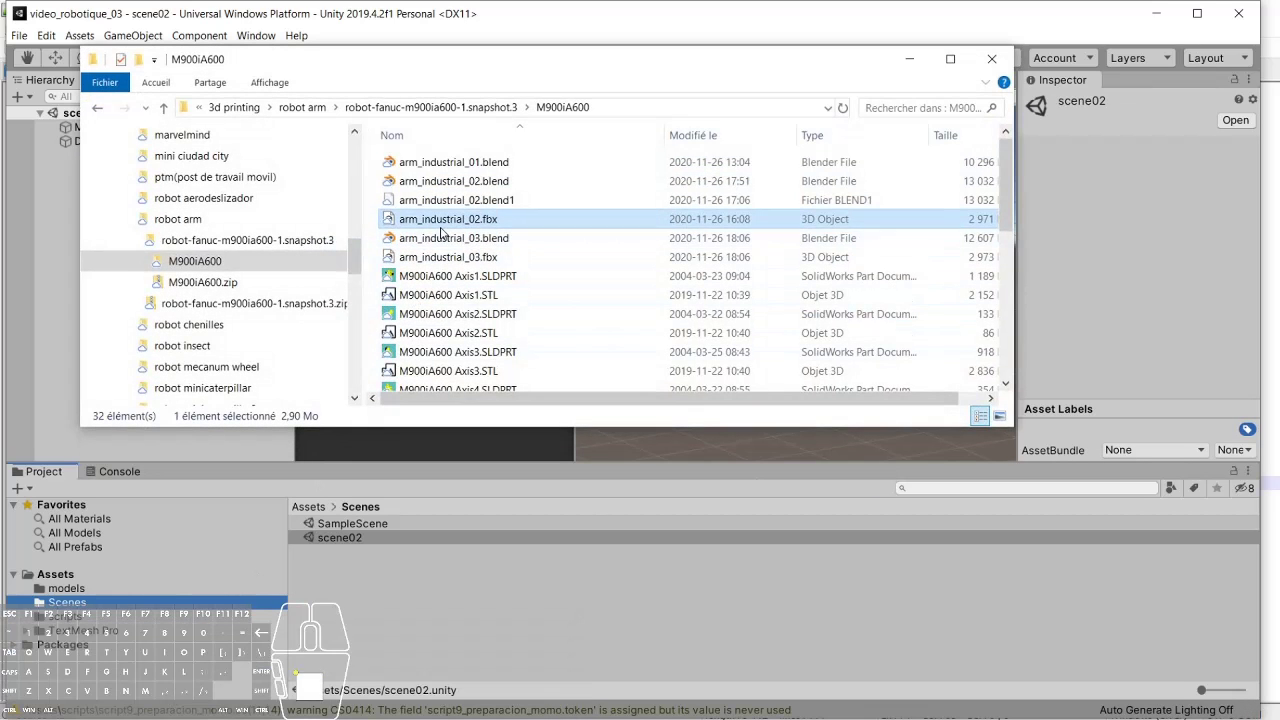
{"action": "right_click", "coordinate": [455, 257]}
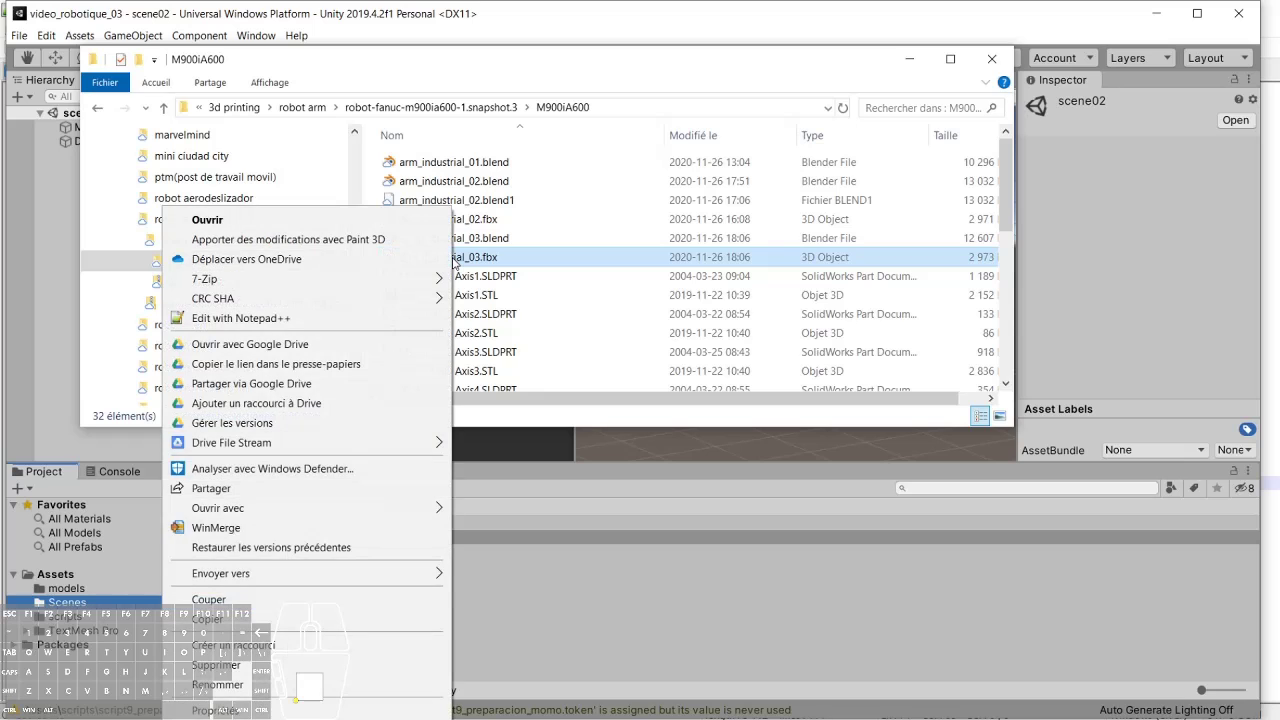
{"action": "left_click", "coordinate": [207, 619]}
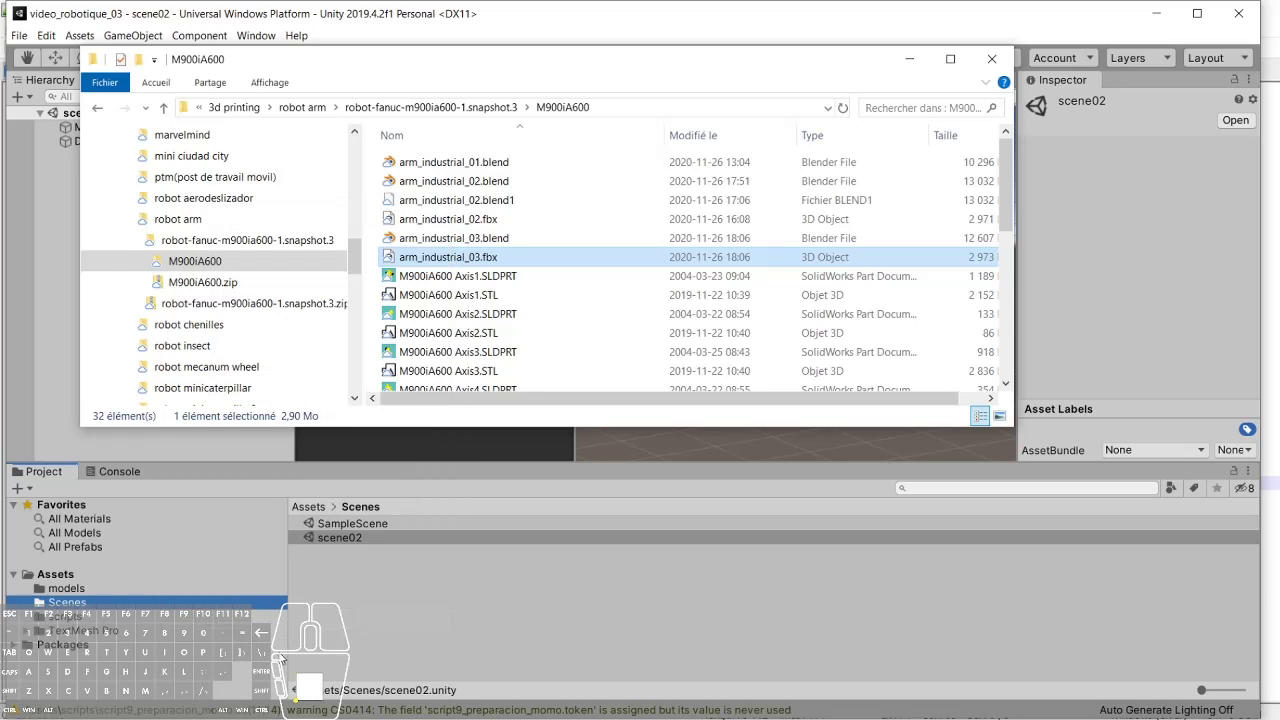
Step: Paste arm_industrial_03.fbx into the Unity project's Assets/models folder through File Explorer and return to Unity
{"action": "left_click", "coordinate": [535, 620]}
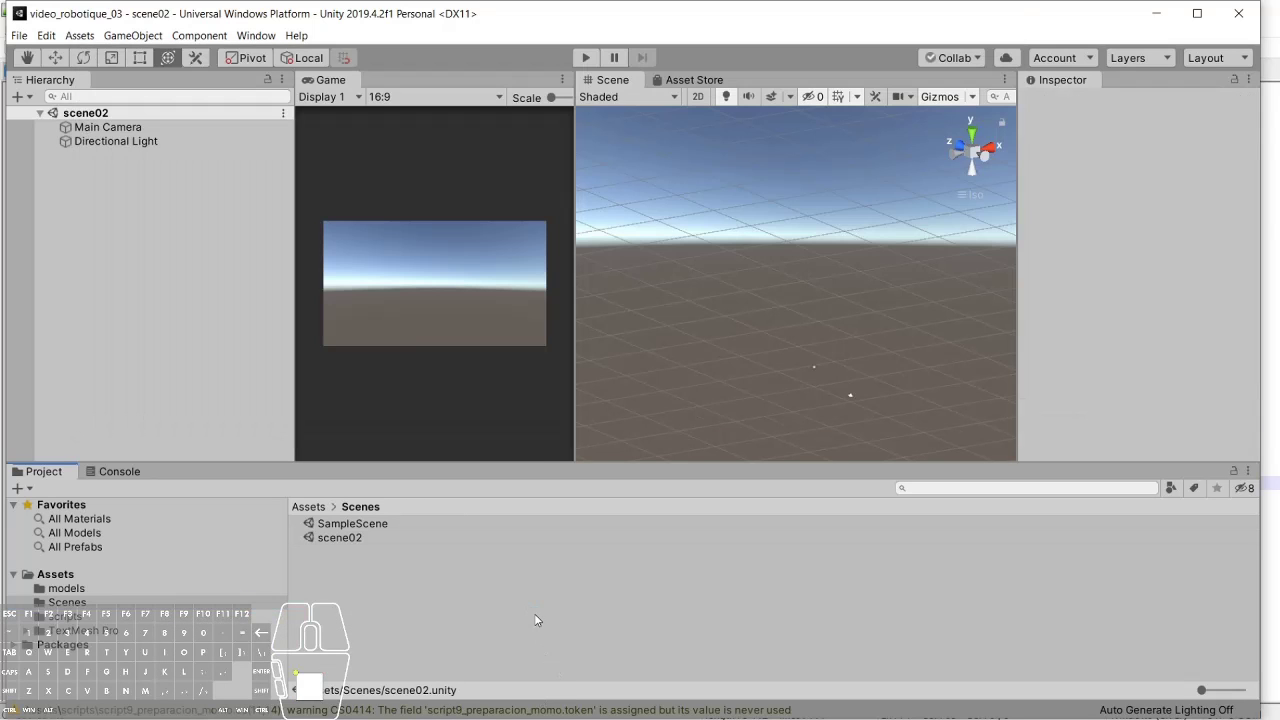
{"action": "left_click", "coordinate": [66, 588]}
{"action": "right_click", "coordinate": [375, 594]}
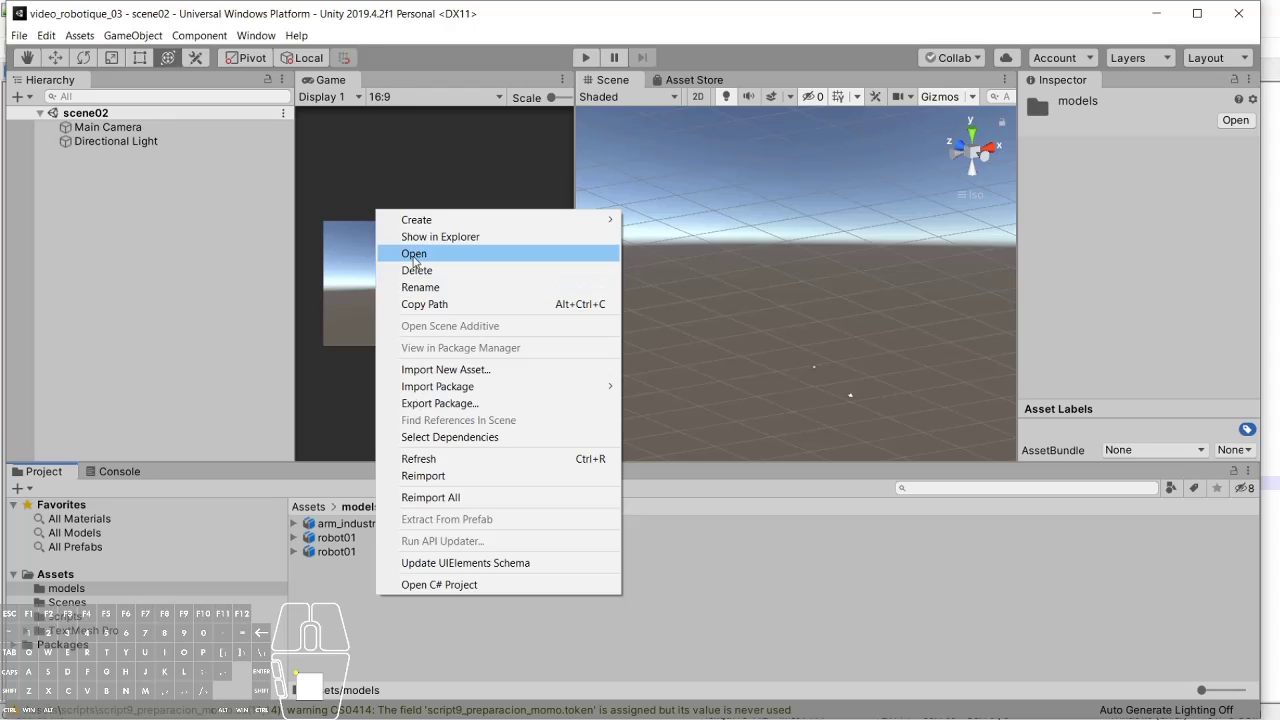
{"action": "mouse_move", "coordinate": [445, 220]}
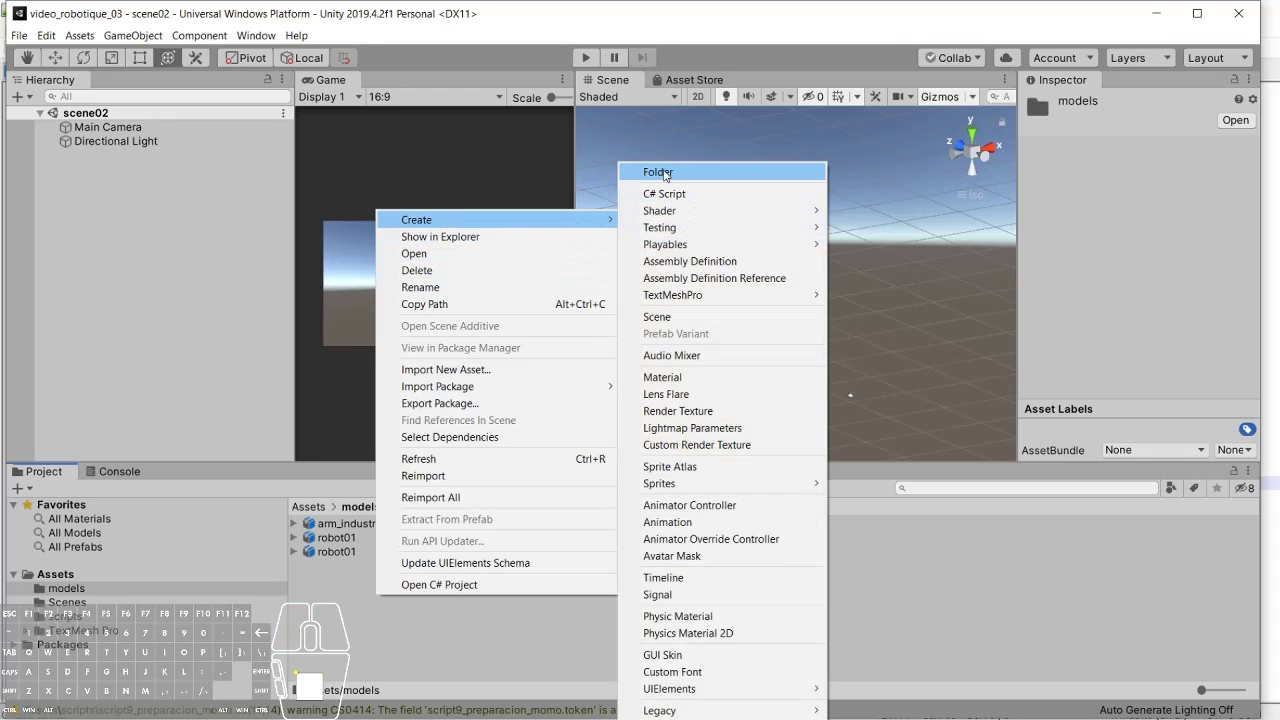
{"action": "left_click", "coordinate": [489, 237]}
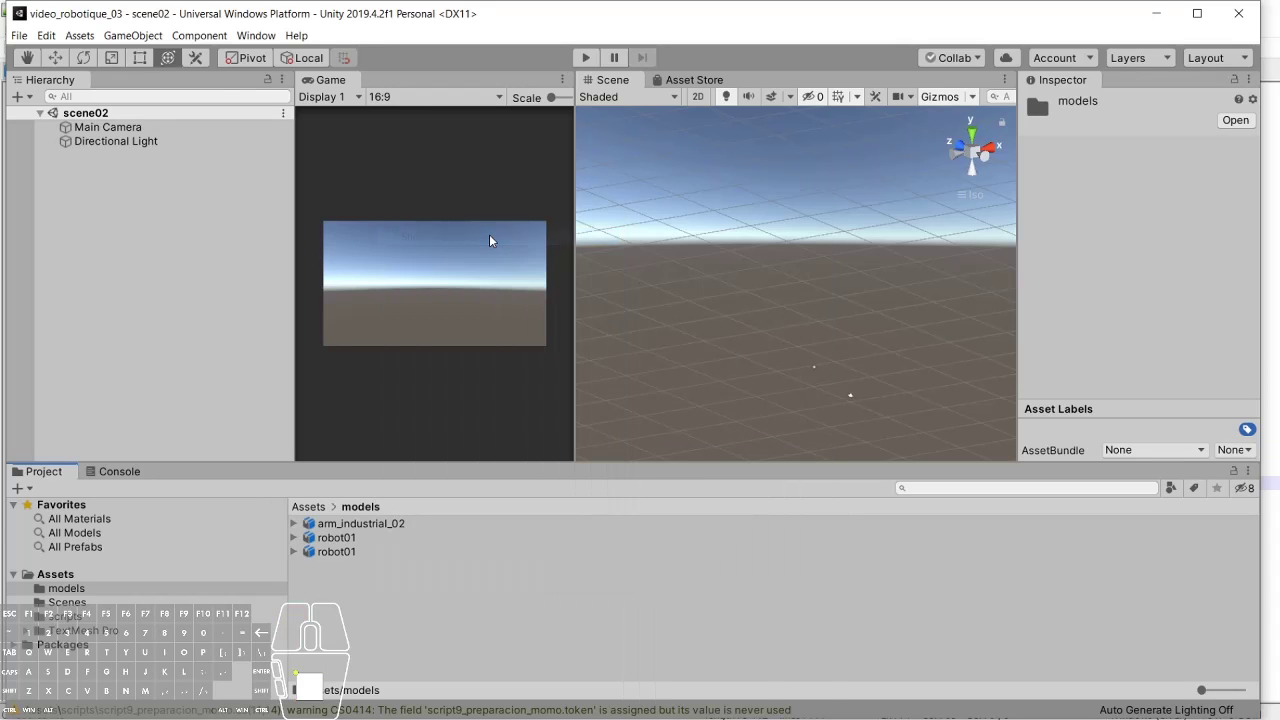
{"action": "double_click", "coordinate": [474, 208]}
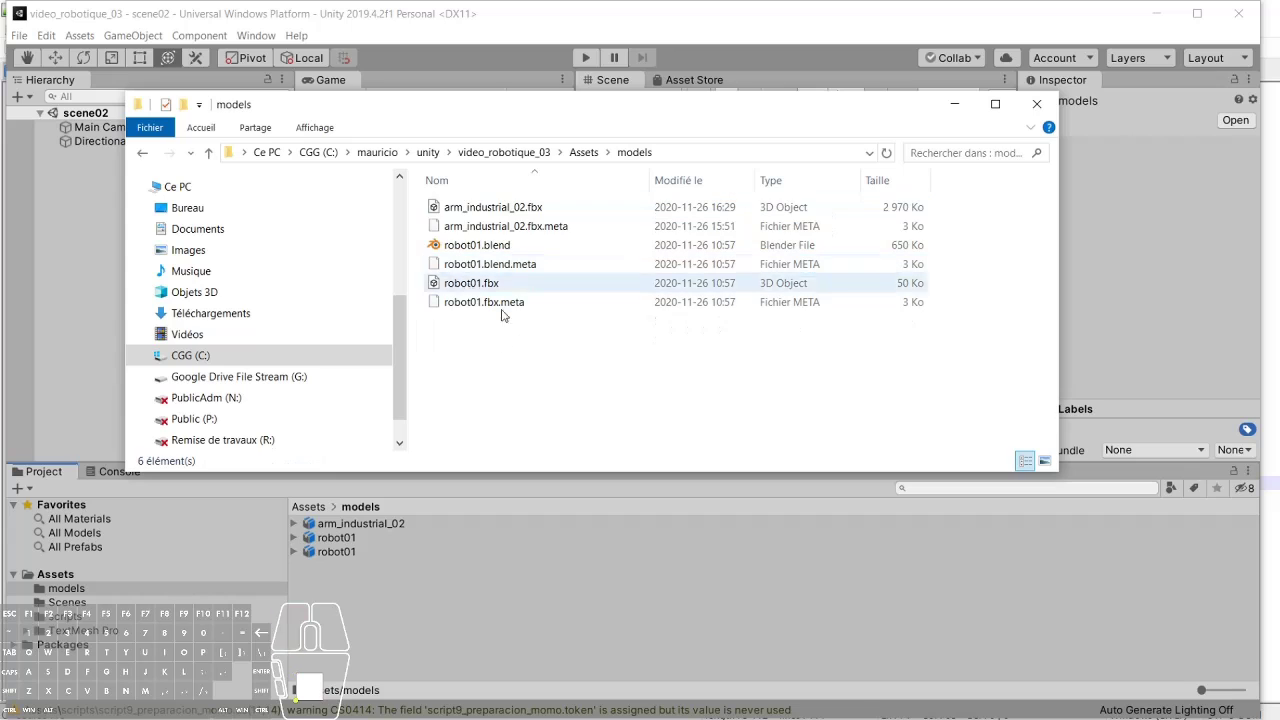
{"action": "key", "text": "ctrl+v"}
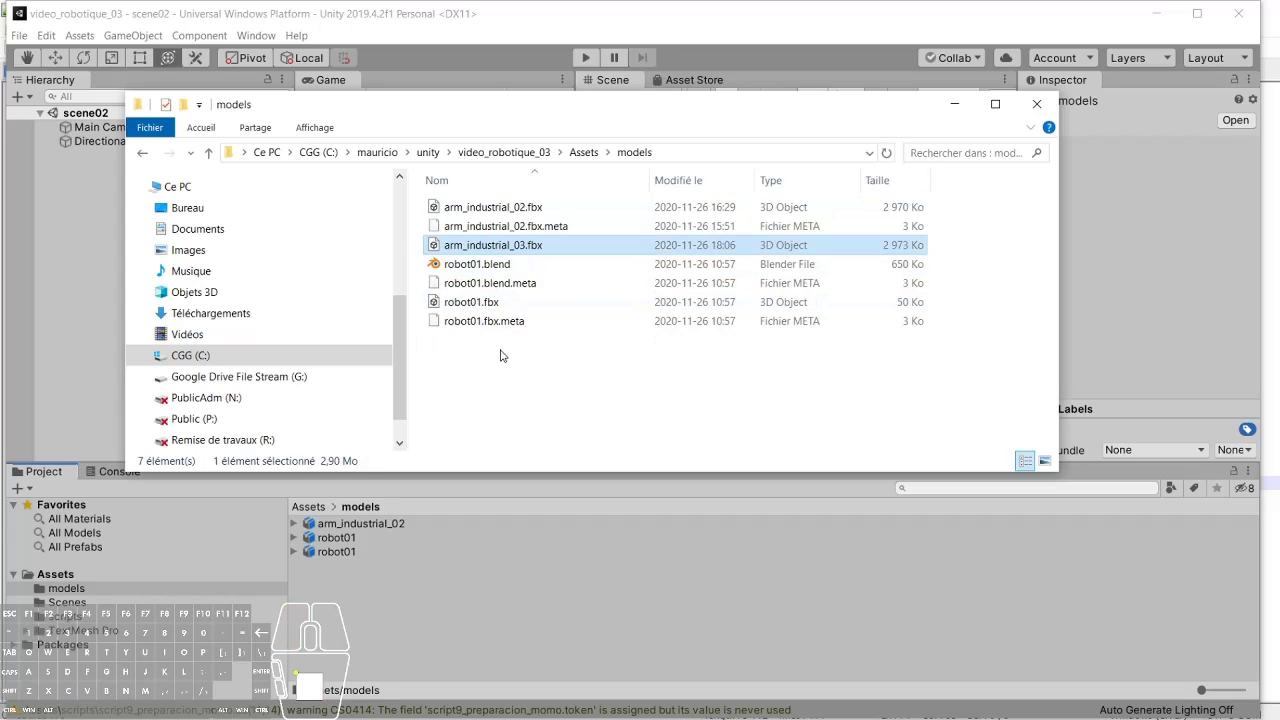
{"action": "left_click", "coordinate": [504, 369]}
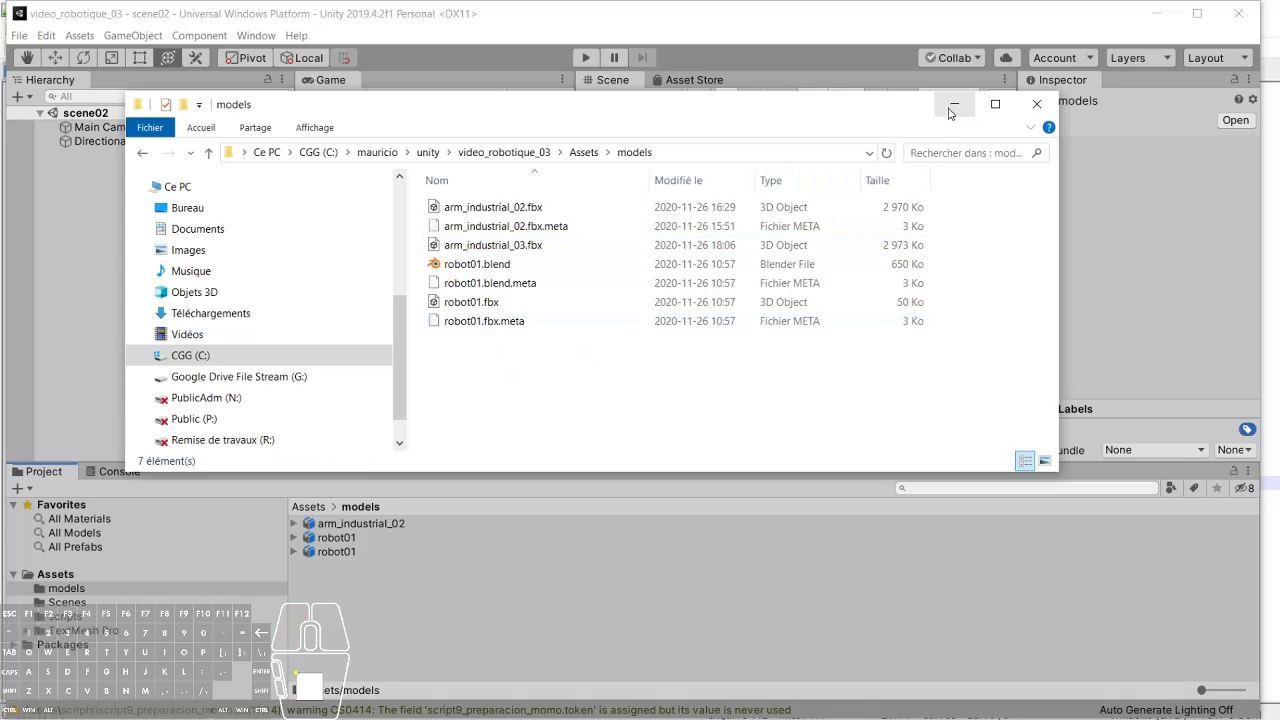
{"action": "left_click", "coordinate": [951, 110]}
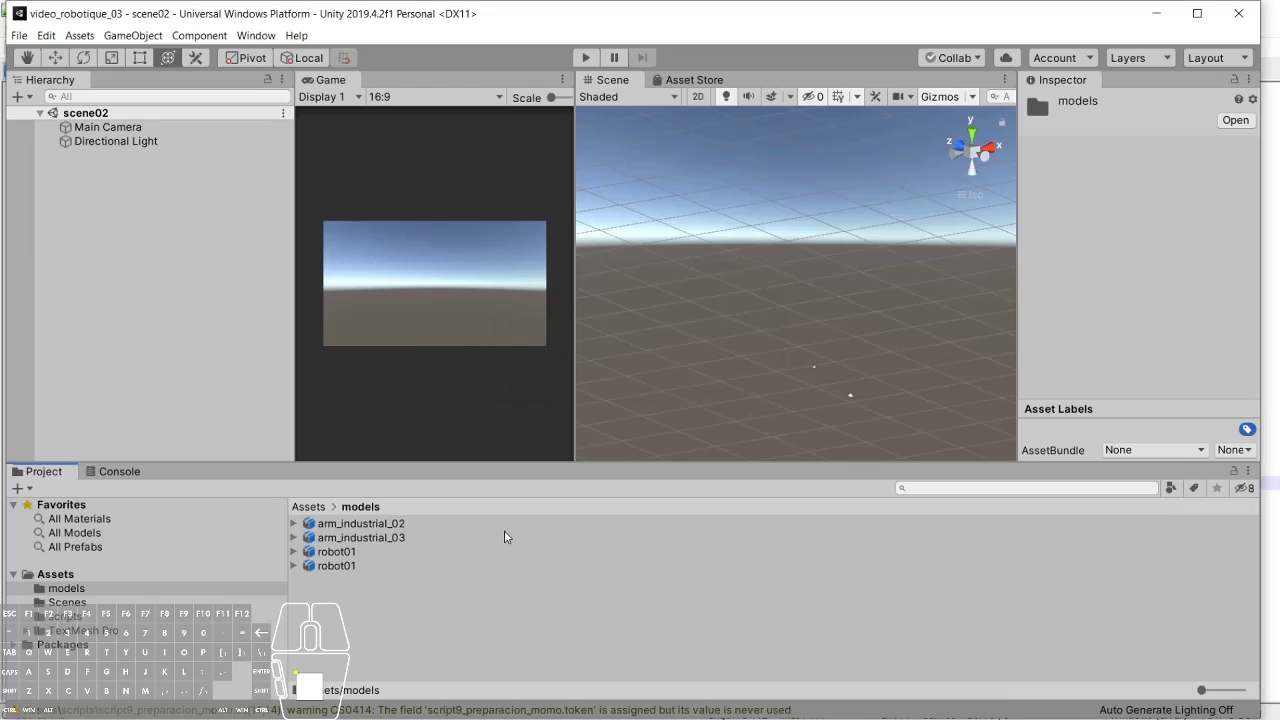
Step: Place the arm_industrial_03 model in scene02 and reset its position to 0, 0, 0
{"action": "left_click", "coordinate": [341, 540]}
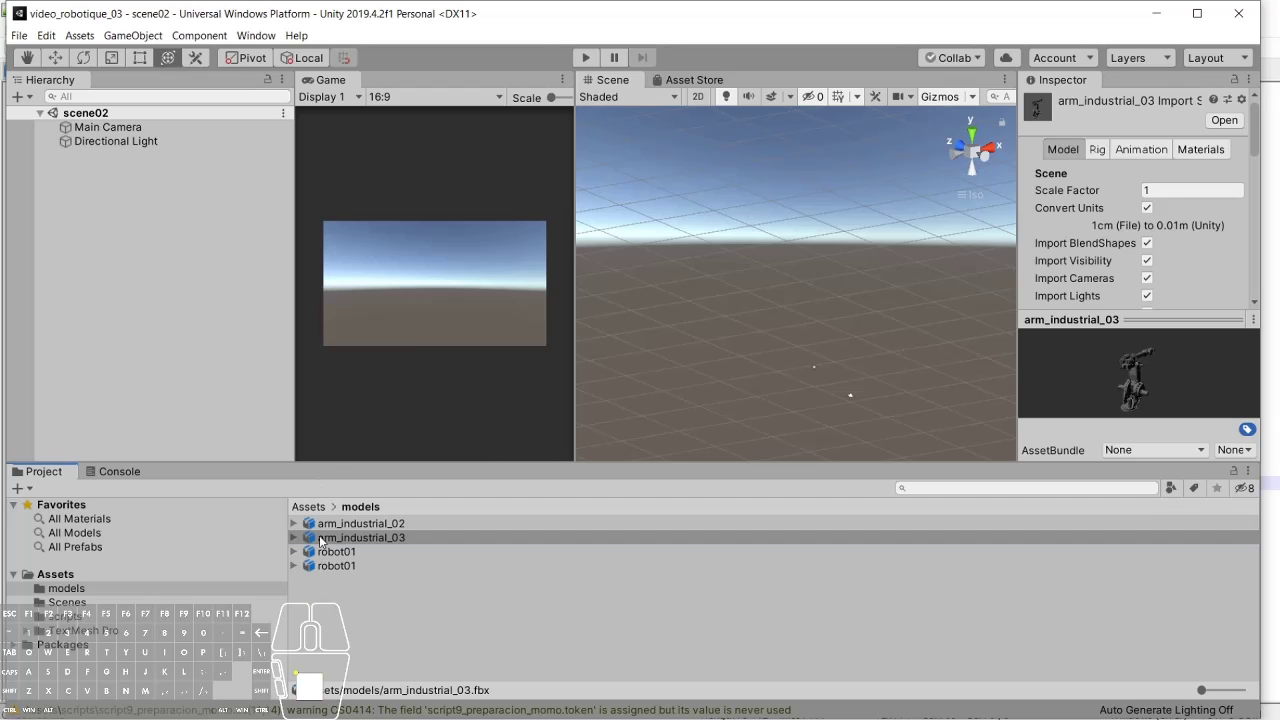
{"action": "left_click_drag", "start_coordinate": [319, 535], "coordinate": [815, 373]}
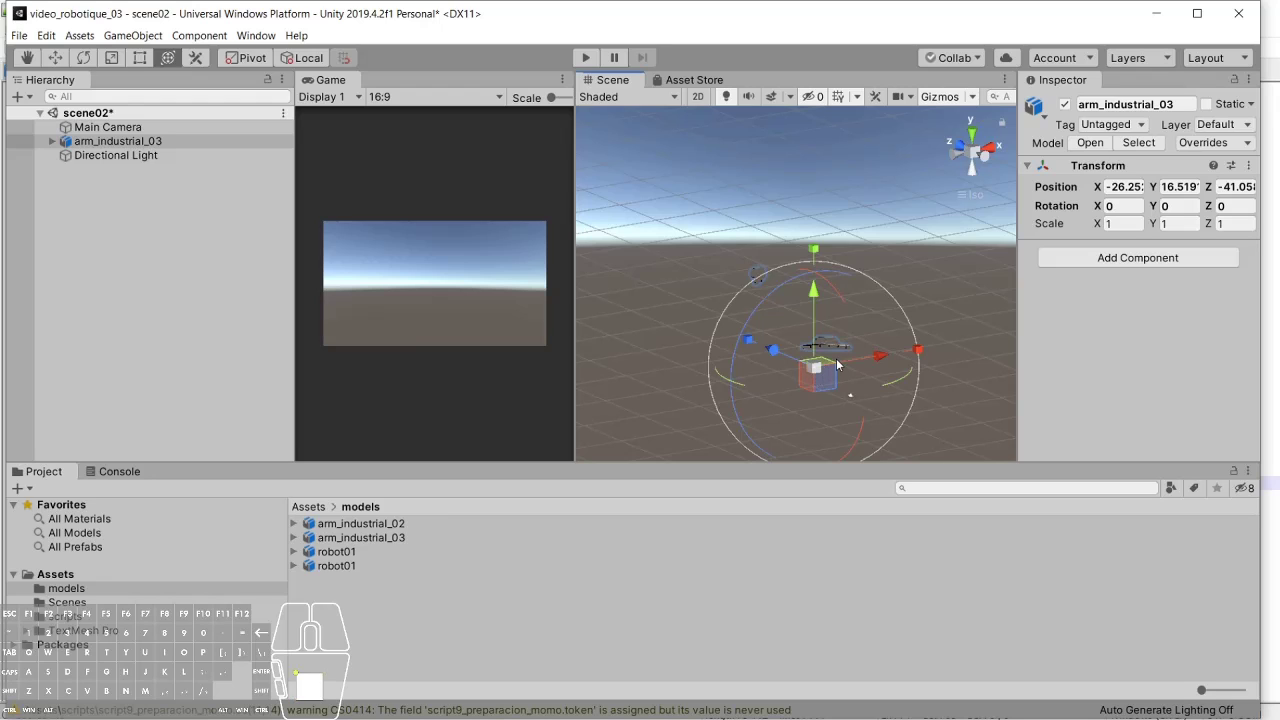
{"action": "left_click", "coordinate": [1248, 165]}
{"action": "left_click", "coordinate": [1203, 184]}
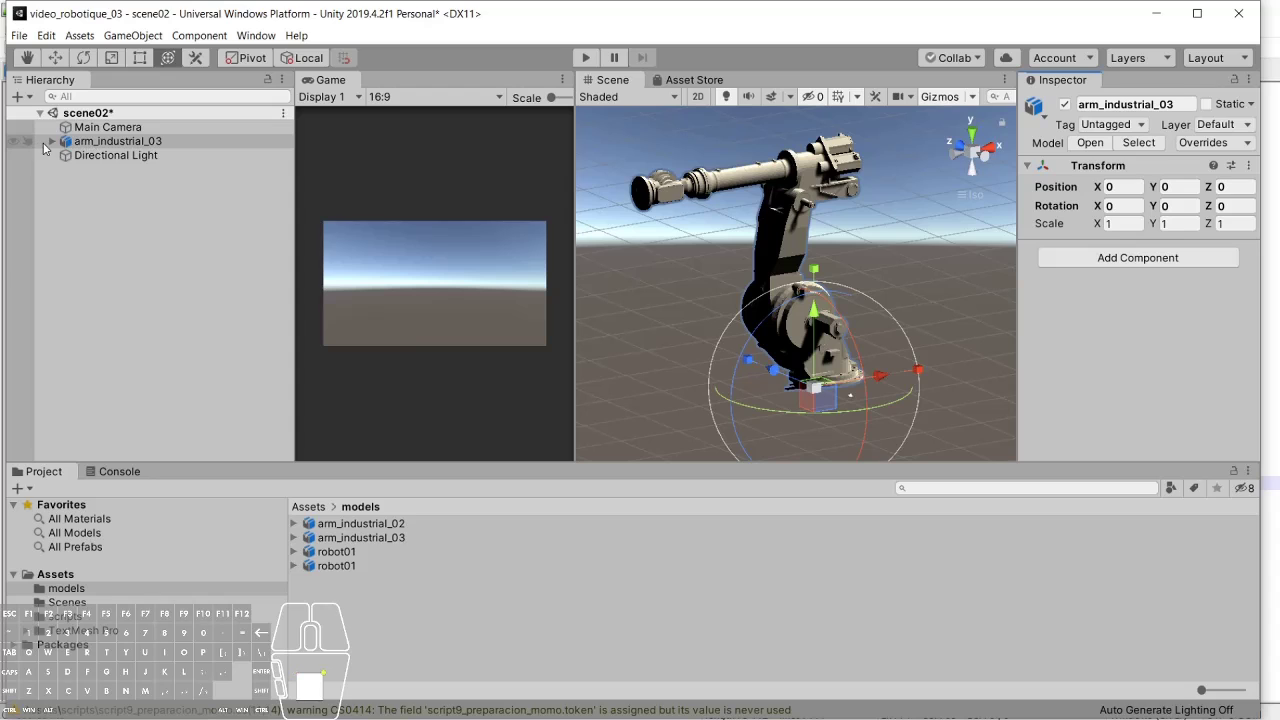
Step: Attach script09 from the scripts folder to the arm_industrial_03 object
{"action": "left_click", "coordinate": [68, 602]}
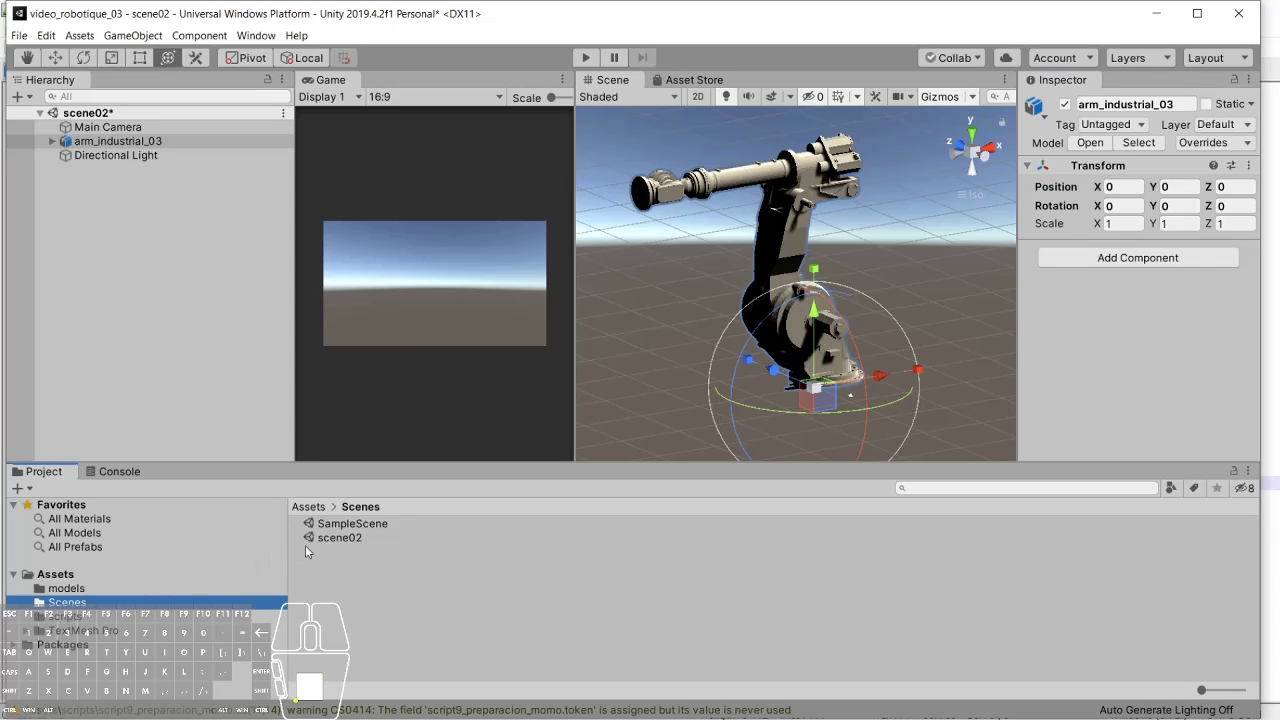
{"action": "left_click", "coordinate": [50, 617]}
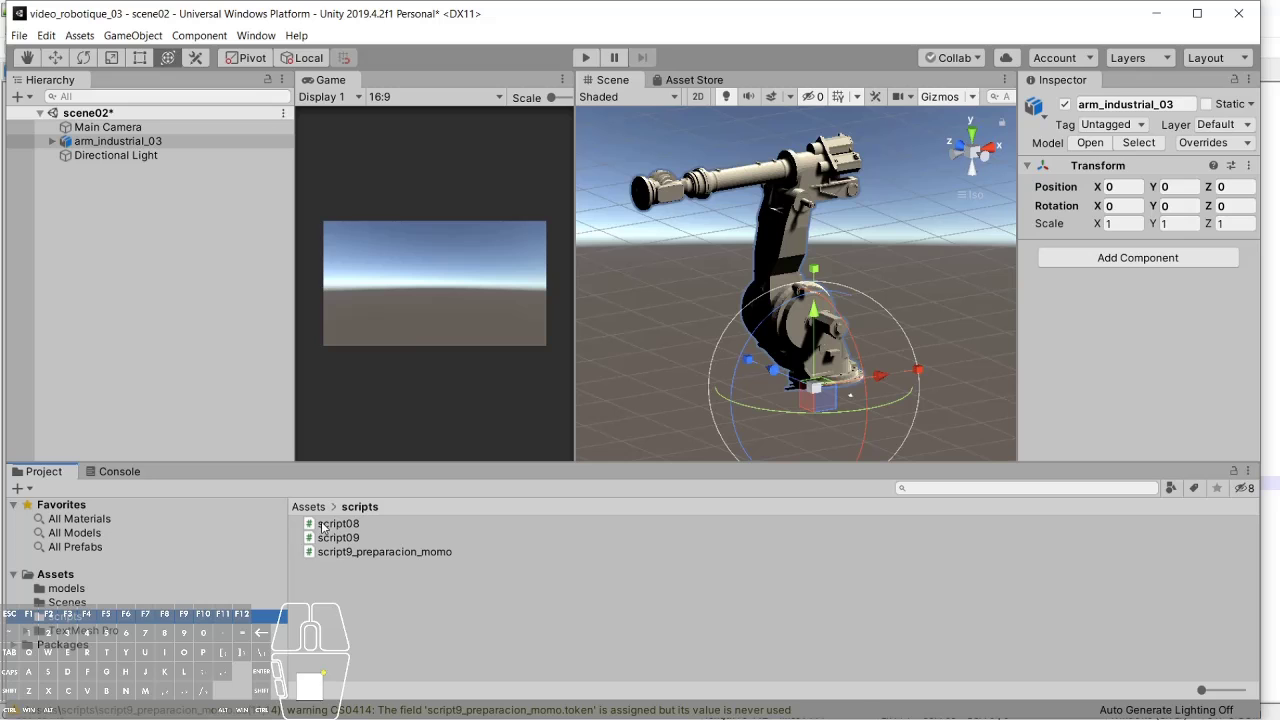
{"action": "left_click_drag", "start_coordinate": [331, 538], "coordinate": [120, 148]}
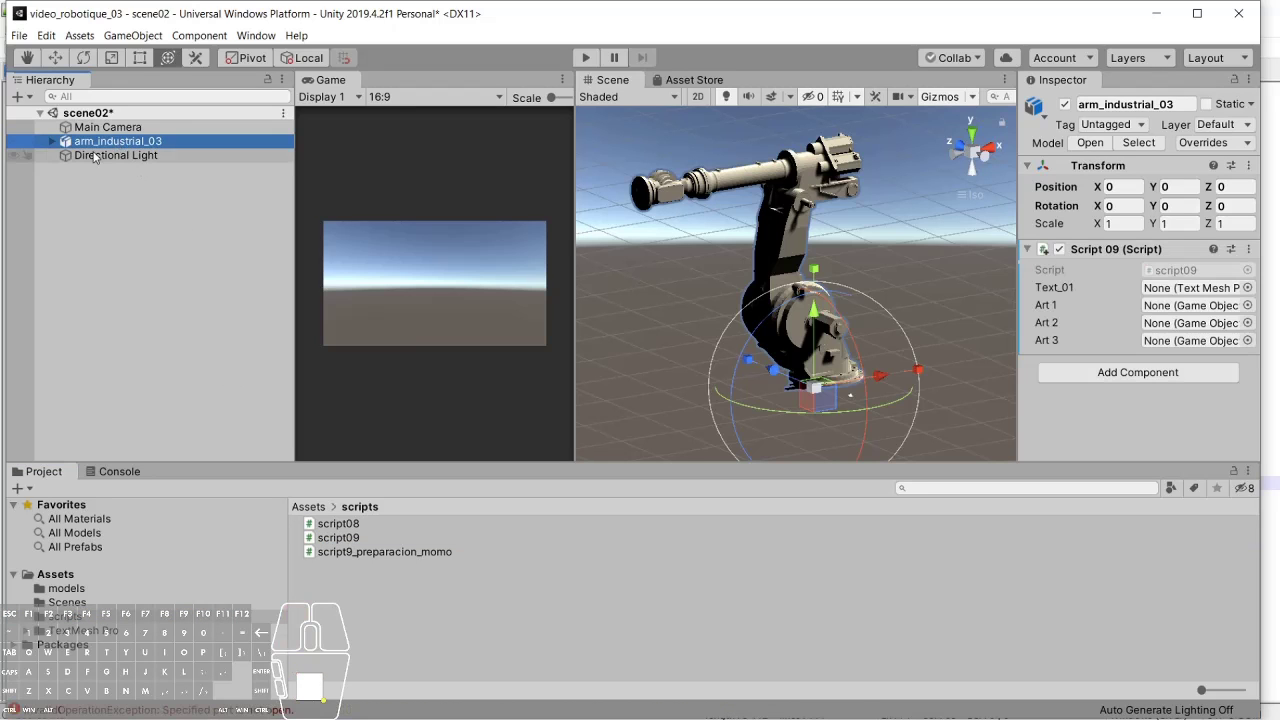
Step: Expand arm_industrial_03 and its Armature in the hierarchy down to Bone.003
{"action": "left_click", "coordinate": [53, 142]}
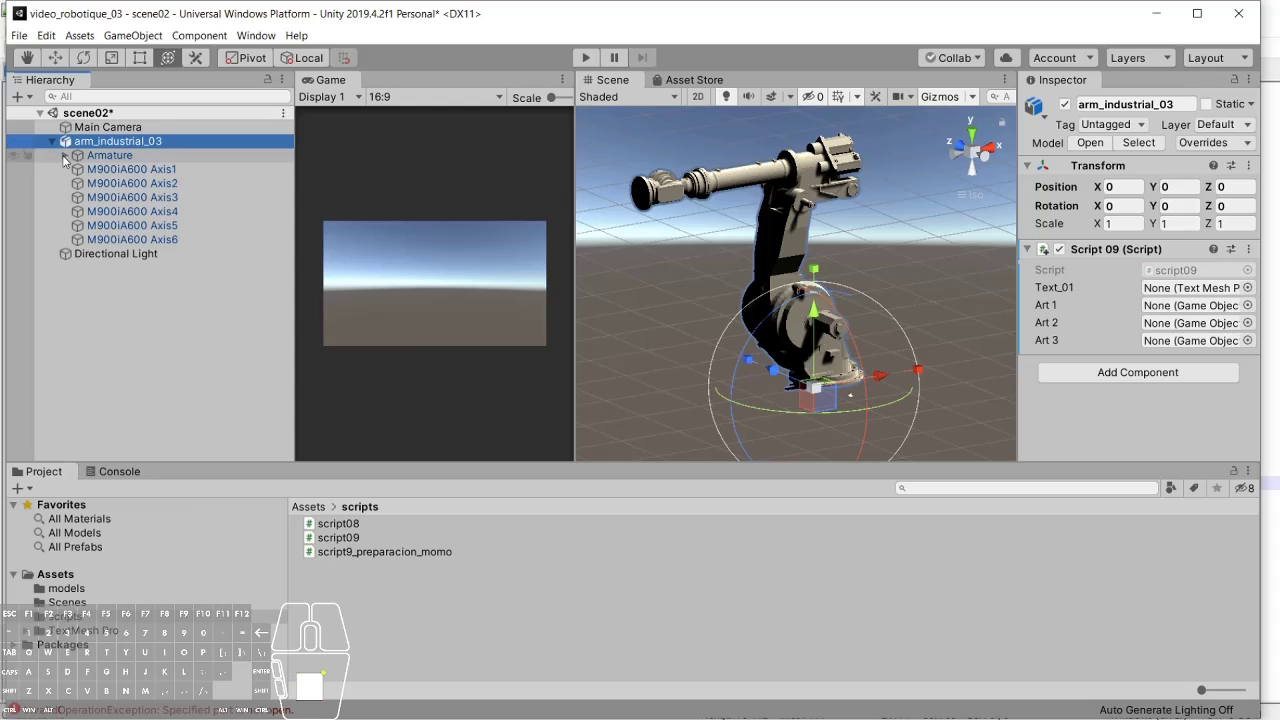
{"action": "left_click", "coordinate": [65, 155]}
{"action": "left_click", "coordinate": [77, 169]}
{"action": "left_click", "coordinate": [89, 183]}
{"action": "left_click", "coordinate": [102, 197]}
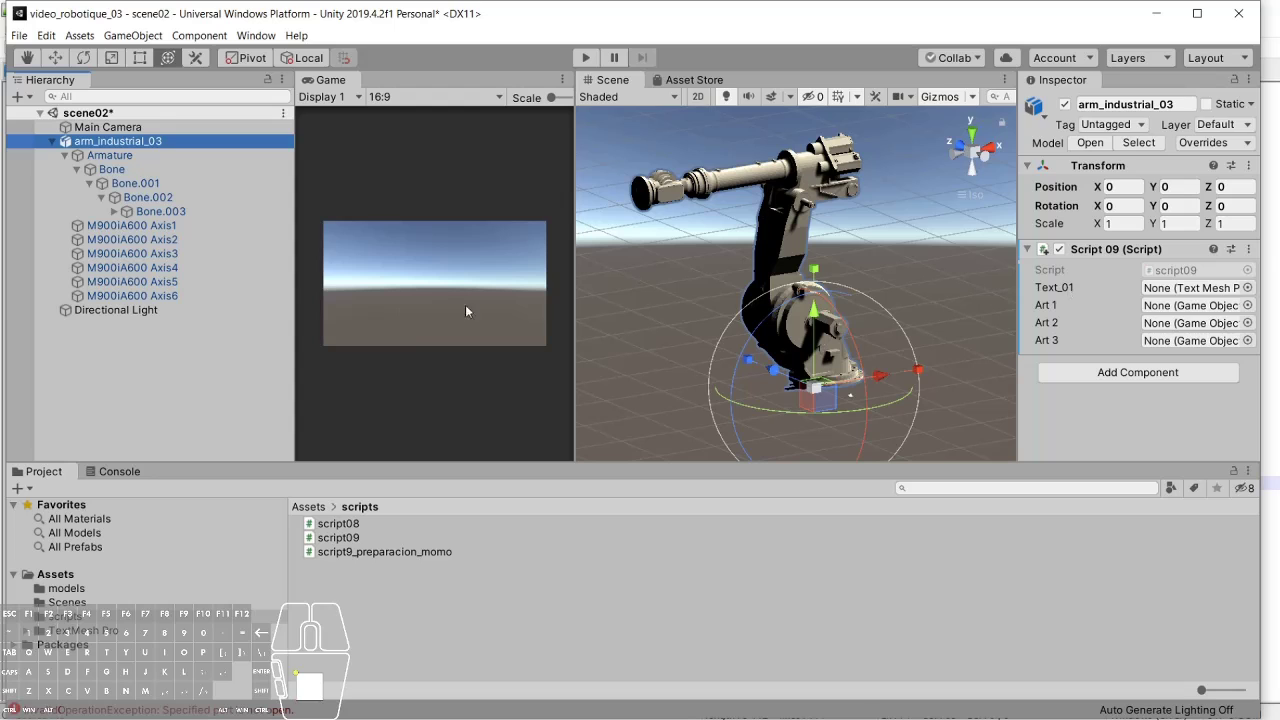
Step: Add a 3D TextMeshPro text object at scene level and move it down to about -2.7 on Y
{"action": "left_click", "coordinate": [129, 361]}
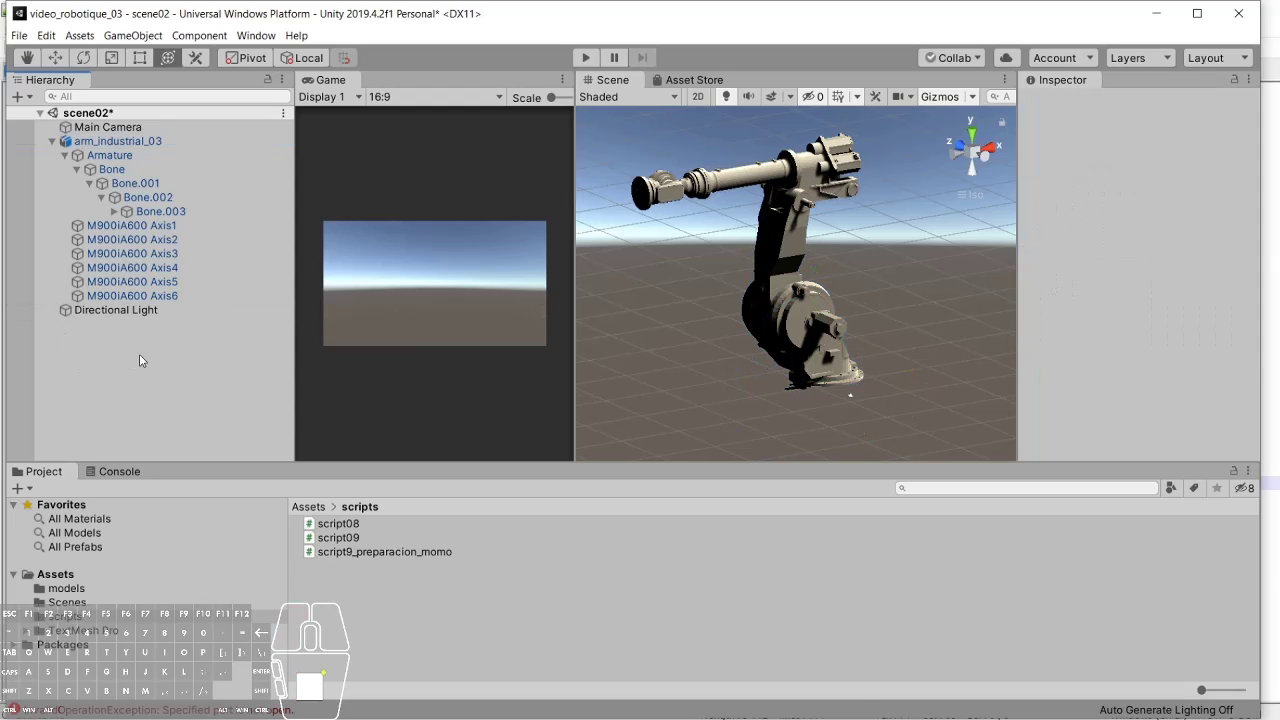
{"action": "left_click", "coordinate": [133, 35]}
{"action": "mouse_move", "coordinate": [250, 90]}
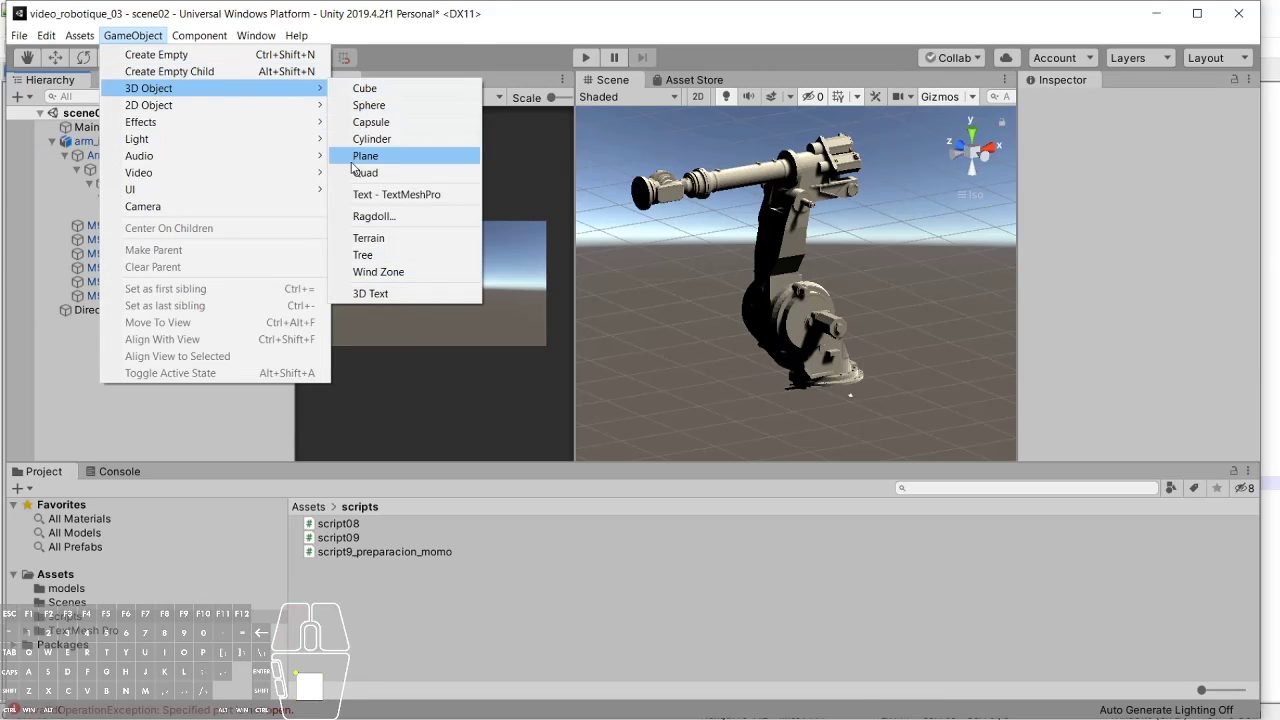
{"action": "left_click", "coordinate": [352, 194]}
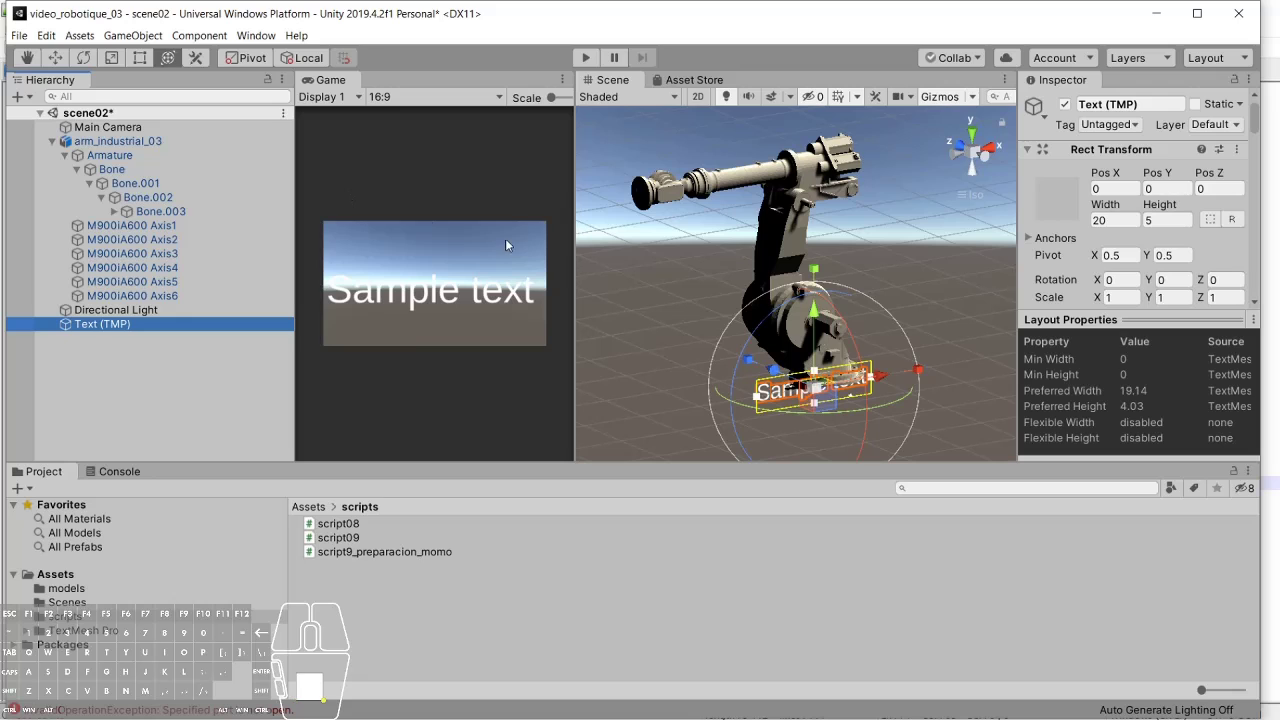
{"action": "left_click_drag", "start_coordinate": [815, 312], "coordinate": [815, 326]}
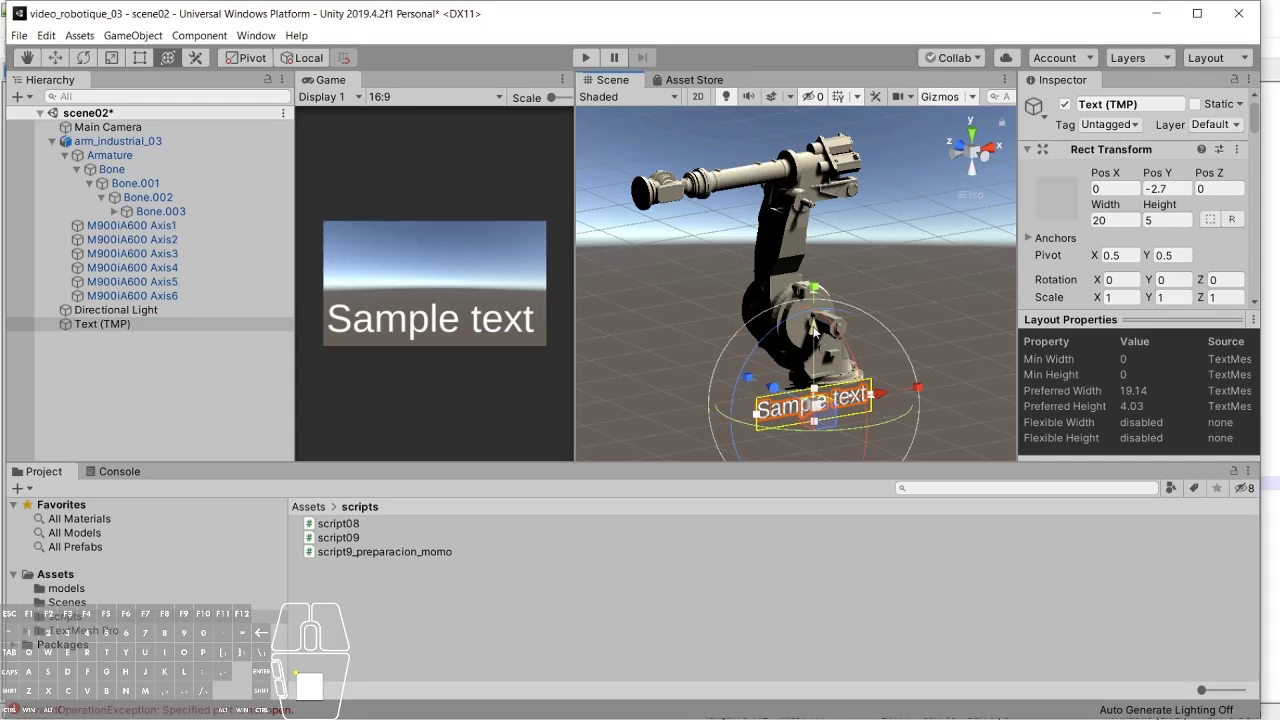
Step: On arm_industrial_03's script09, assign Text (TMP) to Text_01, Bone to Art 1, Bone.001 to Art 2 and Bone.003 to Art 3
{"action": "left_click", "coordinate": [100, 141]}
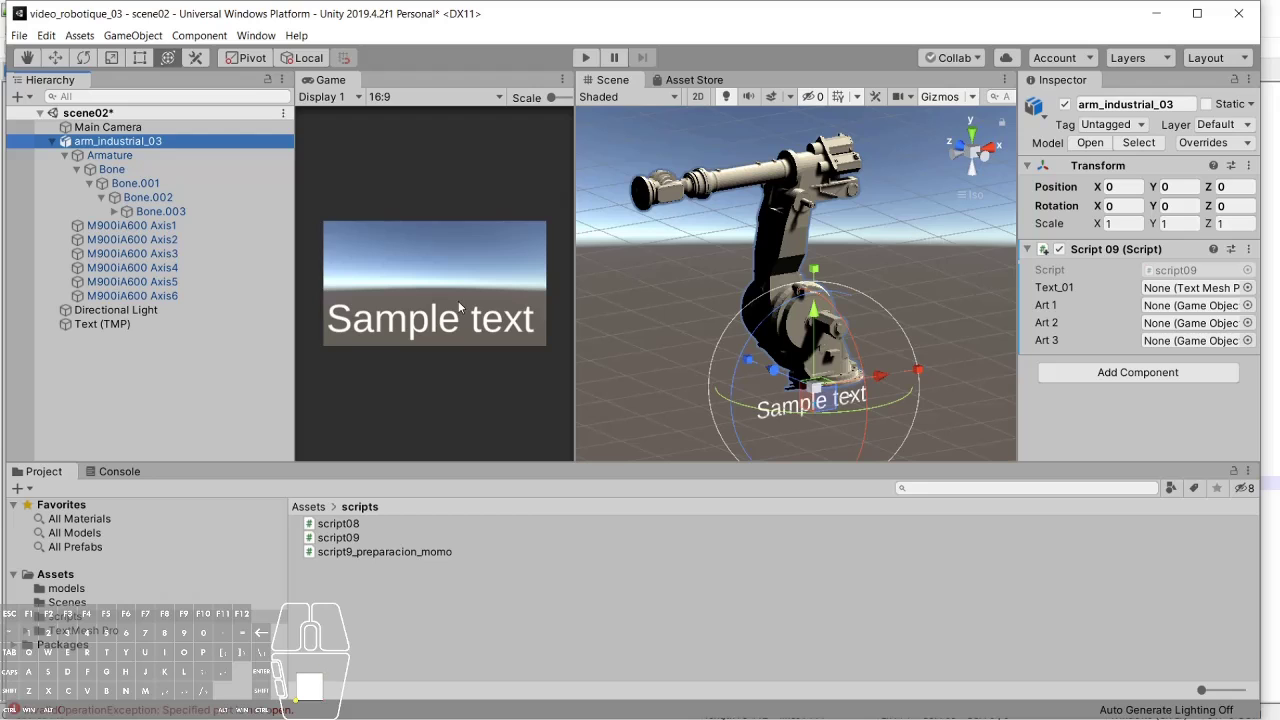
{"action": "left_click_drag", "start_coordinate": [150, 326], "coordinate": [1190, 288]}
{"action": "left_click_drag", "start_coordinate": [107, 165], "coordinate": [1175, 305]}
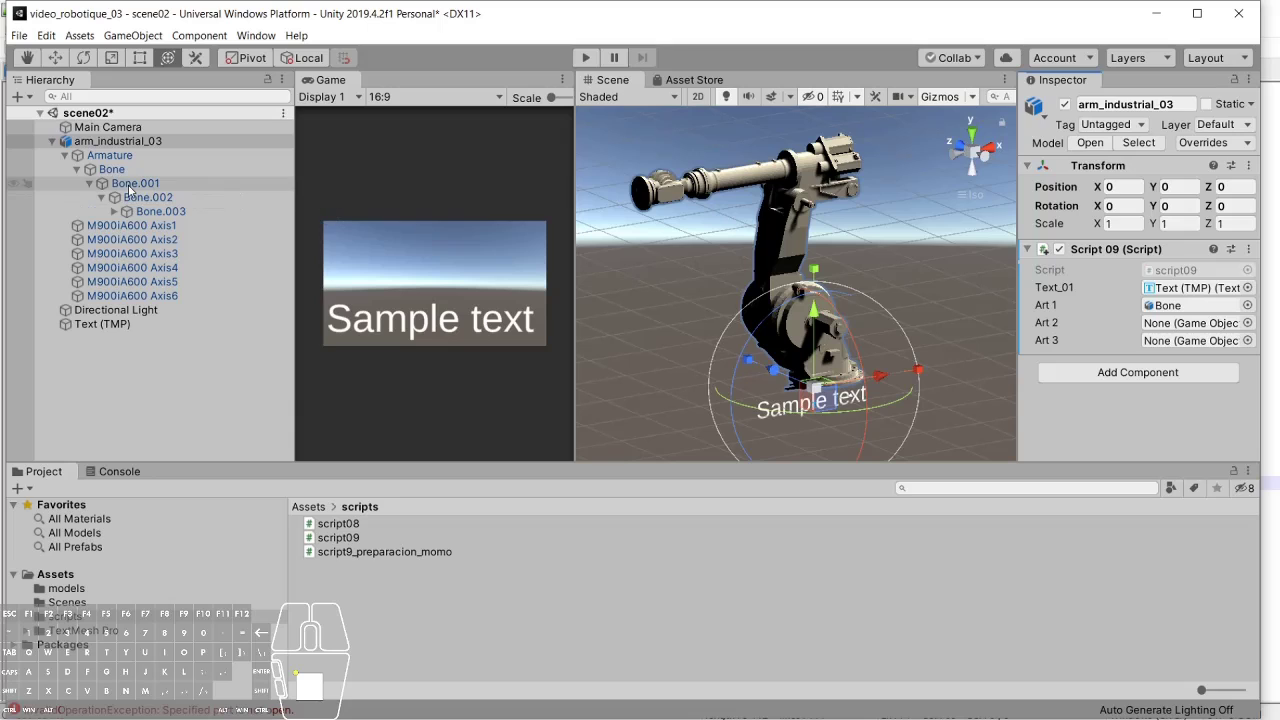
{"action": "left_click_drag", "start_coordinate": [113, 188], "coordinate": [1170, 322]}
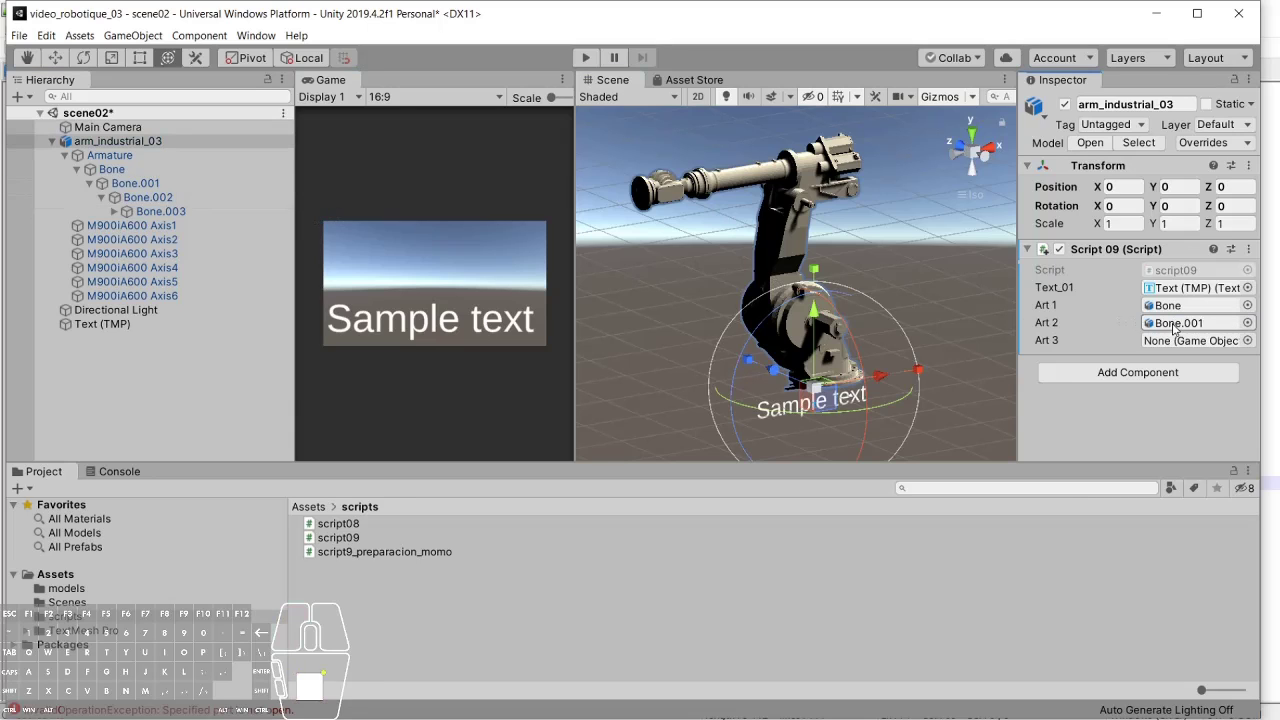
{"action": "left_click_drag", "start_coordinate": [140, 211], "coordinate": [1165, 345]}
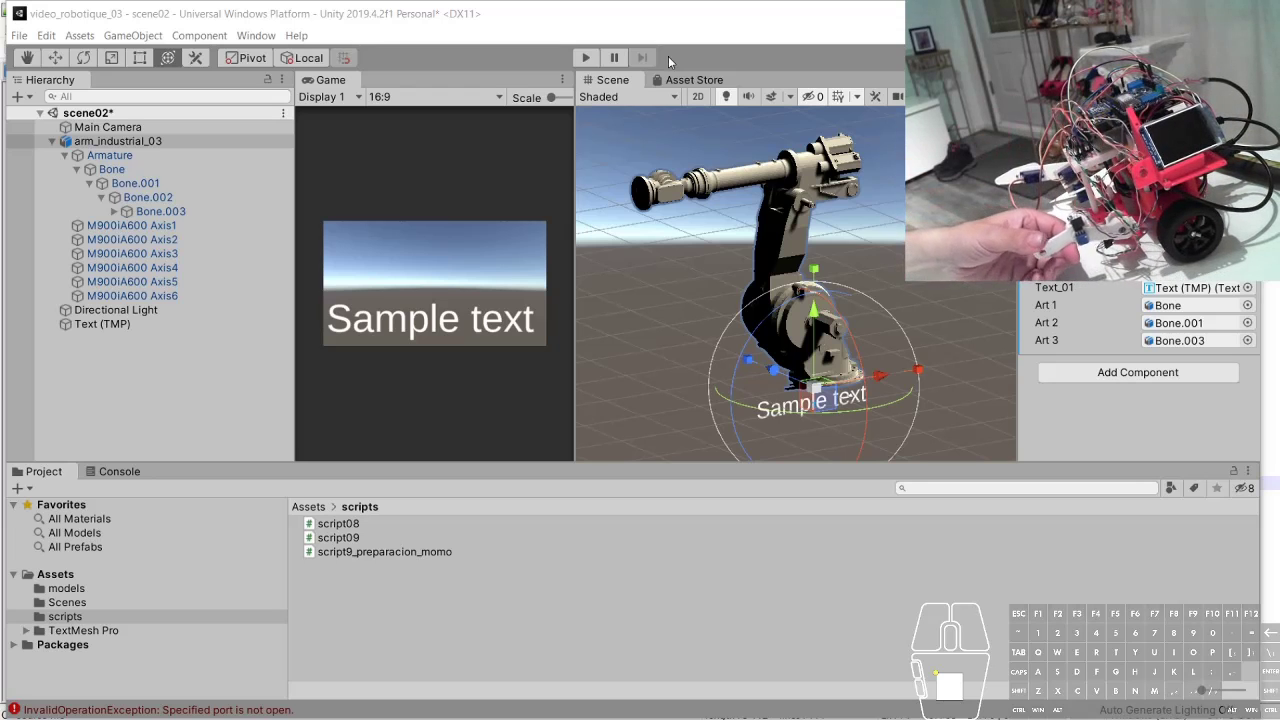
Step: Test the scene in play mode, stop it, and reassign Art 3 of script09 to Bone.002
{"action": "left_click", "coordinate": [583, 58]}
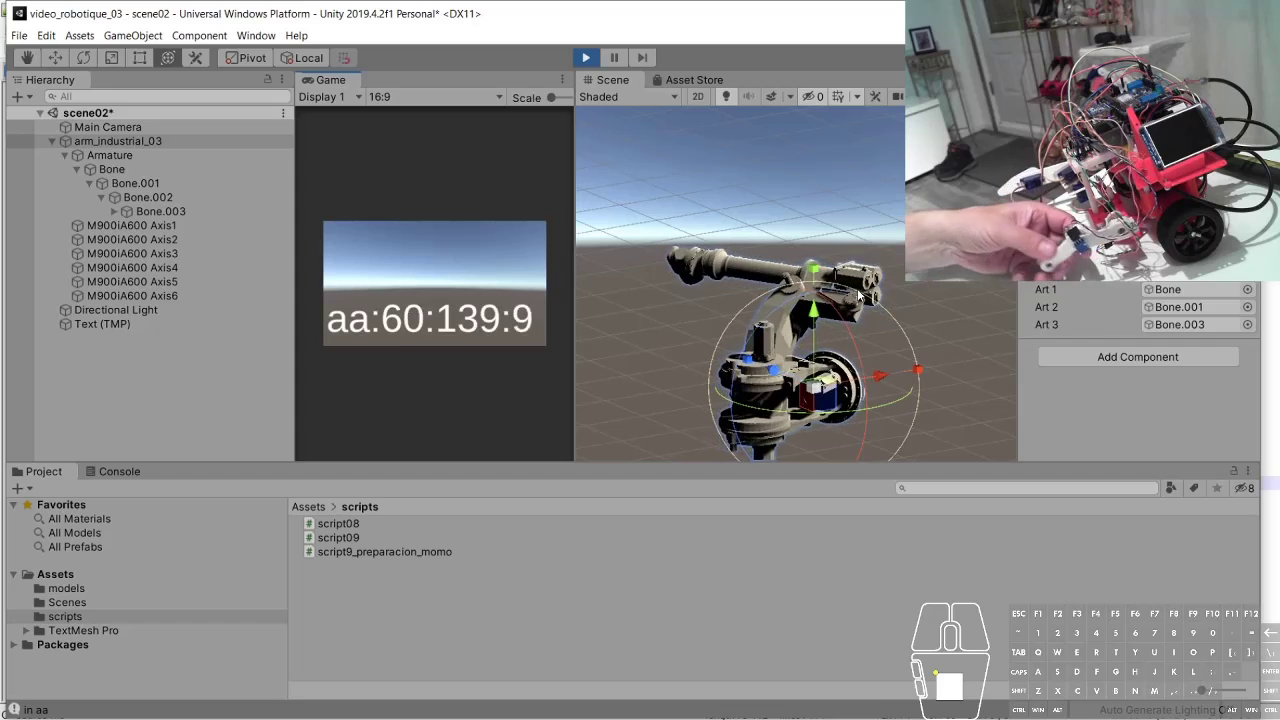
{"action": "left_click", "coordinate": [580, 56]}
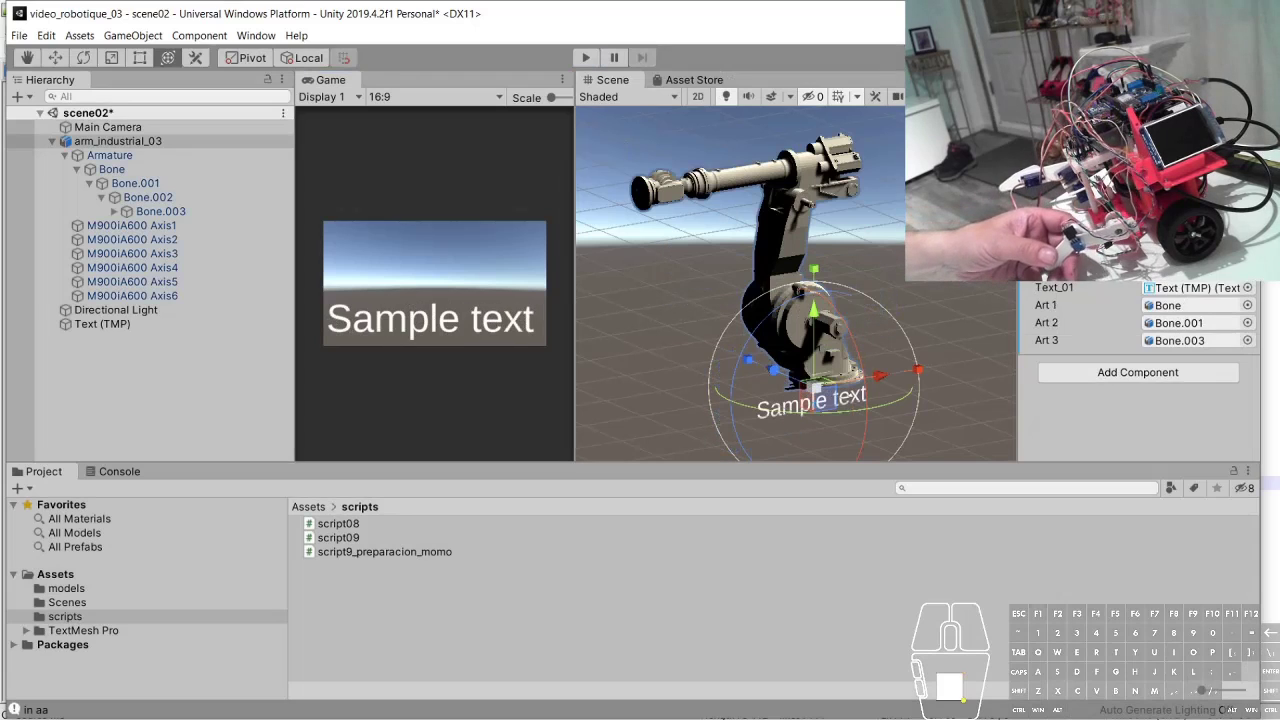
{"action": "left_click", "coordinate": [1195, 341]}
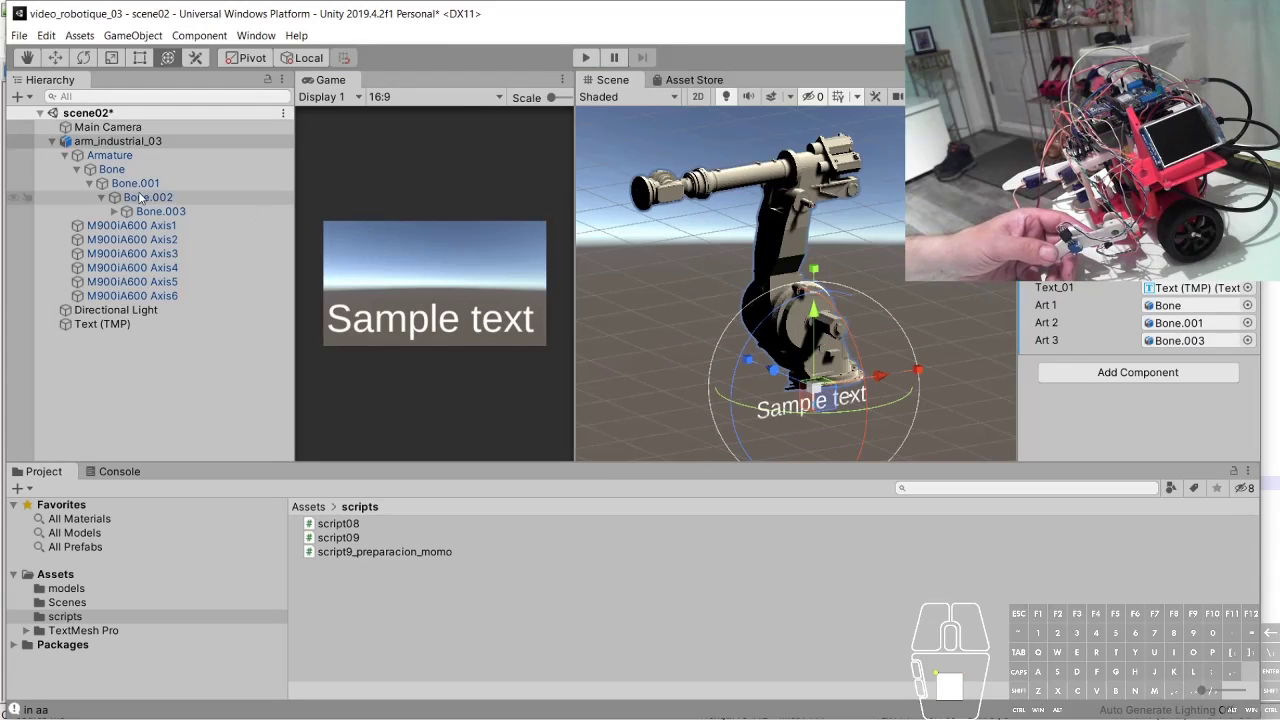
{"action": "left_click_drag", "start_coordinate": [1192, 342], "coordinate": [1186, 346]}
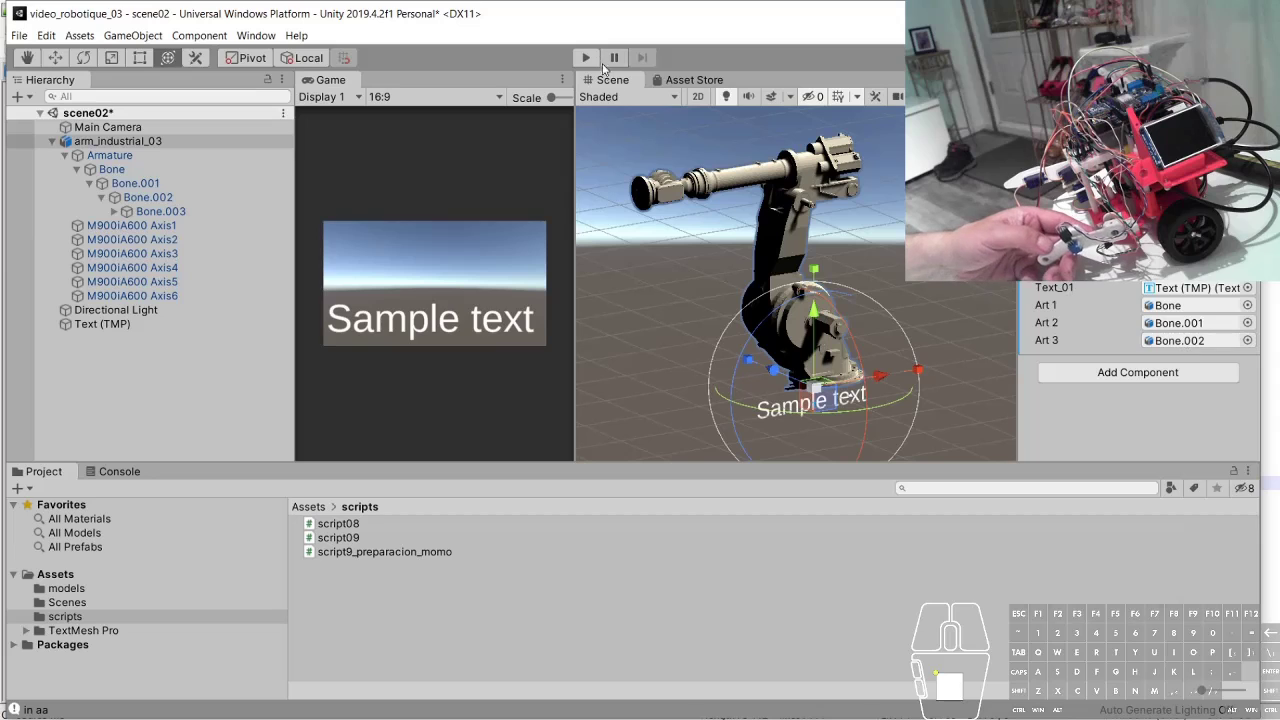
Step: Run the scene again, examine the arm's joint motion from another angle, and stop play mode
{"action": "left_click", "coordinate": [585, 57]}
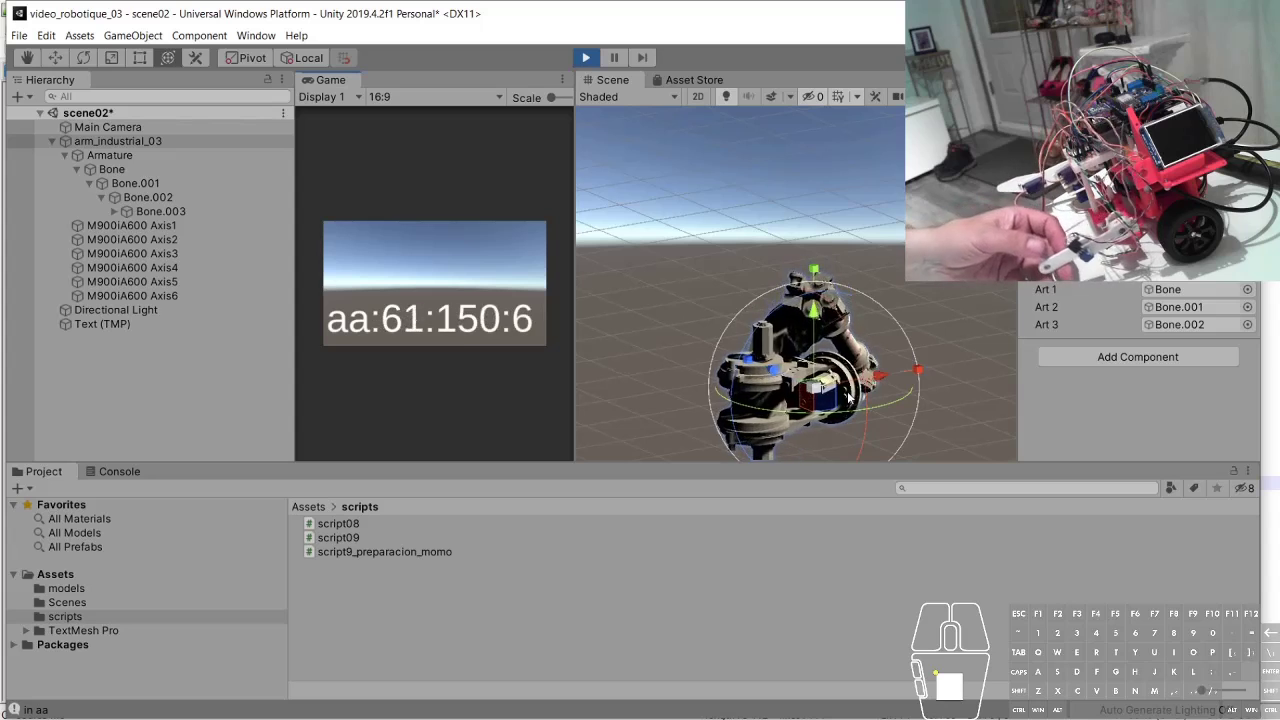
{"action": "left_click_drag", "start_coordinate": [910, 424], "coordinate": [641, 172], "text": "alt"}
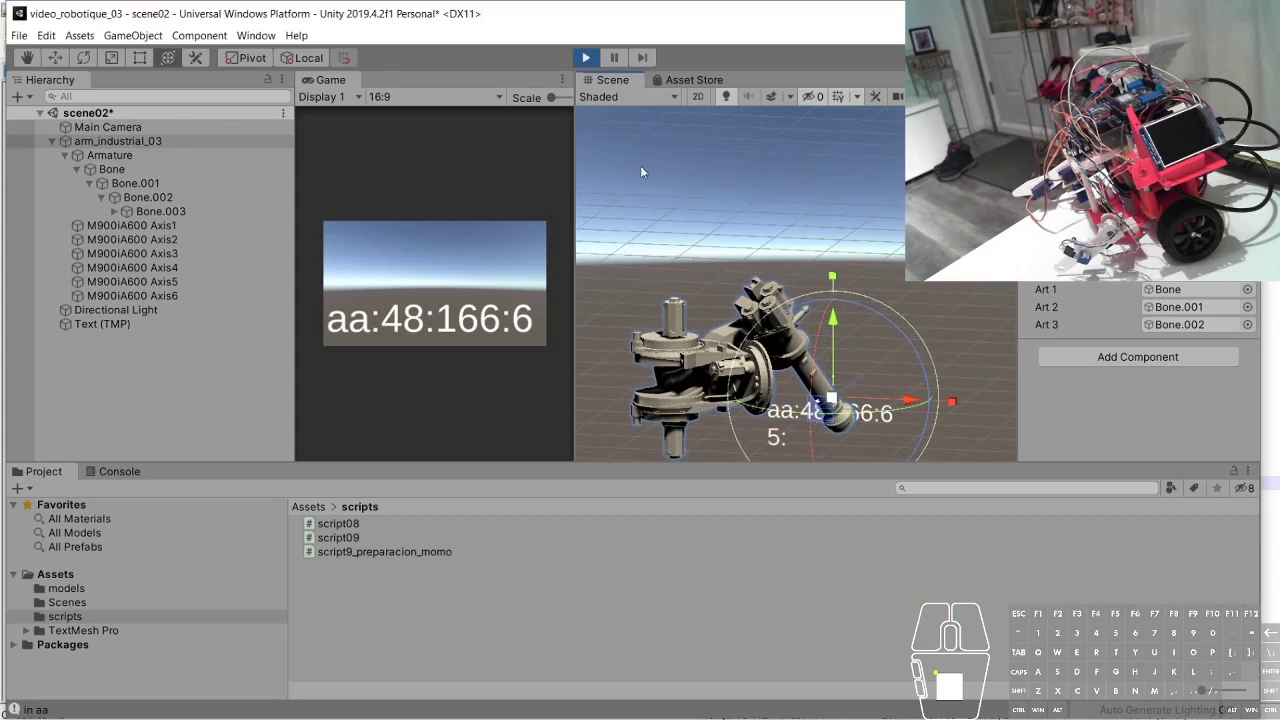
{"action": "left_click", "coordinate": [585, 59]}
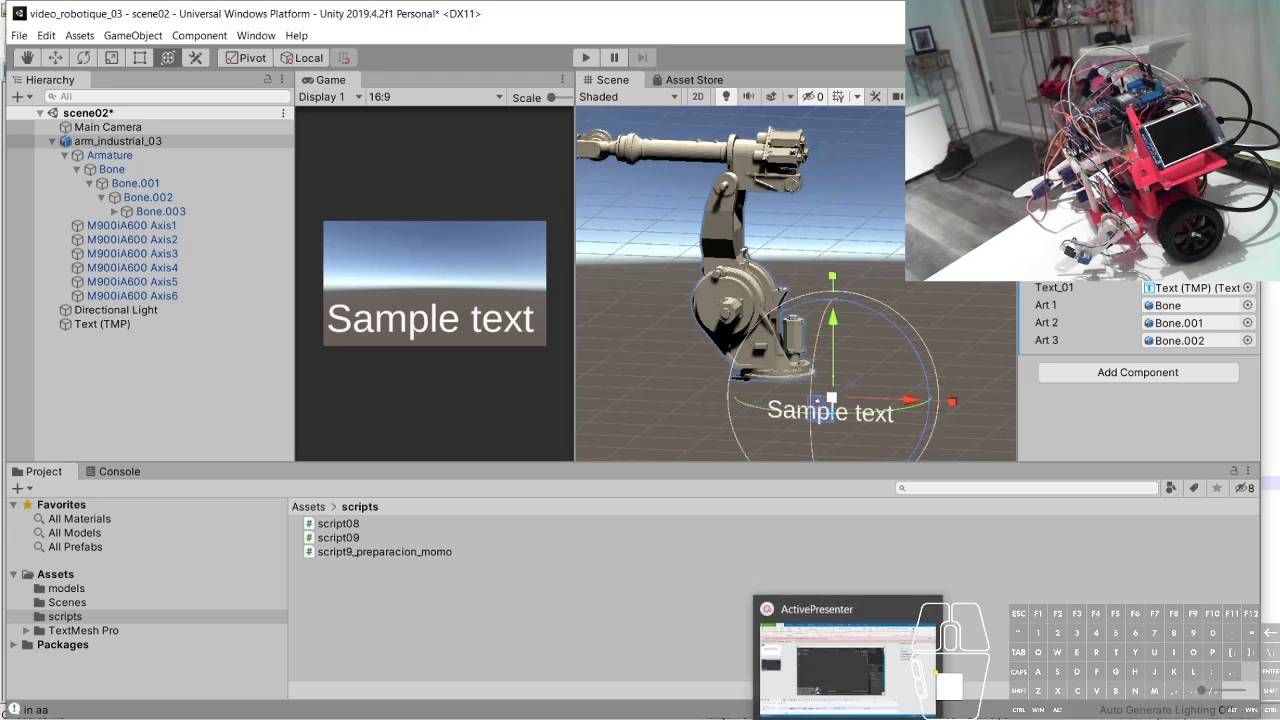
Step: Switch to script09.cs in Notepad++ and put the condition if (c1==1) before the first joint's Quaternion.Euler assignment
{"action": "left_click", "coordinate": [725, 655]}
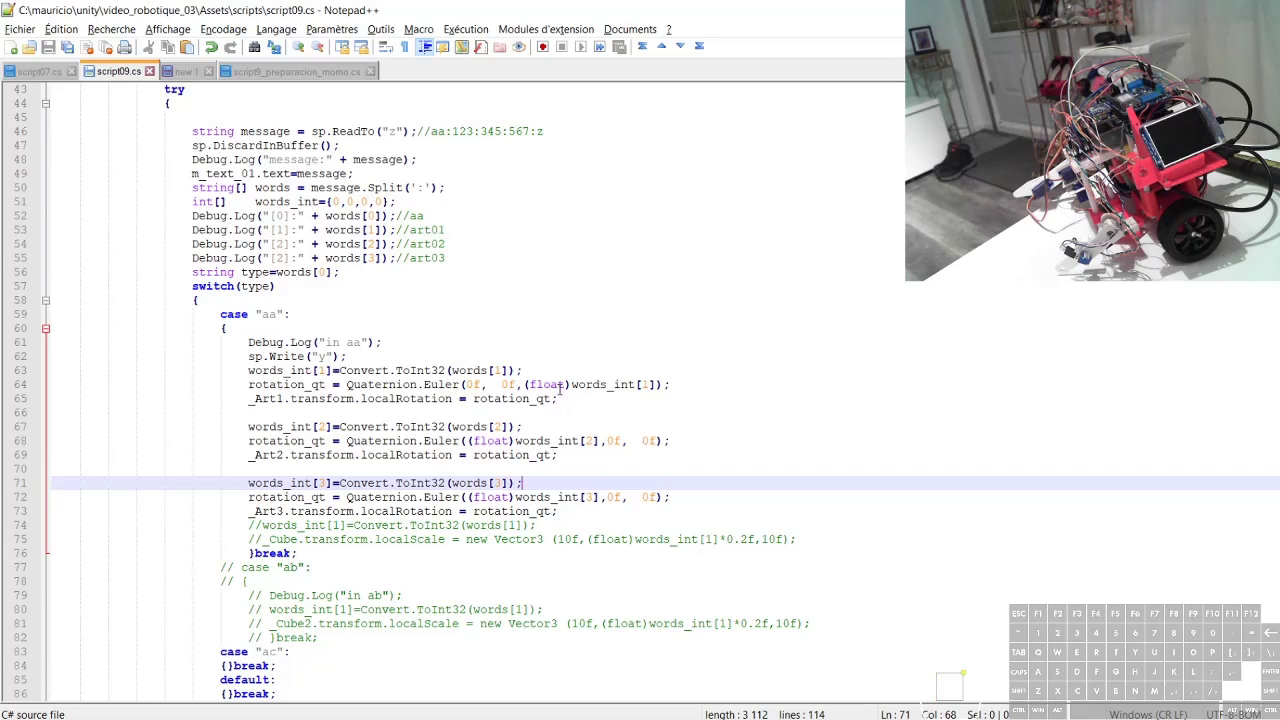
{"action": "left_click_drag", "start_coordinate": [525, 384], "coordinate": [655, 393]}
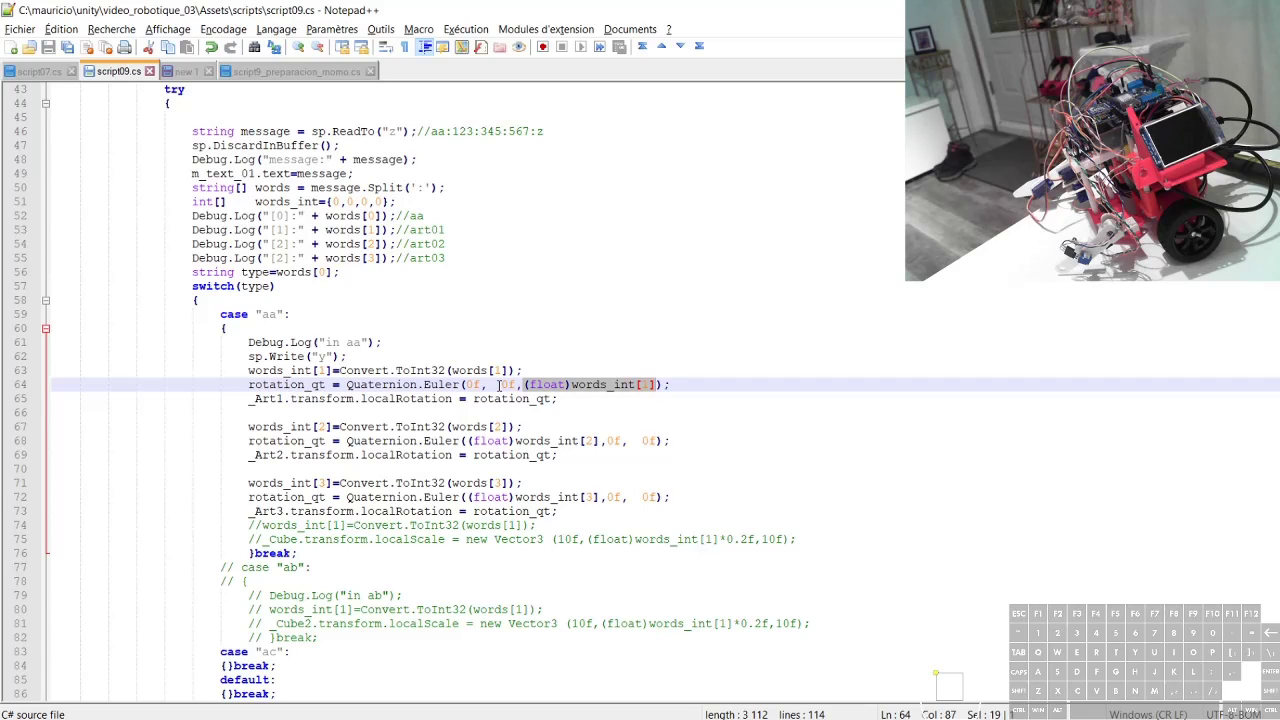
{"action": "left_click", "coordinate": [676, 383]}
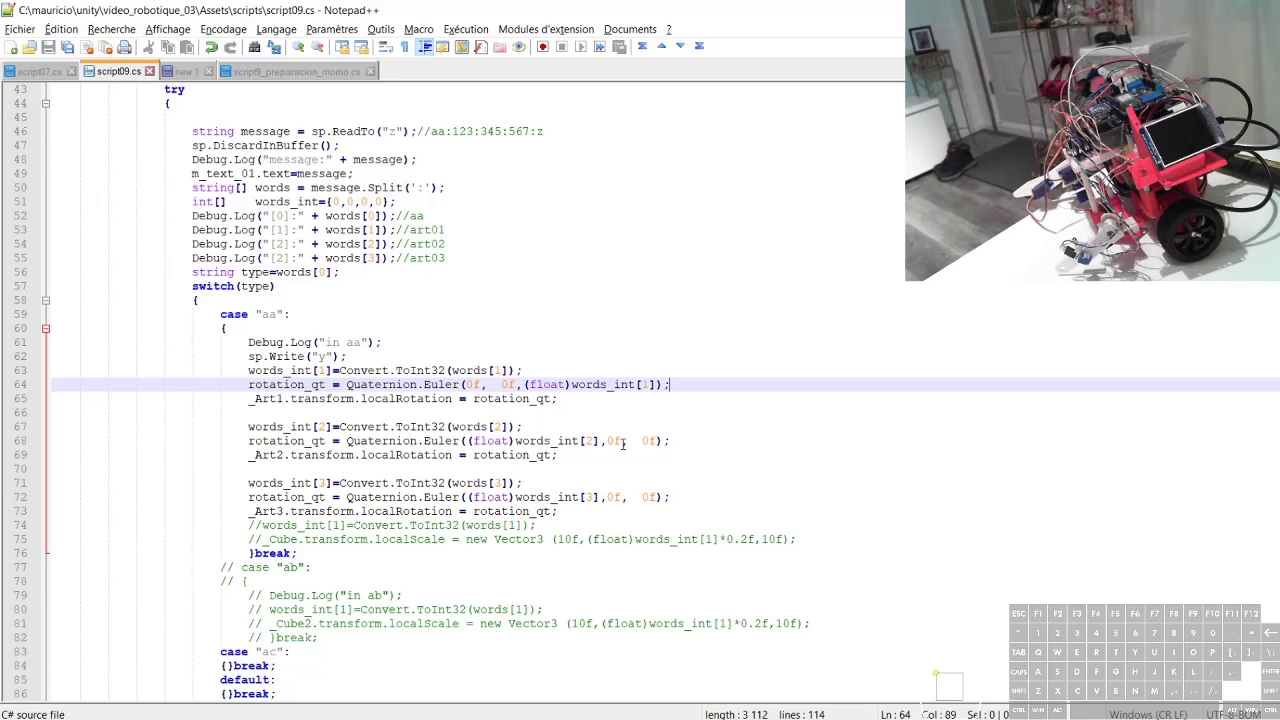
{"action": "left_click", "coordinate": [249, 384]}
{"action": "type", "text": "if ("}
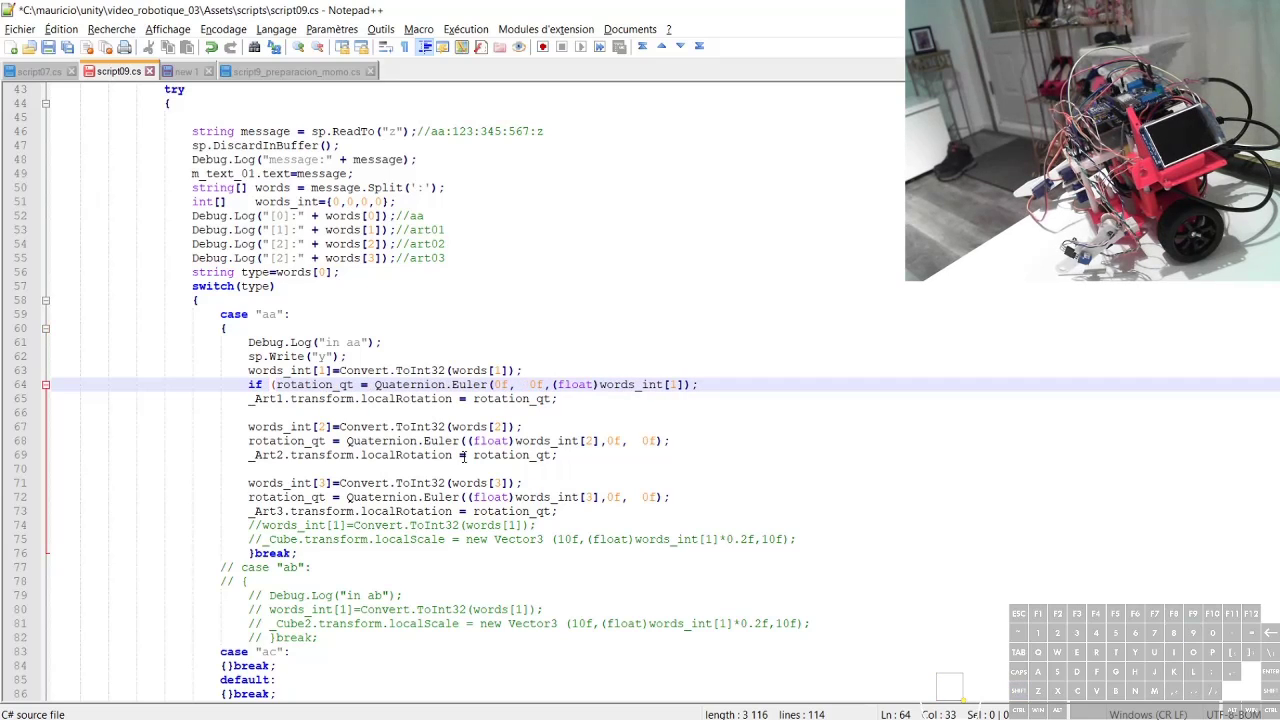
{"action": "type", "text": "cl"}
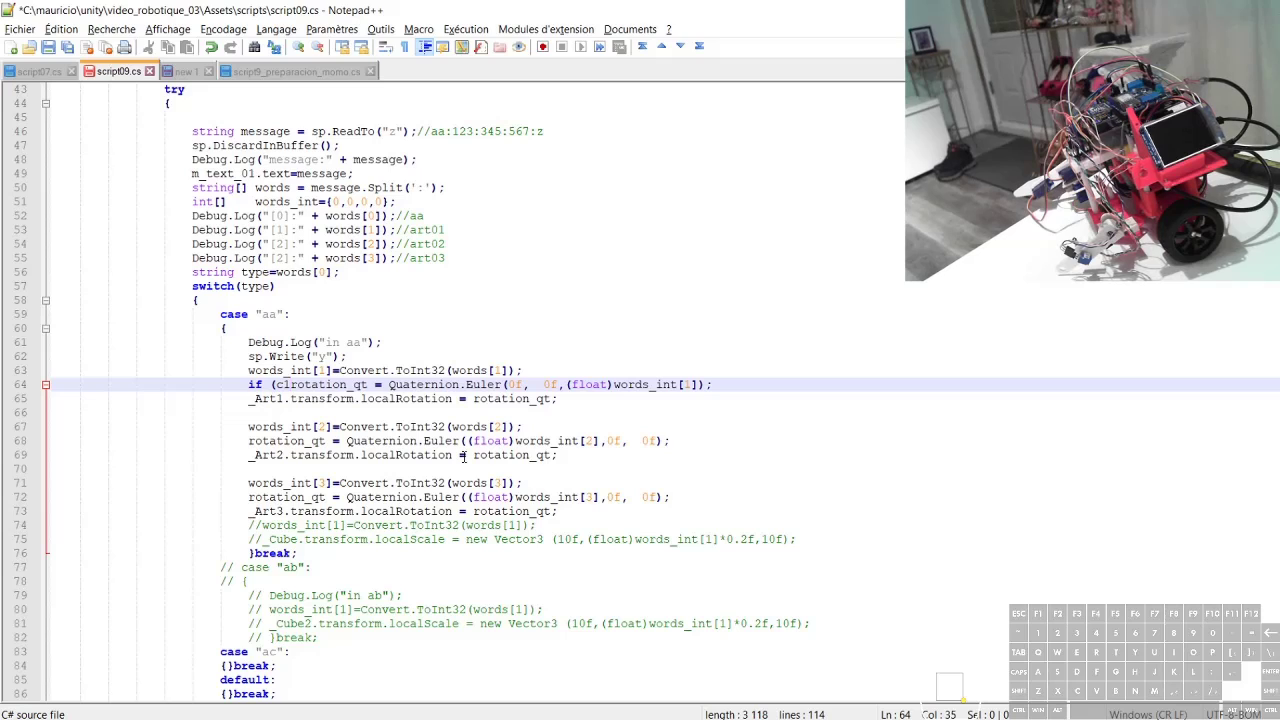
{"action": "type", "text": "==1)"}
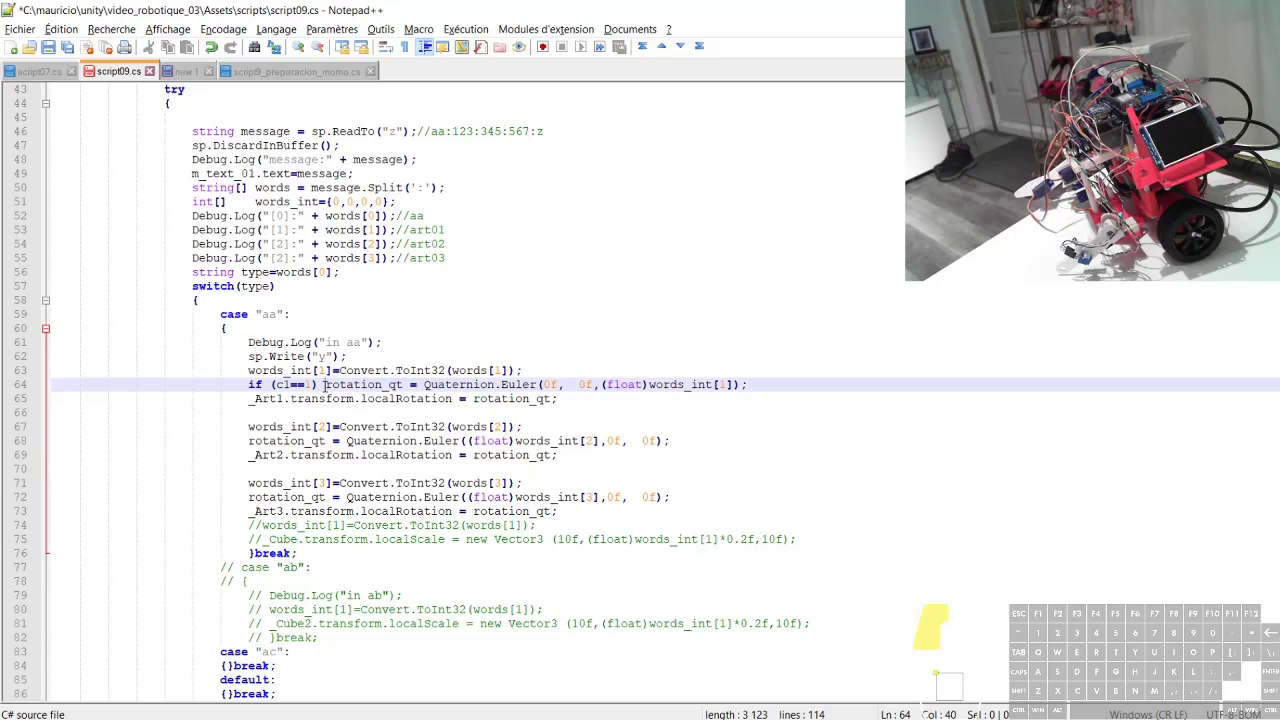
{"action": "left_click_drag", "start_coordinate": [324, 385], "coordinate": [770, 387]}
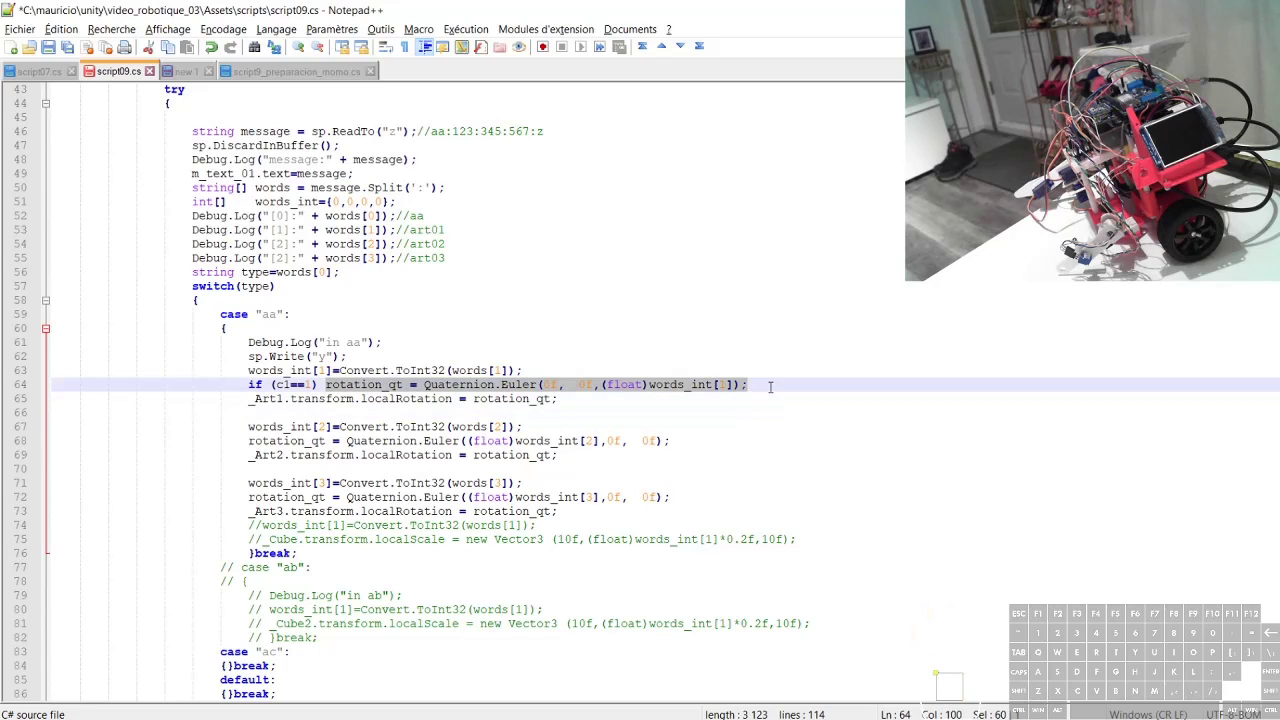
{"action": "left_click", "coordinate": [760, 386]}
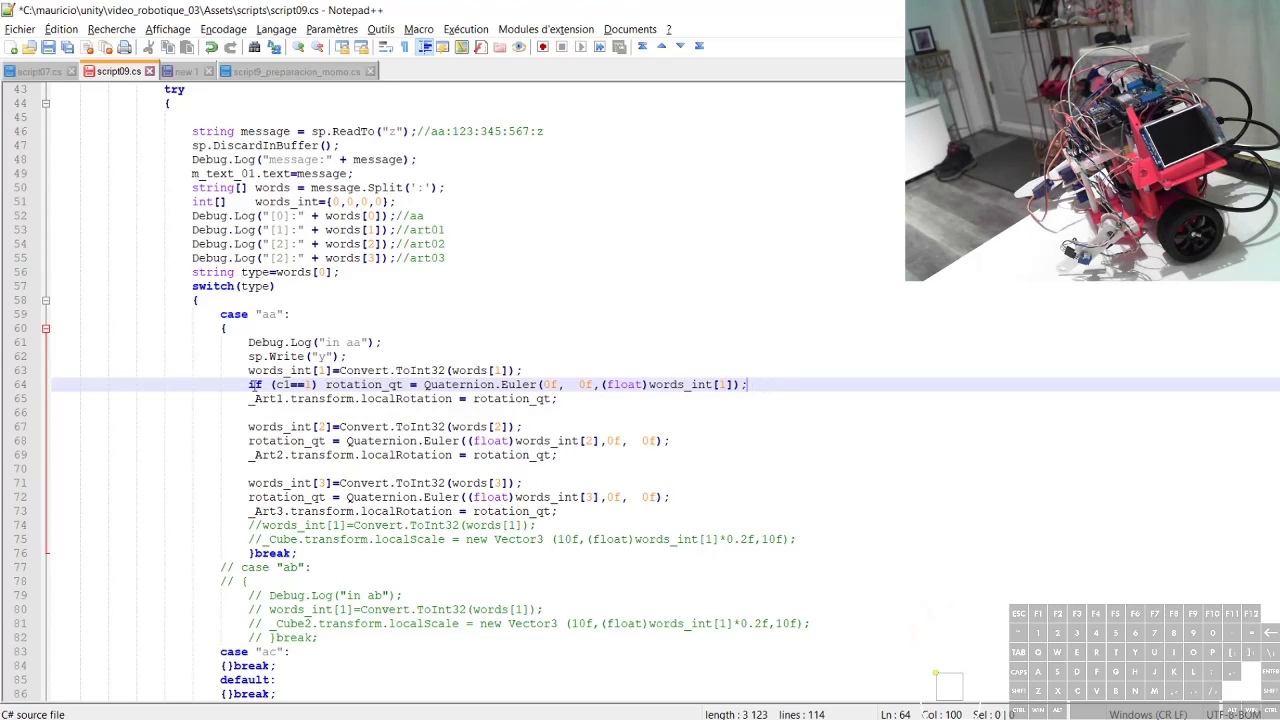
Step: Duplicate the c1==1 rotation line twice below itself and change the copies' conditions to c1==2 and c1==3
{"action": "left_click_drag", "start_coordinate": [250, 385], "coordinate": [765, 387]}
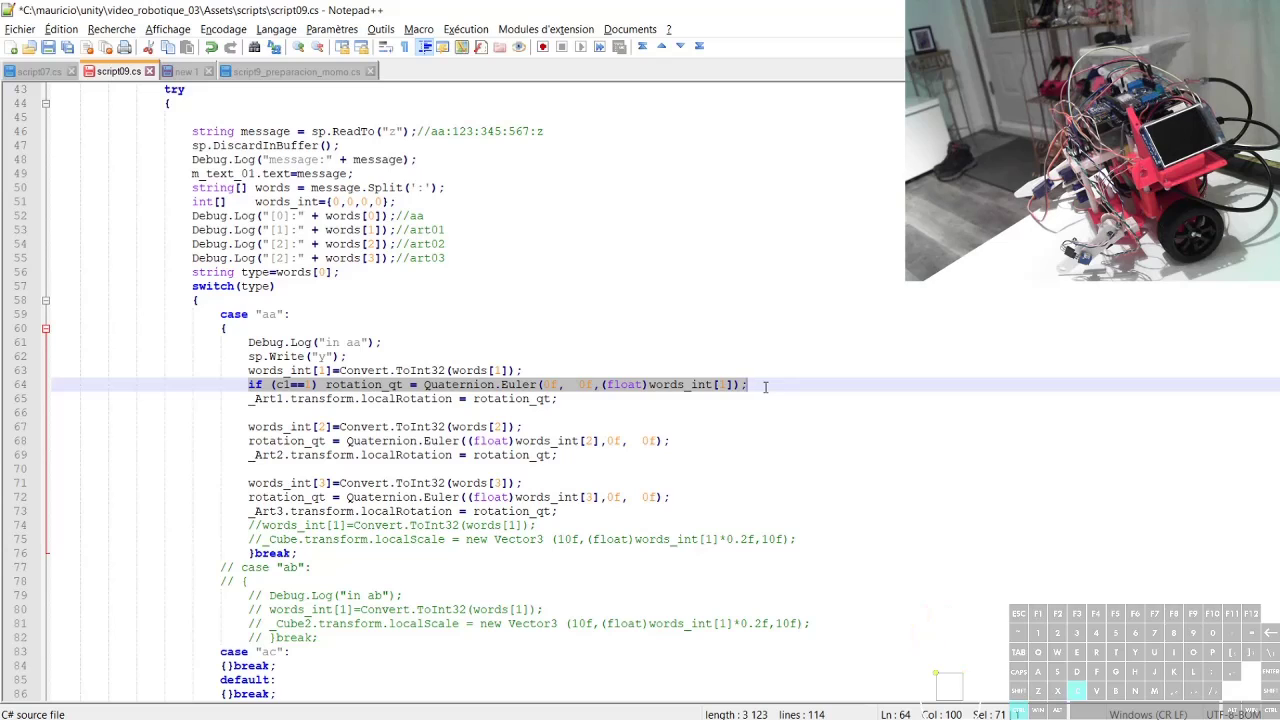
{"action": "left_click", "coordinate": [765, 387]}
{"action": "key", "text": "Return"}
{"action": "key", "text": "ctrl+v"}
{"action": "key", "text": "Return"}
{"action": "key", "text": "ctrl+v"}
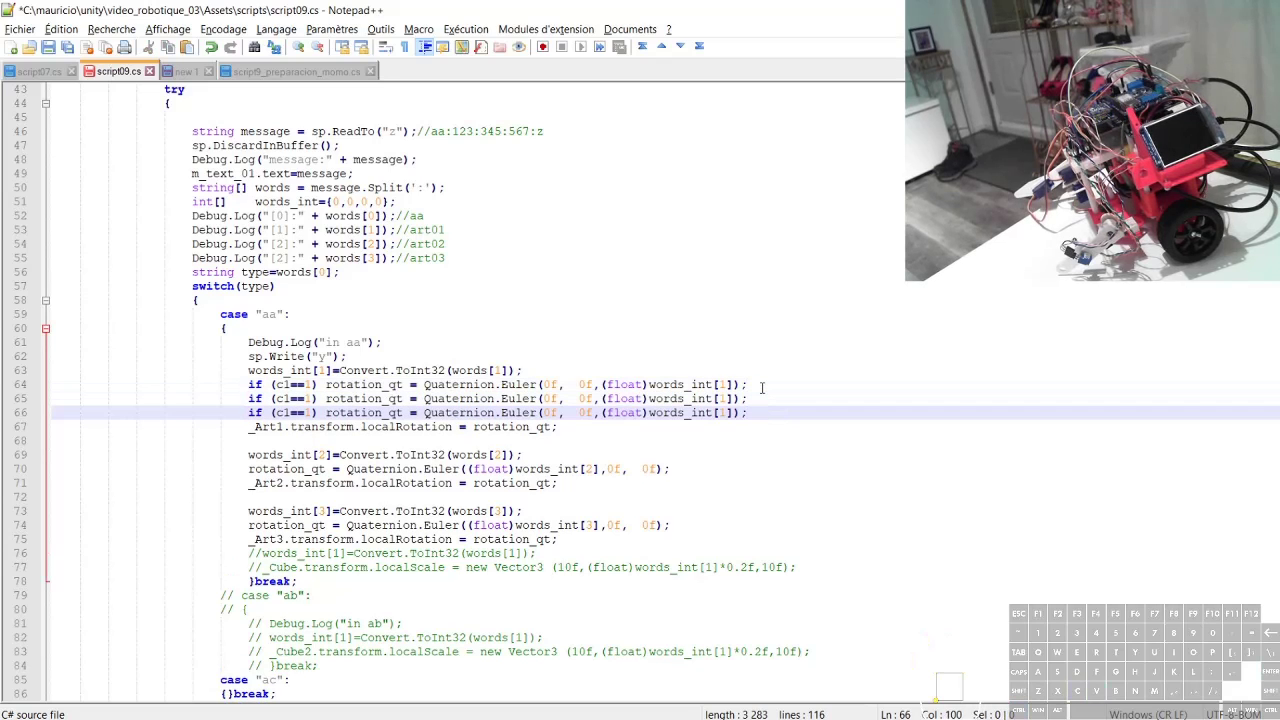
{"action": "double_click", "coordinate": [309, 398]}
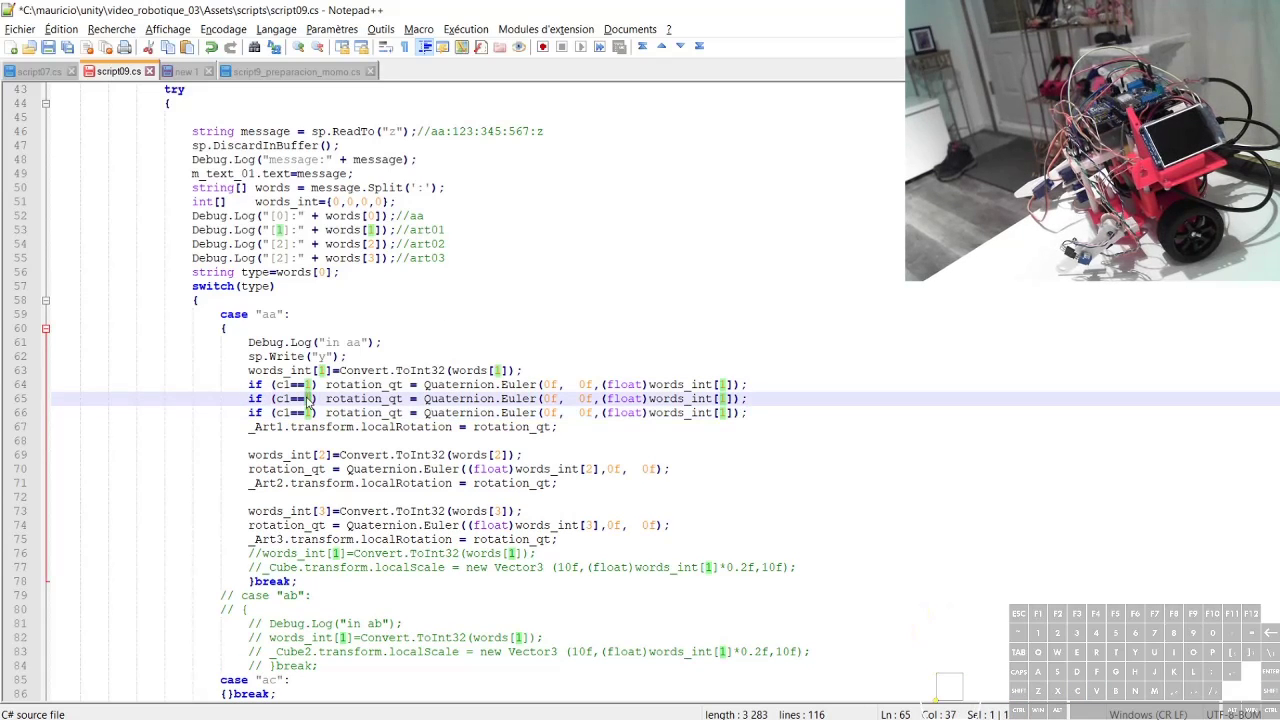
{"action": "type", "text": "2"}
{"action": "double_click", "coordinate": [309, 412]}
{"action": "type", "text": "3"}
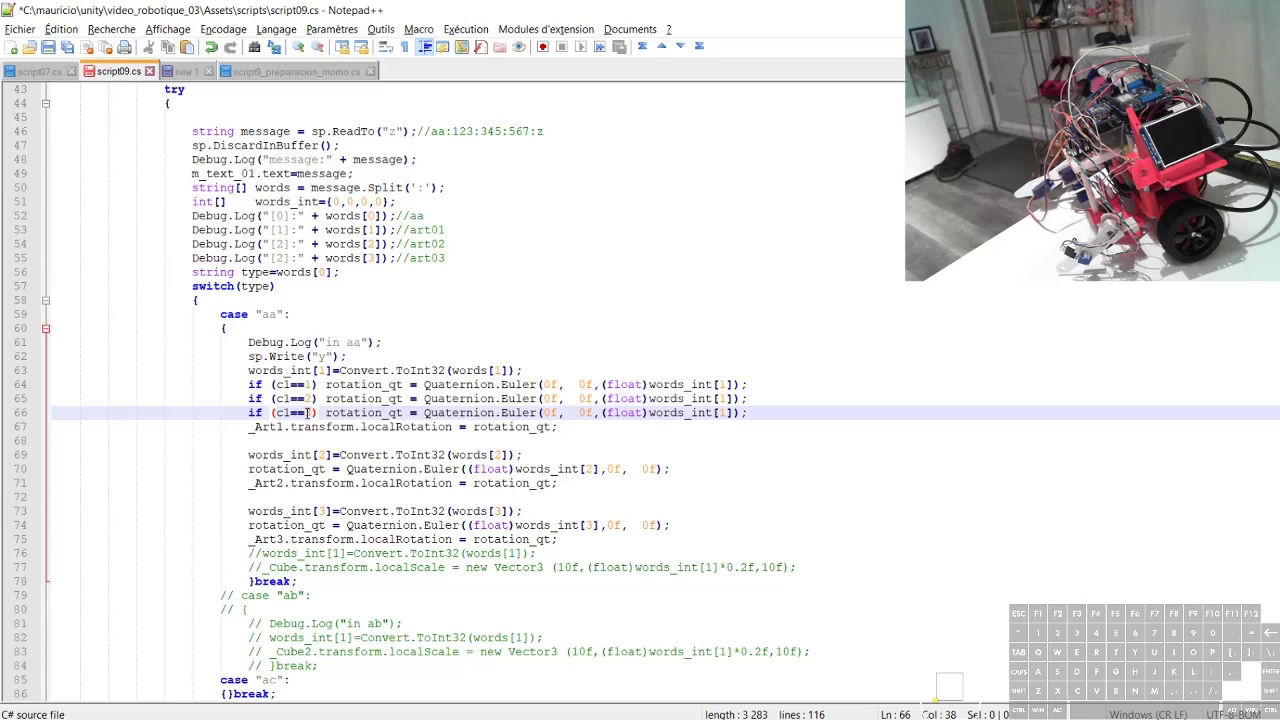
Step: In the c1==1 line, reorder the Euler arguments to (float)words_int[1], 0f, 0f for rotation about X
{"action": "left_click_drag", "start_coordinate": [542, 384], "coordinate": [738, 386]}
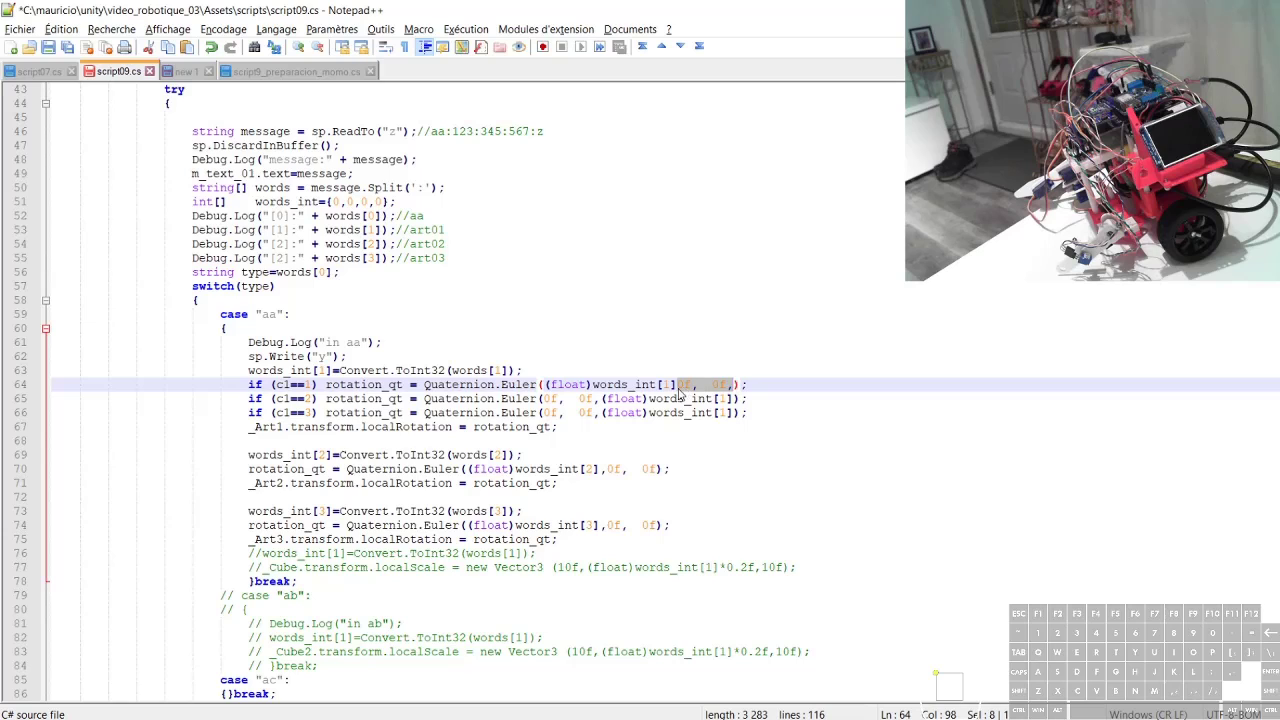
{"action": "left_click", "coordinate": [680, 386]}
{"action": "type", "text": ","}
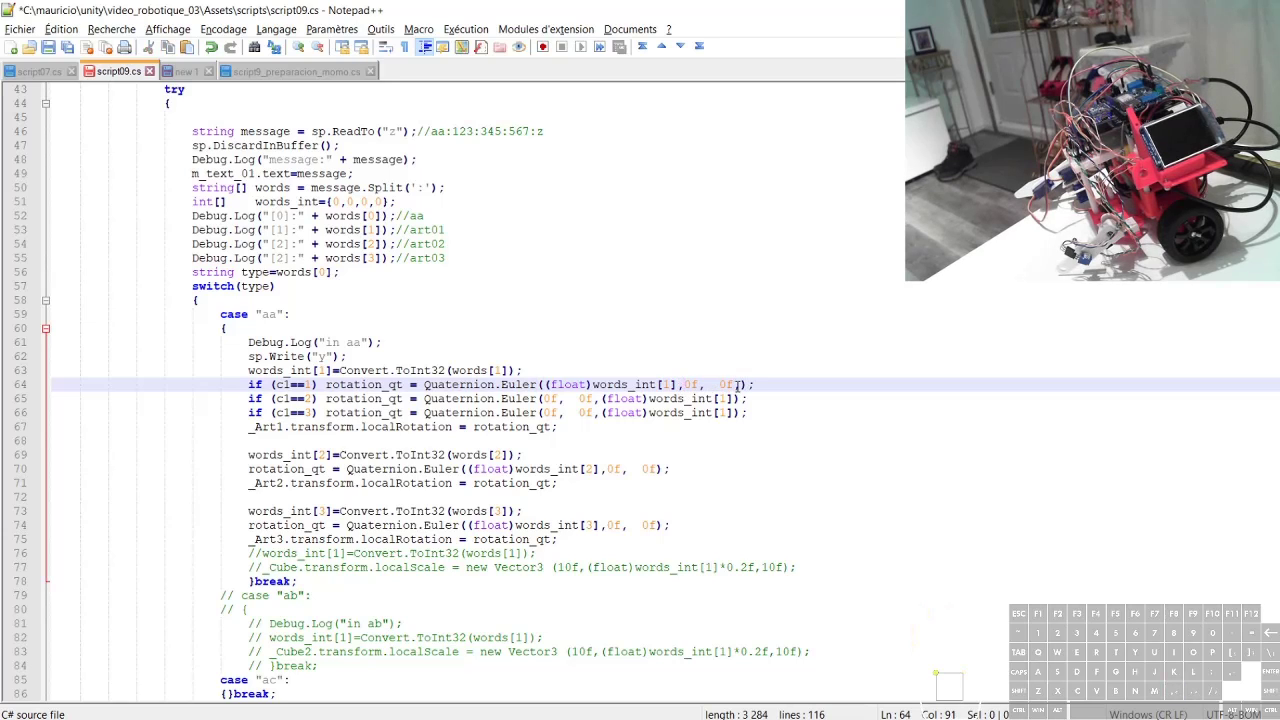
{"action": "key", "text": "Delete"}
Step: In the c1==2 line, reorder the Euler arguments to 0f, (float)words_int[1], 0f for rotation about Y
{"action": "double_click", "coordinate": [550, 400]}
{"action": "left_click_drag", "start_coordinate": [545, 400], "coordinate": [733, 400]}
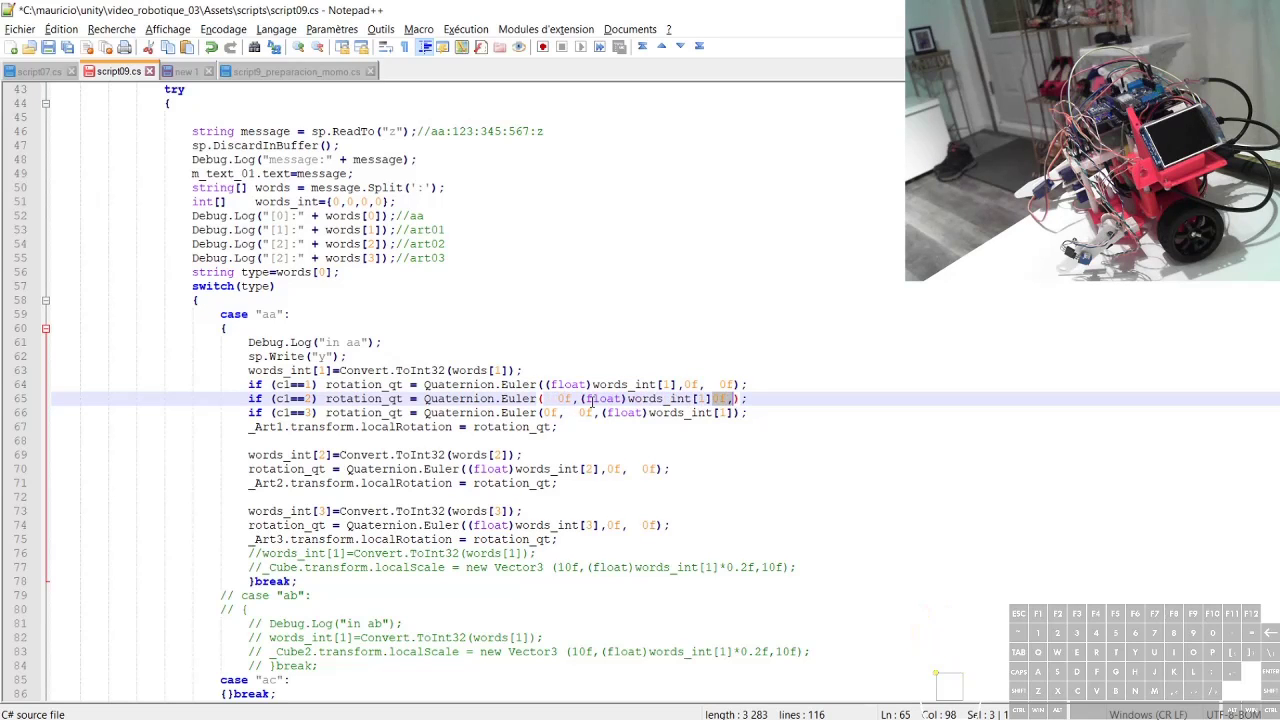
{"action": "left_click", "coordinate": [558, 398]}
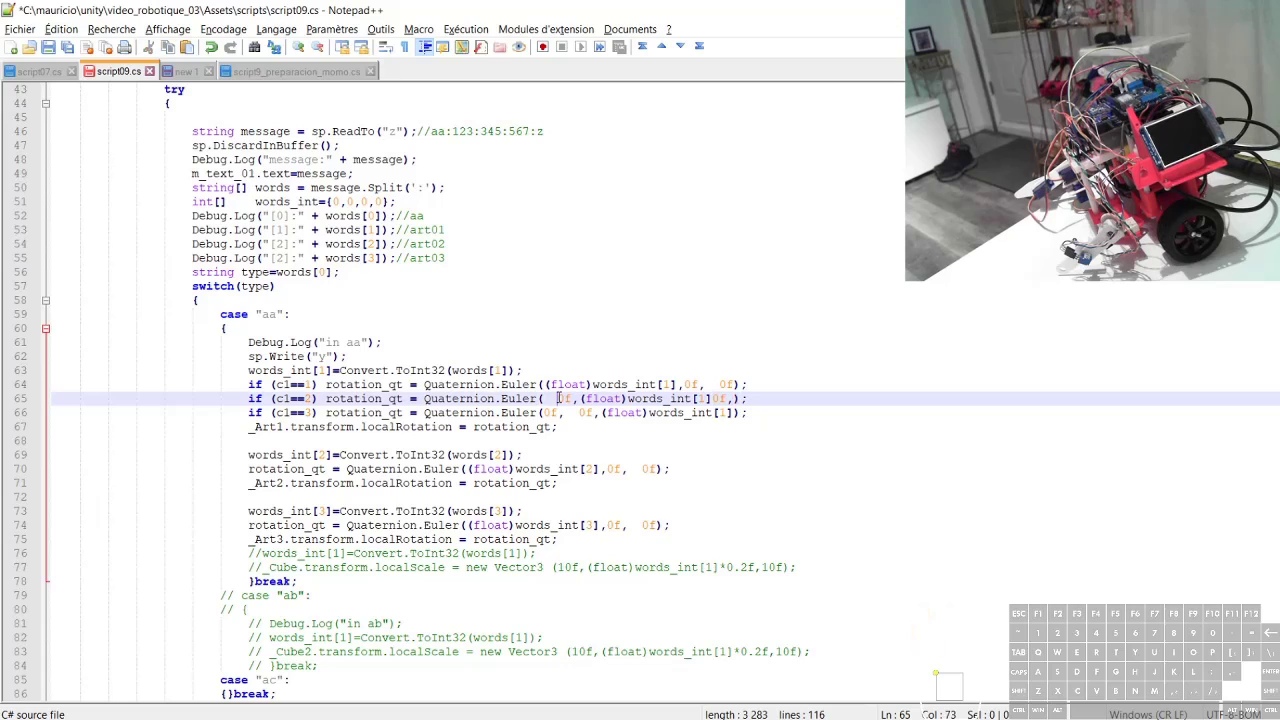
{"action": "key", "text": "BackSpace"}
{"action": "key", "text": "BackSpace"}
{"action": "left_click", "coordinate": [563, 398]}
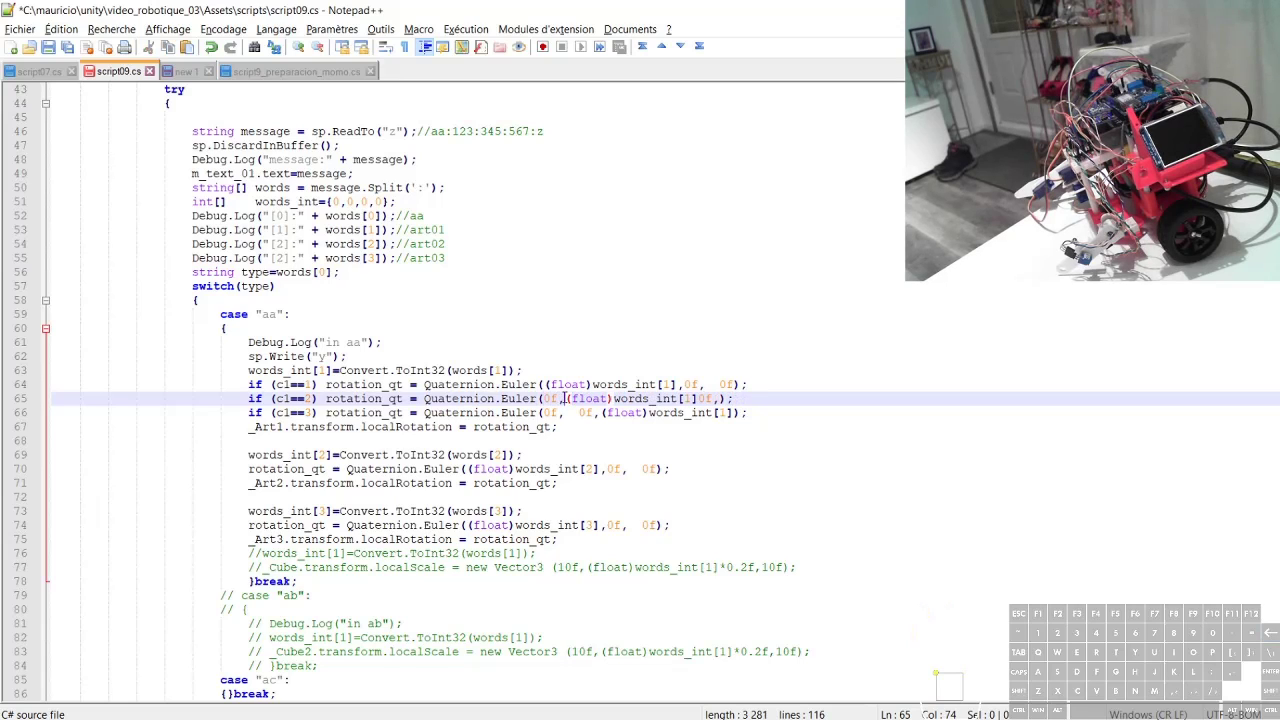
{"action": "left_click", "coordinate": [719, 398]}
{"action": "key", "text": "BackSpace"}
{"action": "key", "text": "Left"}
{"action": "key", "text": "Left"}
{"action": "type", "text": ","}
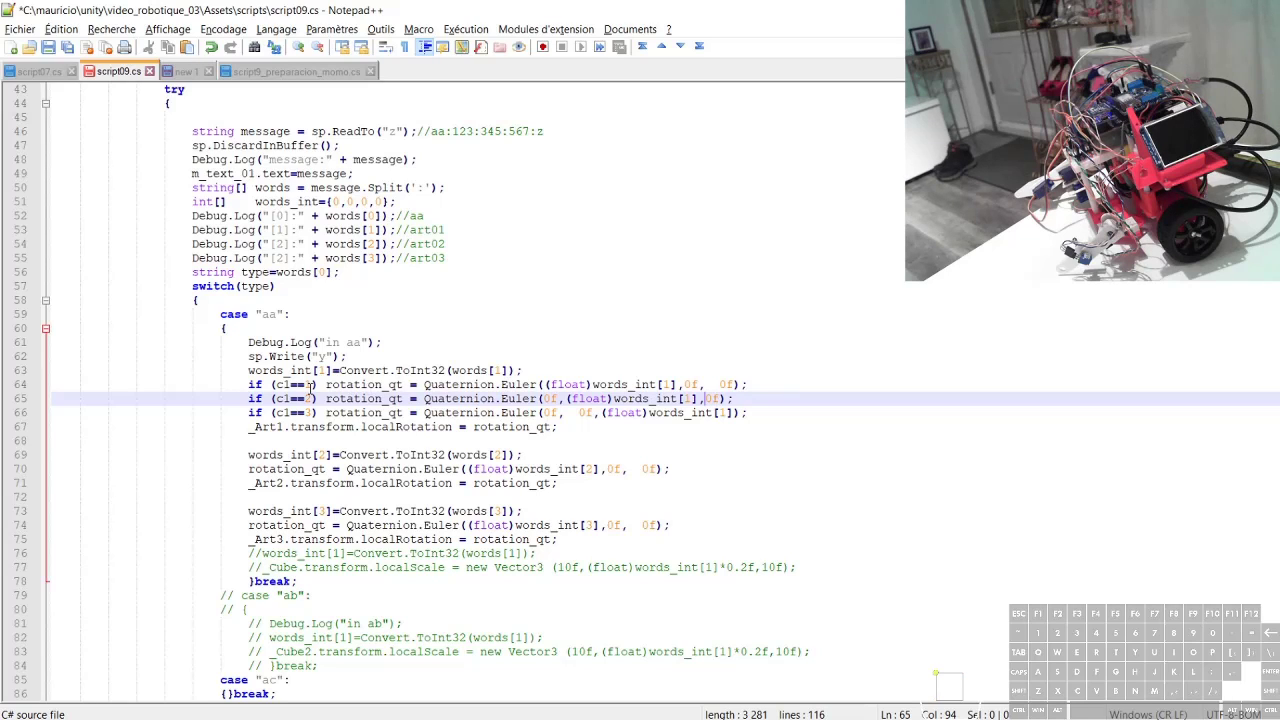
Step: Declare public int c1; below the rotation_qt declaration in the script09 class
{"action": "left_click", "coordinate": [288, 384]}
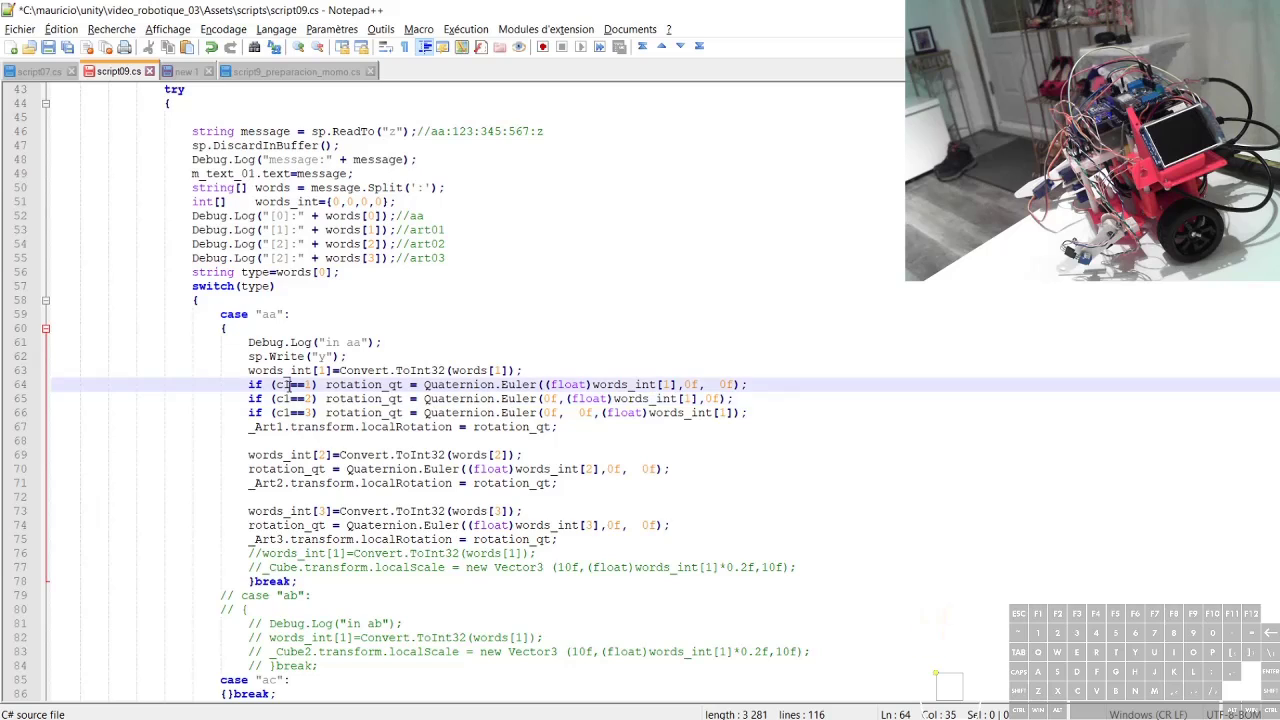
{"action": "scroll", "coordinate": [289, 385], "scroll_direction": "up", "scroll_amount": 12}
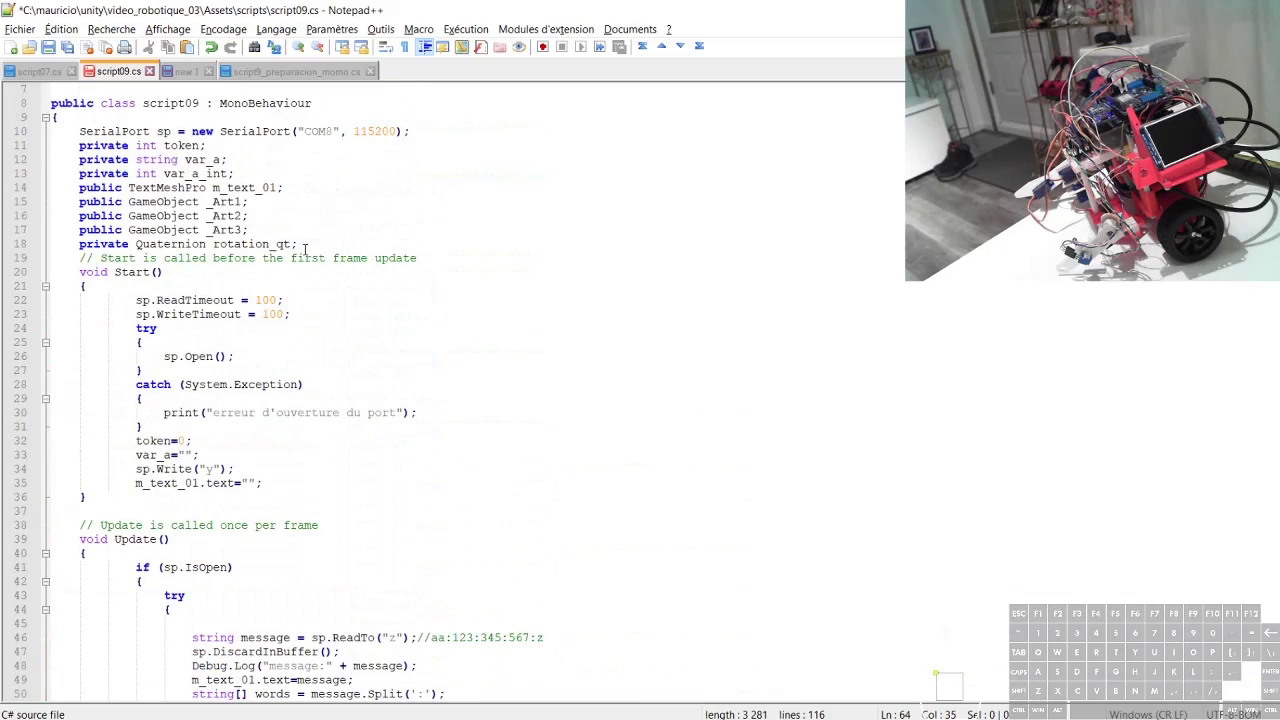
{"action": "left_click", "coordinate": [305, 247]}
{"action": "key", "text": "Return"}
{"action": "type", "text": "publ"}
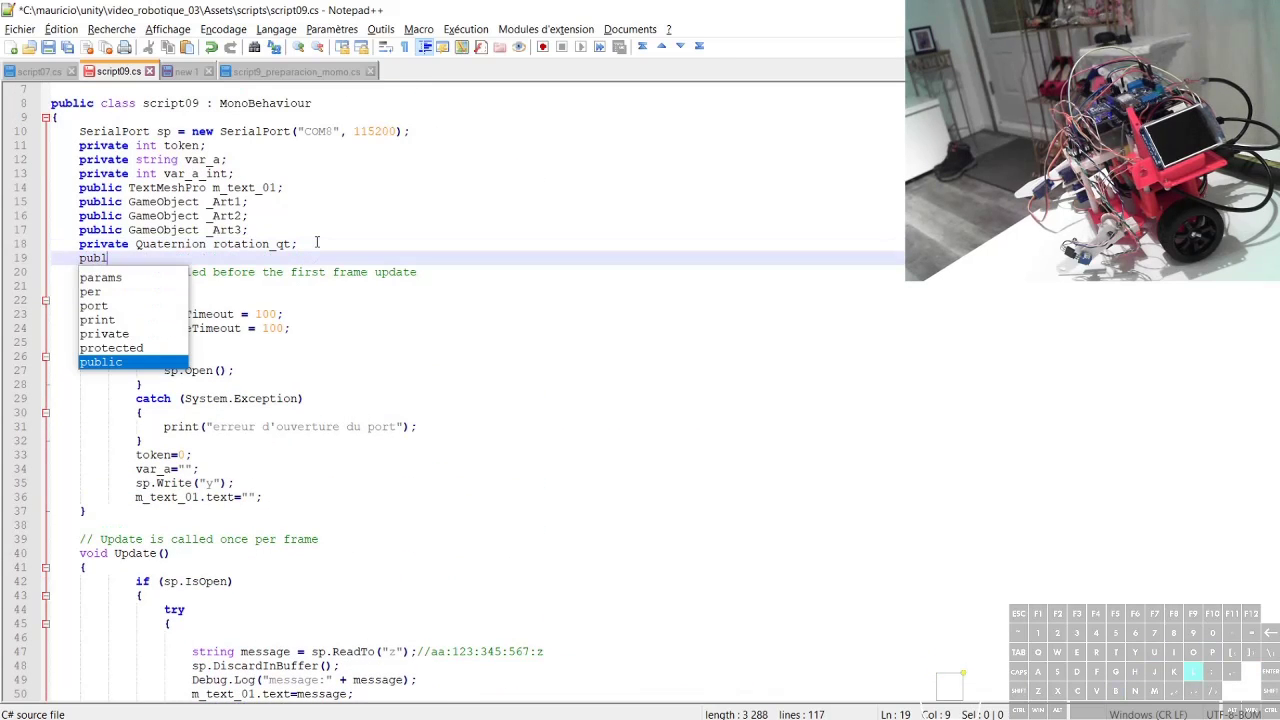
{"action": "type", "text": "ic int c"}
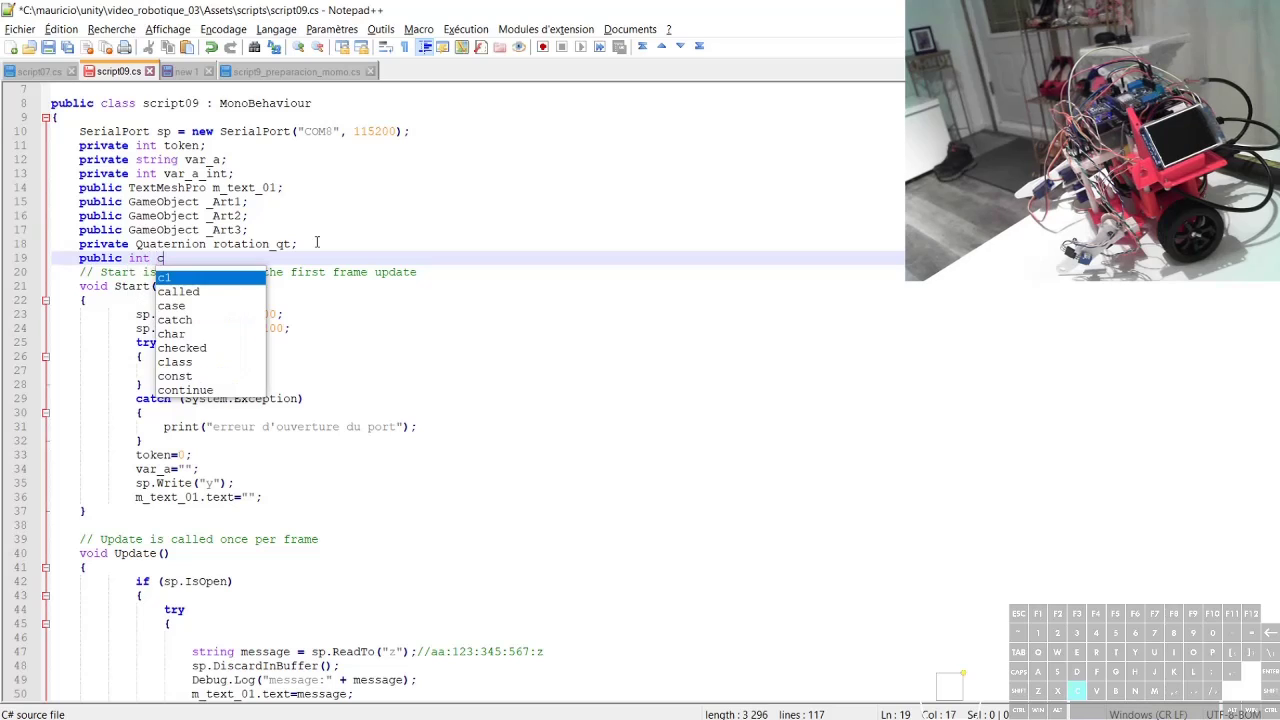
{"action": "type", "text": "1;"}
Step: Initialise c1=1; at the end of Start(), indented like the lines above, and save script09.cs
{"action": "scroll", "coordinate": [310, 260], "scroll_direction": "down", "scroll_amount": 2}
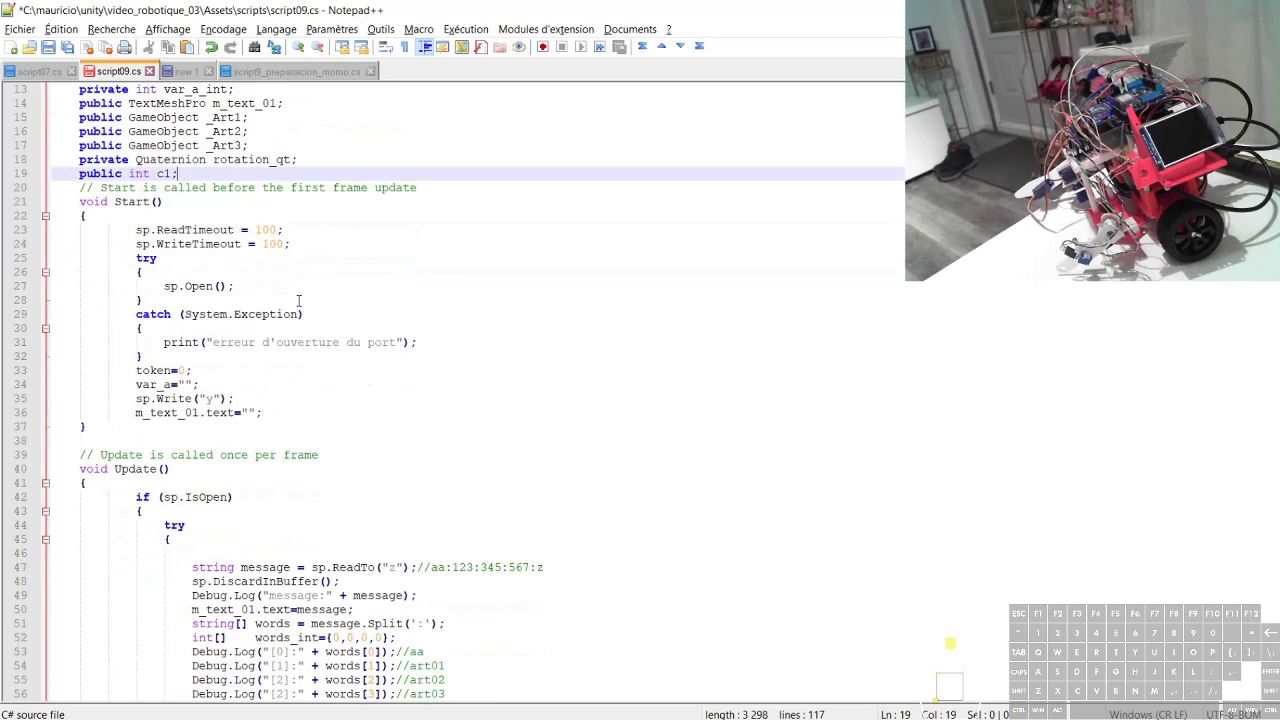
{"action": "left_click", "coordinate": [287, 412]}
{"action": "key", "text": "Return"}
{"action": "type", "text": "c1="}
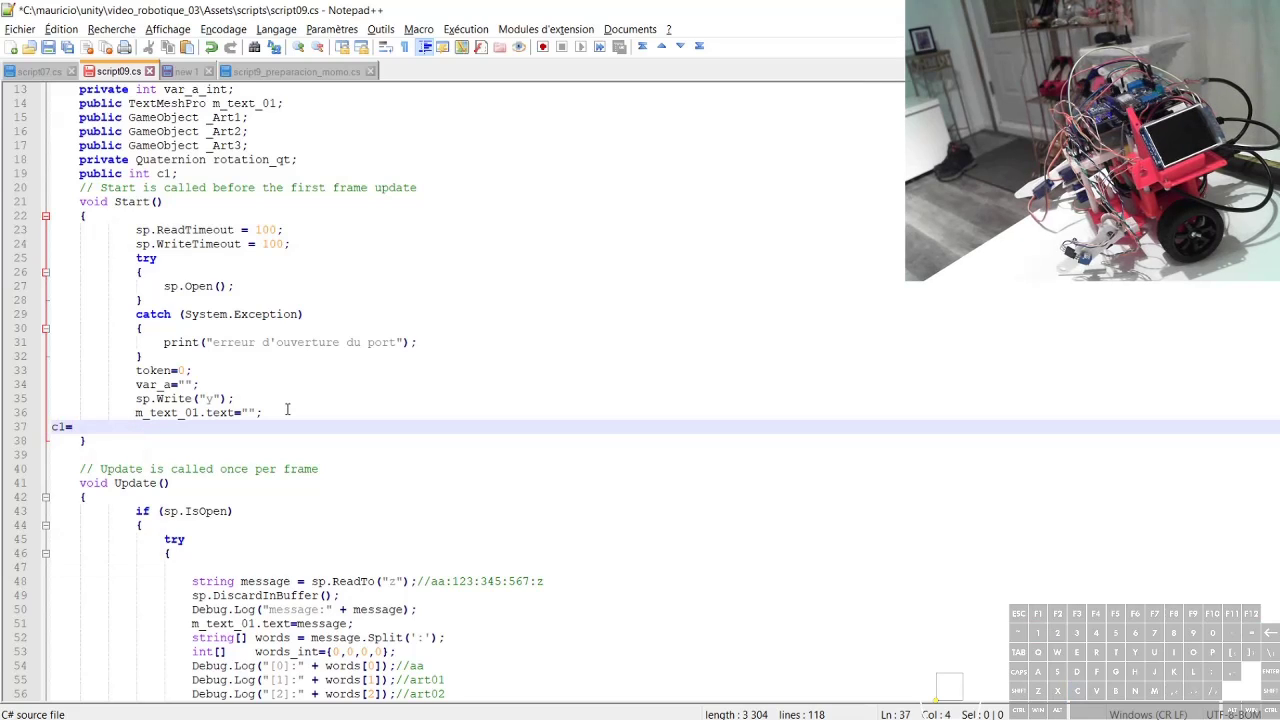
{"action": "type", "text": "1;"}
{"action": "key", "text": "Tab"}
{"action": "key", "text": "Tab"}
{"action": "key", "text": "Tab"}
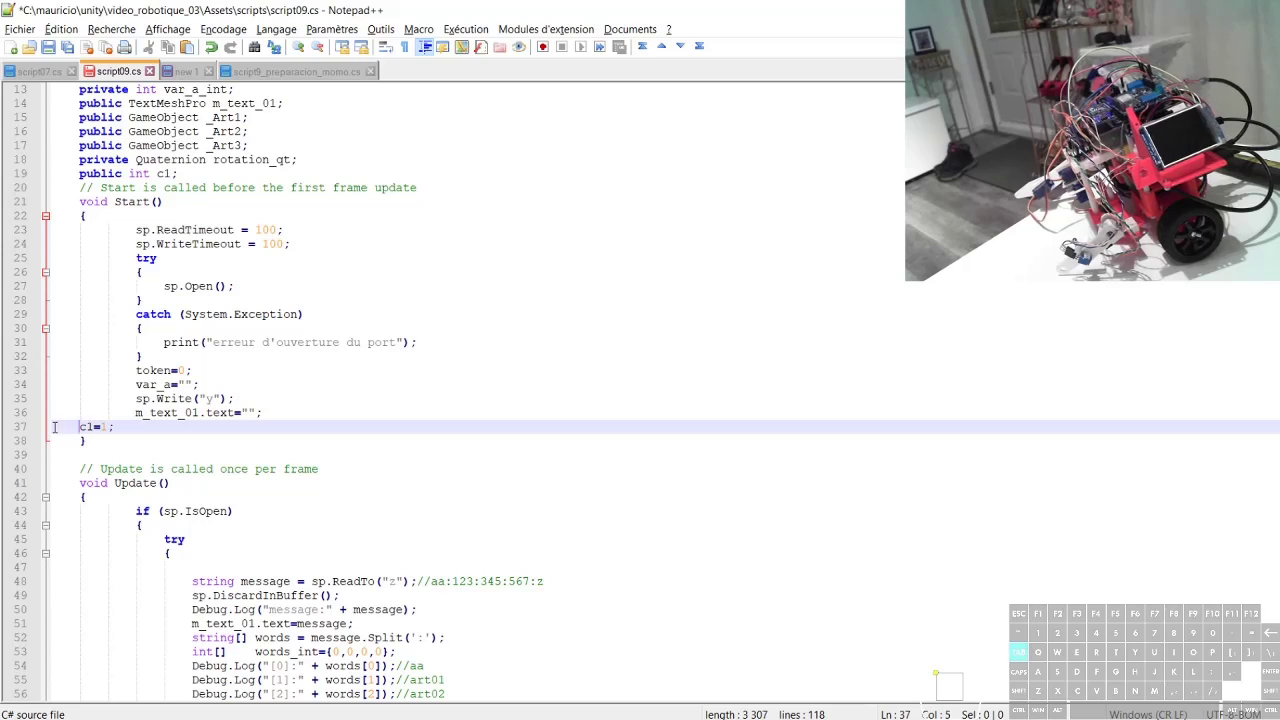
{"action": "left_click", "coordinate": [48, 47]}
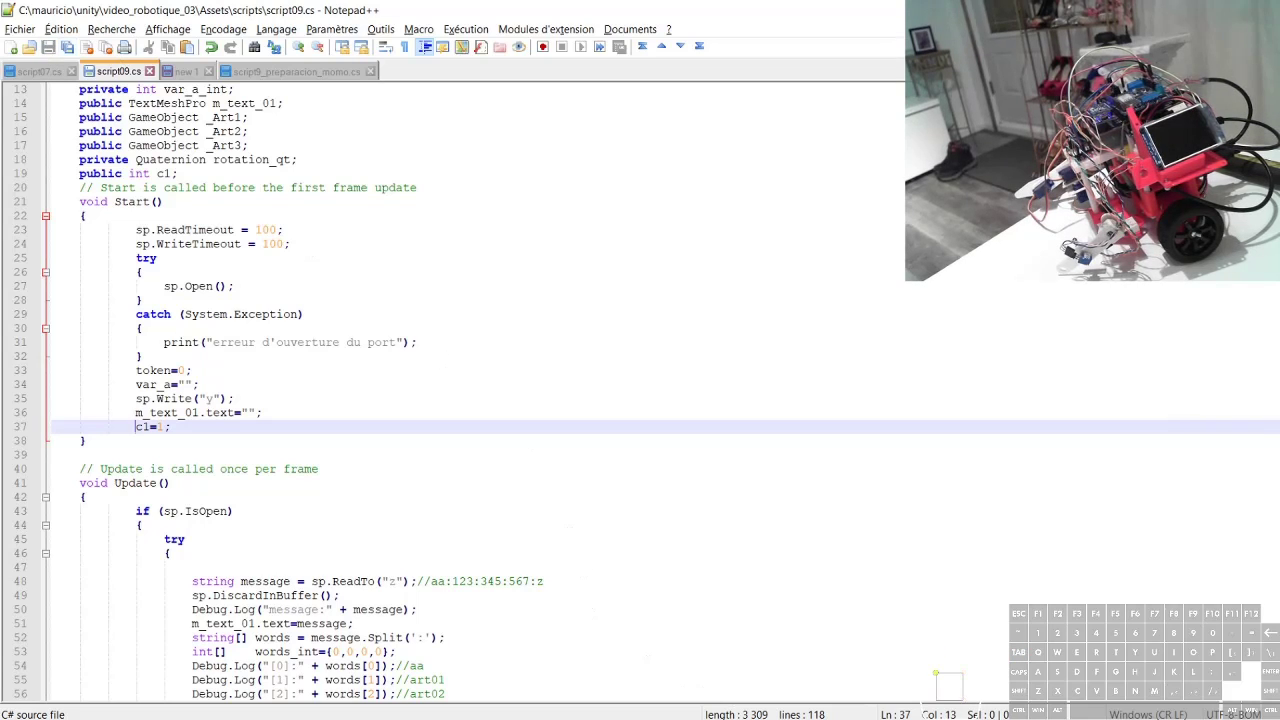
Step: Switch to Unity and play scene02 to test the updated script, and stop the playback
{"action": "key", "text": "alt+Tab"}
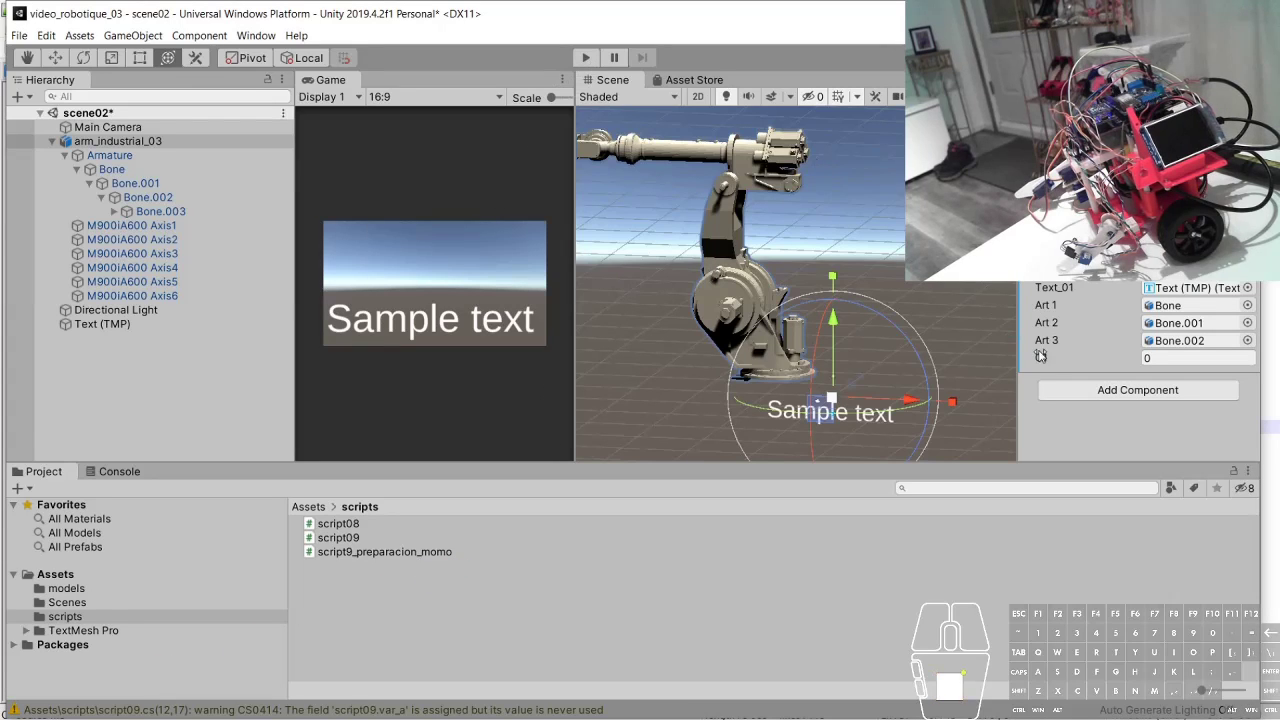
{"action": "left_click", "coordinate": [587, 58]}
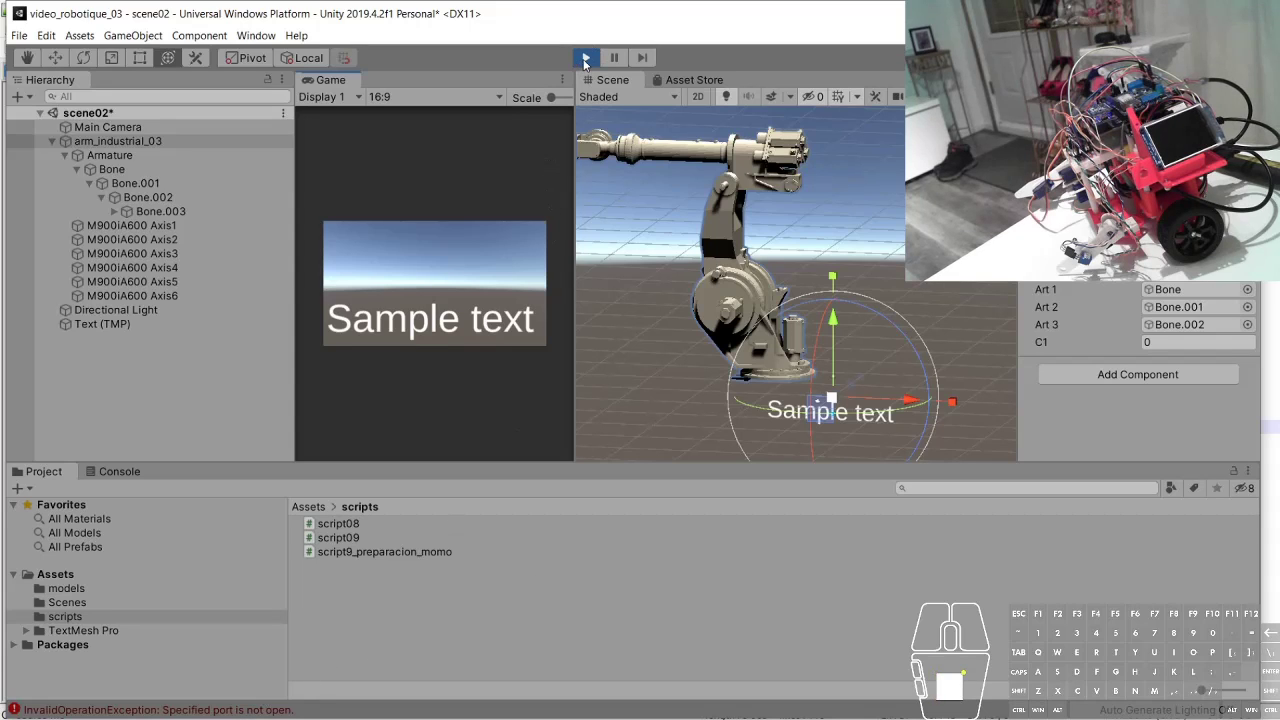
{"action": "left_click", "coordinate": [585, 59]}
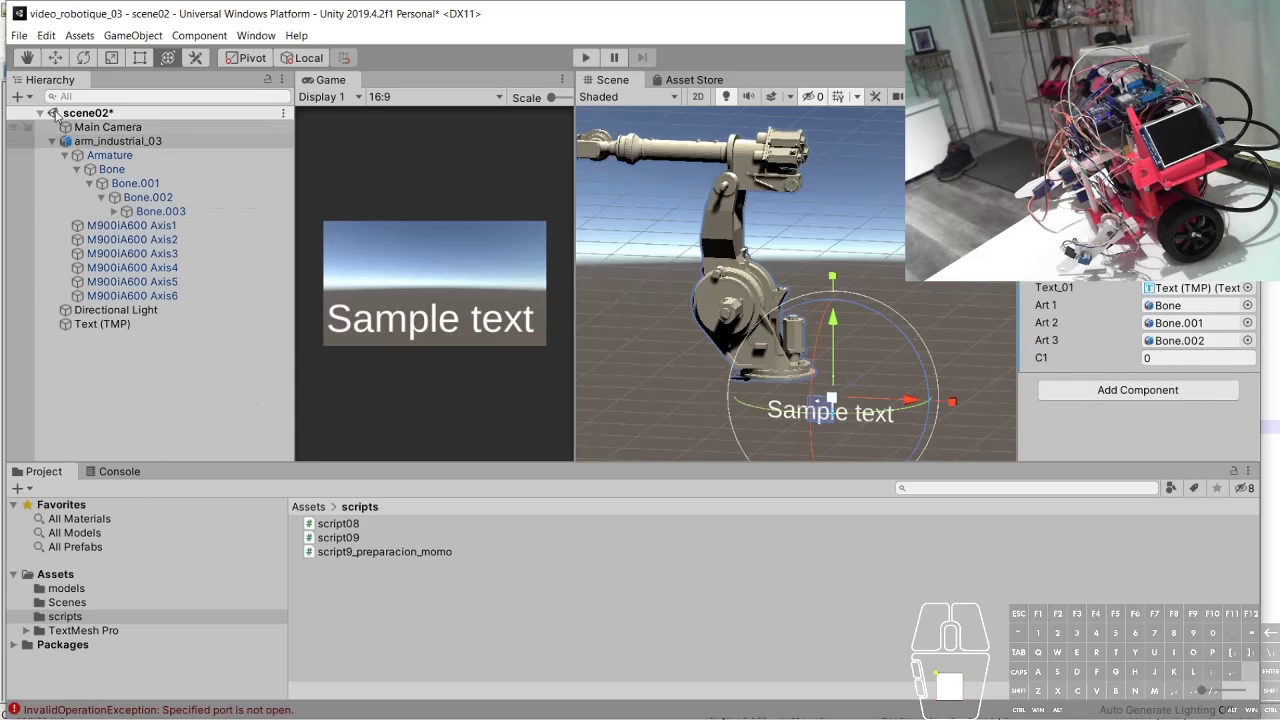
{"action": "left_click", "coordinate": [18, 35]}
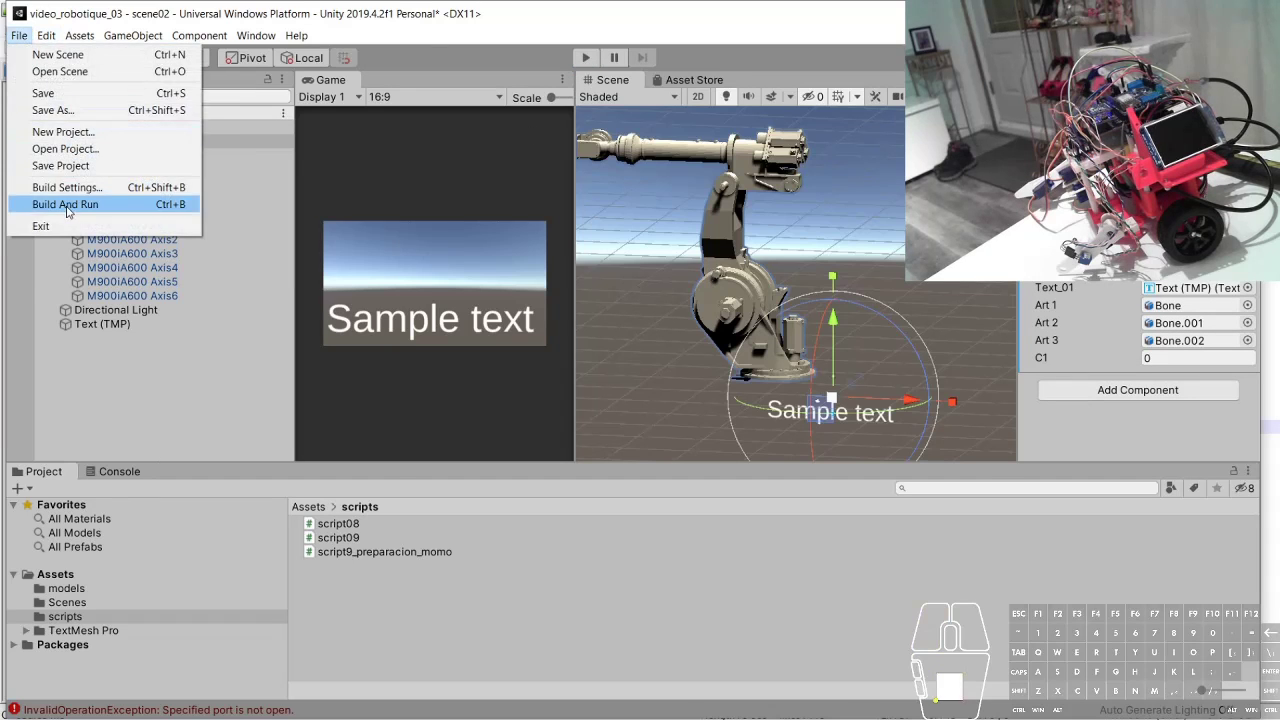
{"action": "left_click", "coordinate": [75, 188]}
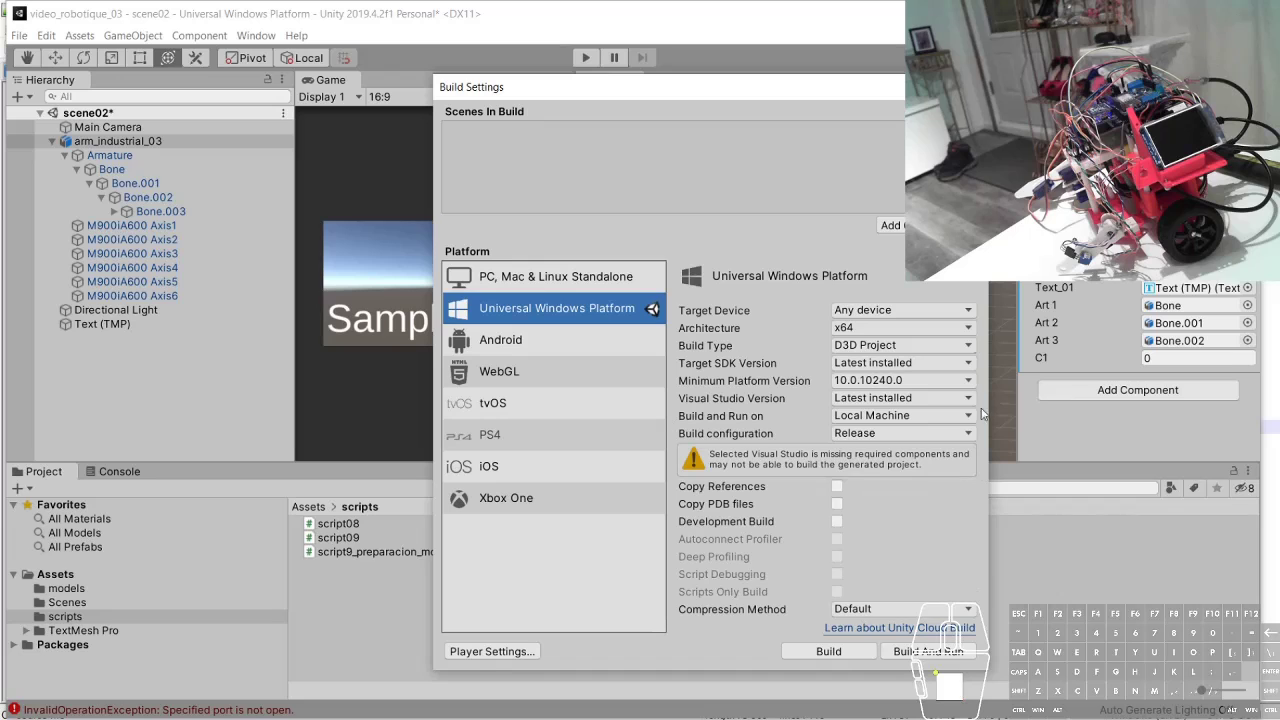
{"action": "key", "text": "Escape"}
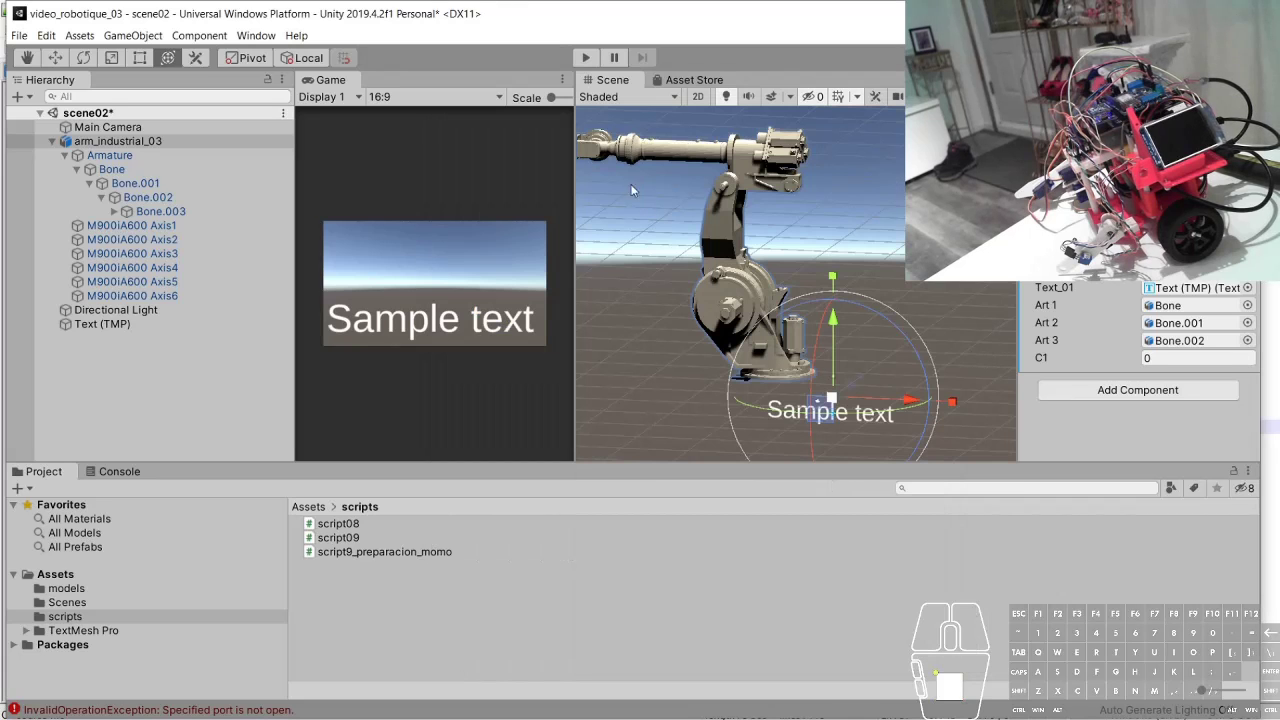
Step: Run scene02 again to check how the arm's joints follow the serial data, and stop it
{"action": "left_click", "coordinate": [586, 58]}
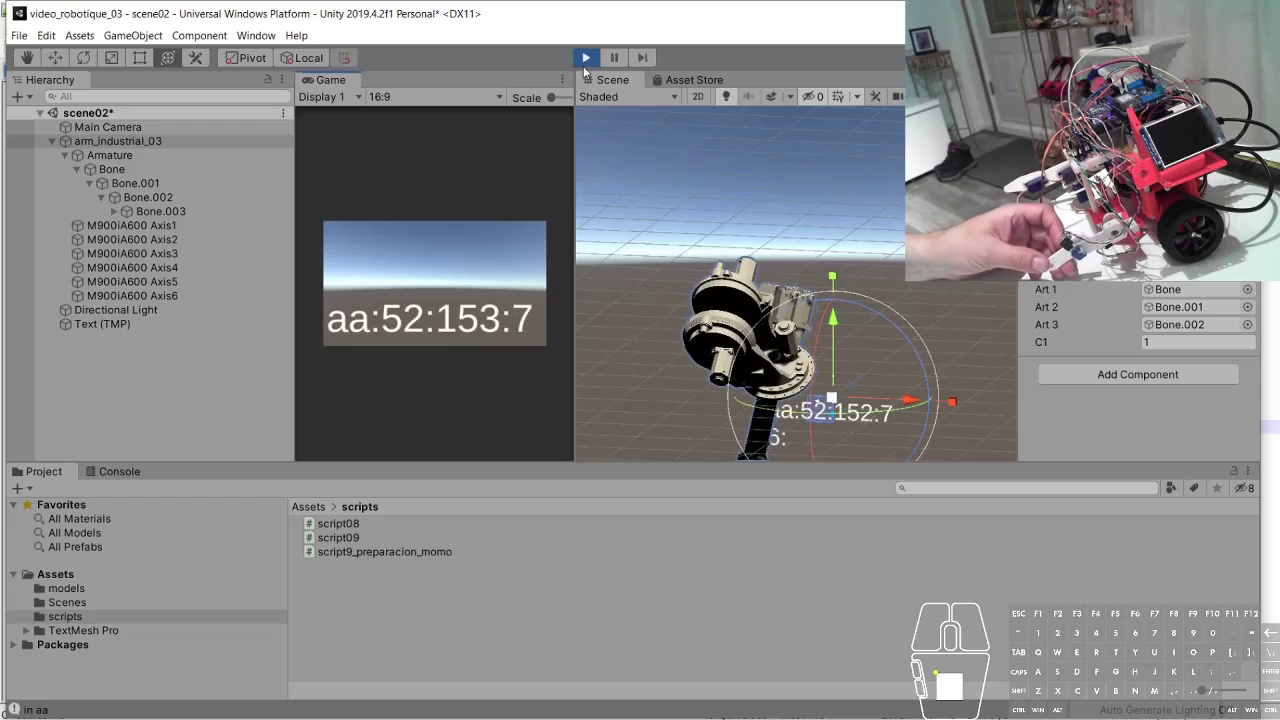
{"action": "key", "text": "ctrl+p"}
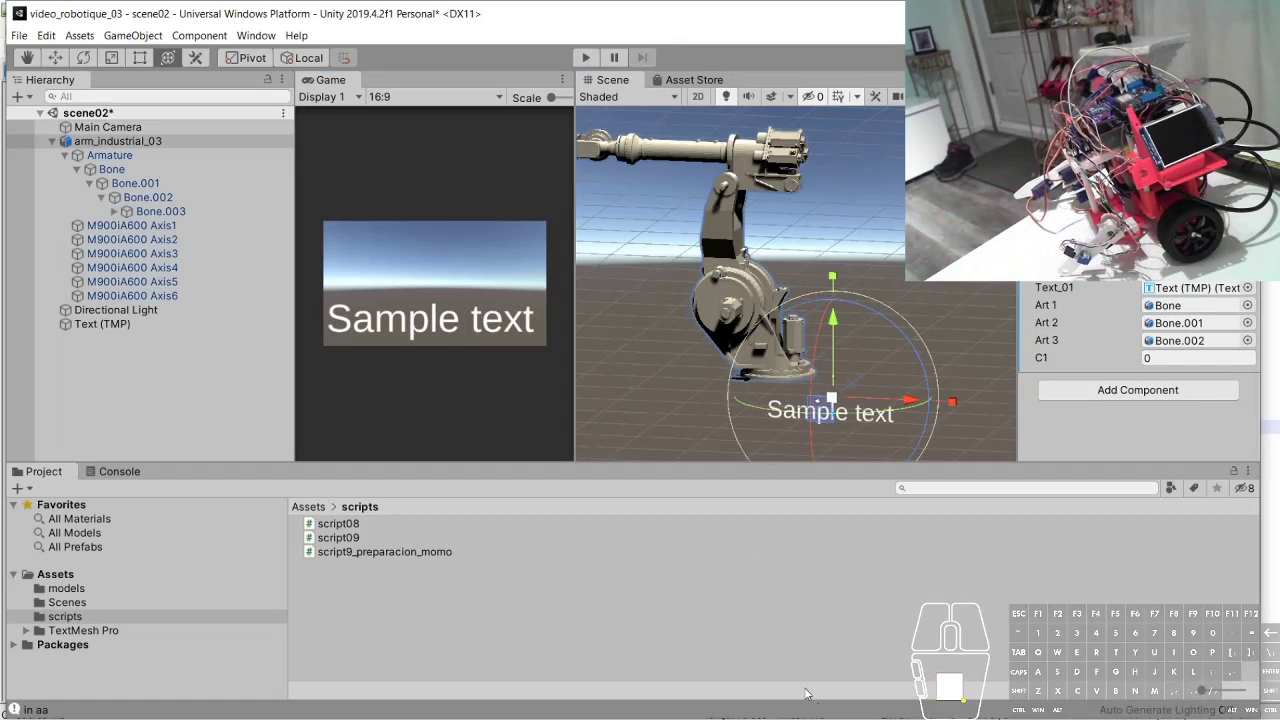
Step: Back in Notepad++, add +s1 after (float)words_int[1] in the c1==1, c1==2 and c1==3 rotation lines
{"action": "key", "text": "alt+Tab"}
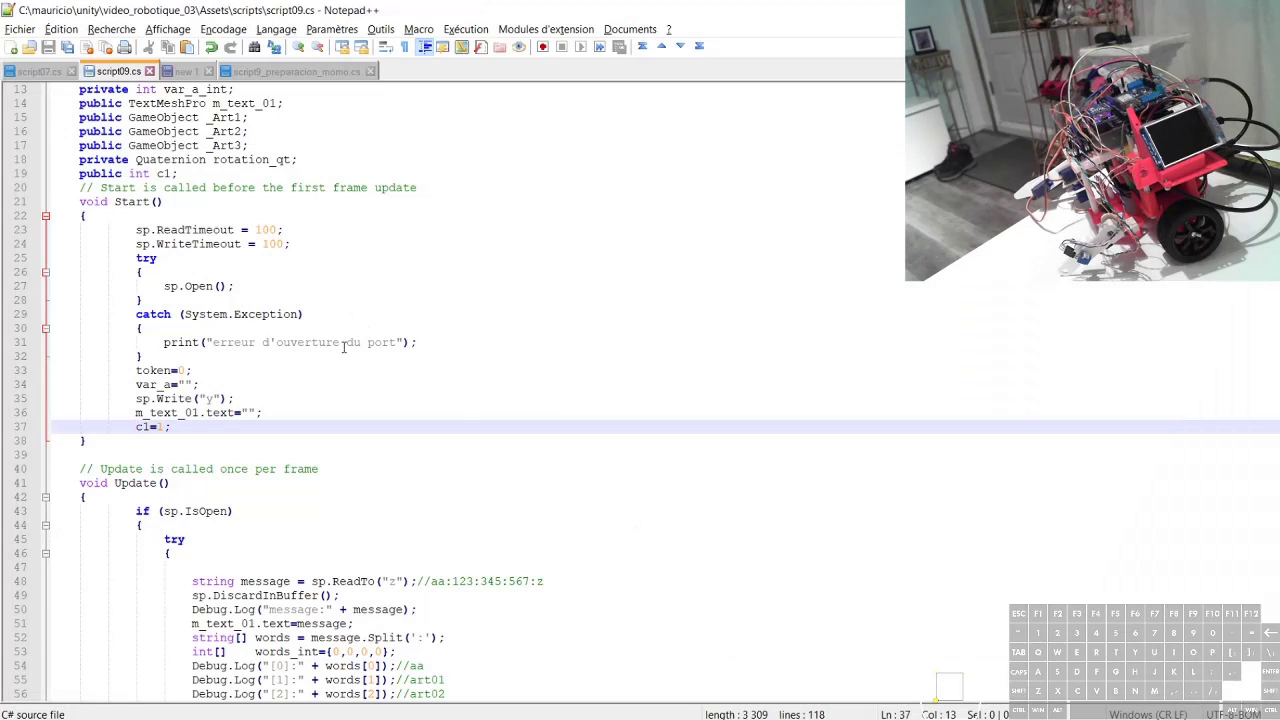
{"action": "scroll", "coordinate": [322, 527], "scroll_direction": "down", "scroll_amount": 8}
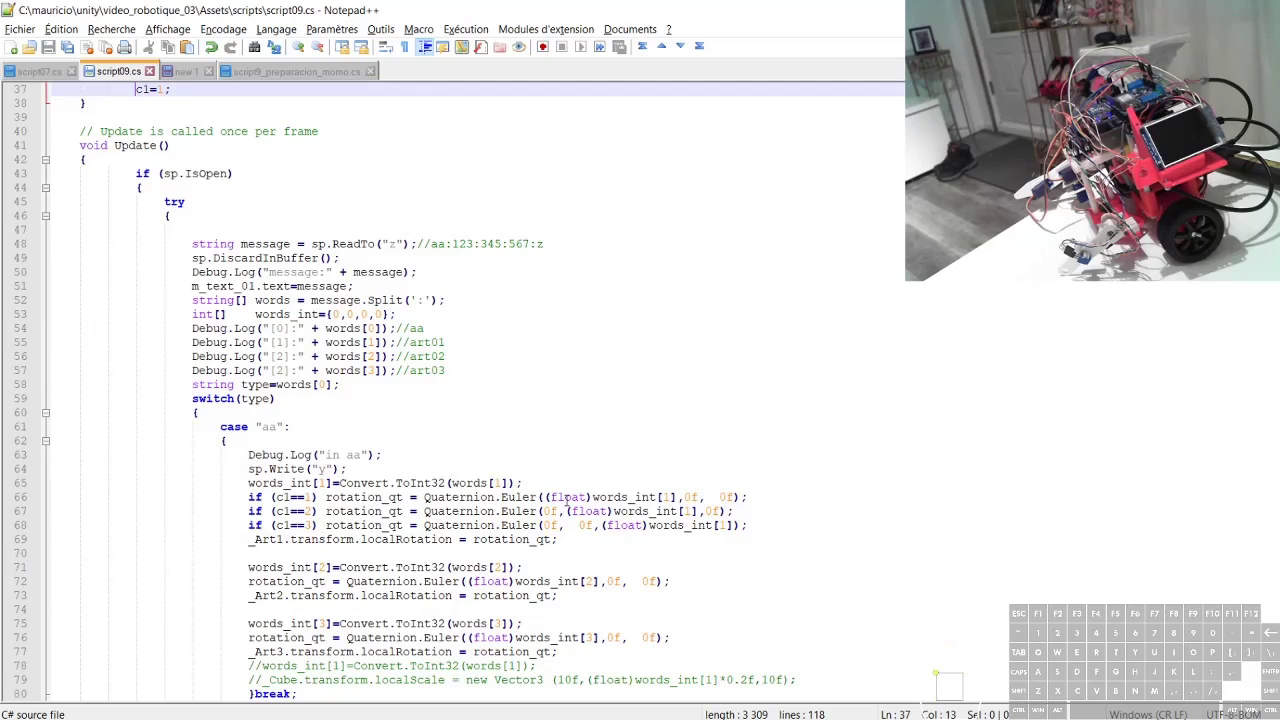
{"action": "left_click", "coordinate": [677, 497]}
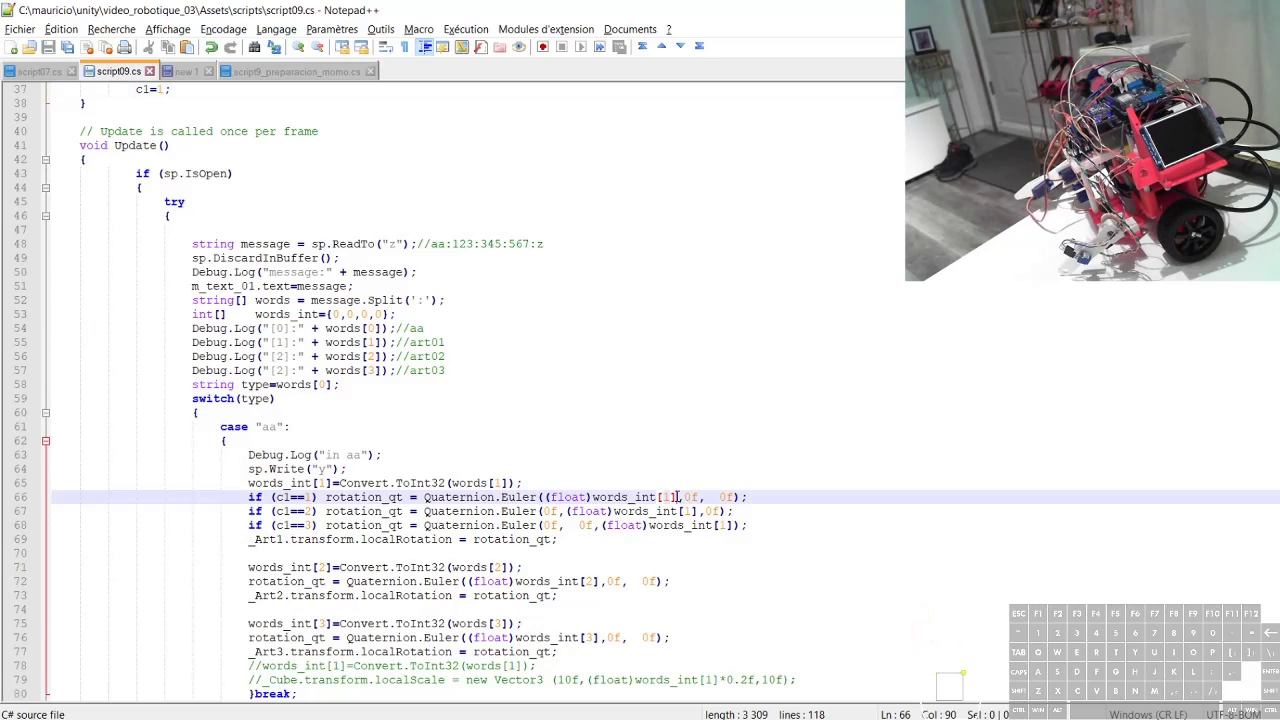
{"action": "left_click_drag", "start_coordinate": [546, 497], "coordinate": [677, 502]}
{"action": "left_click", "coordinate": [677, 500]}
{"action": "type", "text": "+s"}
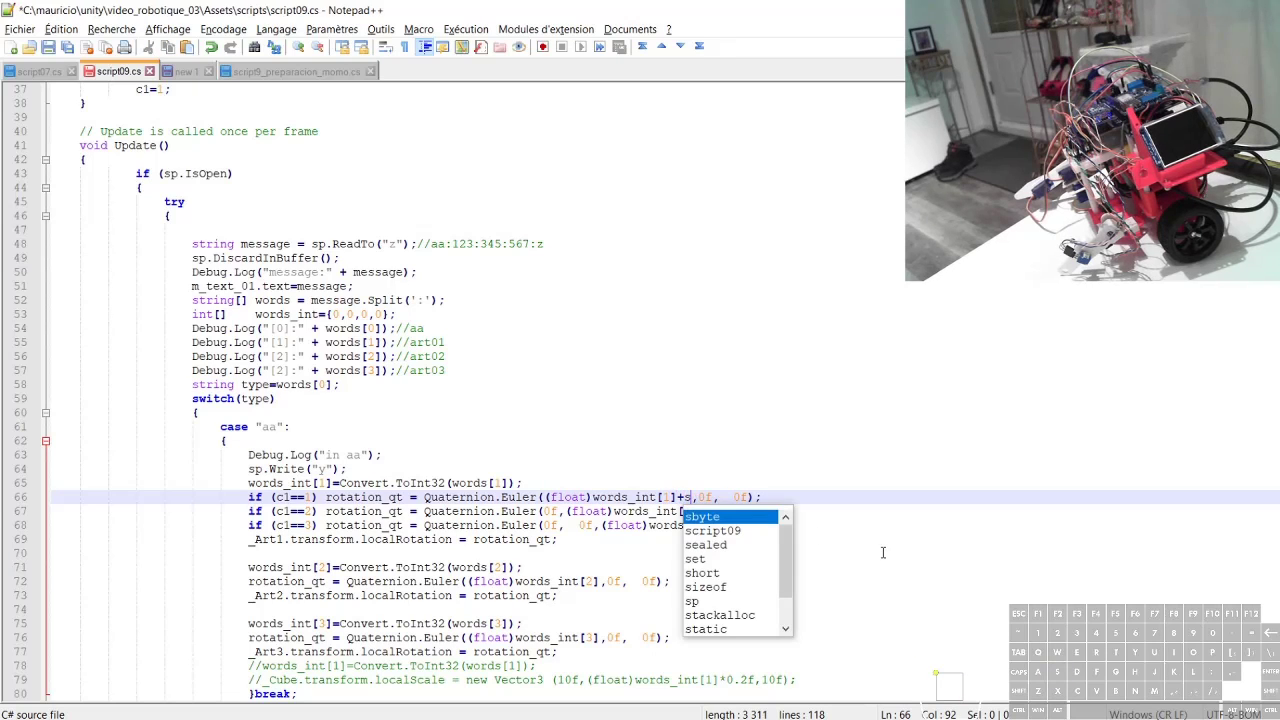
{"action": "type", "text": "1"}
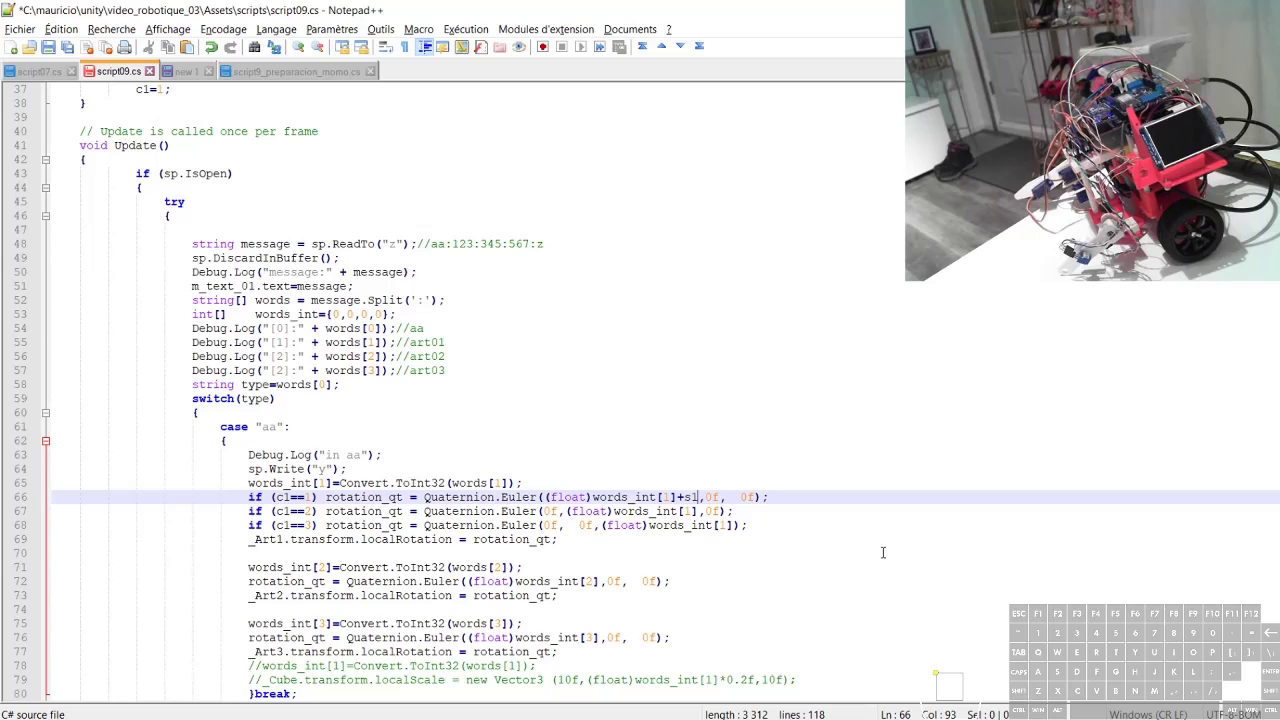
{"action": "key", "text": "Down"}
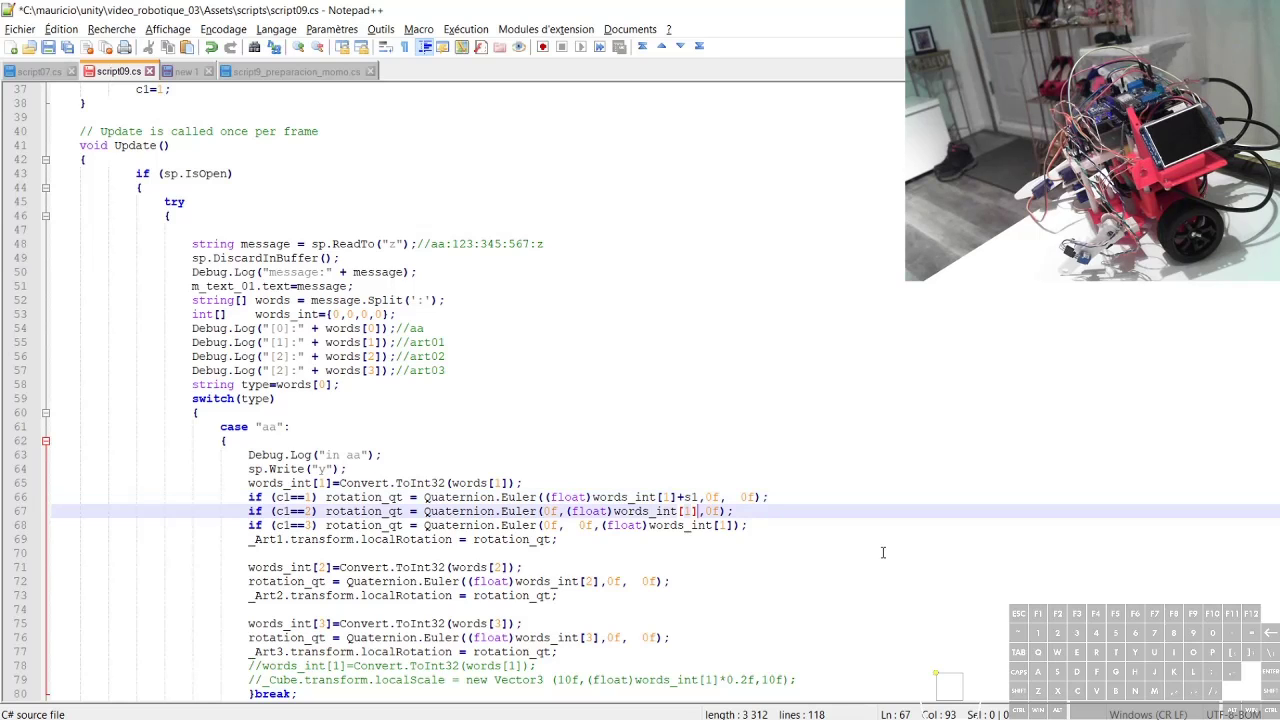
{"action": "type", "text": "+s1"}
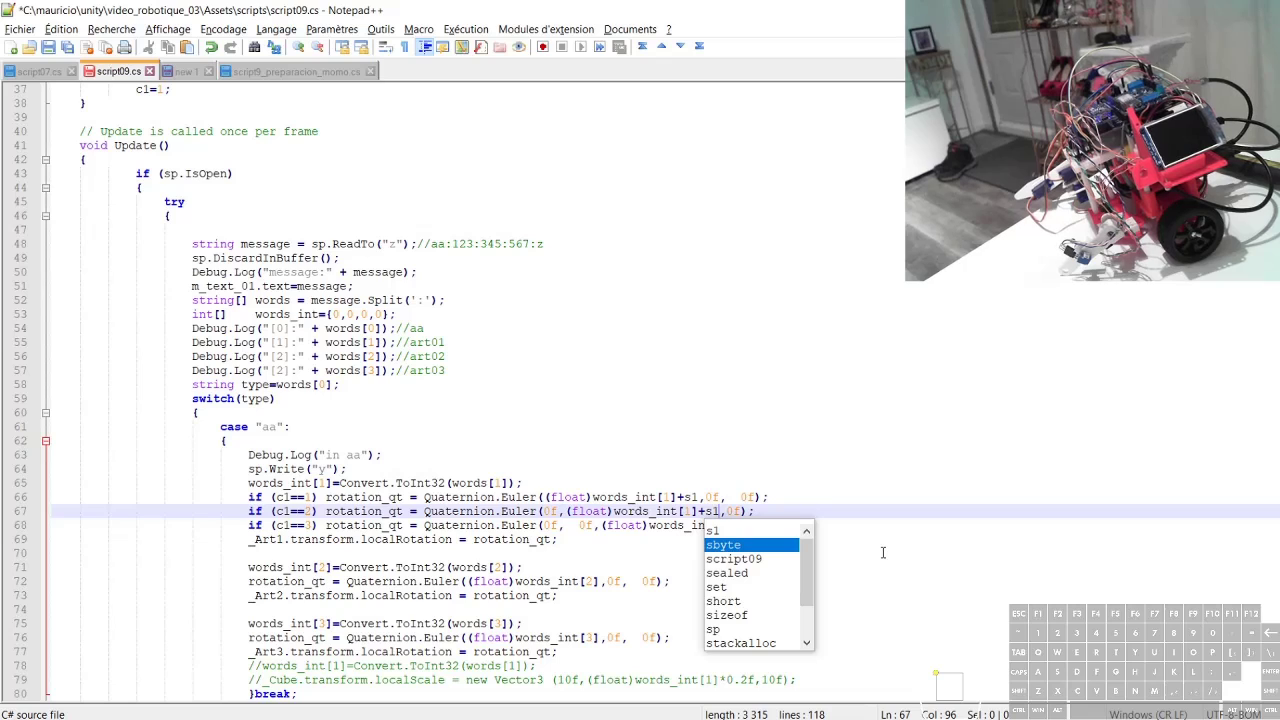
{"action": "left_click", "coordinate": [886, 510]}
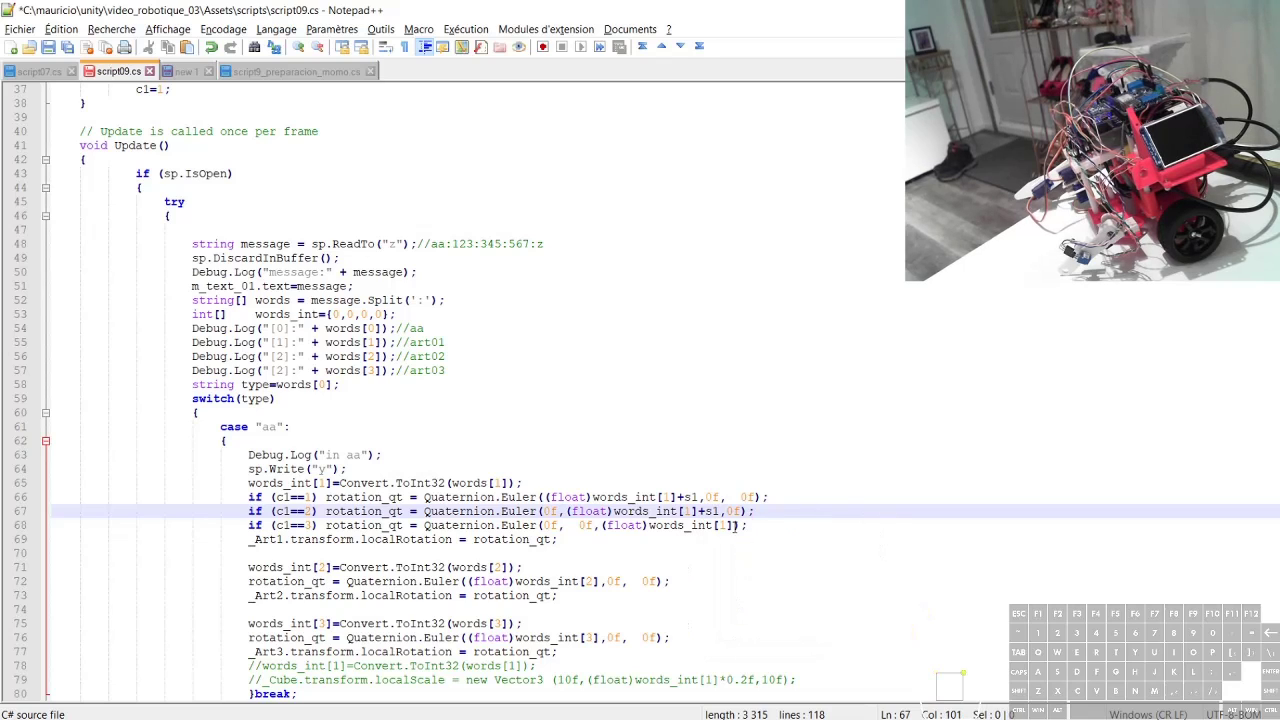
{"action": "left_click", "coordinate": [737, 525]}
{"action": "type", "text": "+s1"}
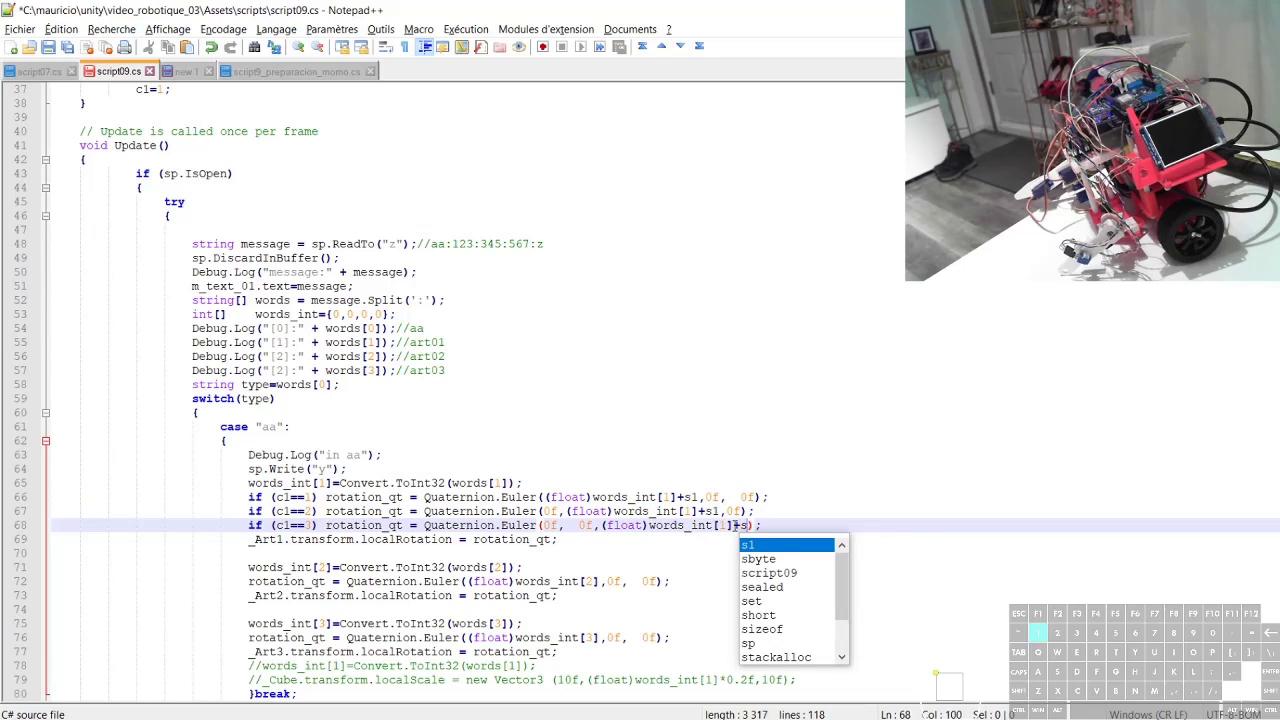
{"action": "left_click", "coordinate": [793, 525]}
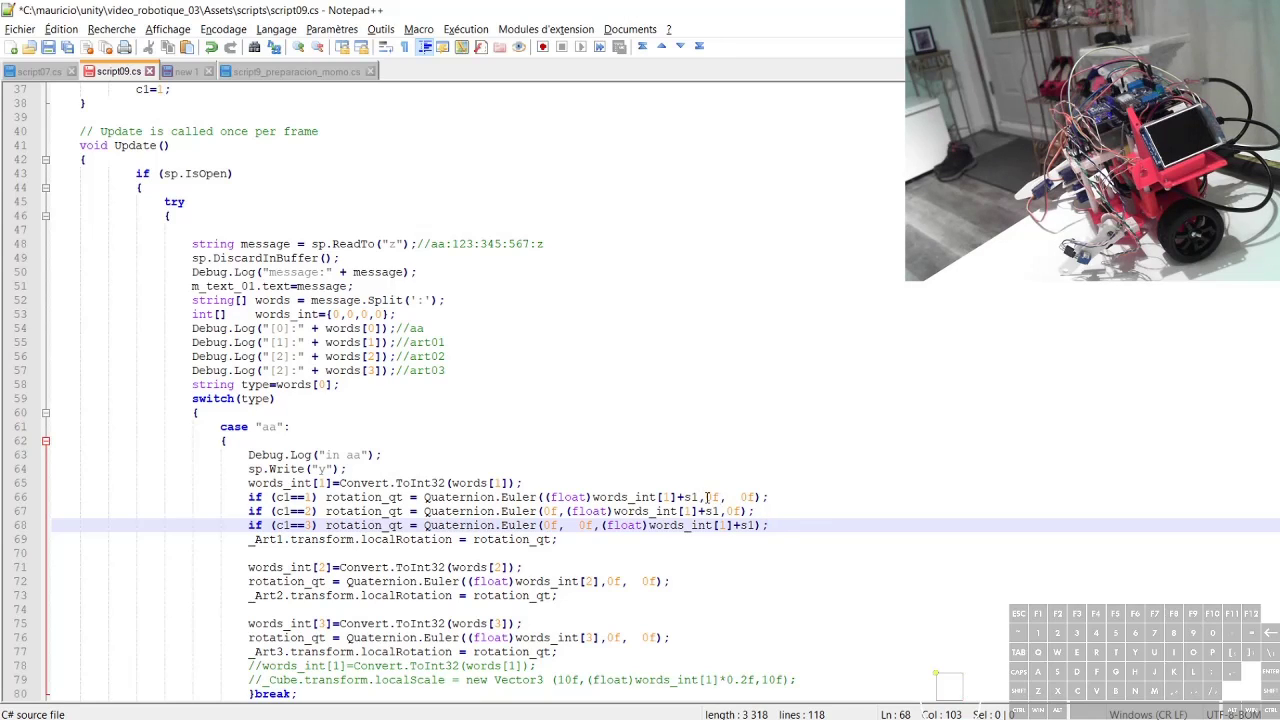
Step: Initialise d1=0; and d2=0; on separate lines below c1=1; in Start()
{"action": "left_click", "coordinate": [740, 497]}
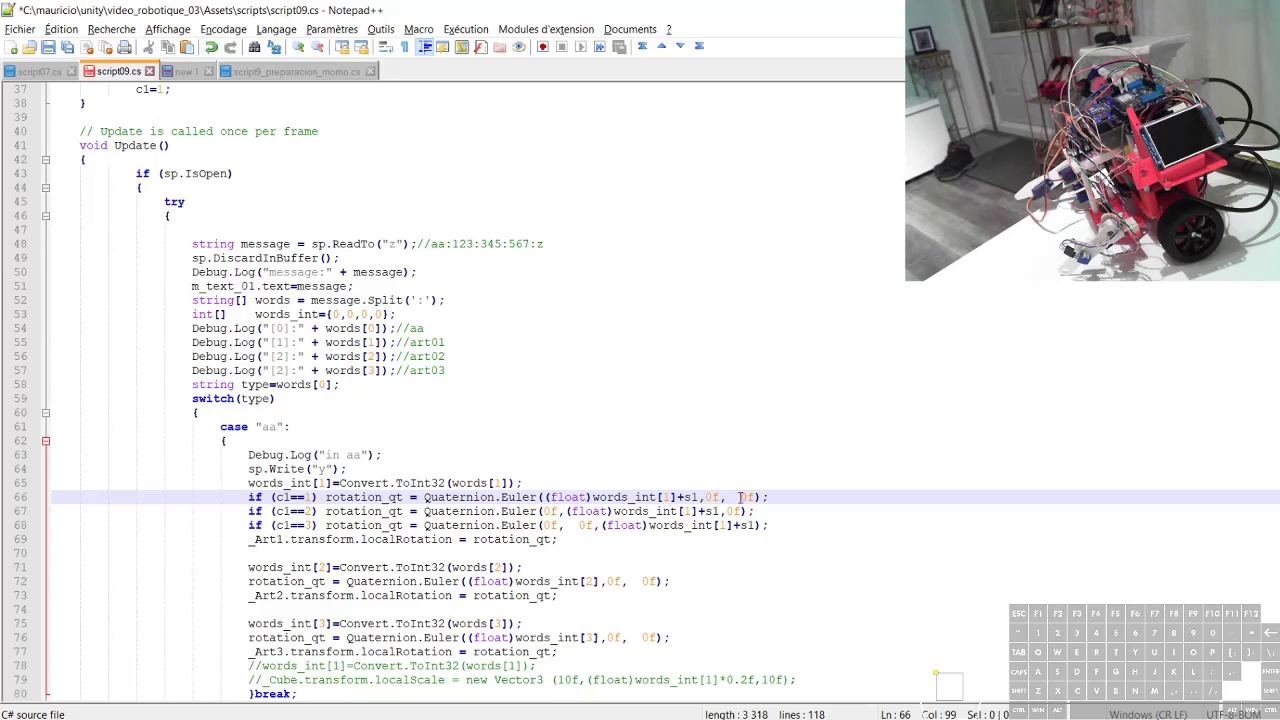
{"action": "left_click", "coordinate": [706, 497]}
{"action": "scroll", "coordinate": [743, 497], "scroll_direction": "up", "scroll_amount": 6}
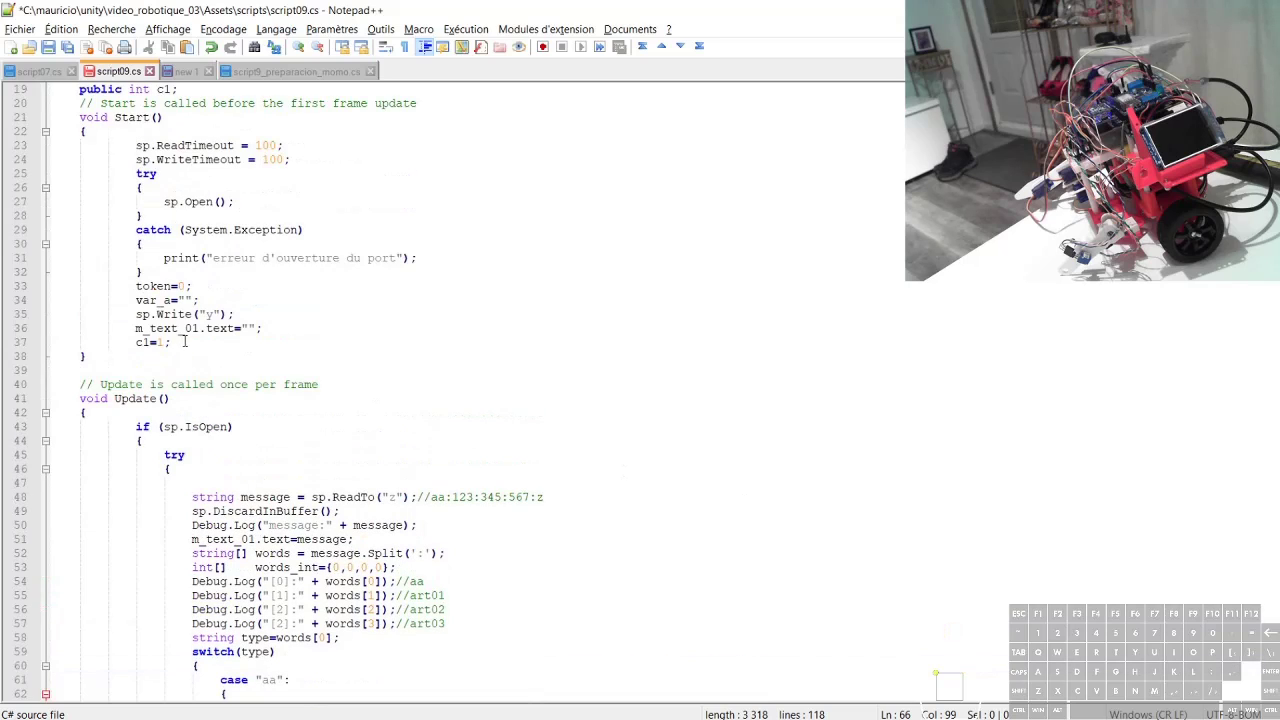
{"action": "left_click", "coordinate": [184, 342]}
{"action": "key", "text": "Return"}
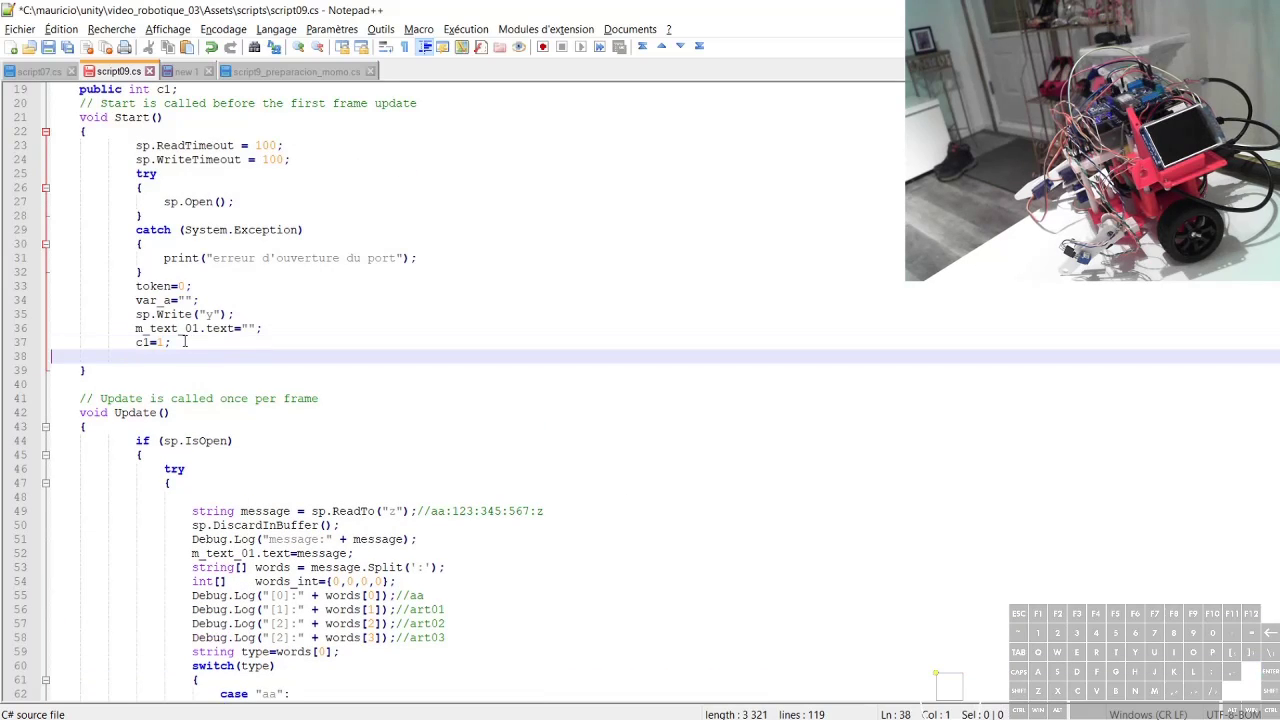
{"action": "key", "text": "BackSpace"}
{"action": "type", "text": "d"}
{"action": "type", "text": "1,d2"}
{"action": "key", "text": "BackSpace"}
{"action": "key", "text": "BackSpace"}
{"action": "key", "text": "BackSpace"}
{"action": "type", "text": "=0"}
{"action": "key", "text": "Return"}
{"action": "type", "text": "d2="}
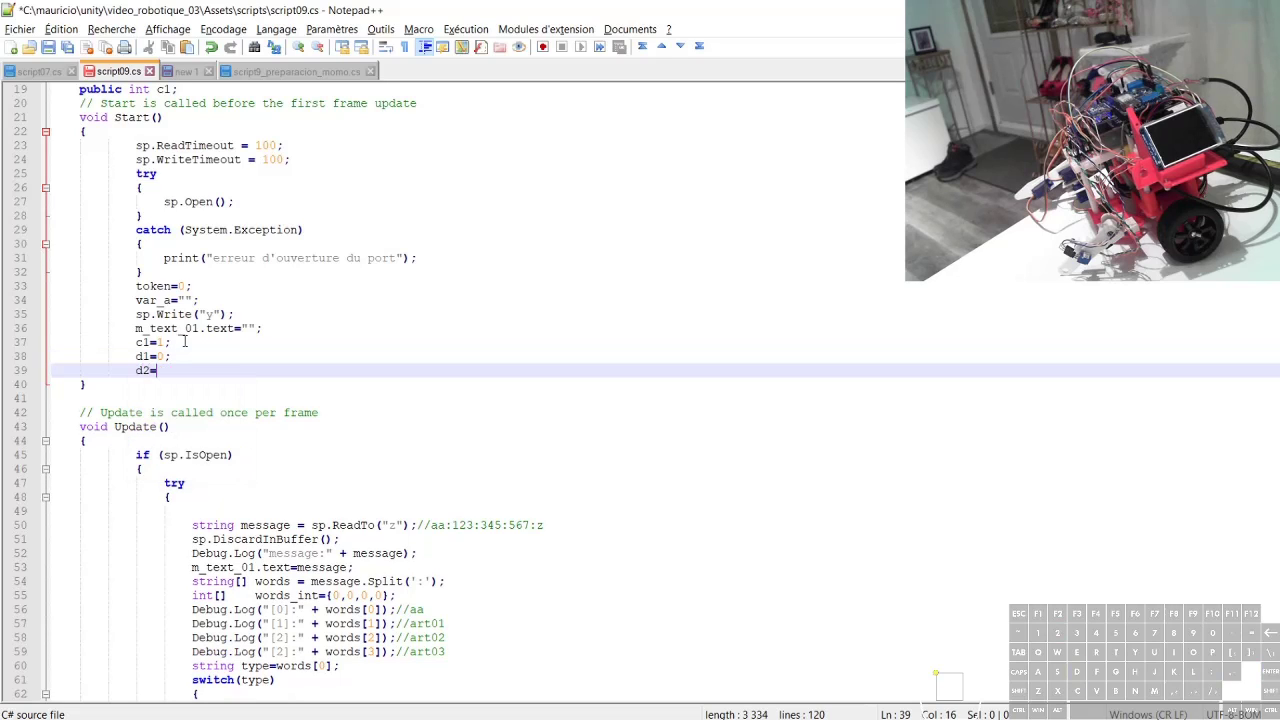
{"action": "type", "text": "0;"}
Step: Declare public int d1,d2; below the c1 declaration in the script09 class
{"action": "scroll", "coordinate": [233, 253], "scroll_direction": "up", "scroll_amount": 3}
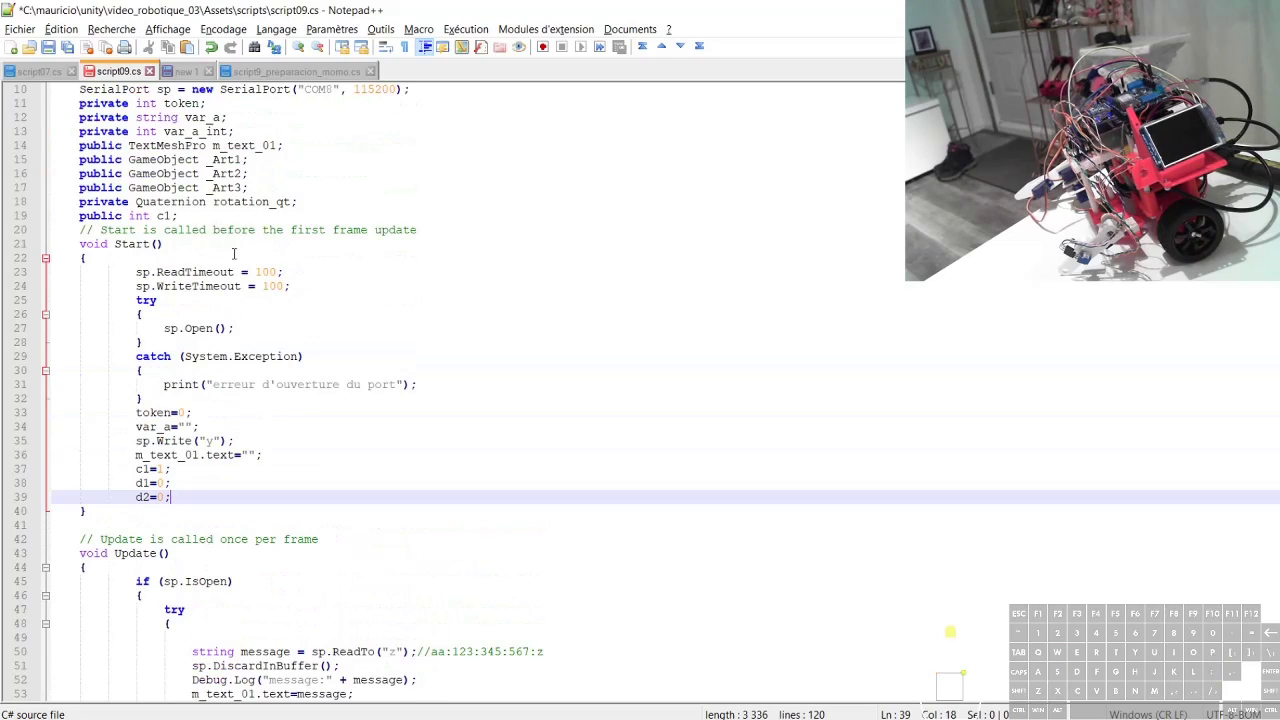
{"action": "left_click", "coordinate": [190, 216]}
{"action": "key", "text": "Return"}
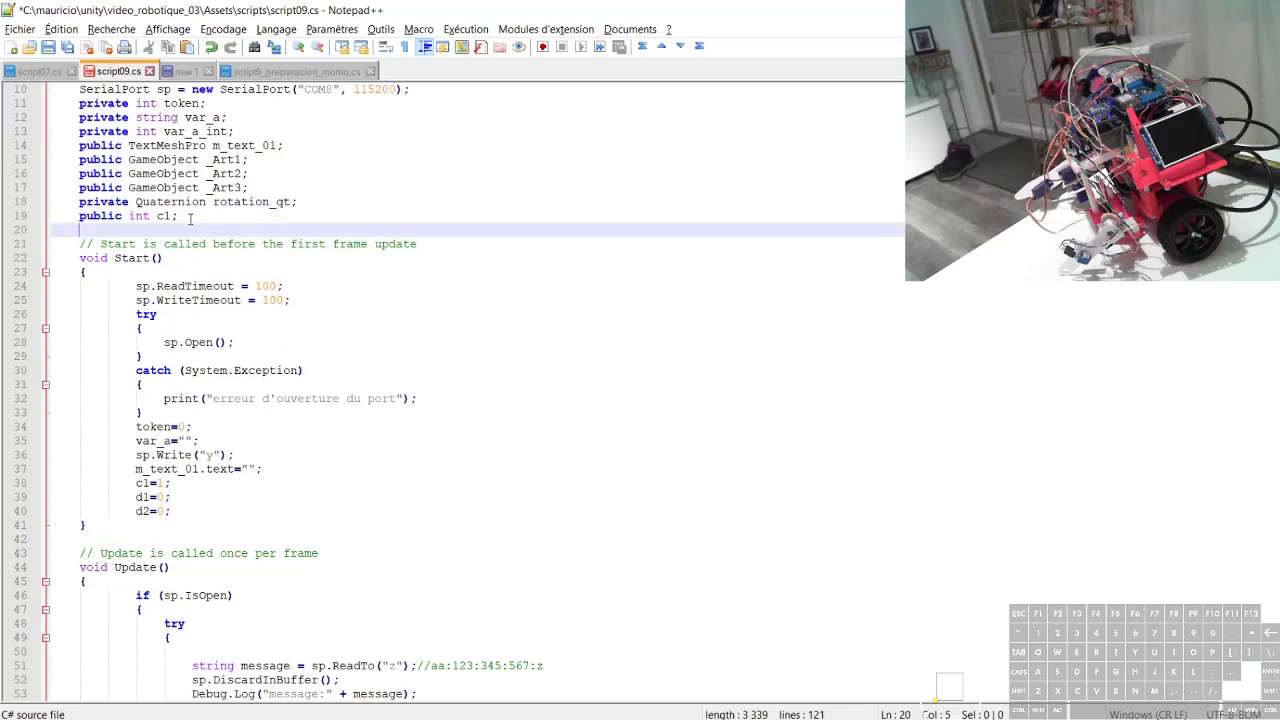
{"action": "type", "text": "public int"}
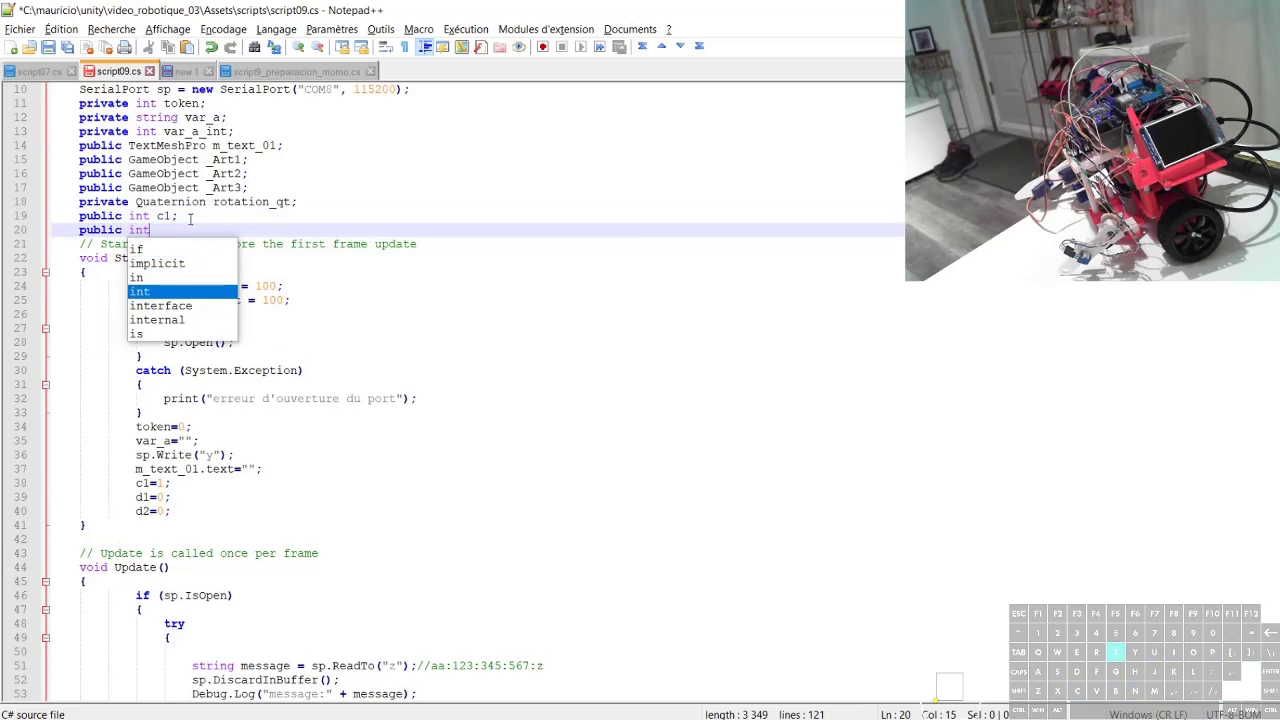
{"action": "type", "text": " d1,d"}
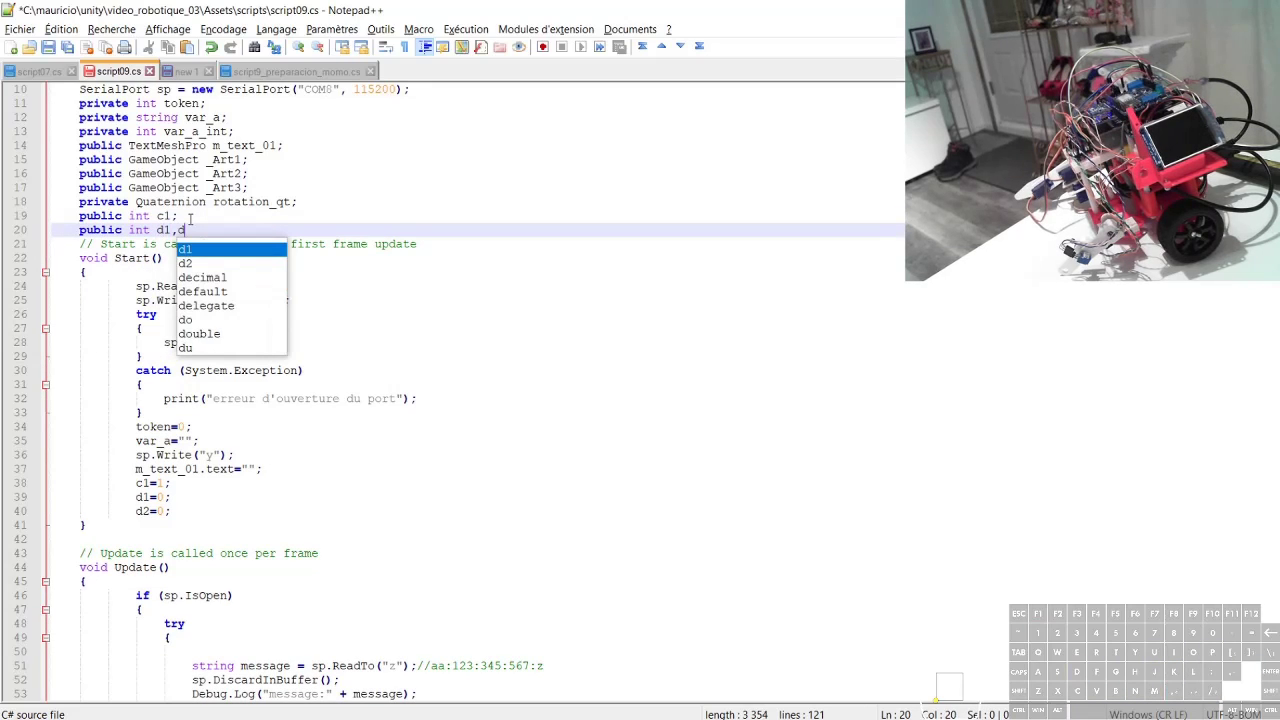
{"action": "type", "text": "2;"}
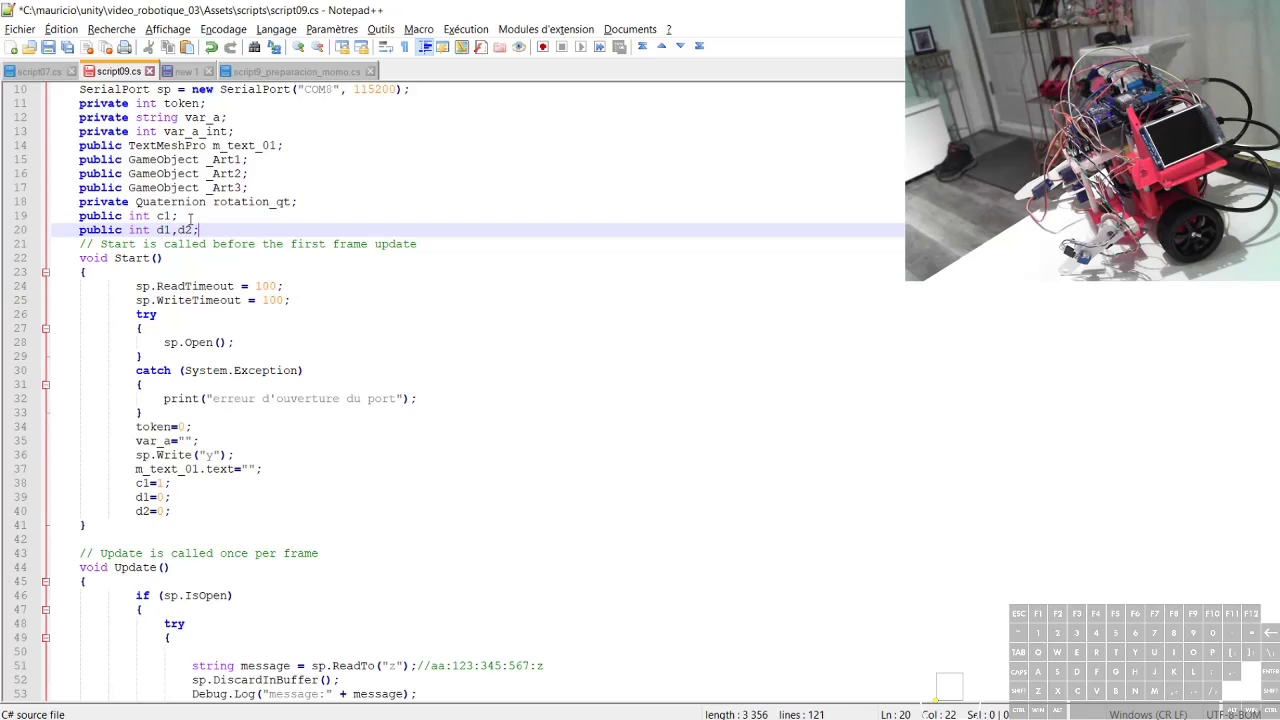
Step: Change the type in the d1,d2 declaration to float
{"action": "scroll", "coordinate": [292, 335], "scroll_direction": "down", "scroll_amount": 8}
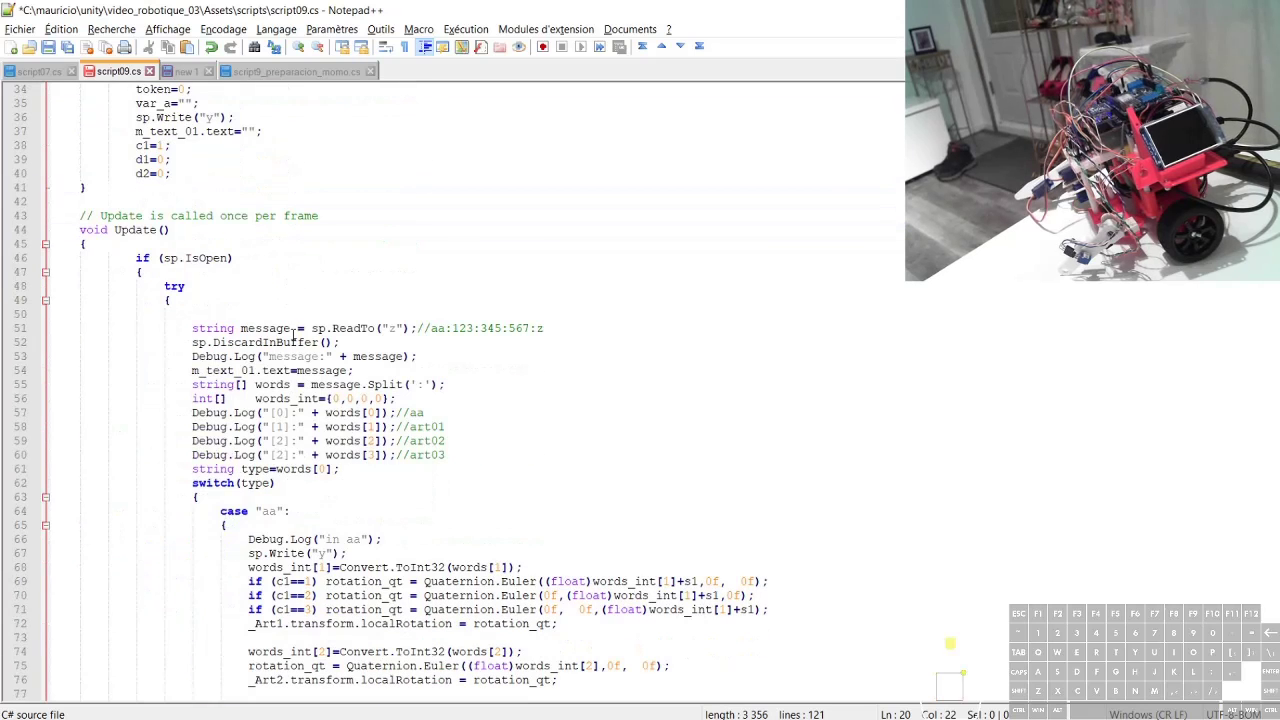
{"action": "left_click", "coordinate": [708, 581]}
{"action": "double_click", "coordinate": [714, 581]}
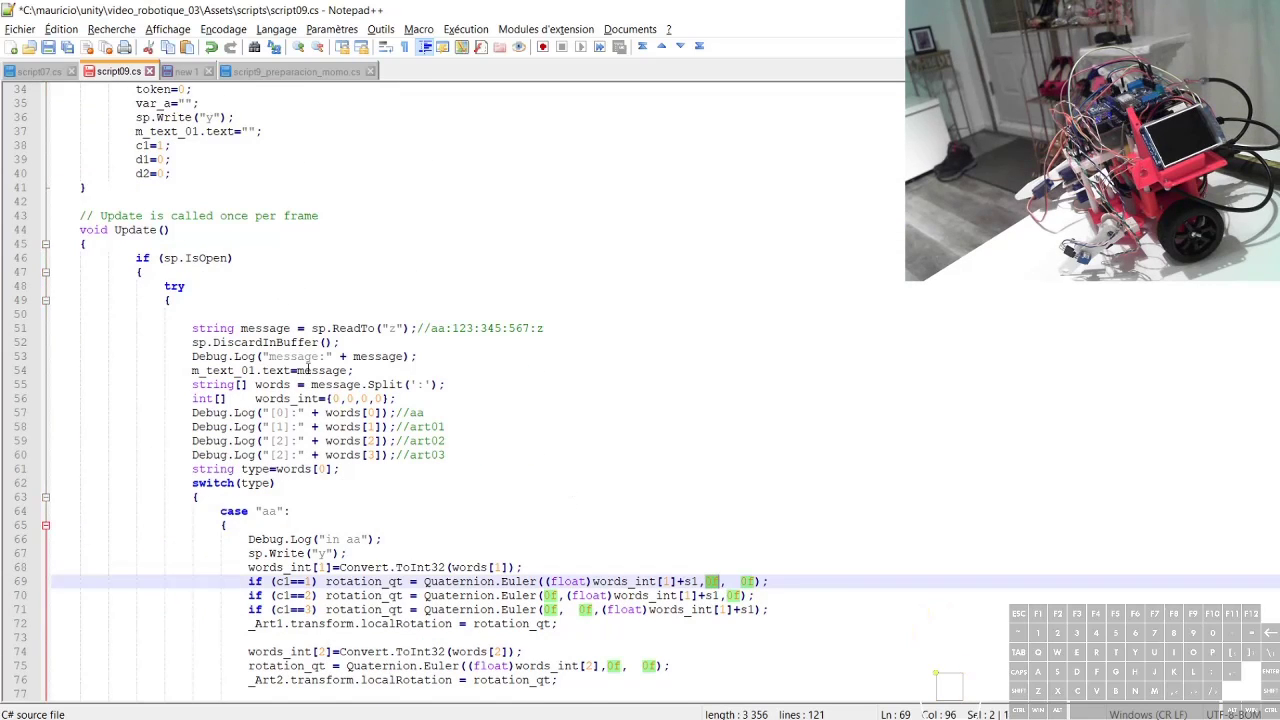
{"action": "scroll", "coordinate": [216, 318], "scroll_direction": "up", "scroll_amount": 5}
{"action": "scroll", "coordinate": [216, 318], "scroll_direction": "up", "scroll_amount": 2}
{"action": "left_click", "coordinate": [140, 189]}
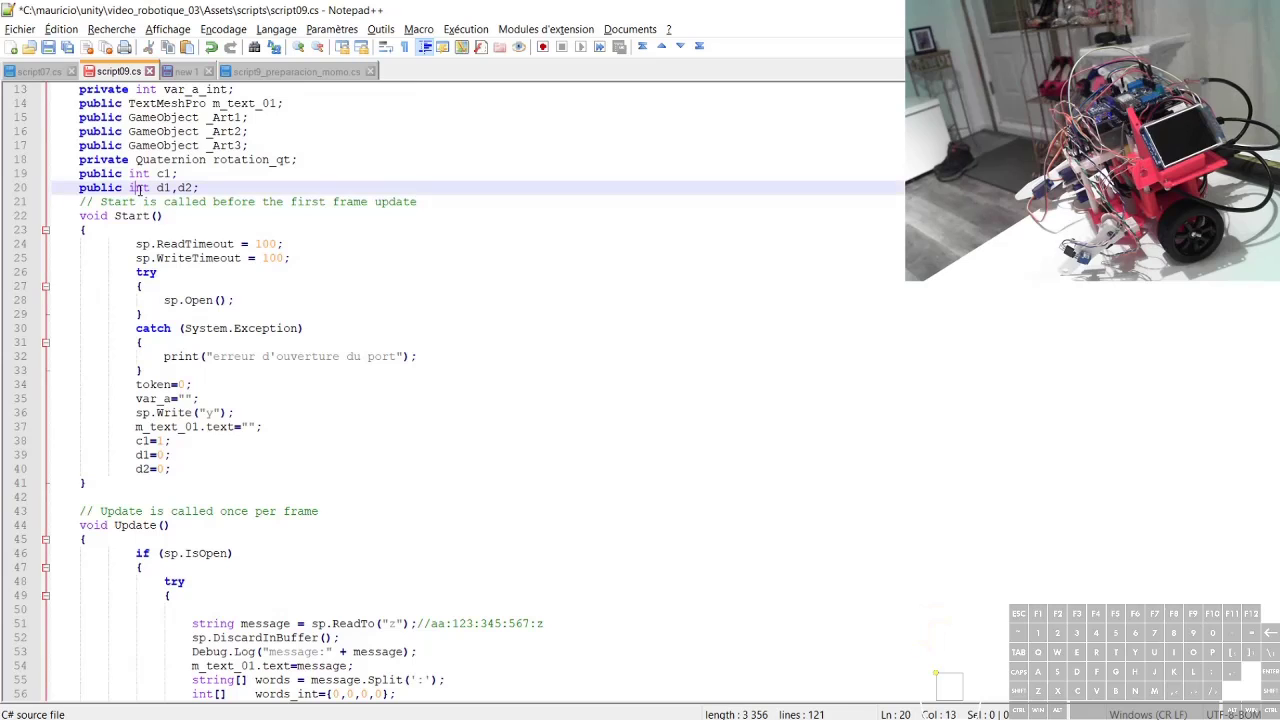
{"action": "double_click", "coordinate": [140, 189]}
{"action": "type", "text": "float"}
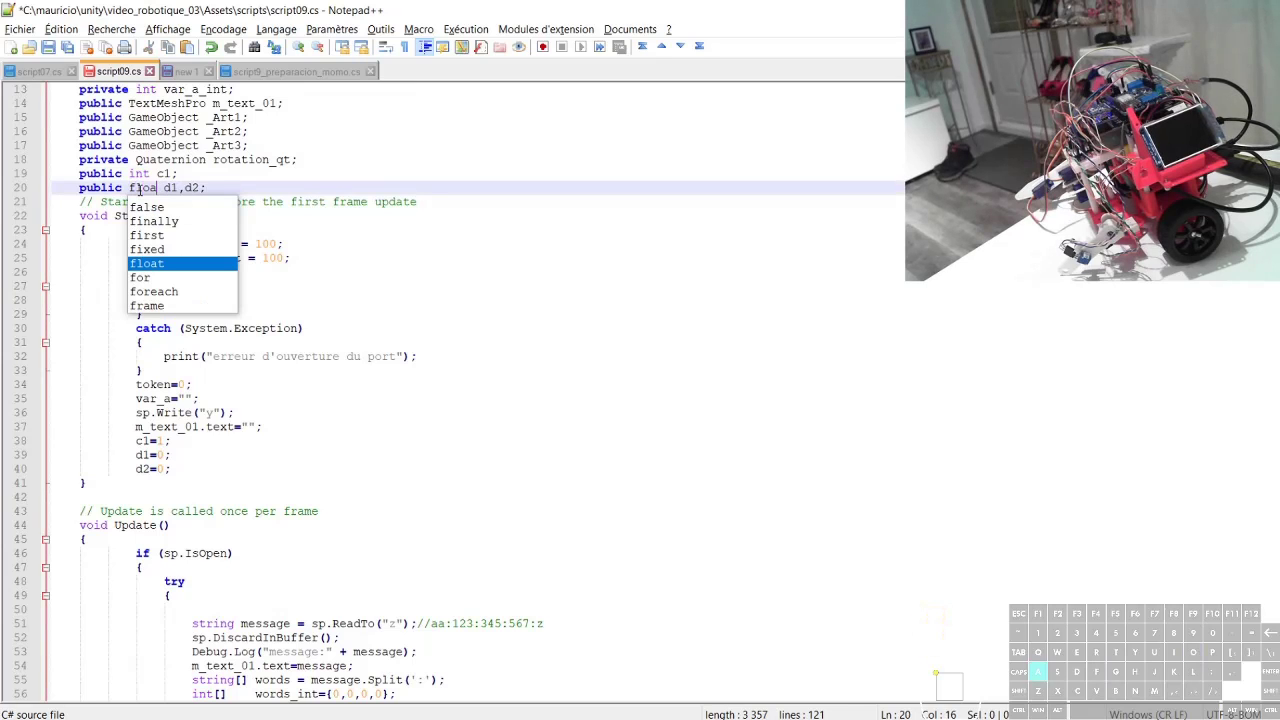
Step: In the c1==1 rotation line, replace the two 0f arguments with d1 and d2
{"action": "left_click", "coordinate": [351, 300]}
{"action": "scroll", "coordinate": [663, 517], "scroll_direction": "down", "scroll_amount": 8}
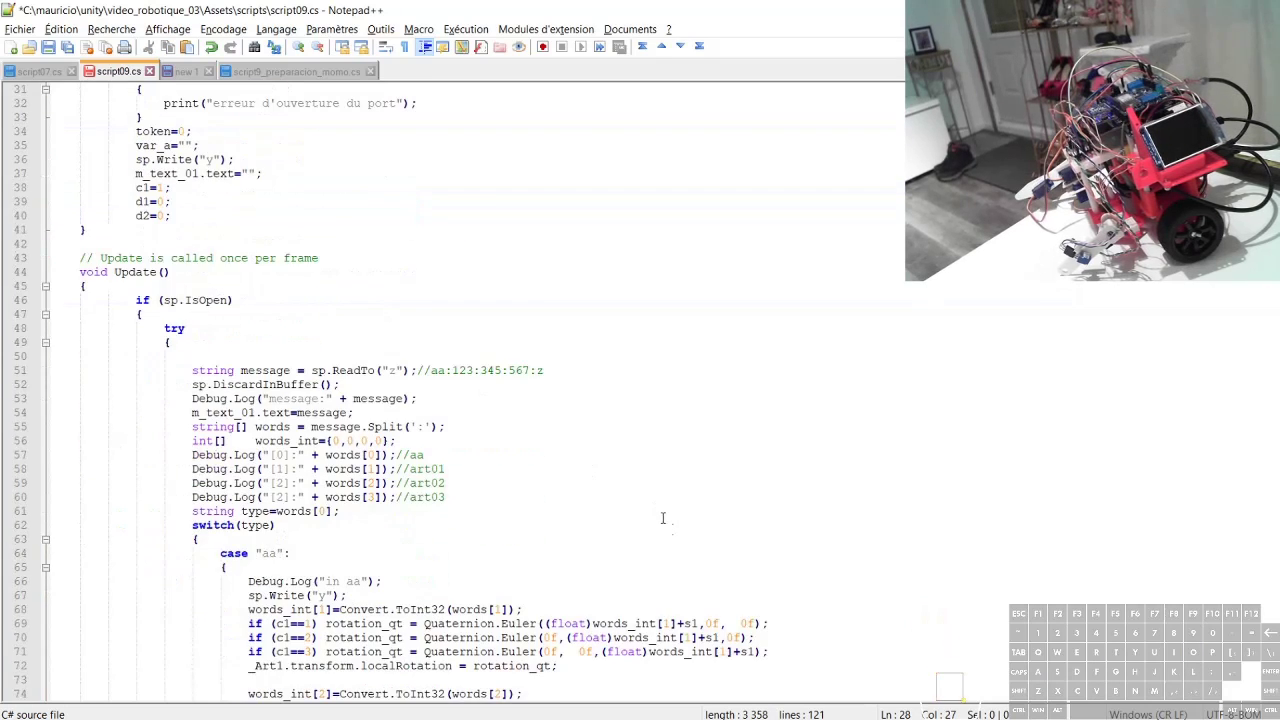
{"action": "double_click", "coordinate": [712, 539]}
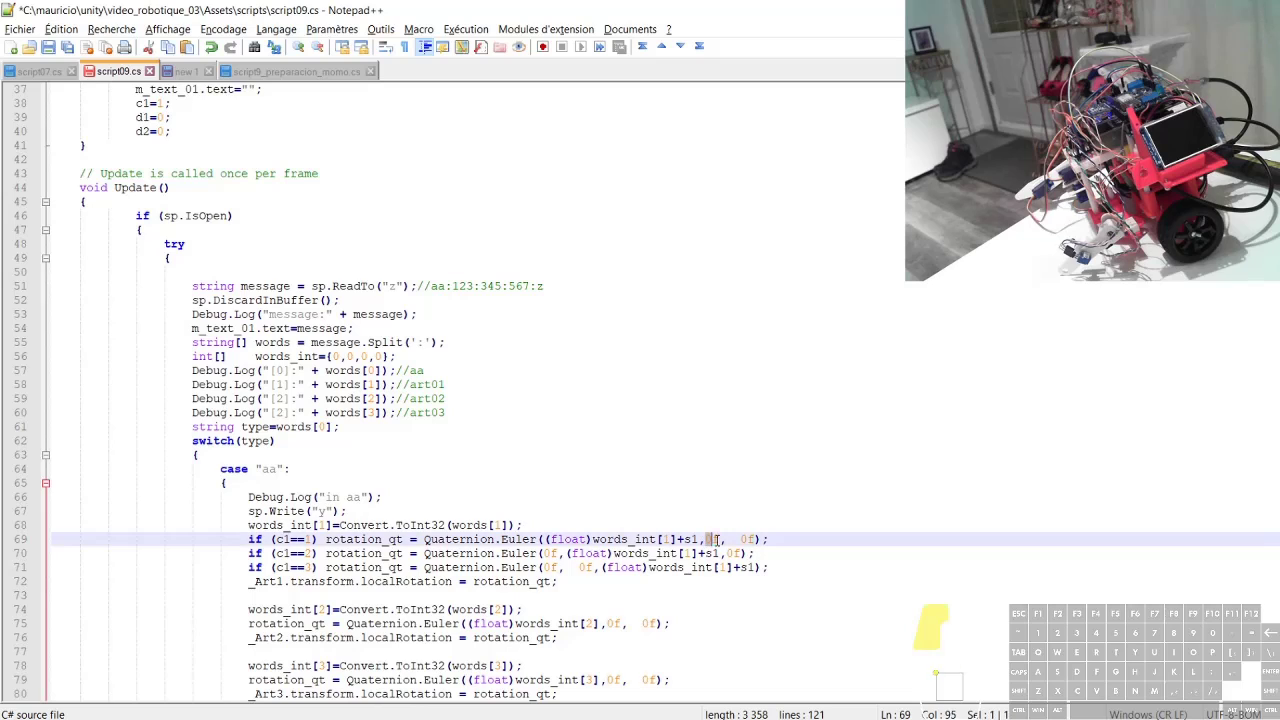
{"action": "type", "text": "d1"}
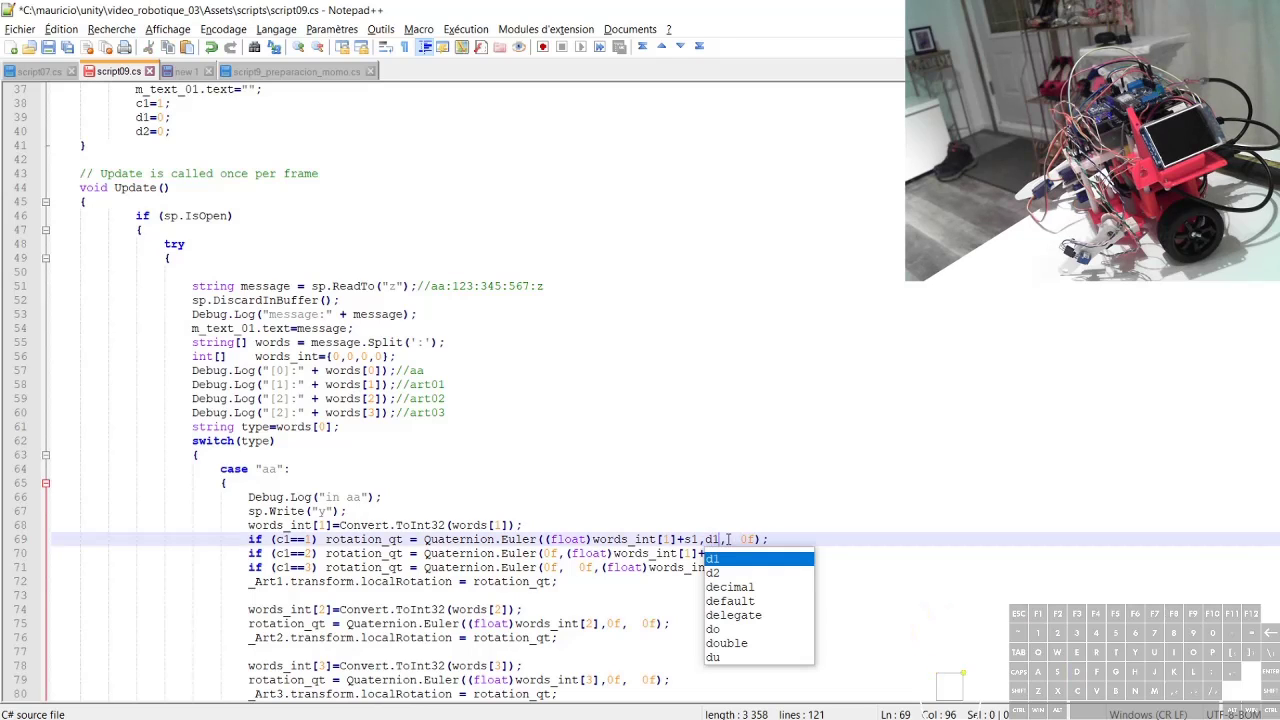
{"action": "double_click", "coordinate": [748, 539]}
{"action": "type", "text": "d2"}
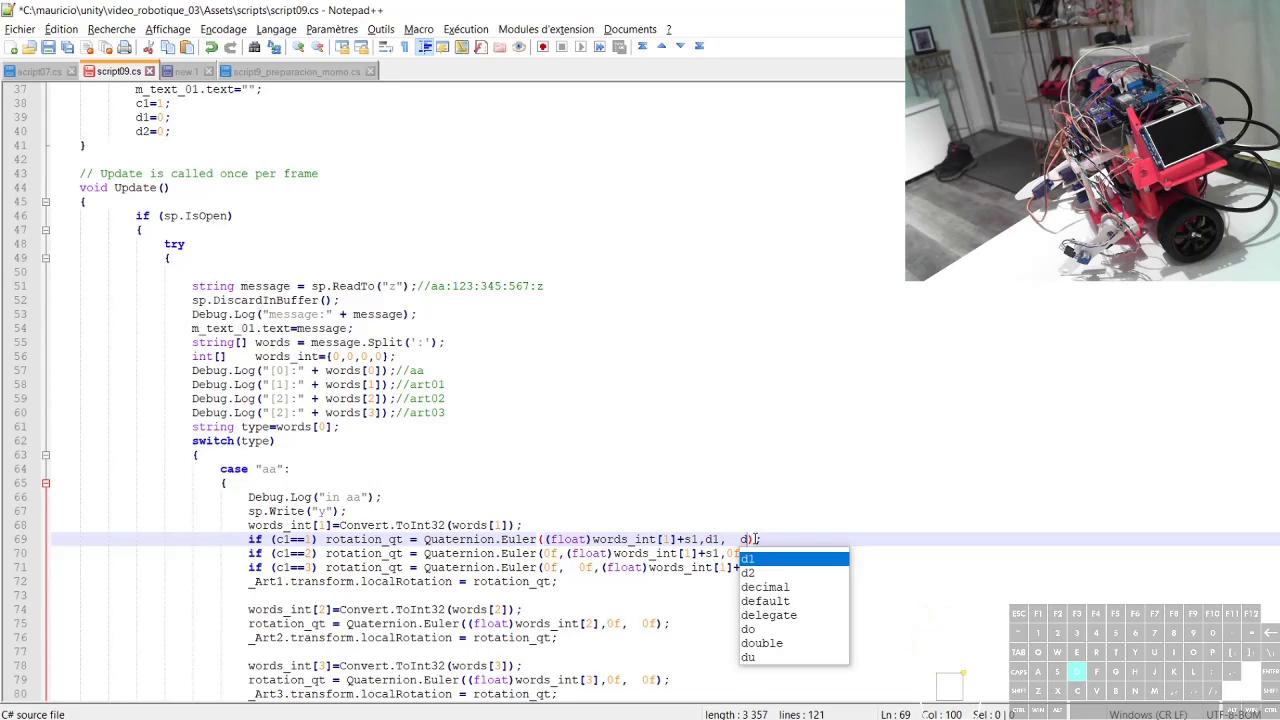
Step: In the c1==2 rotation line, replace the first 0f with d1 and the last 0f with d2
{"action": "double_click", "coordinate": [549, 553]}
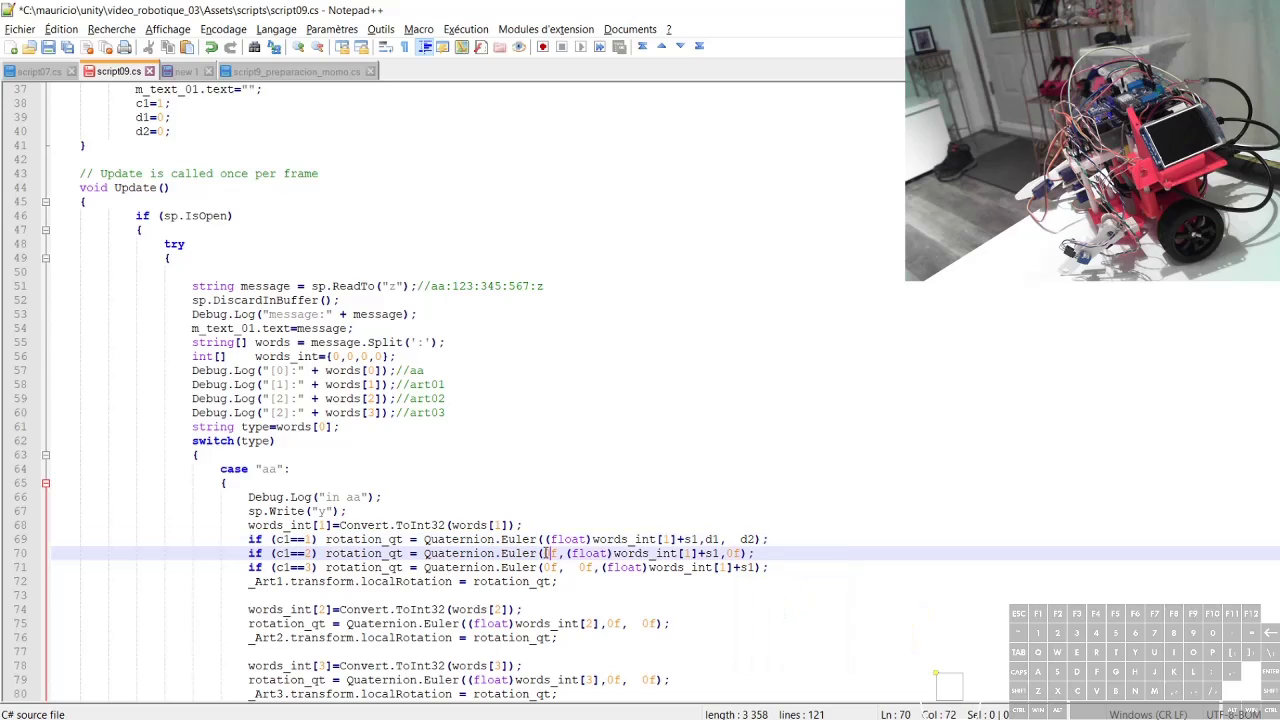
{"action": "type", "text": "d1"}
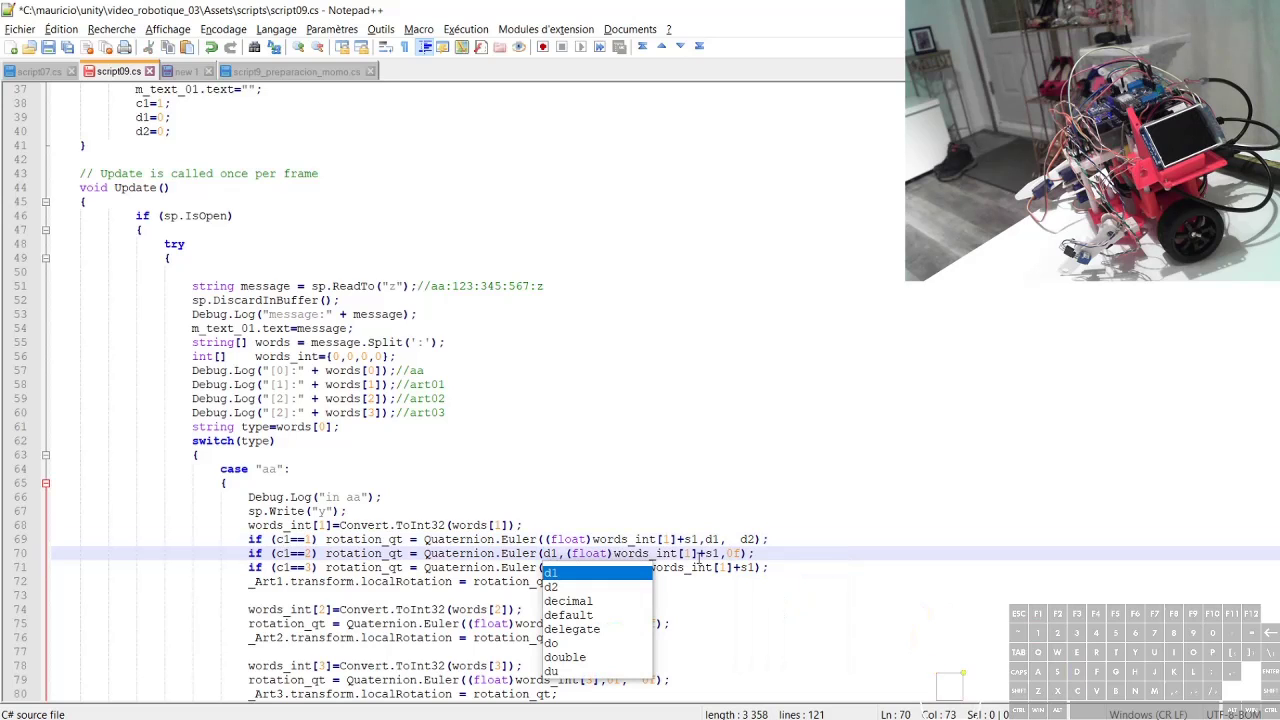
{"action": "double_click", "coordinate": [735, 553]}
{"action": "type", "text": "d2"}
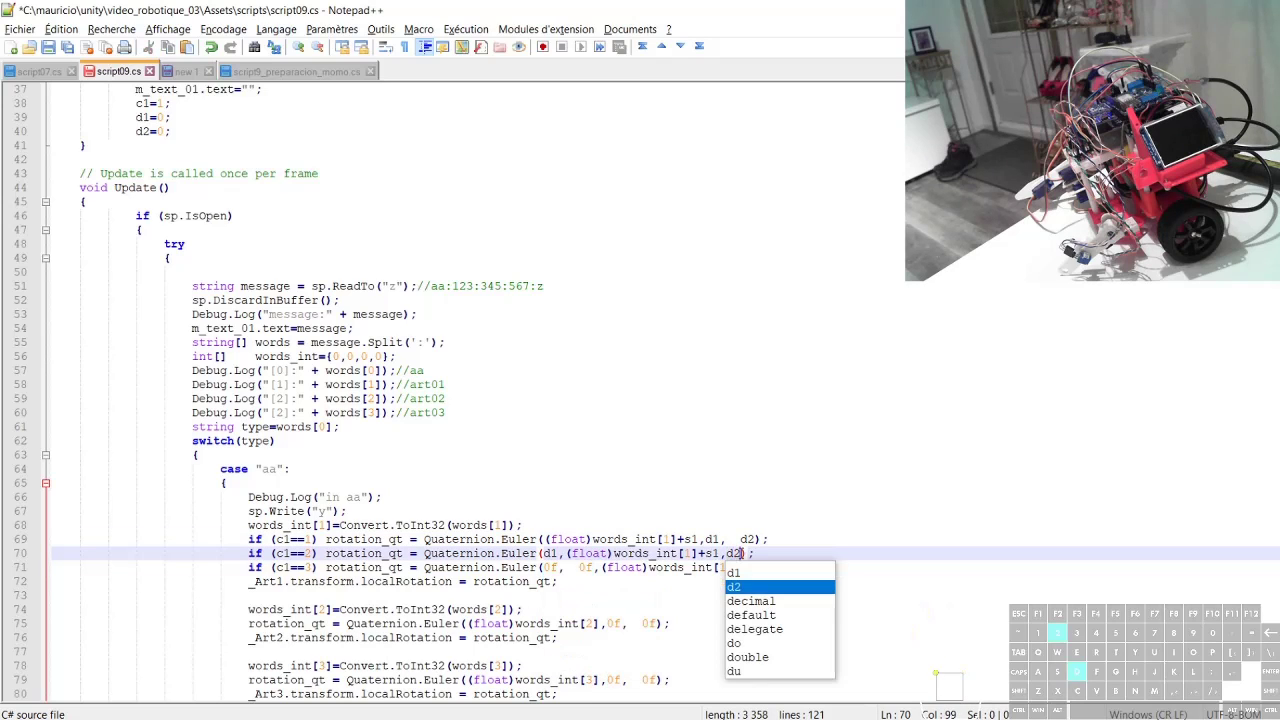
Step: In the c1==3 rotation line, replace the two 0f arguments with d1 and d2, and save script09.cs
{"action": "double_click", "coordinate": [549, 567]}
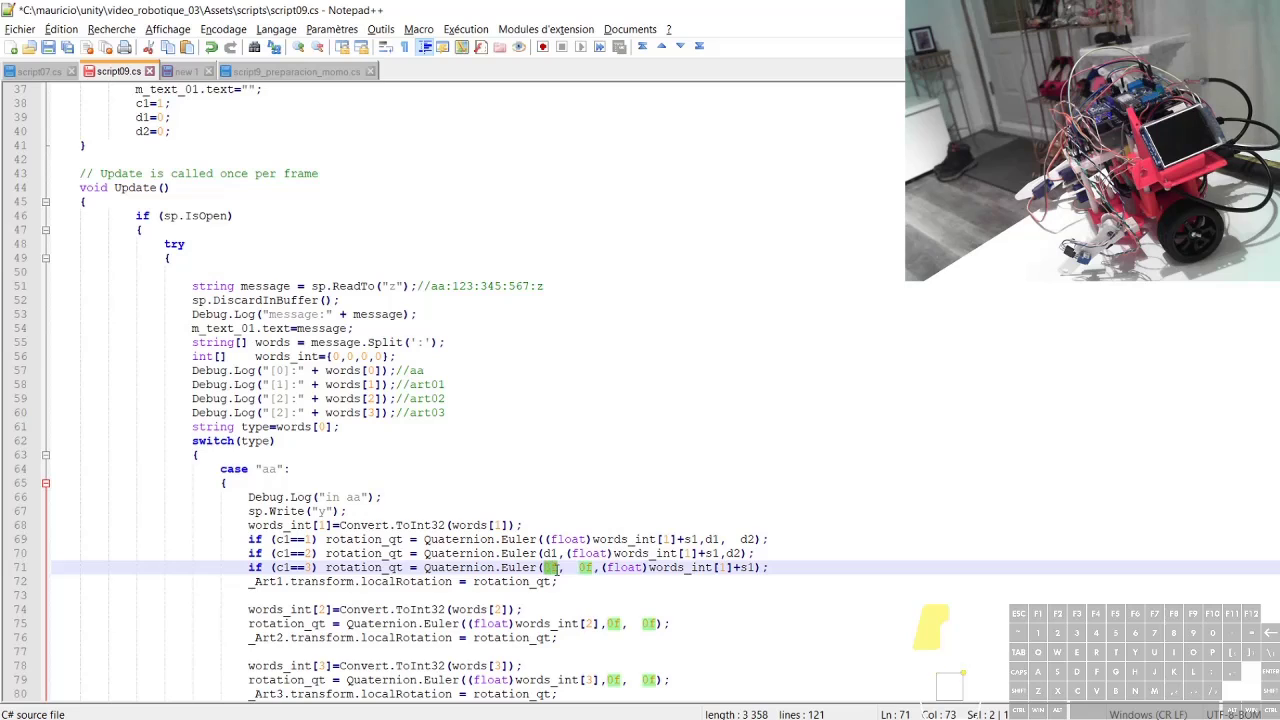
{"action": "type", "text": "d1"}
{"action": "double_click", "coordinate": [584, 567]}
{"action": "type", "text": "d2"}
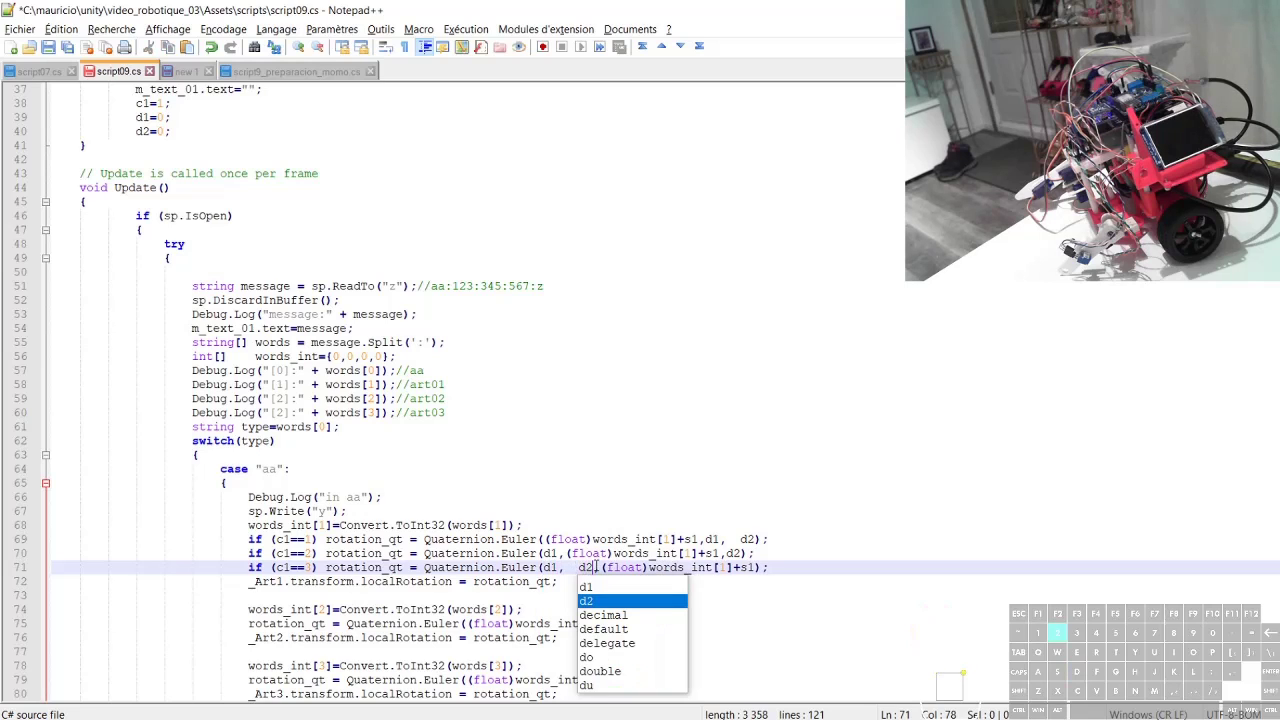
{"action": "left_click", "coordinate": [768, 567]}
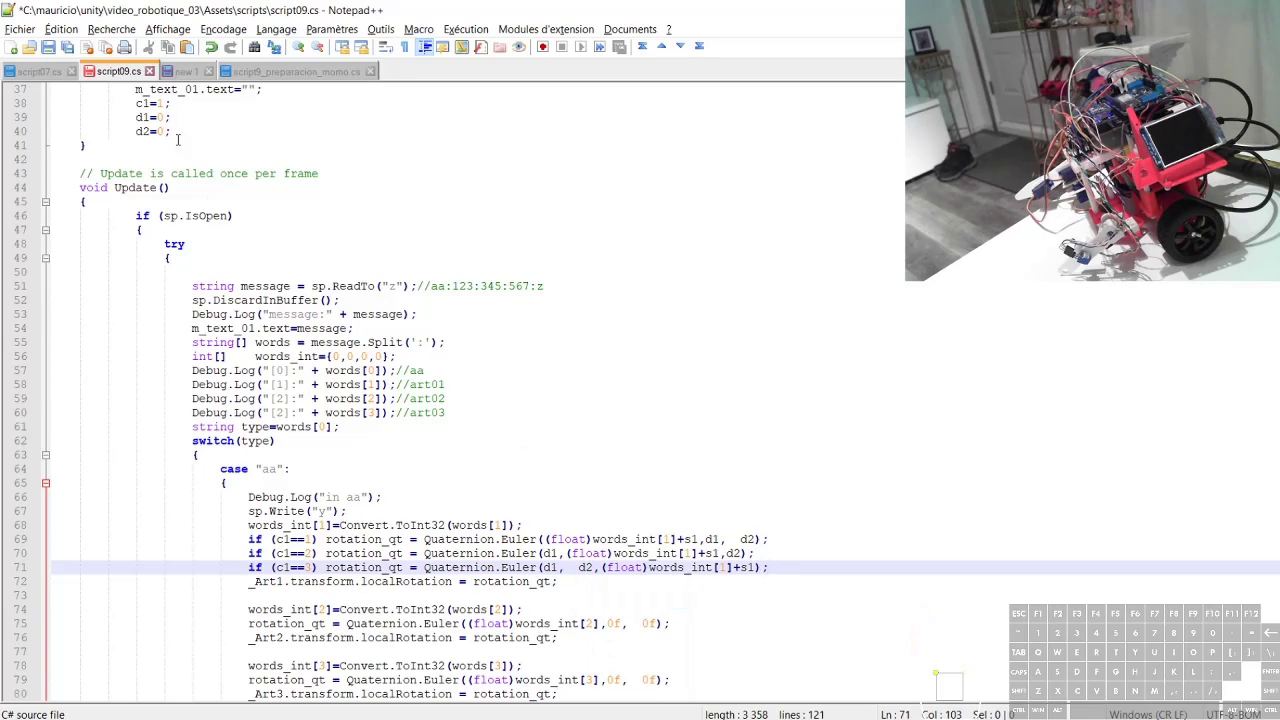
{"action": "left_click", "coordinate": [48, 47]}
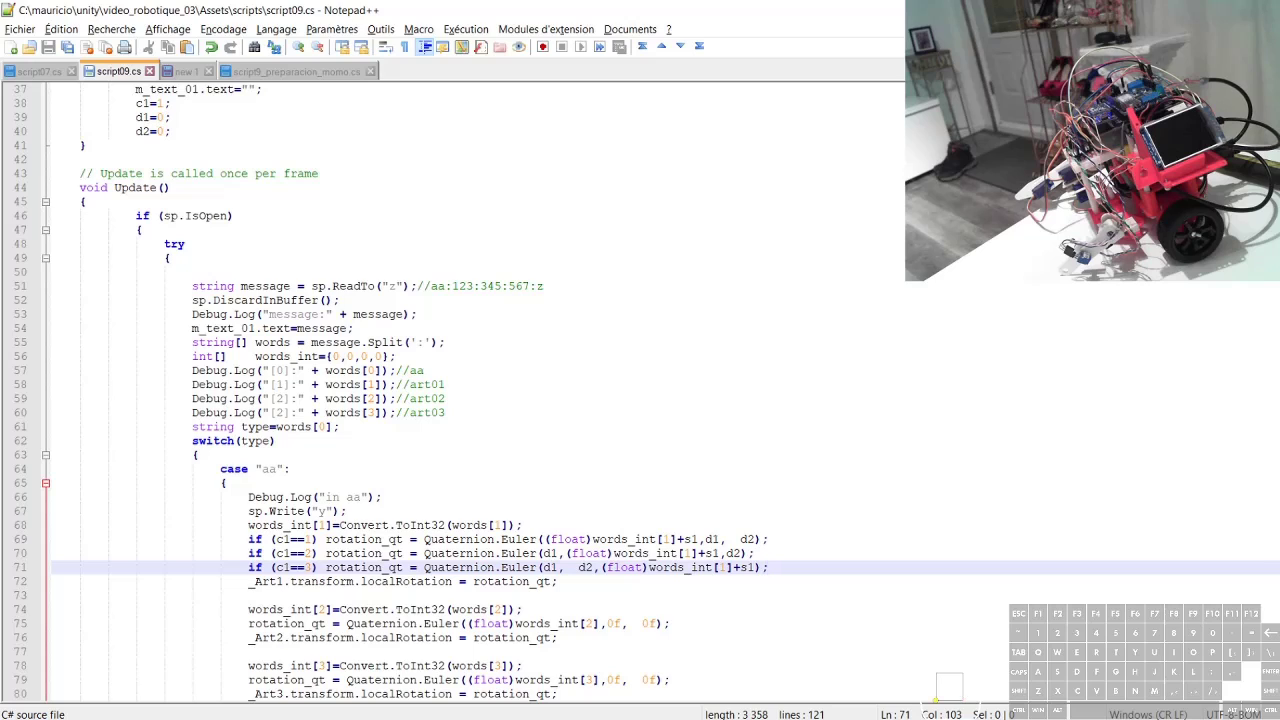
Step: Switch to Unity, try to run scene02 with the saved script, and return to Notepad++
{"action": "key", "text": "alt+Tab"}
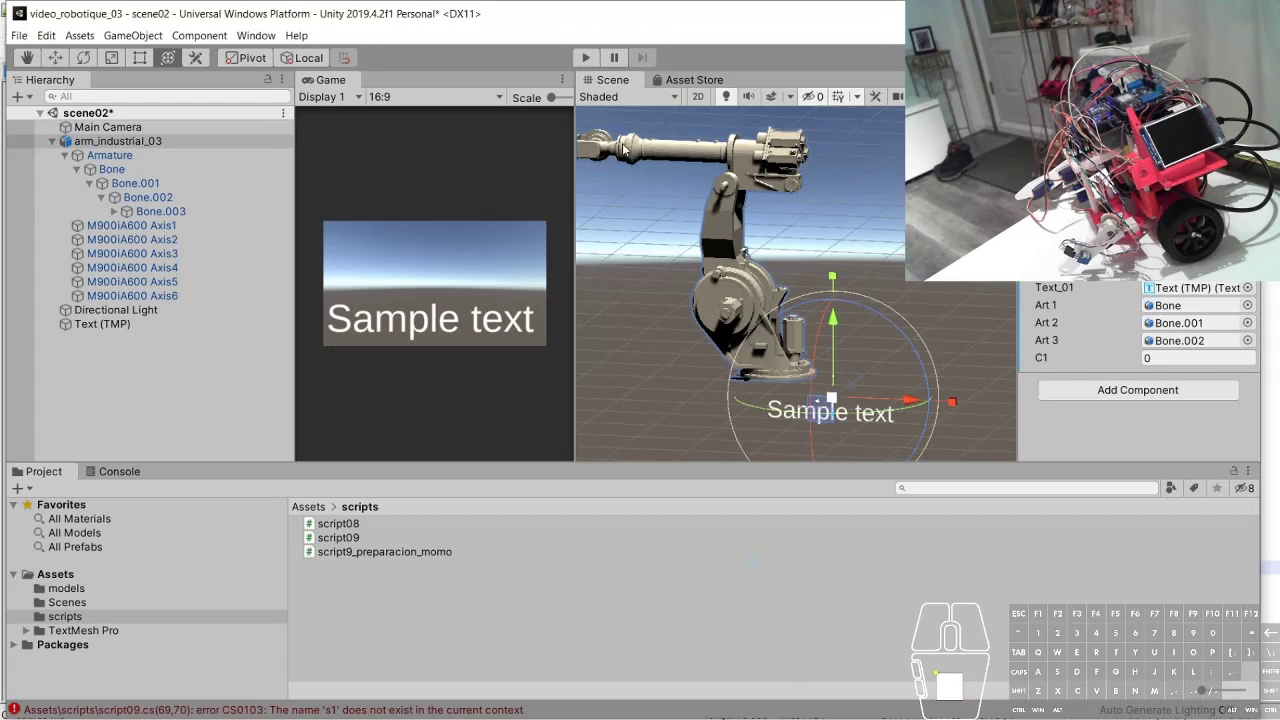
{"action": "left_click", "coordinate": [586, 58]}
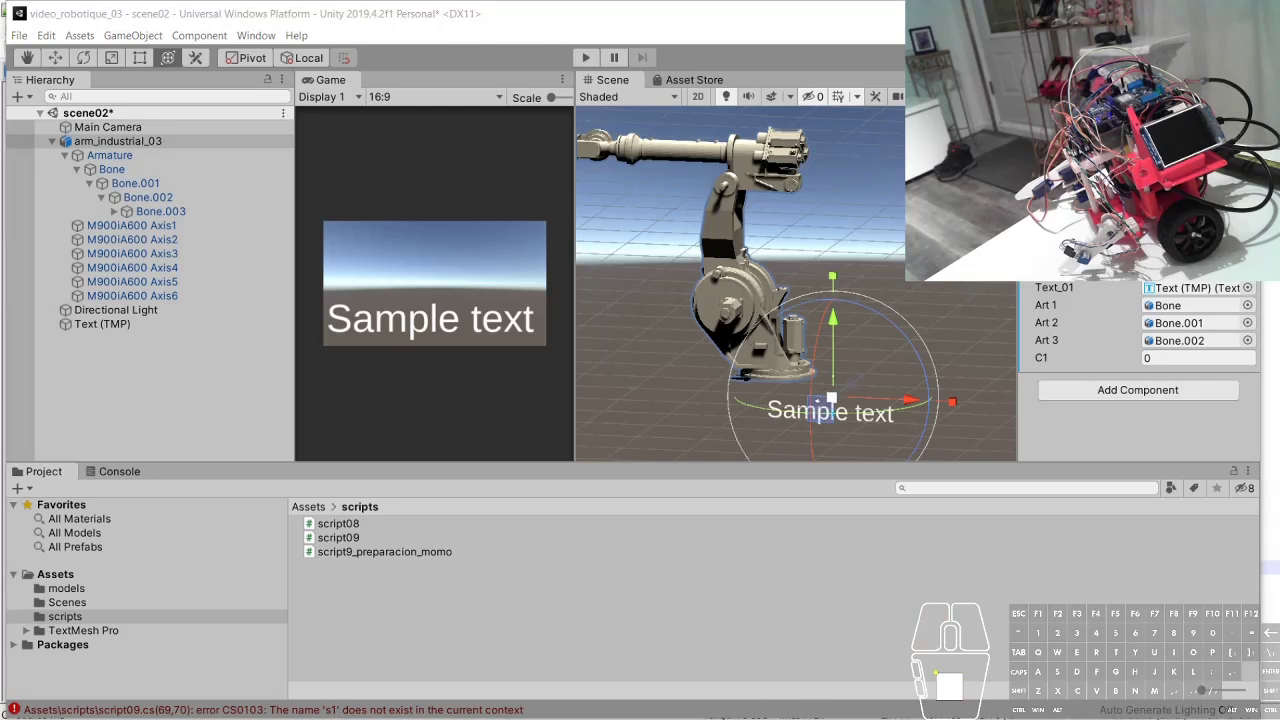
{"action": "key", "text": "alt+Tab"}
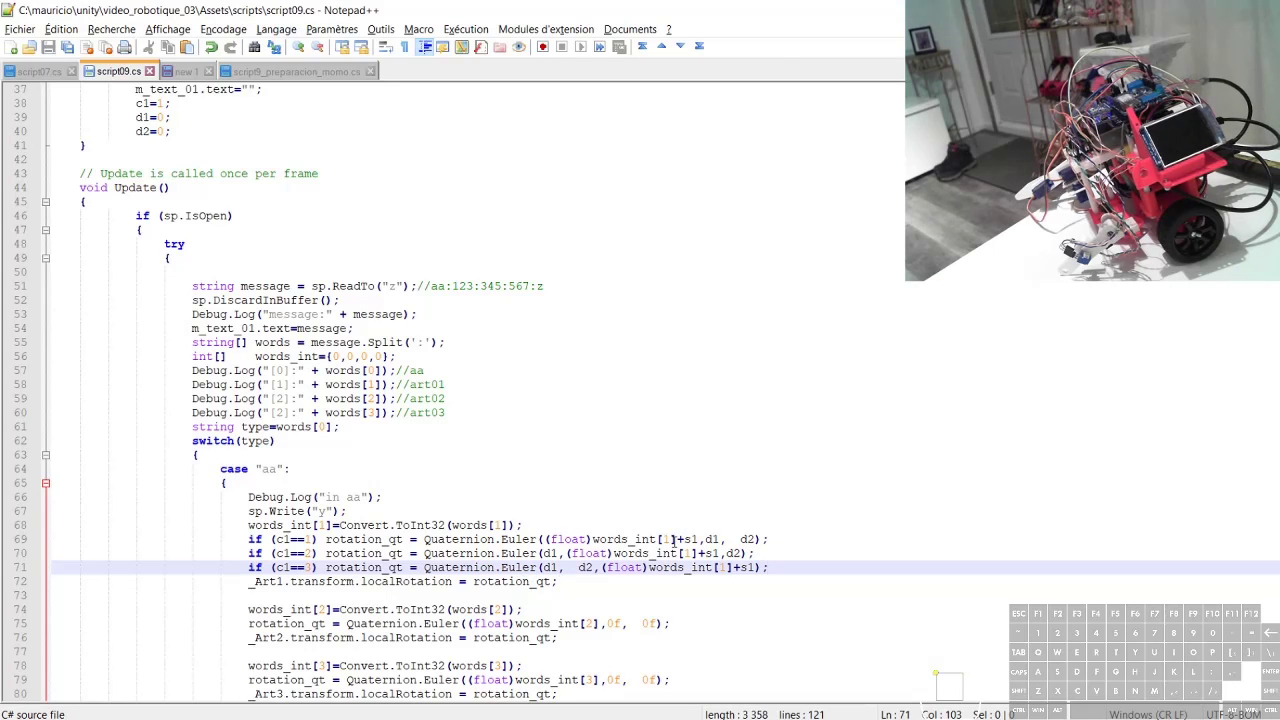
Step: Declare public int s1; on a new line above the c1 declaration in the script09 class, and save the script
{"action": "scroll", "coordinate": [672, 539], "scroll_direction": "up", "scroll_amount": 11}
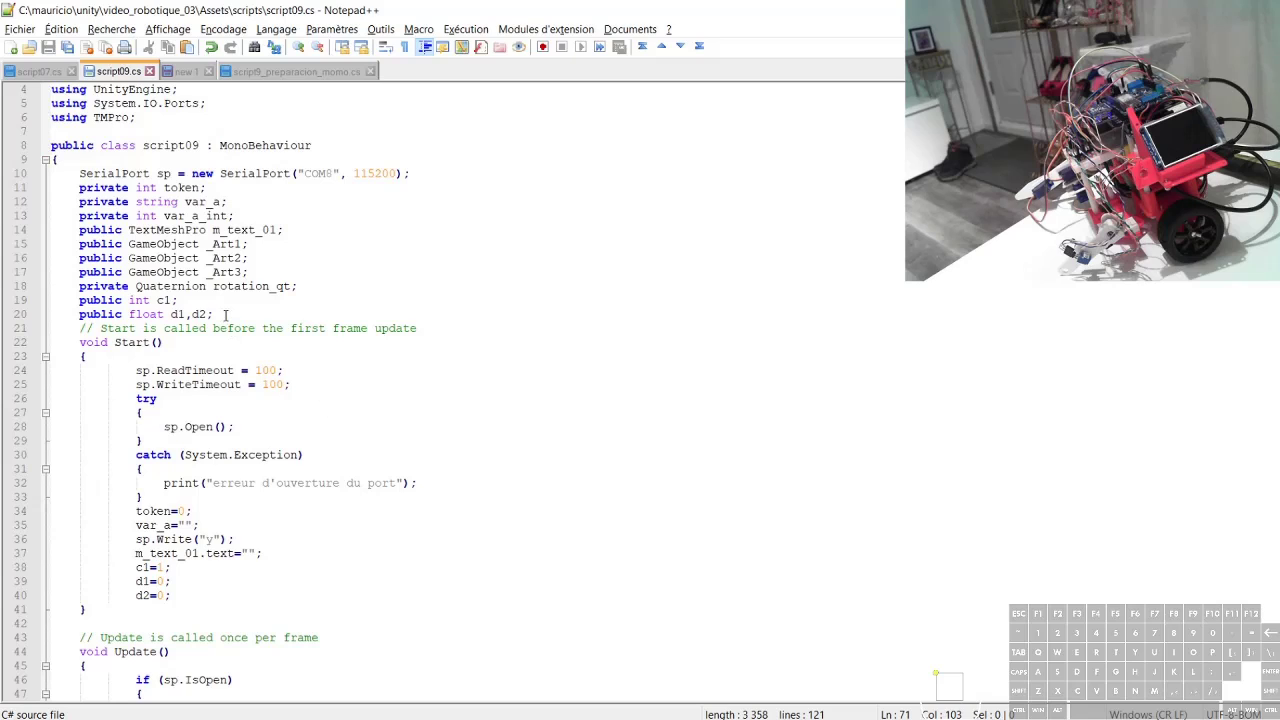
{"action": "left_click", "coordinate": [225, 314]}
{"action": "key", "text": "Return"}
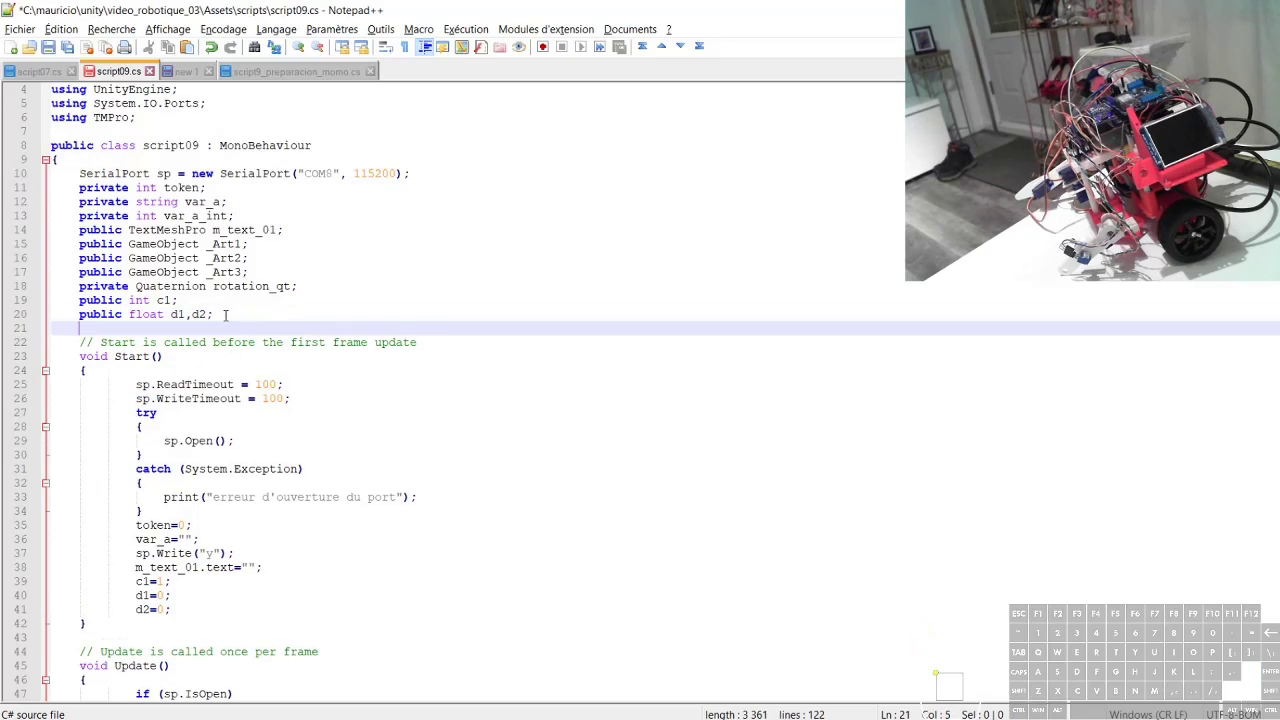
{"action": "key", "text": "Up"}
{"action": "key", "text": "Up"}
{"action": "key", "text": "Up"}
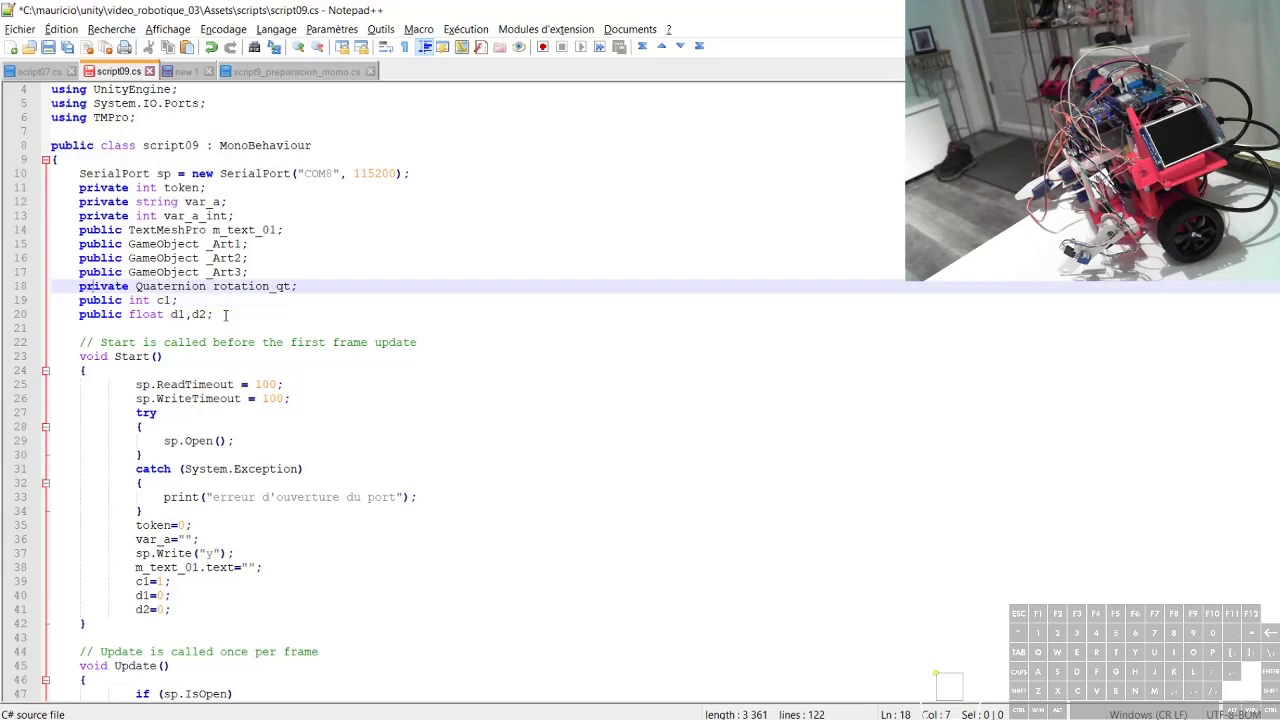
{"action": "key", "text": "Right"}
{"action": "key", "text": "Right"}
{"action": "key", "text": "Right"}
{"action": "key", "text": "Right"}
{"action": "key", "text": "Right"}
{"action": "key", "text": "Right"}
{"action": "key", "text": "Right"}
{"action": "key", "text": "Return"}
{"action": "type", "text": "p"}
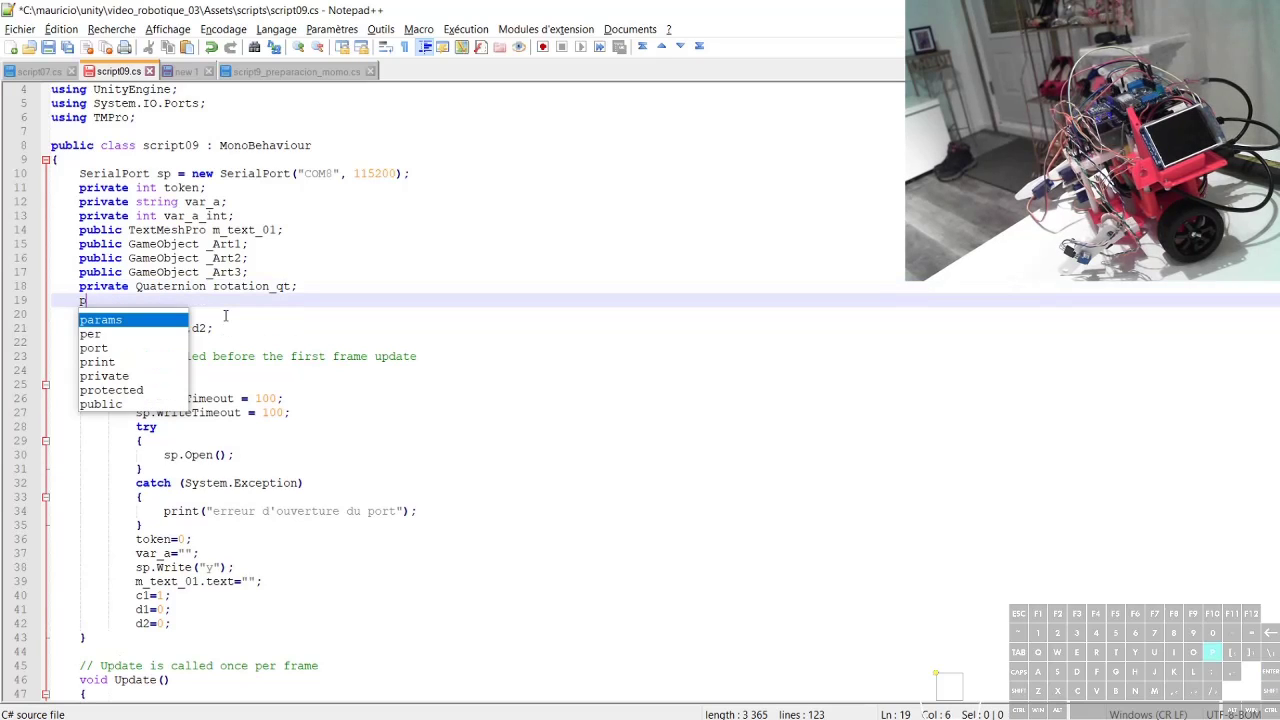
{"action": "type", "text": "ublic in"}
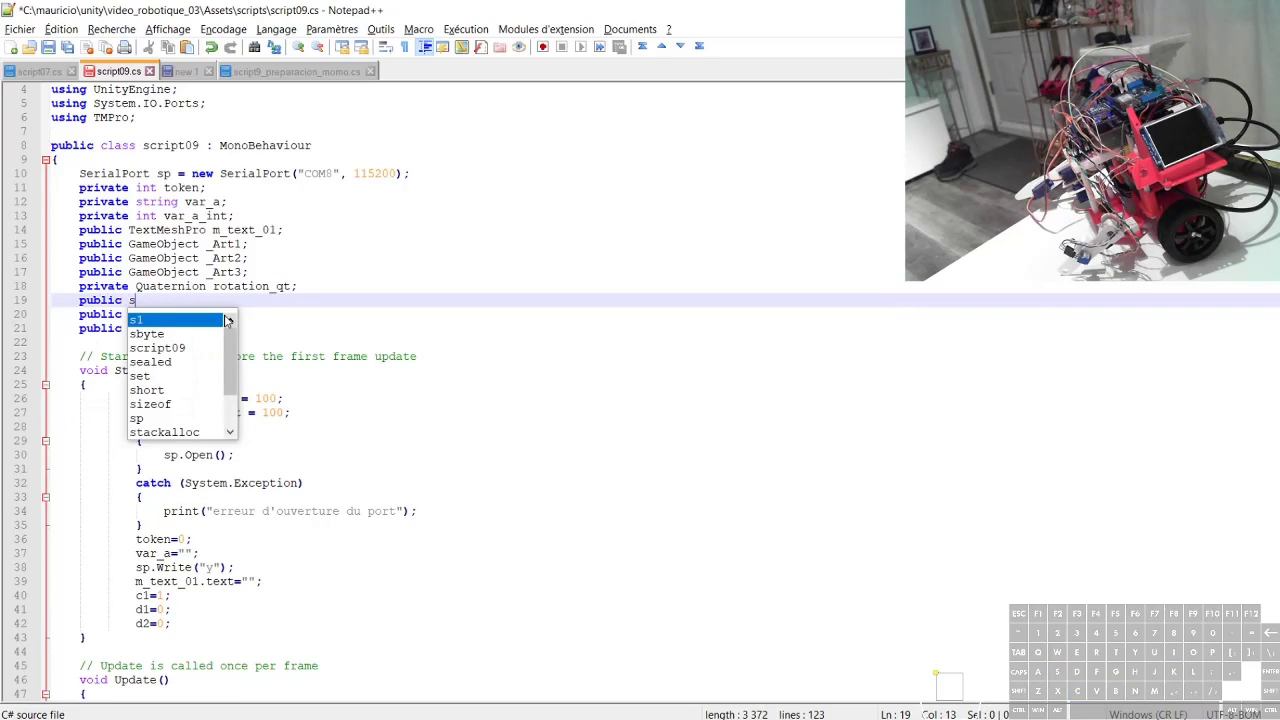
{"action": "type", "text": "t s"}
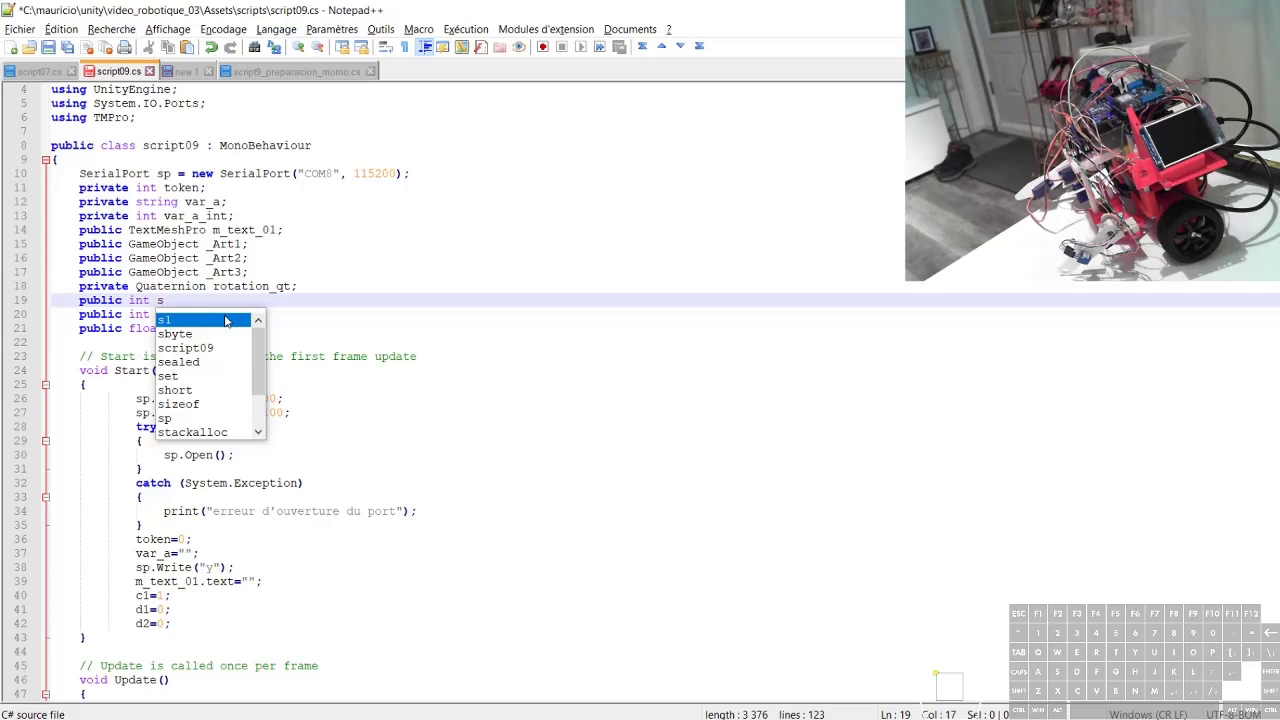
{"action": "type", "text": "1;"}
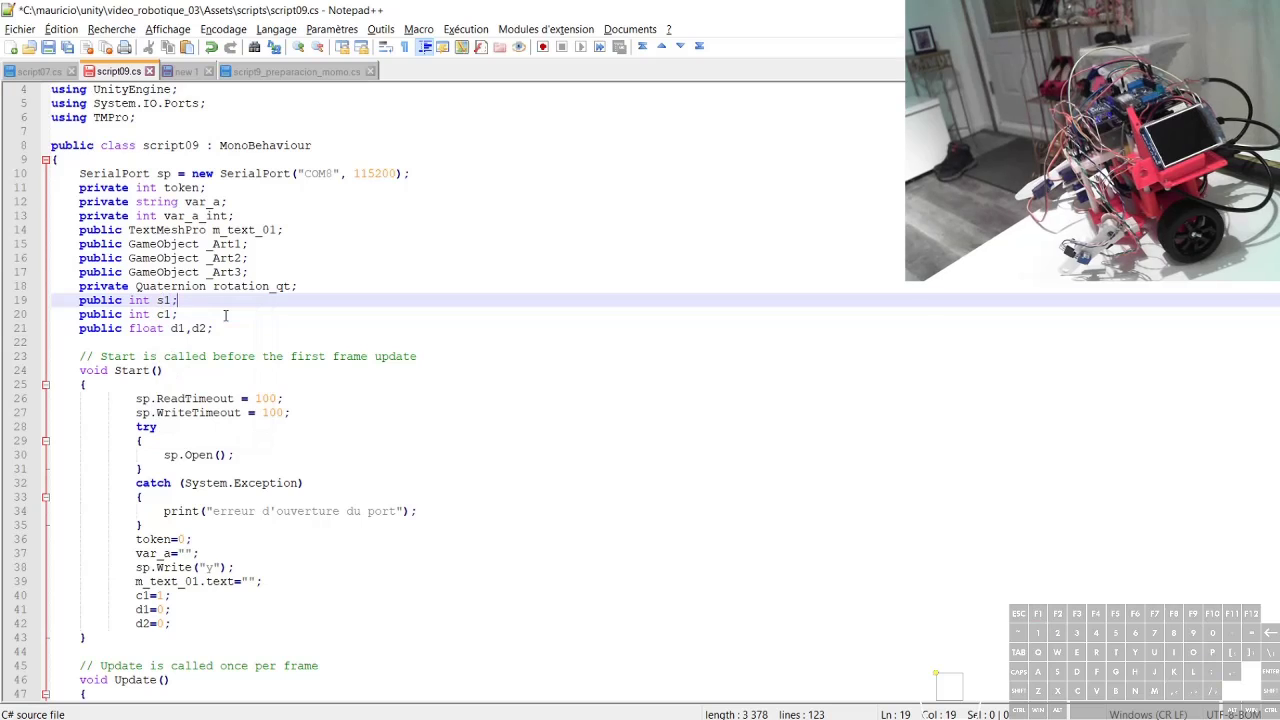
{"action": "left_click", "coordinate": [48, 47]}
Step: Switch to Unity, run scene02, and set C1 to 2 in arm_industrial_03's Script 09 component
{"action": "key", "text": "alt+Tab"}
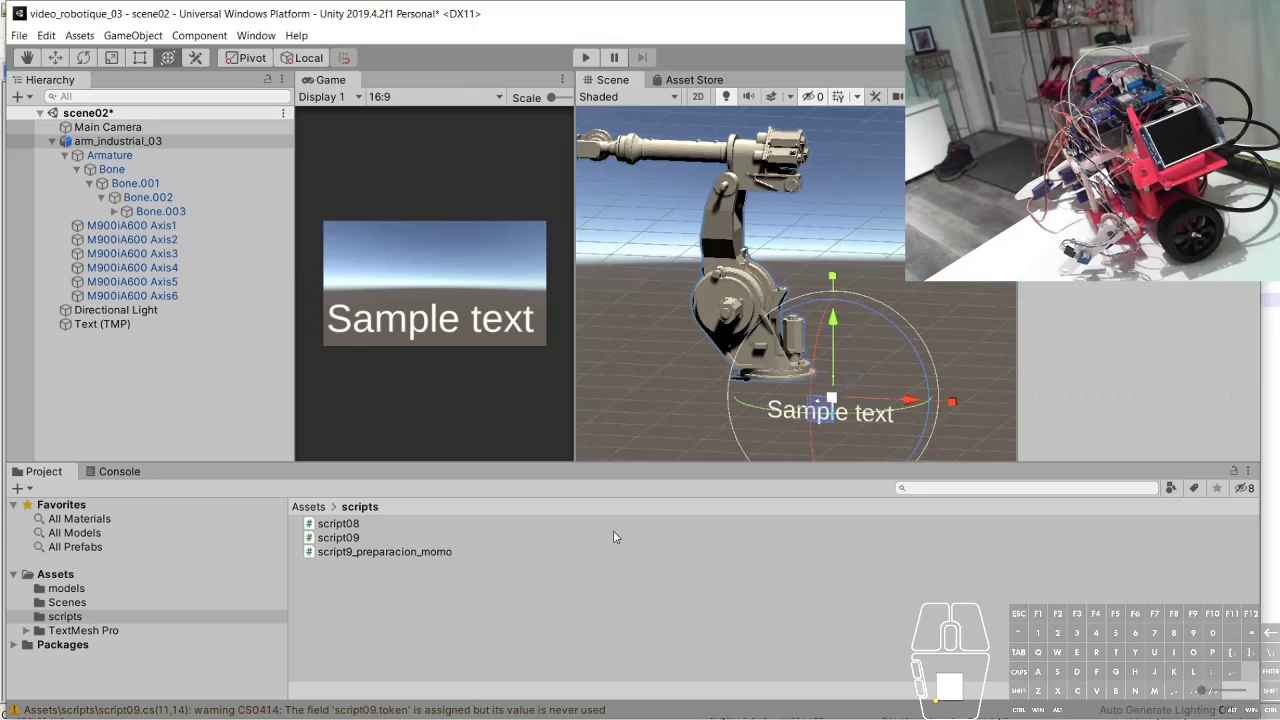
{"action": "left_click", "coordinate": [586, 58]}
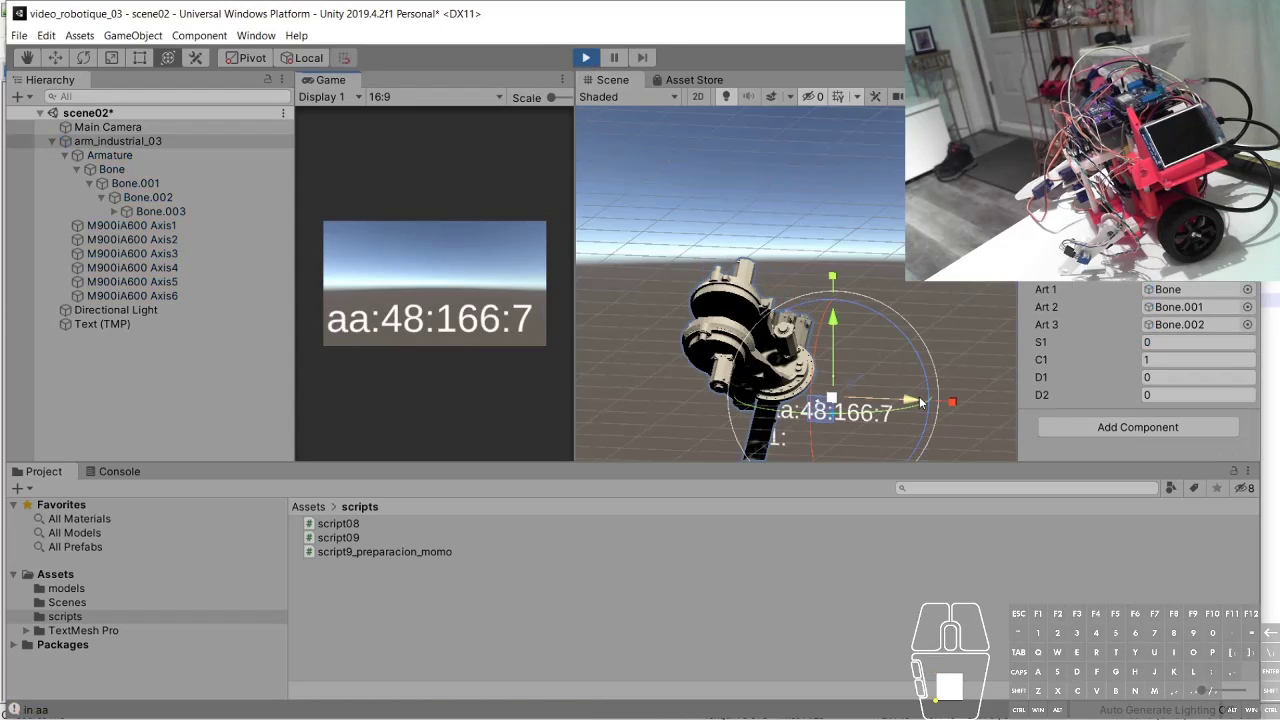
{"action": "left_click", "coordinate": [1157, 360]}
{"action": "type", "text": "2"}
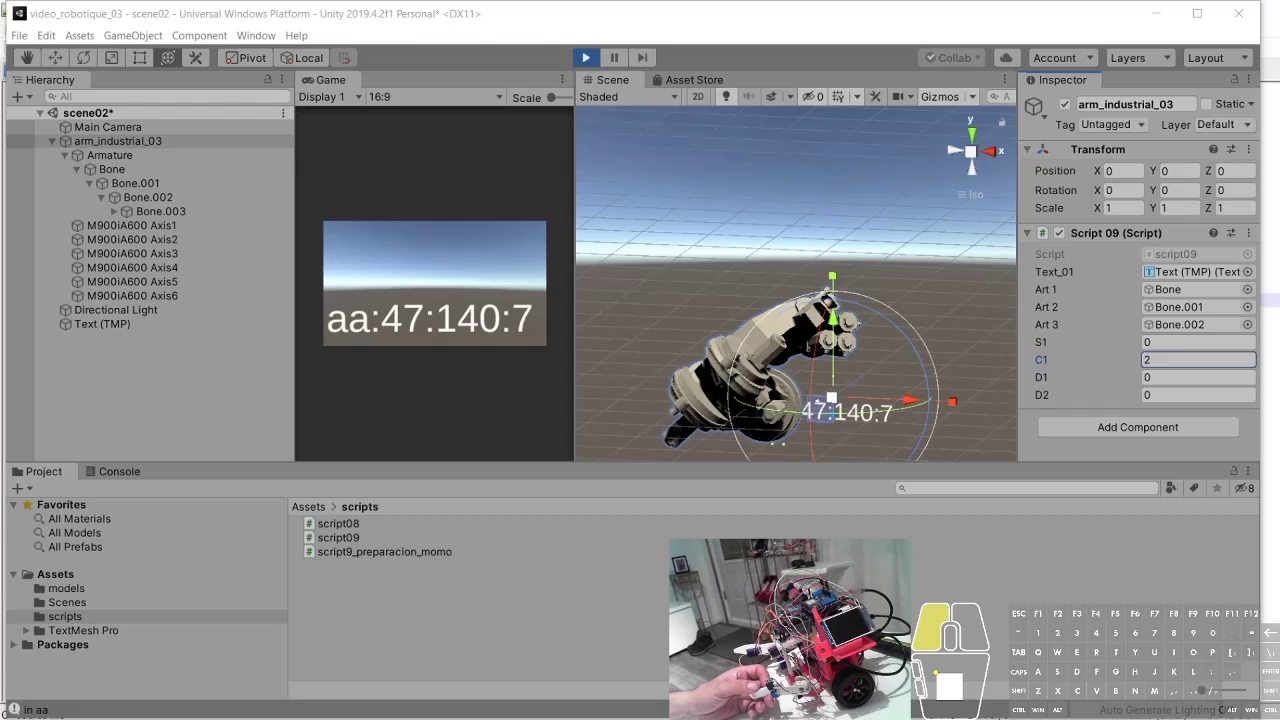
{"action": "key", "text": "alt+Tab"}
{"action": "key", "text": "alt+Tab"}
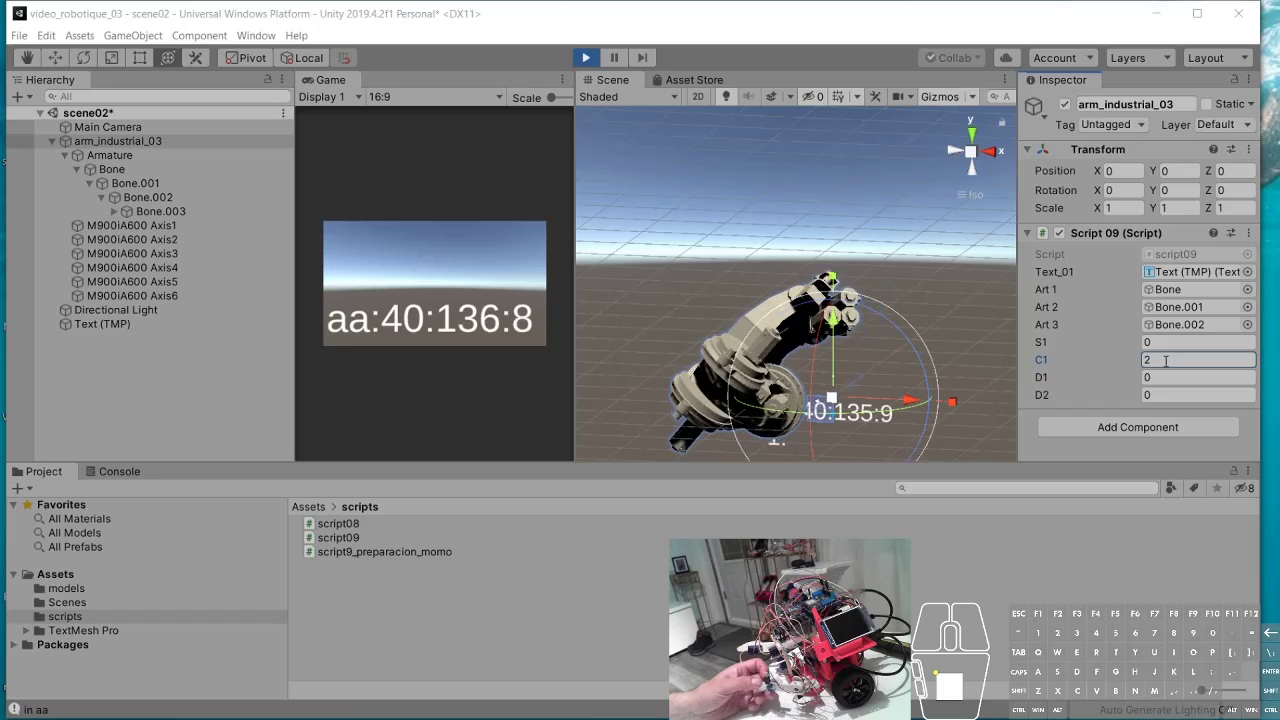
Step: In the running scene, set Script 09's C1 to 3 and both D1 and D2 to 90
{"action": "left_click", "coordinate": [1095, 366]}
{"action": "type", "text": "3"}
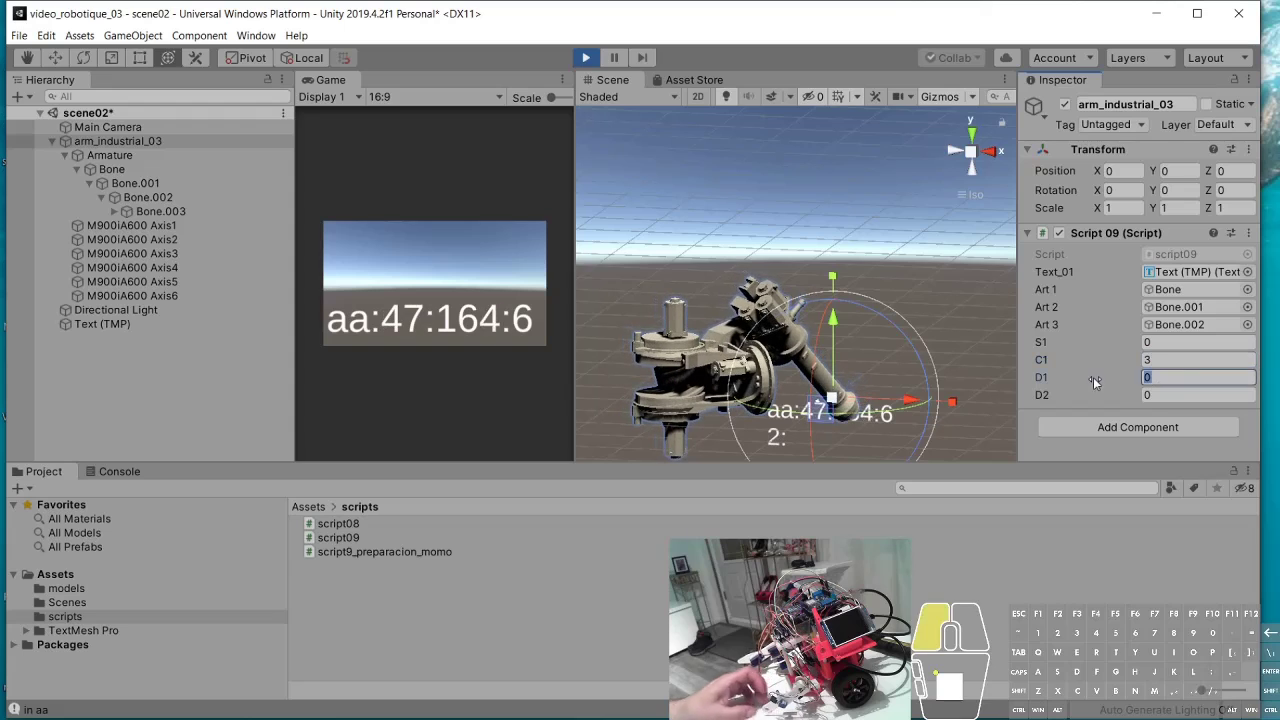
{"action": "left_click", "coordinate": [1092, 377]}
{"action": "type", "text": "90"}
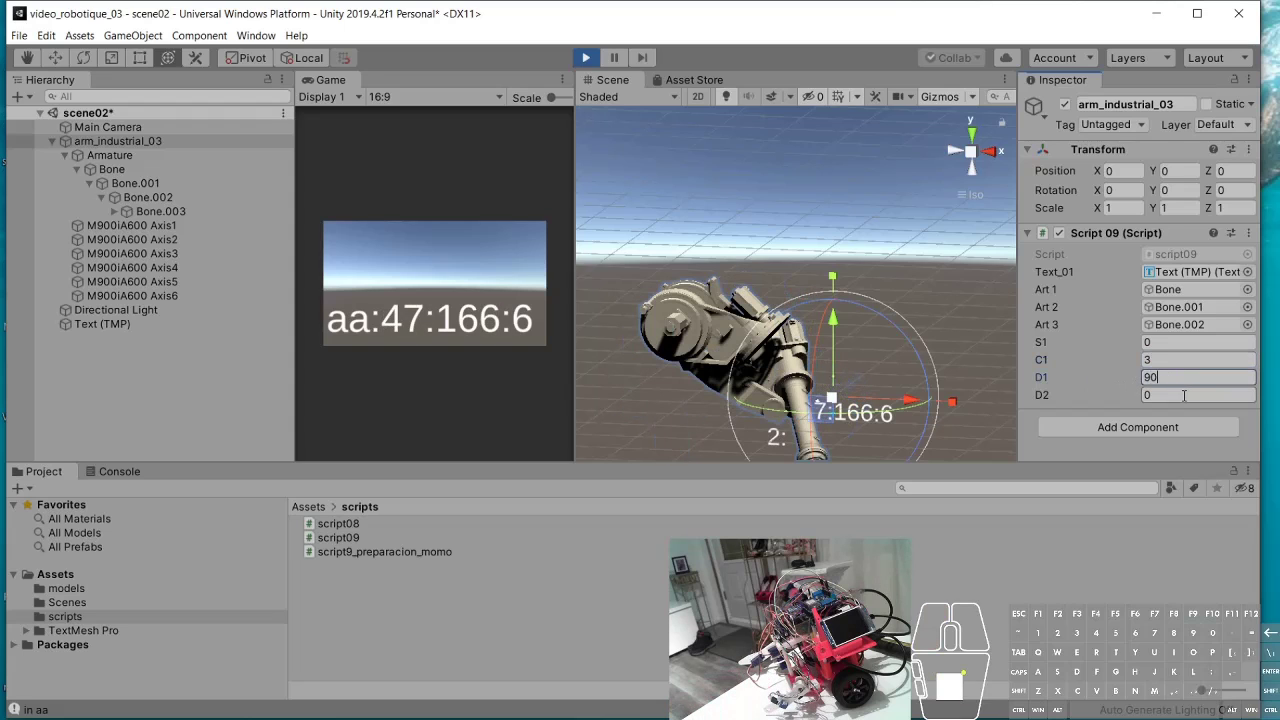
{"action": "left_click", "coordinate": [1052, 396]}
{"action": "type", "text": "90"}
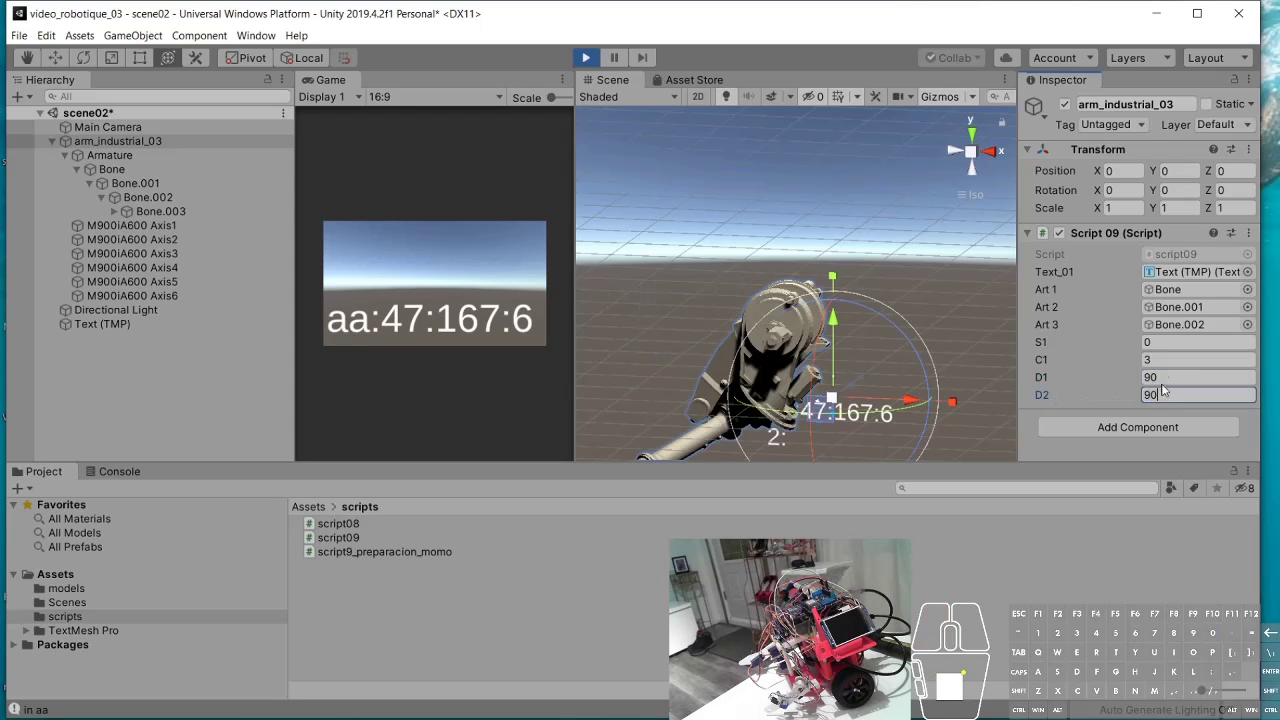
Step: With C1 at 3, reset D1 and D2 to 0 and set D1 alone back to 90
{"action": "left_click", "coordinate": [1170, 377]}
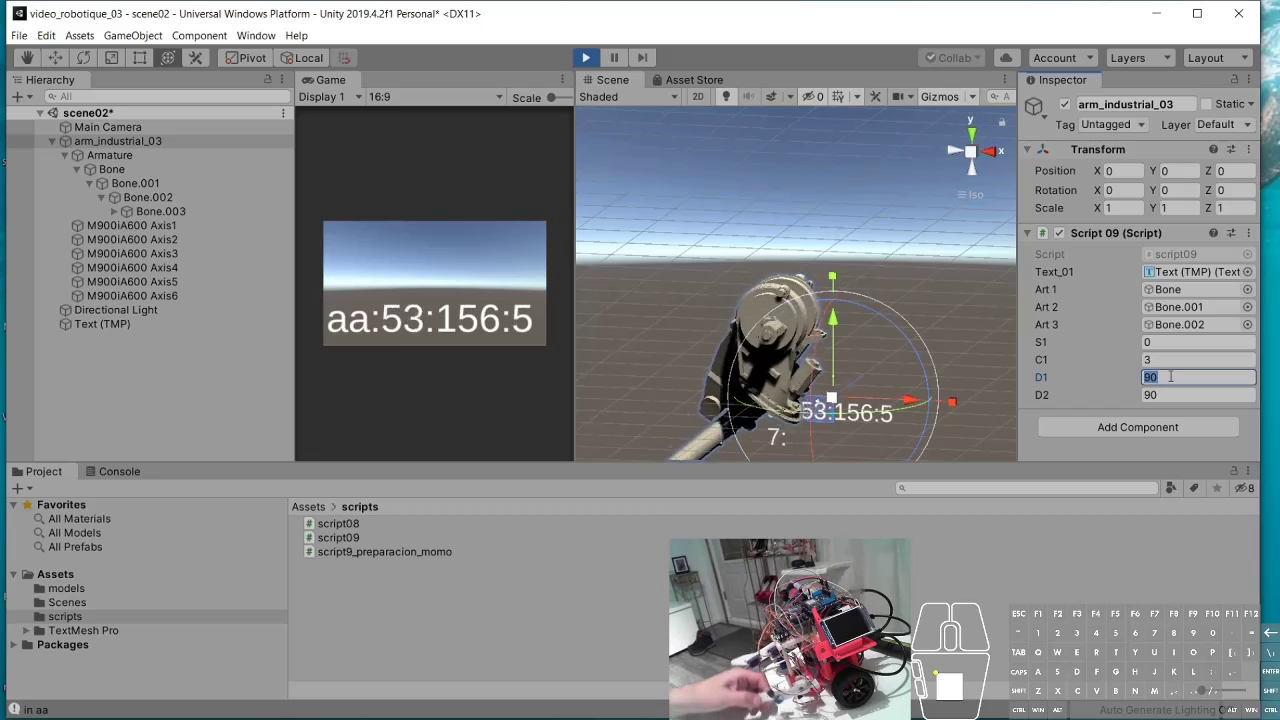
{"action": "type", "text": "0"}
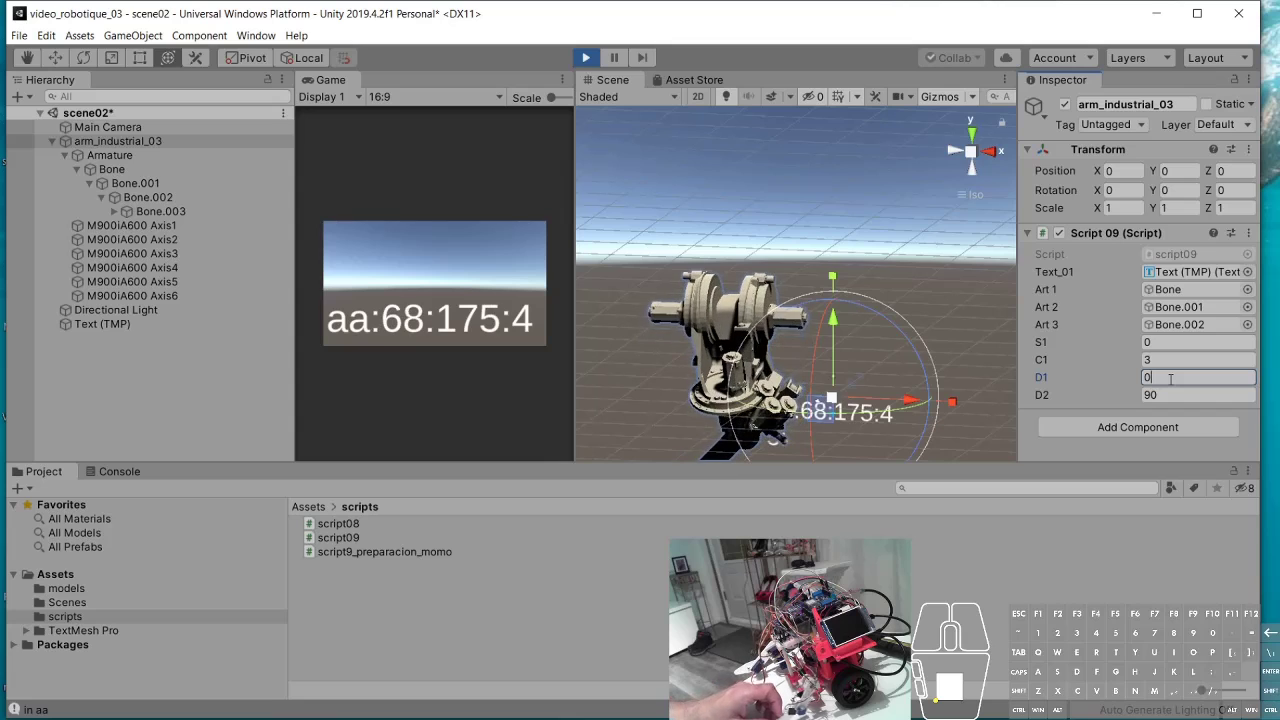
{"action": "key", "text": "Tab"}
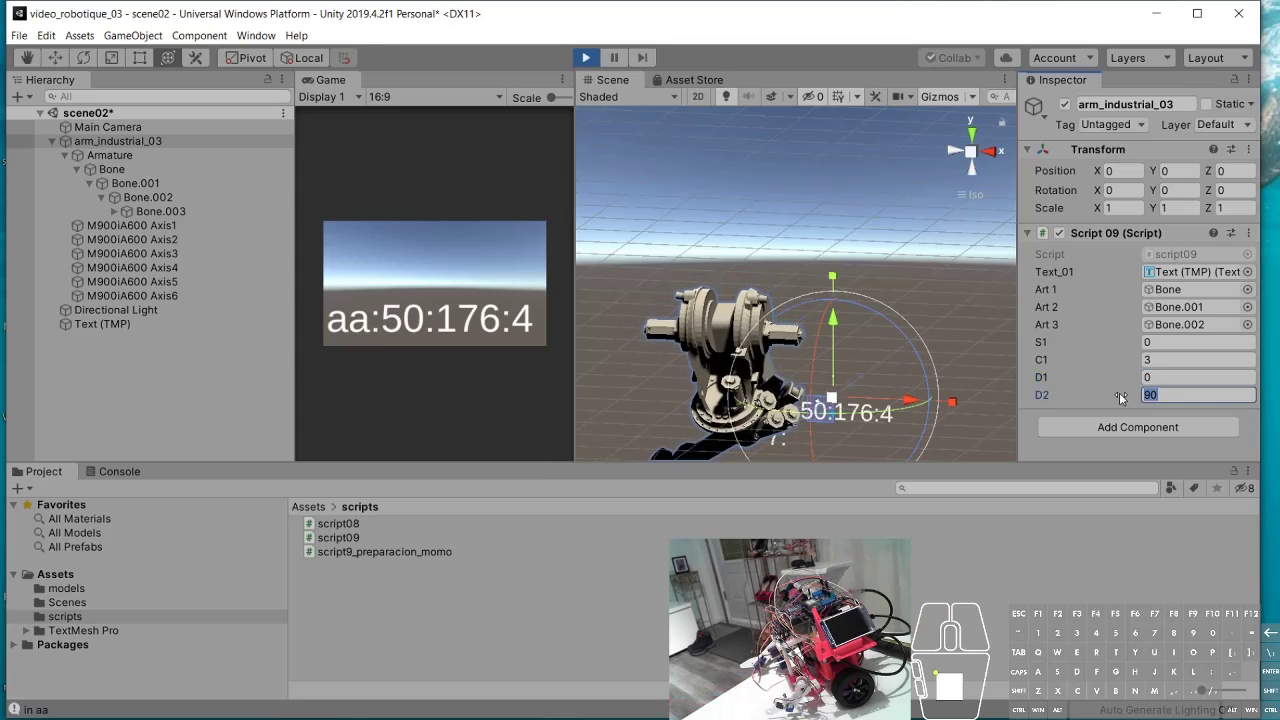
{"action": "type", "text": "0"}
{"action": "left_click", "coordinate": [1075, 376]}
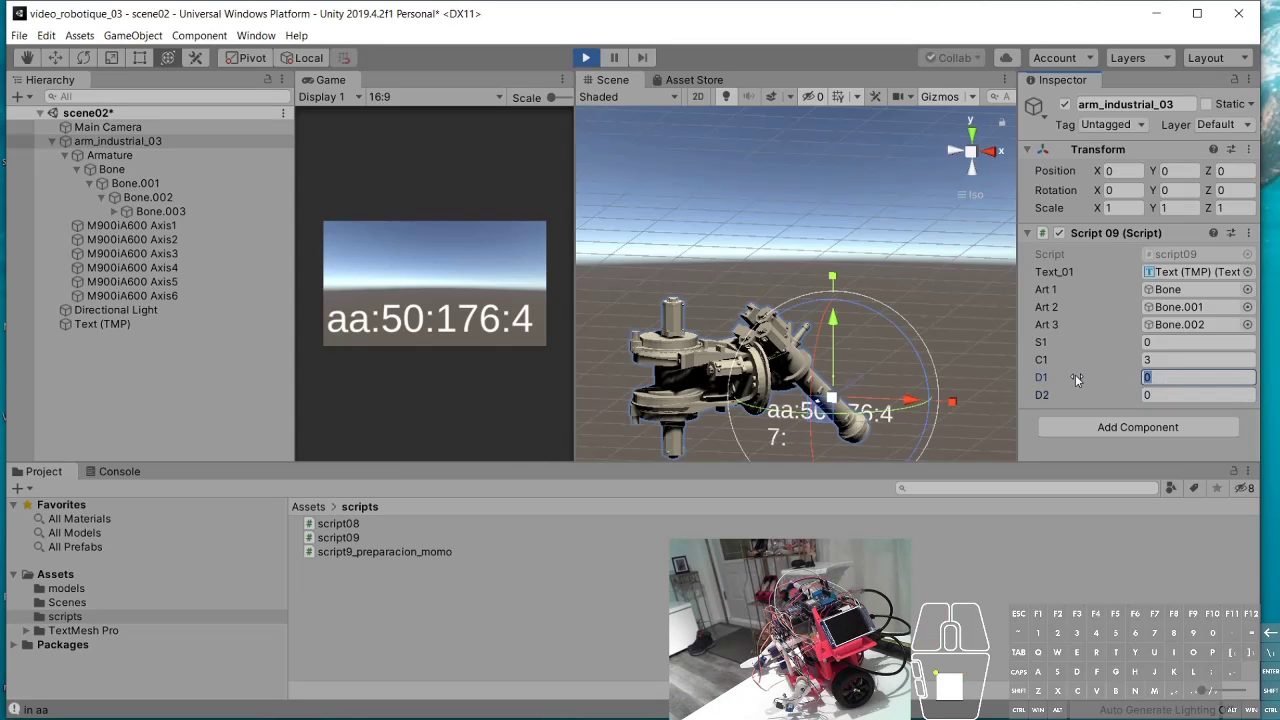
{"action": "type", "text": "90"}
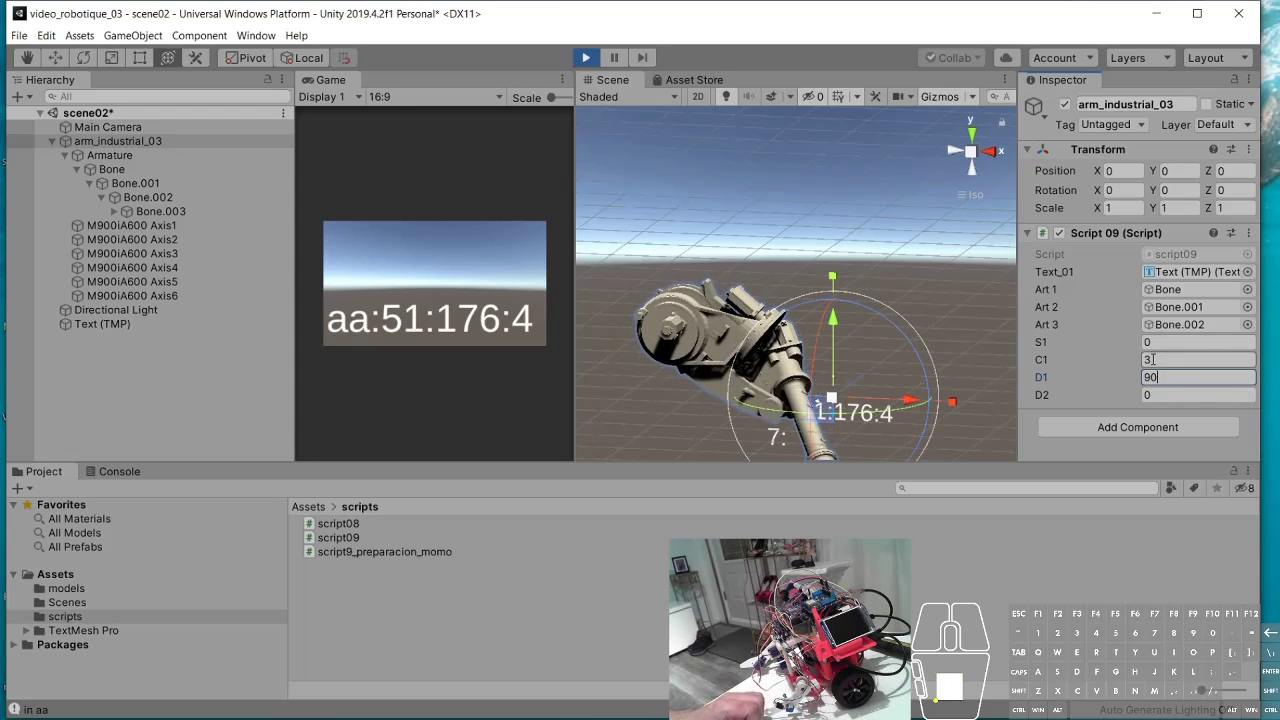
Step: Set Script 09's C1 to 1 and enter 90 for both D1 and D2
{"action": "left_click", "coordinate": [1150, 359]}
{"action": "type", "text": "1"}
{"action": "left_click", "coordinate": [1168, 376]}
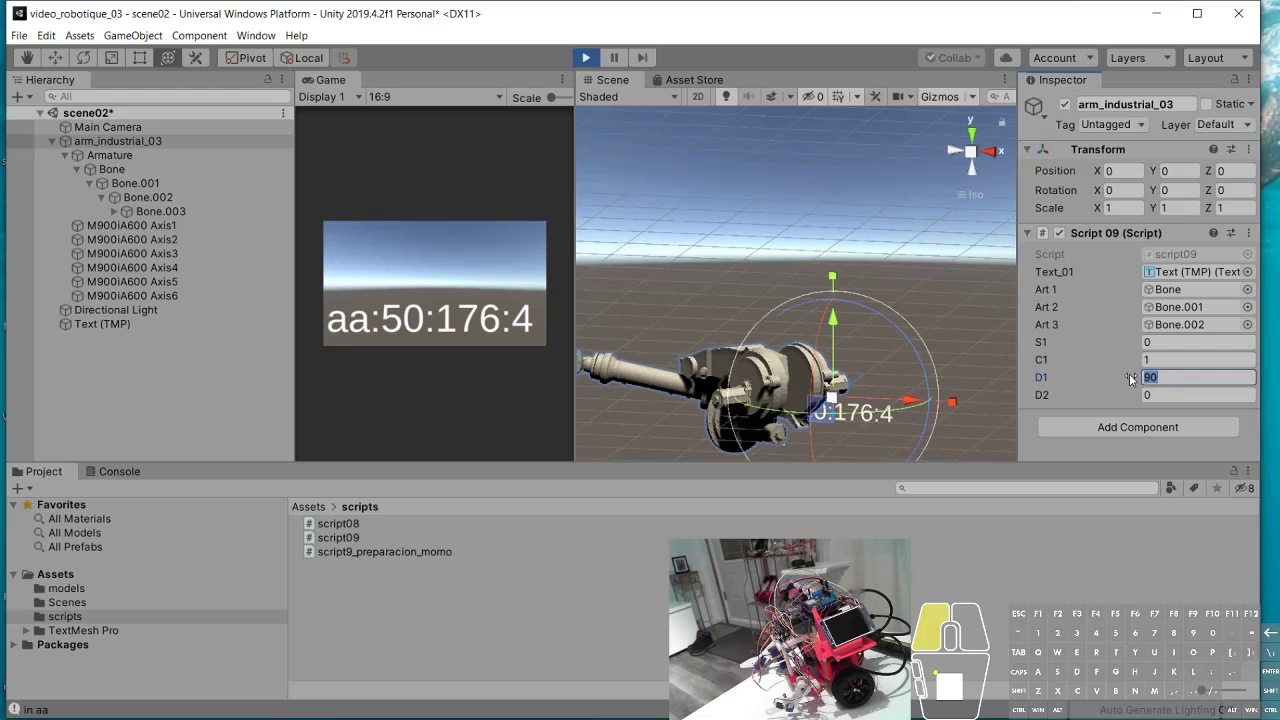
{"action": "type", "text": "90"}
{"action": "left_click", "coordinate": [1165, 393]}
{"action": "type", "text": "90"}
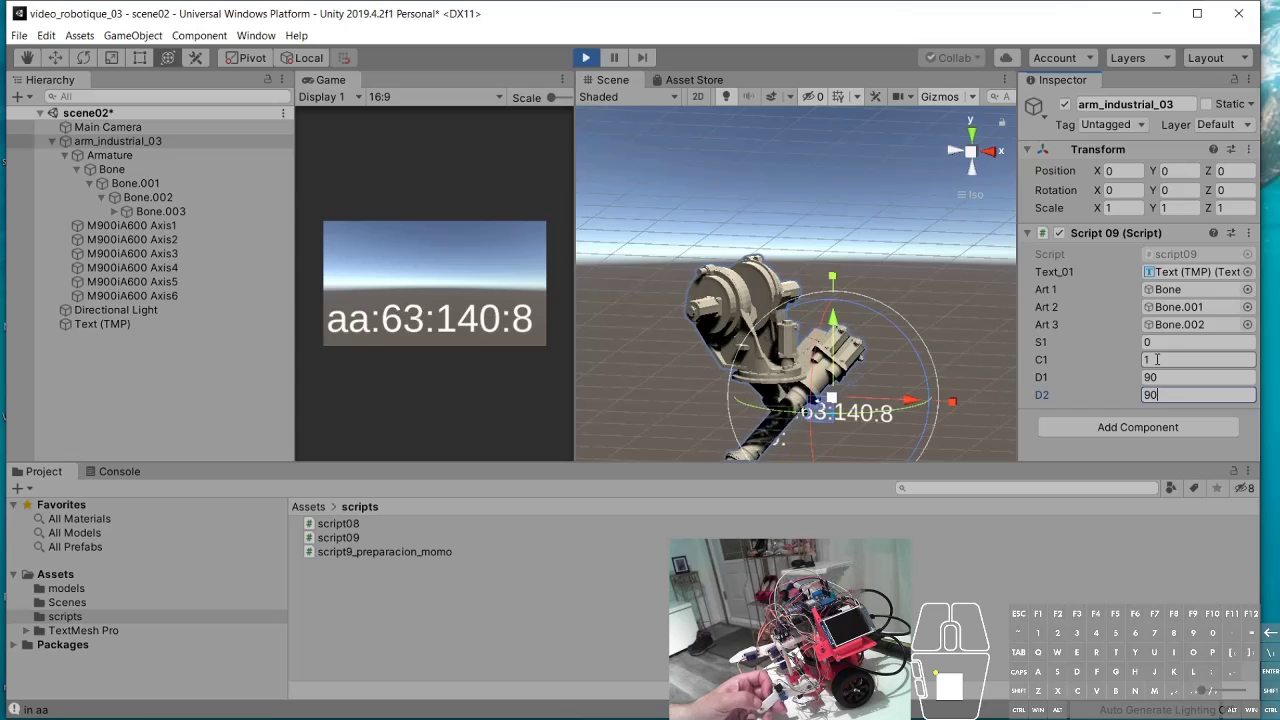
Step: Review Script 09's C1, D1 and D2 values on arm_industrial_03 and stop the running scene
{"action": "left_click", "coordinate": [1157, 359]}
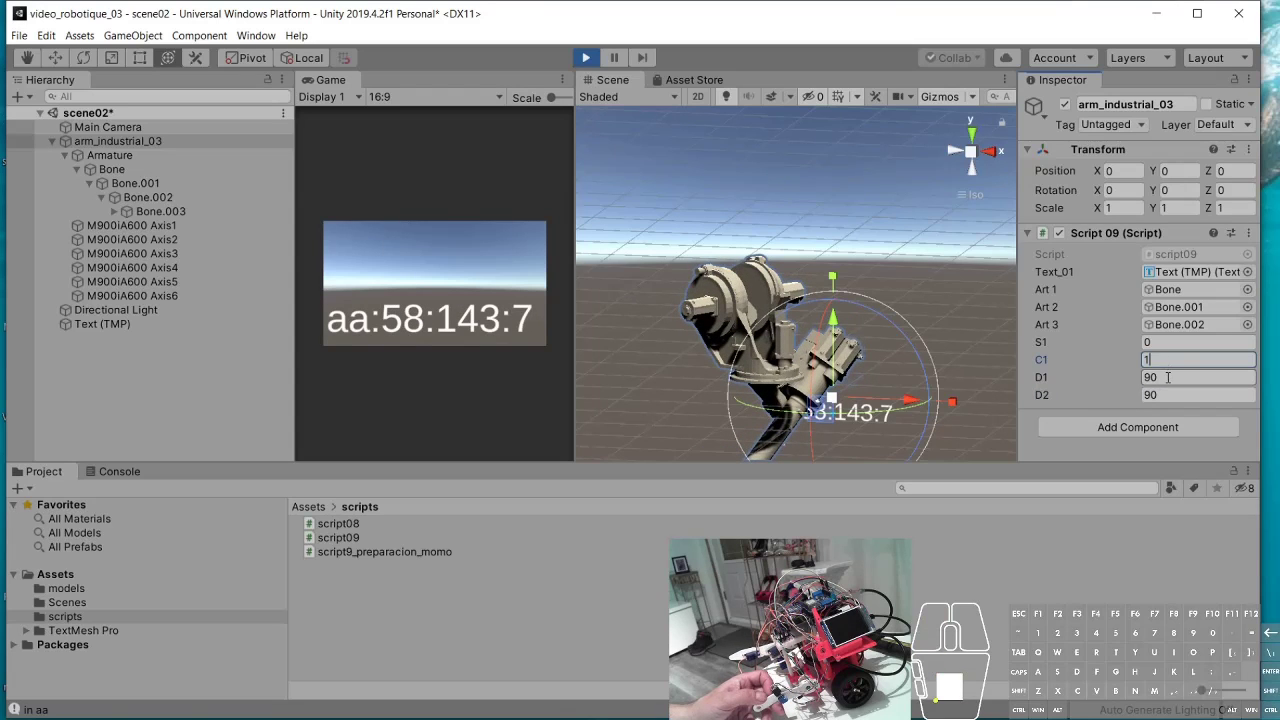
{"action": "left_click", "coordinate": [1167, 377]}
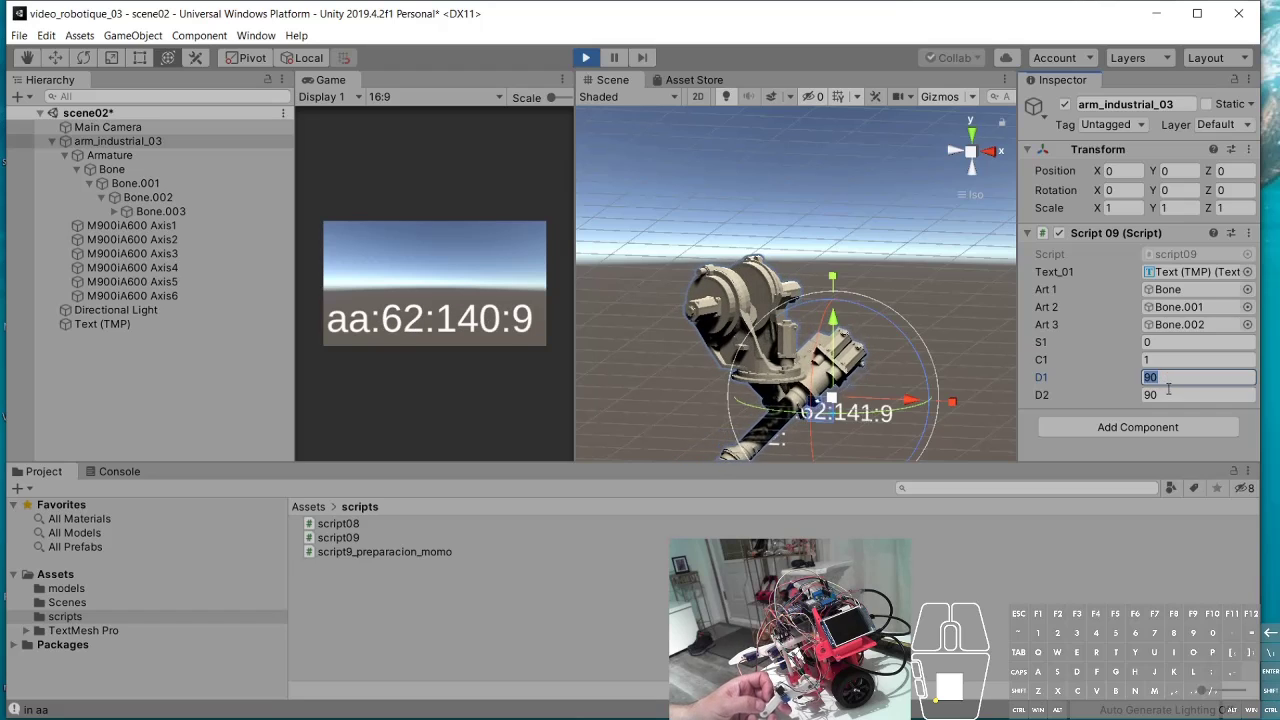
{"action": "left_click", "coordinate": [1168, 394]}
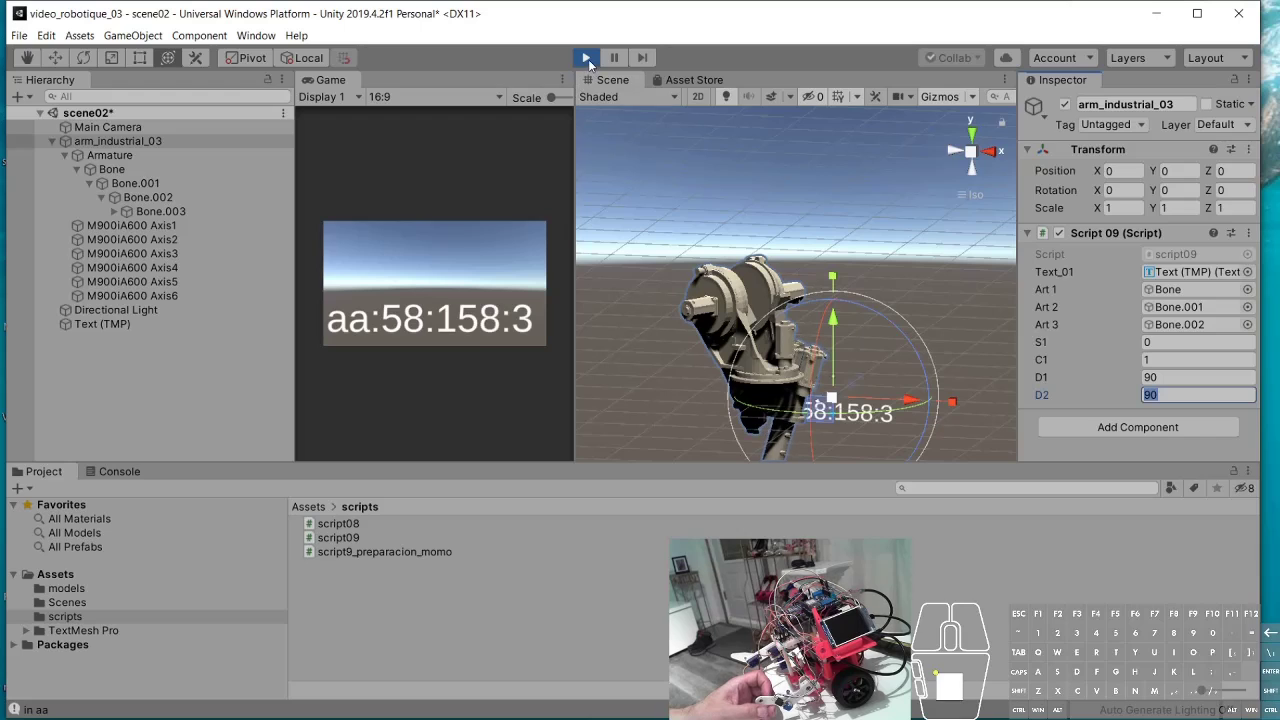
{"action": "left_click", "coordinate": [587, 59]}
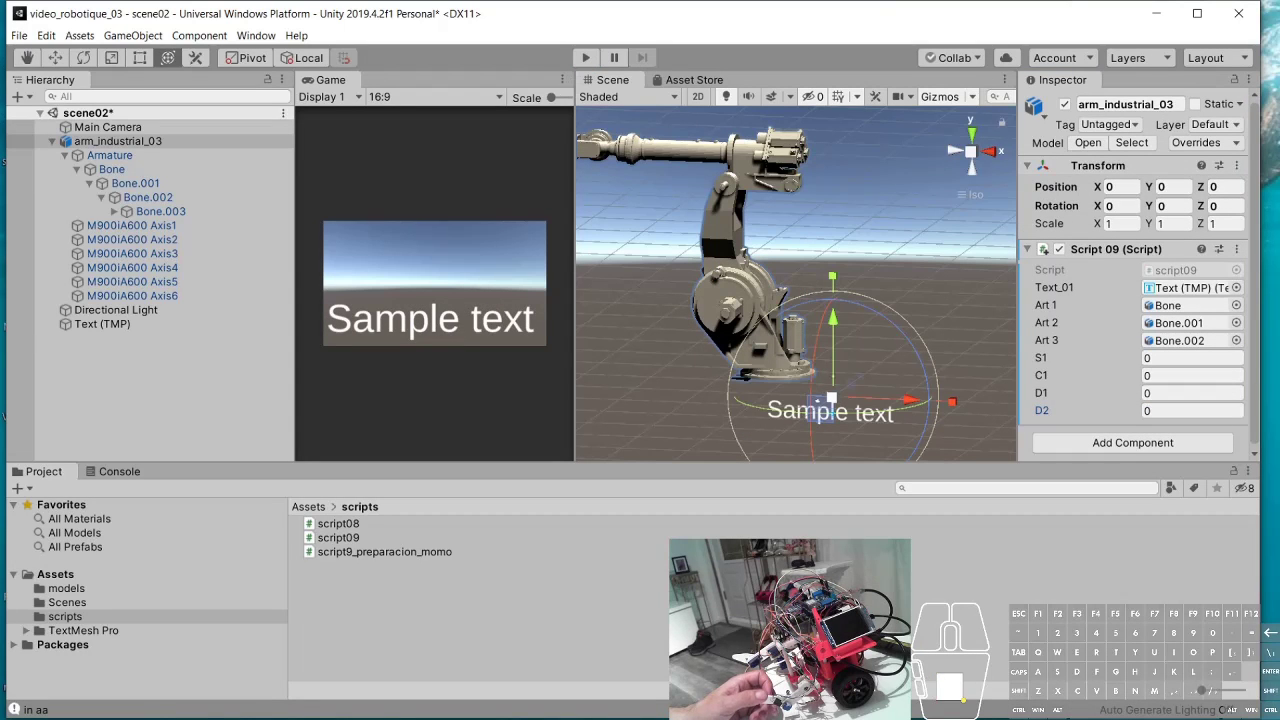
Step: Switch to Notepad++ and replace the _Art2 rotation line in script09.cs with an aligned copy of the three c1 conditional rotation lines
{"action": "key", "text": "alt+Tab"}
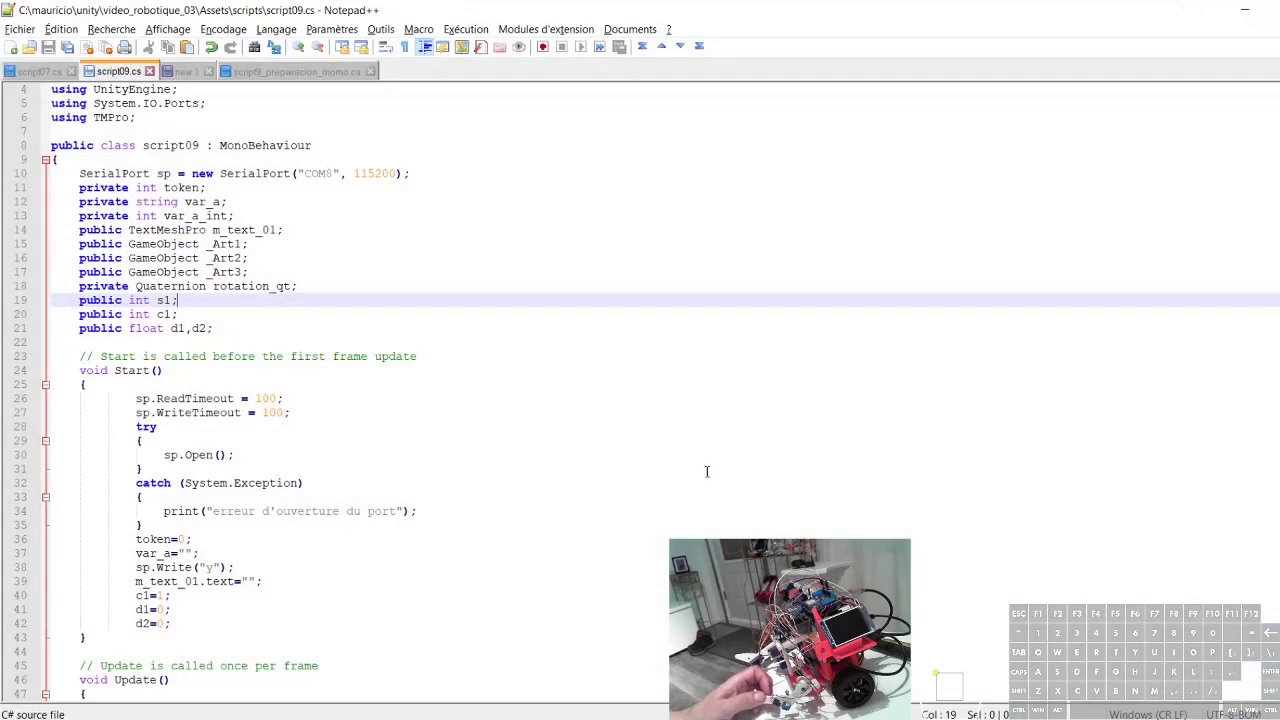
{"action": "scroll", "coordinate": [449, 433], "scroll_direction": "down", "scroll_amount": 14}
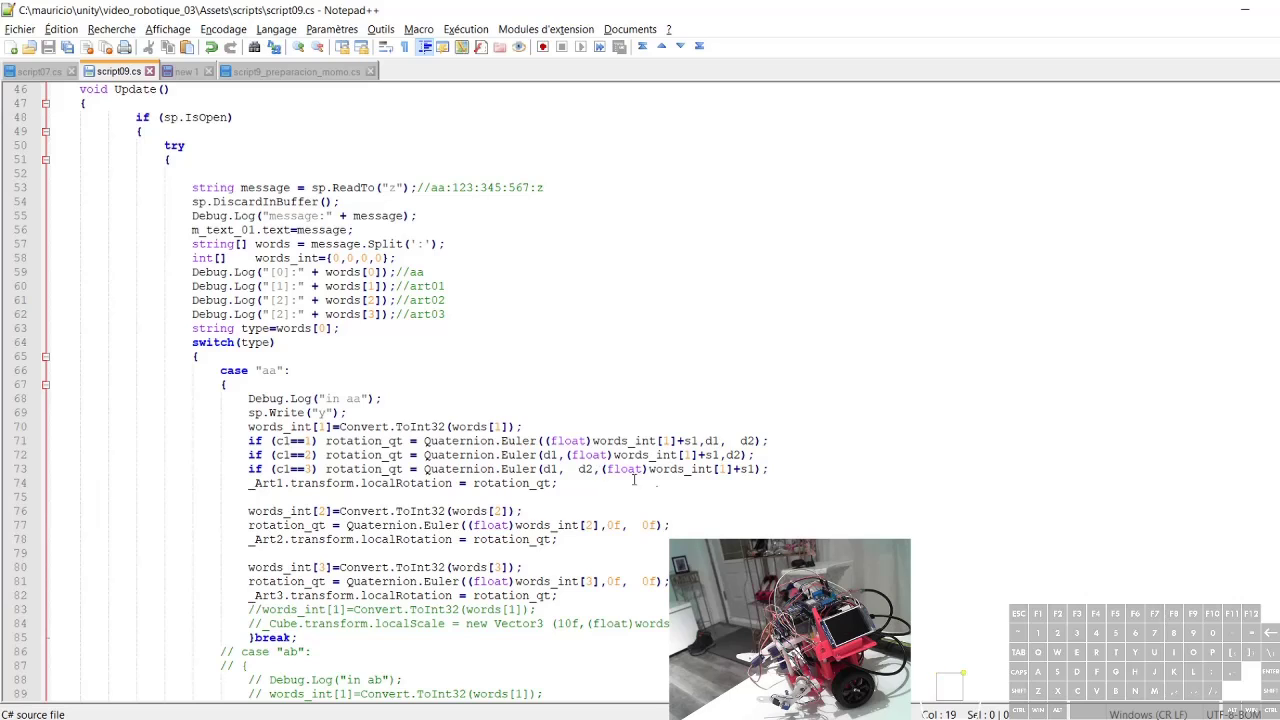
{"action": "left_click_drag", "start_coordinate": [767, 471], "coordinate": [54, 441]}
{"action": "key", "text": "ctrl+c"}
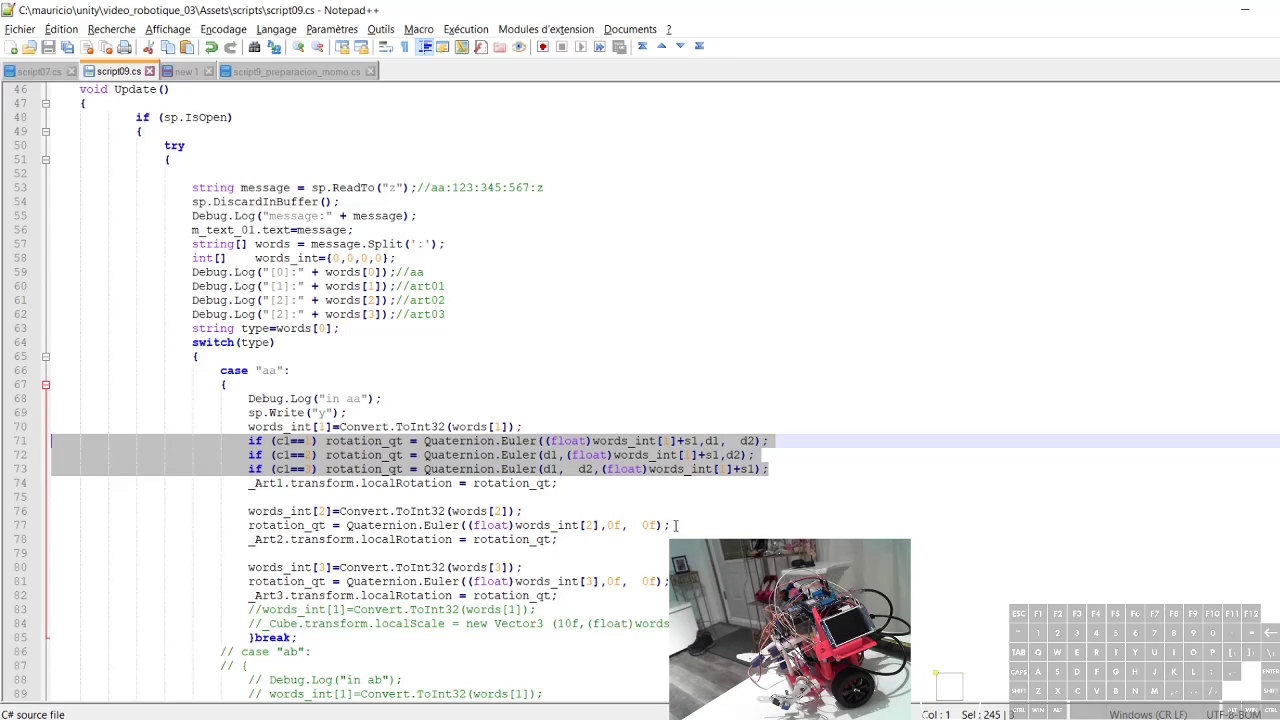
{"action": "left_click_drag", "start_coordinate": [676, 525], "coordinate": [277, 525]}
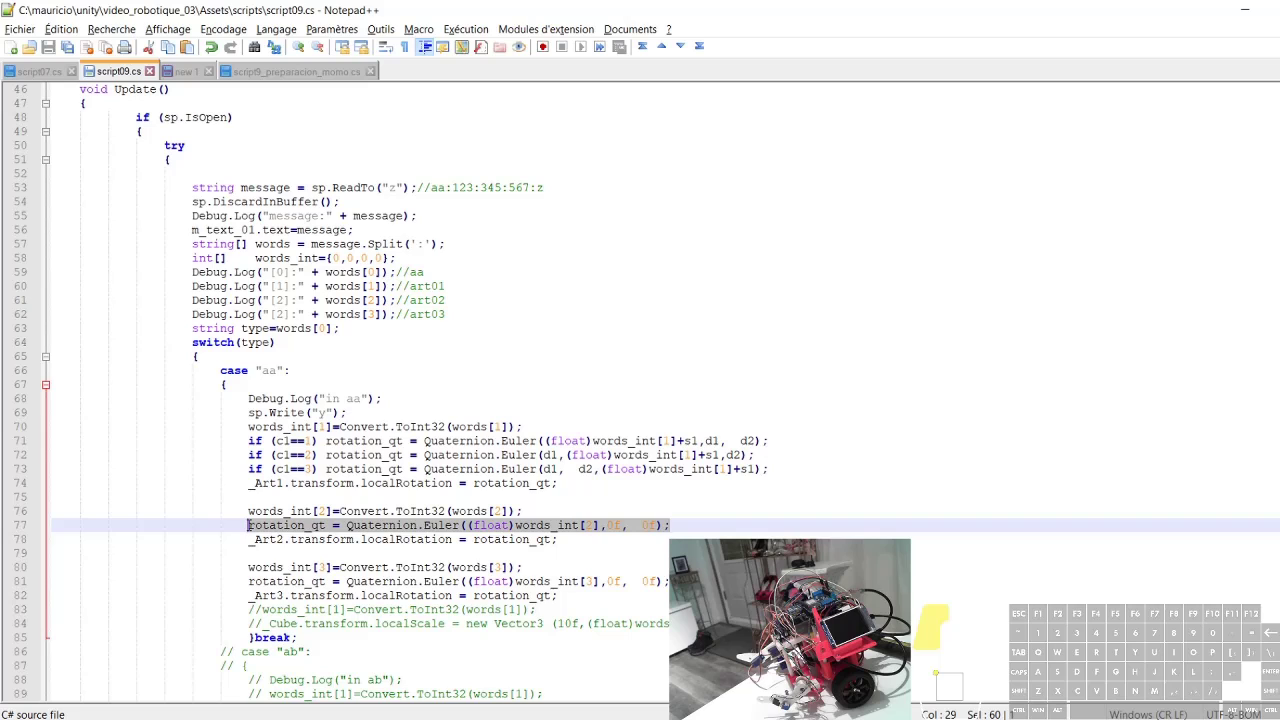
{"action": "key", "text": "ctrl+v"}
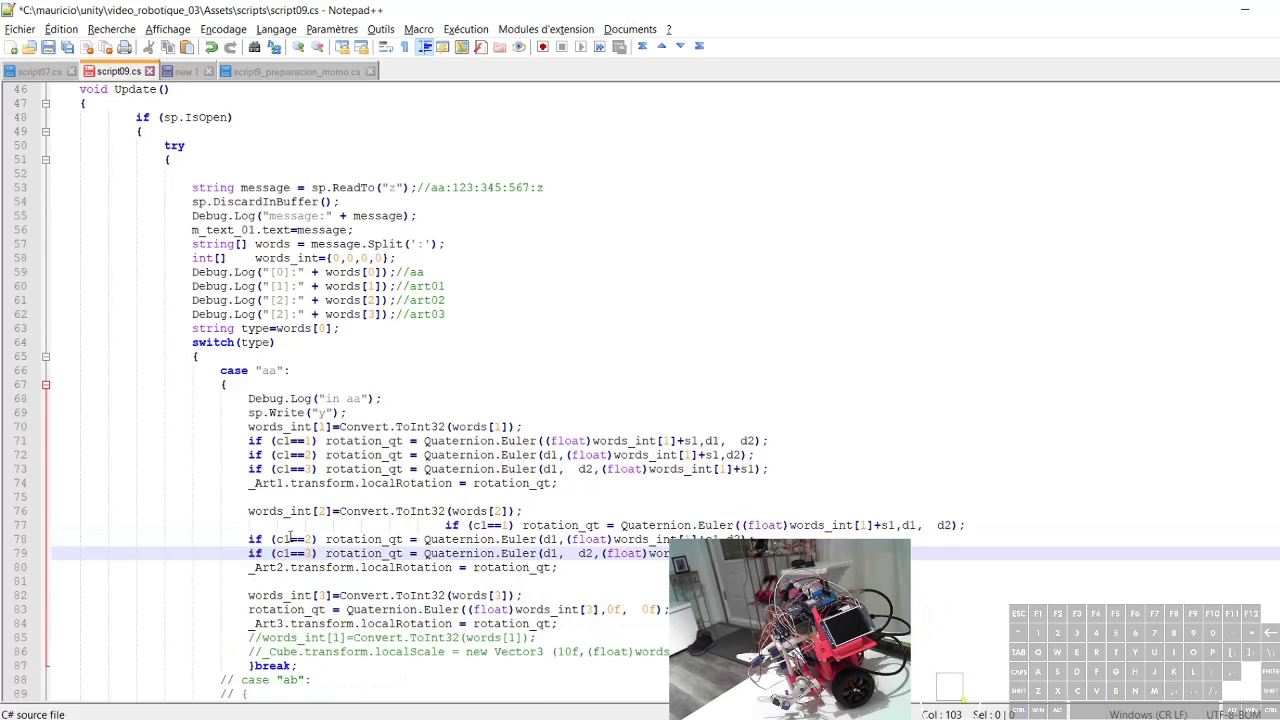
{"action": "left_click", "coordinate": [289, 539]}
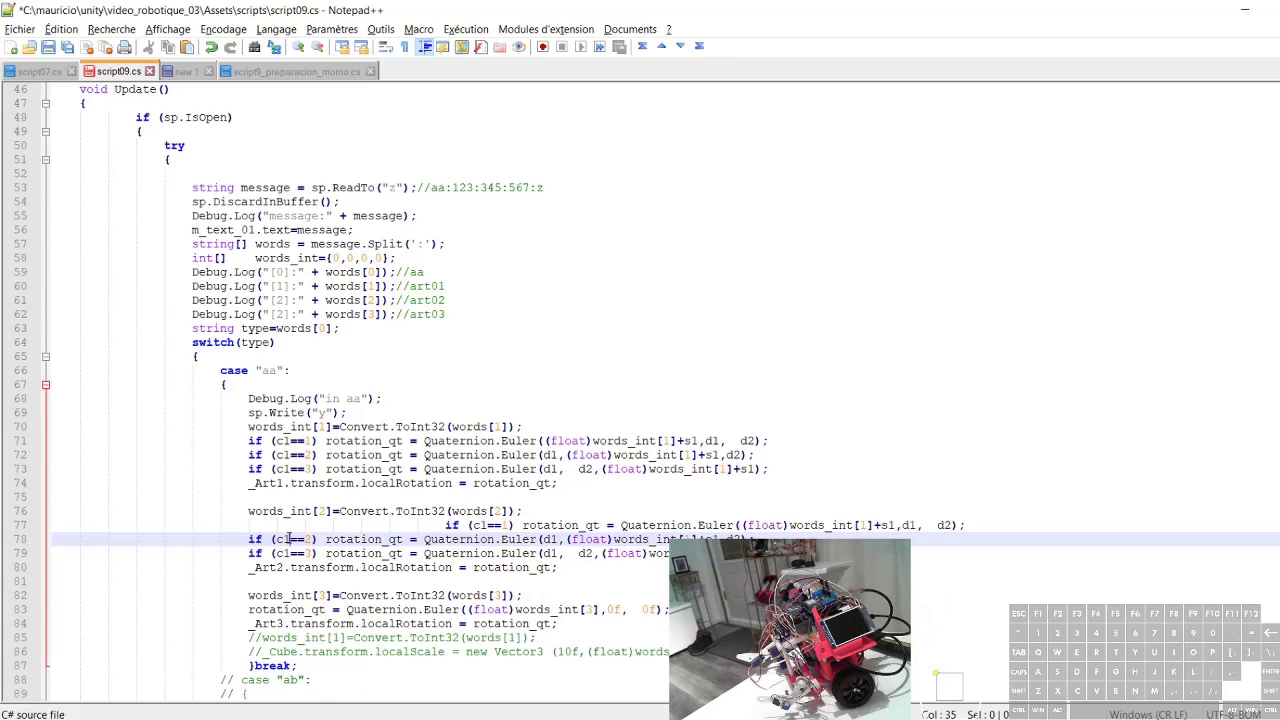
{"action": "left_click", "coordinate": [250, 526]}
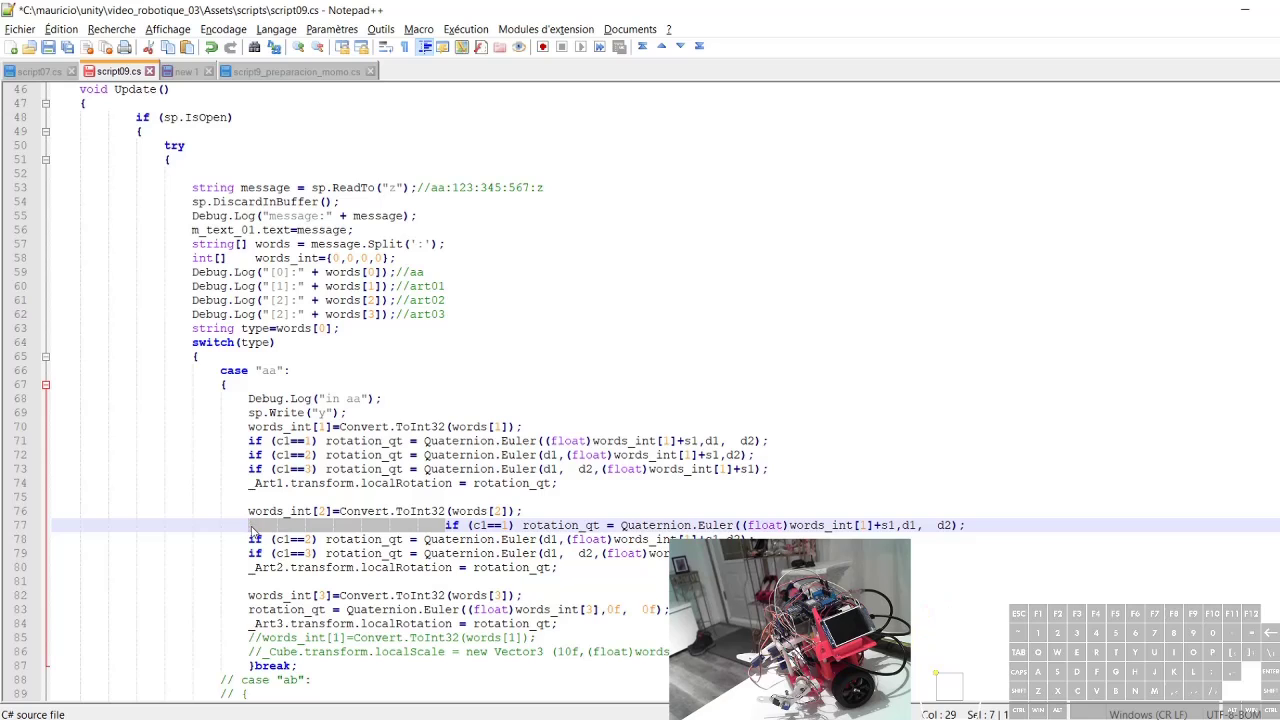
{"action": "key", "text": "ctrl+Delete"}
Step: Change c1 to c2 in the three if conditions above the _Art2 rotation assignment
{"action": "double_click", "coordinate": [283, 525]}
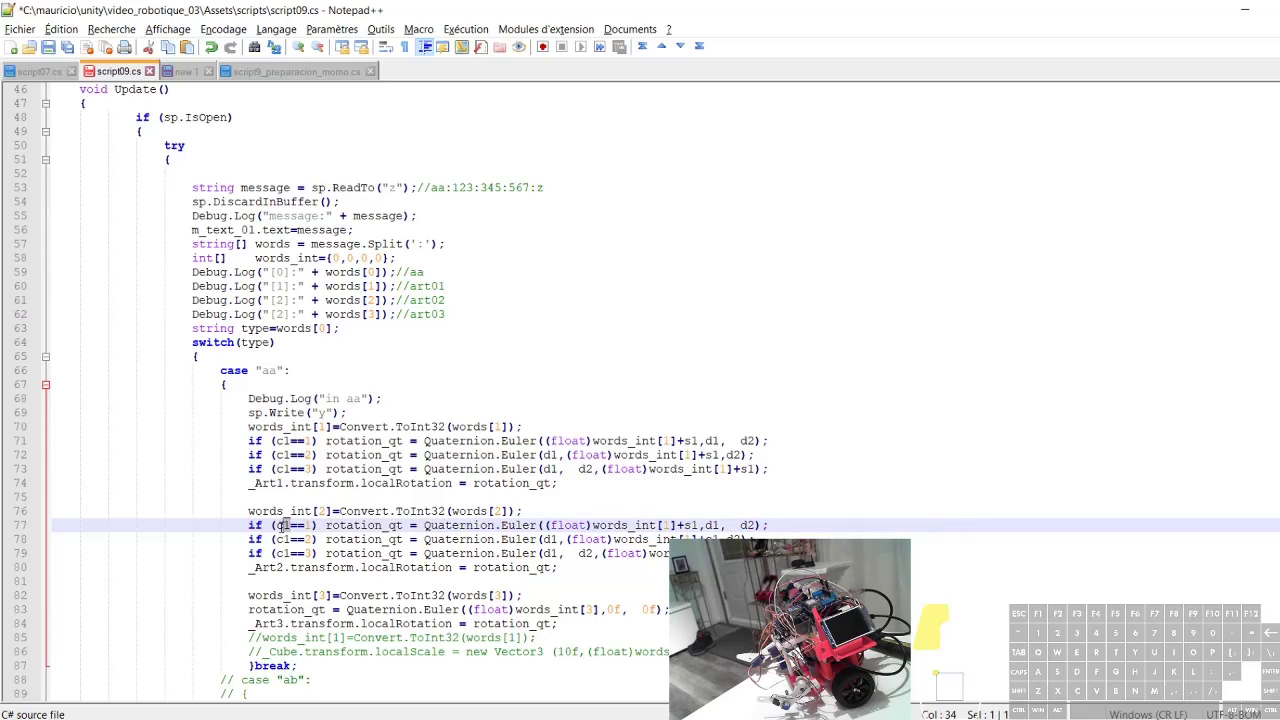
{"action": "type", "text": "2"}
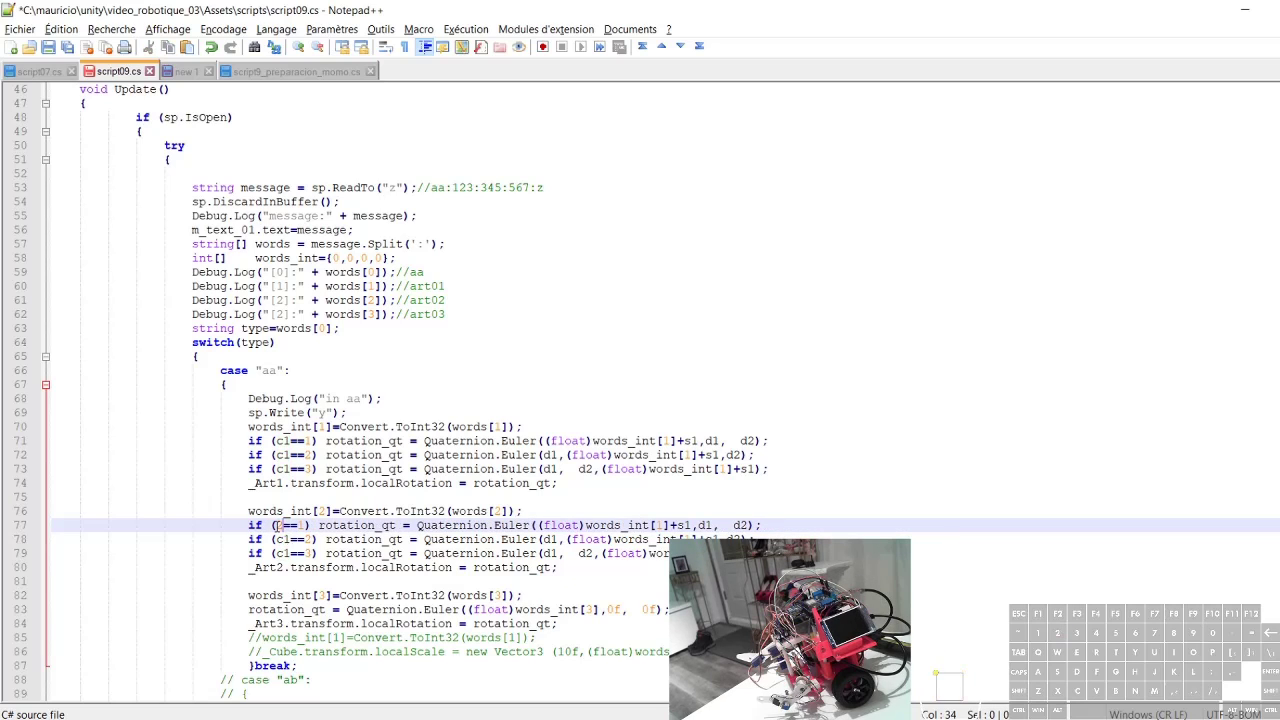
{"action": "key", "text": "Left"}
{"action": "type", "text": "c"}
{"action": "key", "text": "Escape"}
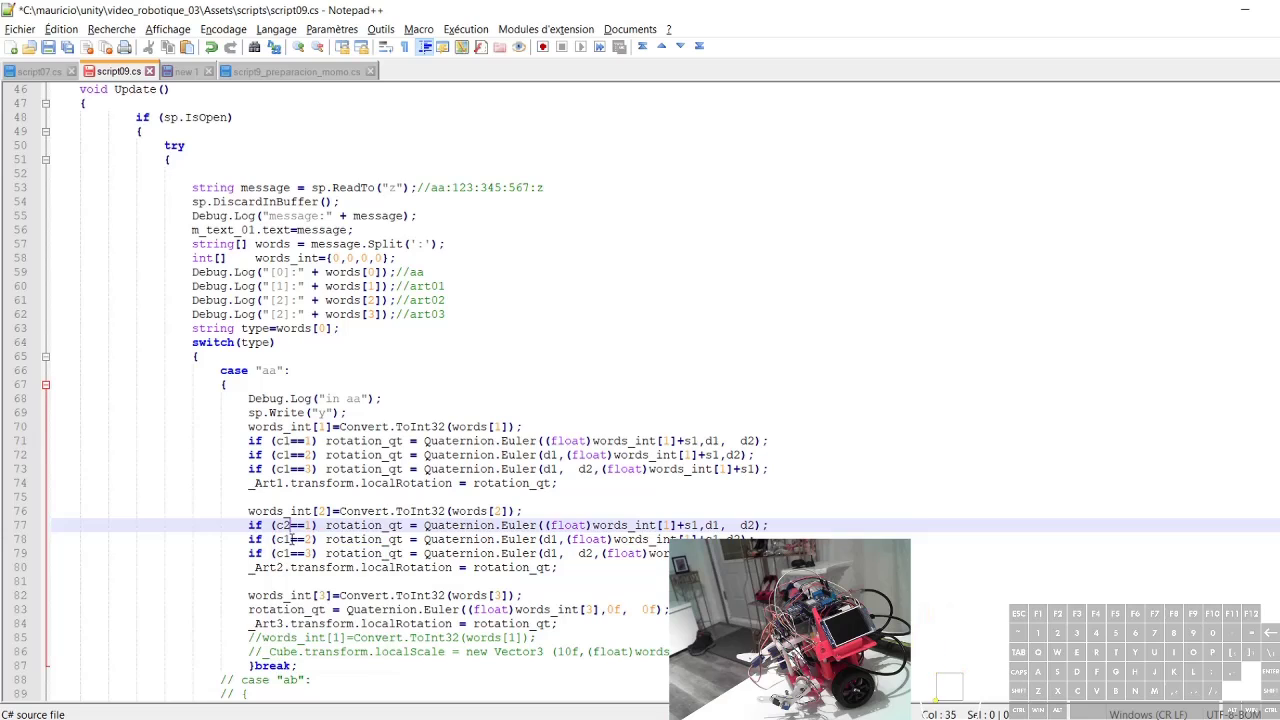
{"action": "left_click", "coordinate": [290, 539]}
{"action": "key", "text": "BackSpace"}
{"action": "type", "text": "2"}
{"action": "left_click", "coordinate": [291, 553]}
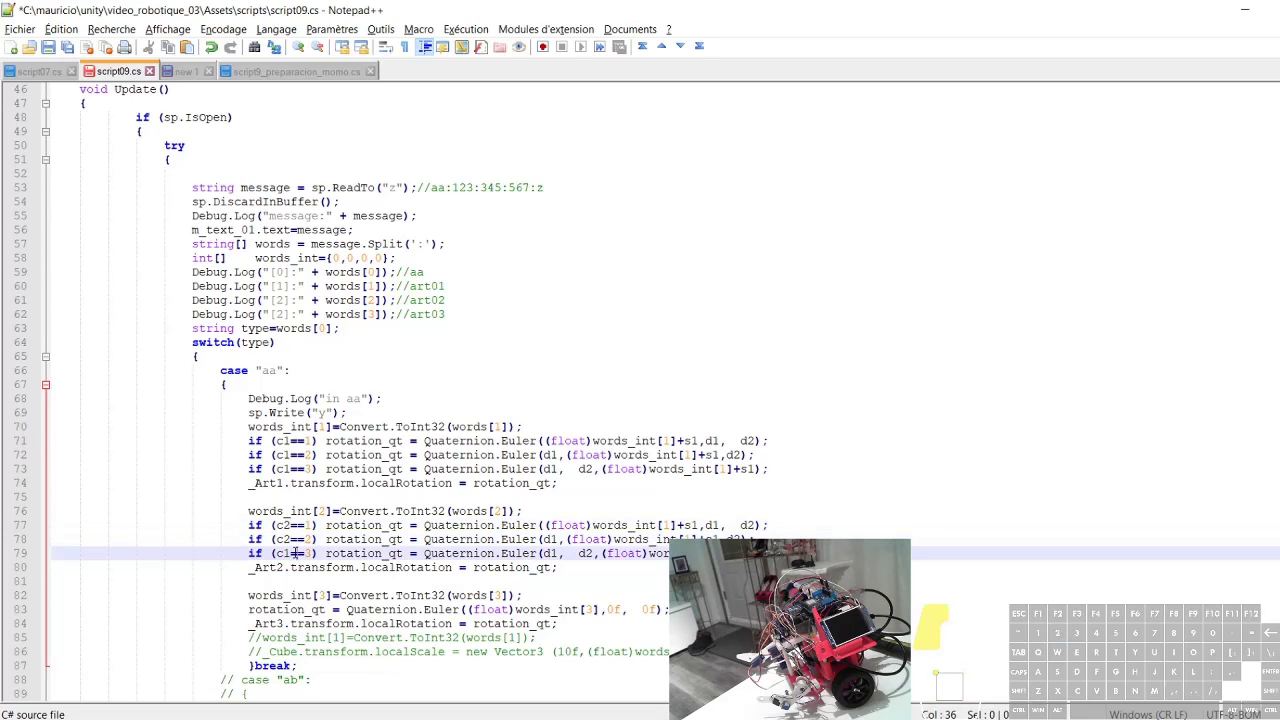
{"action": "key", "text": "BackSpace"}
{"action": "type", "text": "2"}
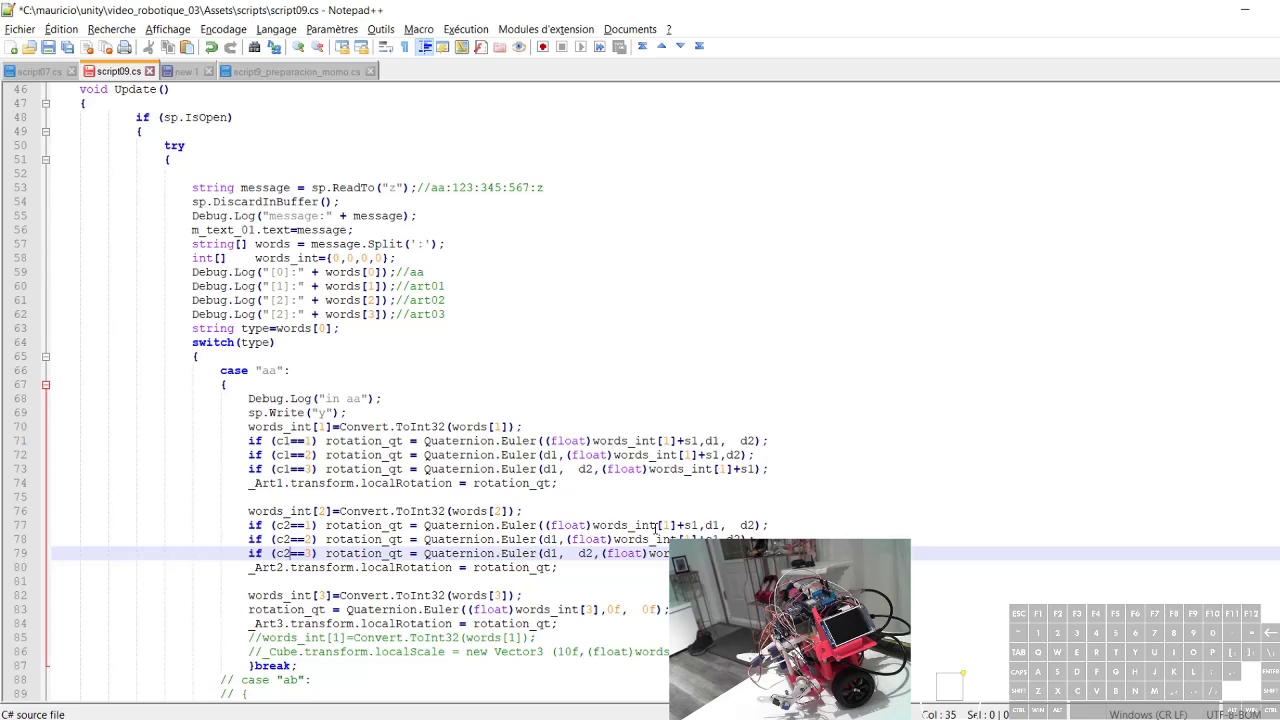
Step: Replace s1 with s2 in the three Quaternion.Euler lines of the _Art2 block
{"action": "left_click_drag", "start_coordinate": [689, 525], "coordinate": [697, 526]}
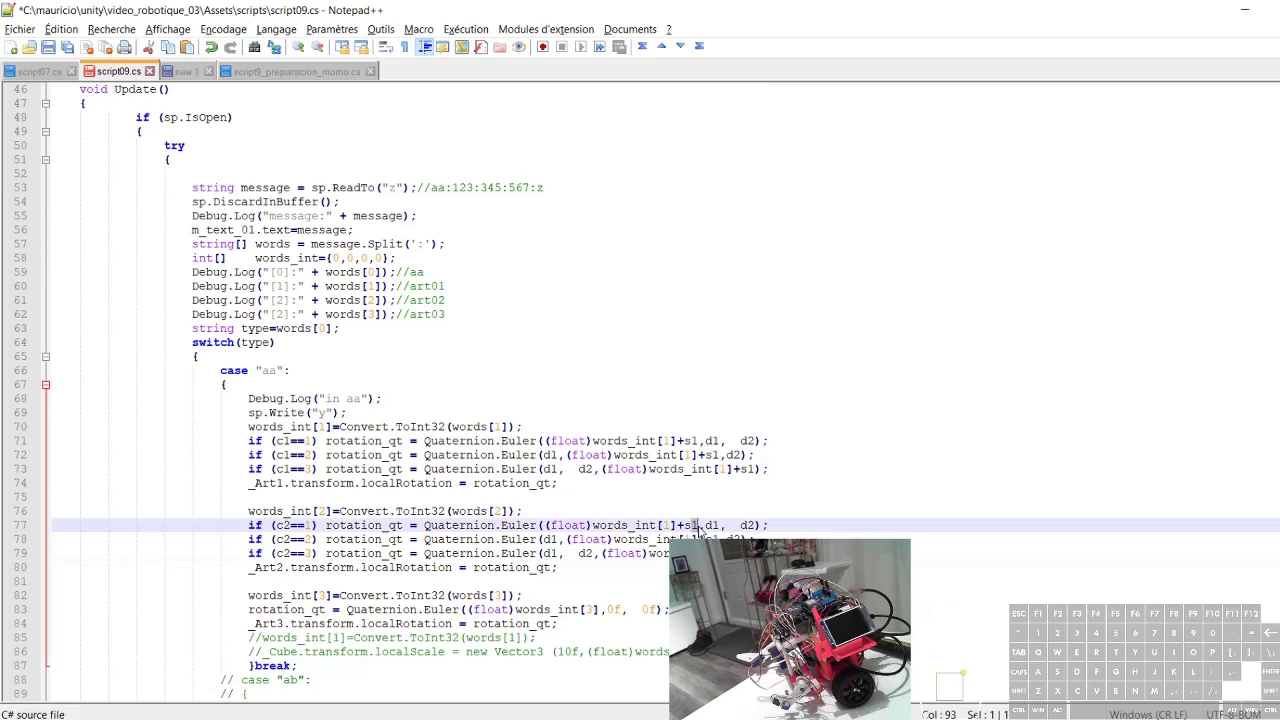
{"action": "type", "text": "2"}
{"action": "left_click", "coordinate": [719, 539]}
{"action": "key", "text": "Down"}
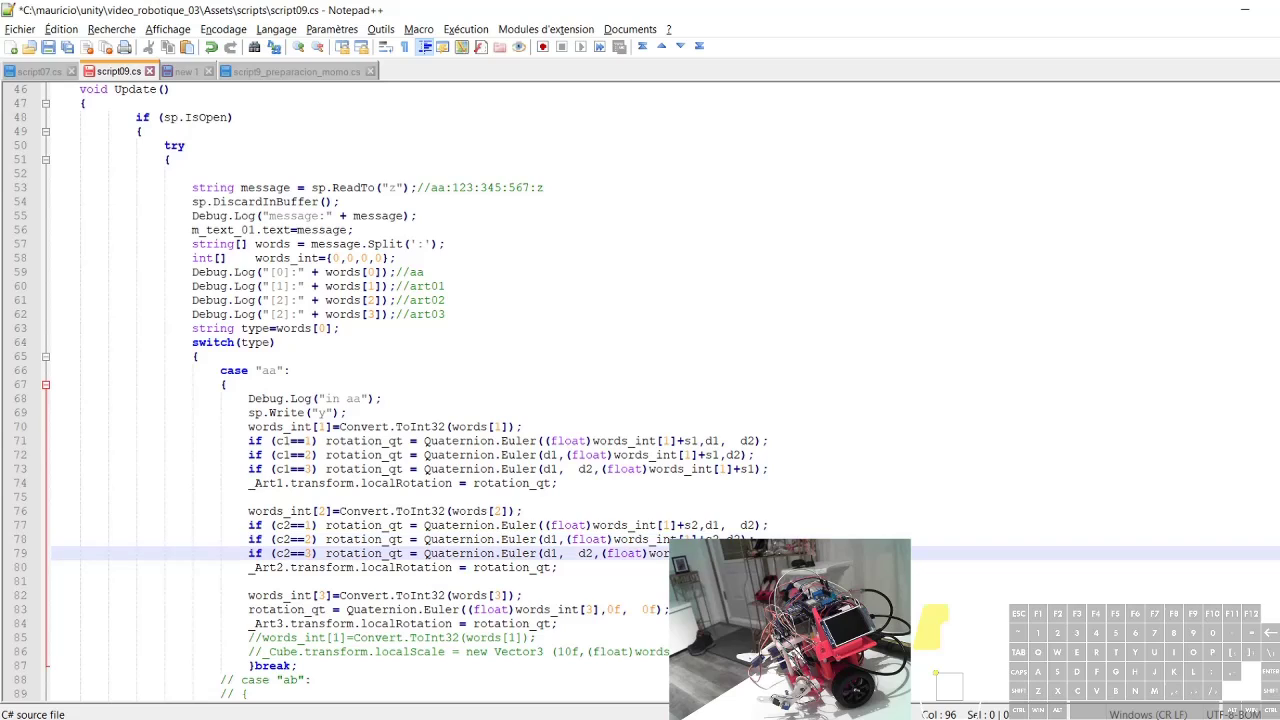
{"action": "key", "text": "Right"}
{"action": "key", "text": "Right"}
{"action": "key", "text": "Down"}
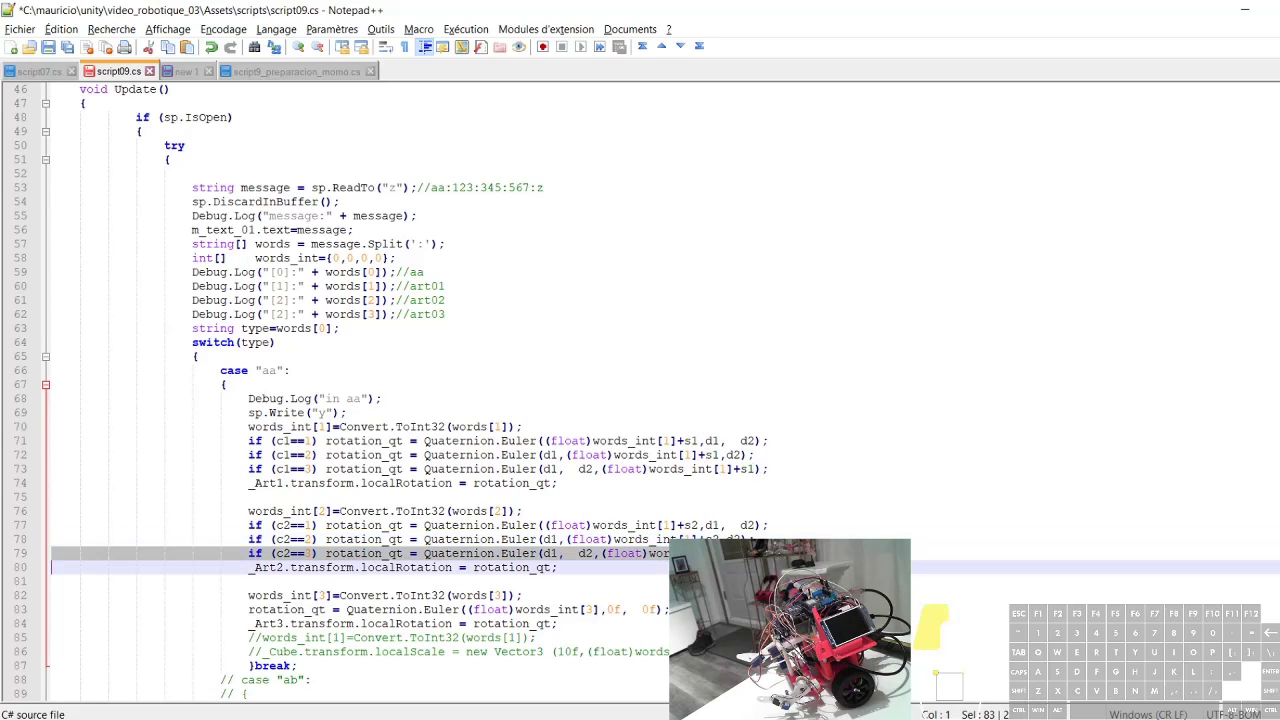
{"action": "key", "text": "Up"}
{"action": "left_click_drag", "start_coordinate": [748, 553], "coordinate": [755, 553]}
{"action": "left_click", "coordinate": [755, 553]}
{"action": "left_click", "coordinate": [755, 553]}
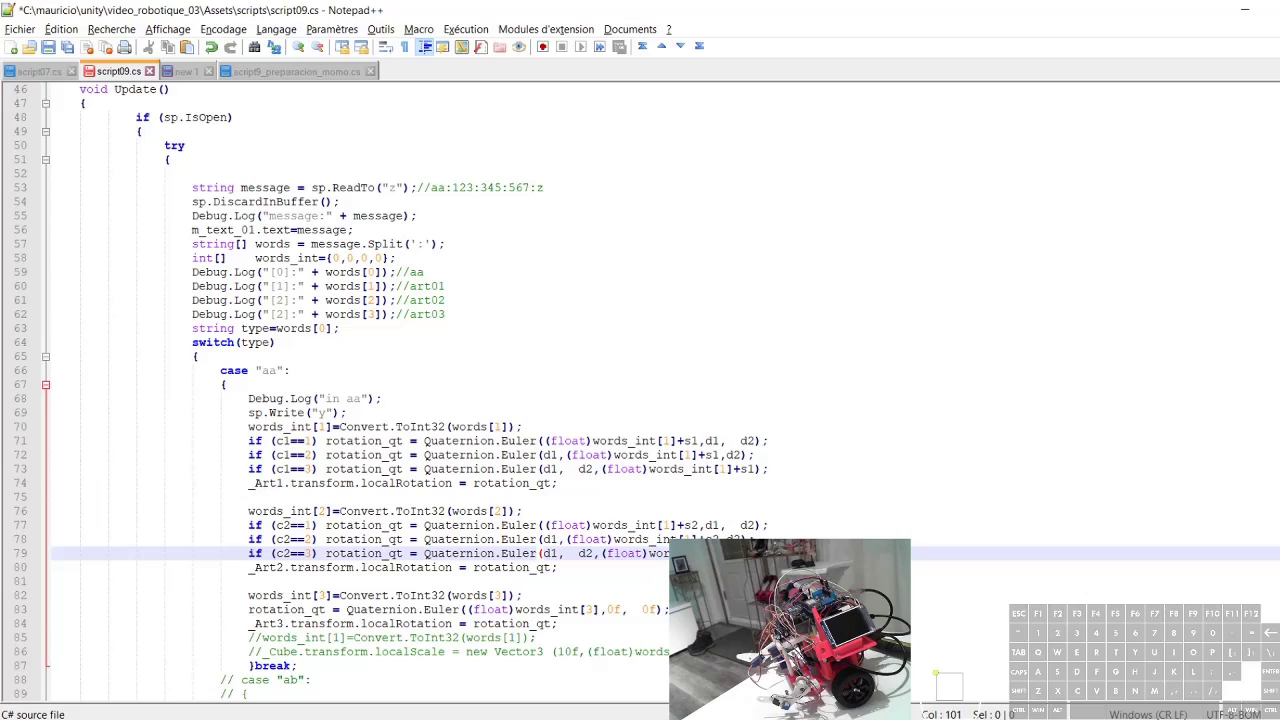
Step: Change the words_int index to 2 in the three c2 rotation lines
{"action": "left_click_drag", "start_coordinate": [663, 525], "coordinate": [689, 538]}
{"action": "type", "text": "2=="}
{"action": "type", "text": "2"}
{"action": "left_click", "coordinate": [725, 553]}
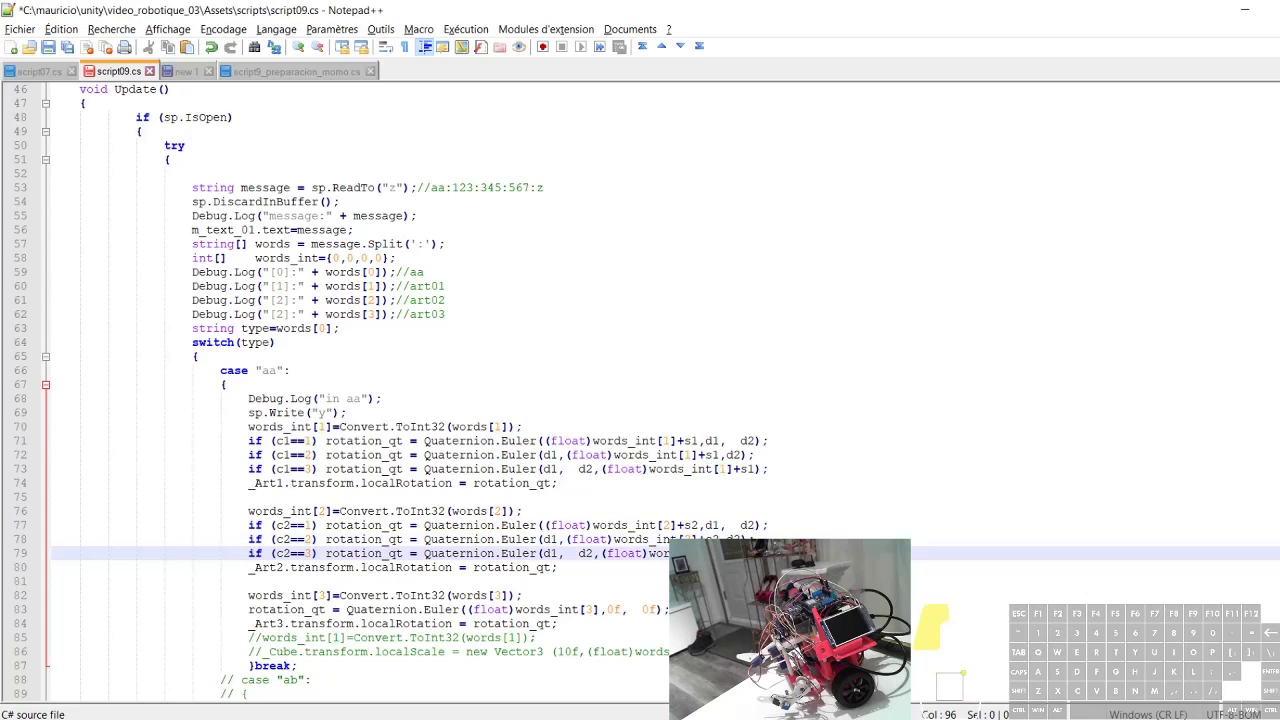
Step: Replace d1 and d2 with d3 and d4 in all three c2 rotation lines
{"action": "left_click_drag", "start_coordinate": [719, 526], "coordinate": [747, 526]}
{"action": "type", "text": "3,  d4"}
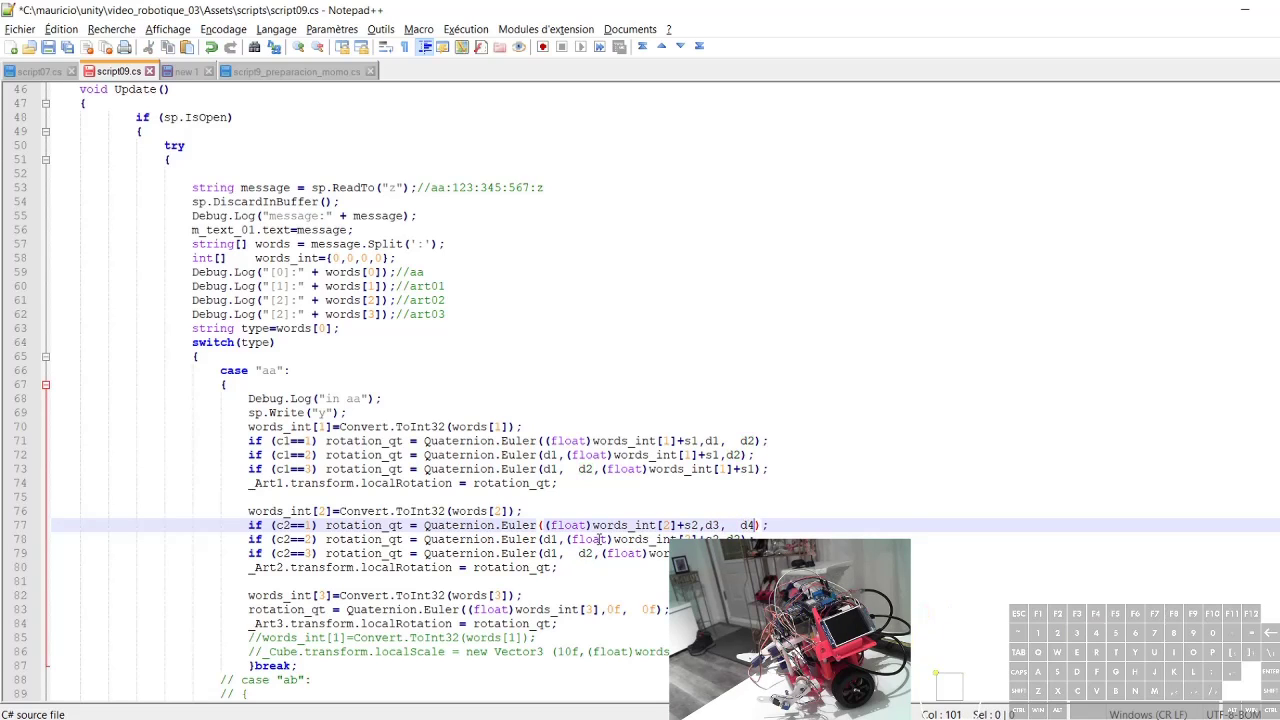
{"action": "left_click_drag", "start_coordinate": [559, 540], "coordinate": [543, 540]}
{"action": "type", "text": "2,"}
{"action": "type", "text": "d3"}
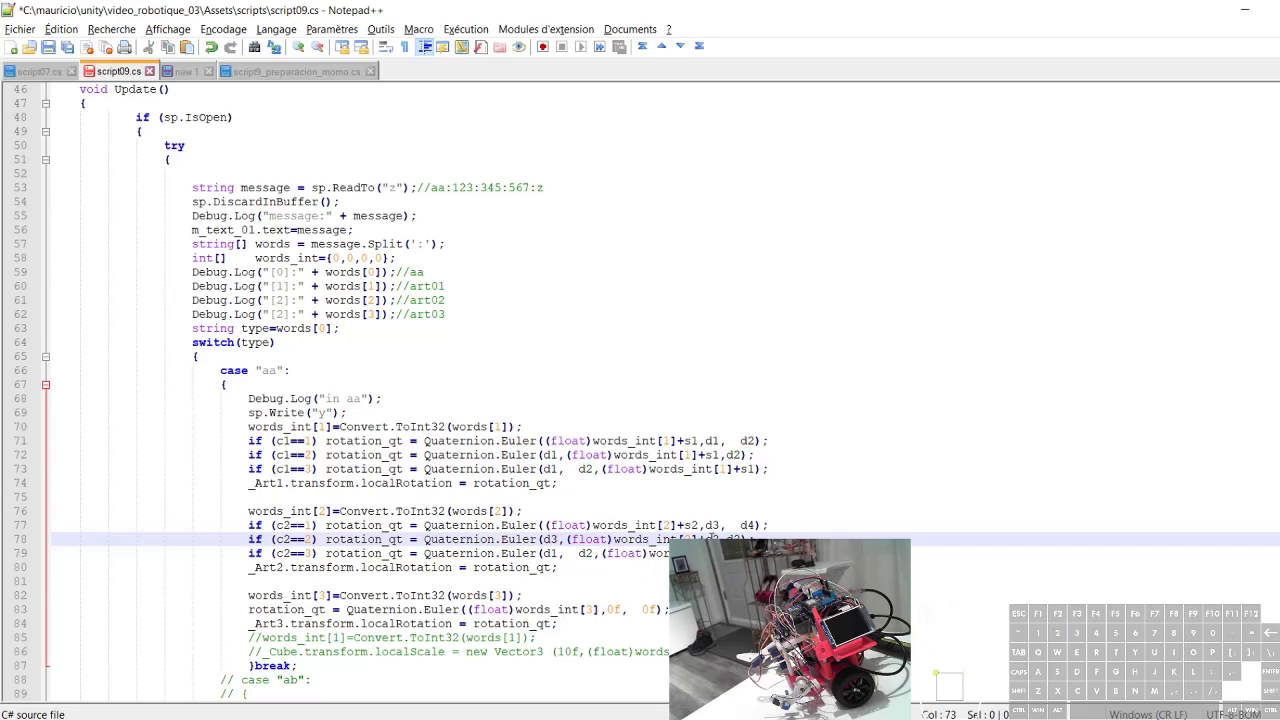
{"action": "left_click", "coordinate": [733, 539]}
{"action": "type", "text": "4"}
{"action": "left_click", "coordinate": [551, 553]}
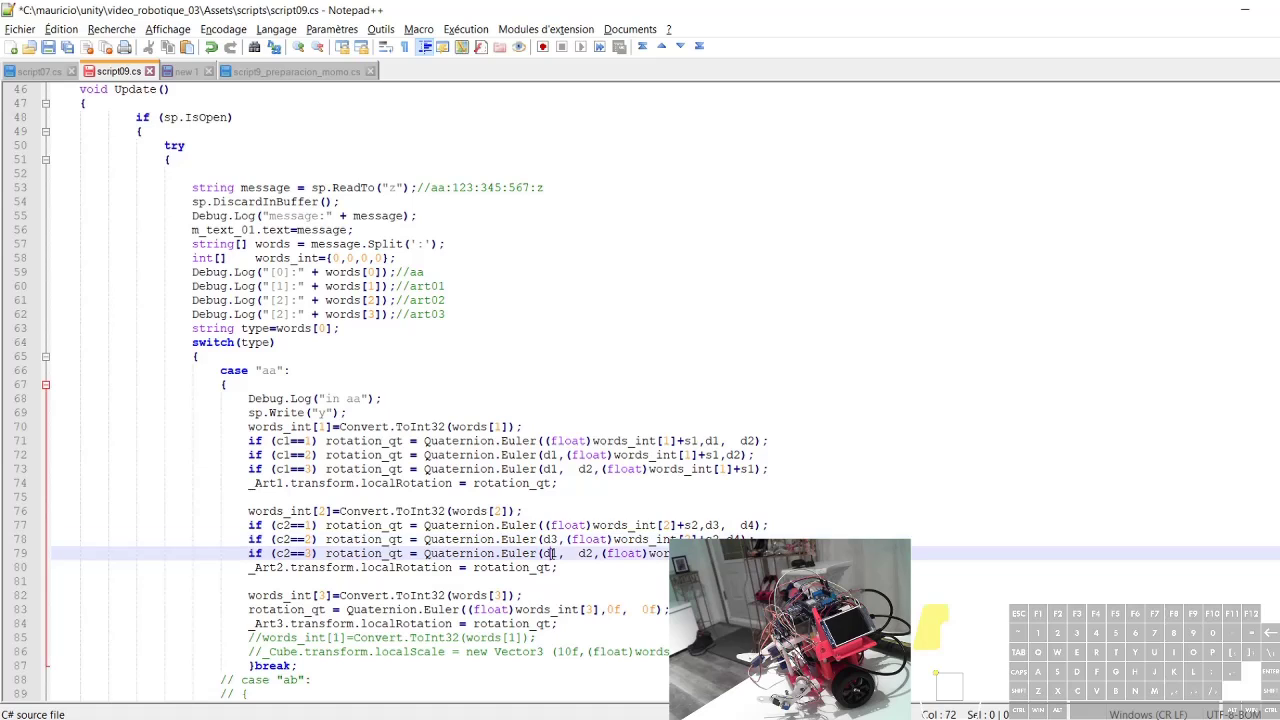
{"action": "type", "text": "3"}
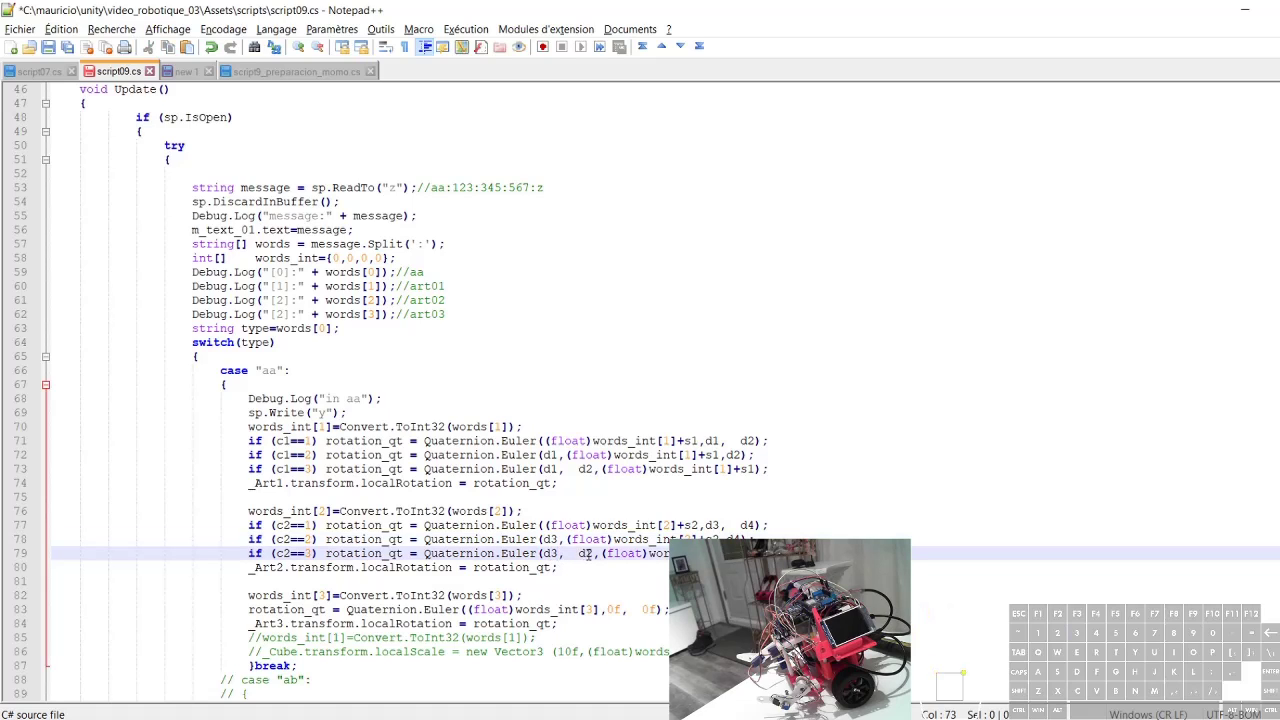
{"action": "left_click_drag", "start_coordinate": [585, 553], "coordinate": [594, 553]}
{"action": "type", "text": "4"}
Step: Replace the _Art3 rotation line with a copy of the three c2 conditional rotation lines
{"action": "left_click_drag", "start_coordinate": [18, 553], "coordinate": [18, 525]}
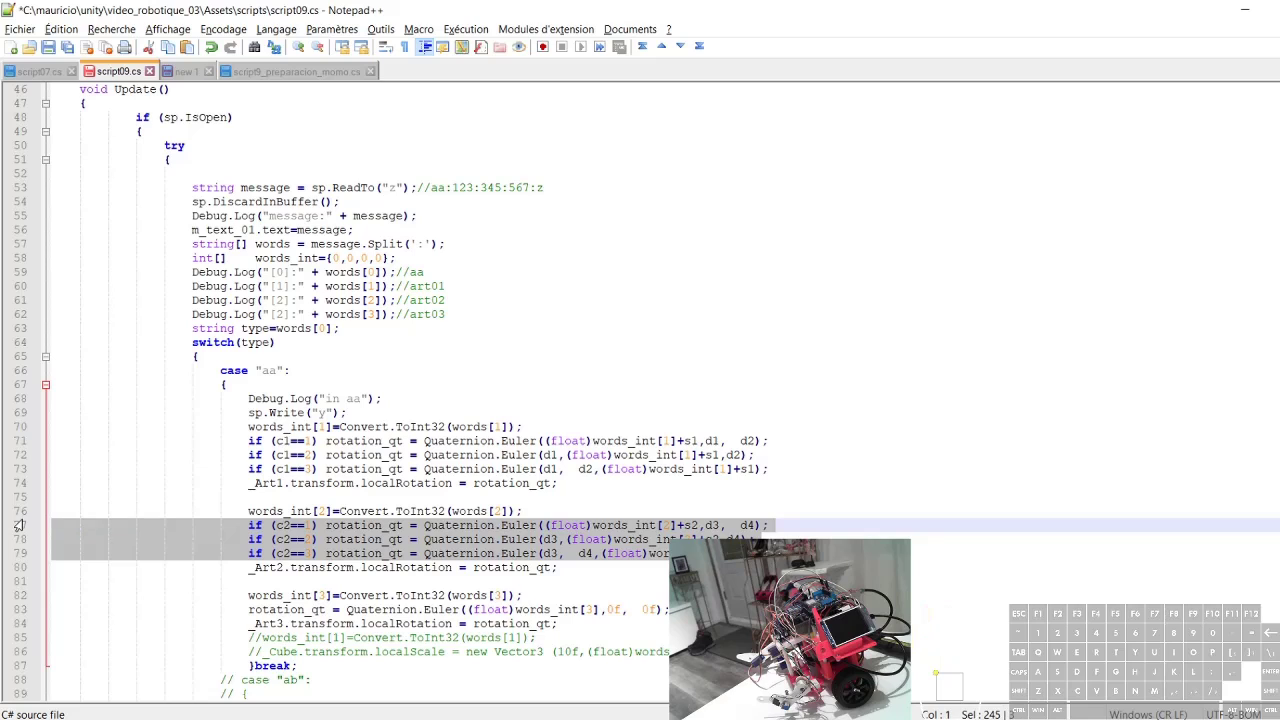
{"action": "key", "text": "ctrl+c"}
{"action": "left_click_drag", "start_coordinate": [661, 609], "coordinate": [249, 609]}
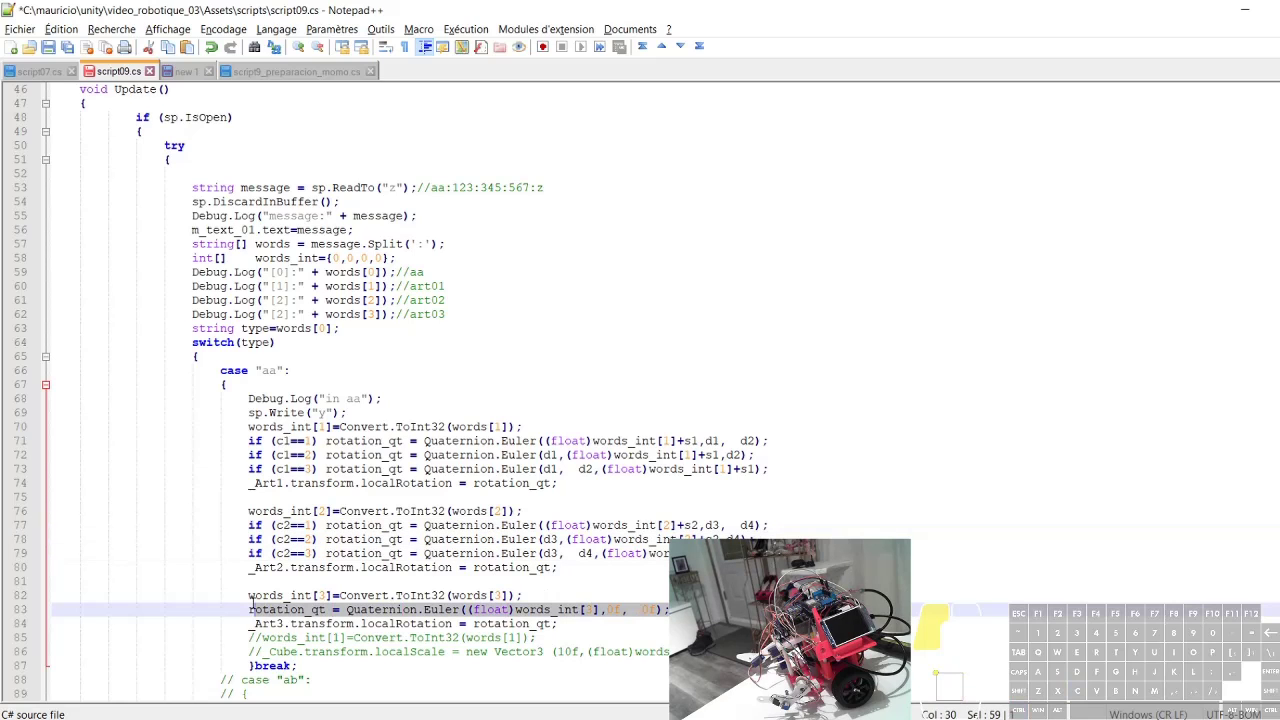
{"action": "left_click", "coordinate": [327, 609]}
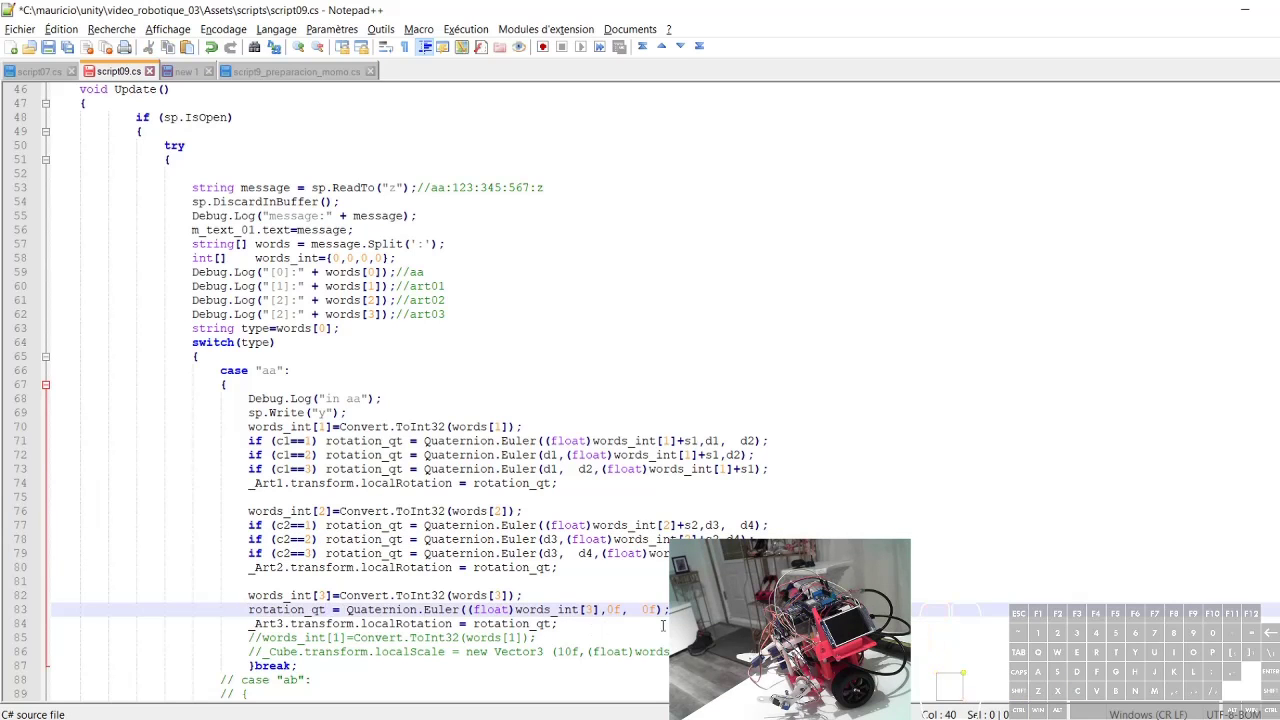
{"action": "left_click_drag", "start_coordinate": [661, 609], "coordinate": [40, 611]}
{"action": "key", "text": "ctrl+v"}
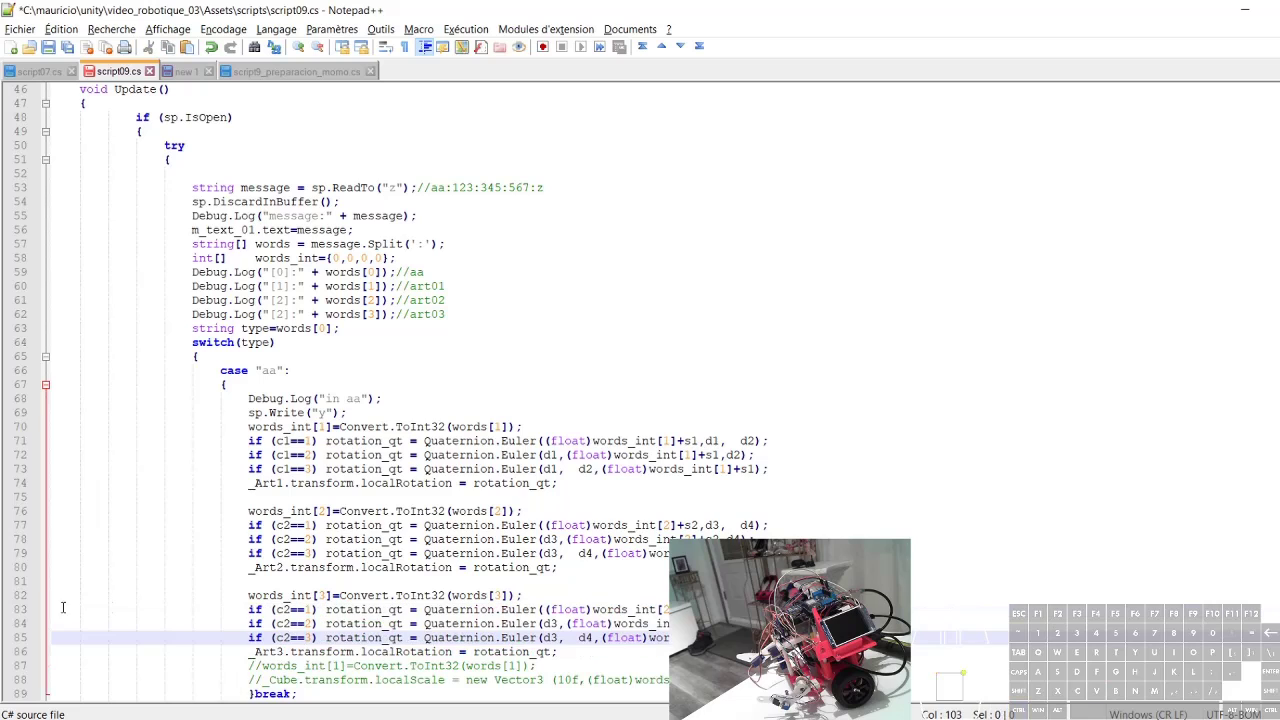
Step: Change c2 to c3 in the three if conditions above the _Art3 rotation assignment
{"action": "left_click", "coordinate": [288, 609]}
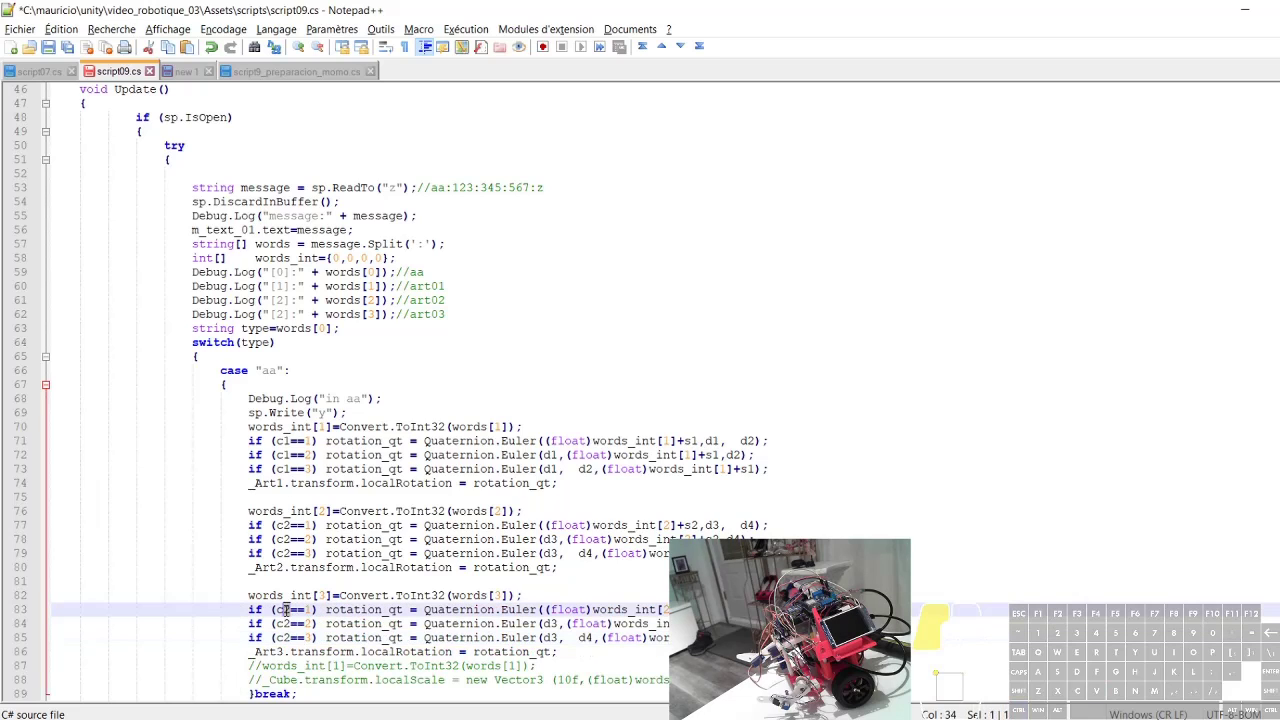
{"action": "left_click", "coordinate": [290, 623]}
{"action": "key", "text": "BackSpace"}
{"action": "type", "text": "3"}
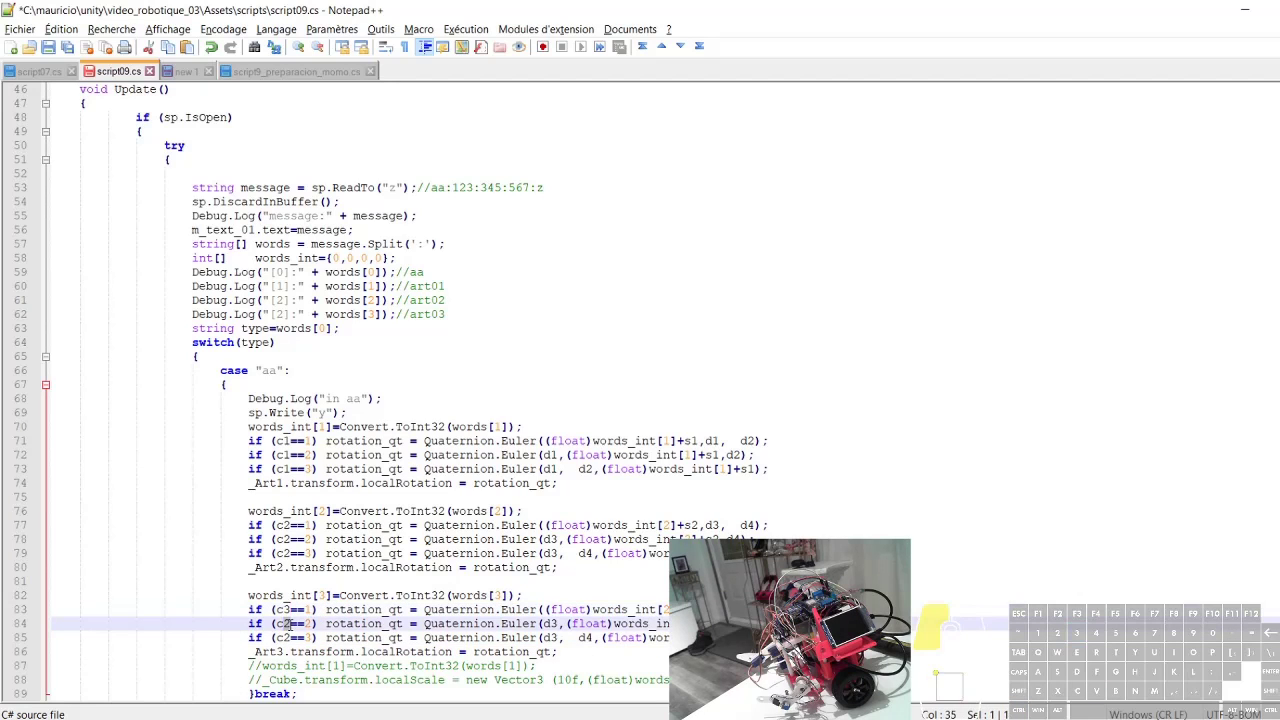
{"action": "left_click", "coordinate": [286, 637]}
{"action": "key", "text": "Delete"}
{"action": "type", "text": "3"}
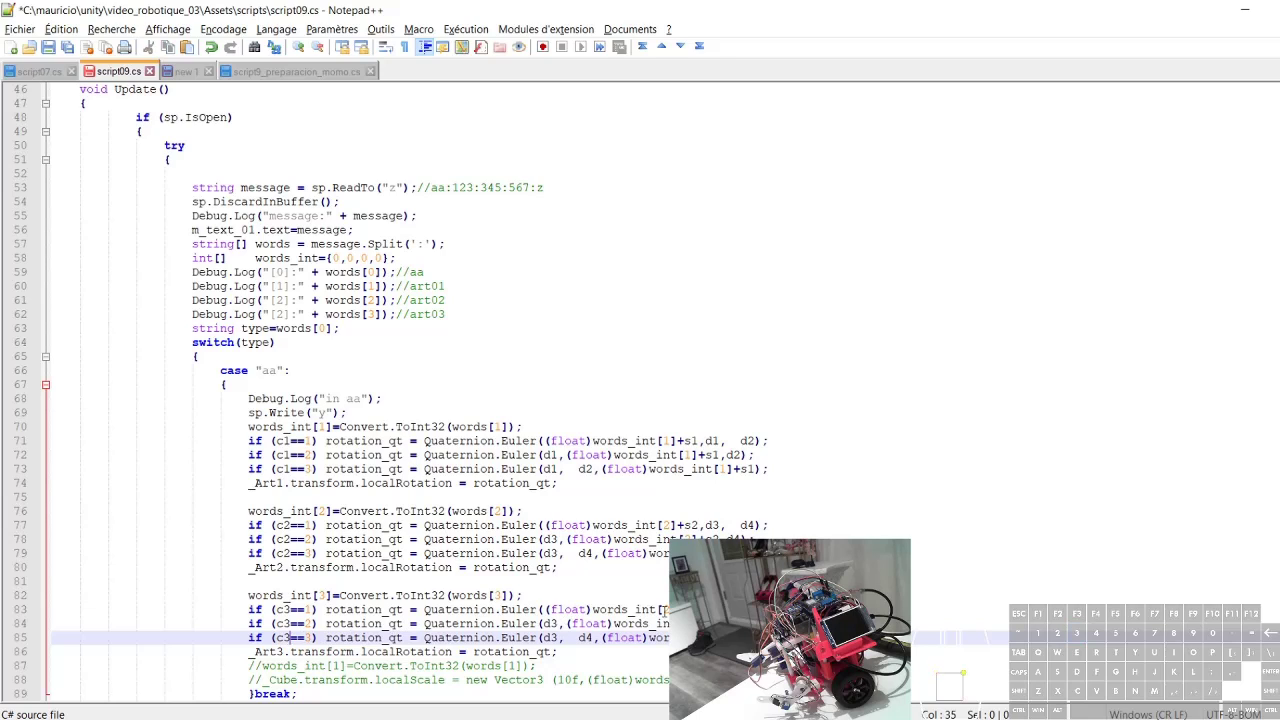
Step: Change the words_int index to 3 in the three c3 rotation lines
{"action": "double_click", "coordinate": [666, 610]}
{"action": "type", "text": "3"}
{"action": "double_click", "coordinate": [687, 624]}
{"action": "type", "text": "3"}
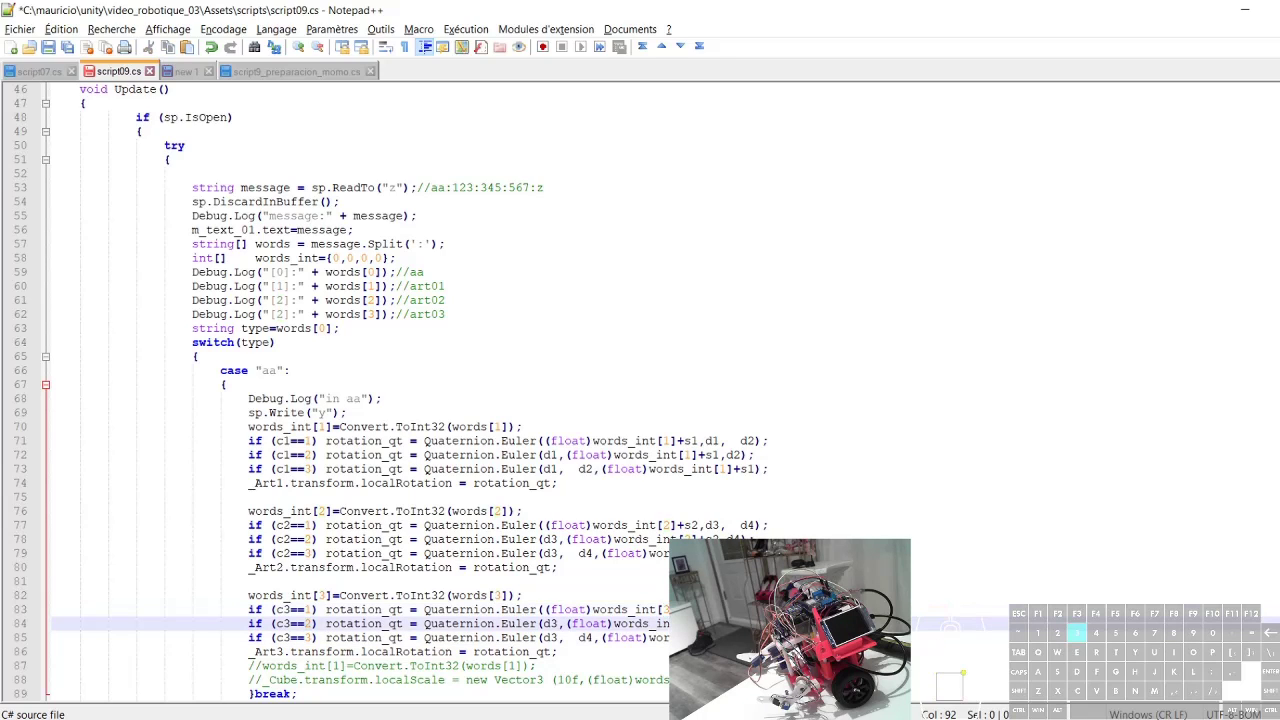
{"action": "left_click_drag", "start_coordinate": [718, 637], "coordinate": [725, 637]}
{"action": "type", "text": "3"}
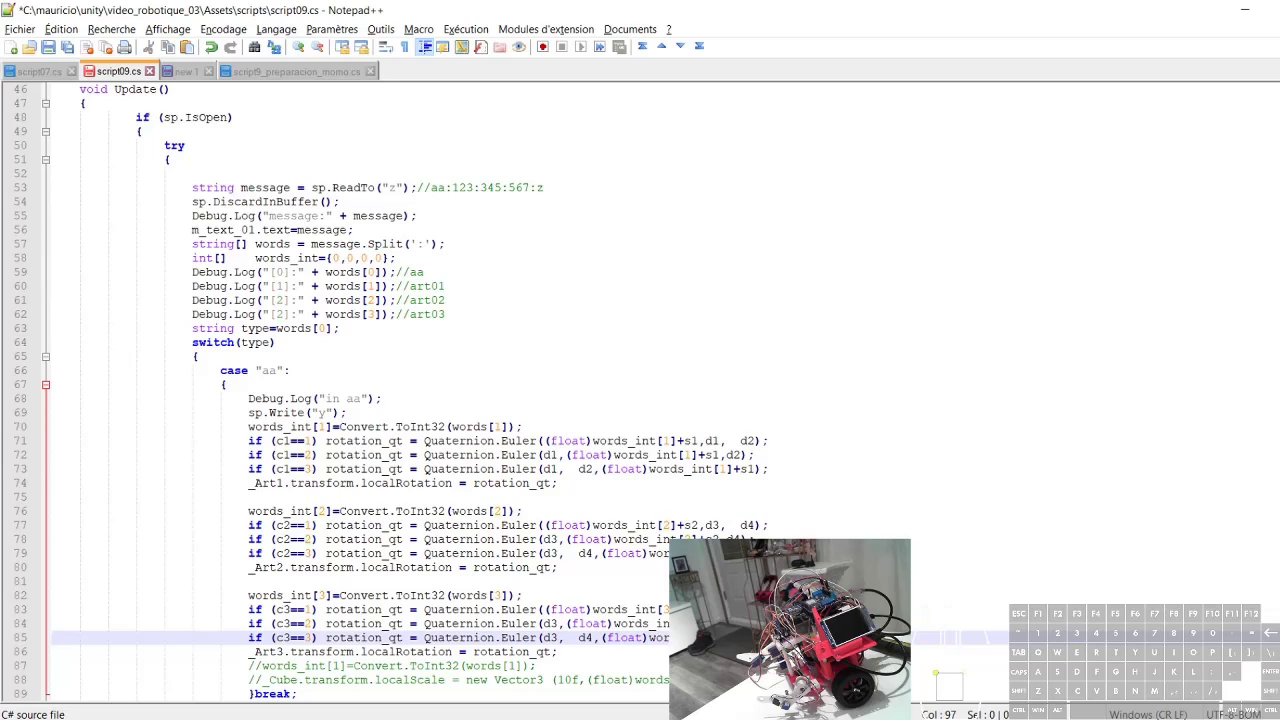
{"action": "key", "text": "Up"}
{"action": "key", "text": "Up"}
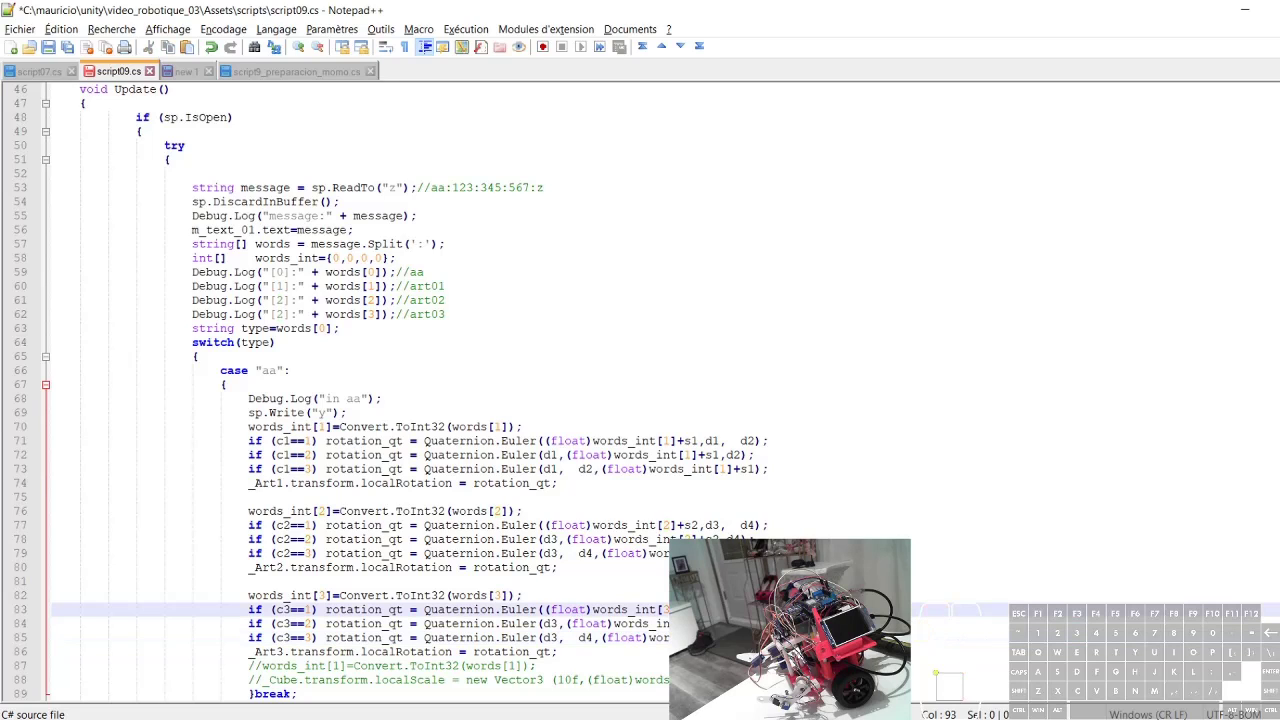
Step: Change the offset variable to s3 in the three c3 rotation lines
{"action": "key", "text": "Down"}
{"action": "type", "text": "3"}
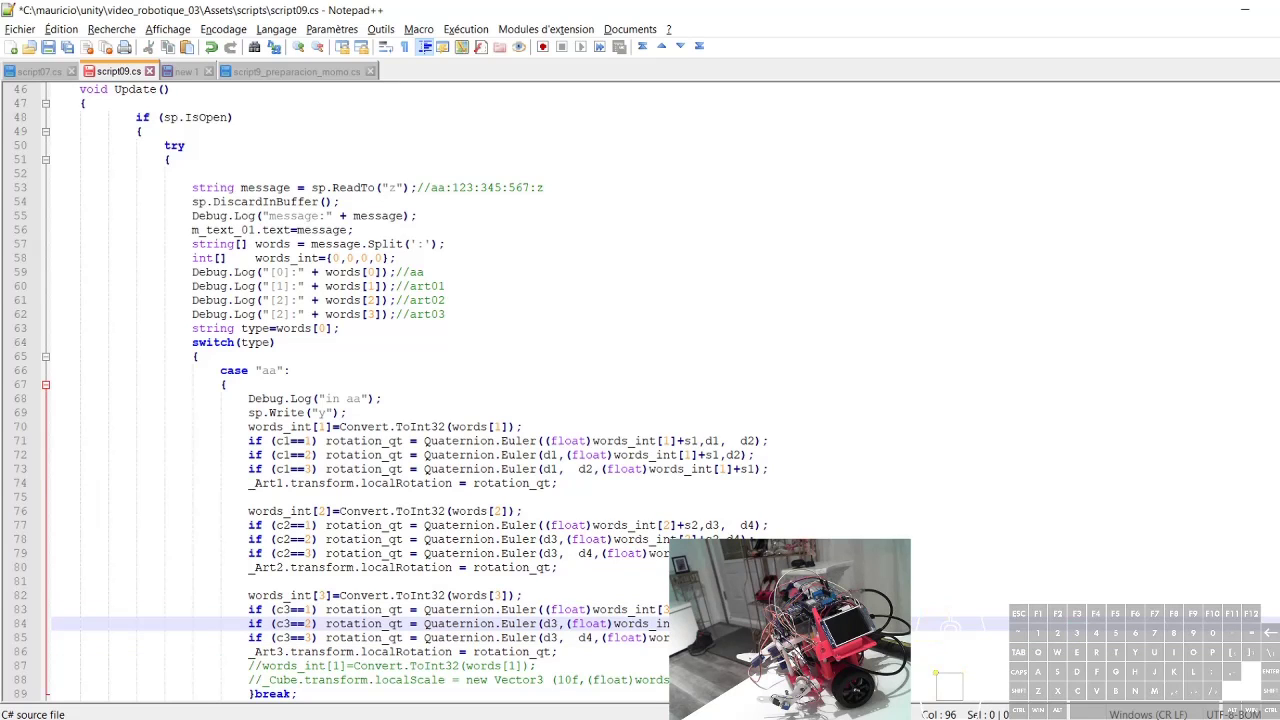
{"action": "key", "text": "Down"}
{"action": "key", "text": "Up"}
{"action": "key", "text": "Up"}
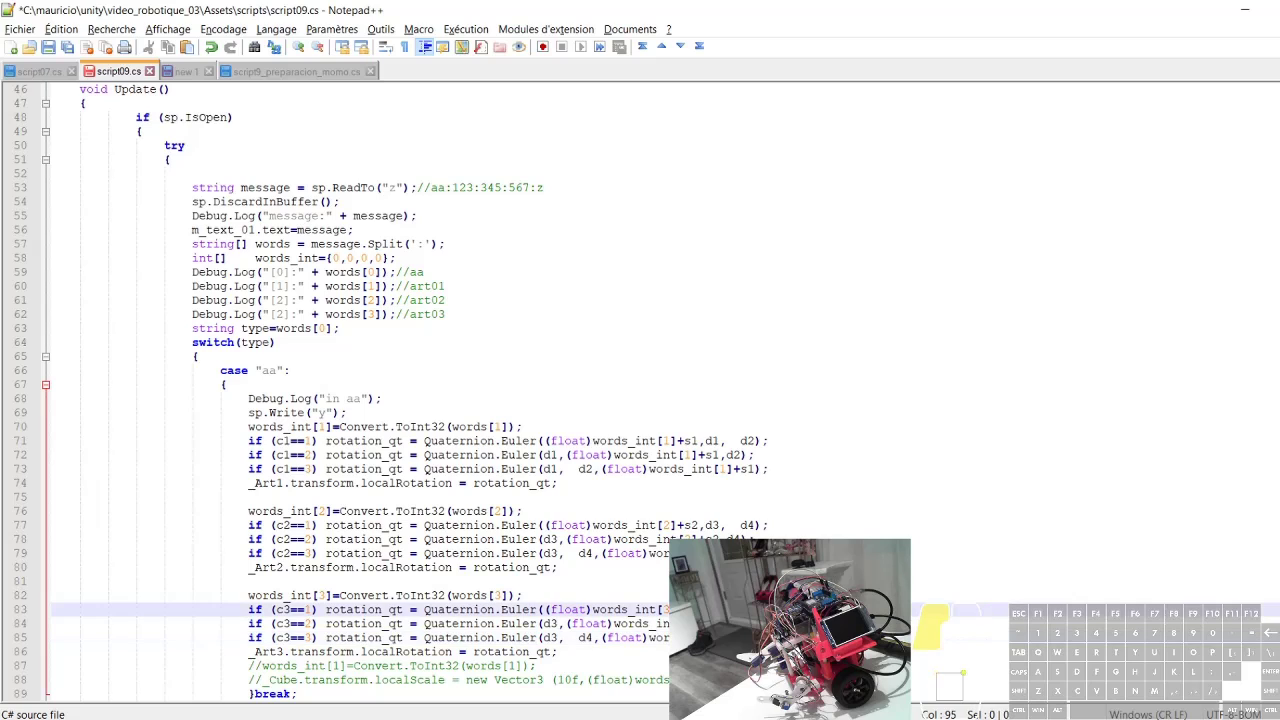
Step: Replace d3 and d4 with d5 and d6 in the three c3 rotation lines
{"action": "left_click", "coordinate": [754, 609]}
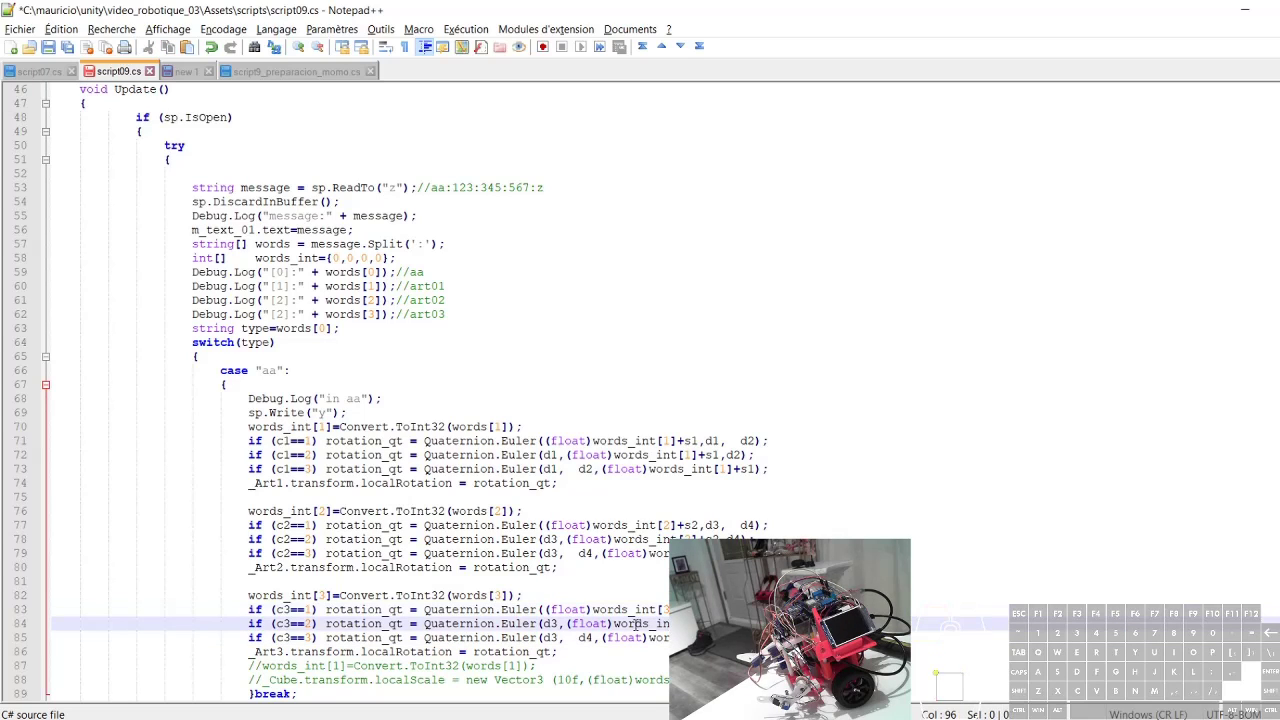
{"action": "left_click_drag", "start_coordinate": [560, 623], "coordinate": [549, 623]}
{"action": "type", "text": "5"}
{"action": "left_click", "coordinate": [741, 623]}
{"action": "mouse_move", "coordinate": [567, 637]}
{"action": "left_mouse_down"}
{"action": "mouse_move", "coordinate": [551, 637]}
{"action": "mouse_move", "coordinate": [589, 638]}
{"action": "left_mouse_up"}
{"action": "type", "text": "5,  d6"}
{"action": "left_click", "coordinate": [618, 623]}
Step: Add the line c2=1; below c1=1; in Start() and indent it to match
{"action": "scroll", "coordinate": [618, 623], "scroll_direction": "up", "scroll_amount": 8}
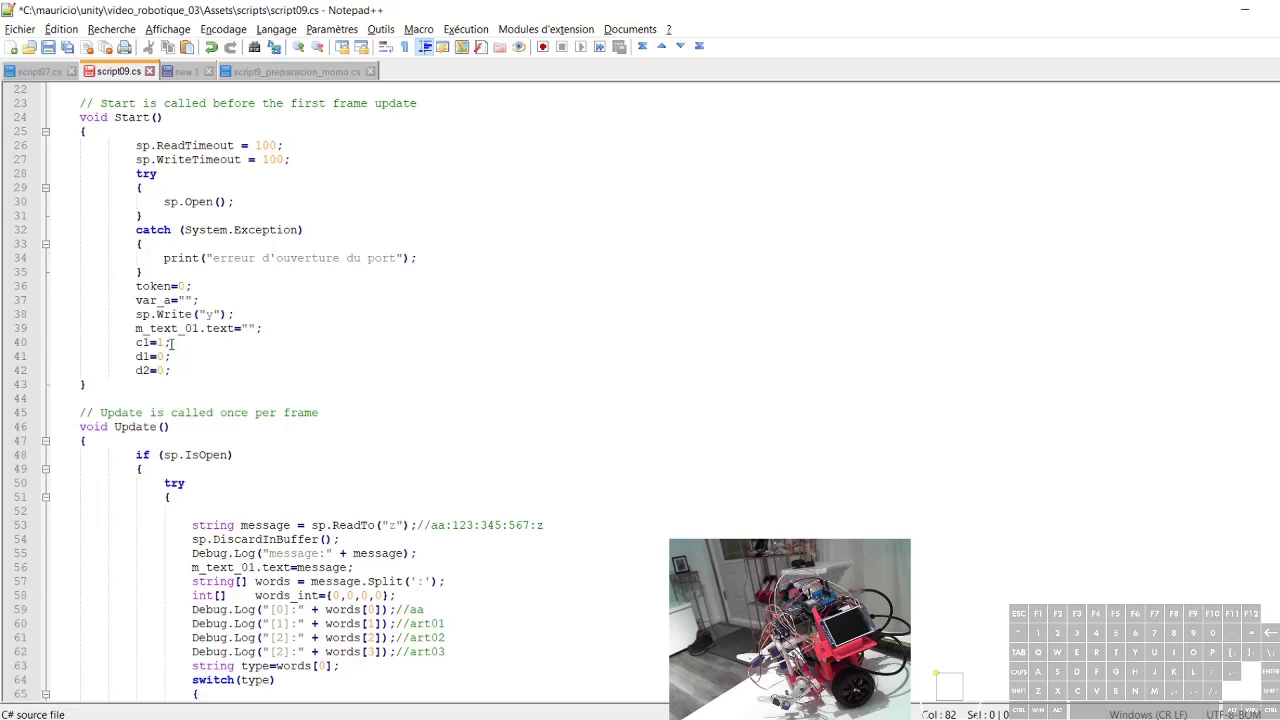
{"action": "left_click", "coordinate": [172, 342]}
{"action": "key", "text": "Return"}
{"action": "type", "text": "c"}
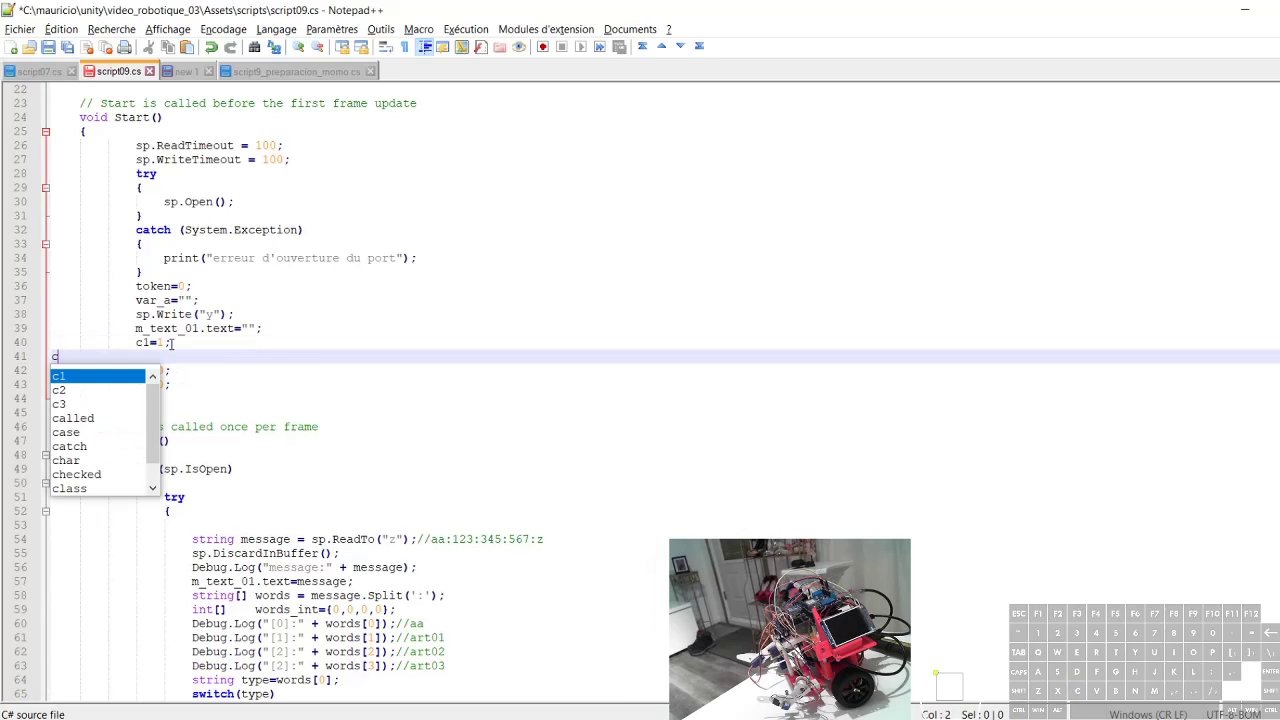
{"action": "type", "text": "2=1;"}
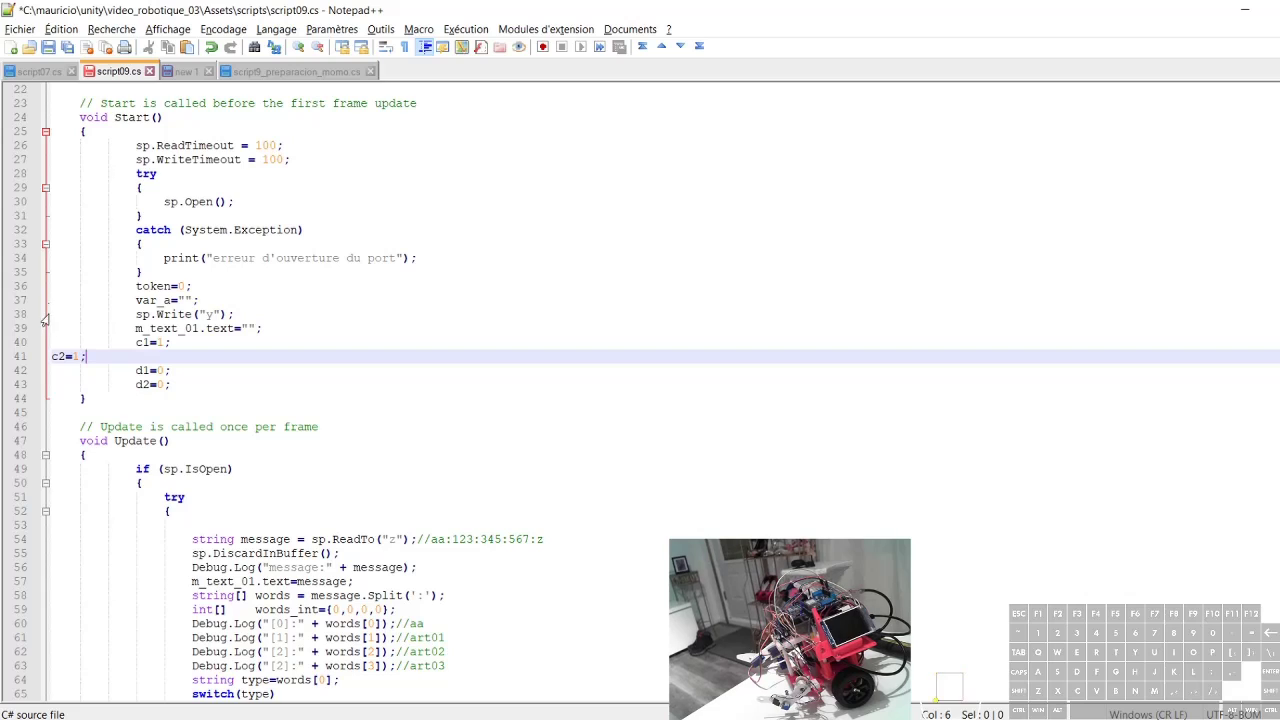
{"action": "left_click", "coordinate": [52, 355]}
{"action": "key", "text": "Tab"}
{"action": "key", "text": "Tab"}
{"action": "key", "text": "Tab"}
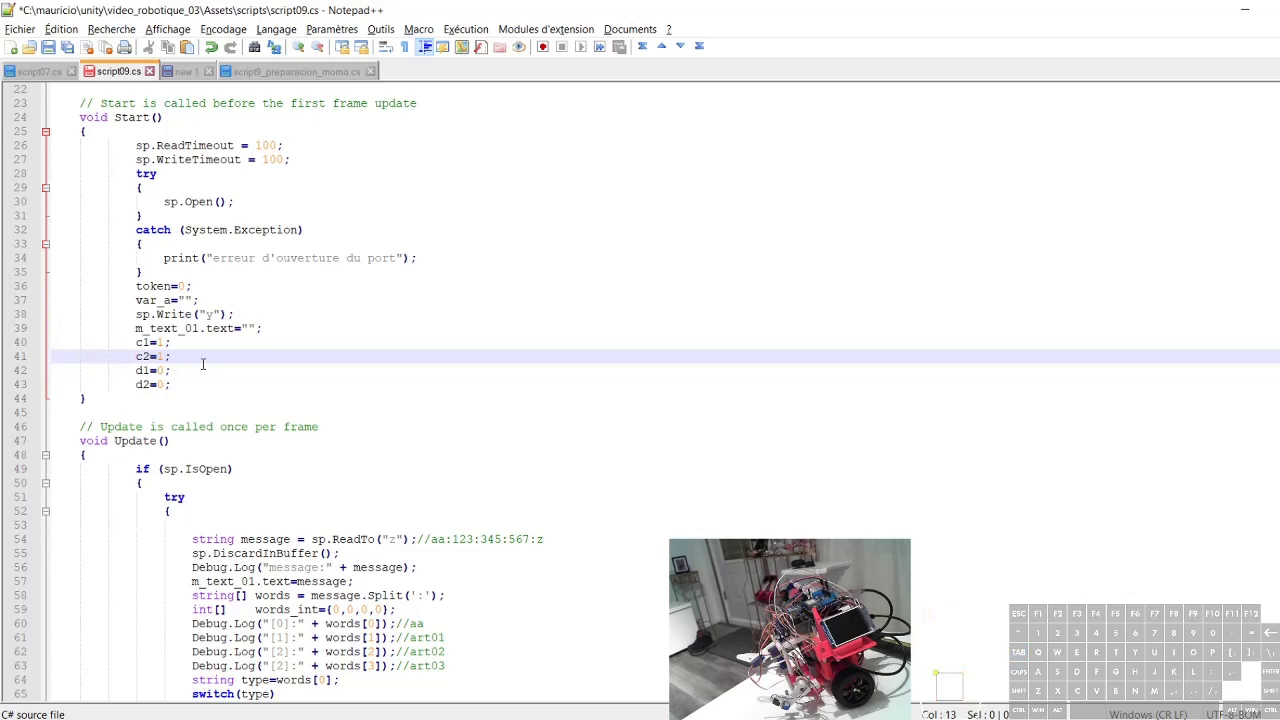
Step: Add the line c3=1; below c2=1; in Start() with matching indentation
{"action": "left_click", "coordinate": [188, 357]}
{"action": "key", "text": "Return"}
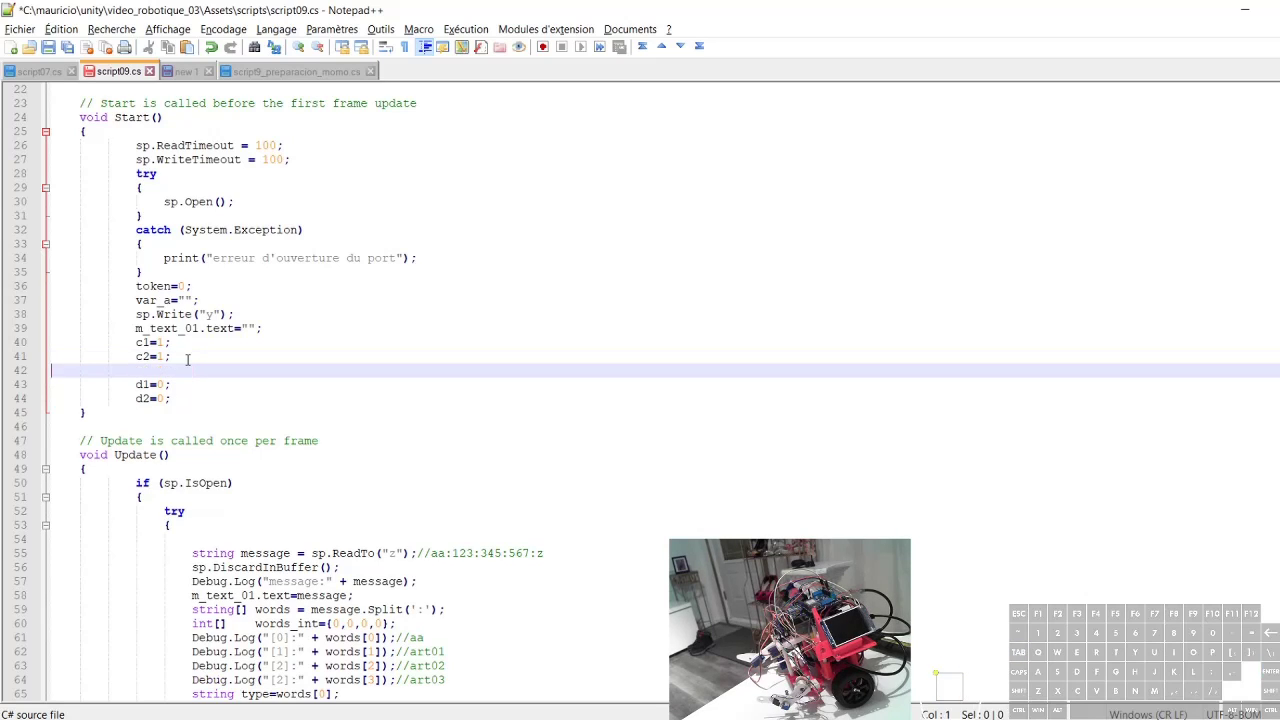
{"action": "key", "text": "BackSpace"}
{"action": "key", "text": "BackSpace"}
{"action": "type", "text": "c3"}
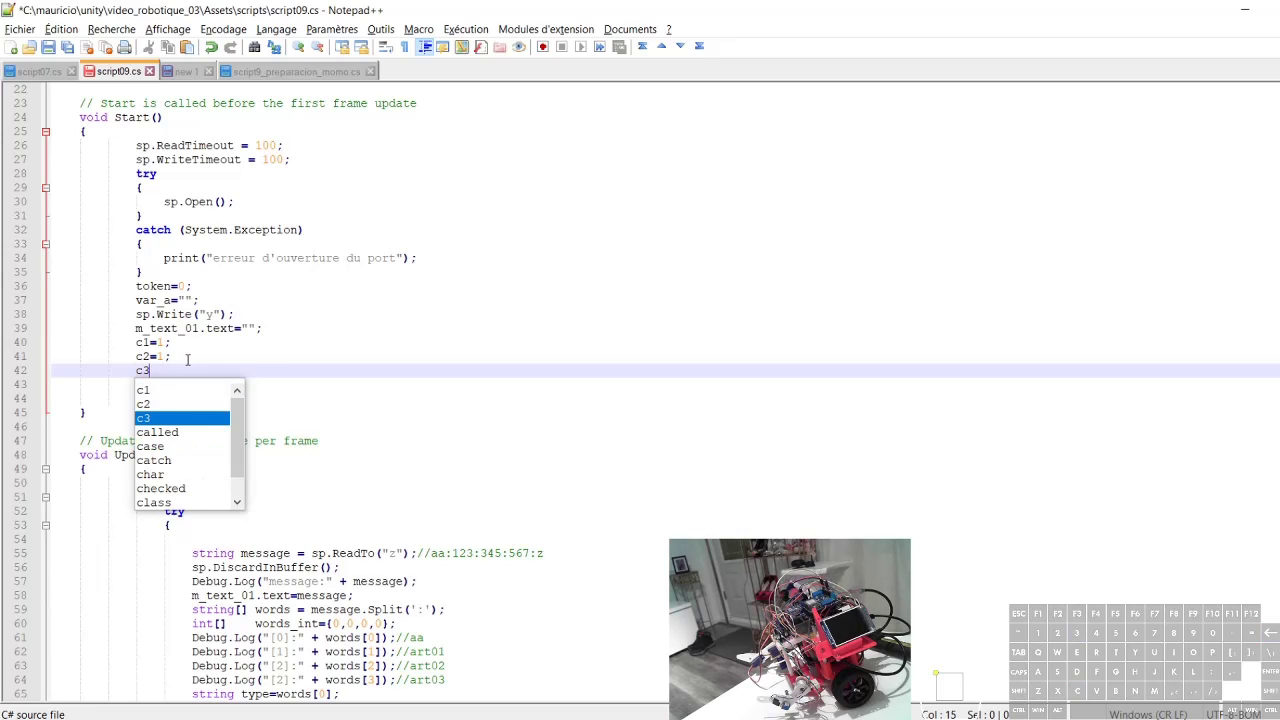
{"action": "type", "text": "=1;"}
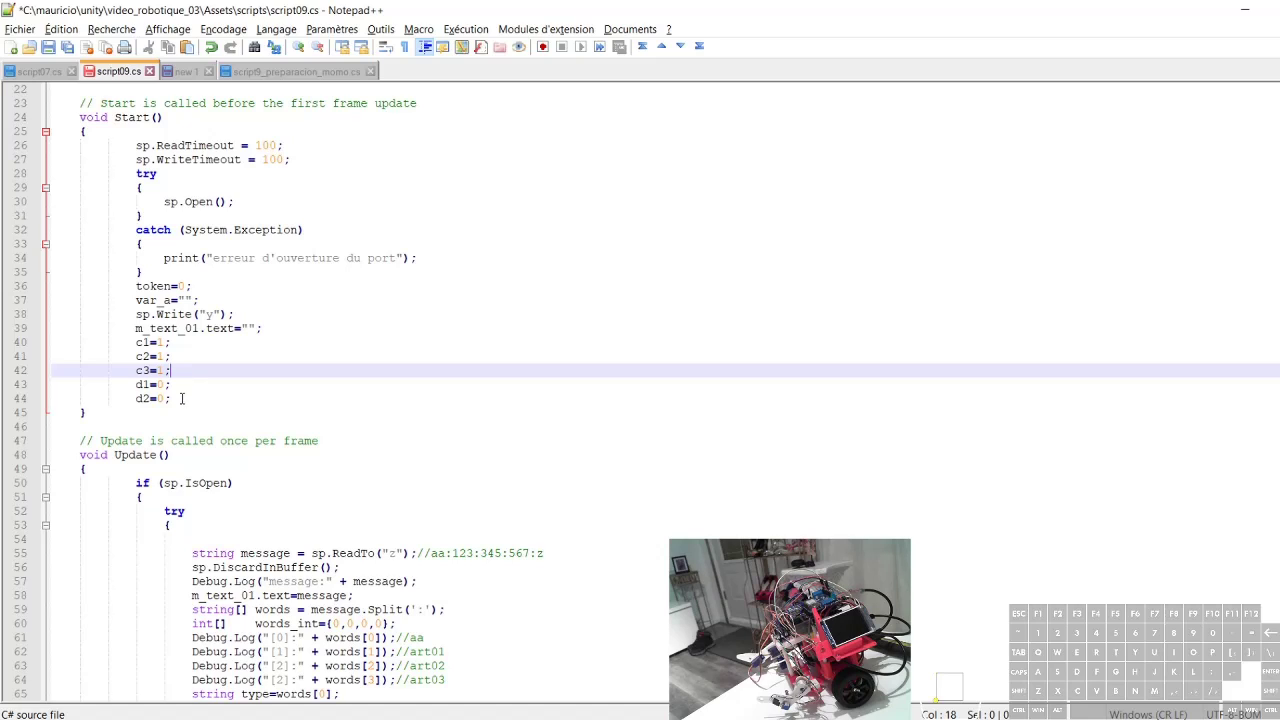
Step: Initialise d3, d4, d5 and d6 to 0 on separate lines below d2=0; in Start()
{"action": "left_click", "coordinate": [182, 399]}
{"action": "key", "text": "Return"}
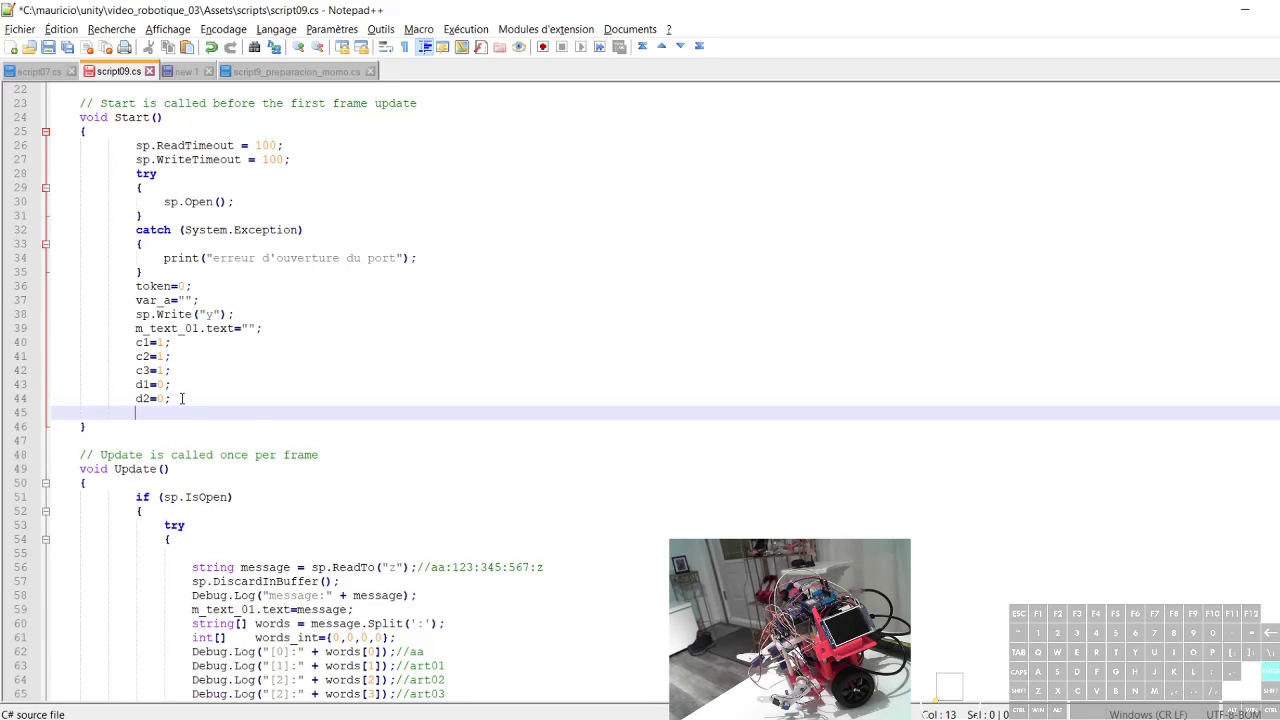
{"action": "type", "text": "d3"}
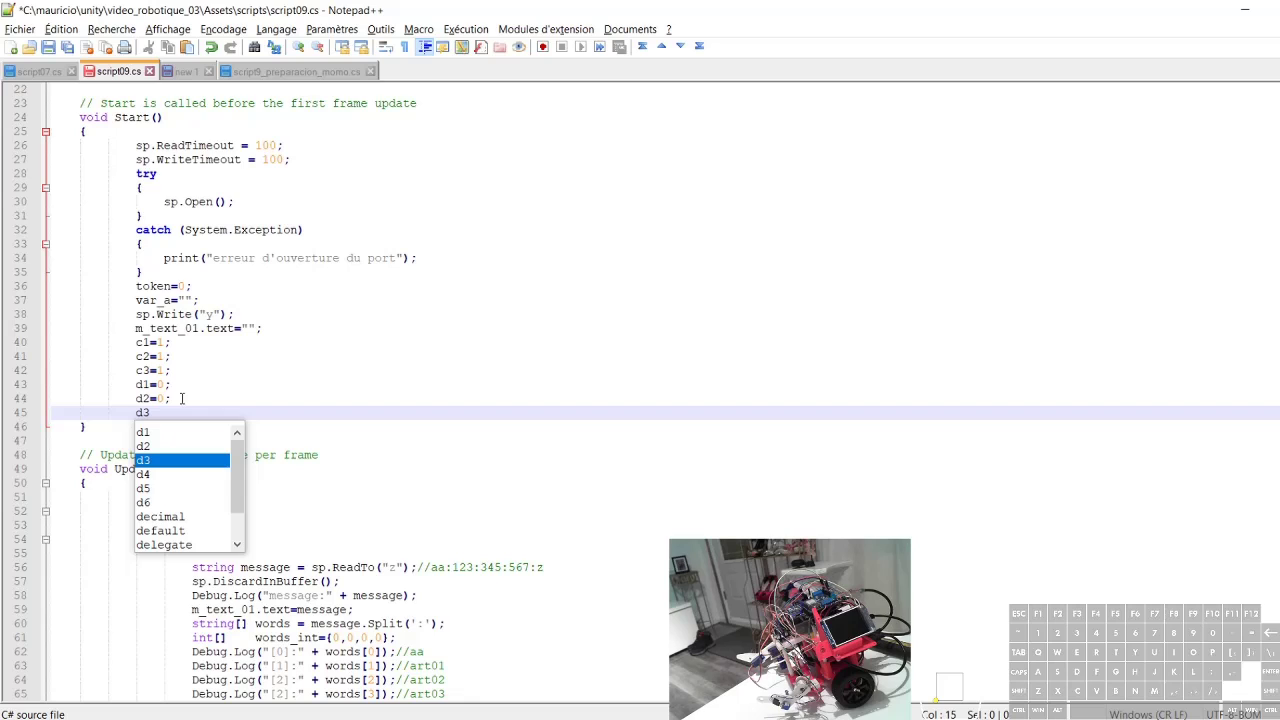
{"action": "type", "text": "=0;"}
{"action": "key", "text": "Return"}
{"action": "type", "text": "d"}
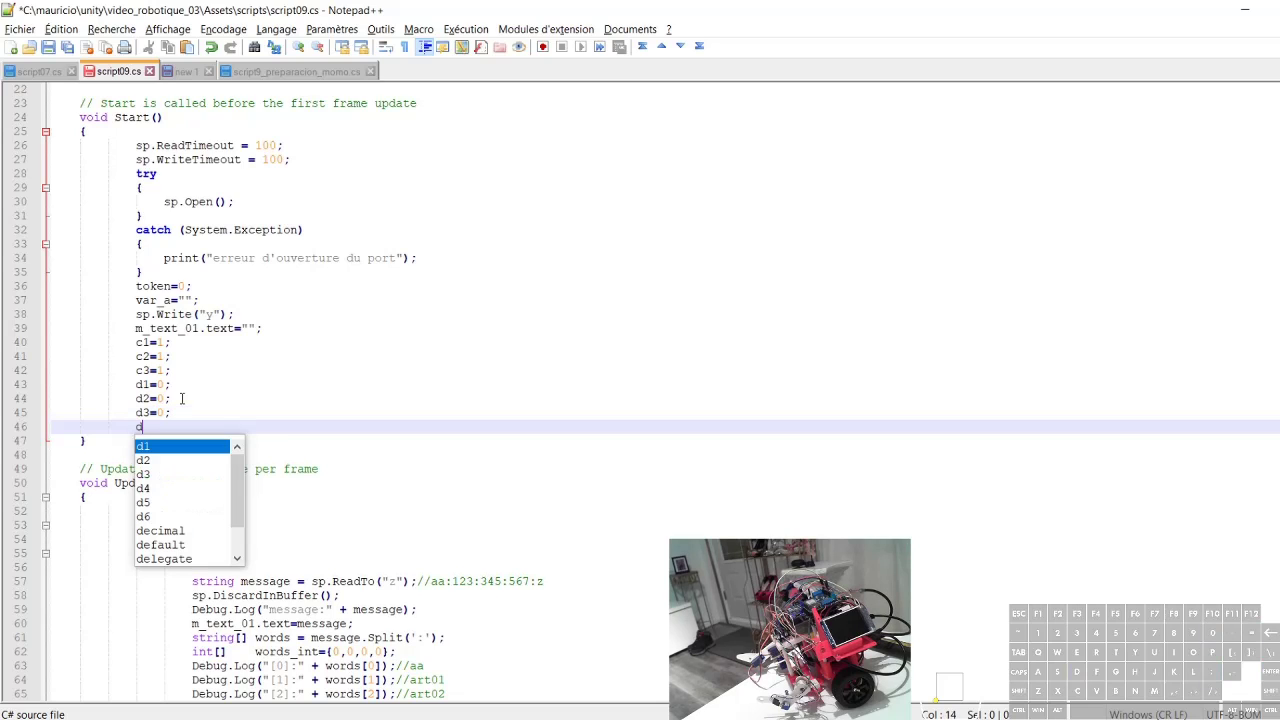
{"action": "type", "text": "4=0;"}
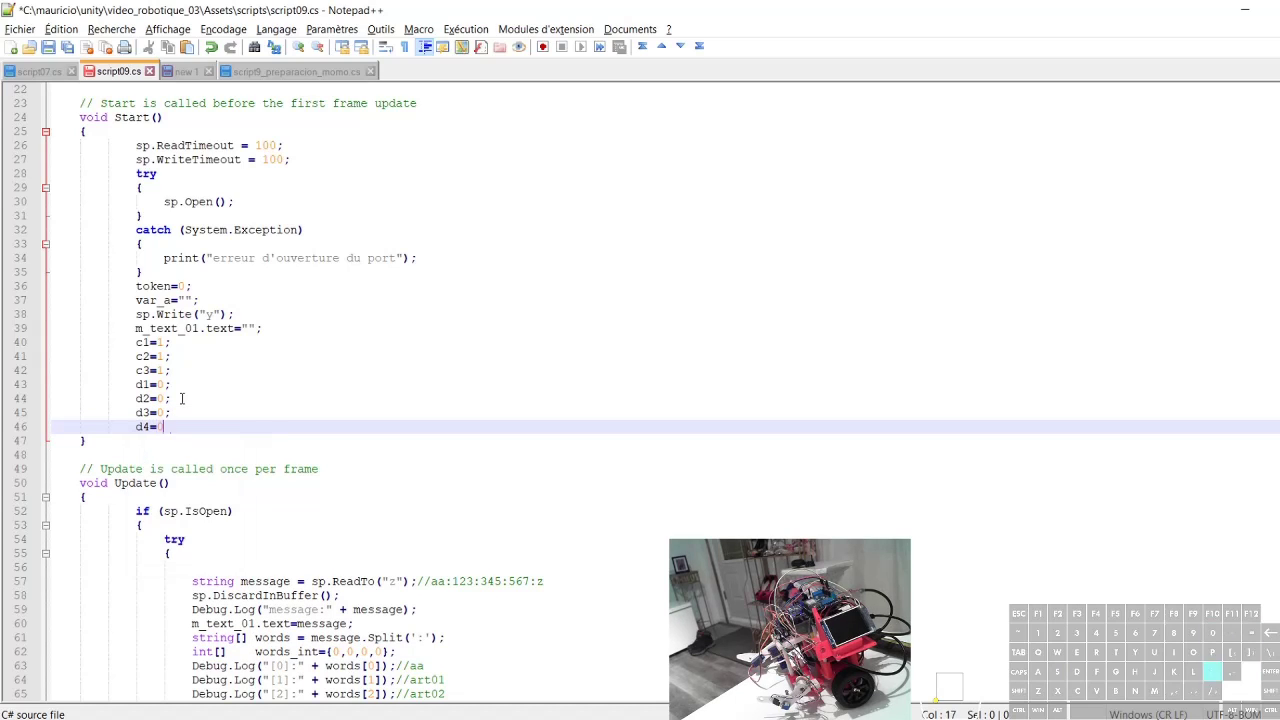
{"action": "key", "text": "Return"}
{"action": "type", "text": "d5=0;"}
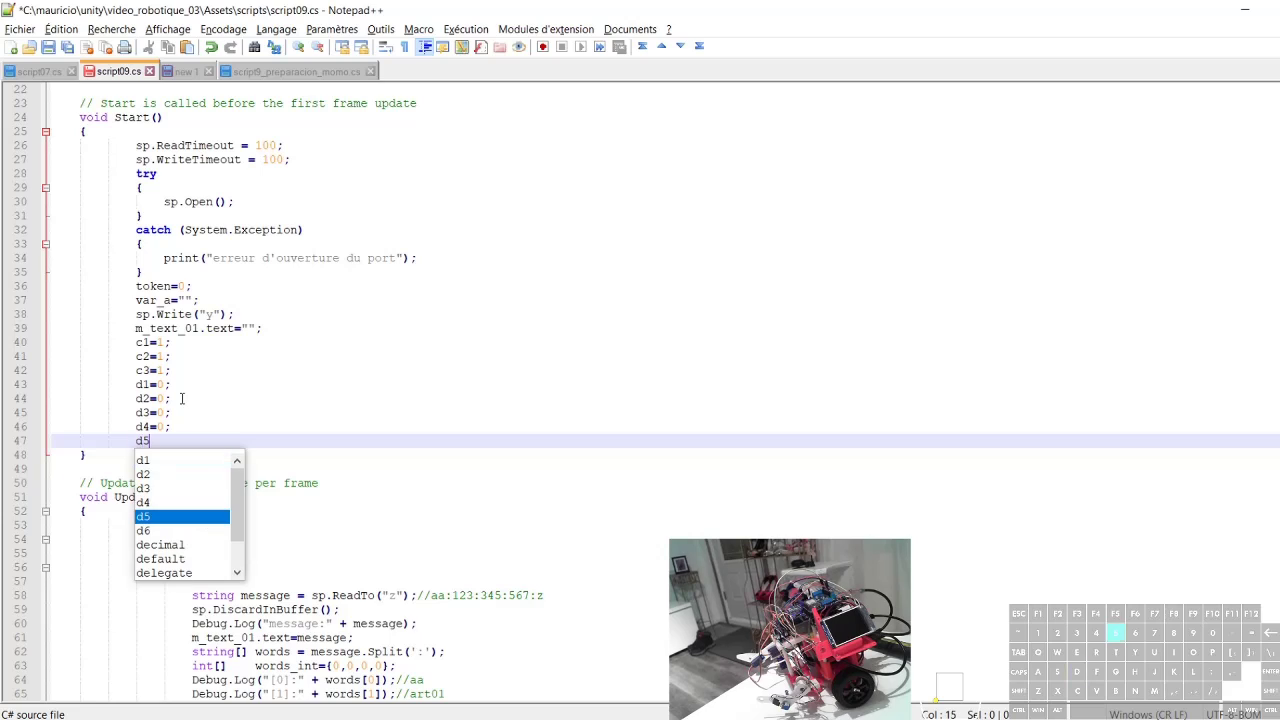
{"action": "key", "text": "Return"}
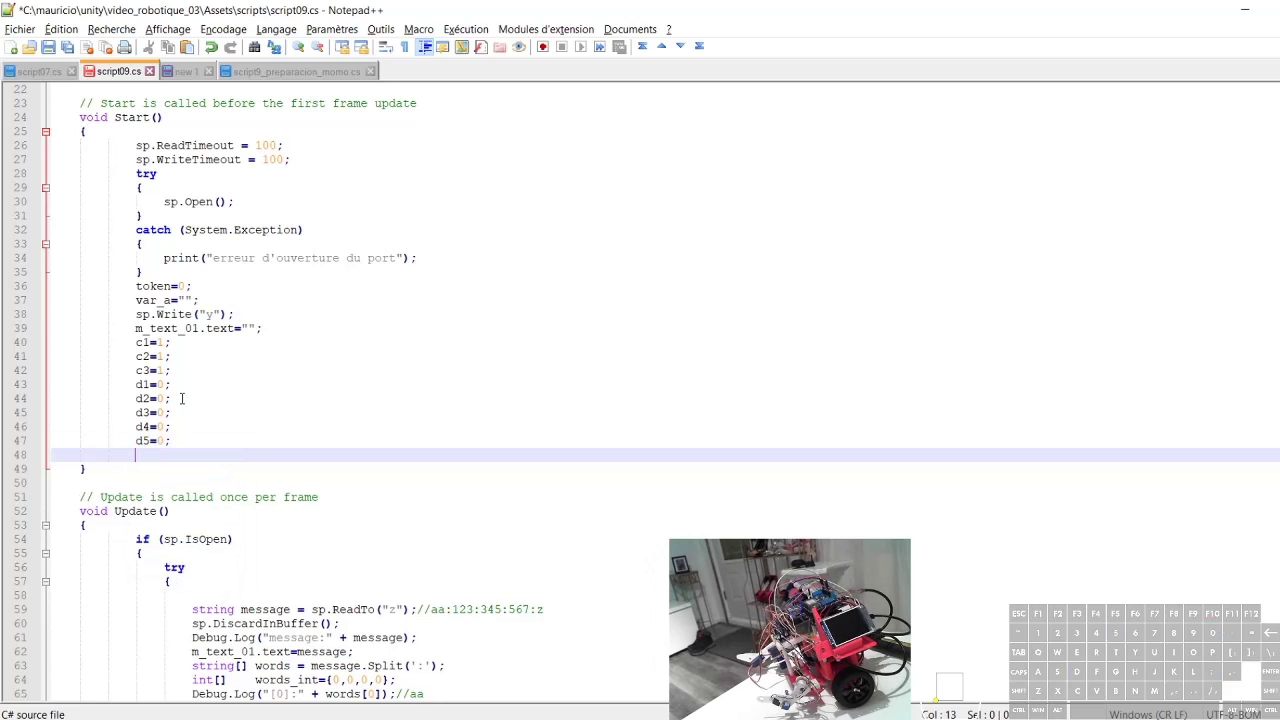
{"action": "type", "text": "d6=0;"}
Step: Add the line s1=0; below d6=0; in Start() and paste two copies of it underneath
{"action": "key", "text": "Return"}
{"action": "type", "text": "s1=0;"}
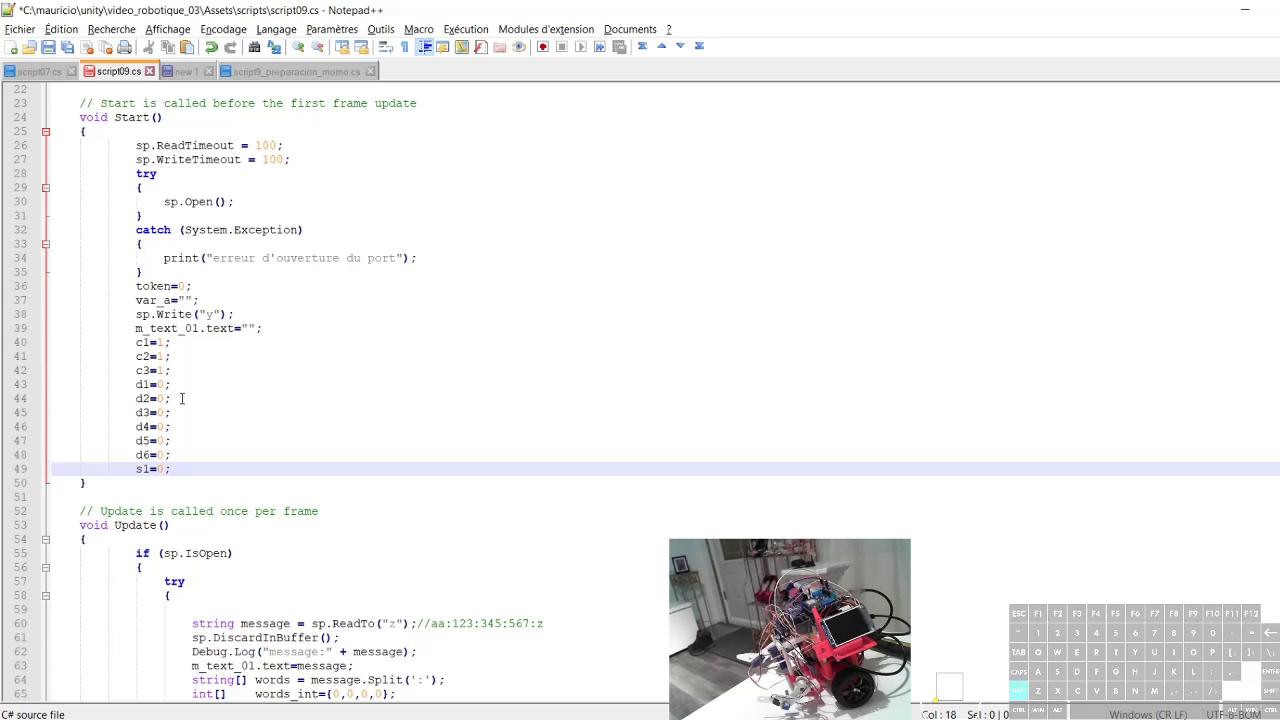
{"action": "key", "text": "shift+Left"}
{"action": "key", "text": "shift+Left"}
{"action": "key", "text": "shift+Left"}
{"action": "key", "text": "shift+Left"}
{"action": "key", "text": "shift+Left"}
{"action": "key", "text": "ctrl+c"}
{"action": "key", "text": "End"}
{"action": "key", "text": "Return"}
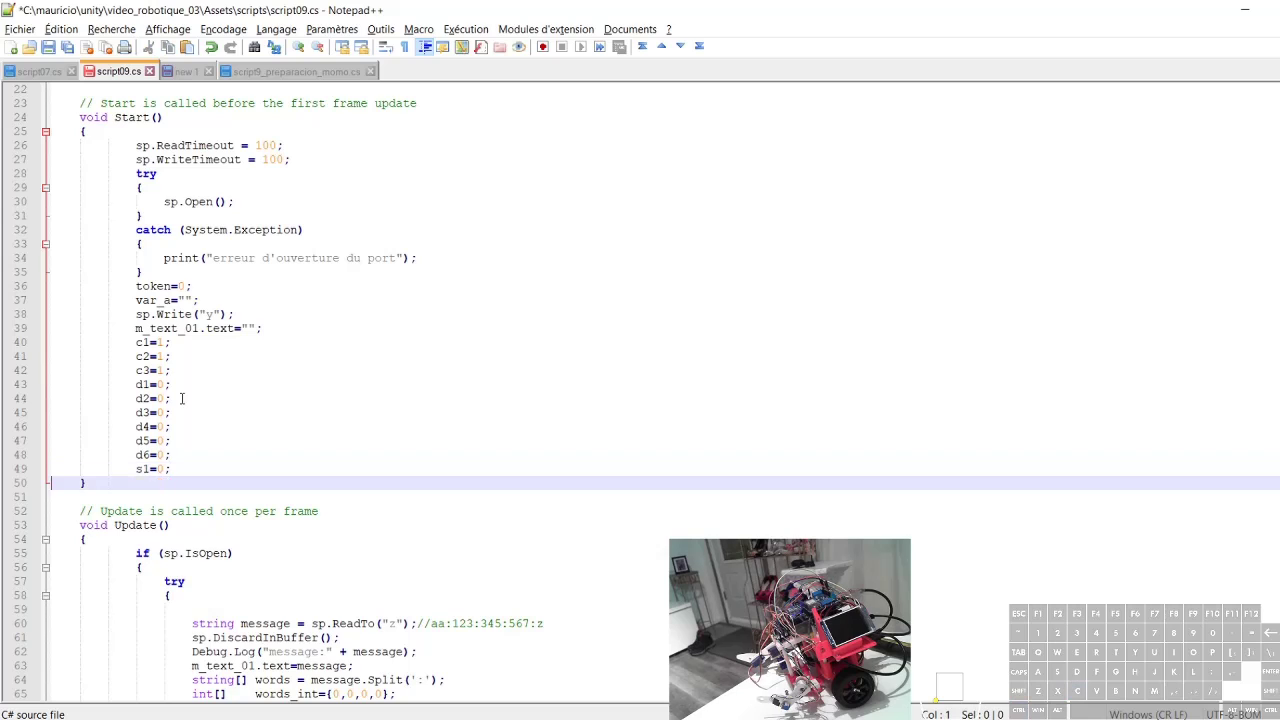
{"action": "key", "text": "ctrl+v"}
{"action": "key", "text": "Return"}
{"action": "key", "text": "ctrl+v"}
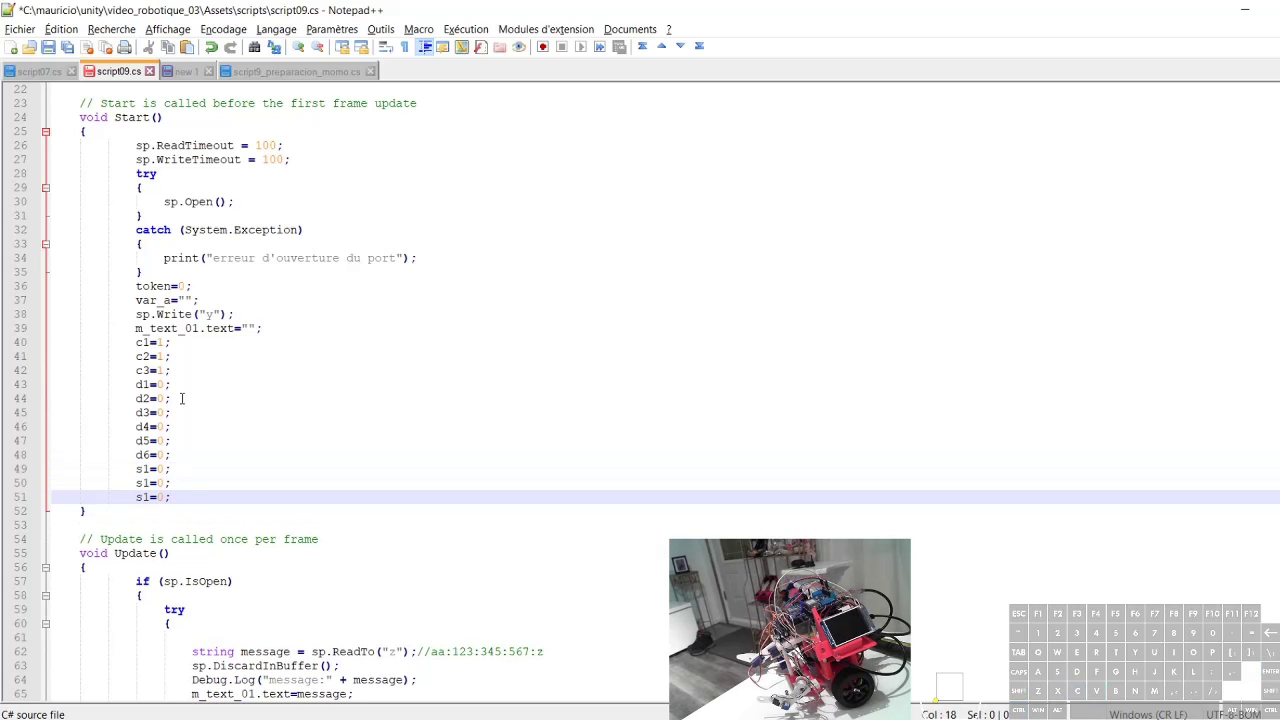
Step: Rename the variables in the two copied s1 lines so they read s2=0; and s3=0;
{"action": "key", "text": "Up"}
{"action": "key", "text": "BackSpace"}
{"action": "type", "text": "2"}
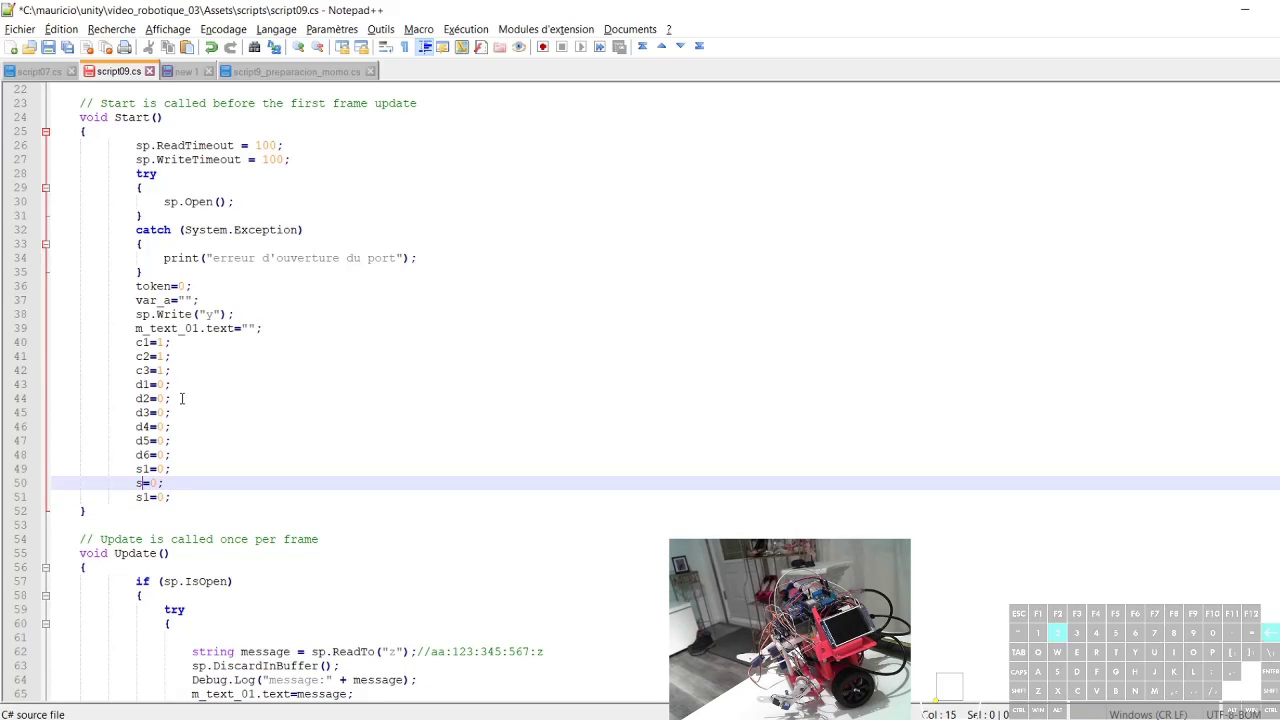
{"action": "key", "text": "Down"}
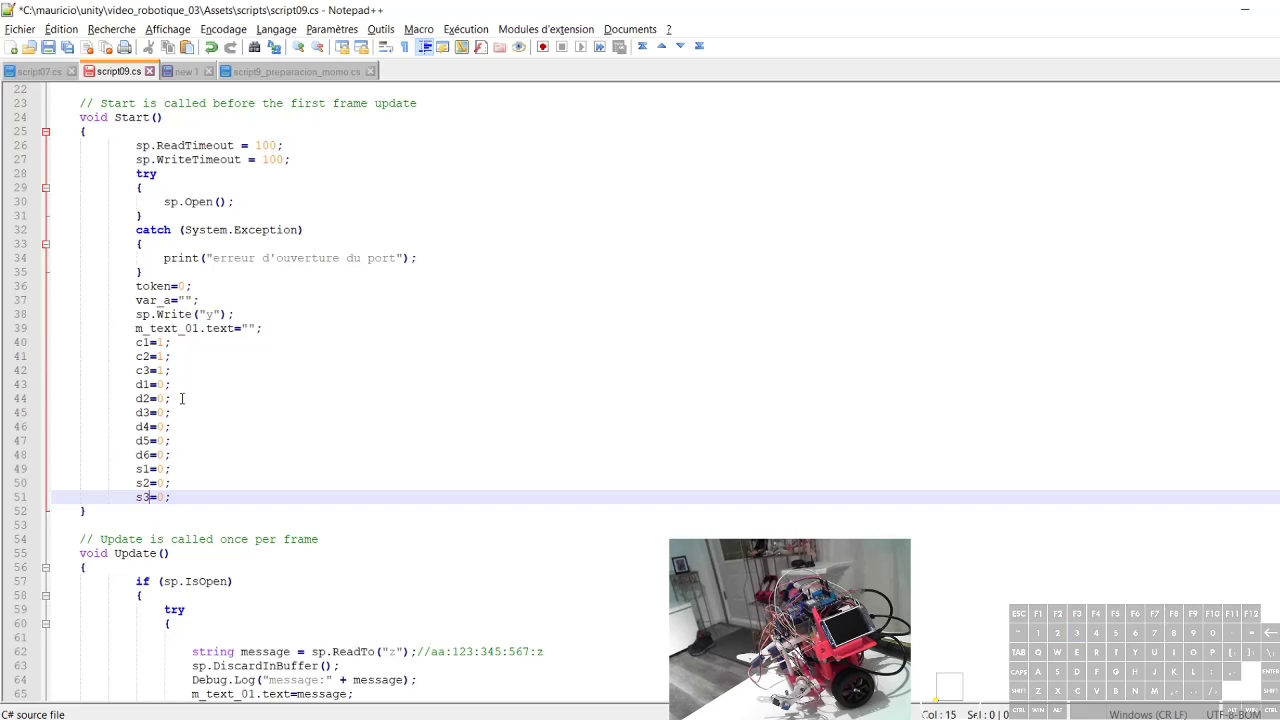
Step: Extend the public int declarations at the top of the class with s2,s3 after s1 and c2,c3 after c1
{"action": "scroll", "coordinate": [181, 398], "scroll_direction": "up", "scroll_amount": 6}
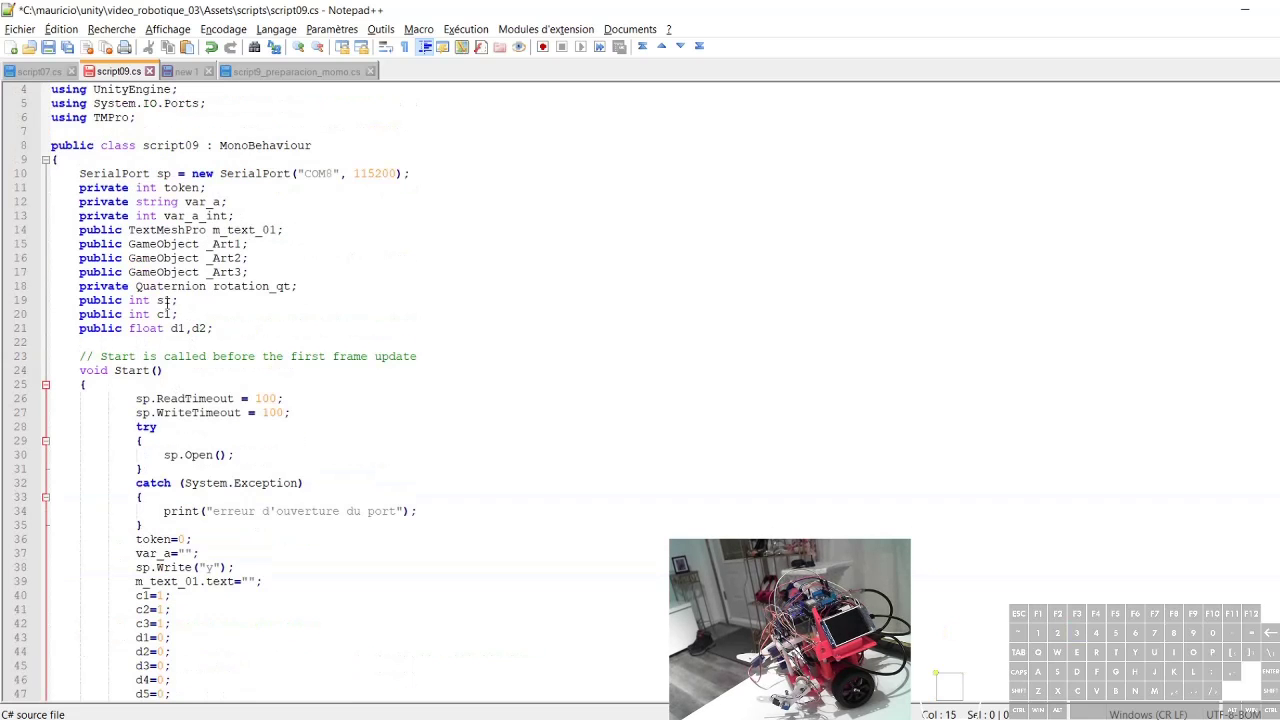
{"action": "left_click", "coordinate": [172, 300]}
{"action": "type", "text": ",s2,s4"}
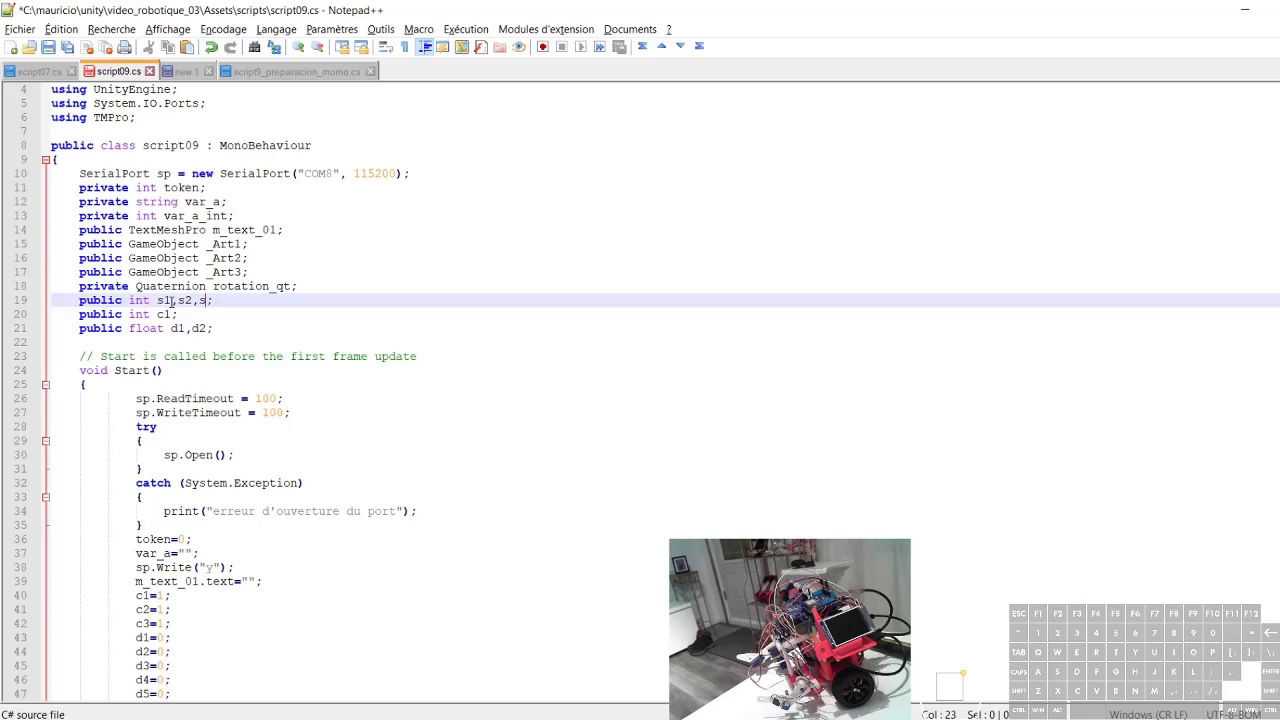
{"action": "key", "text": "Down"}
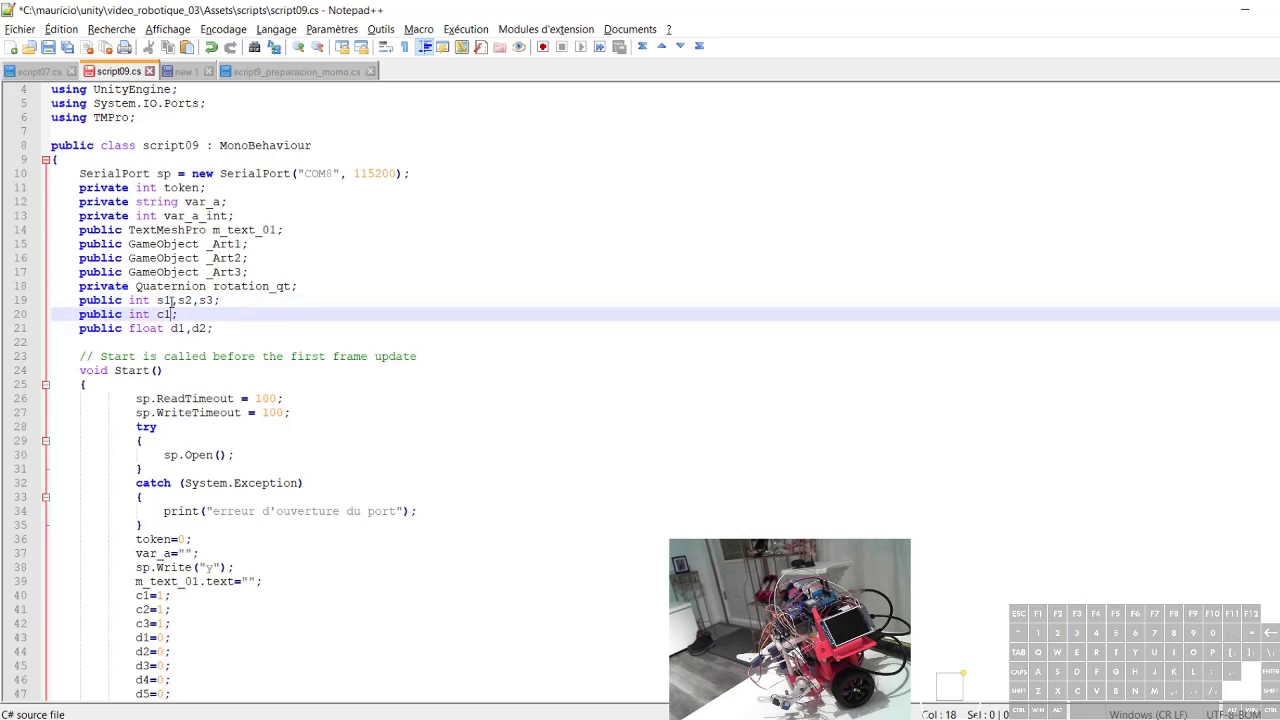
{"action": "type", "text": "c"}
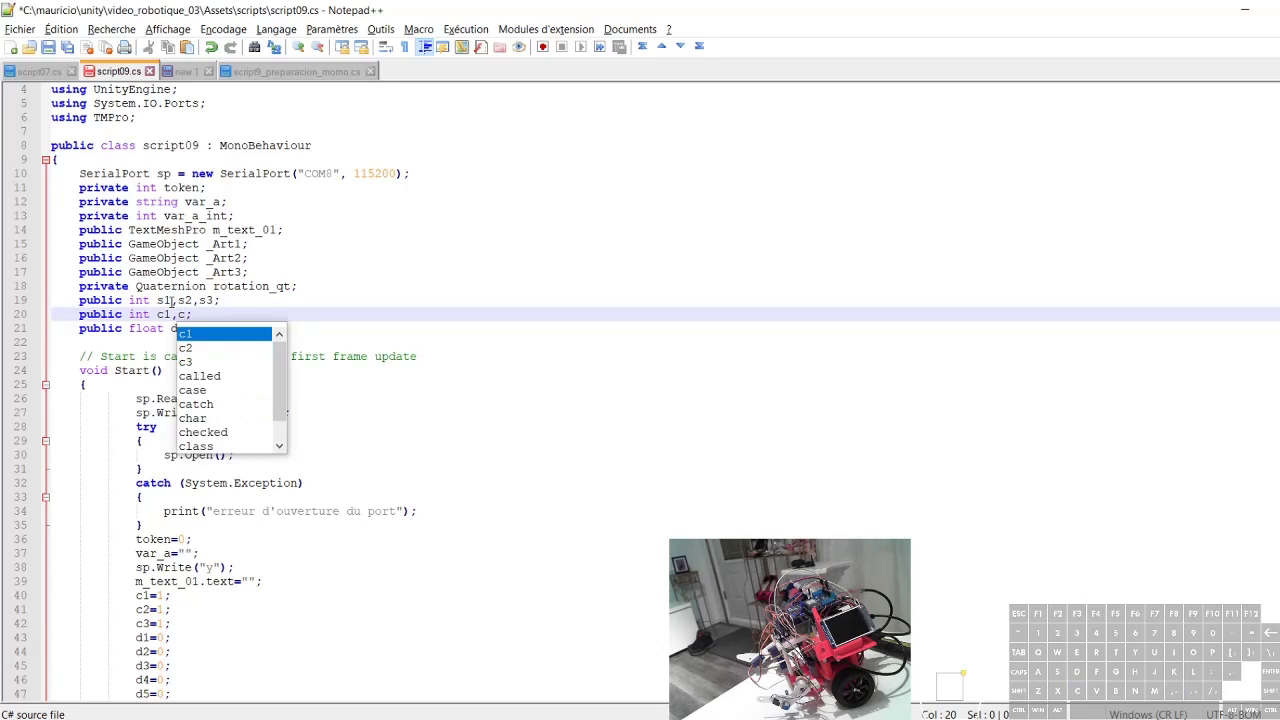
{"action": "type", "text": "2,c3"}
{"action": "key", "text": "Down"}
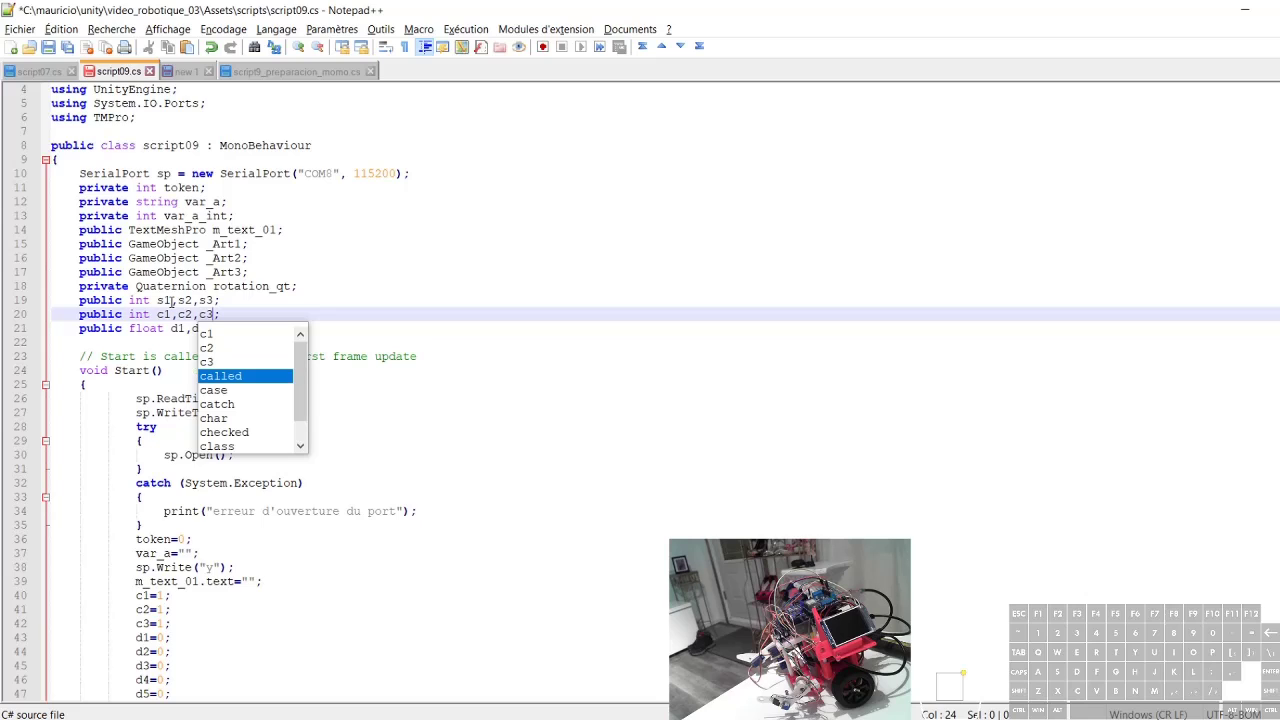
{"action": "key", "text": "Escape"}
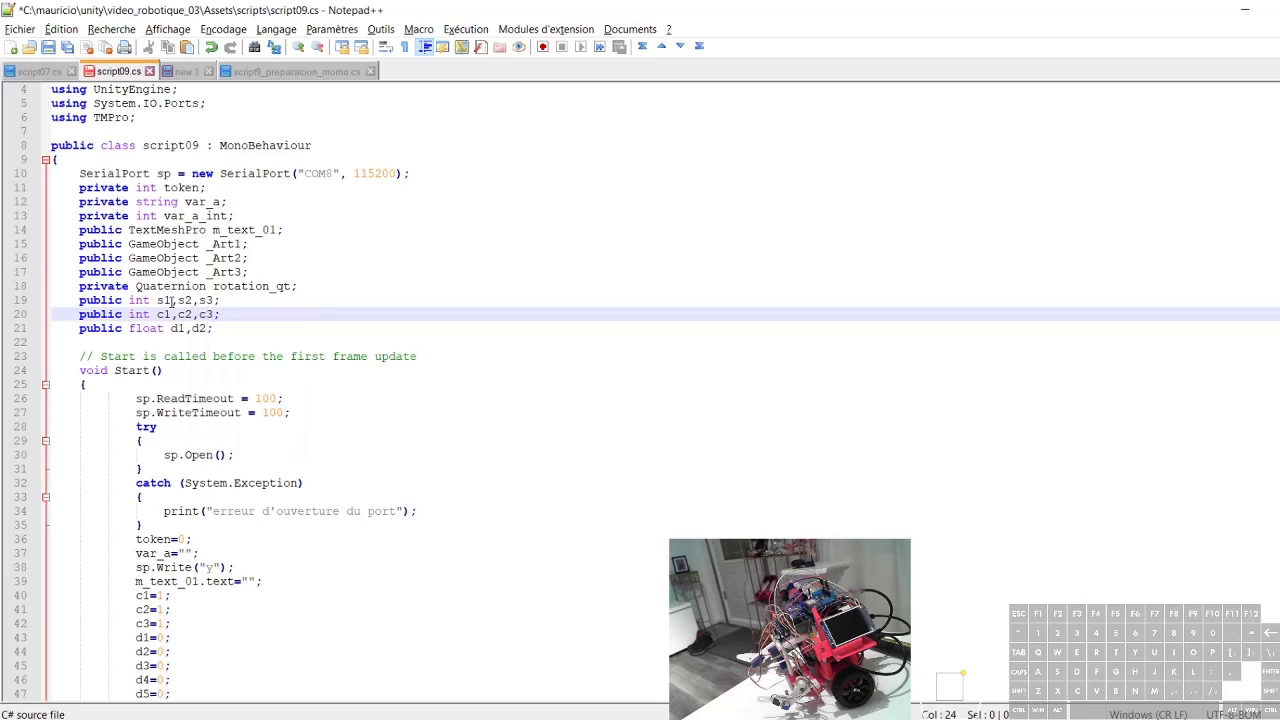
Step: Extend the public float declaration of d1,d2 with d3,d4,d5,d6
{"action": "key", "text": "Down"}
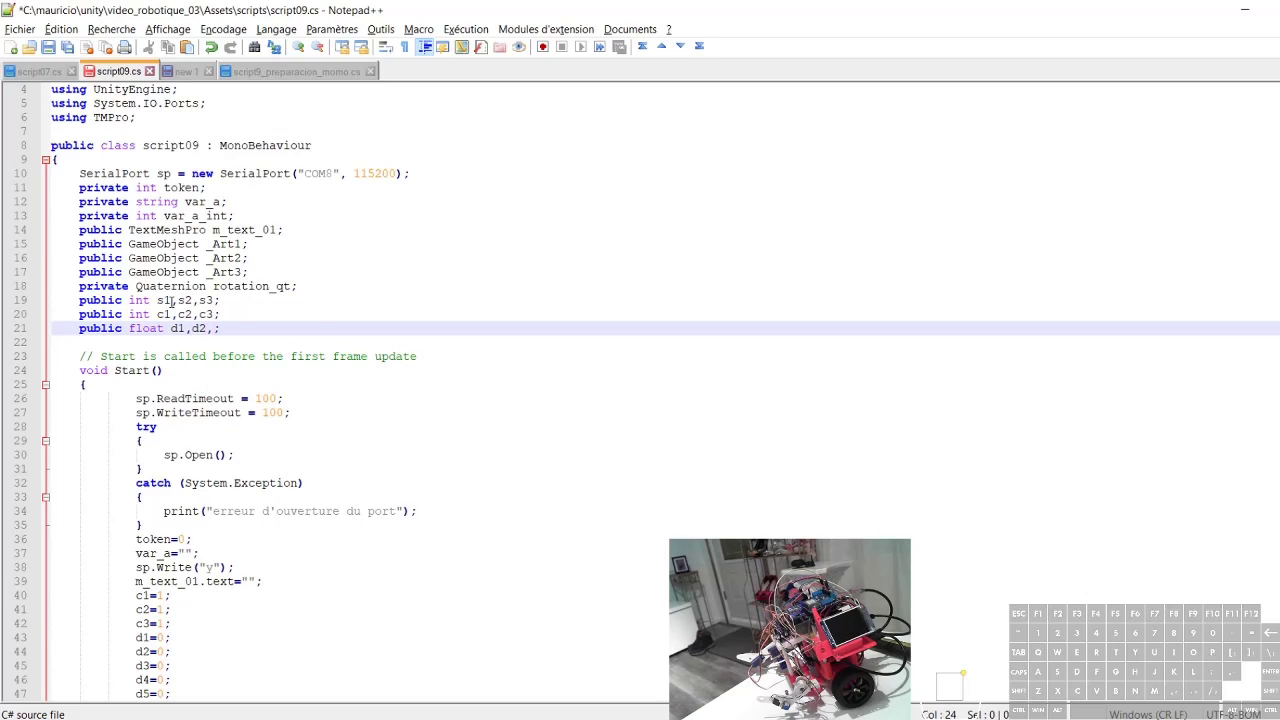
{"action": "type", "text": "d"}
{"action": "type", "text": "3,d4,d5,"}
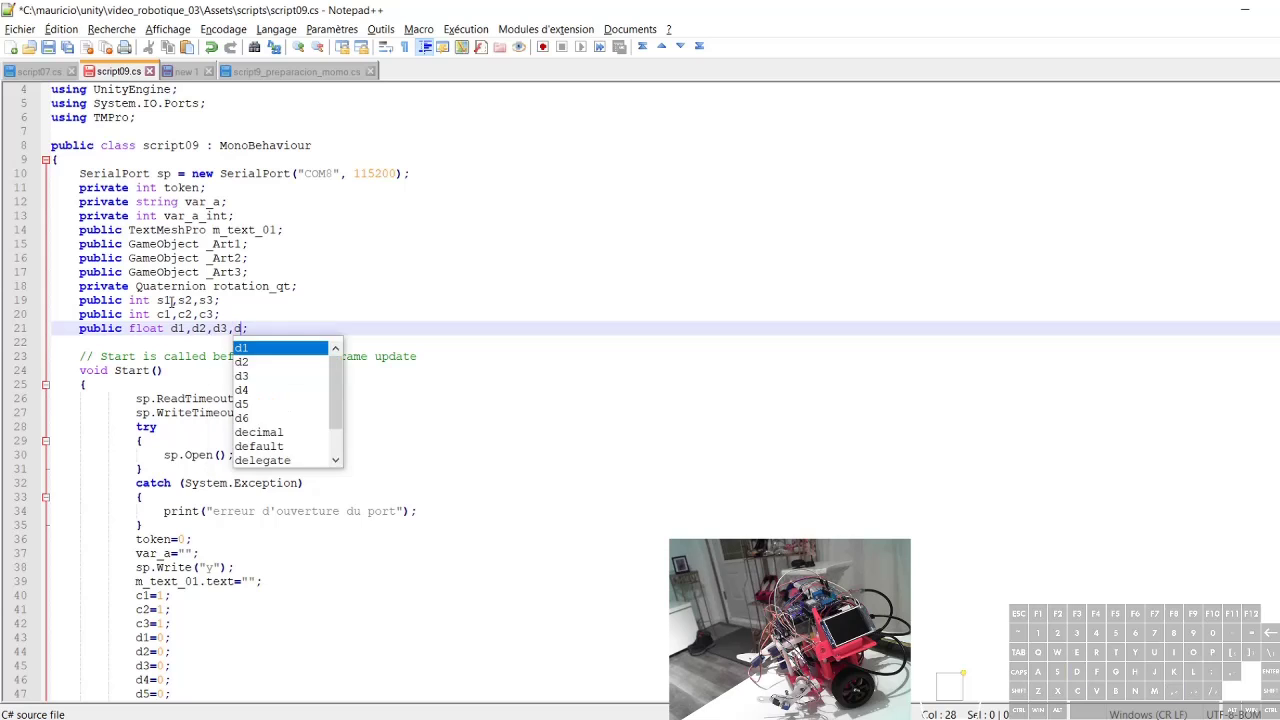
{"action": "type", "text": "d6"}
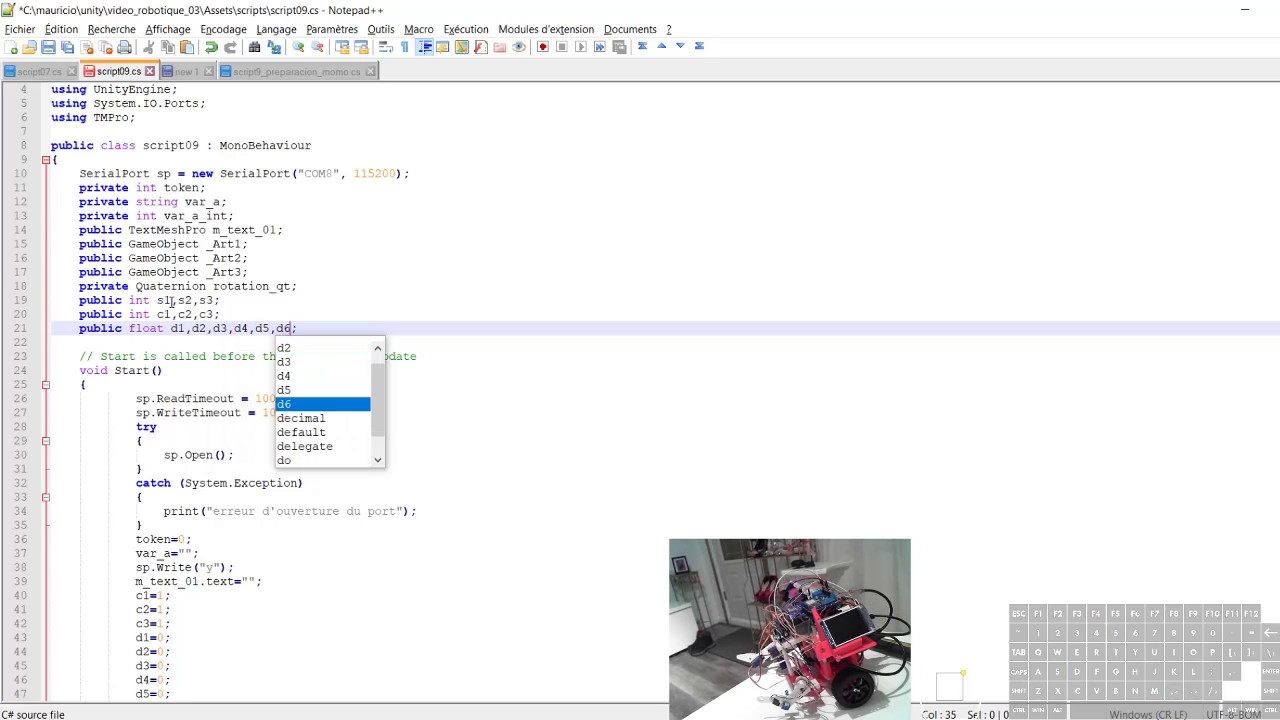
{"action": "left_click", "coordinate": [436, 325]}
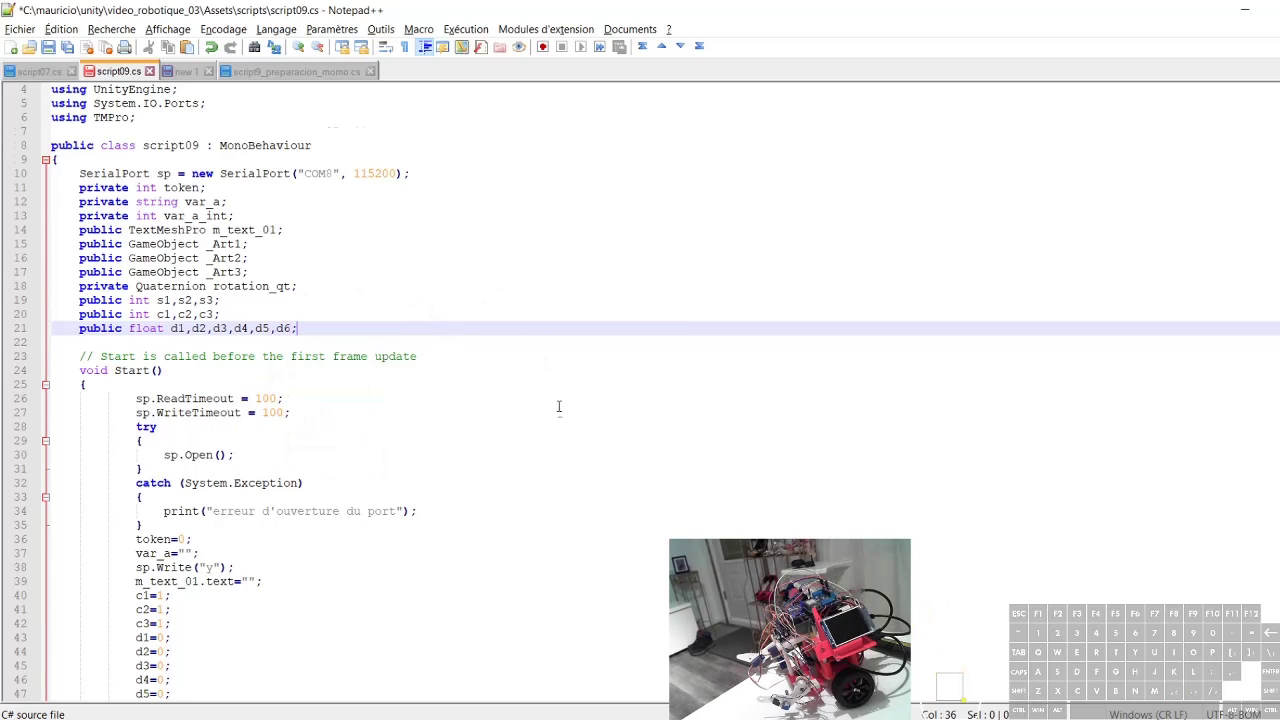
Step: Review the rotation code for the three joints, save script09.cs and switch to Unity
{"action": "scroll", "coordinate": [557, 403], "scroll_direction": "down", "scroll_amount": 16}
{"action": "scroll", "coordinate": [556, 402], "scroll_direction": "down", "scroll_amount": 5}
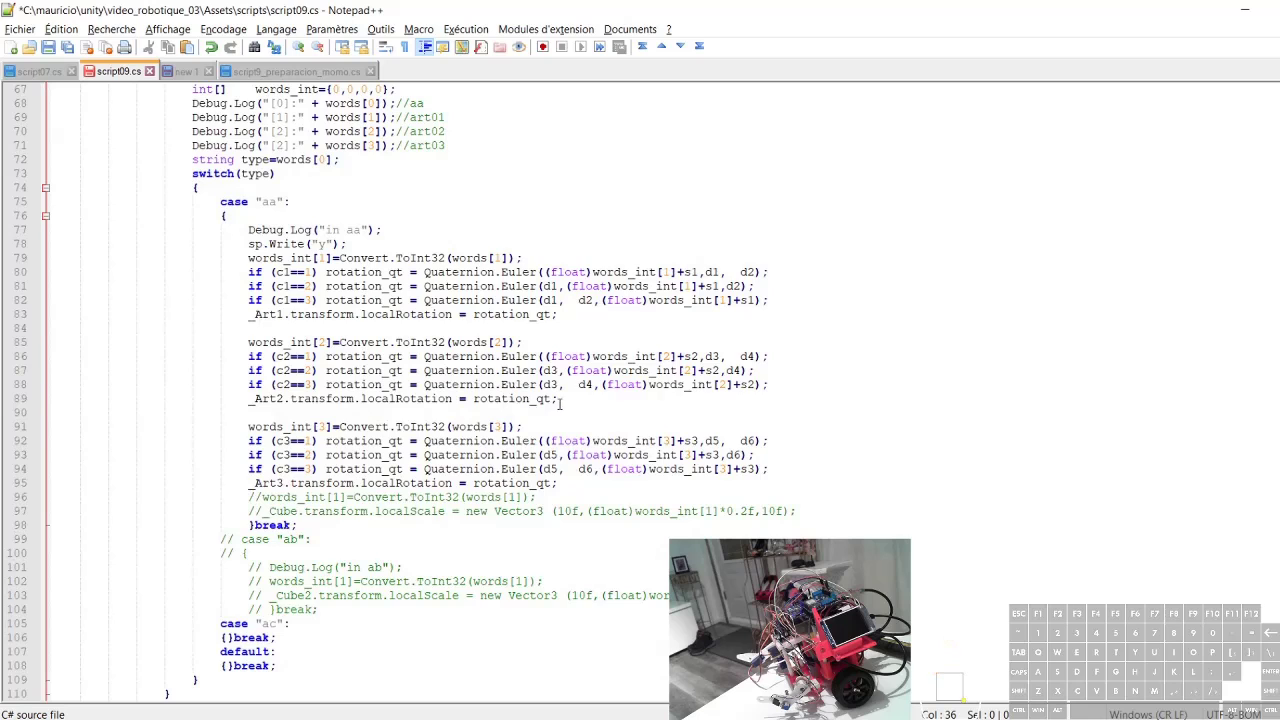
{"action": "scroll", "coordinate": [562, 403], "scroll_direction": "up", "scroll_amount": 4}
{"action": "scroll", "coordinate": [562, 404], "scroll_direction": "down", "scroll_amount": 1}
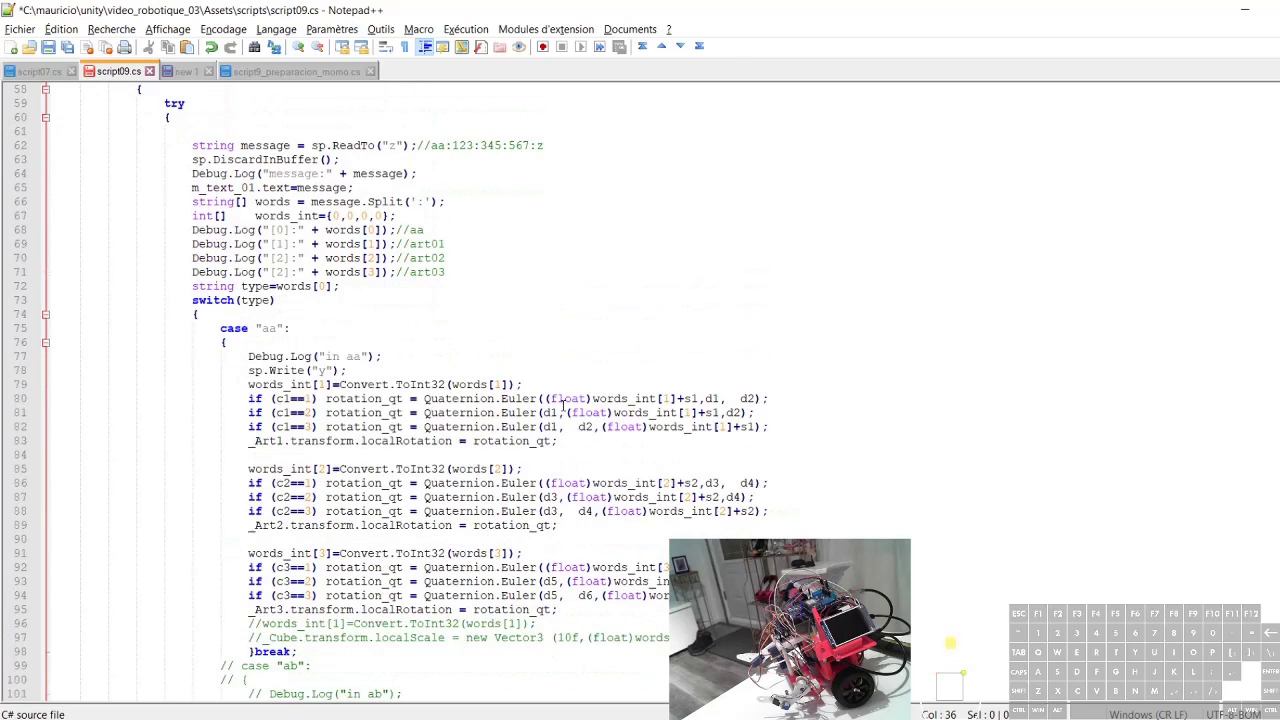
{"action": "left_click", "coordinate": [48, 48]}
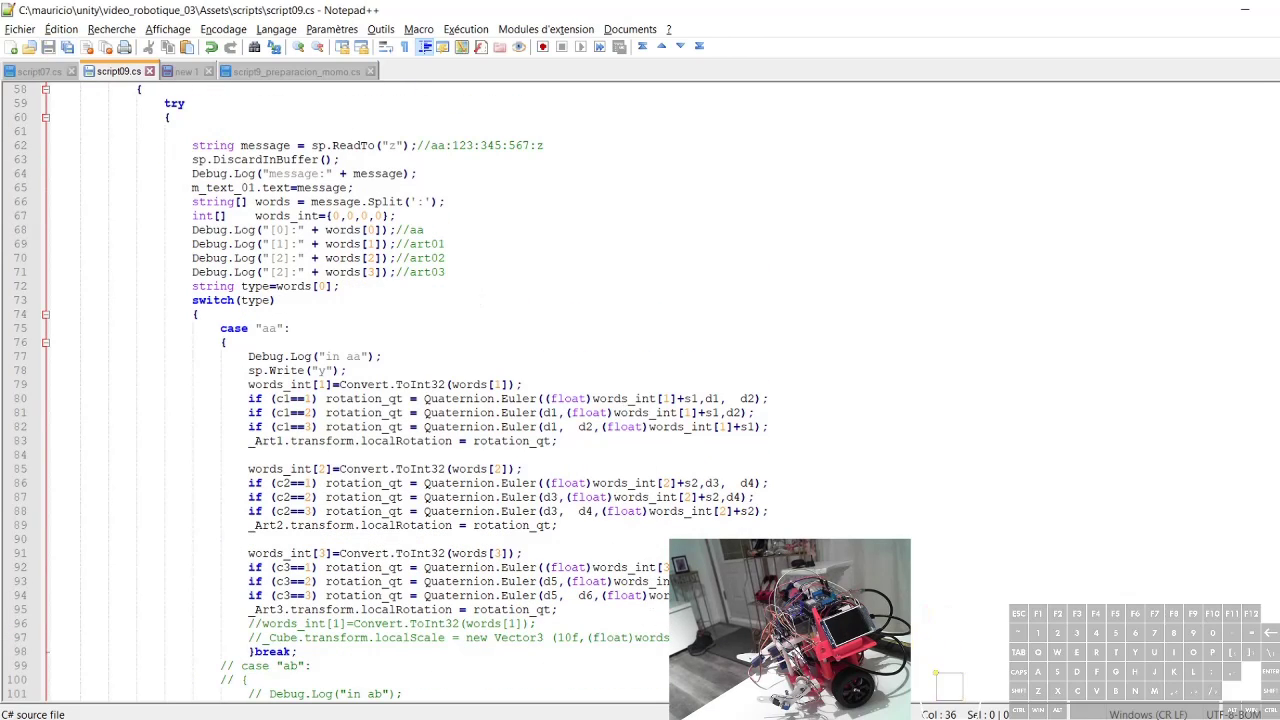
{"action": "key", "text": "alt+Tab"}
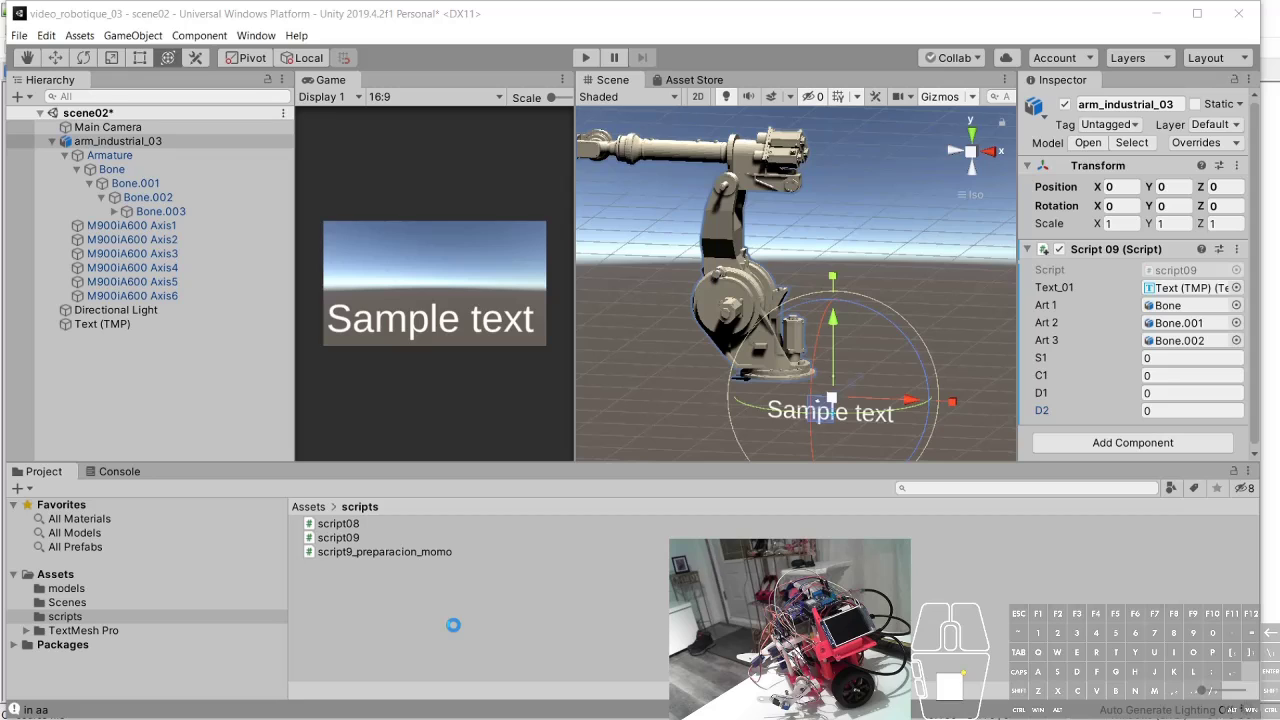
Step: Run the scene, select arm_industrial_03 and set D1 and D2 to 90 in its Script 09 component
{"action": "left_click", "coordinate": [585, 57]}
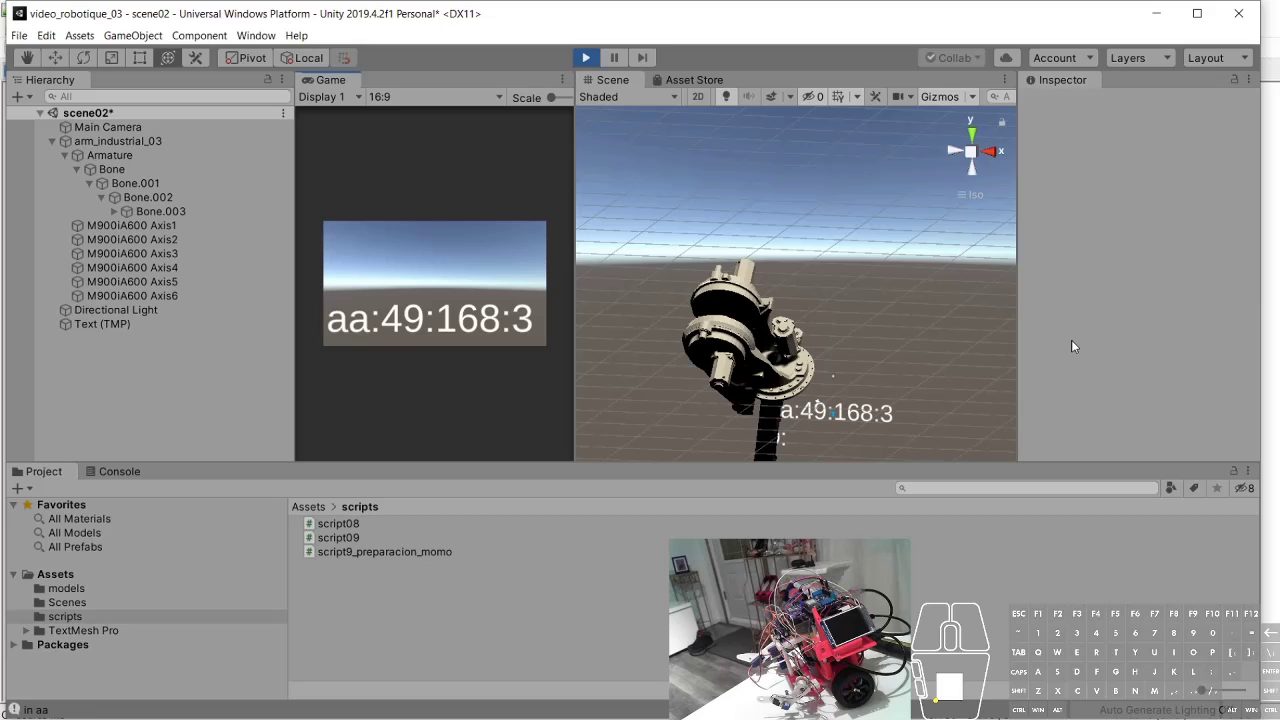
{"action": "left_click", "coordinate": [100, 143]}
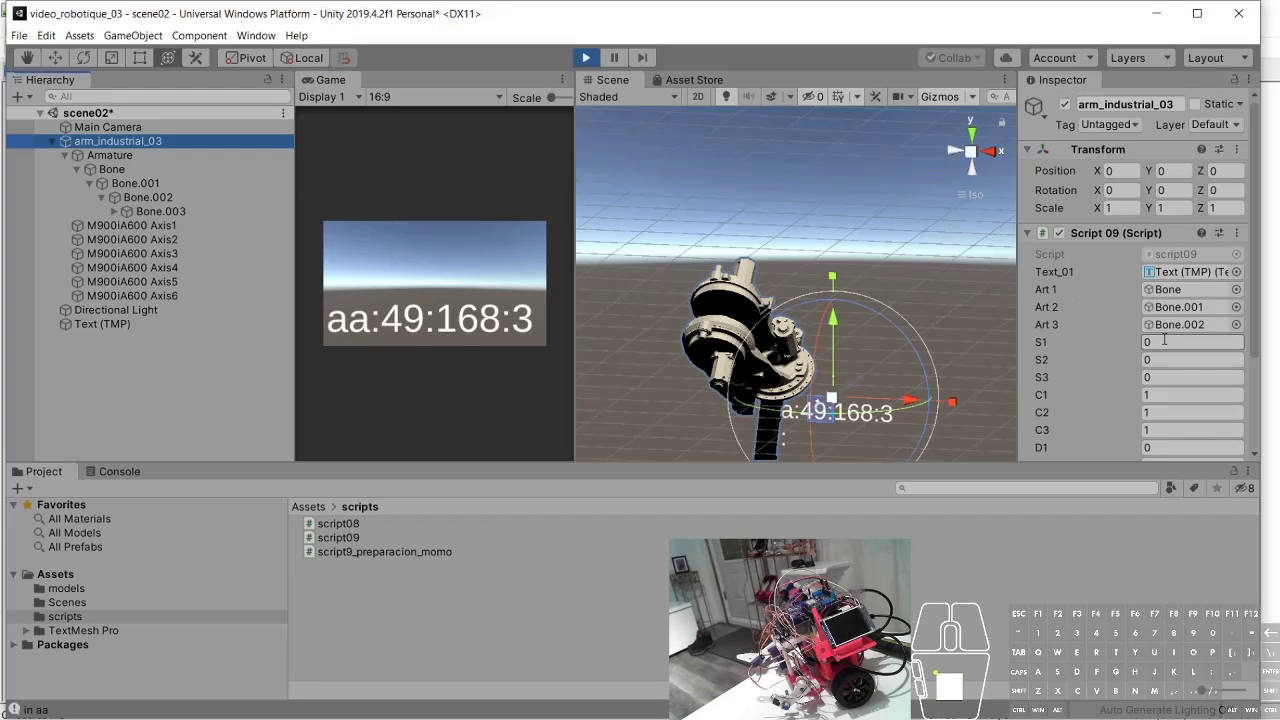
{"action": "left_click", "coordinate": [1153, 395]}
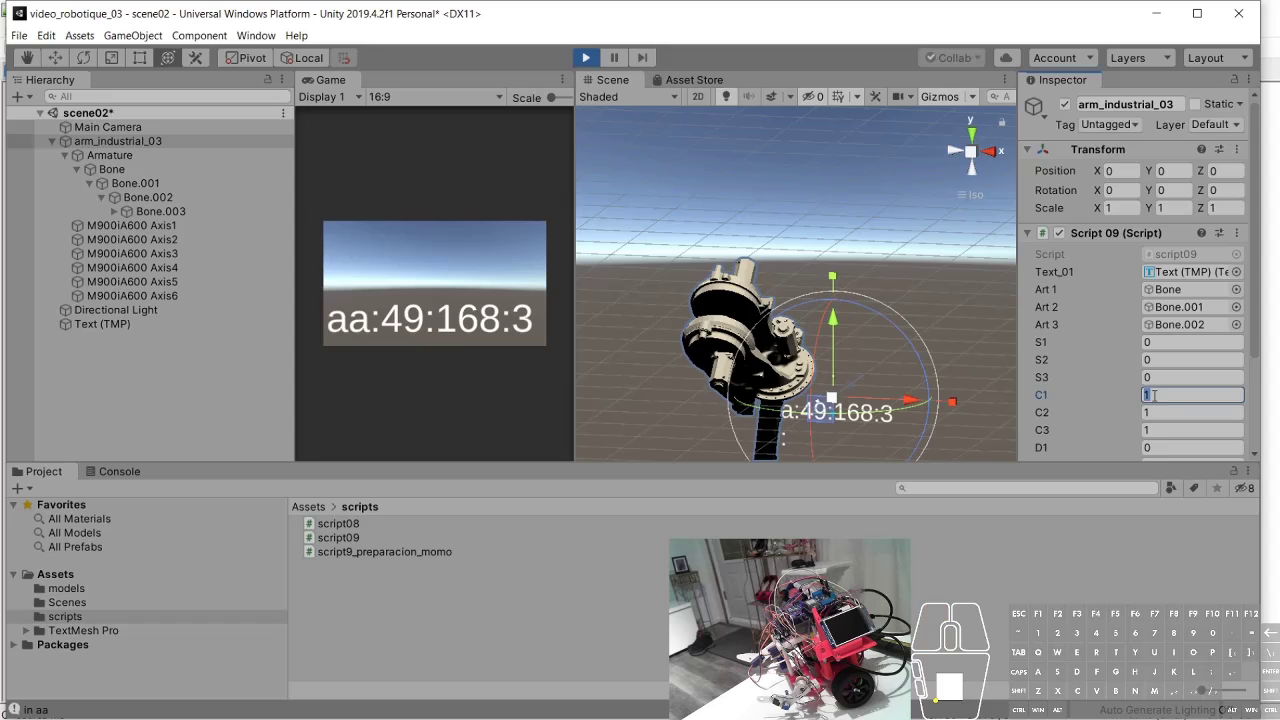
{"action": "scroll", "coordinate": [1153, 395], "scroll_direction": "down", "scroll_amount": 3}
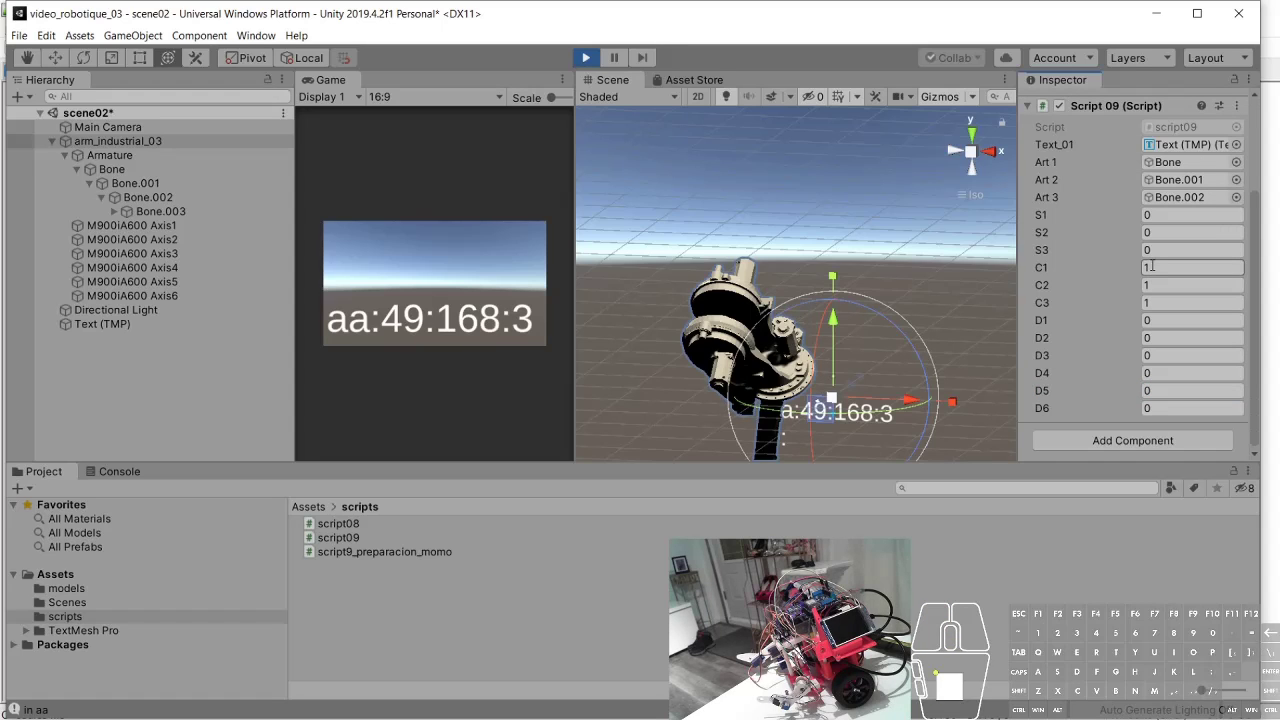
{"action": "left_click", "coordinate": [1131, 328]}
{"action": "type", "text": "90"}
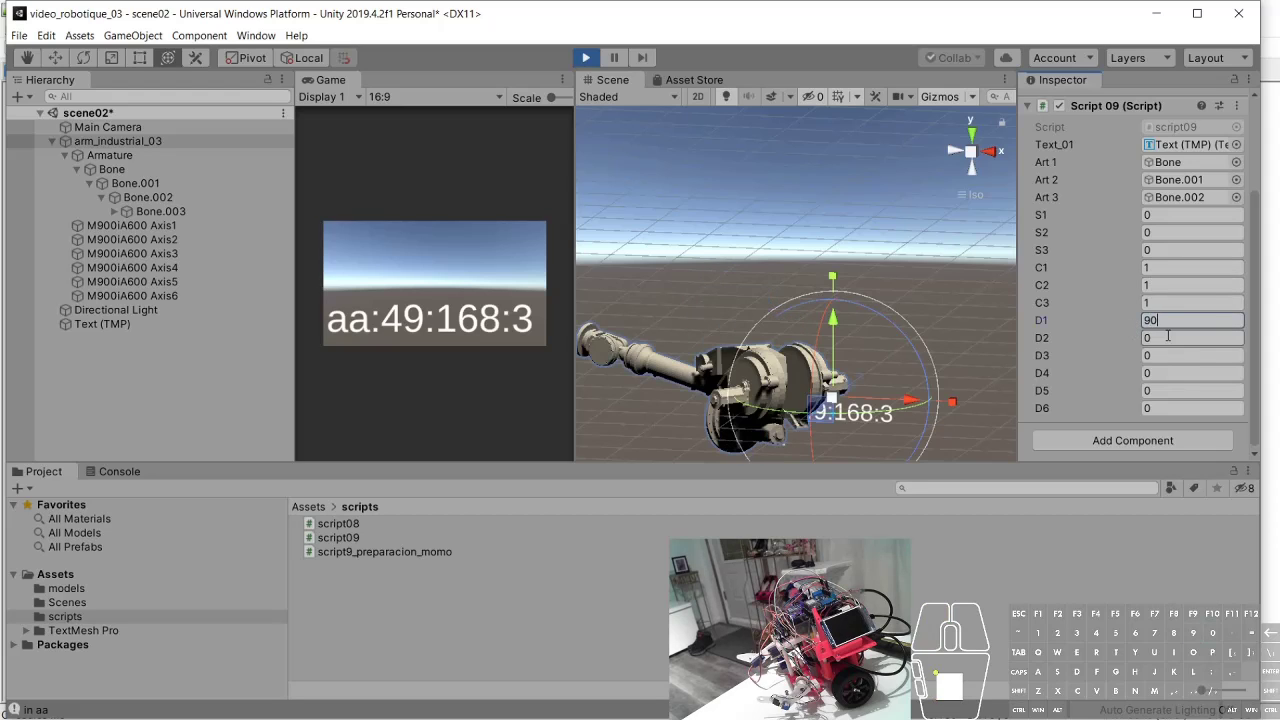
{"action": "left_click", "coordinate": [1127, 340]}
{"action": "type", "text": "90"}
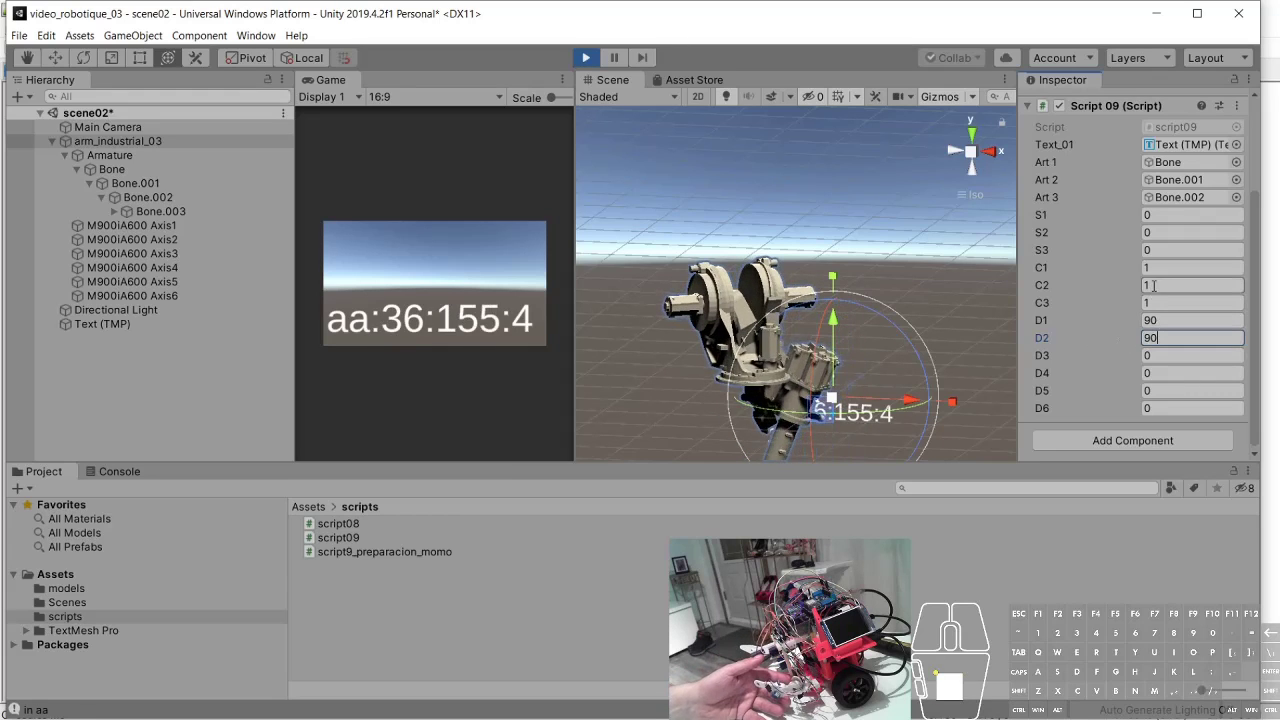
Step: Test axis option 2 for the second joint, and set C2 to 3
{"action": "left_click", "coordinate": [1116, 286]}
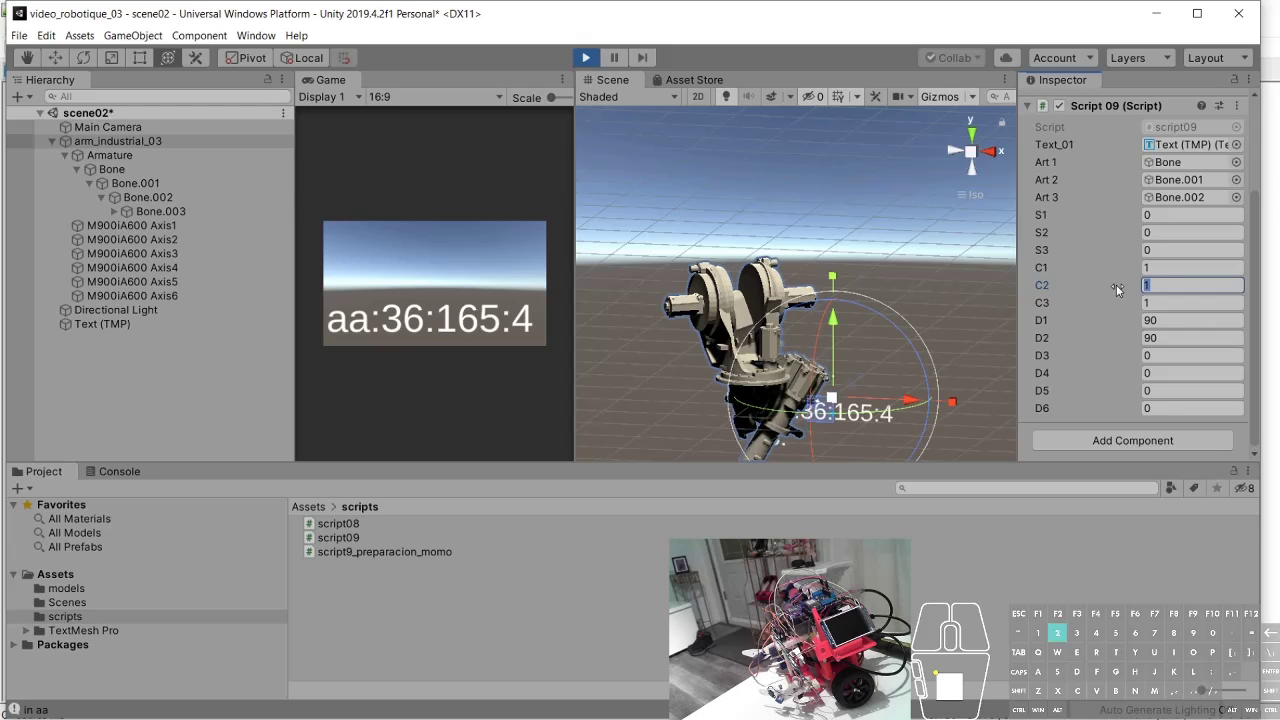
{"action": "type", "text": "2"}
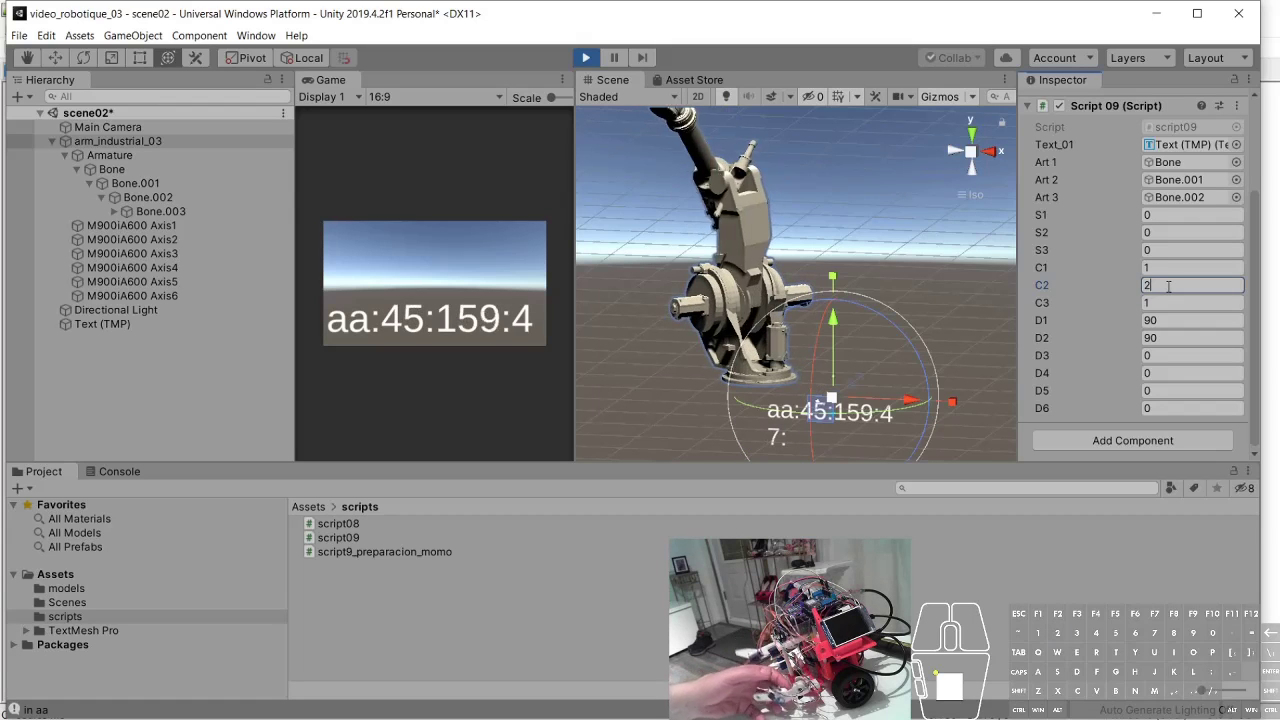
{"action": "left_click", "coordinate": [1103, 288]}
{"action": "type", "text": "3"}
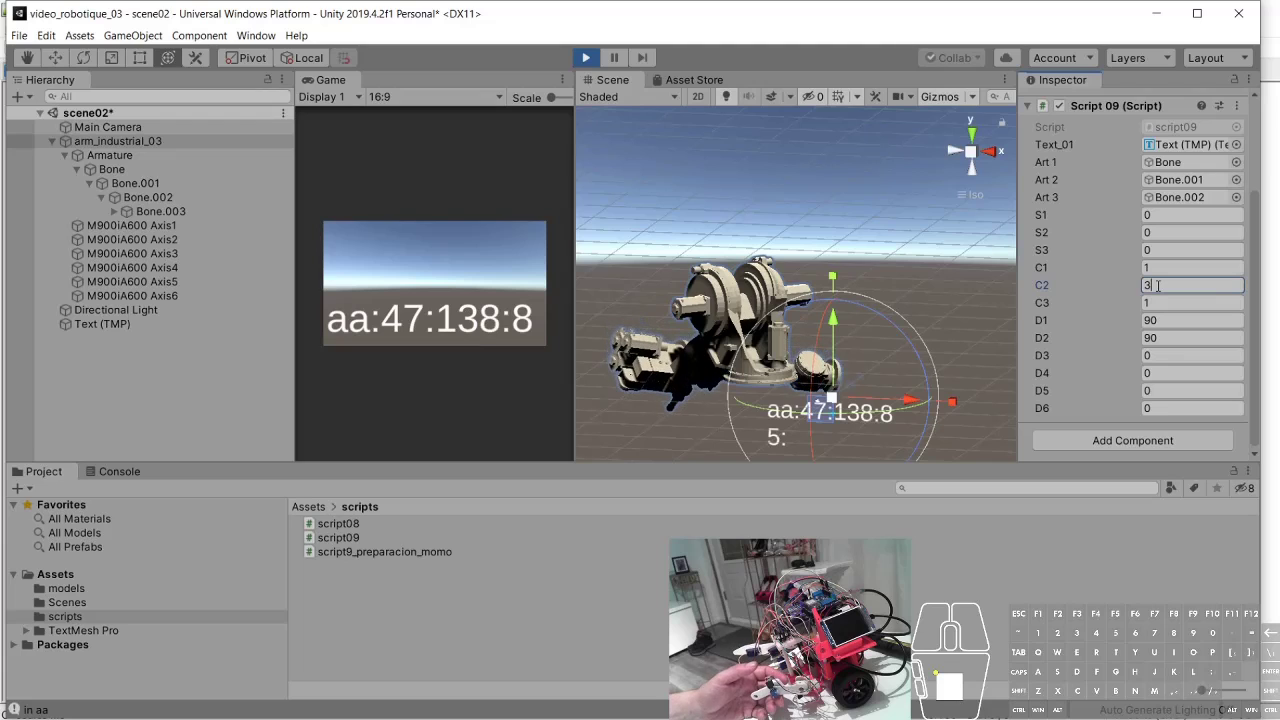
Step: Try 90 as the second joint's offset S2, and set it to -90
{"action": "left_click", "coordinate": [1155, 232]}
{"action": "type", "text": "90"}
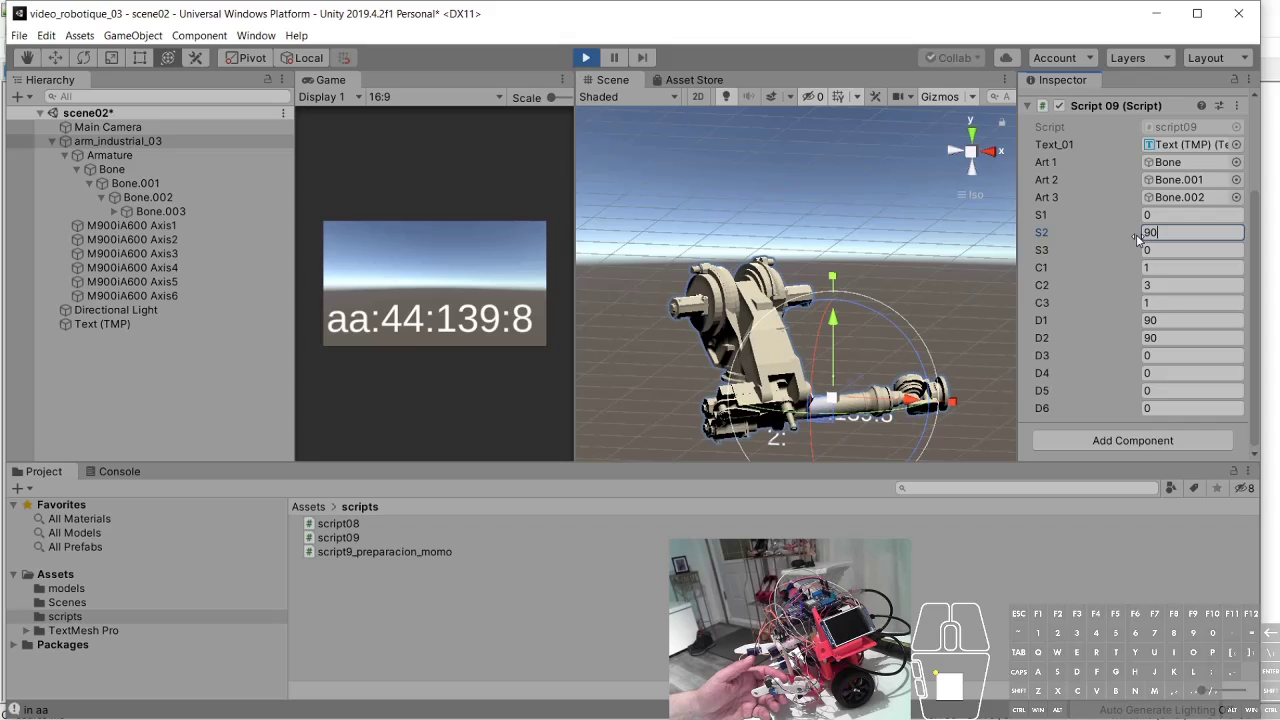
{"action": "double_click", "coordinate": [1165, 232]}
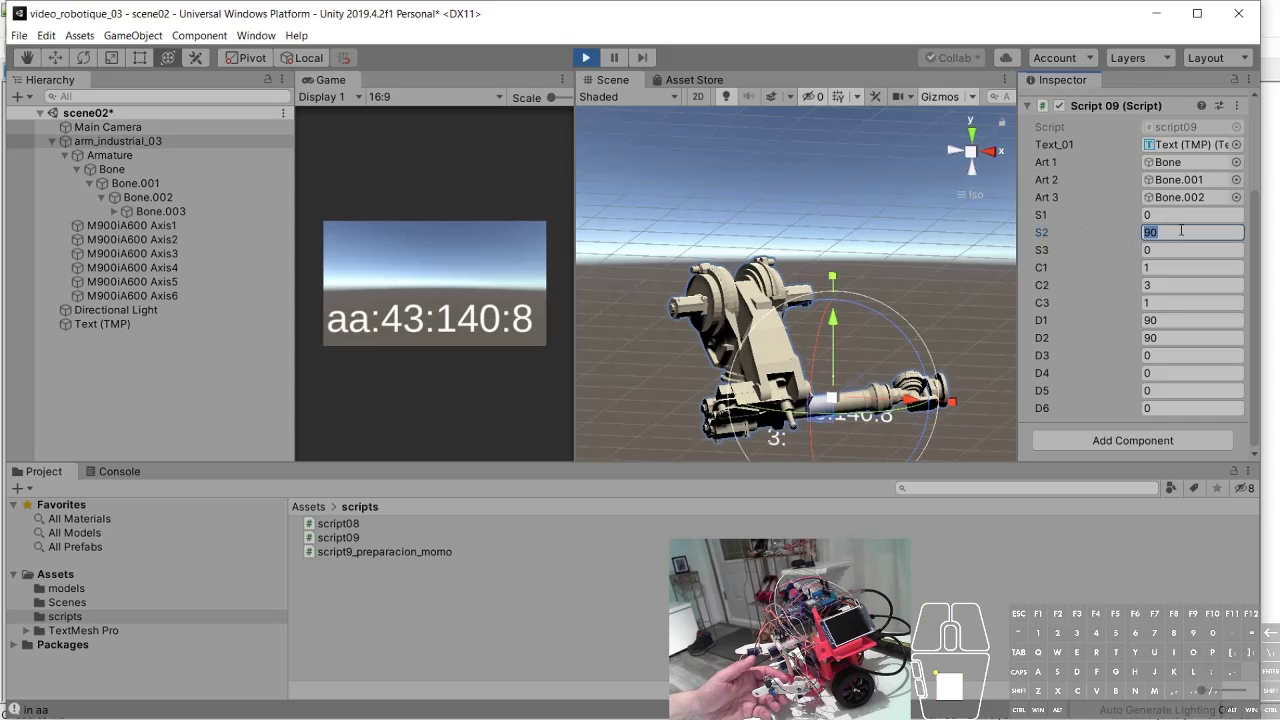
{"action": "type", "text": "-90"}
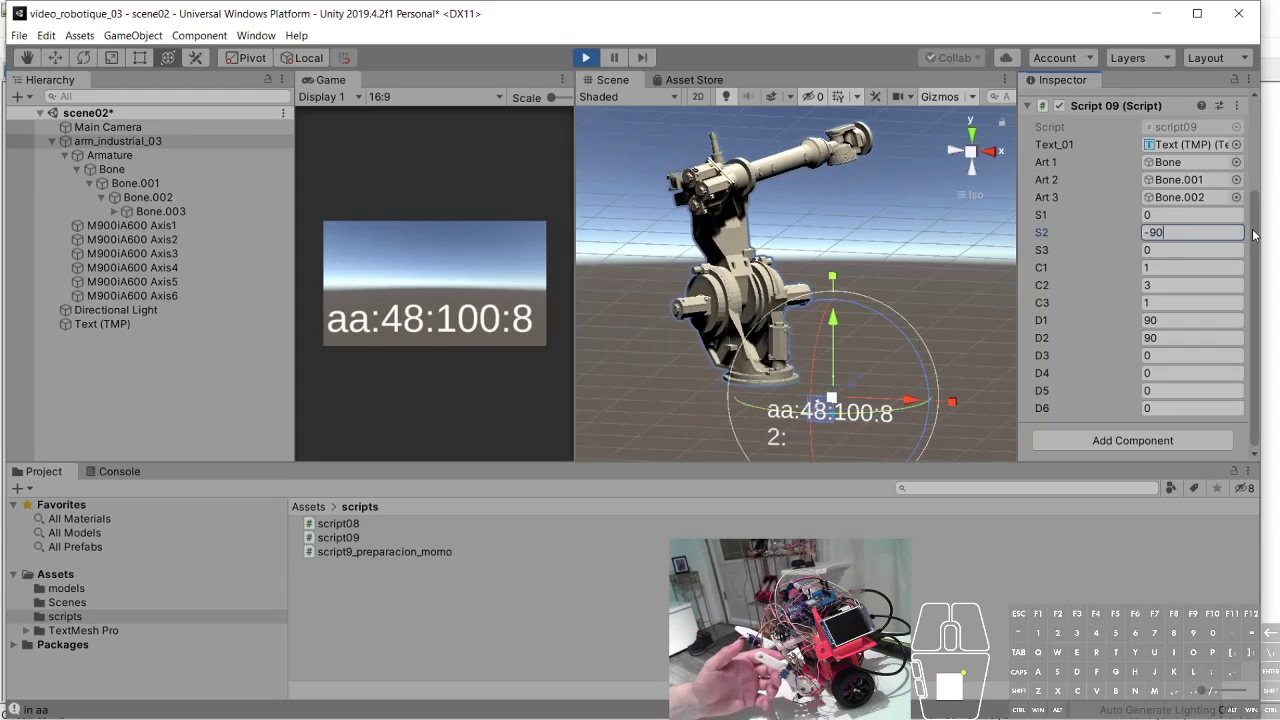
Step: Set the third joint's axis selector C3 to 3
{"action": "left_click", "coordinate": [1160, 308]}
{"action": "type", "text": "3"}
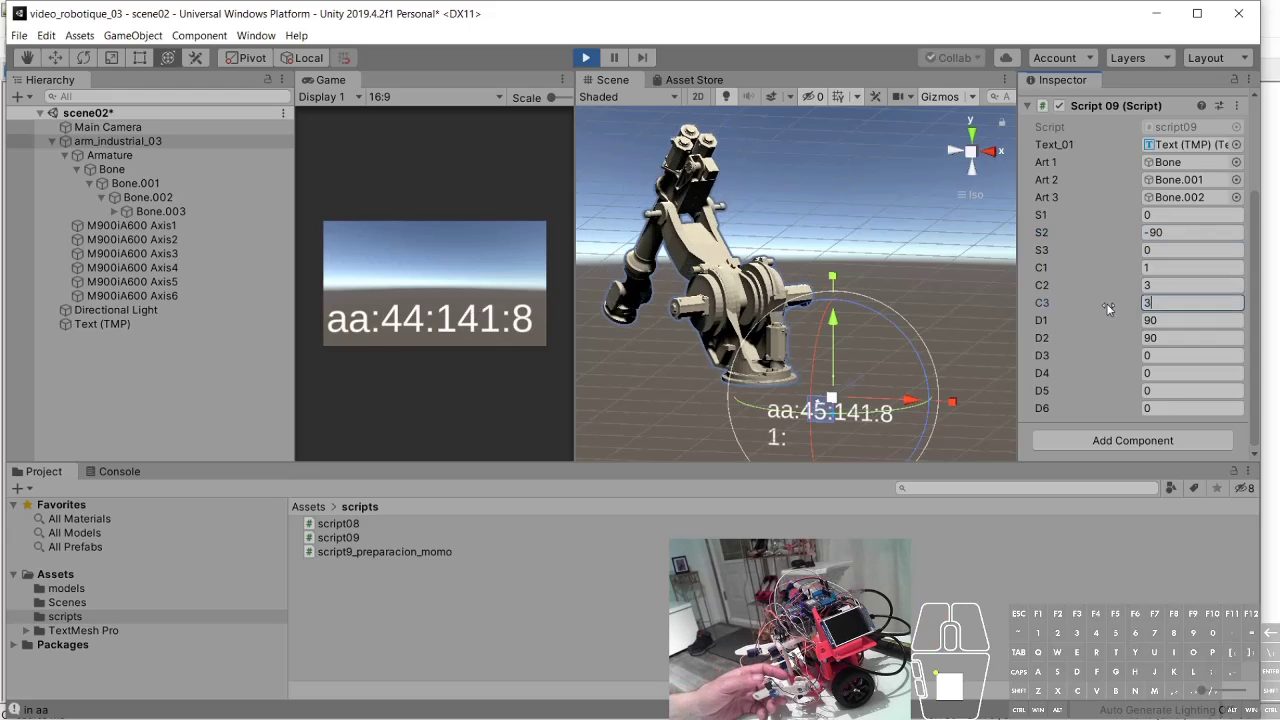
{"action": "left_click", "coordinate": [1162, 285]}
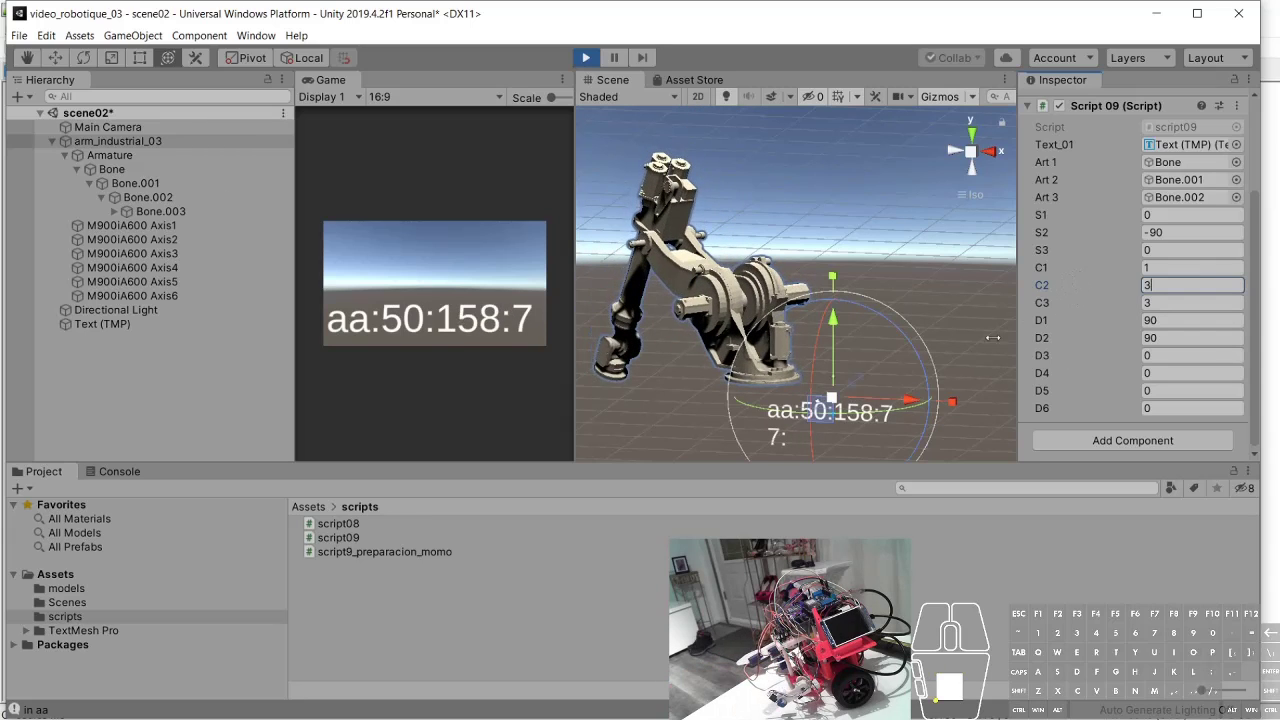
Step: Set the first joint's offset S1 to 90
{"action": "left_click", "coordinate": [1153, 215]}
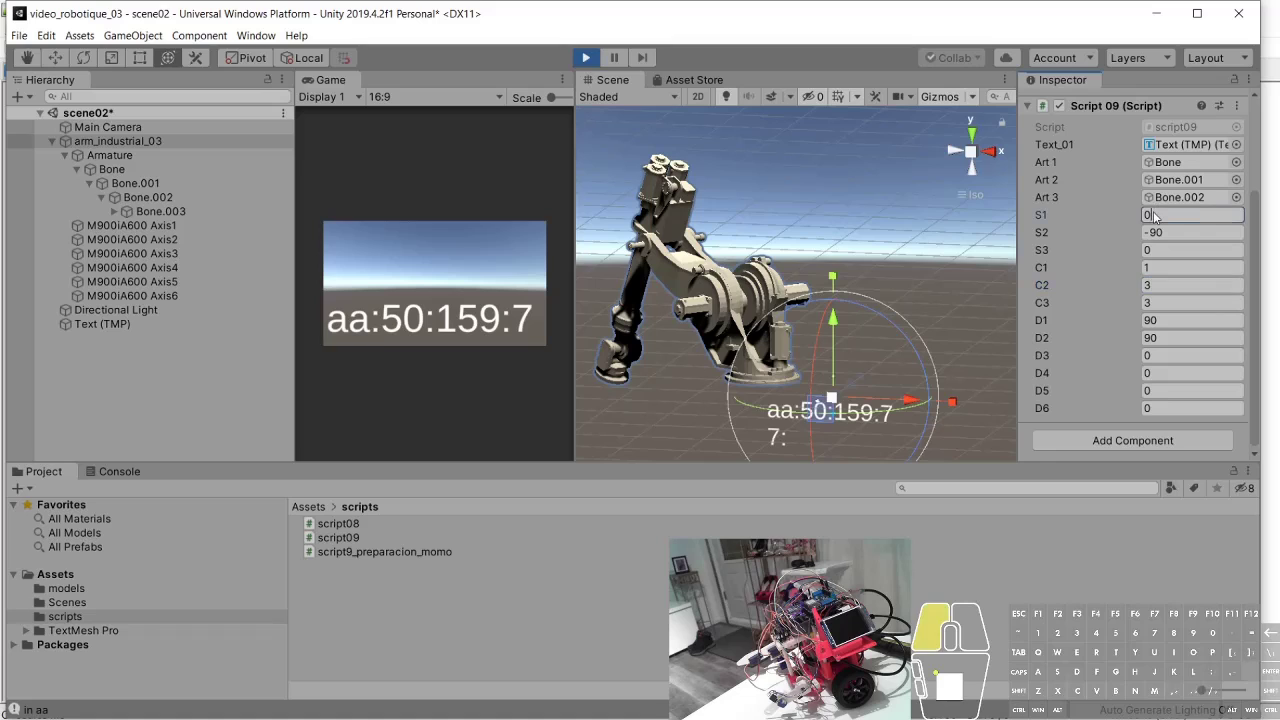
{"action": "left_click_drag", "start_coordinate": [1153, 215], "coordinate": [1141, 215]}
{"action": "type", "text": "90"}
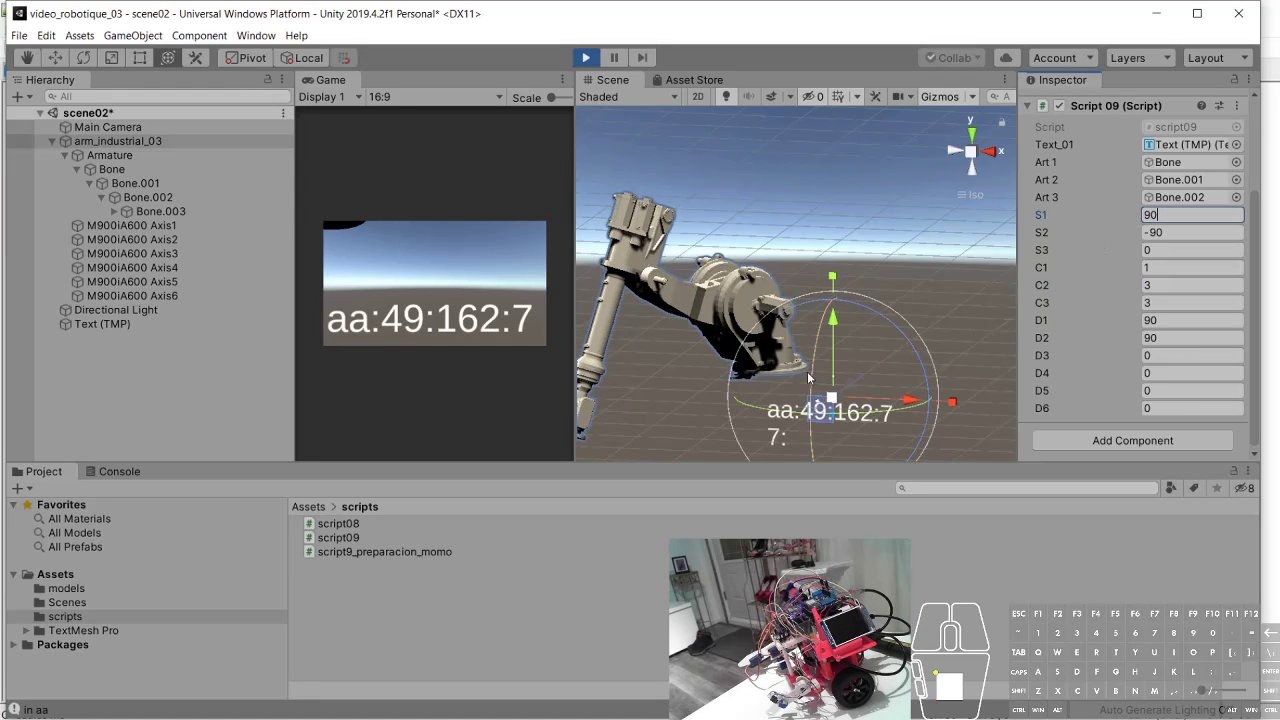
{"action": "middle_click_drag", "start_coordinate": [886, 364], "coordinate": [948, 343]}
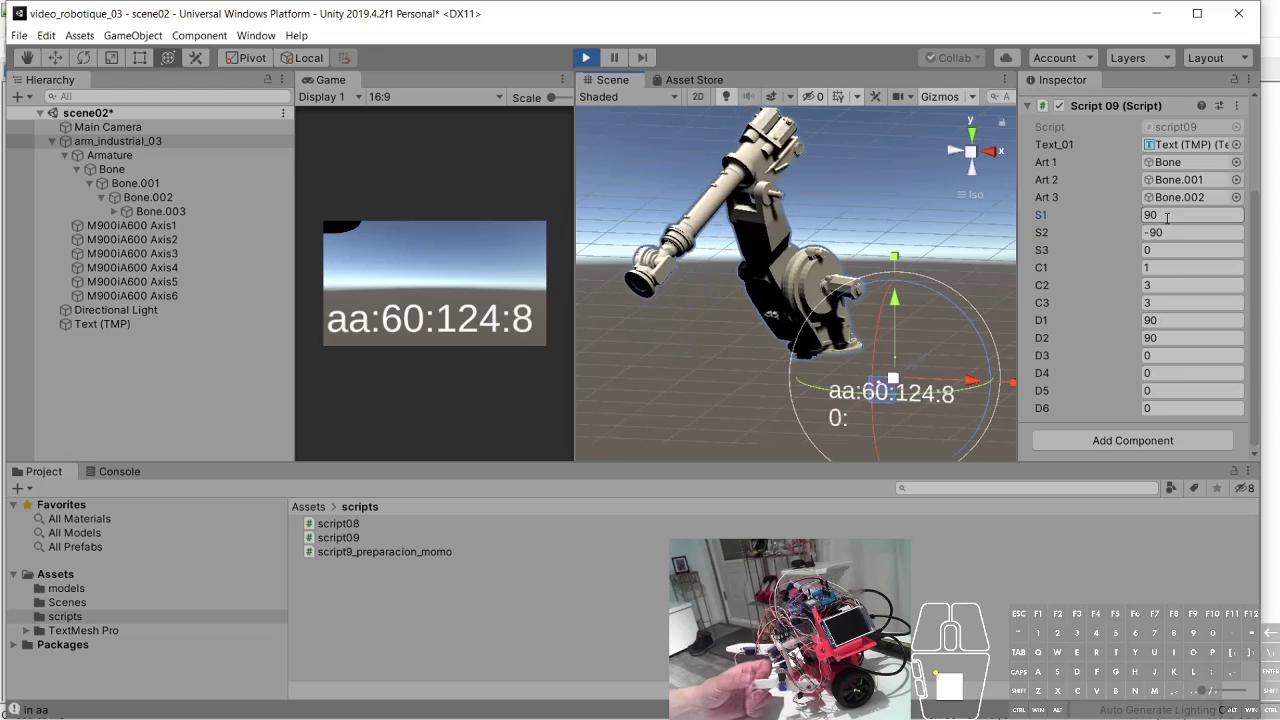
Step: Switch to script09.cs in Notepad++ and change the axis initializations to c2=3; and c3=3;
{"action": "key", "text": "alt+Tab"}
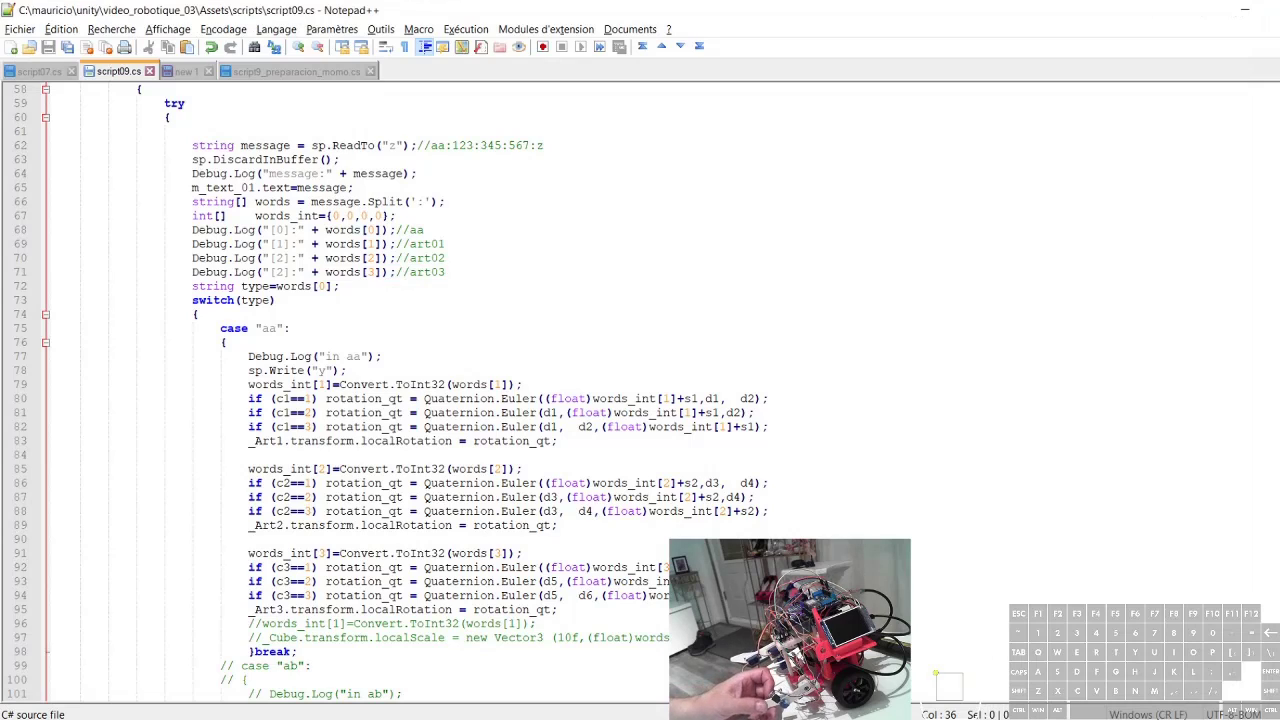
{"action": "left_click", "coordinate": [1270, 10]}
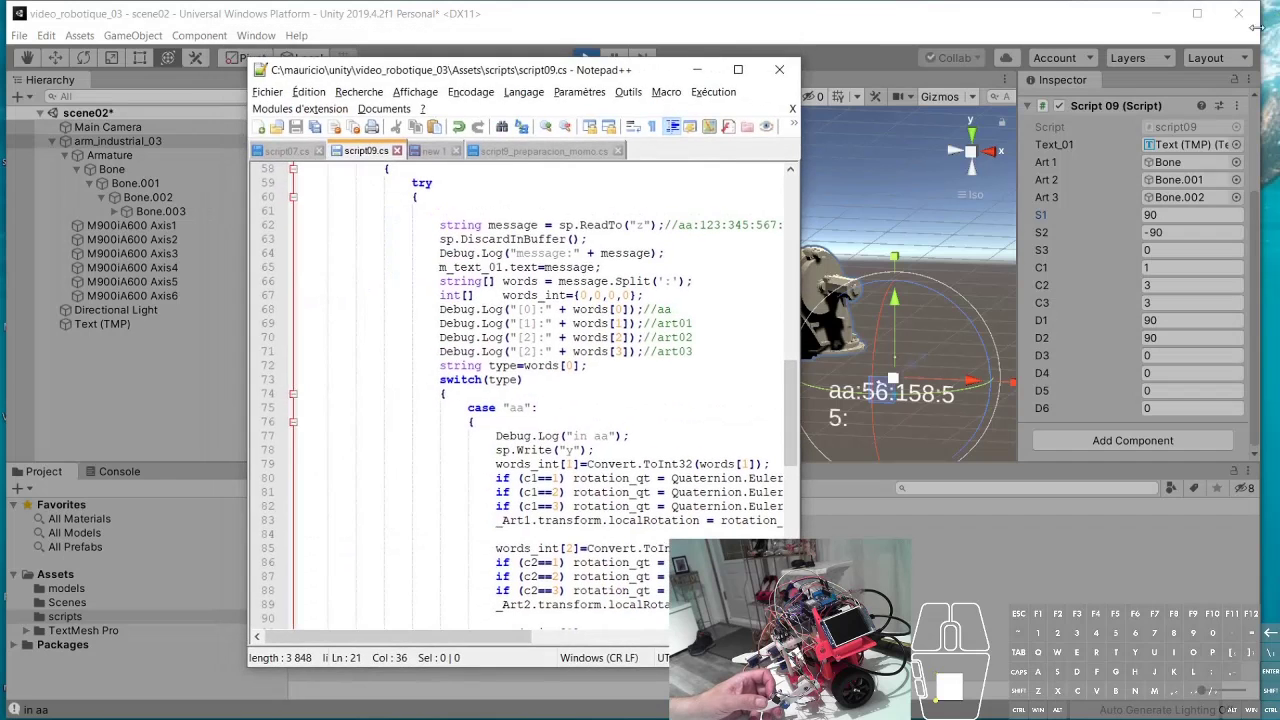
{"action": "scroll", "coordinate": [600, 294], "scroll_direction": "up", "scroll_amount": 8}
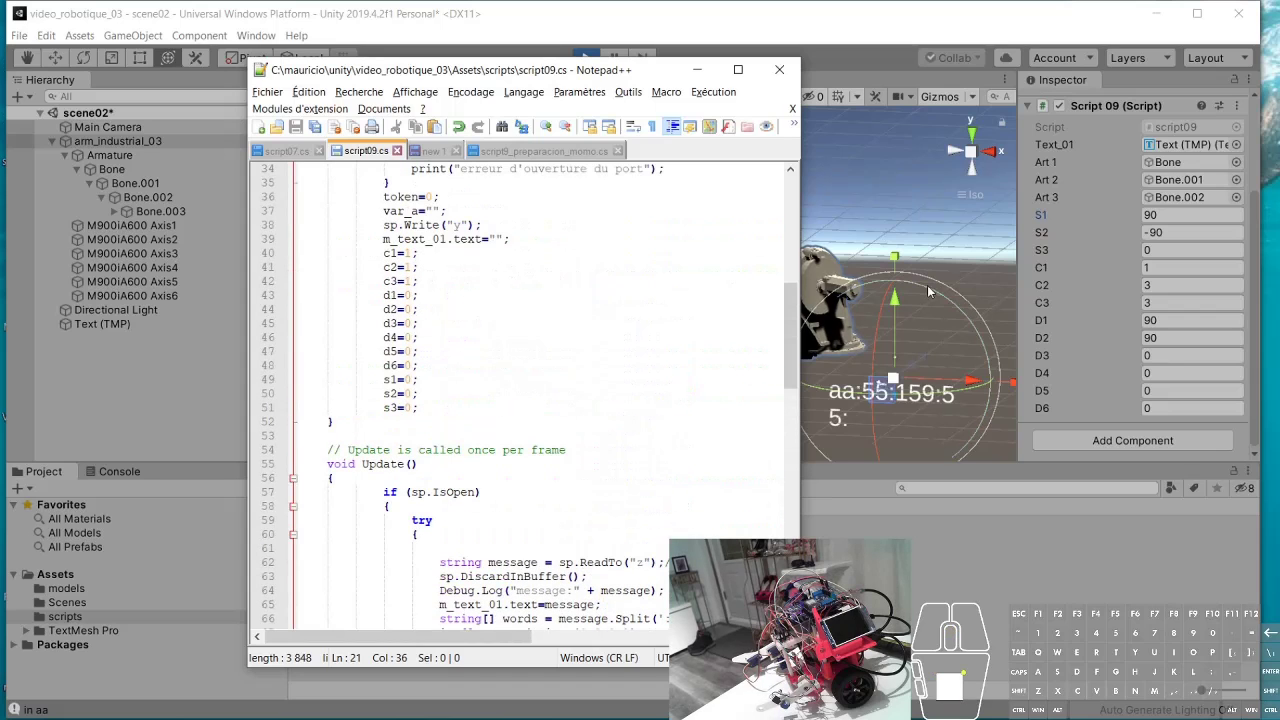
{"action": "double_click", "coordinate": [409, 267]}
{"action": "type", "text": "3"}
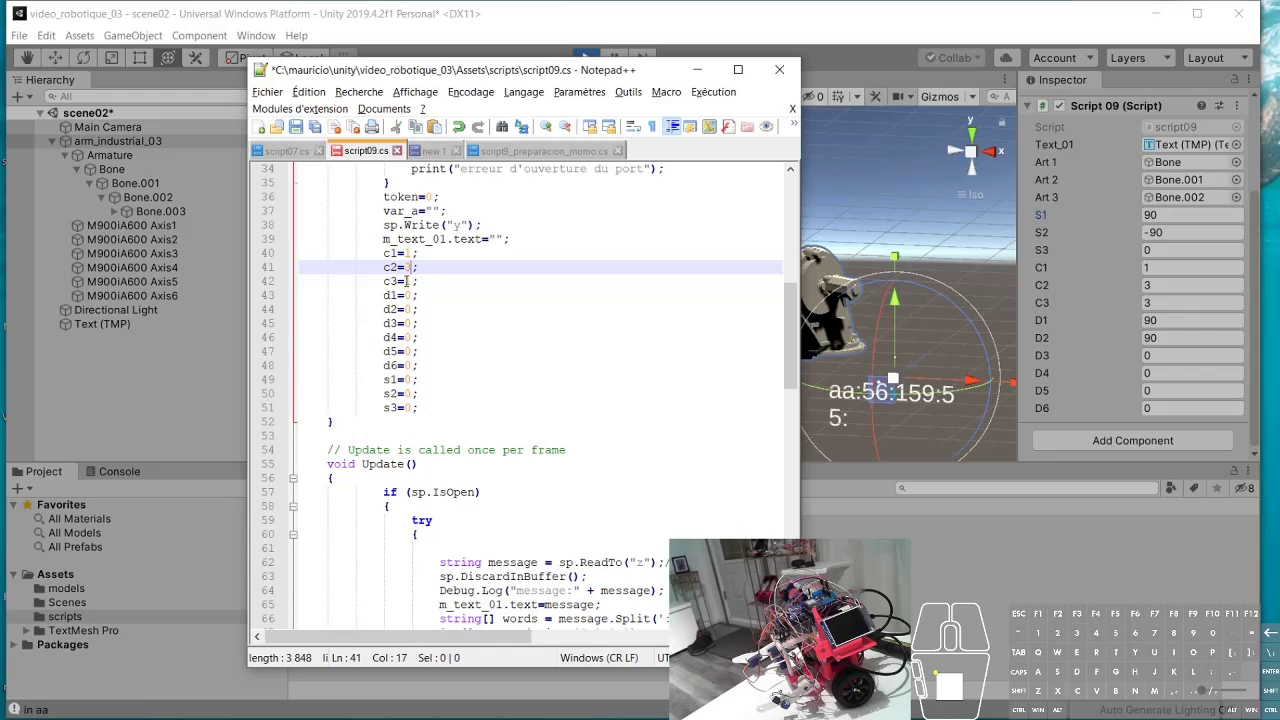
{"action": "left_click", "coordinate": [407, 281]}
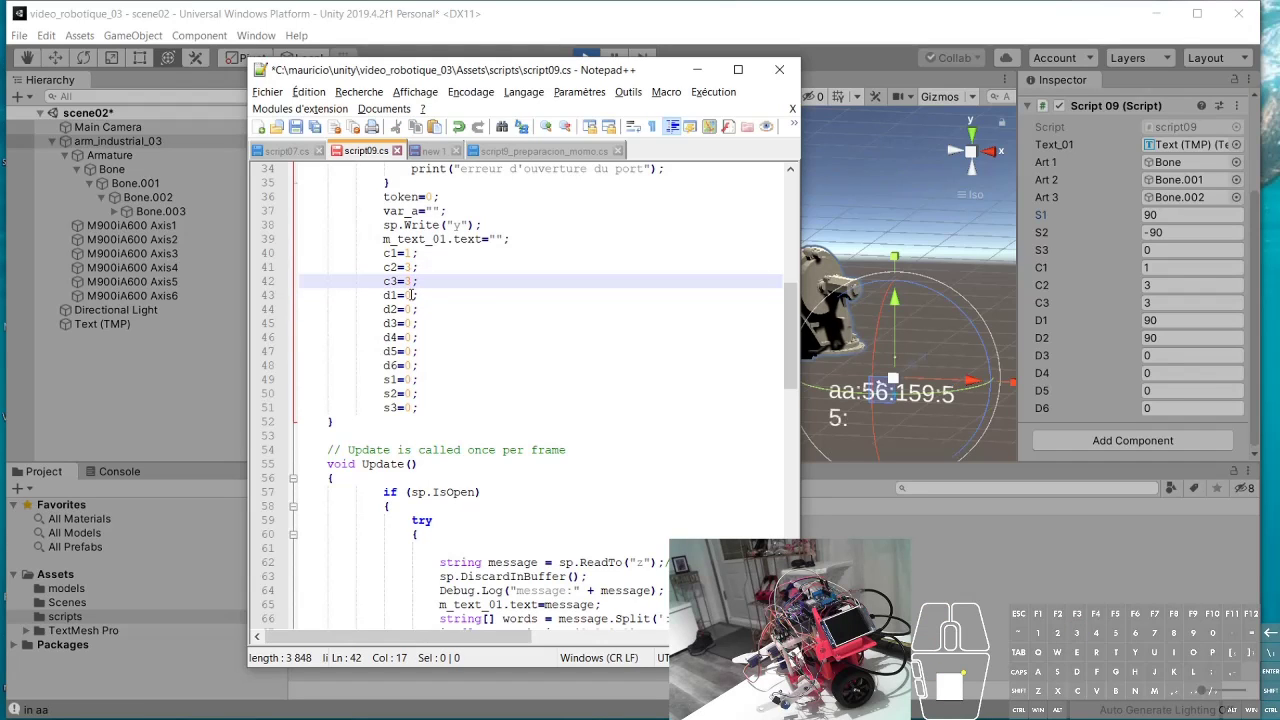
Step: Change the fixed-angle initializations to d1=90; and d2=90;
{"action": "left_click", "coordinate": [409, 295]}
{"action": "type", "text": "9"}
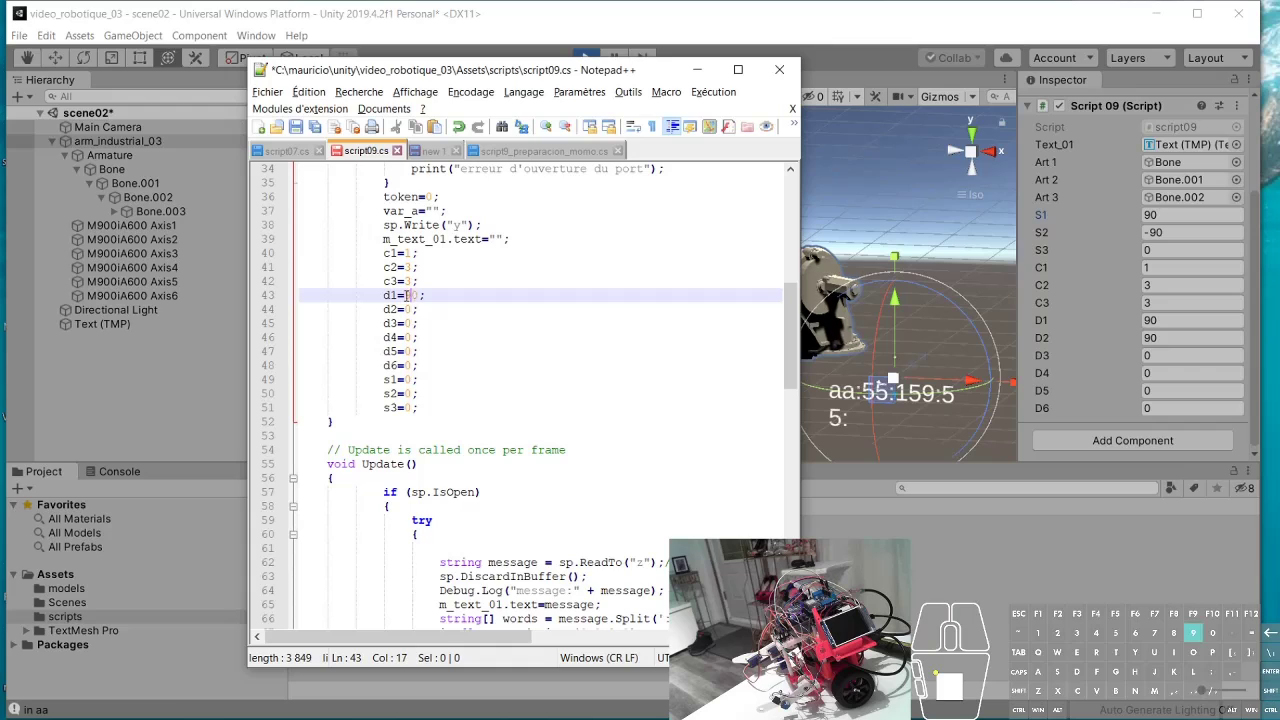
{"action": "left_click", "coordinate": [407, 309]}
{"action": "type", "text": "9"}
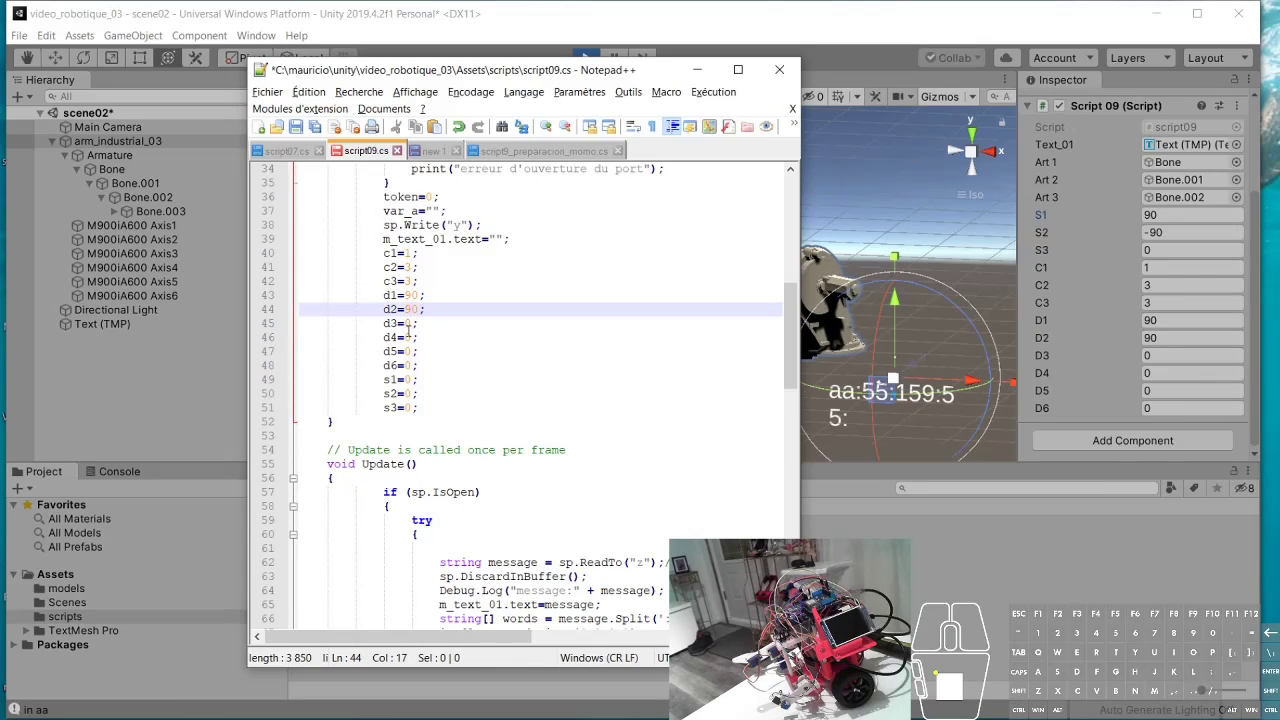
Step: Change the offset initializations to s1=90; and s2=-90;, and save script09.cs
{"action": "left_click", "coordinate": [406, 380]}
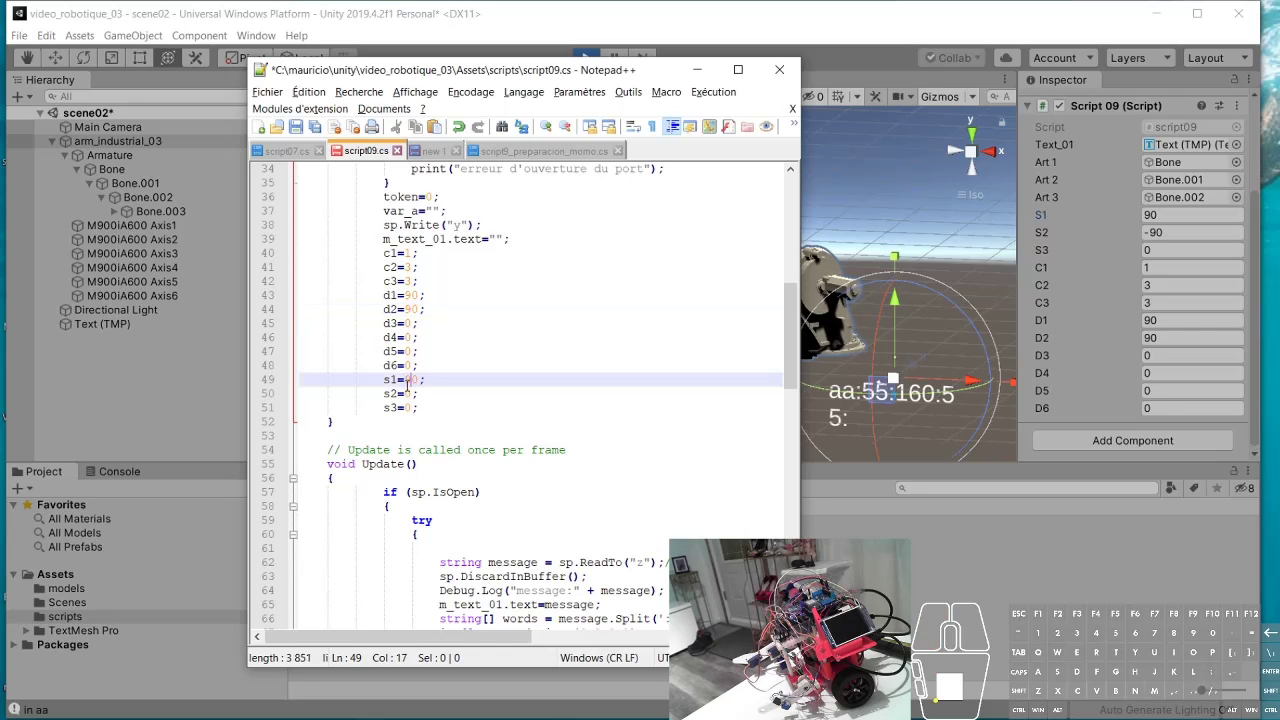
{"action": "type", "text": "9"}
{"action": "left_click", "coordinate": [405, 393]}
{"action": "type", "text": "-"}
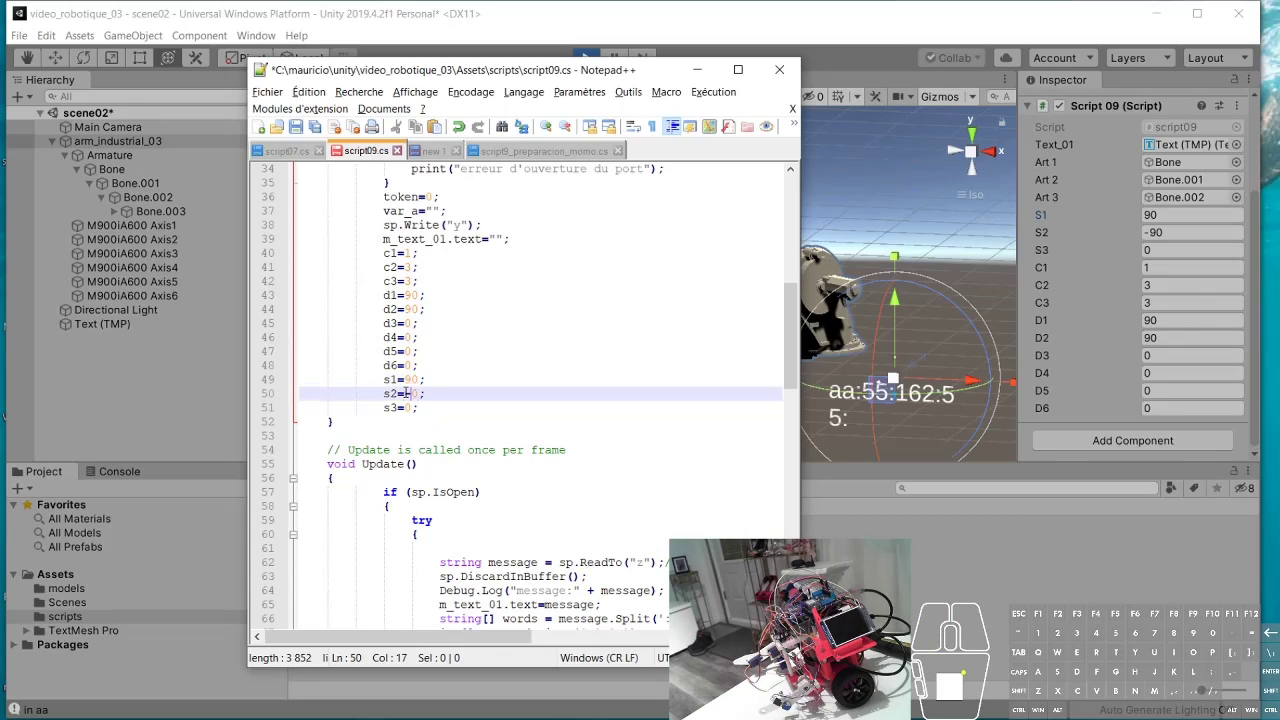
{"action": "key", "text": "Down"}
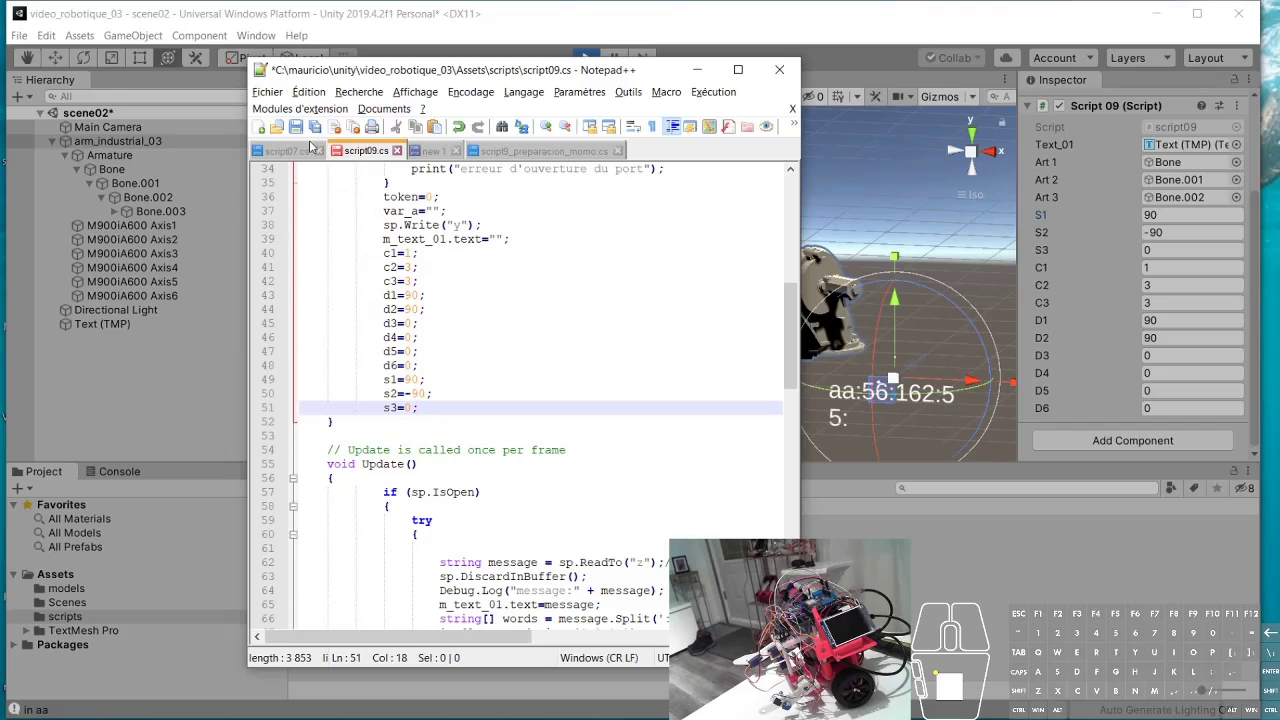
{"action": "key", "text": "ctrl+s"}
Step: Return to Unity, restart the scene to test the arm with the saved initial values, and stop it
{"action": "key", "text": "alt+Tab"}
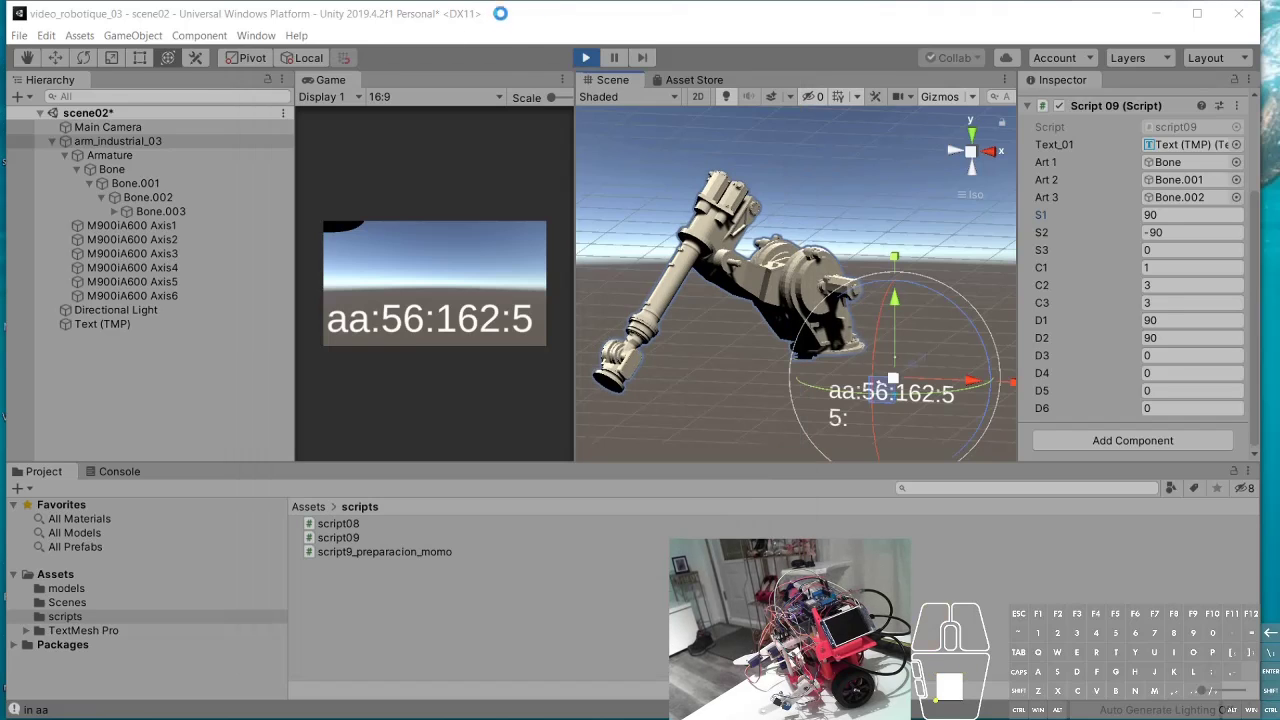
{"action": "left_click", "coordinate": [587, 57]}
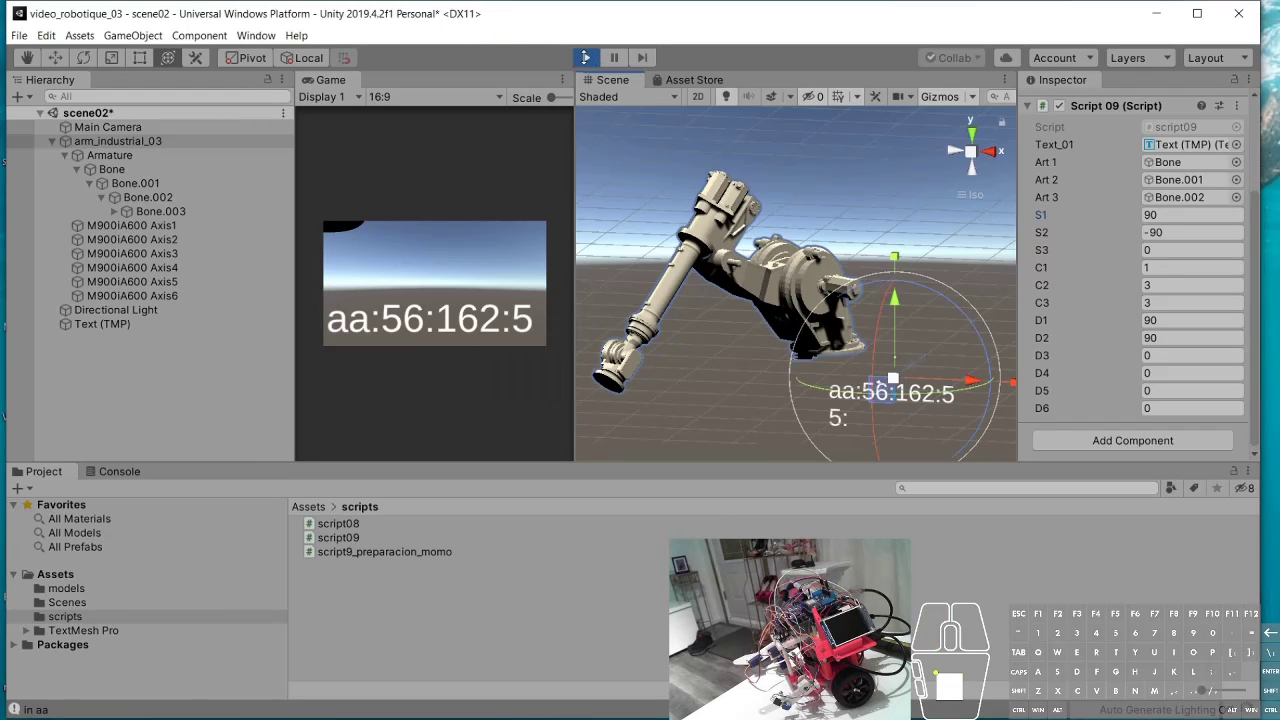
{"action": "left_click", "coordinate": [587, 58]}
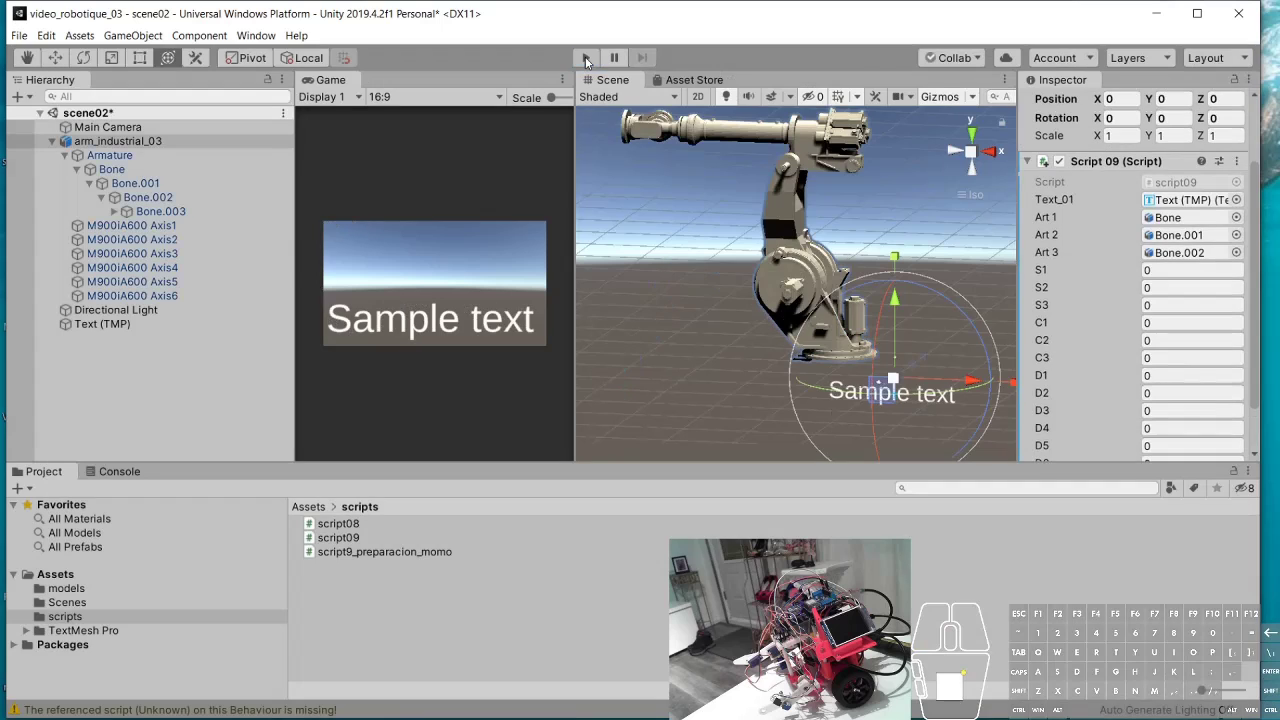
{"action": "left_click", "coordinate": [586, 58]}
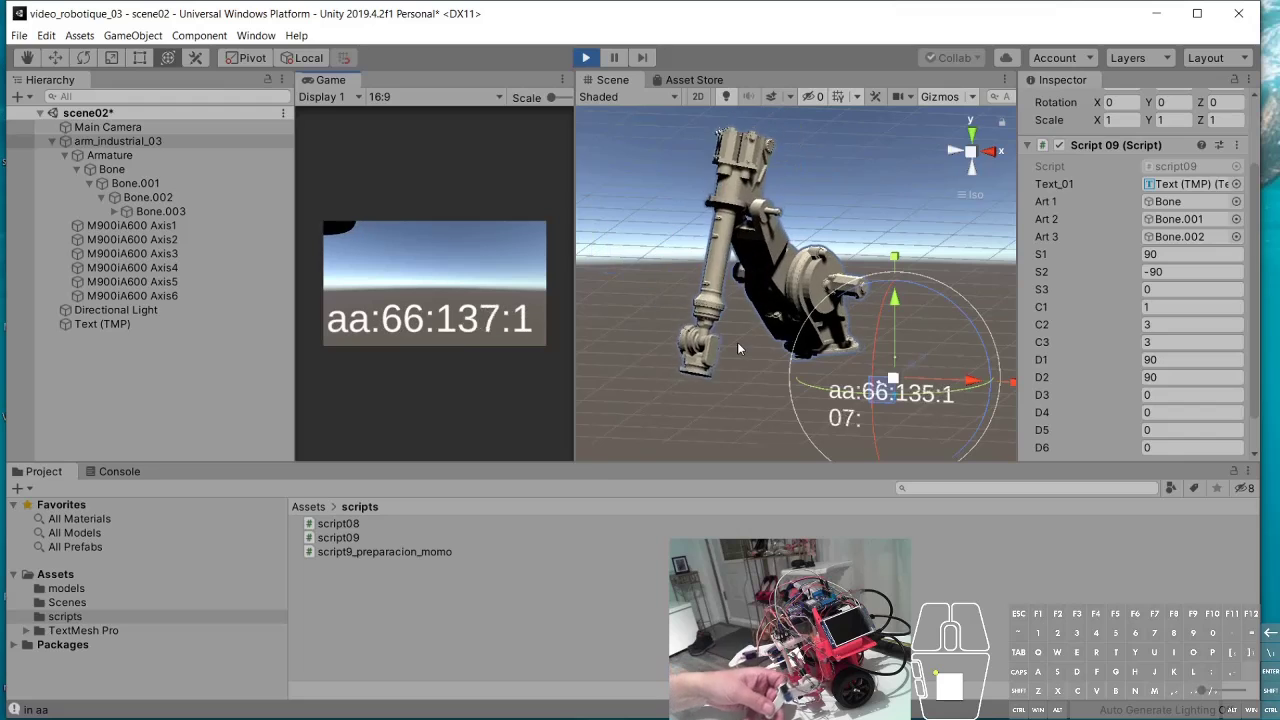
{"action": "left_click", "coordinate": [586, 58]}
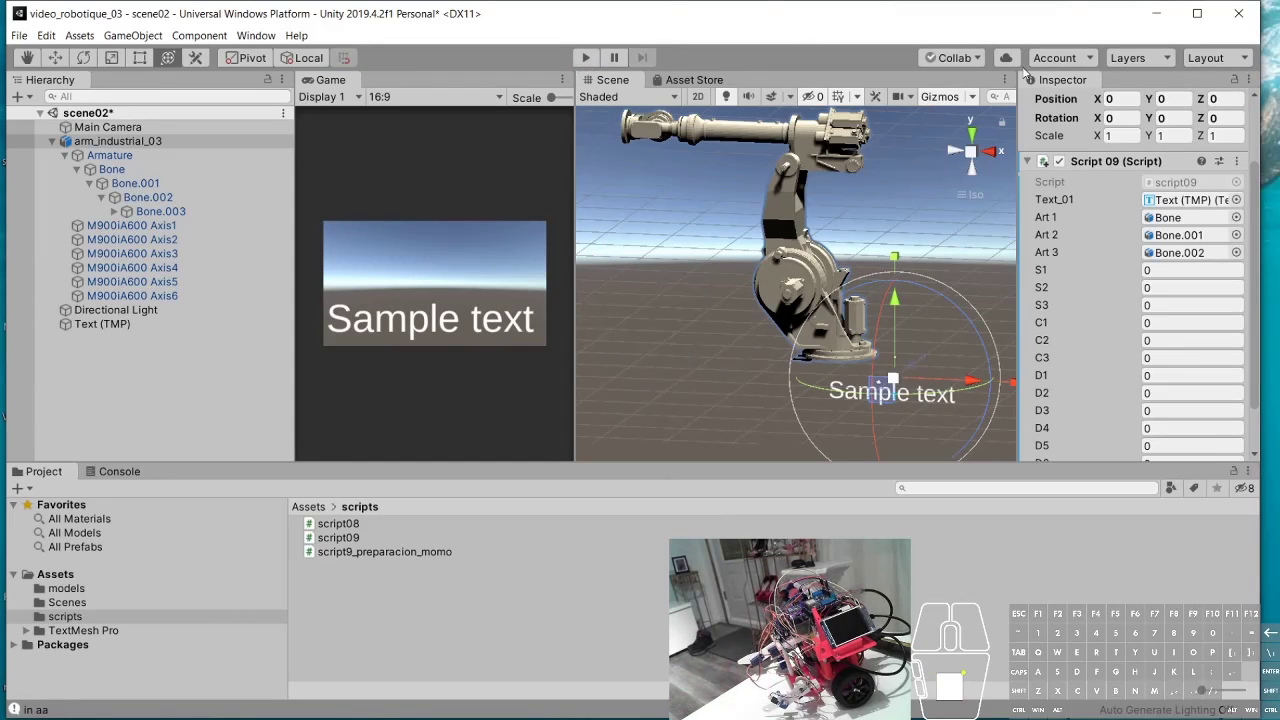
Step: Open the Asset Store and maximize its view
{"action": "left_click", "coordinate": [257, 36]}
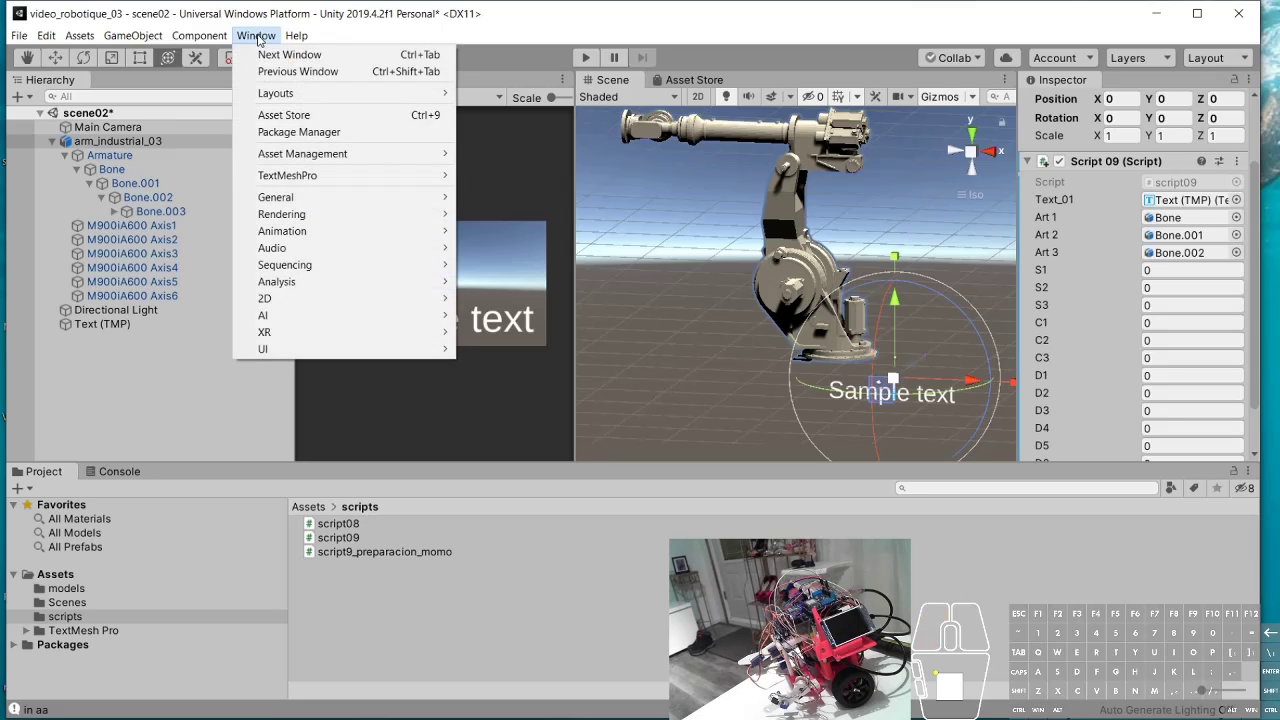
{"action": "left_click", "coordinate": [271, 115]}
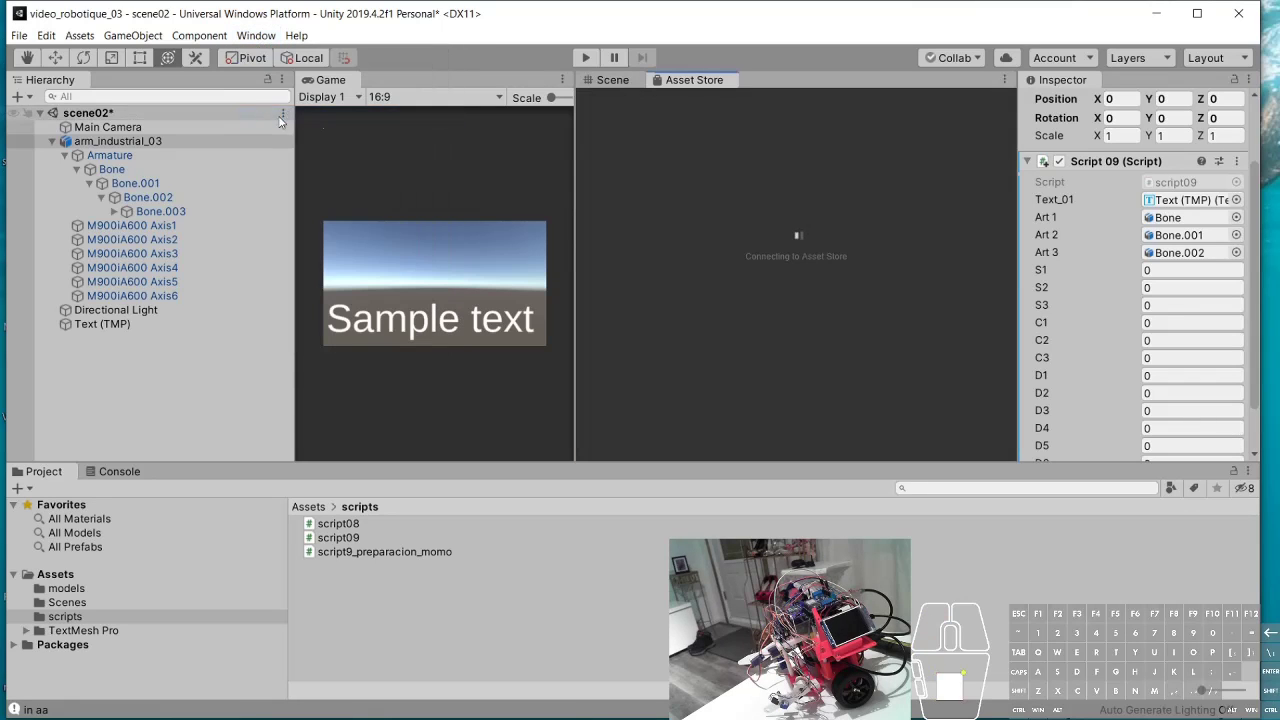
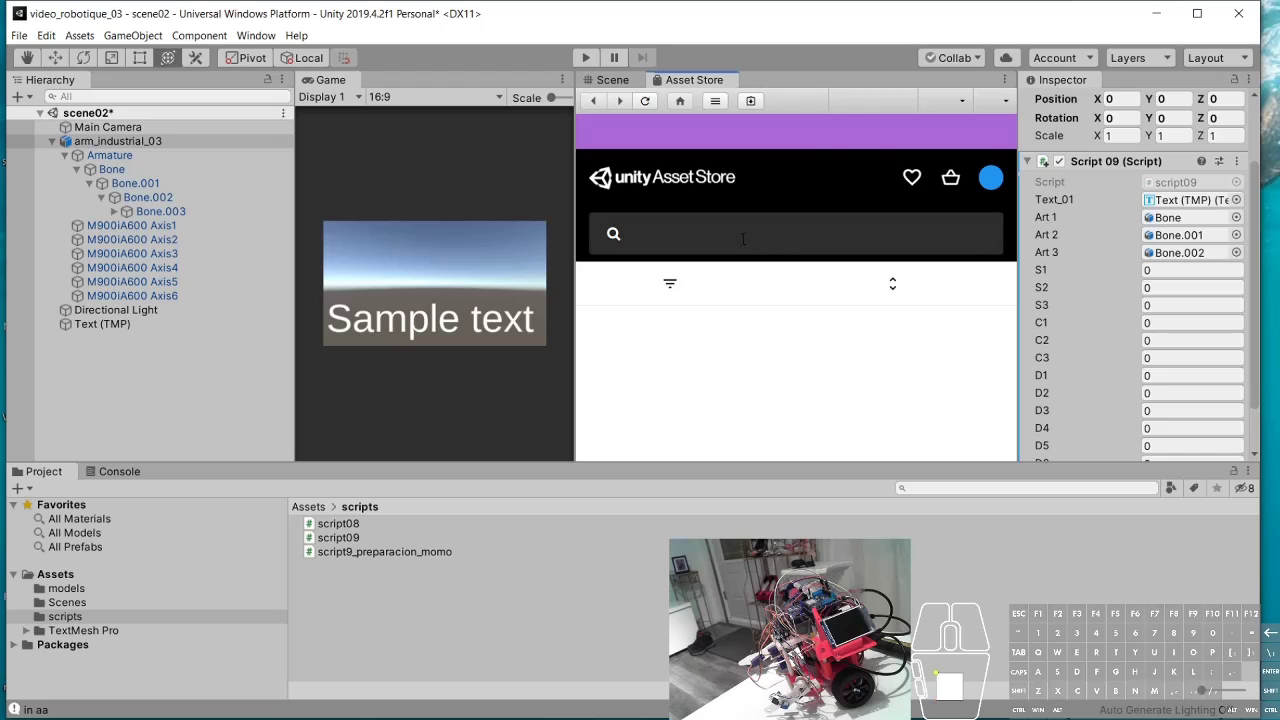
{"action": "left_click", "coordinate": [1004, 79]}
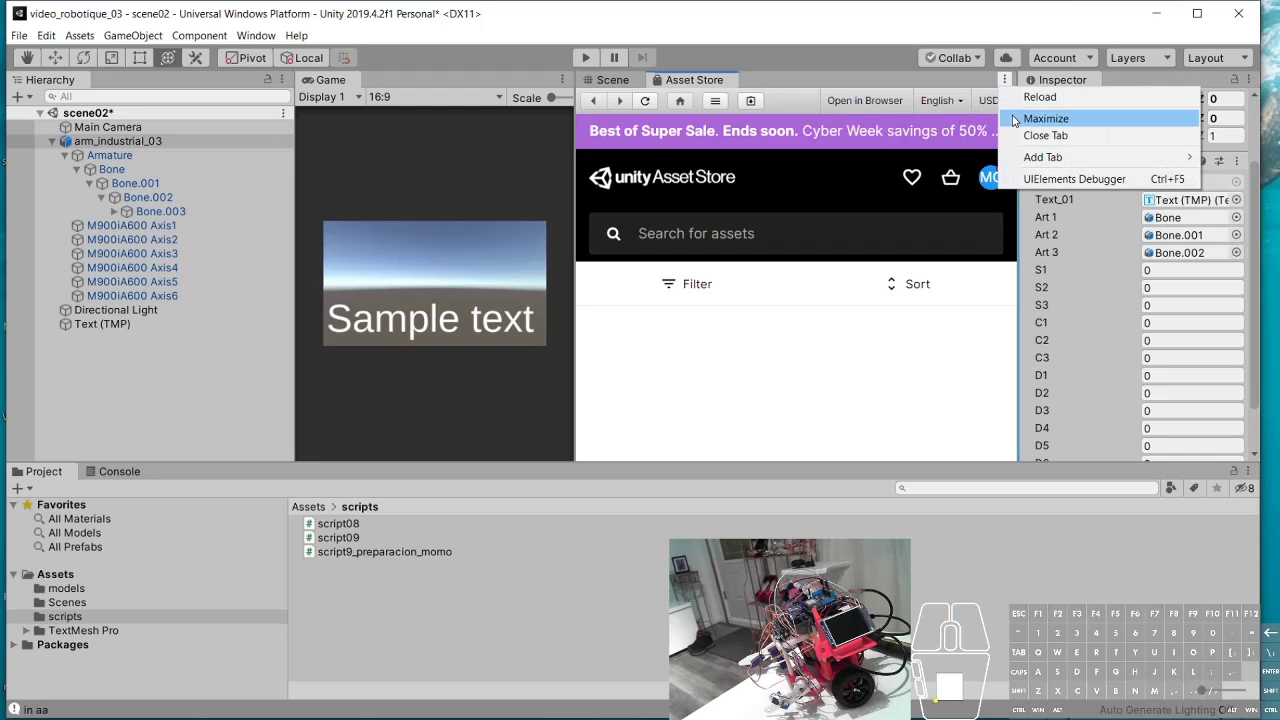
{"action": "left_click", "coordinate": [1014, 119]}
Step: Search the Asset Store for "material"
{"action": "left_click", "coordinate": [358, 231]}
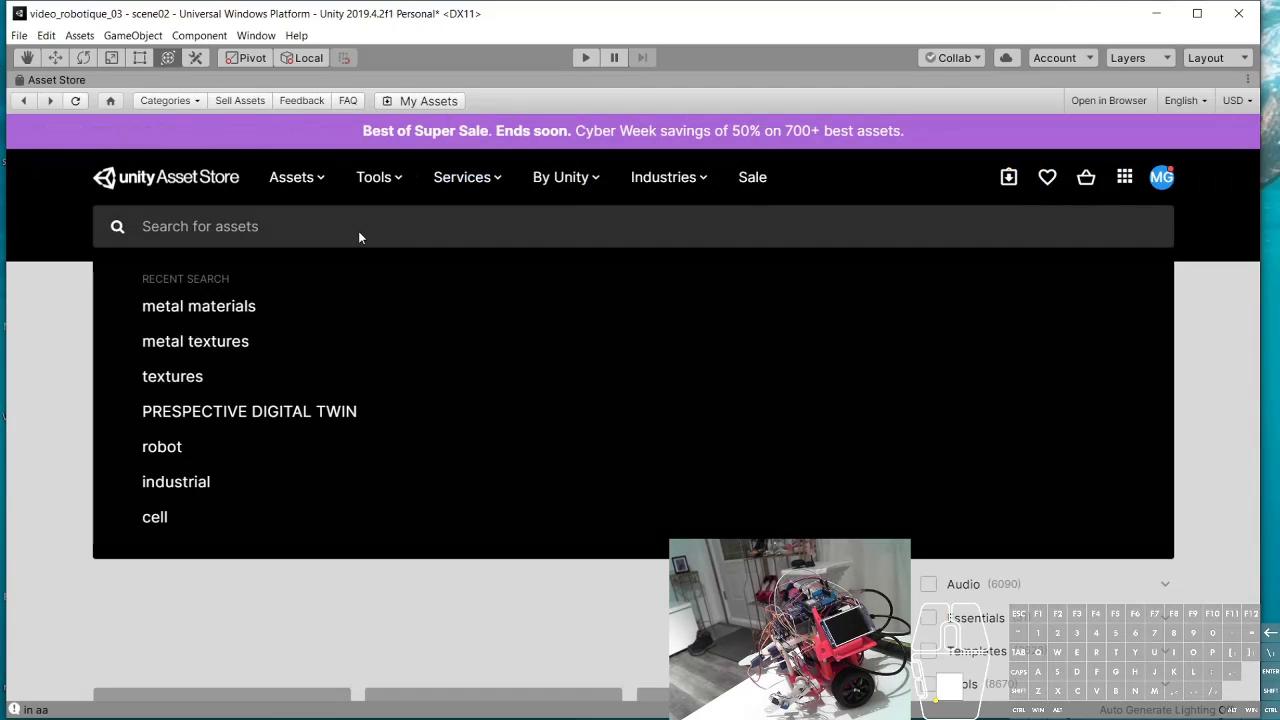
{"action": "type", "text": "material"}
{"action": "key", "text": "Return"}
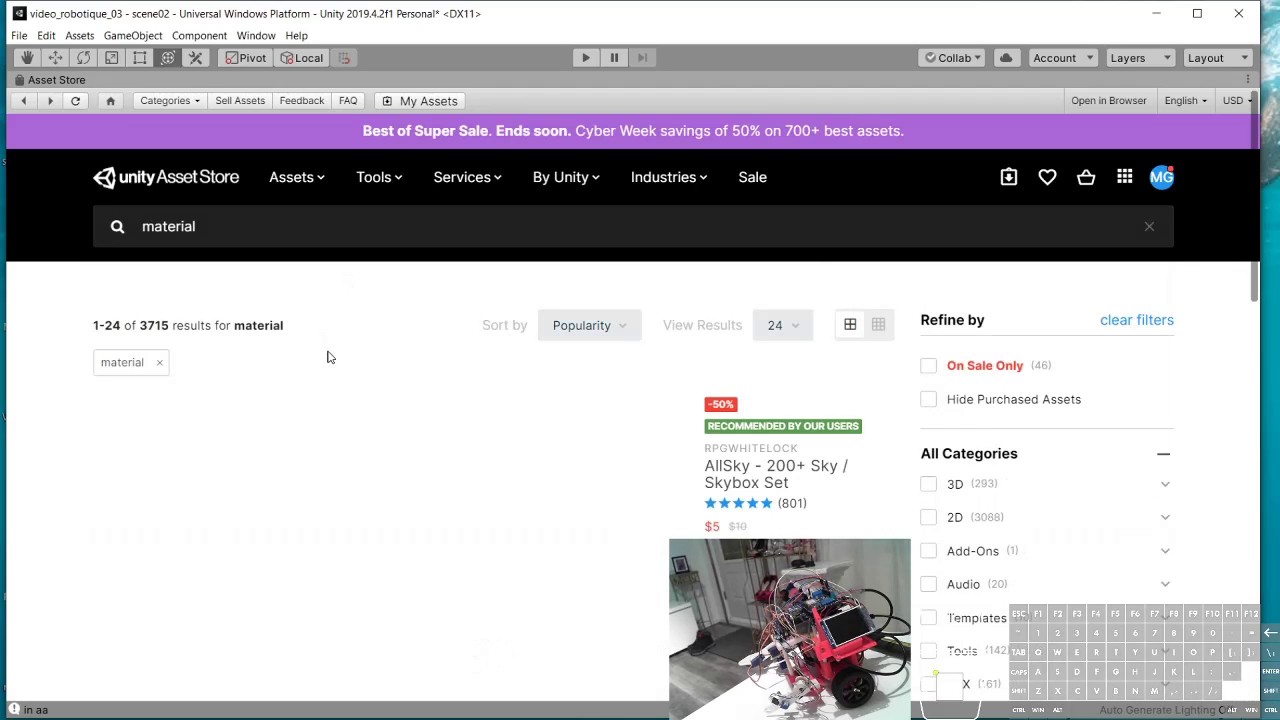
Step: Limit the "material" results to Free Assets and browse the listed packages
{"action": "scroll", "coordinate": [474, 383], "scroll_direction": "down", "scroll_amount": 3}
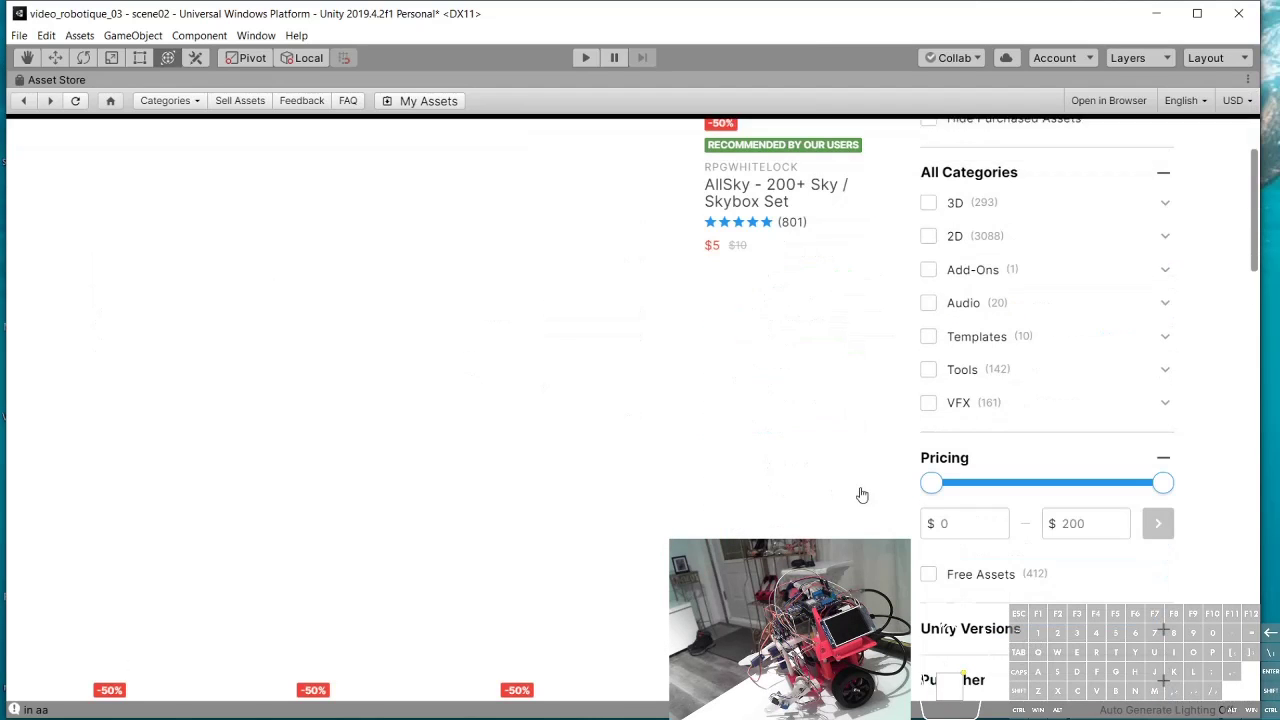
{"action": "left_click", "coordinate": [928, 575]}
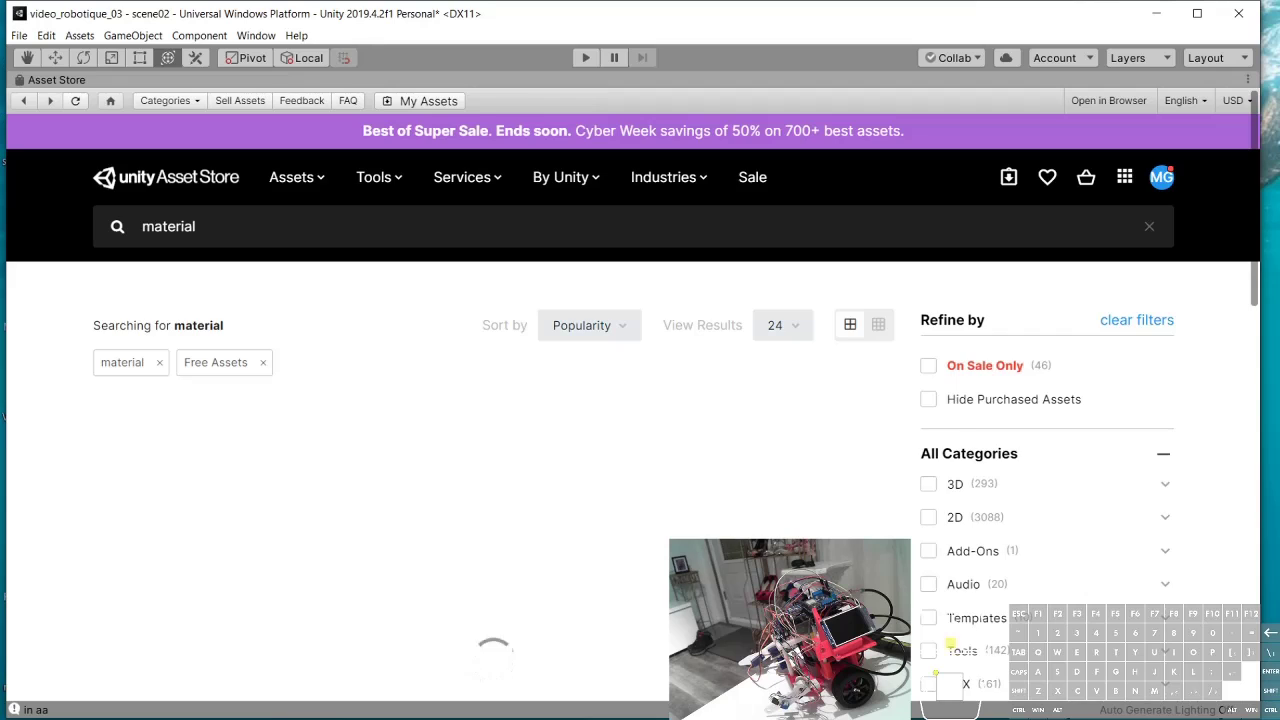
{"action": "scroll", "coordinate": [950, 645], "scroll_direction": "down", "scroll_amount": 3}
{"action": "scroll", "coordinate": [950, 645], "scroll_direction": "down", "scroll_amount": 2}
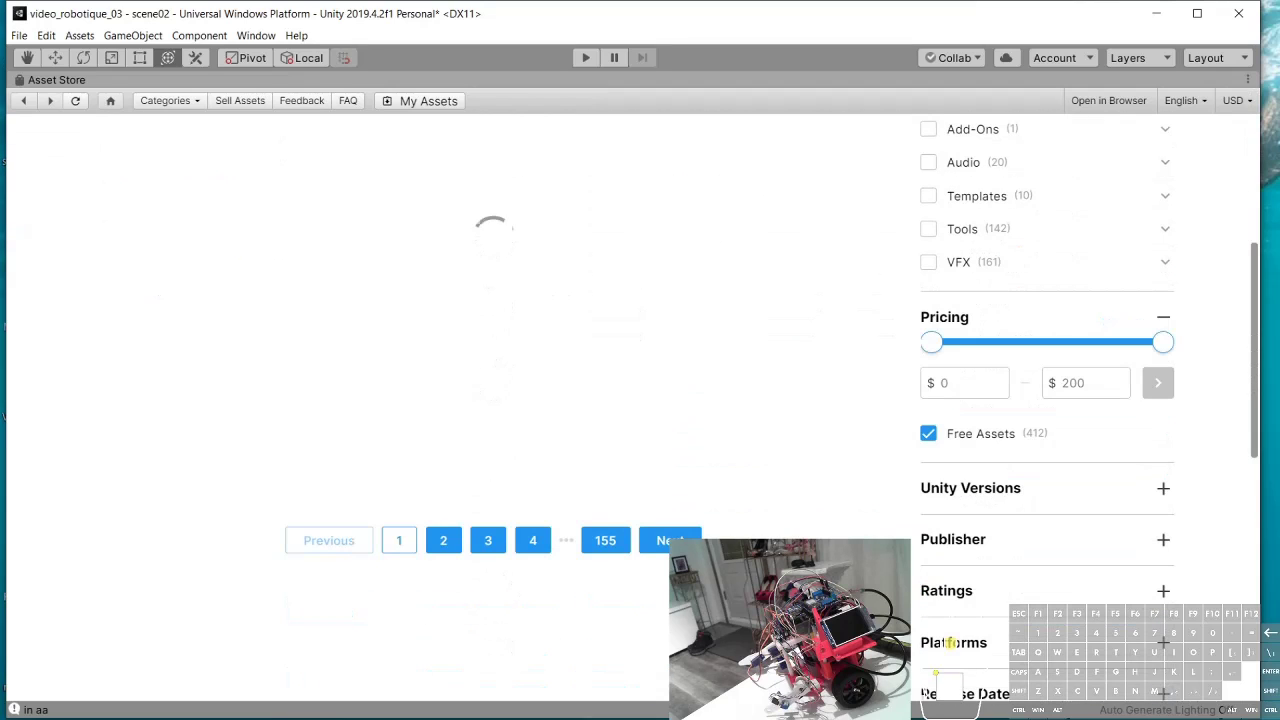
{"action": "scroll", "coordinate": [950, 645], "scroll_direction": "up", "scroll_amount": 2}
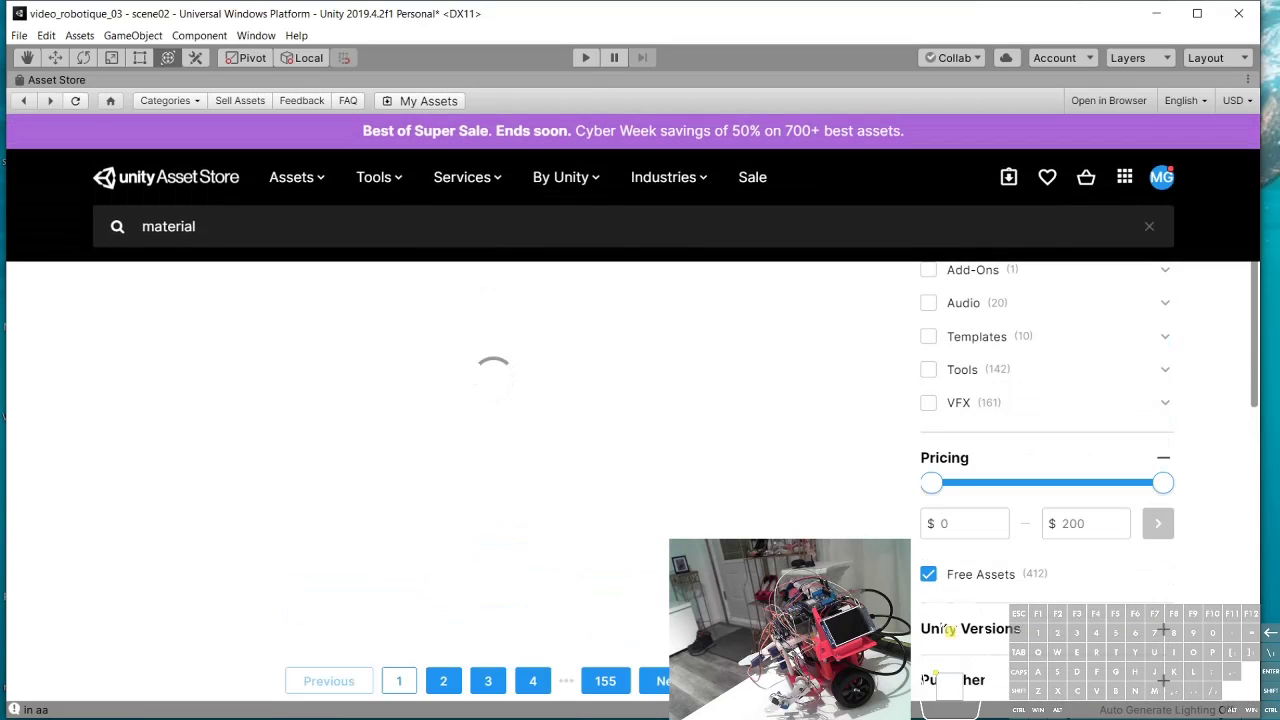
{"action": "scroll", "coordinate": [950, 630], "scroll_direction": "up", "scroll_amount": 2}
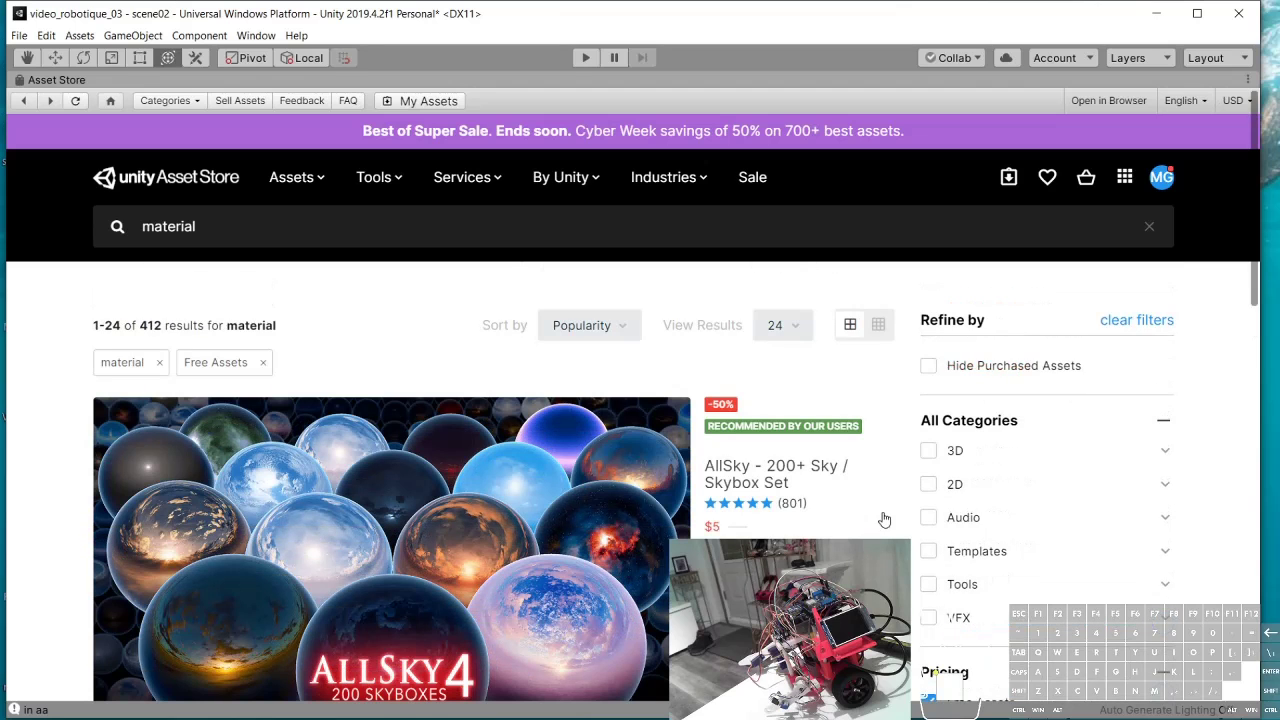
{"action": "scroll", "coordinate": [894, 500], "scroll_direction": "down", "scroll_amount": 2}
{"action": "scroll", "coordinate": [894, 500], "scroll_direction": "down", "scroll_amount": 2}
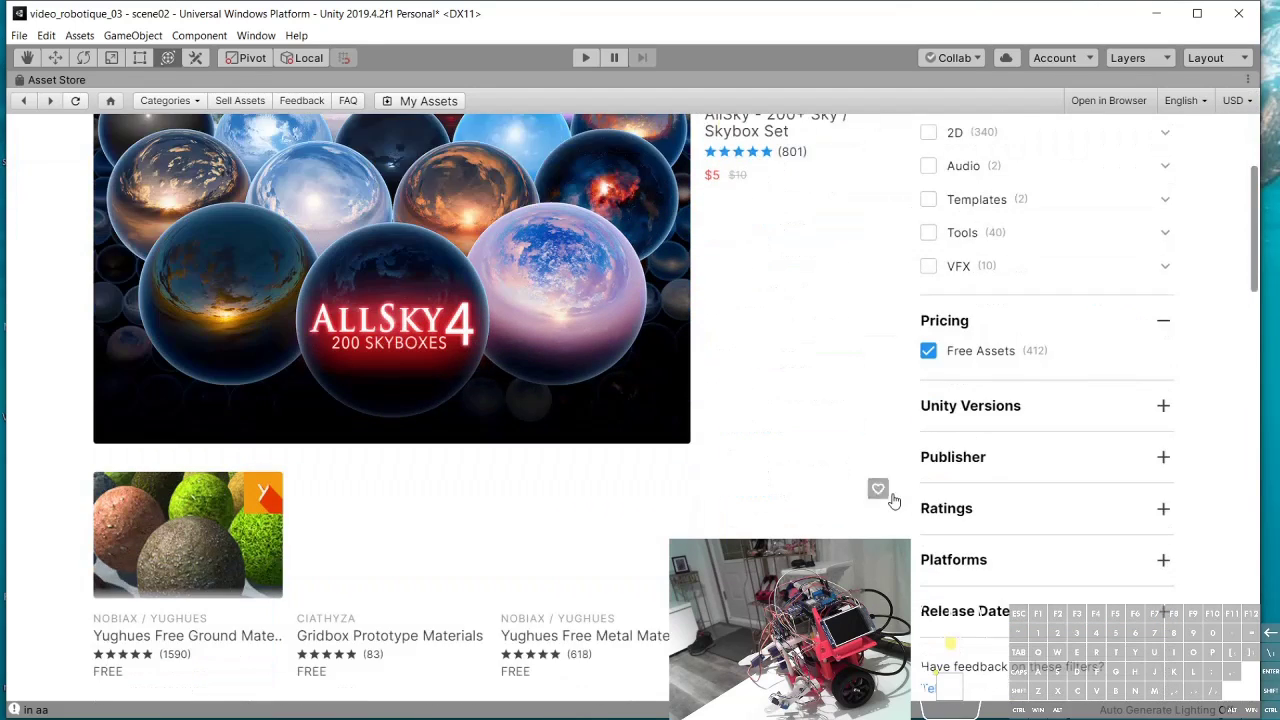
{"action": "scroll", "coordinate": [866, 494], "scroll_direction": "up", "scroll_amount": 5}
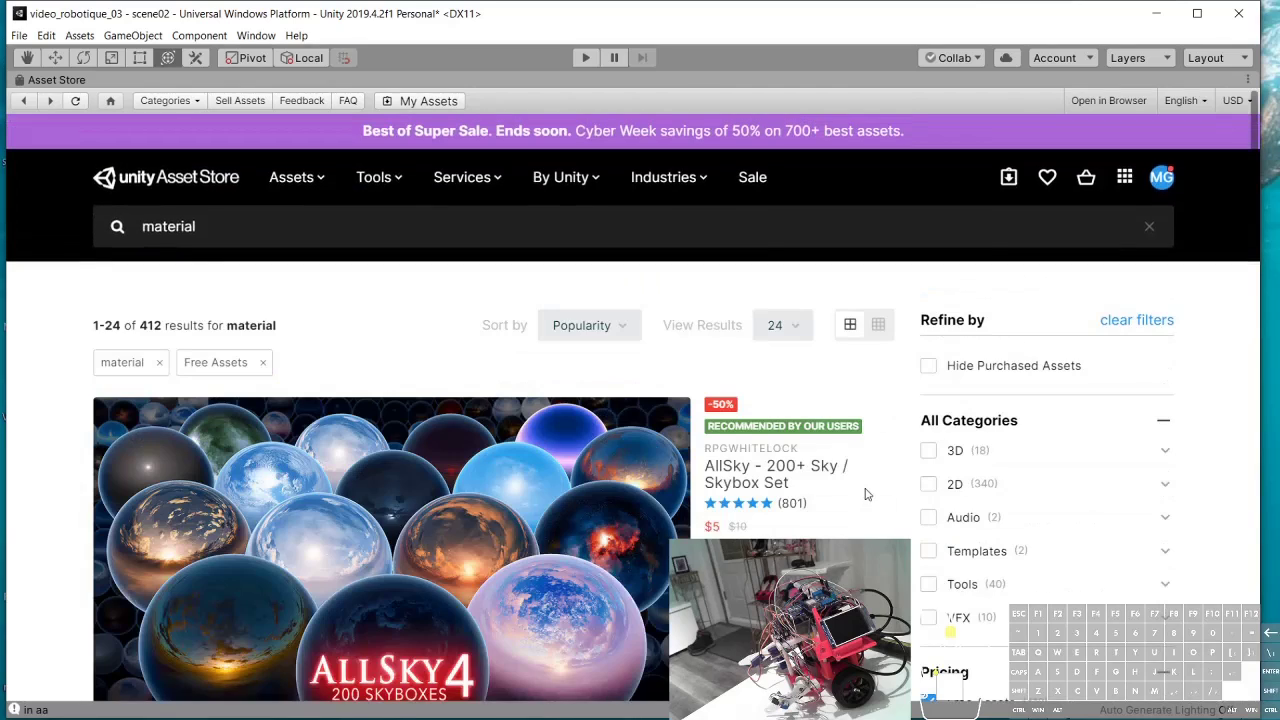
Step: Change the Asset Store search to "metal material" and run it
{"action": "left_click", "coordinate": [212, 228]}
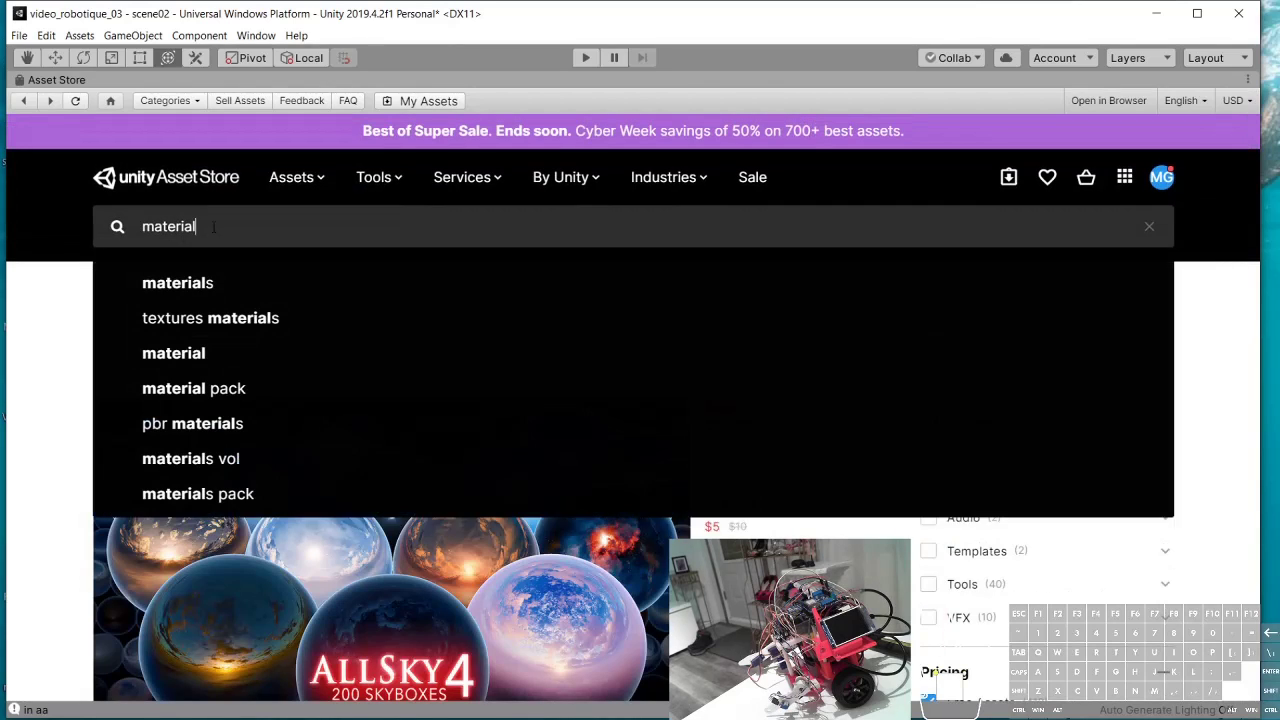
{"action": "key", "text": "Home"}
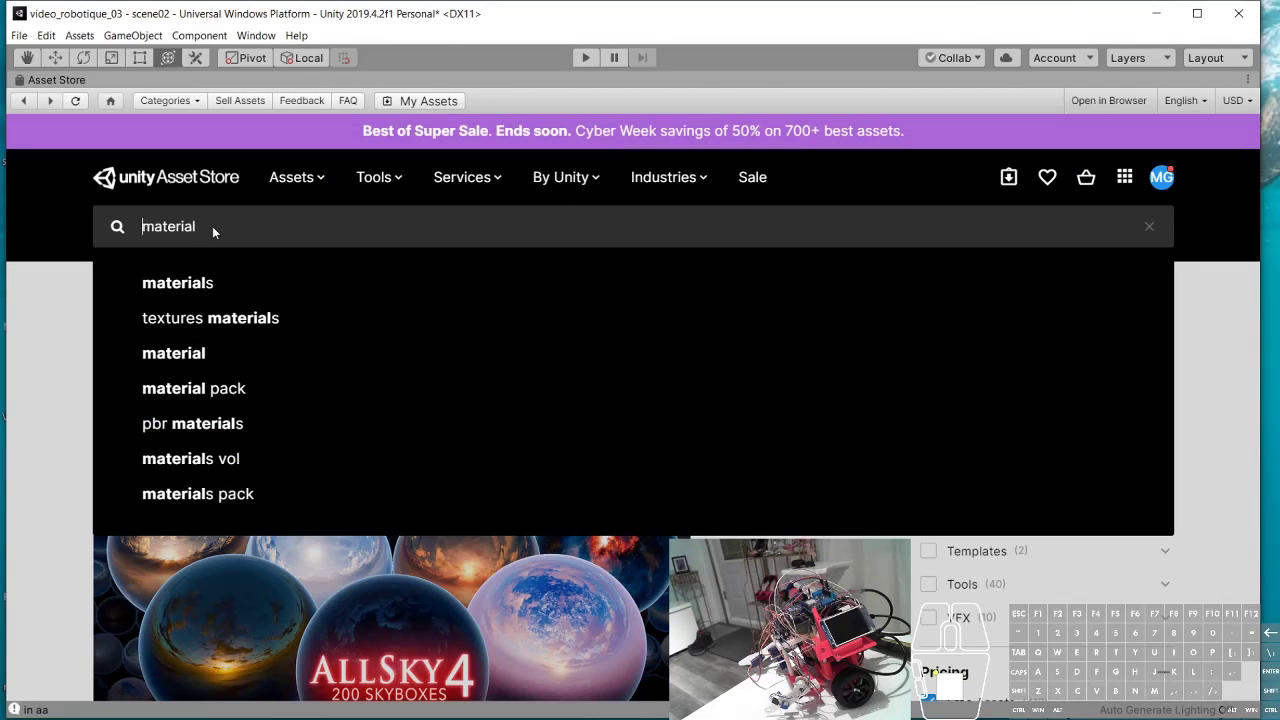
{"action": "type", "text": "metal"}
{"action": "key", "text": "Return"}
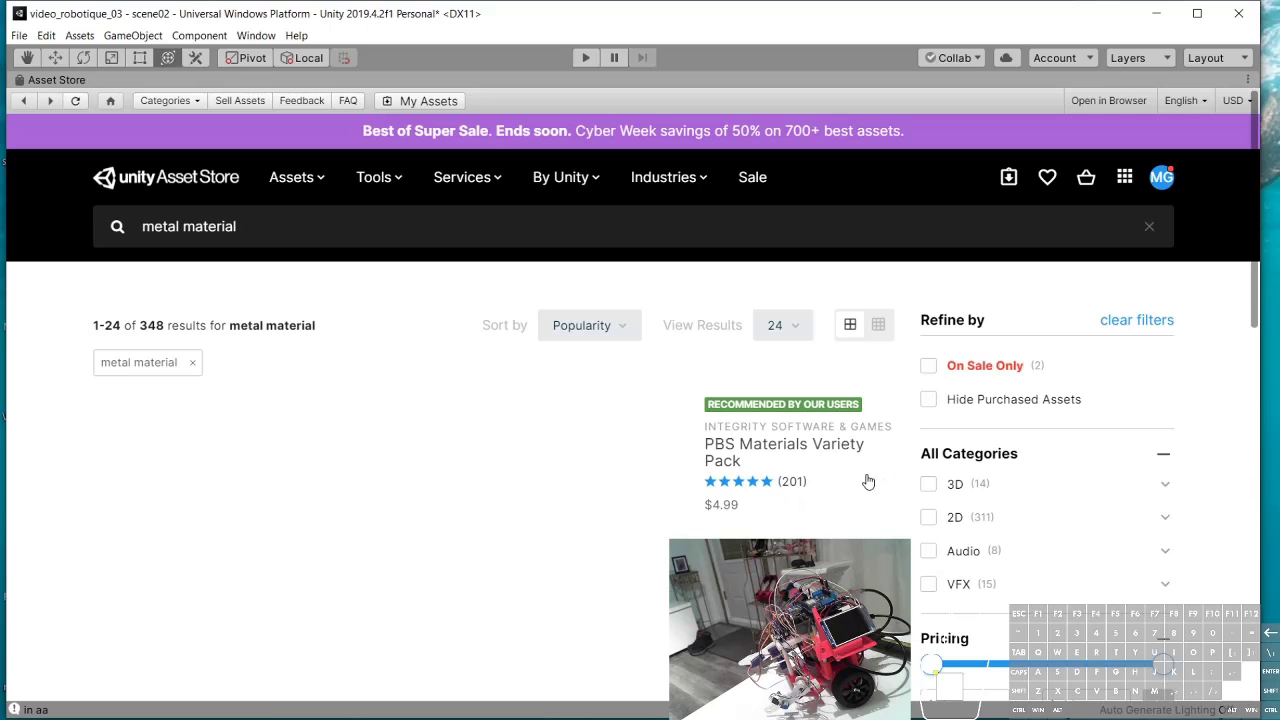
Step: Limit the "metal material" results to Free Assets and look through the free metal packages
{"action": "scroll", "coordinate": [868, 482], "scroll_direction": "down", "scroll_amount": 4}
{"action": "scroll", "coordinate": [868, 482], "scroll_direction": "down", "scroll_amount": 1}
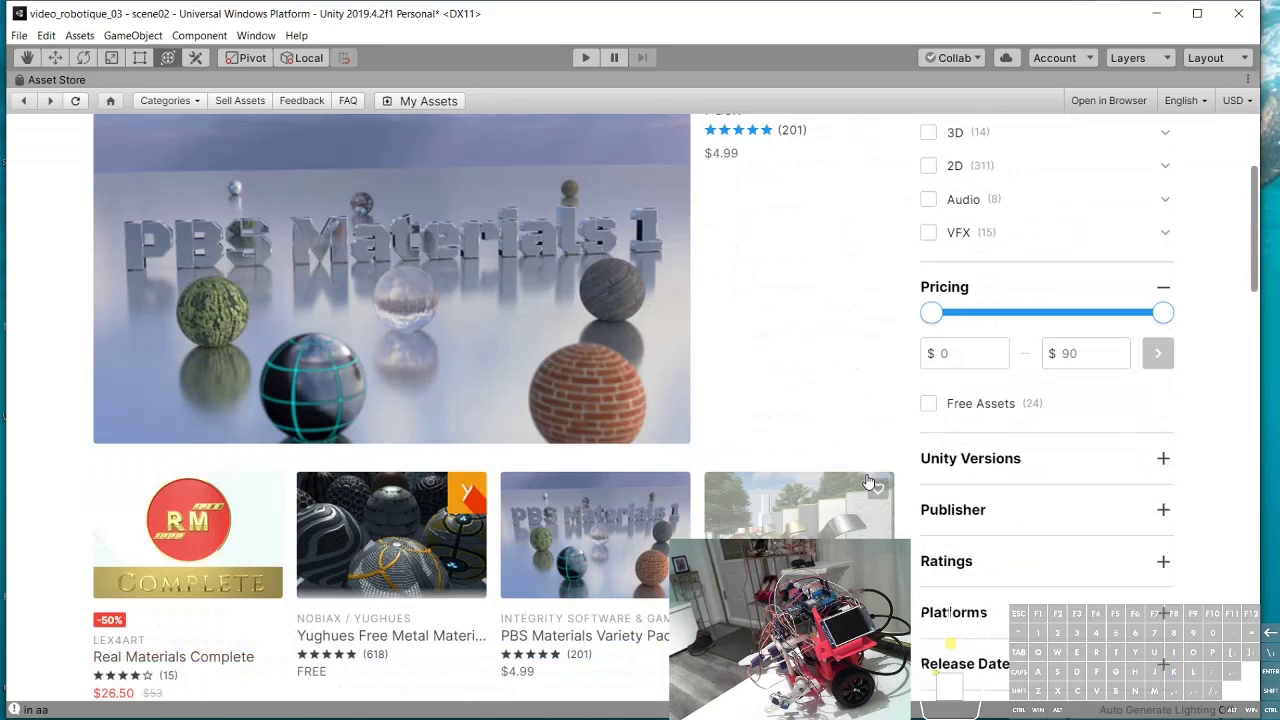
{"action": "scroll", "coordinate": [868, 482], "scroll_direction": "down", "scroll_amount": 1}
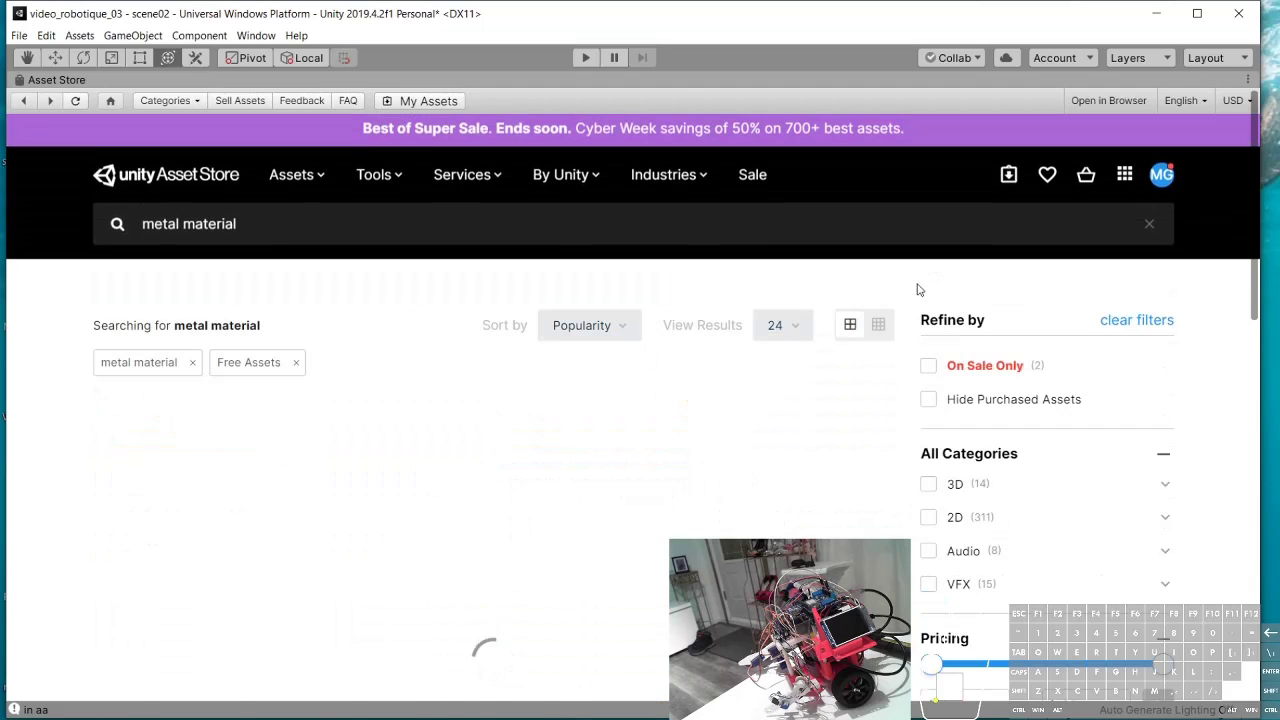
{"action": "scroll", "coordinate": [904, 417], "scroll_direction": "down", "scroll_amount": 5}
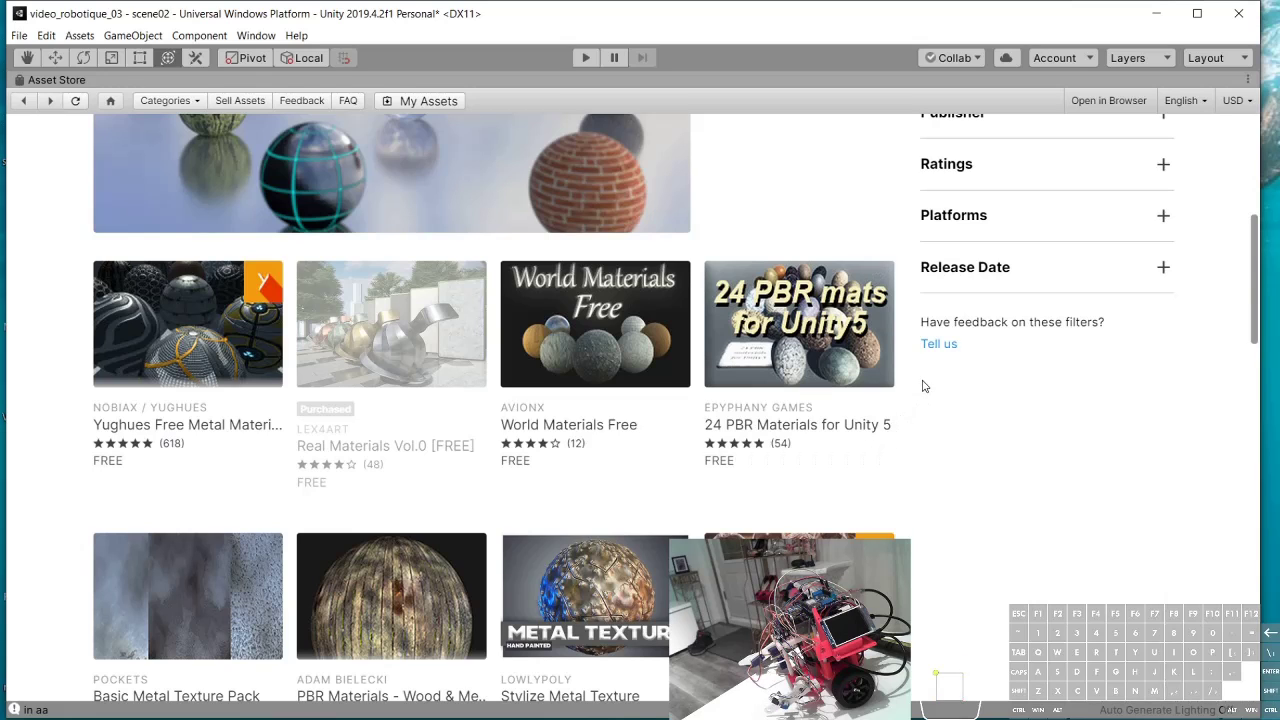
{"action": "scroll", "coordinate": [924, 384], "scroll_direction": "down", "scroll_amount": 1}
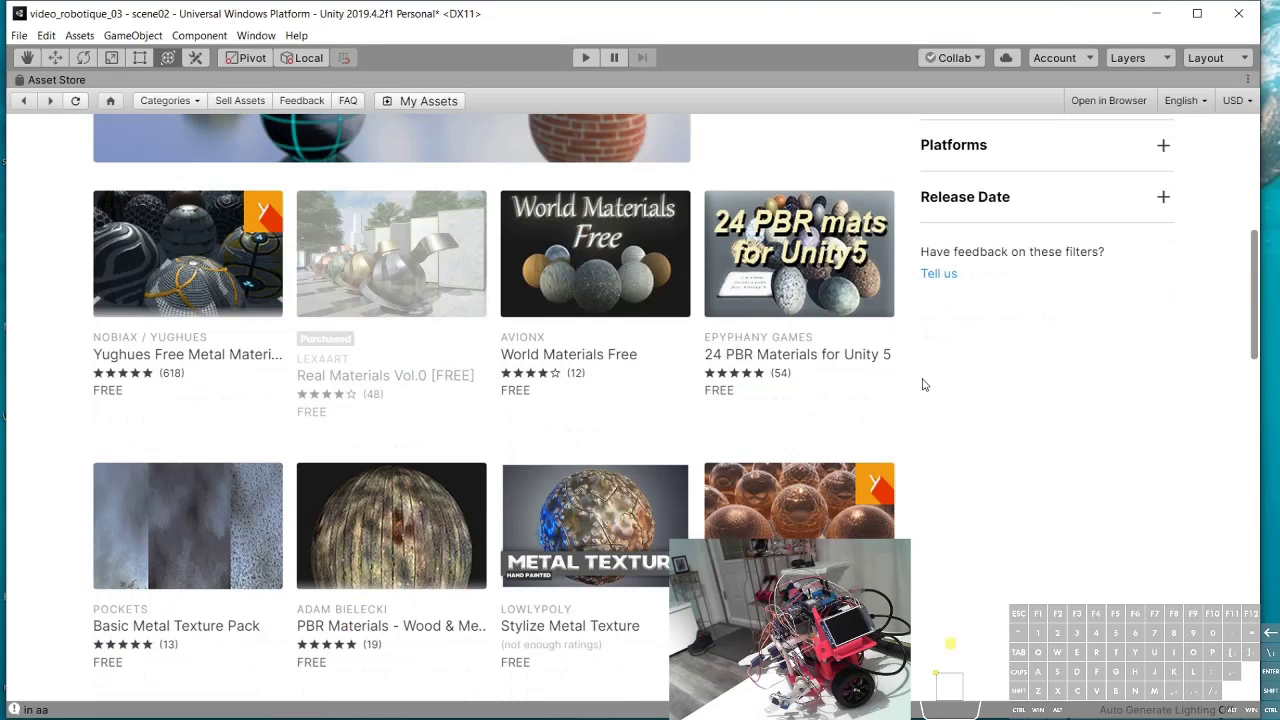
Step: Open the free Stylize Metal Texture asset by LowlyPoly and download it
{"action": "mouse_move", "coordinate": [590, 518]}
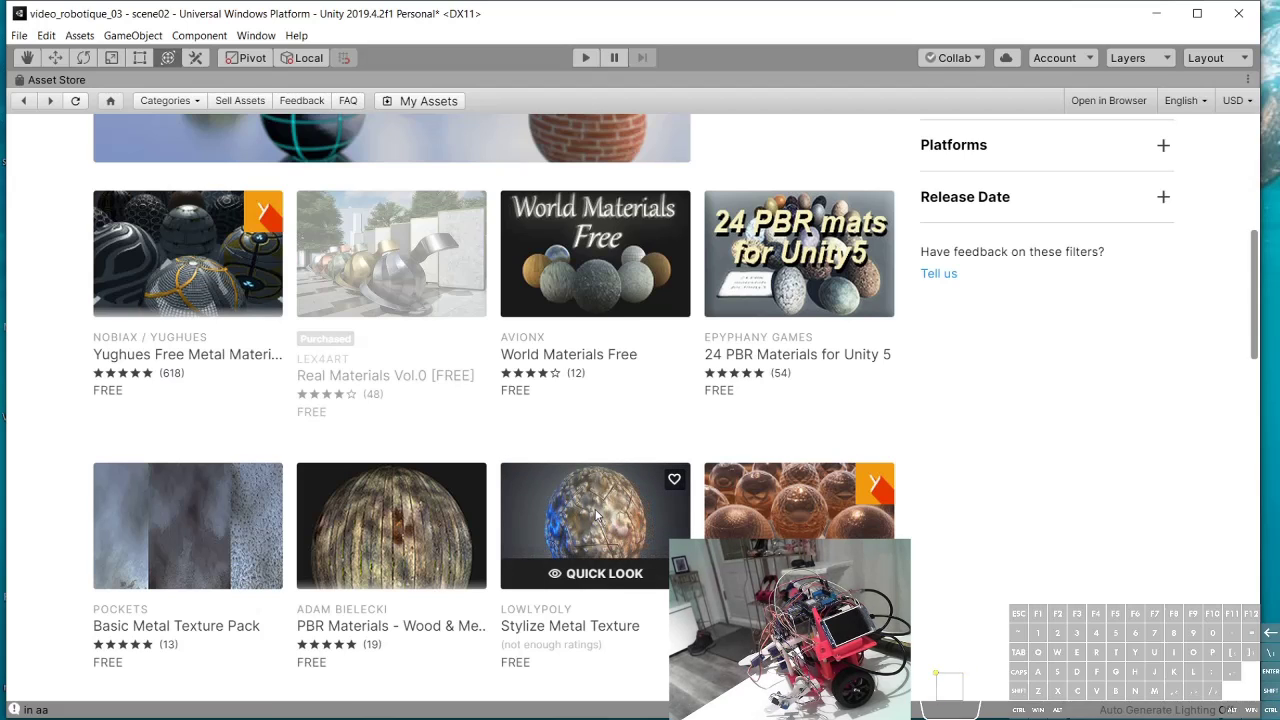
{"action": "left_click", "coordinate": [596, 514]}
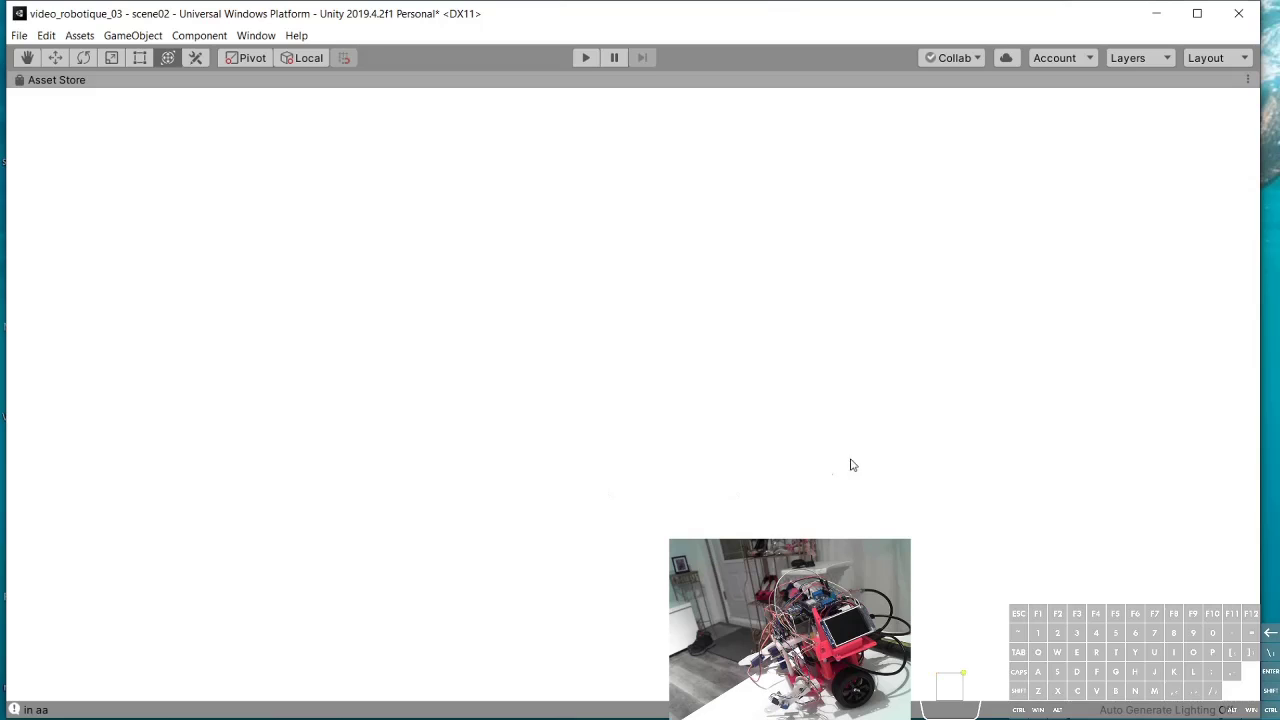
{"action": "scroll", "coordinate": [920, 449], "scroll_direction": "down", "scroll_amount": 1}
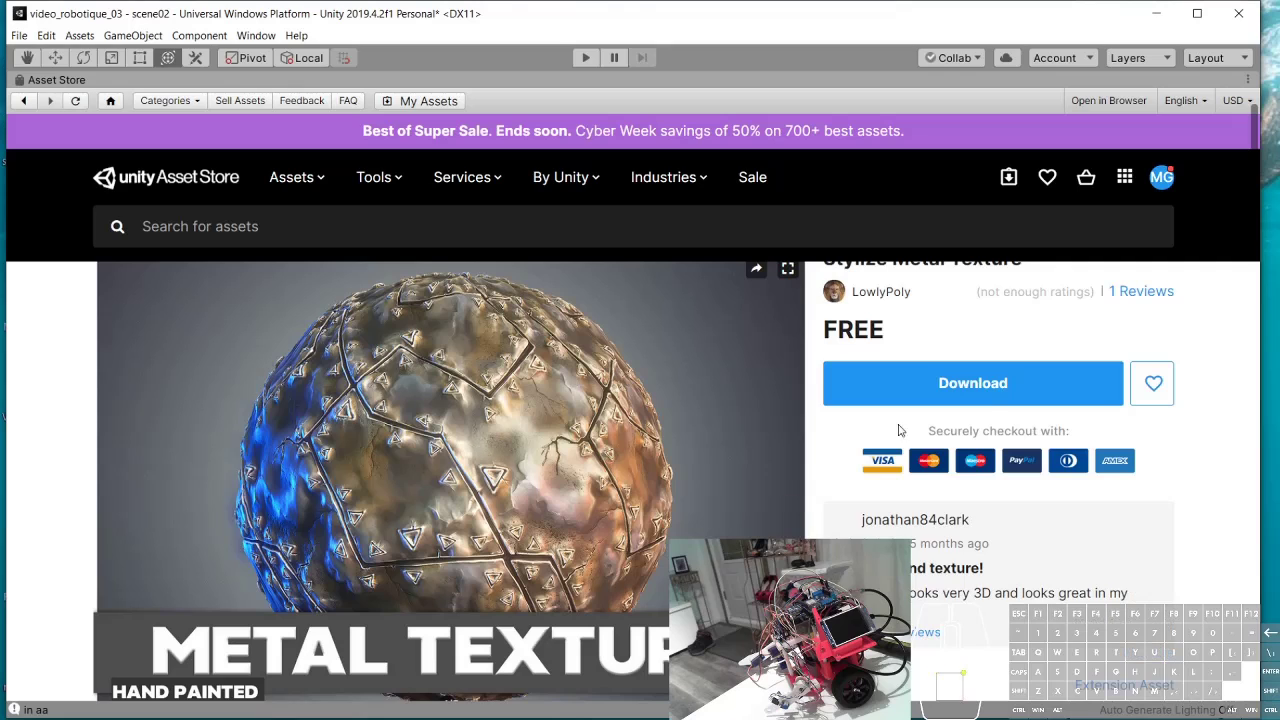
{"action": "left_click", "coordinate": [1031, 389]}
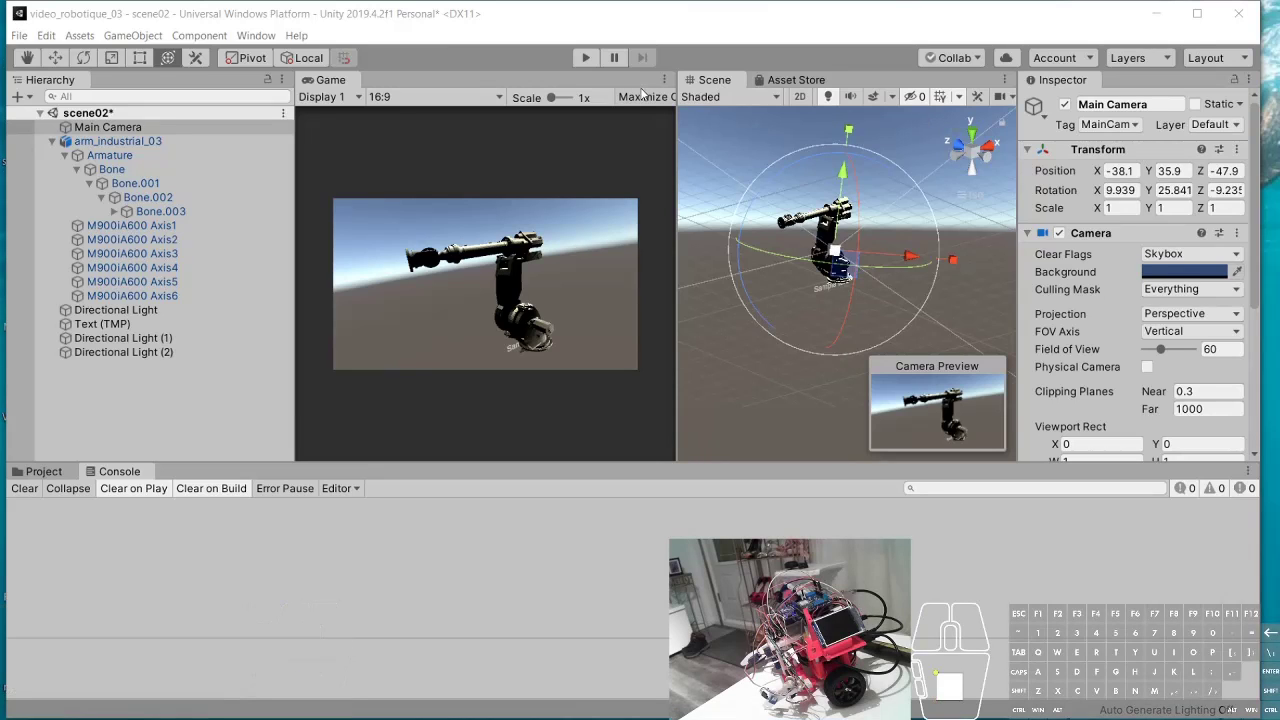
Step: Run the scene, maximize the Game view to test the arm's movement from the serial data, and stop the scene
{"action": "left_click", "coordinate": [586, 58]}
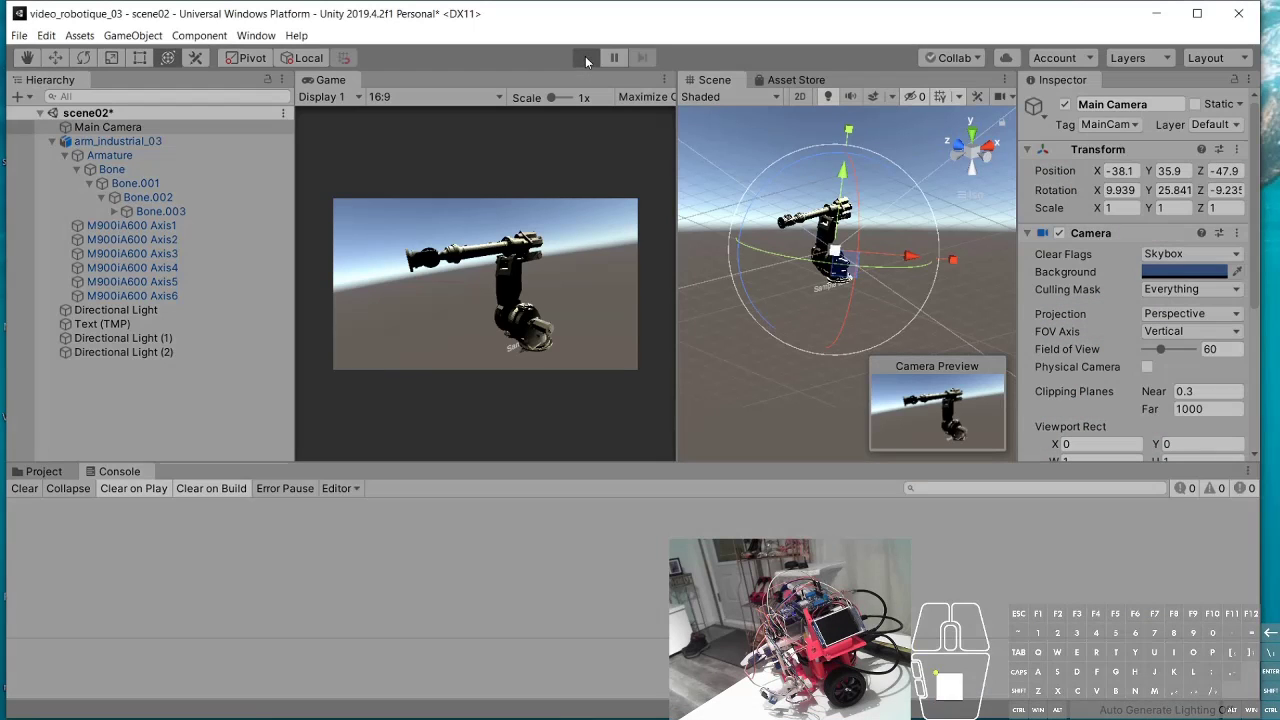
{"action": "left_click", "coordinate": [663, 78]}
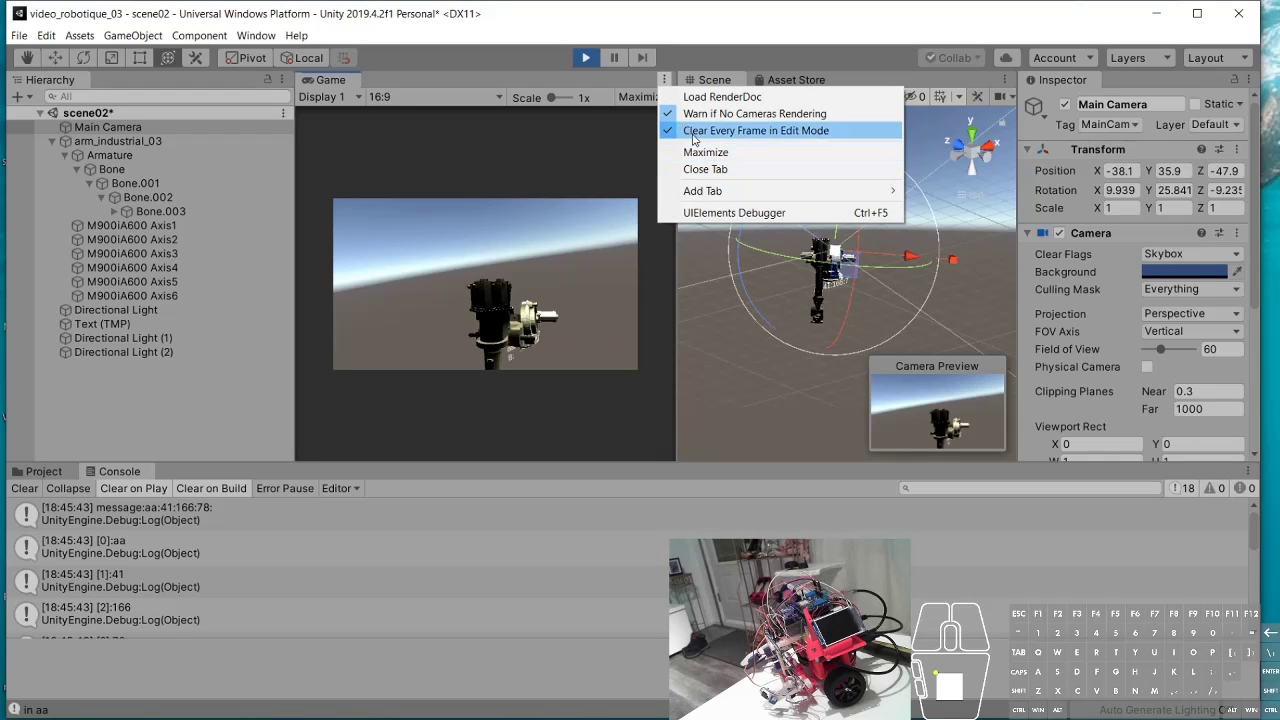
{"action": "left_click", "coordinate": [730, 153]}
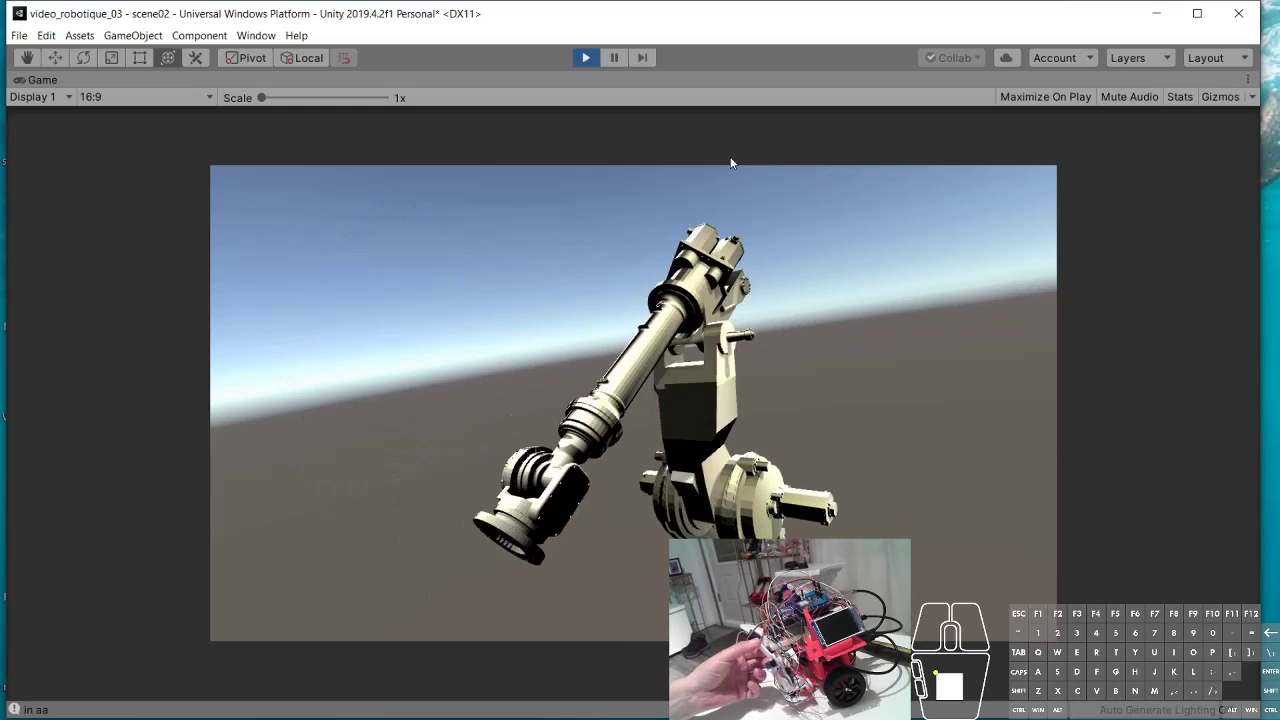
{"action": "left_click", "coordinate": [586, 59]}
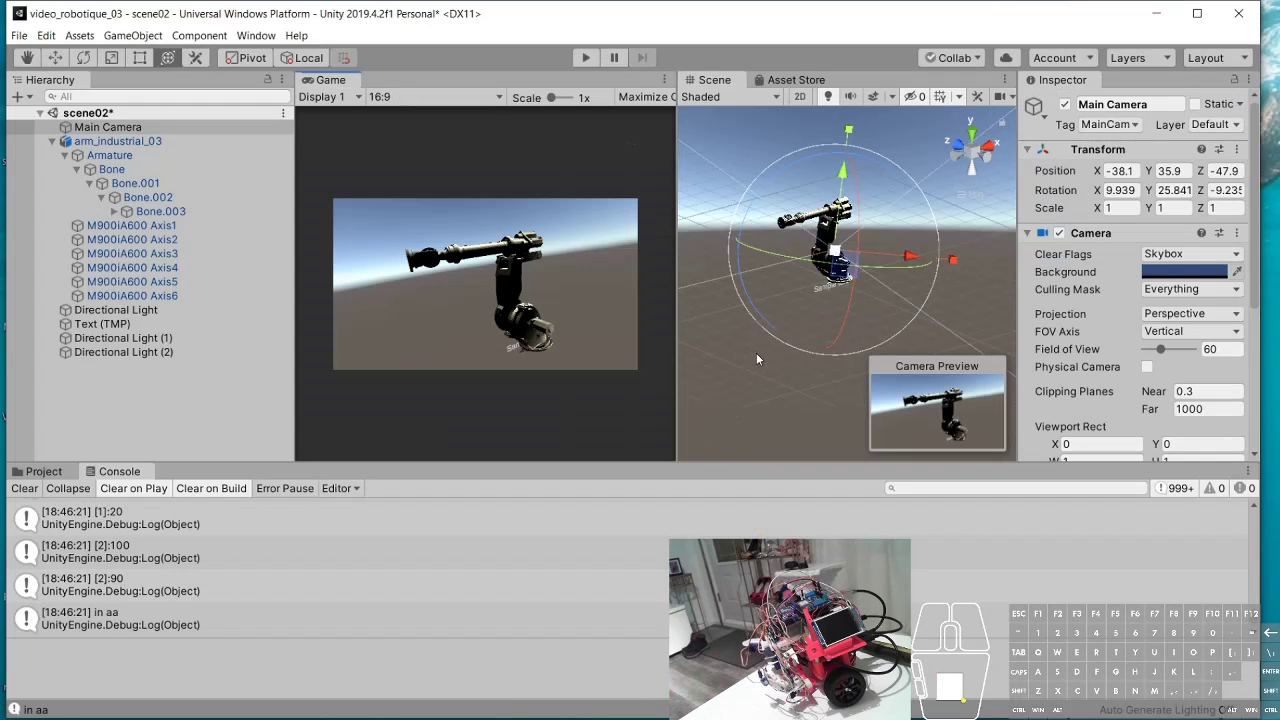